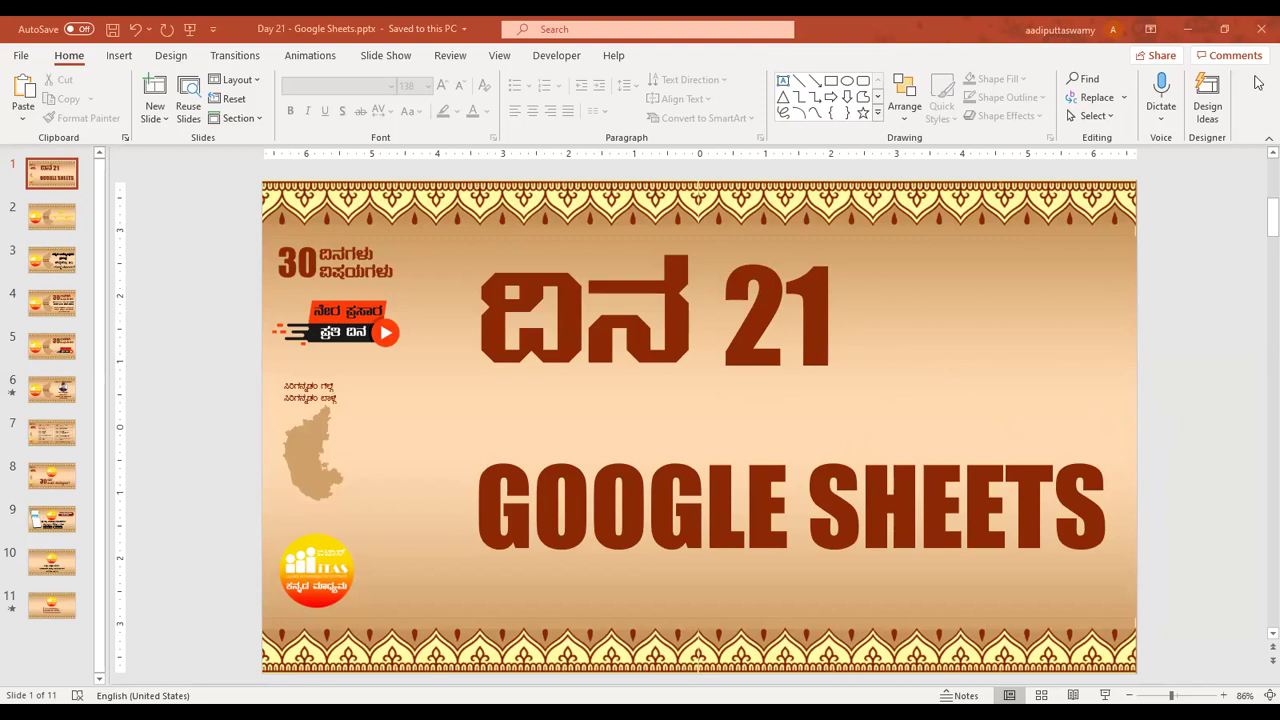
Close the Day 21 - Google Sheets.pptx presentation in PowerPoint.
left_click(1263, 29)
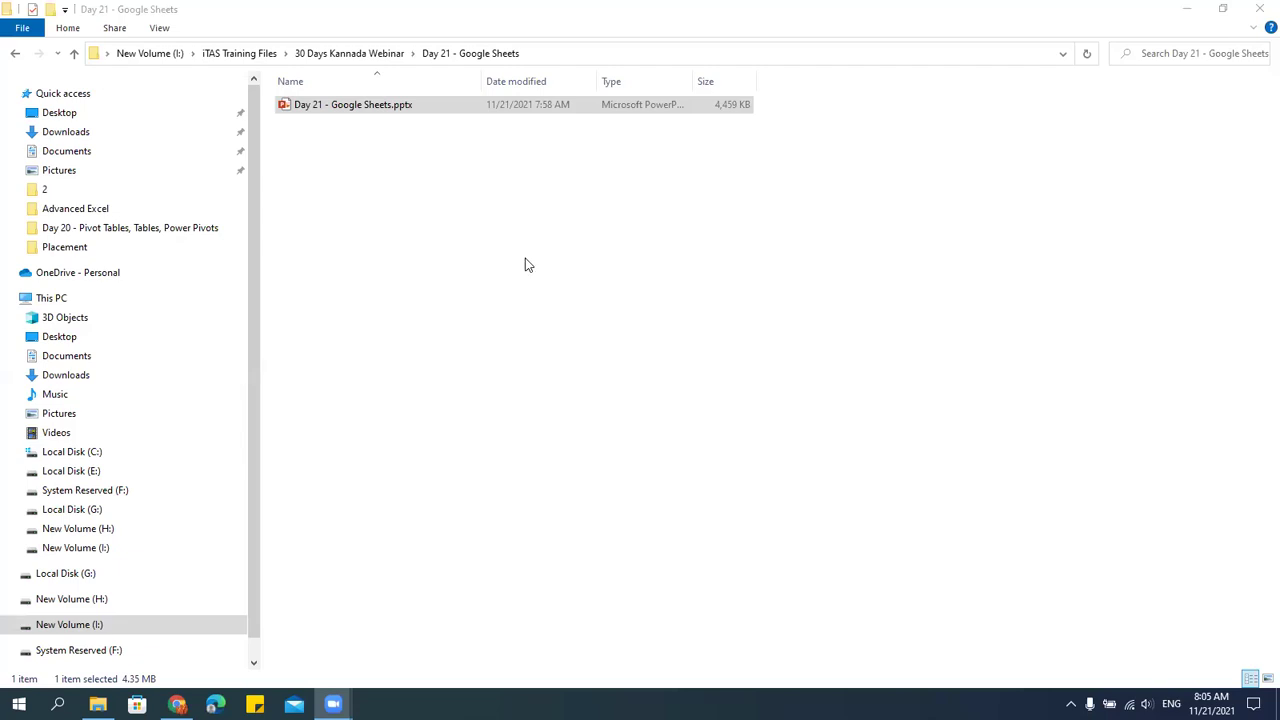
Bring the Chrome window showing the Gmail inbox to the front.
mouse_move(177, 704)
left_click(180, 655)
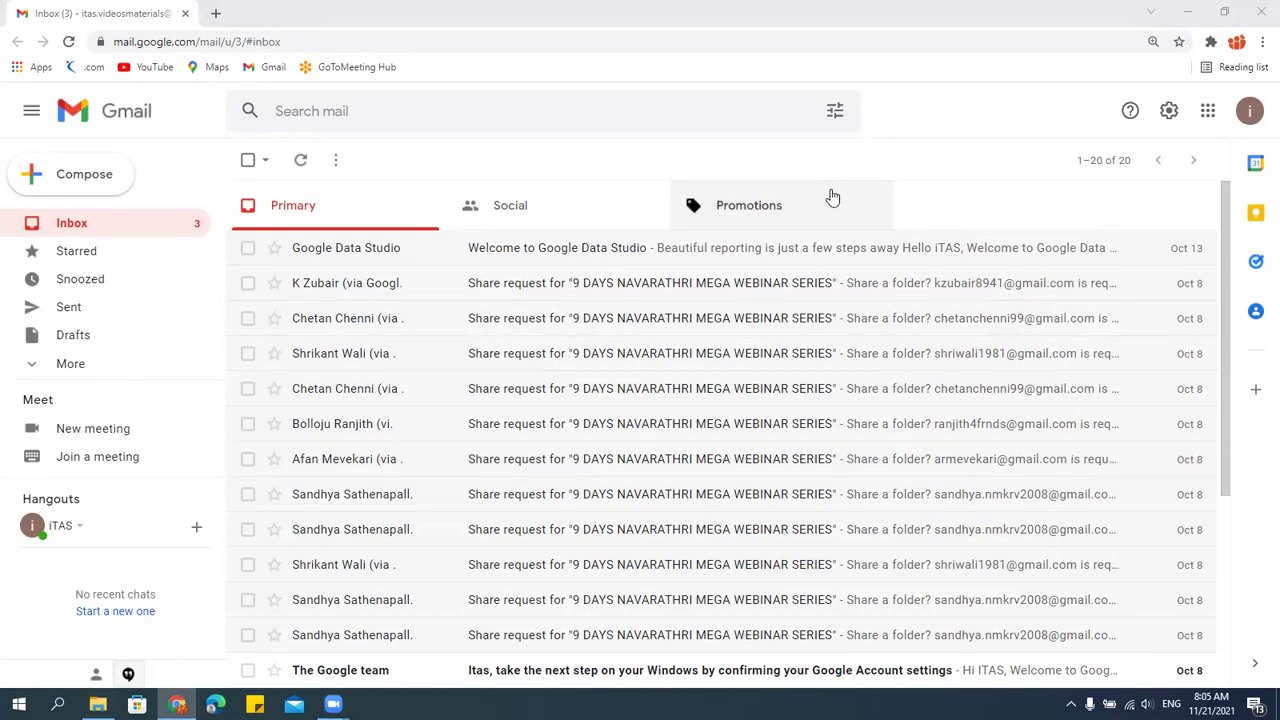
Launch Google Drive in a new tab from Gmail's Google apps panel.
left_click(1207, 114)
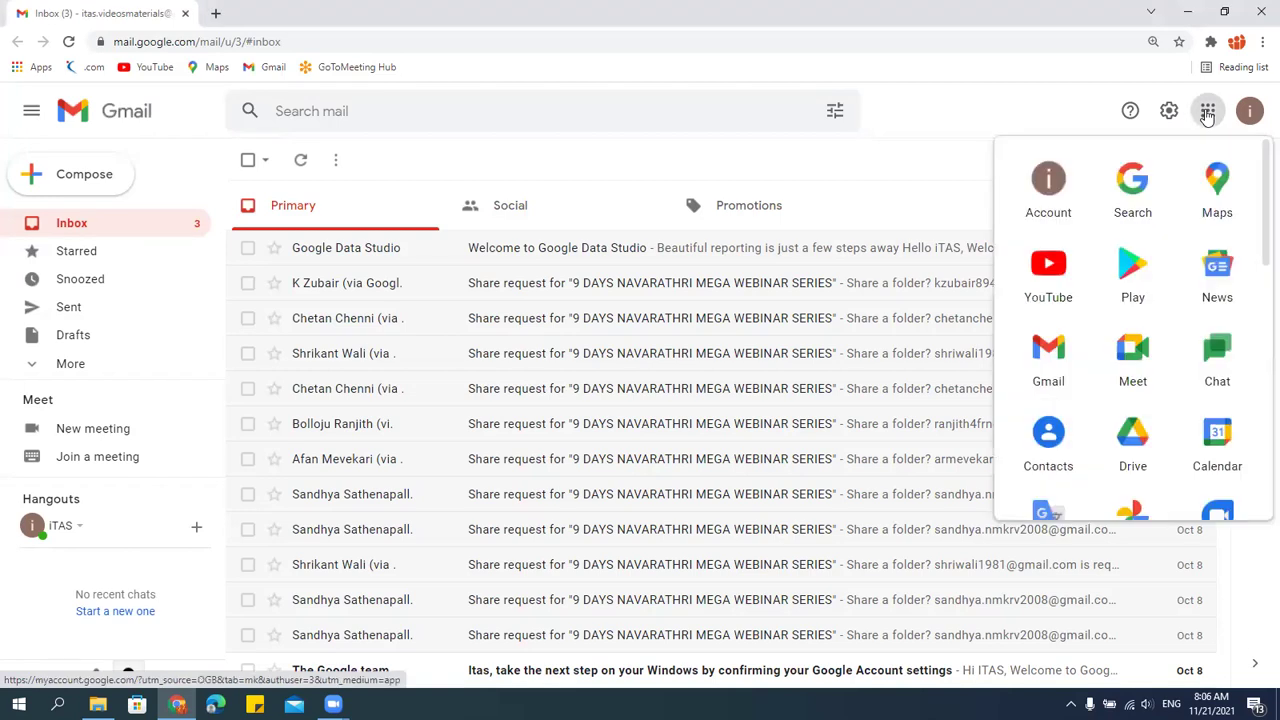
scroll(1122, 455, "down", 6)
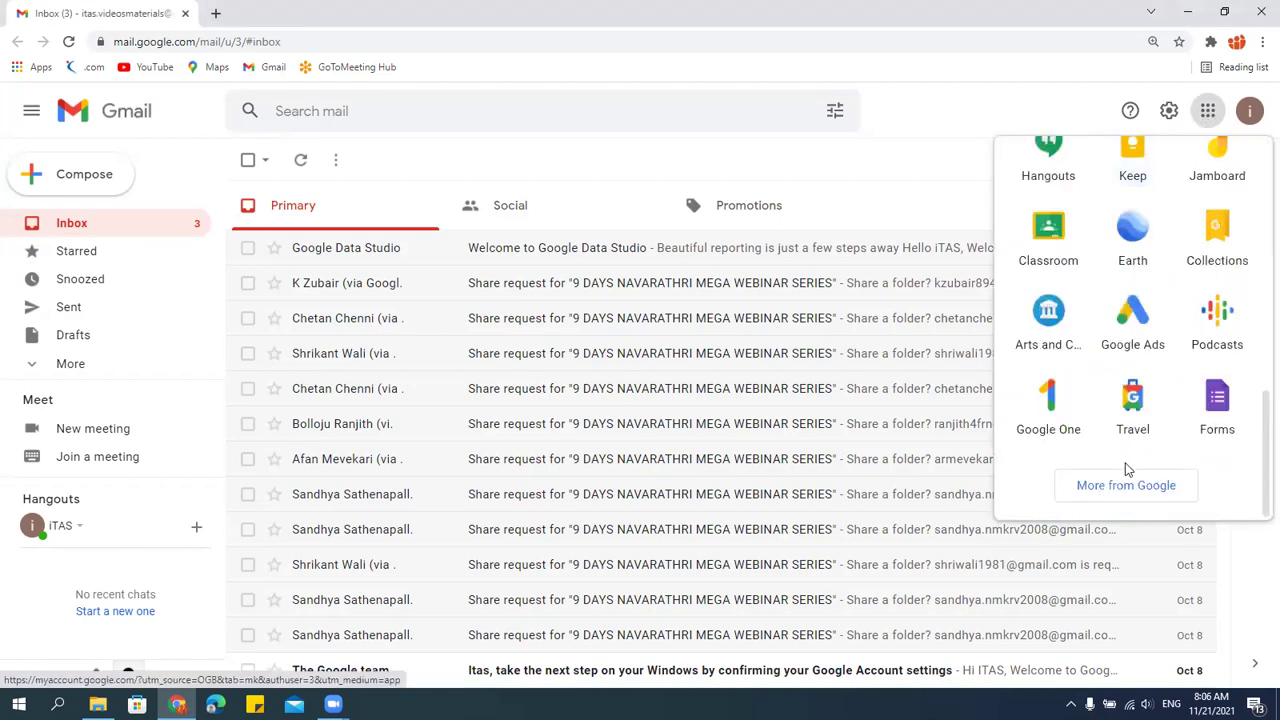
scroll(1126, 470, "up", 6)
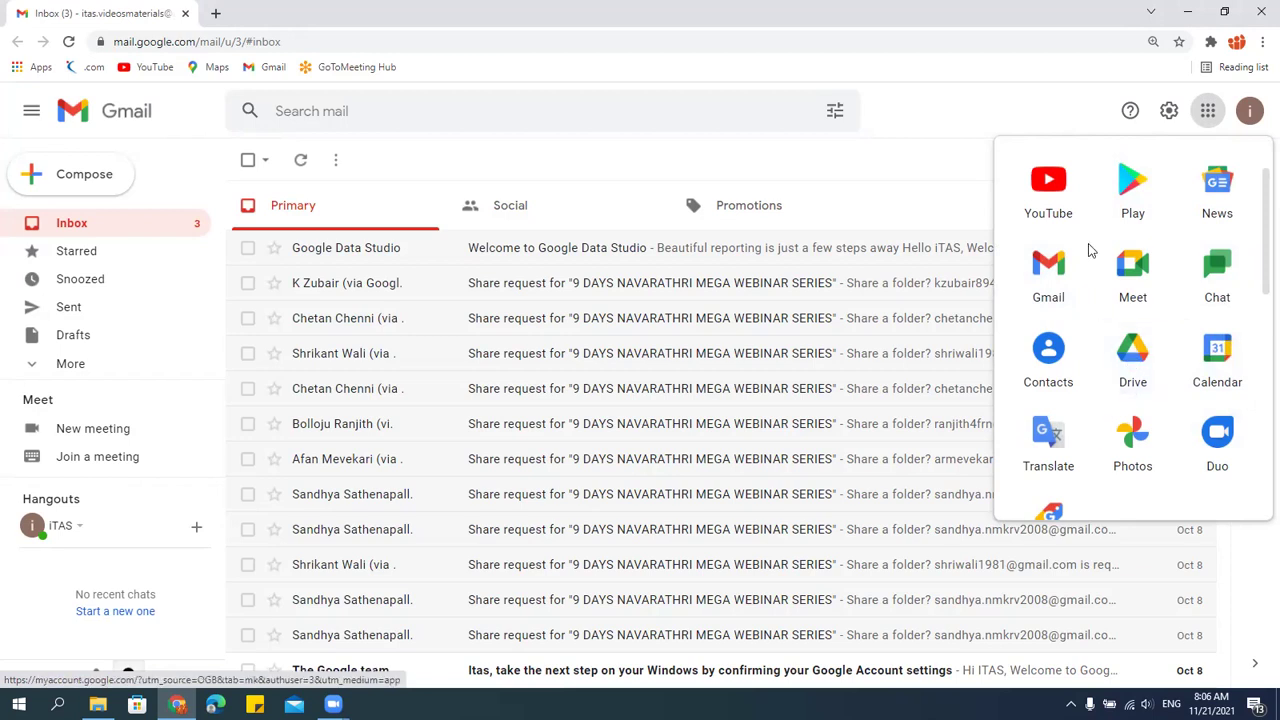
scroll(1190, 400, "down", 3)
scroll(1183, 423, "up", 4)
scroll(1180, 405, "down", 2)
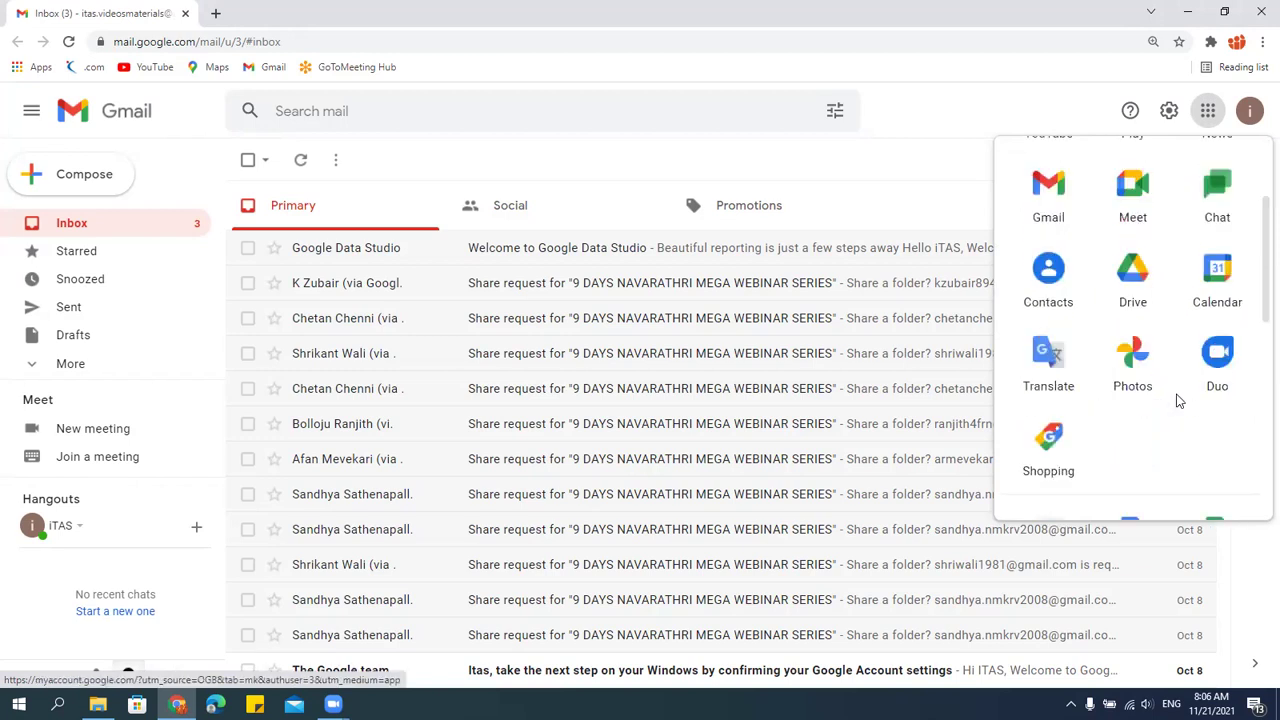
left_click(1132, 274)
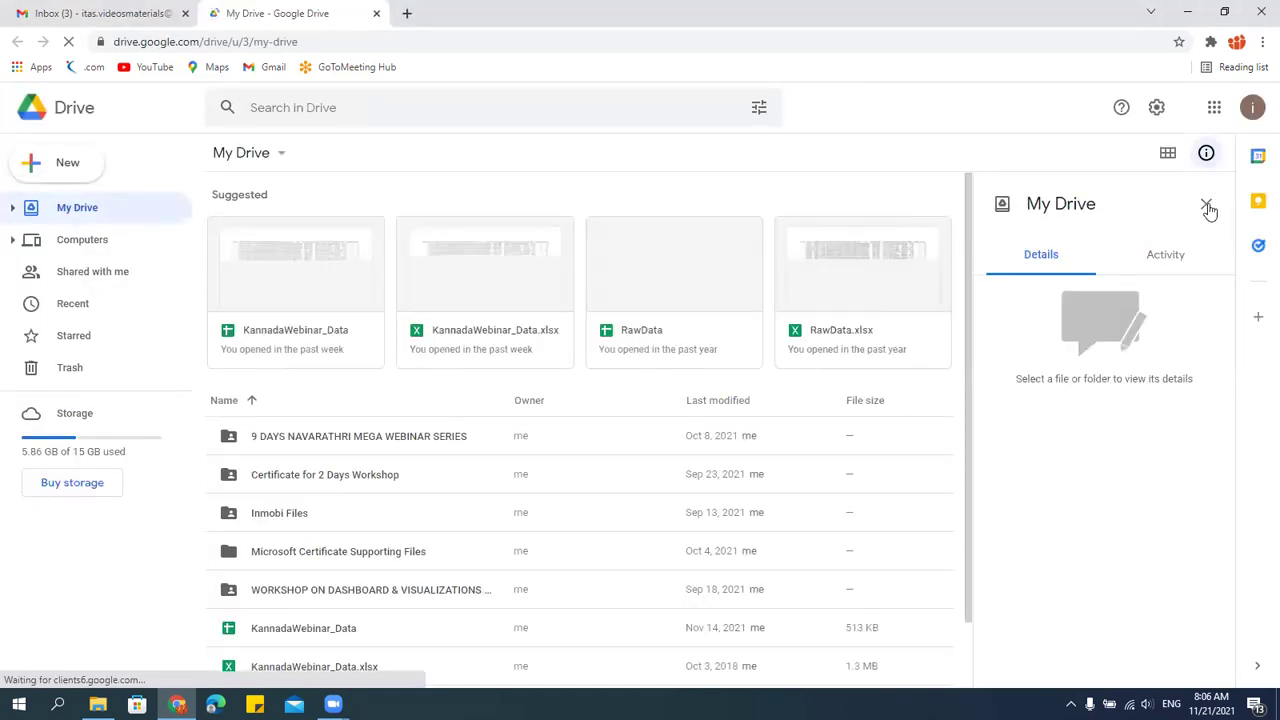
Close the My Drive details pane and review the listed folders and spreadsheets.
left_click(1206, 204)
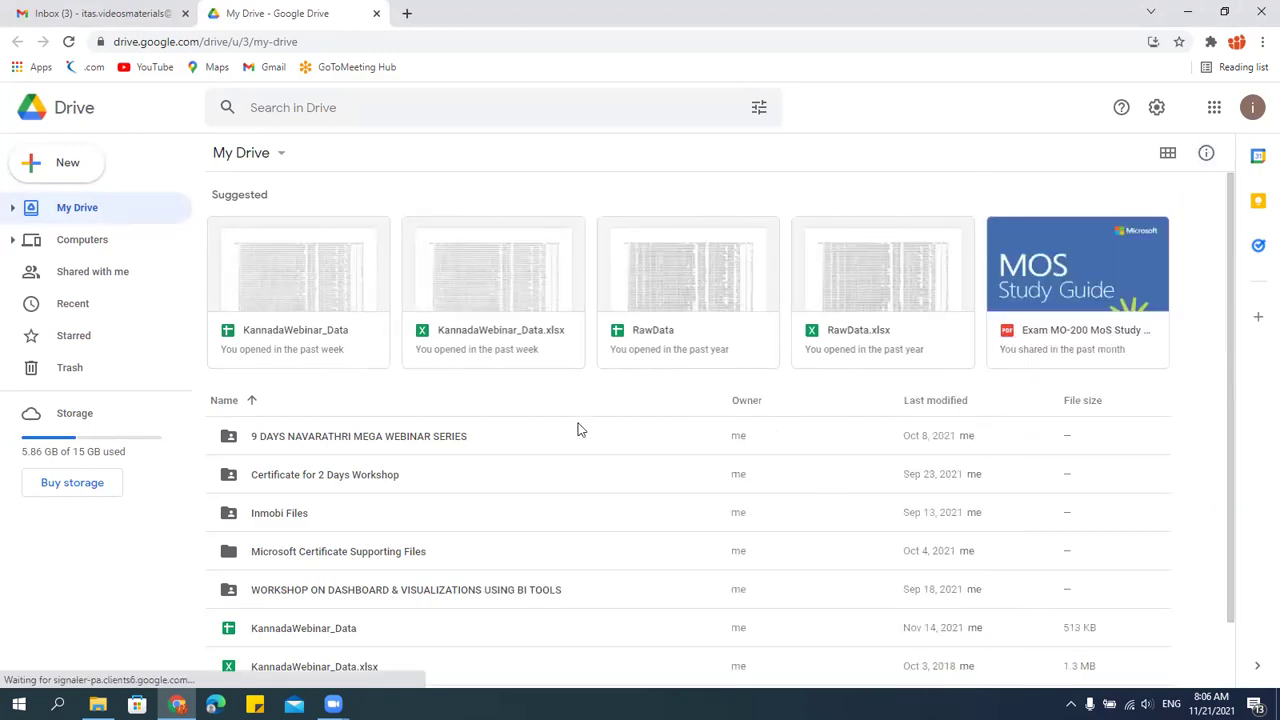
scroll(580, 430, "down", 1)
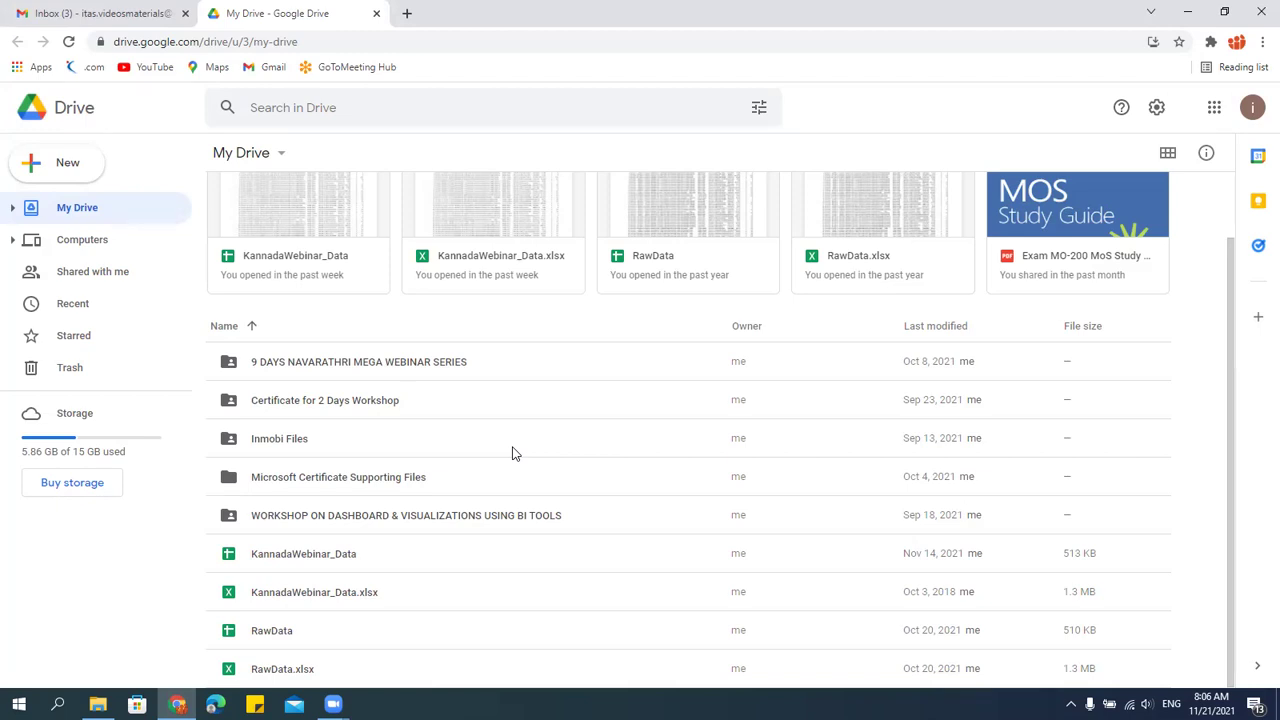
scroll(451, 434, "up", 1)
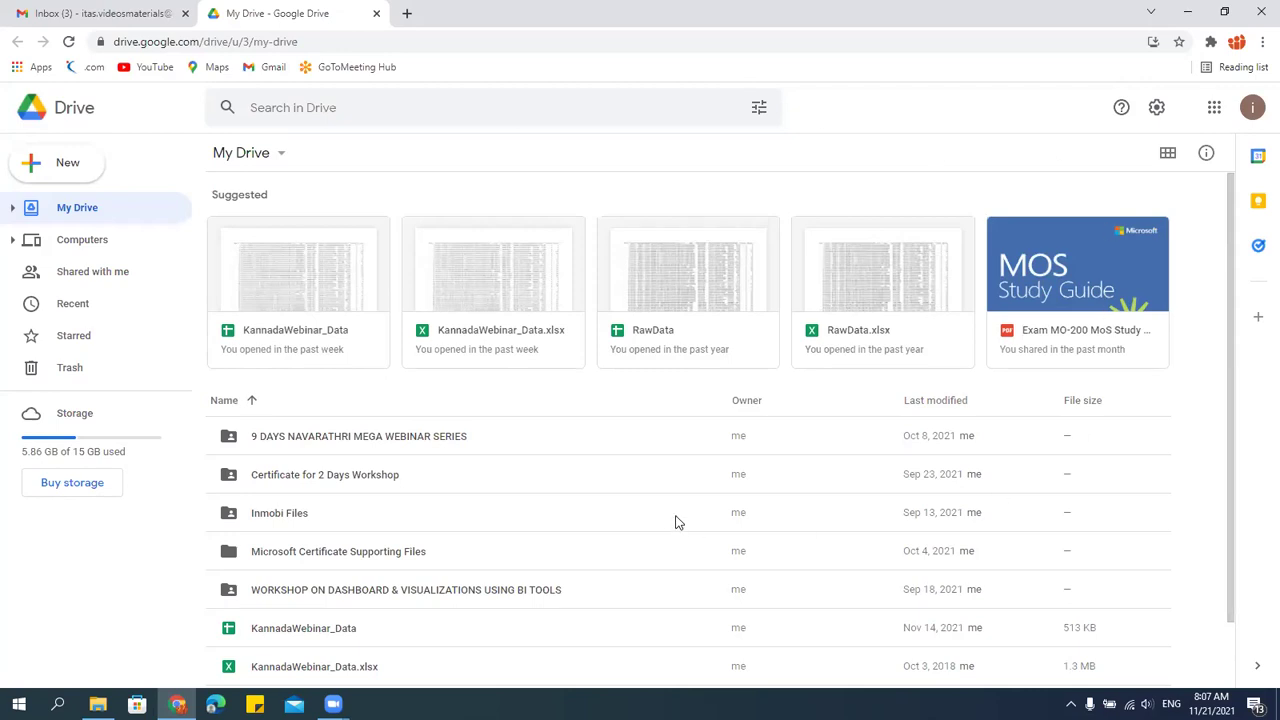
Create an Untitled spreadsheet through Drive's New menu, under More, Google Sheets.
left_click(55, 168)
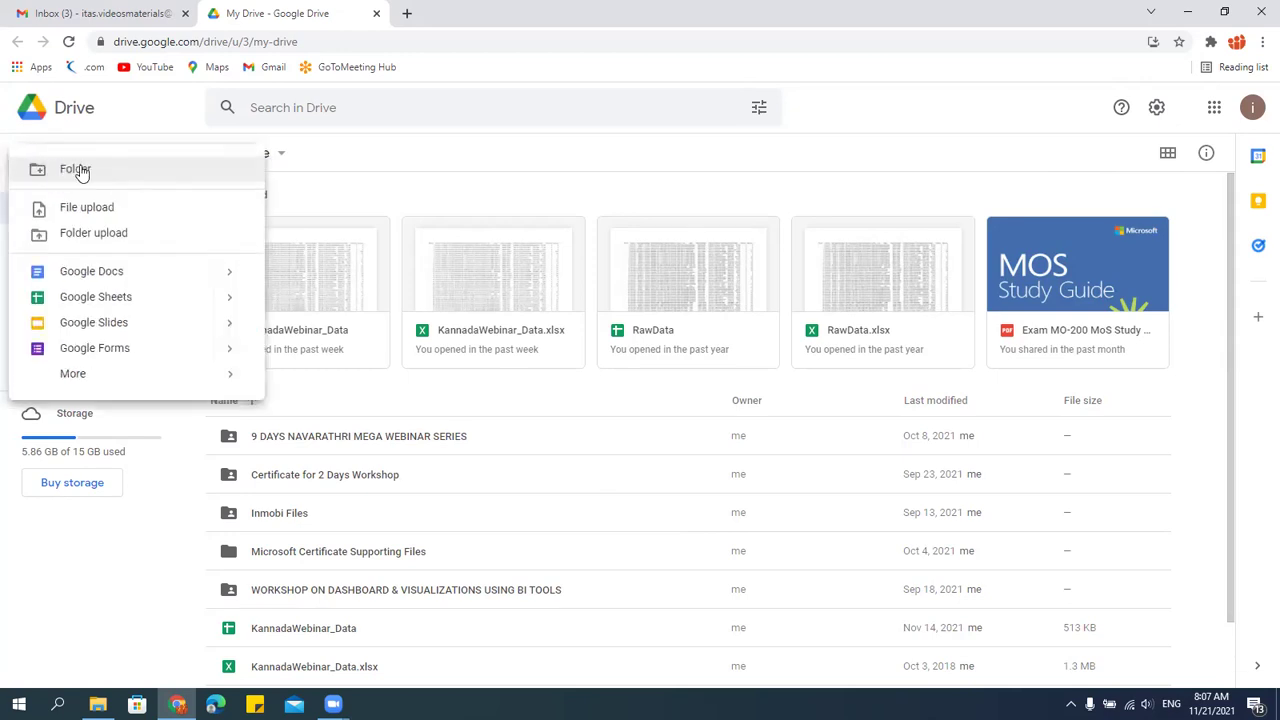
mouse_move(97, 385)
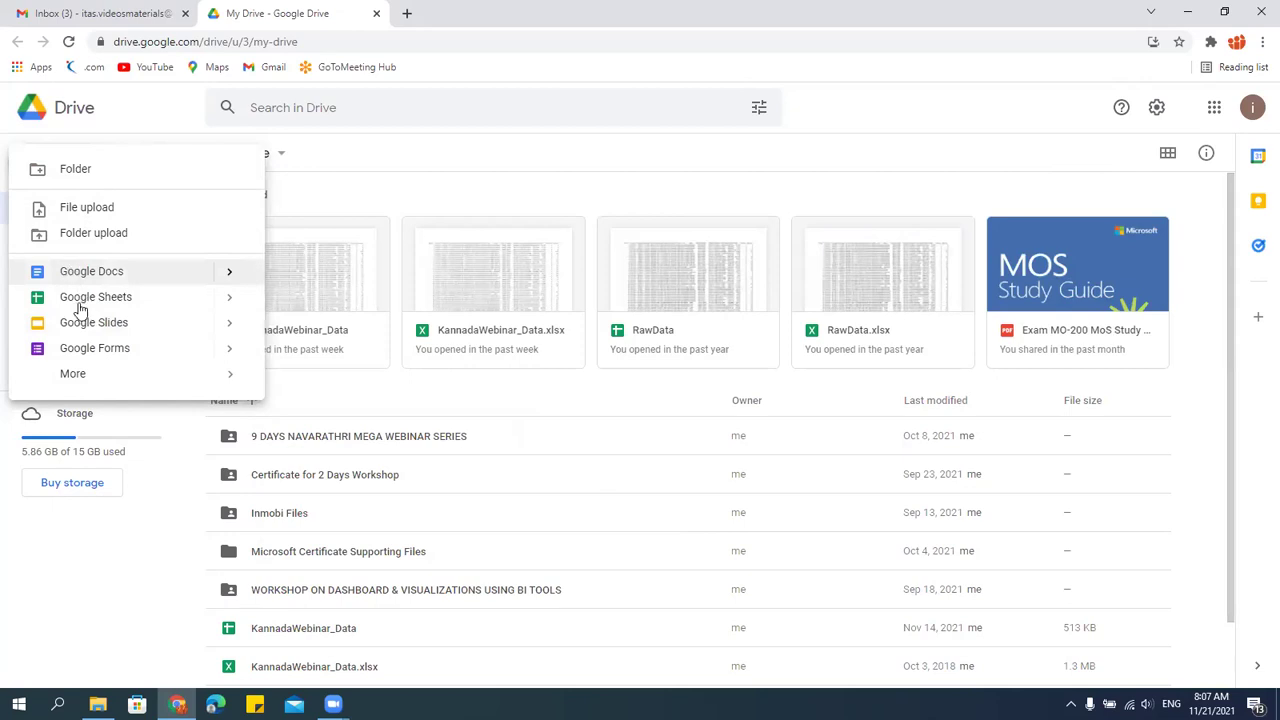
left_click(99, 374)
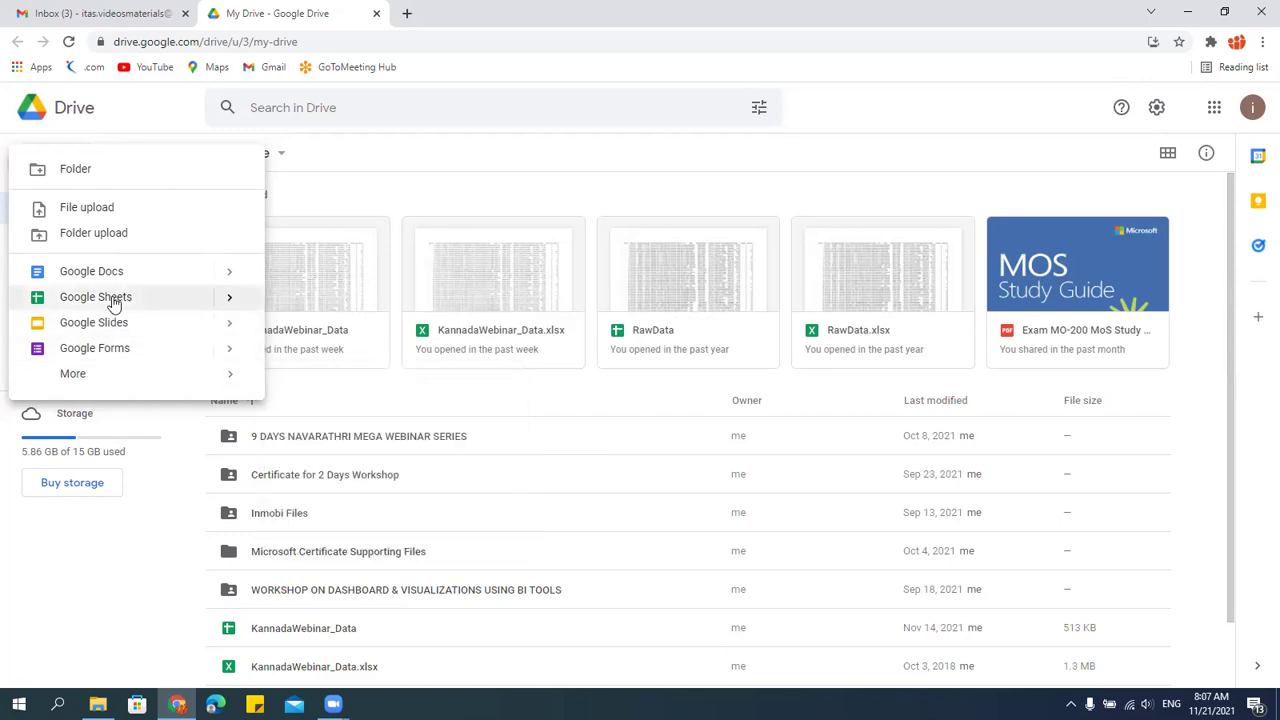
left_click(180, 298)
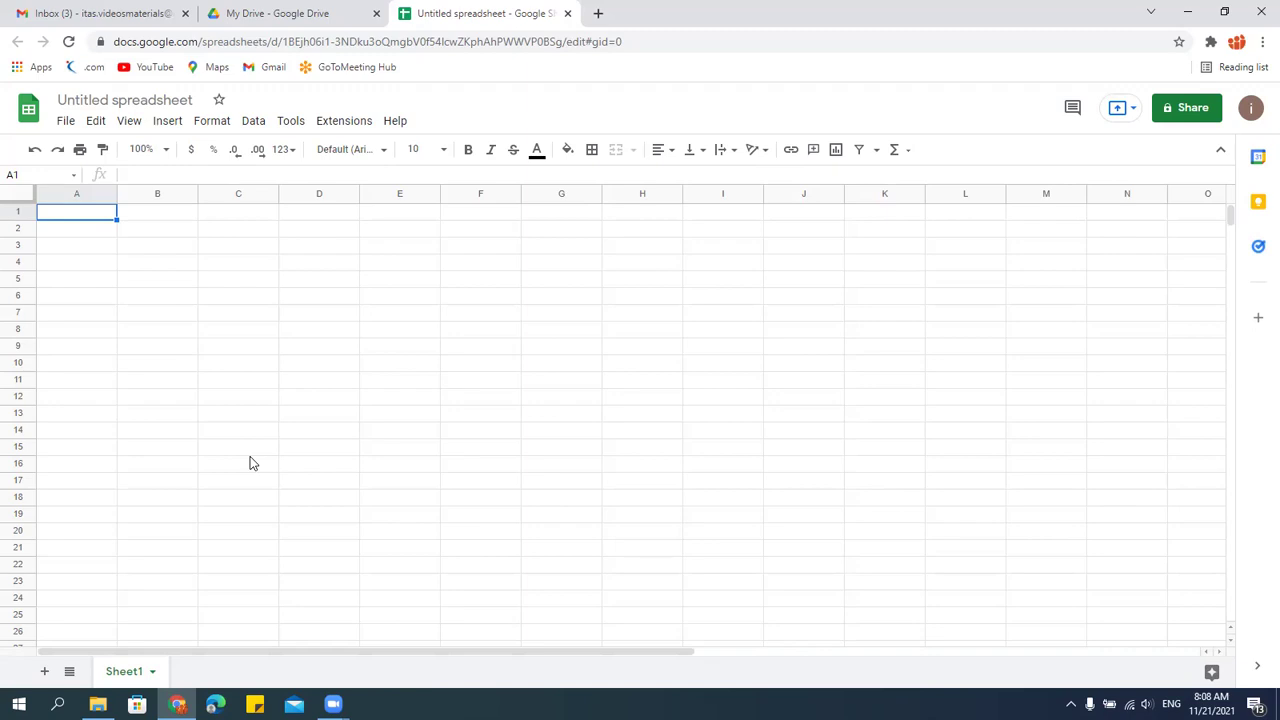
Replace the Untitled spreadsheet title with '30 Days 30 Topics Kannada Webinar'.
left_click(80, 99)
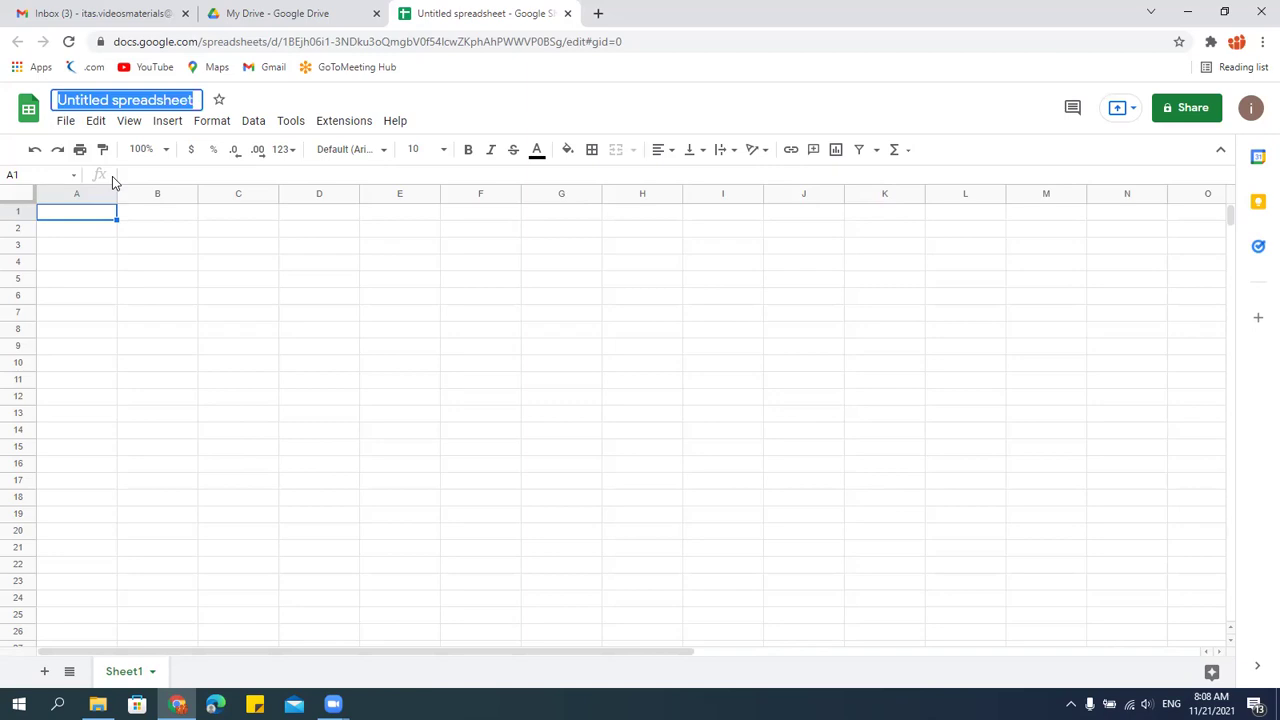
key("BackSpace")
type("30 Days ")
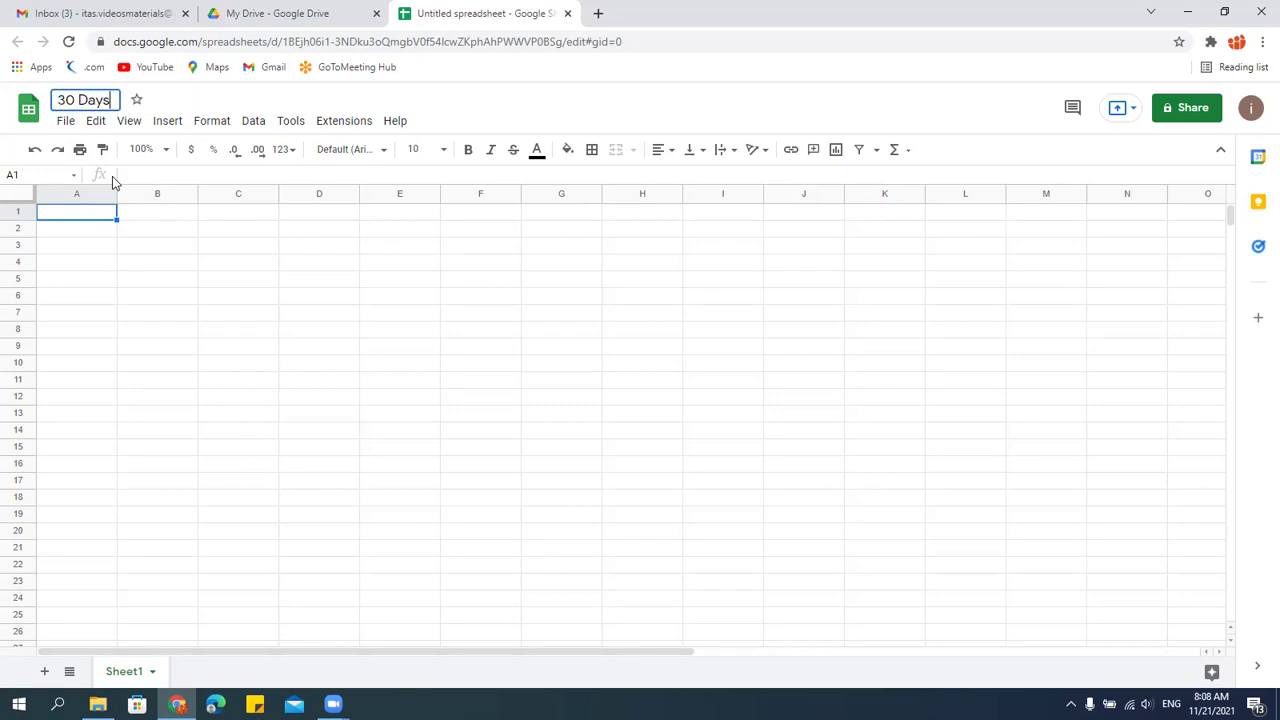
type("30 Topic")
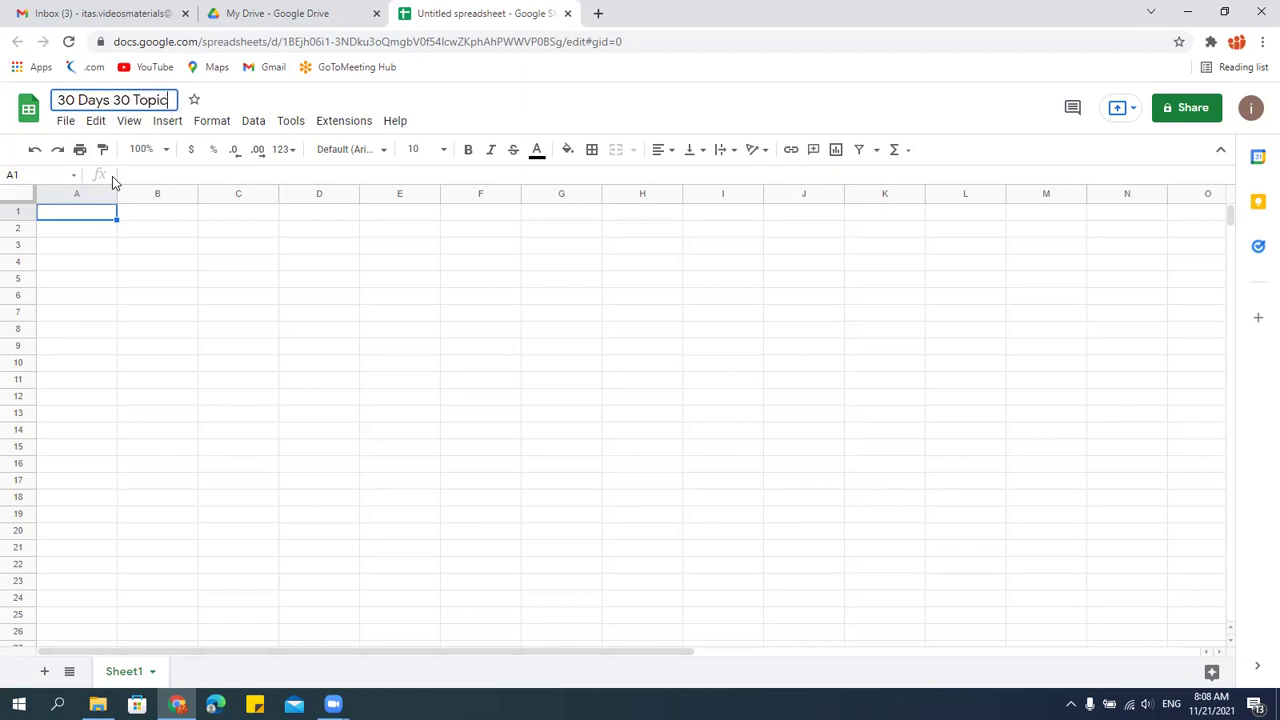
type("s Kannada W")
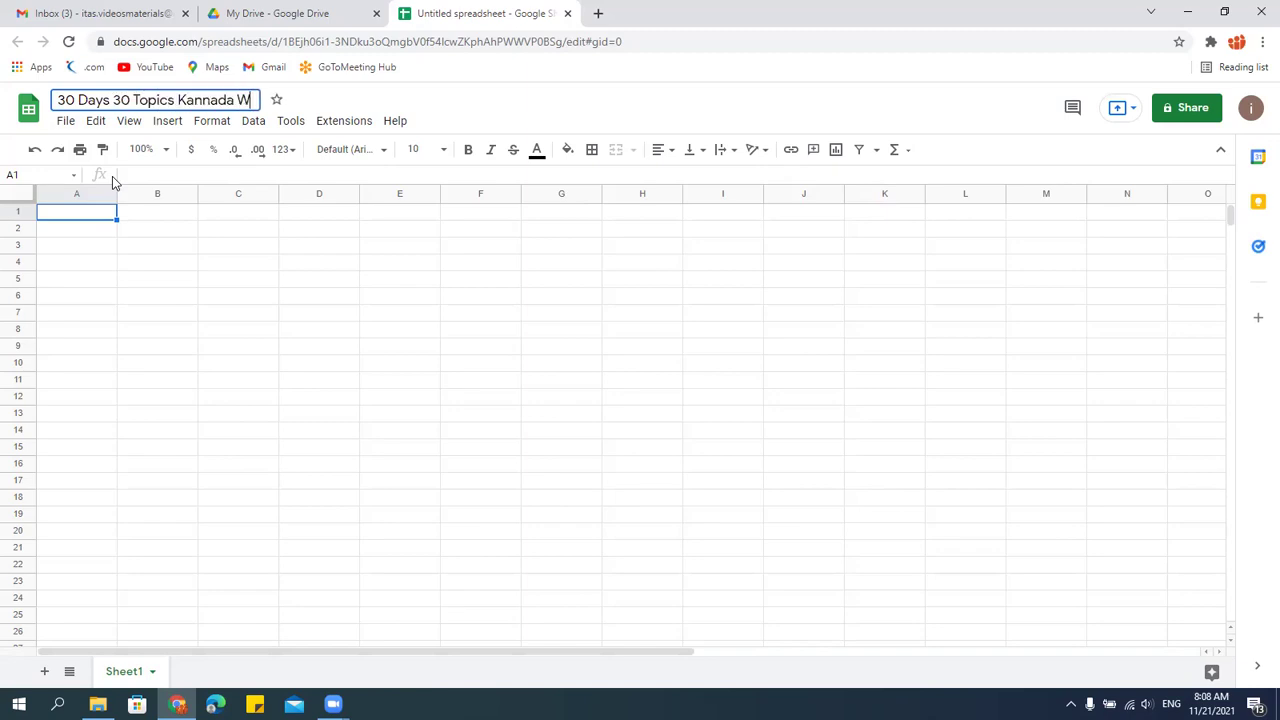
type("ebinar")
key("Return")
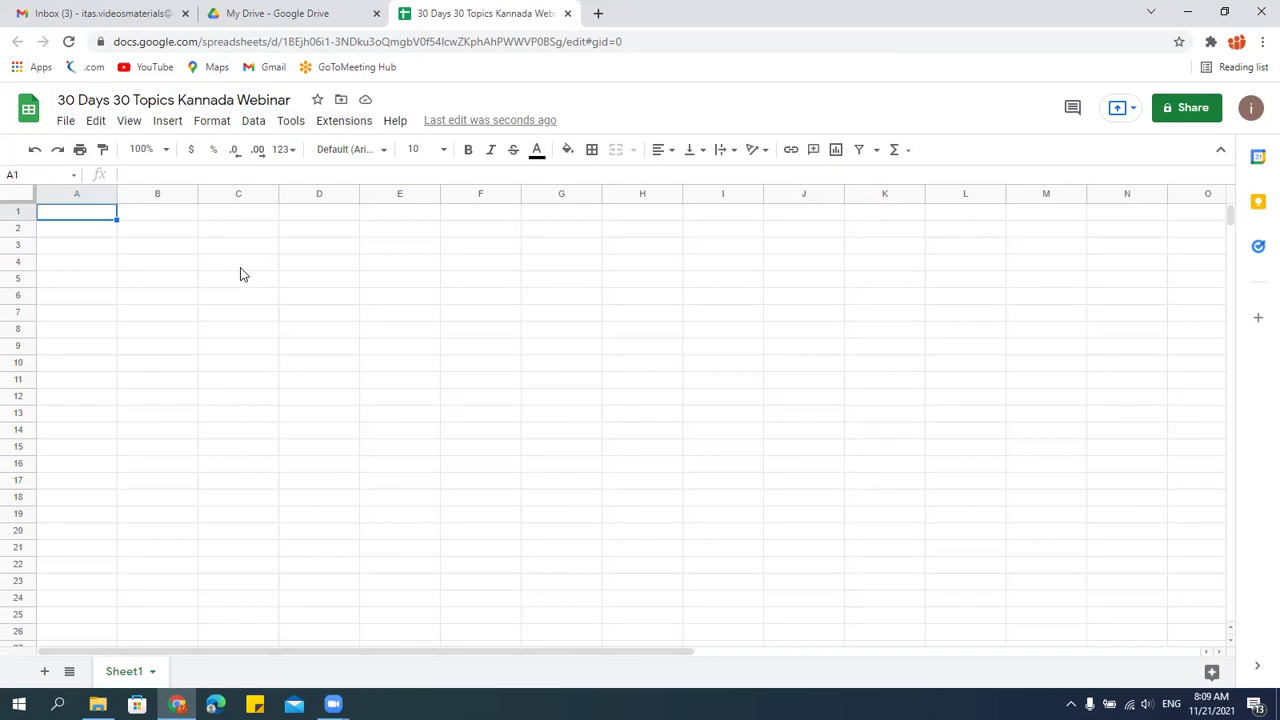
Confirm '30 Days 30 Topics Kannada Webinar' is listed in My Drive, then return to it.
left_click(286, 14)
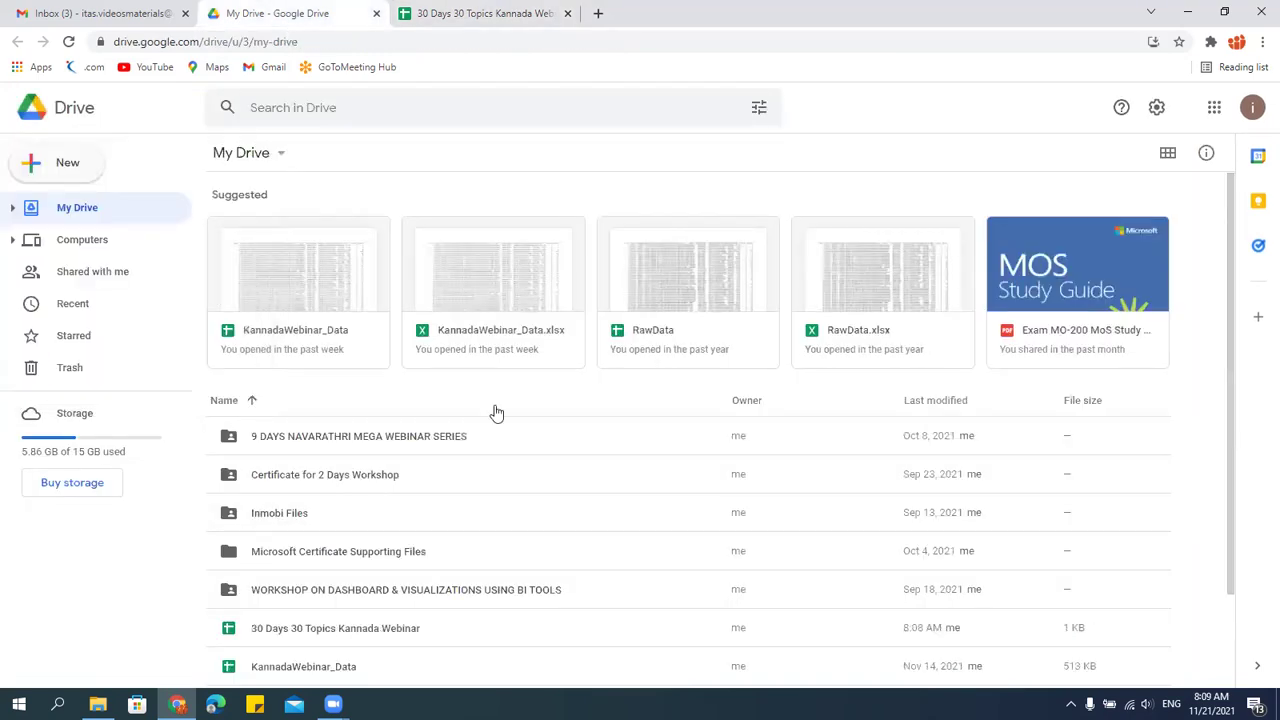
scroll(455, 500, "down", 1)
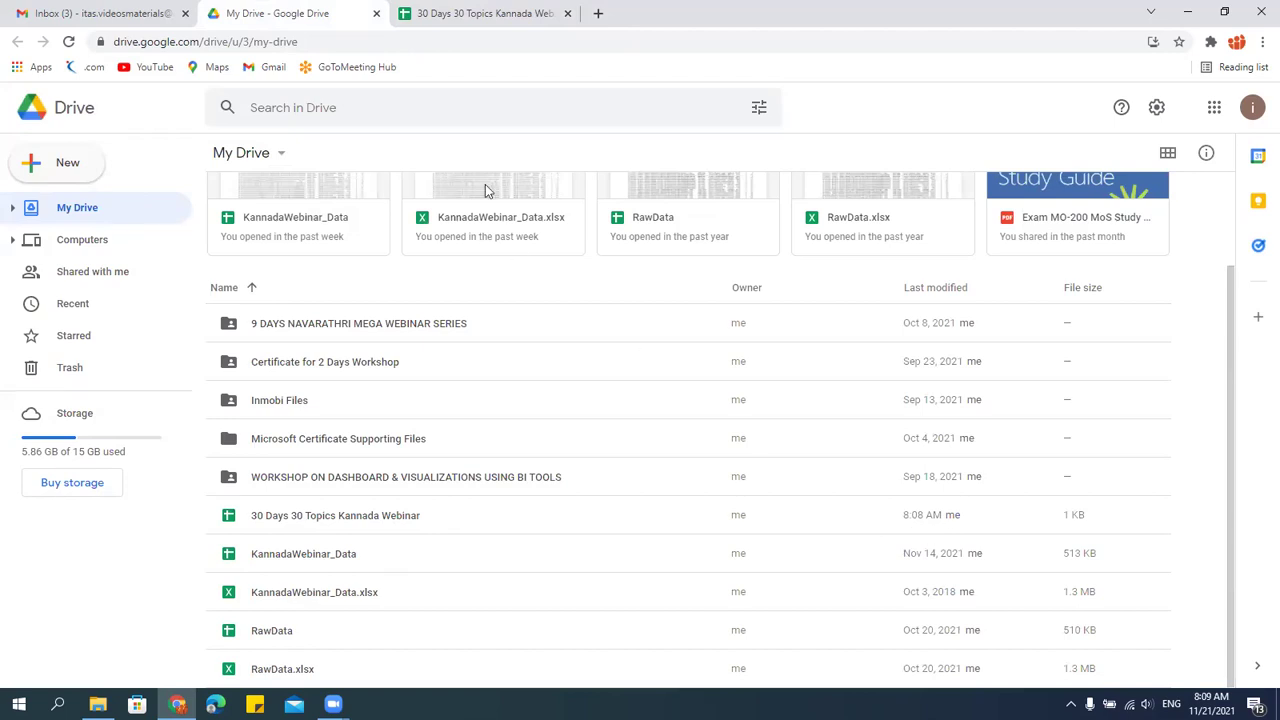
left_click(460, 26)
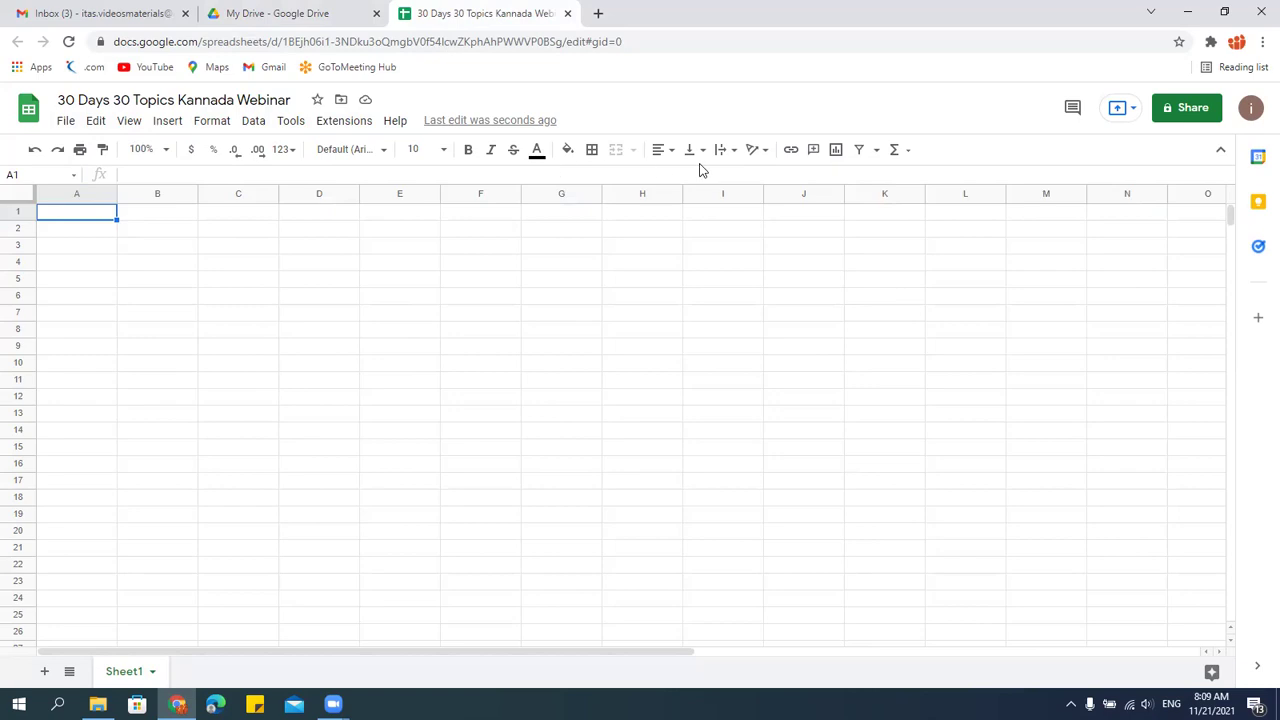
left_click(98, 121)
left_click(129, 121)
left_click(166, 121)
left_click(255, 123)
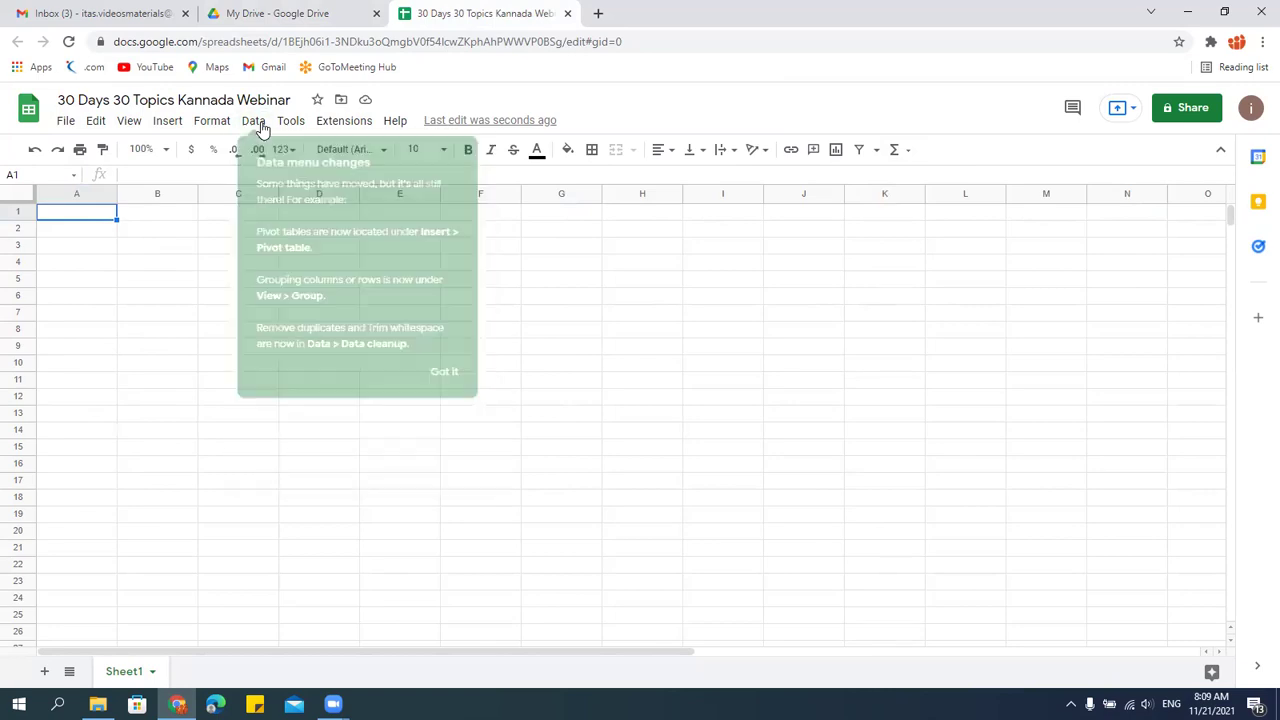
left_click(254, 123)
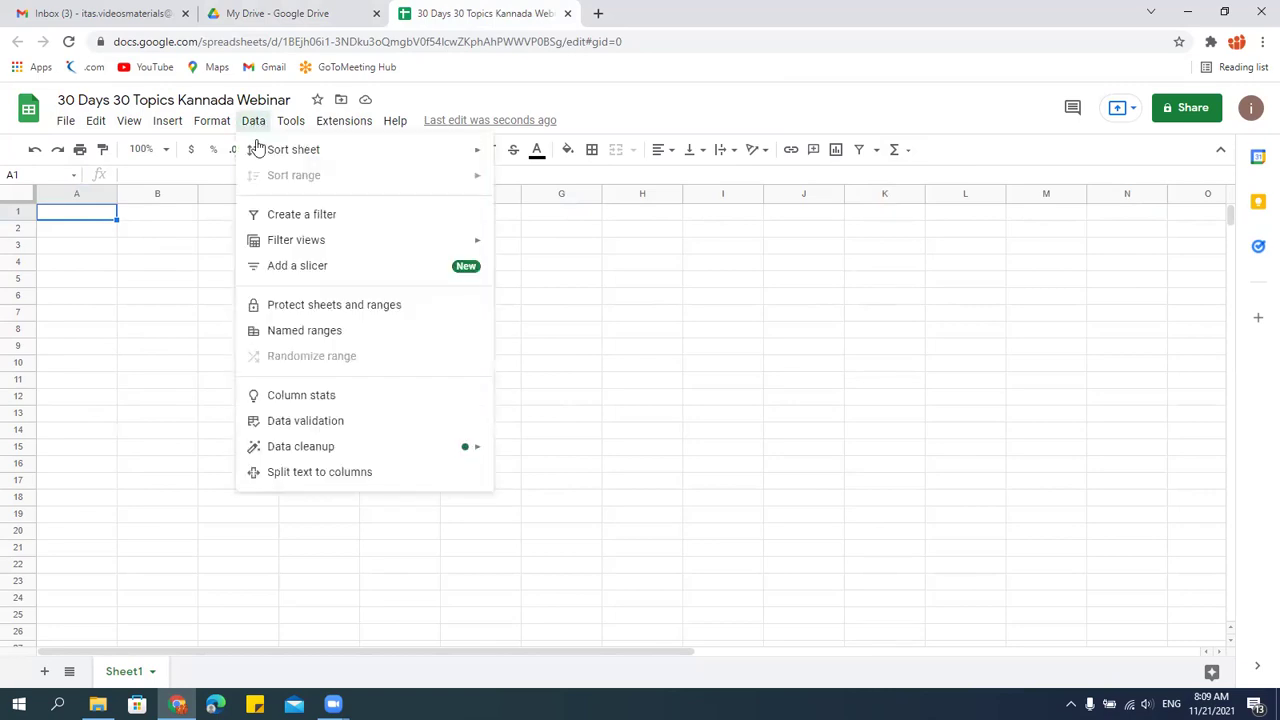
left_click(688, 347)
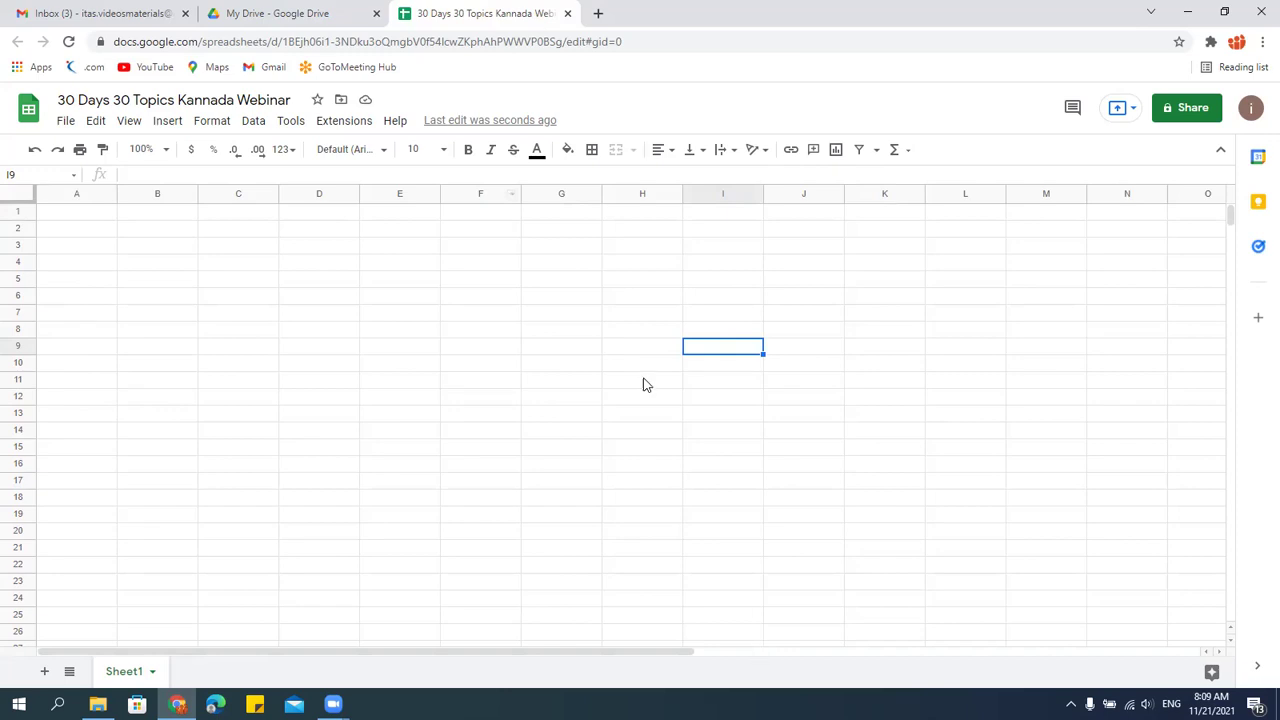
key("Right")
key("ctrl+Right")
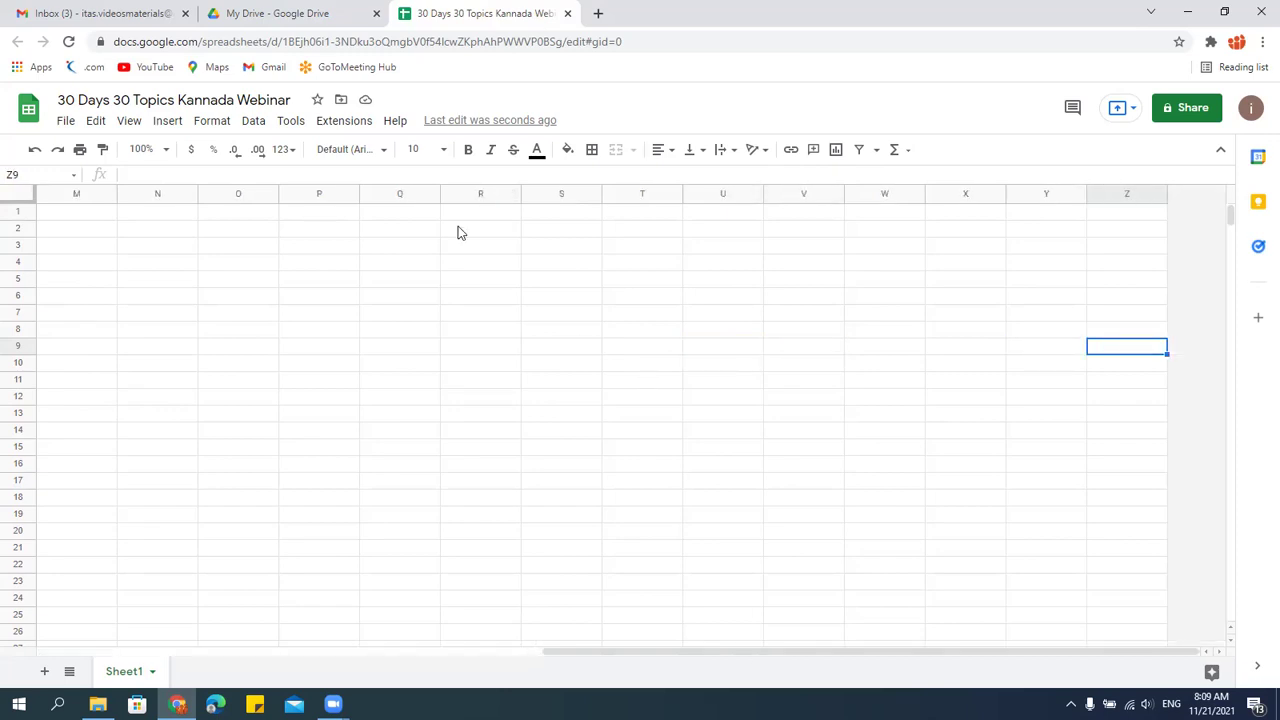
left_click(212, 124)
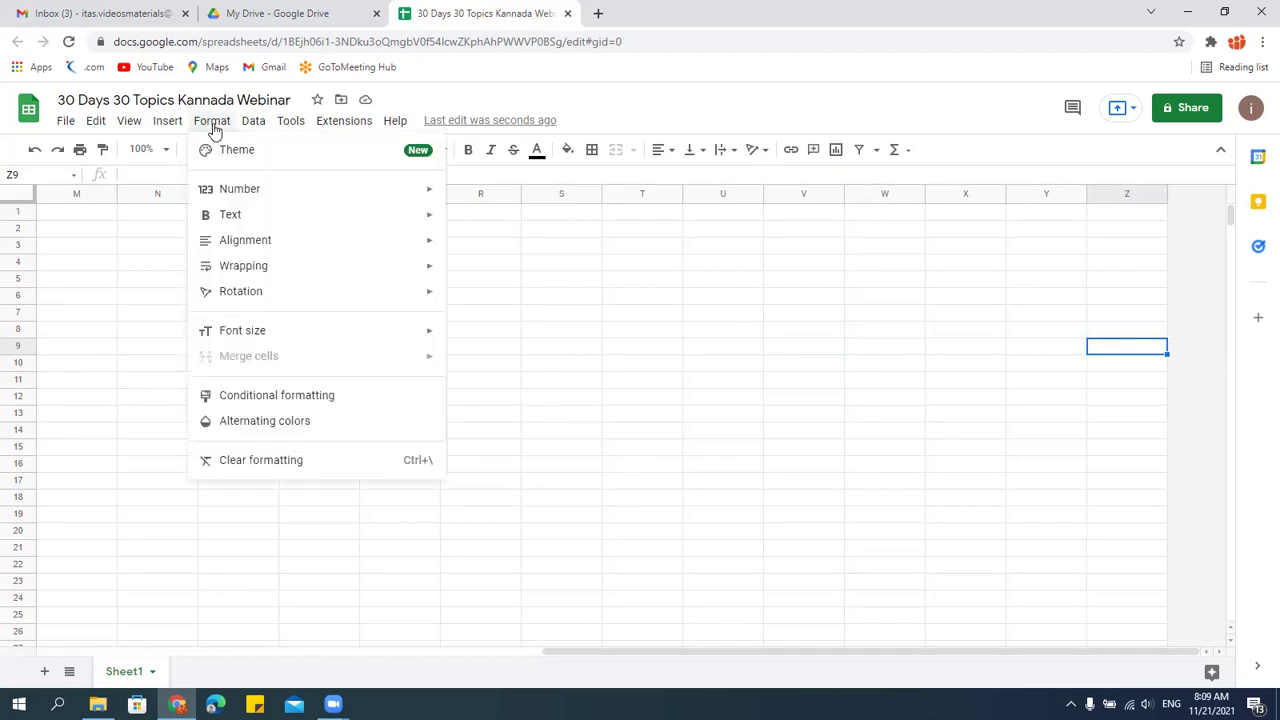
left_click(168, 125)
left_click(167, 125)
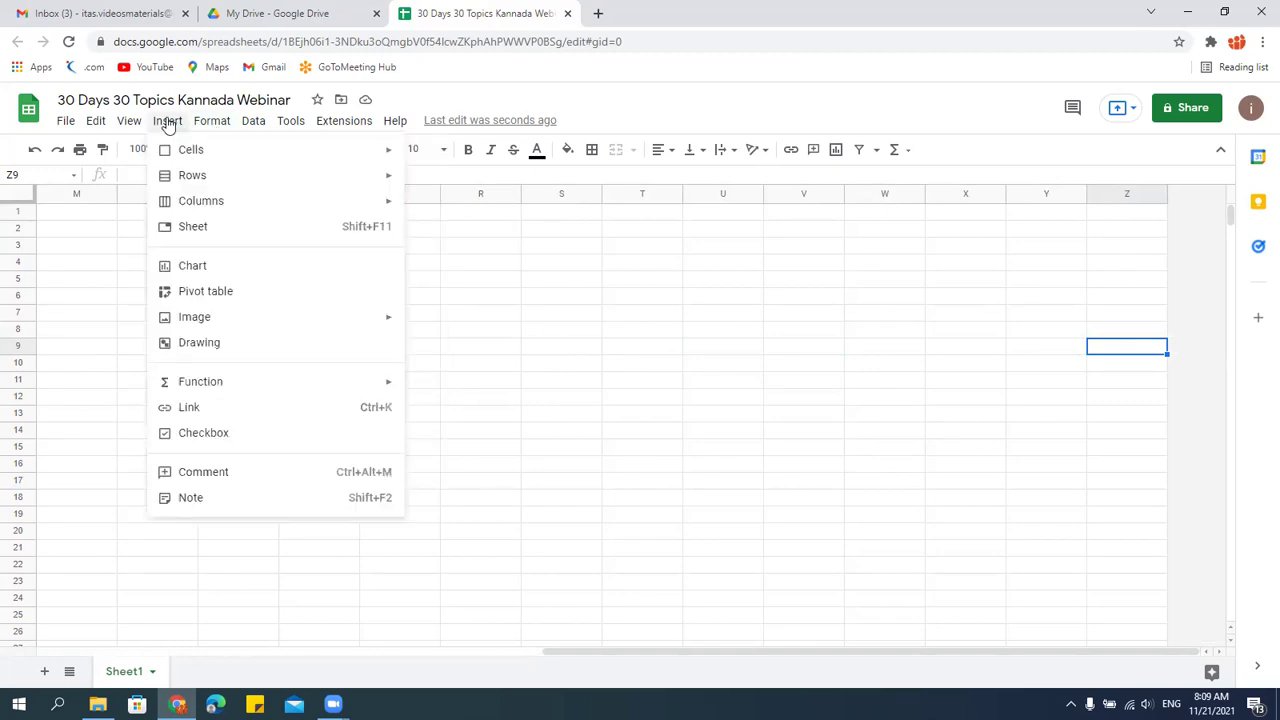
mouse_move(189, 203)
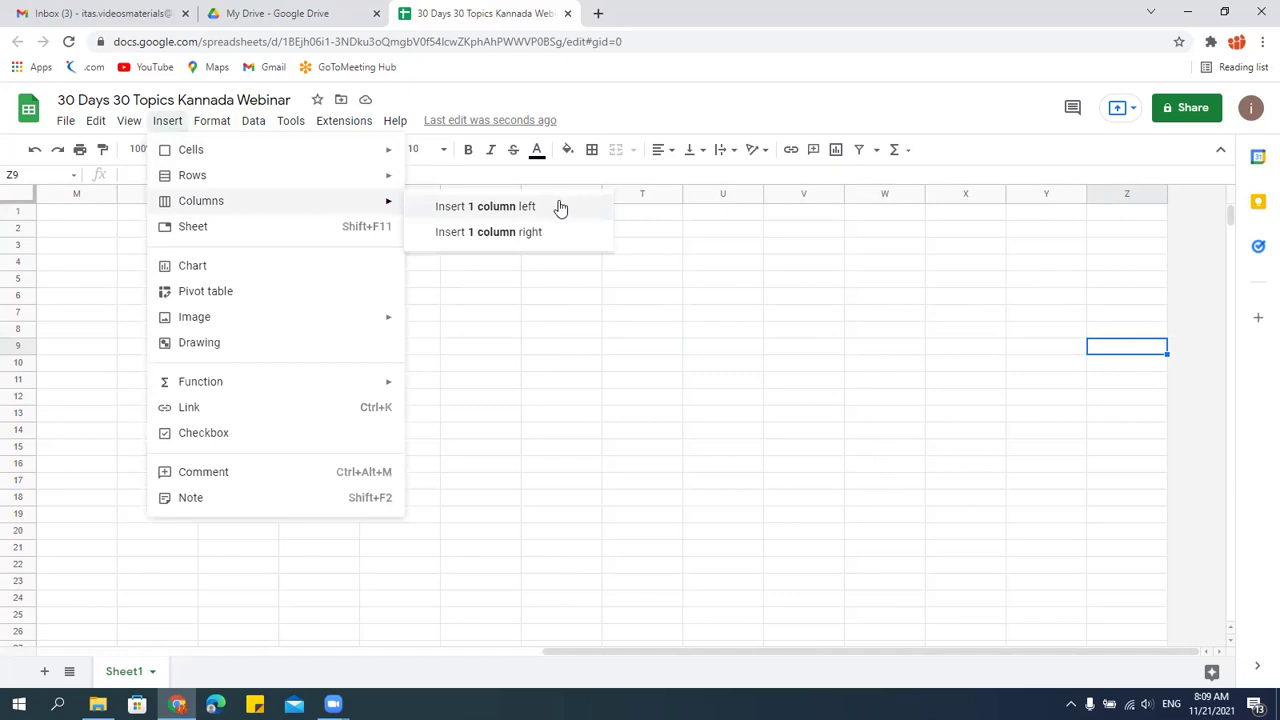
left_click(594, 365)
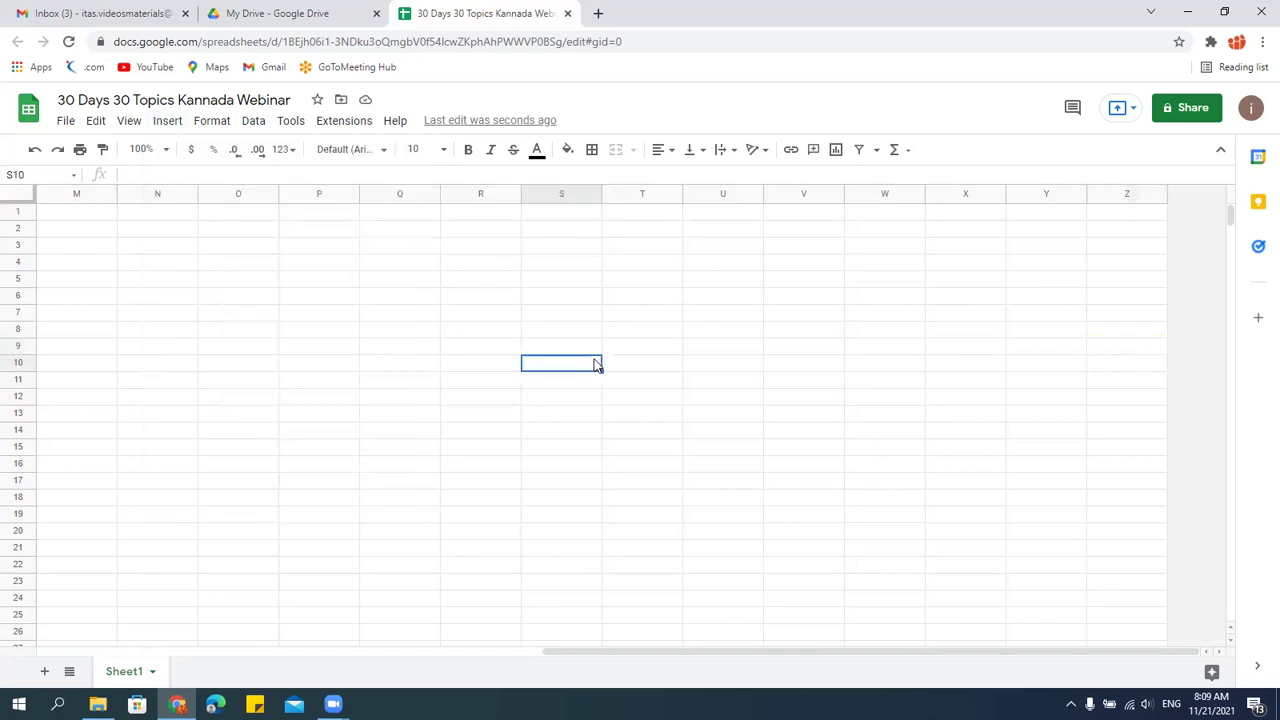
left_click(70, 315)
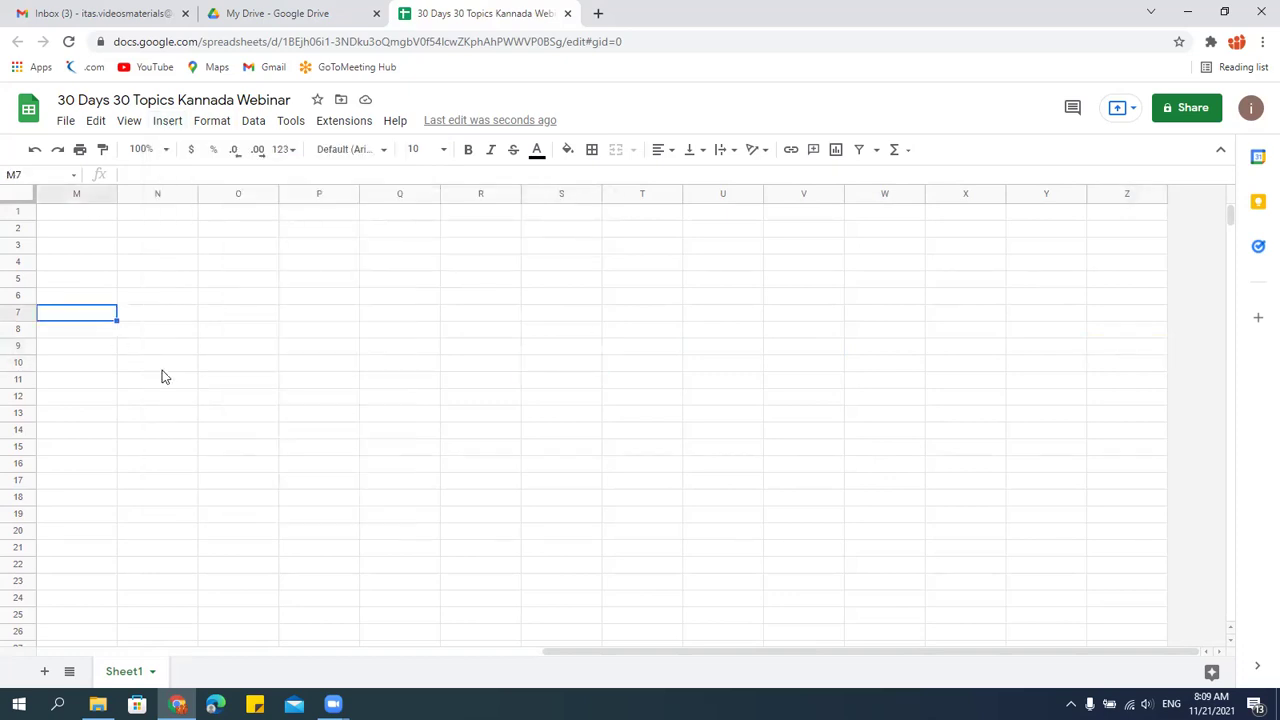
key("ctrl+Down")
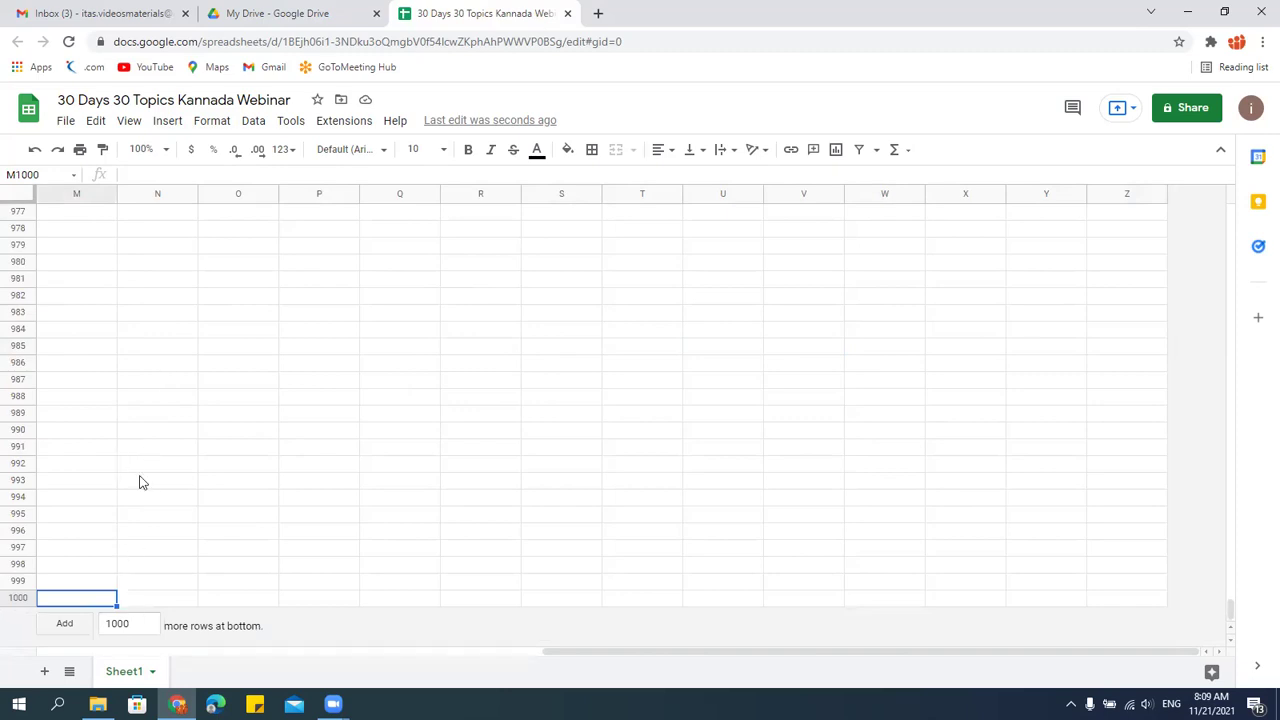
key("ctrl+Up")
key("ctrl+Left")
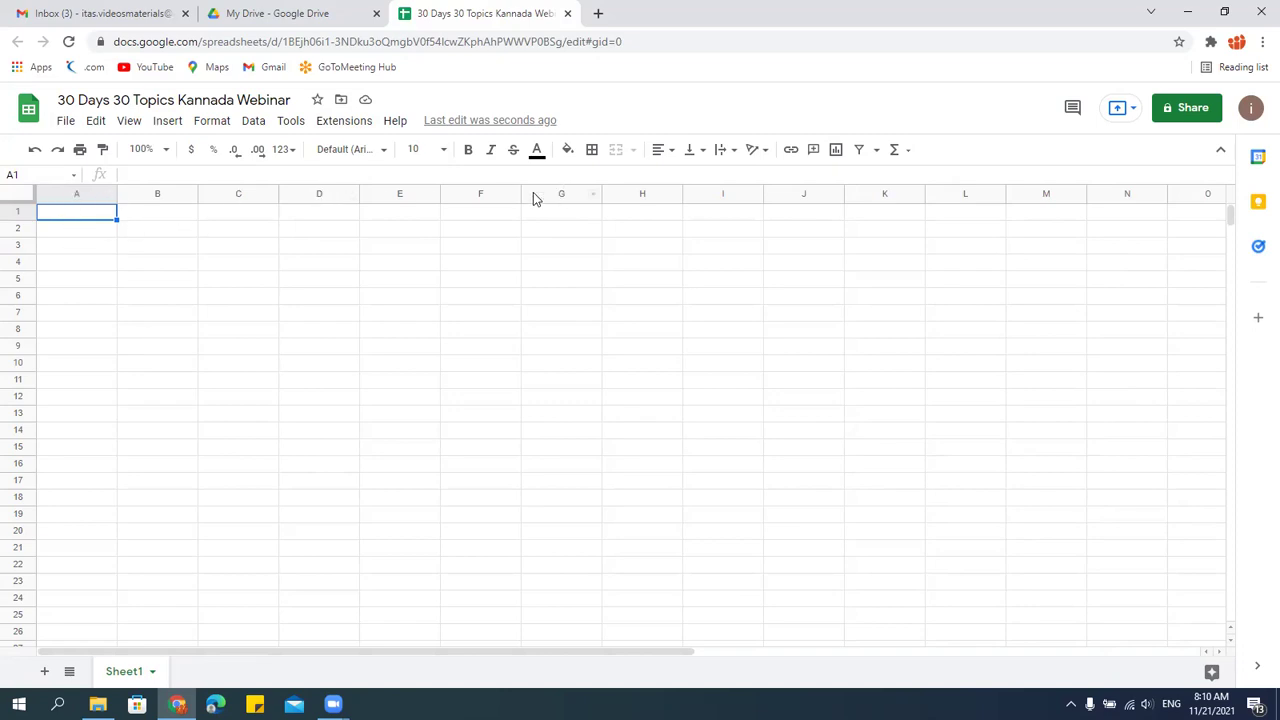
left_click(219, 300)
left_click(158, 263)
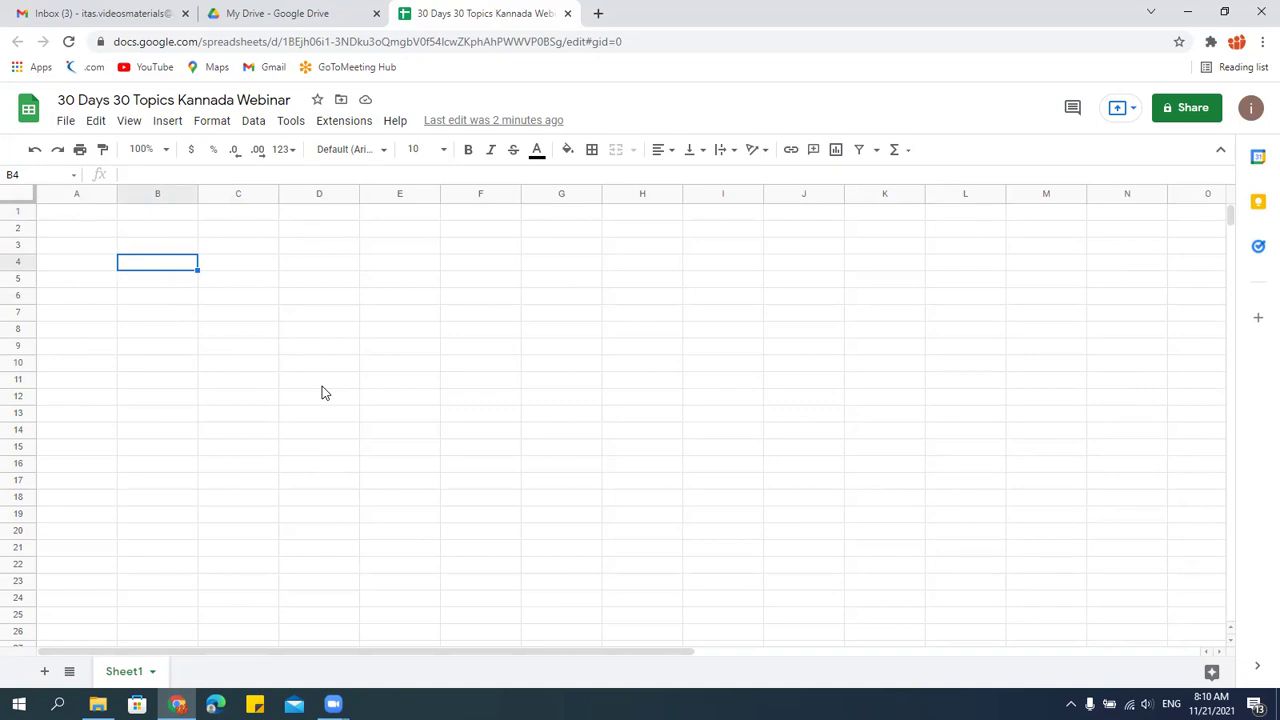
left_click(229, 347)
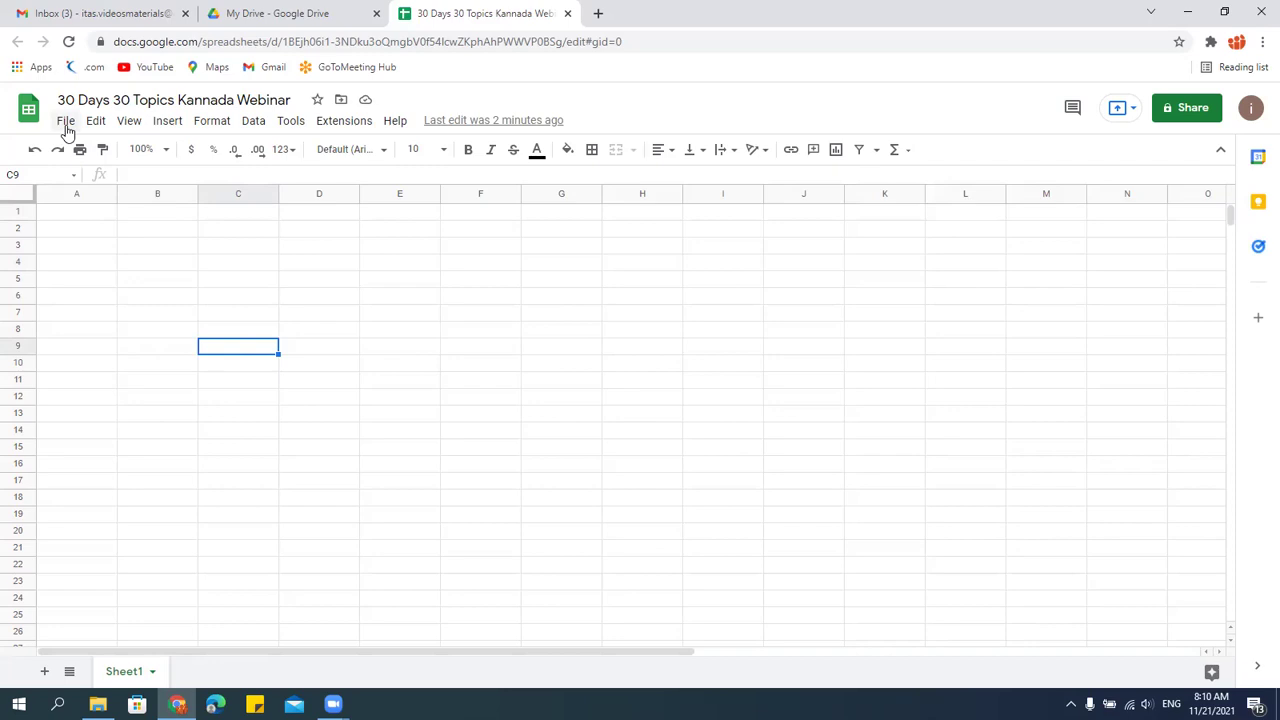
Enter the headers Sl. No, Employee Name and Age in A1 to C1.
left_click(133, 214)
left_click(68, 216)
type("Sl. No")
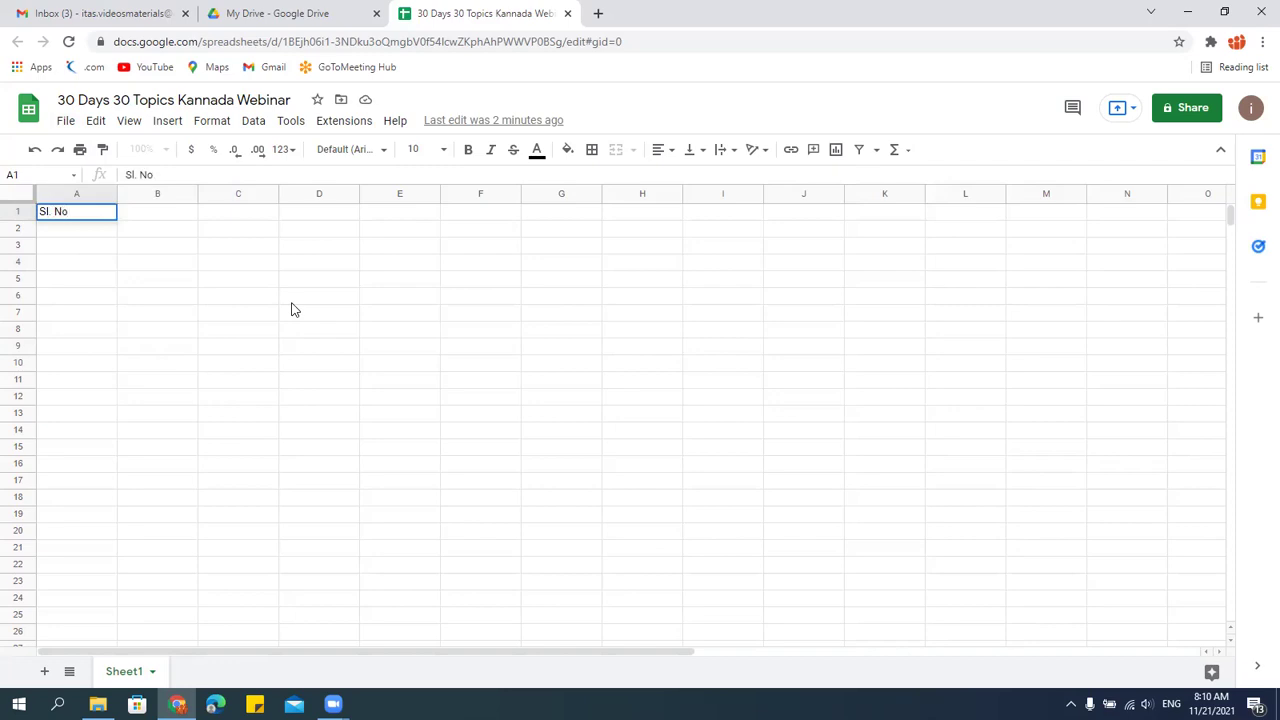
key("Tab")
type("Empl")
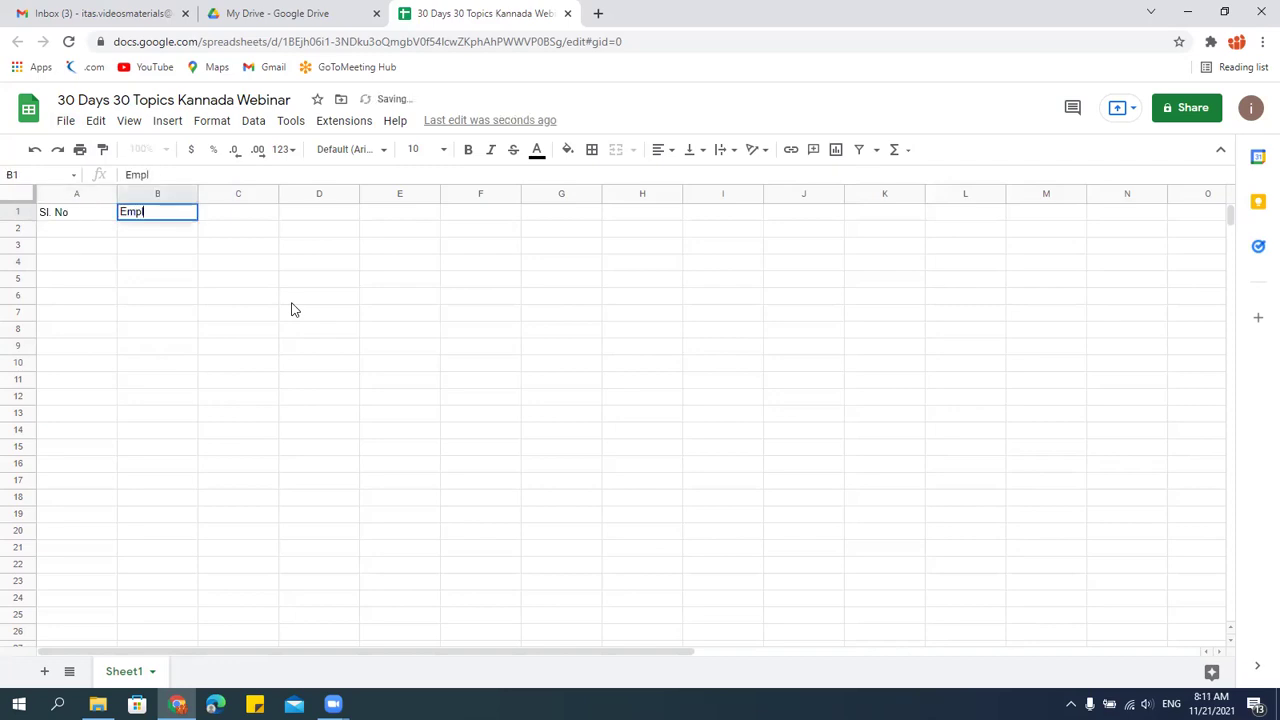
type("oyee Name")
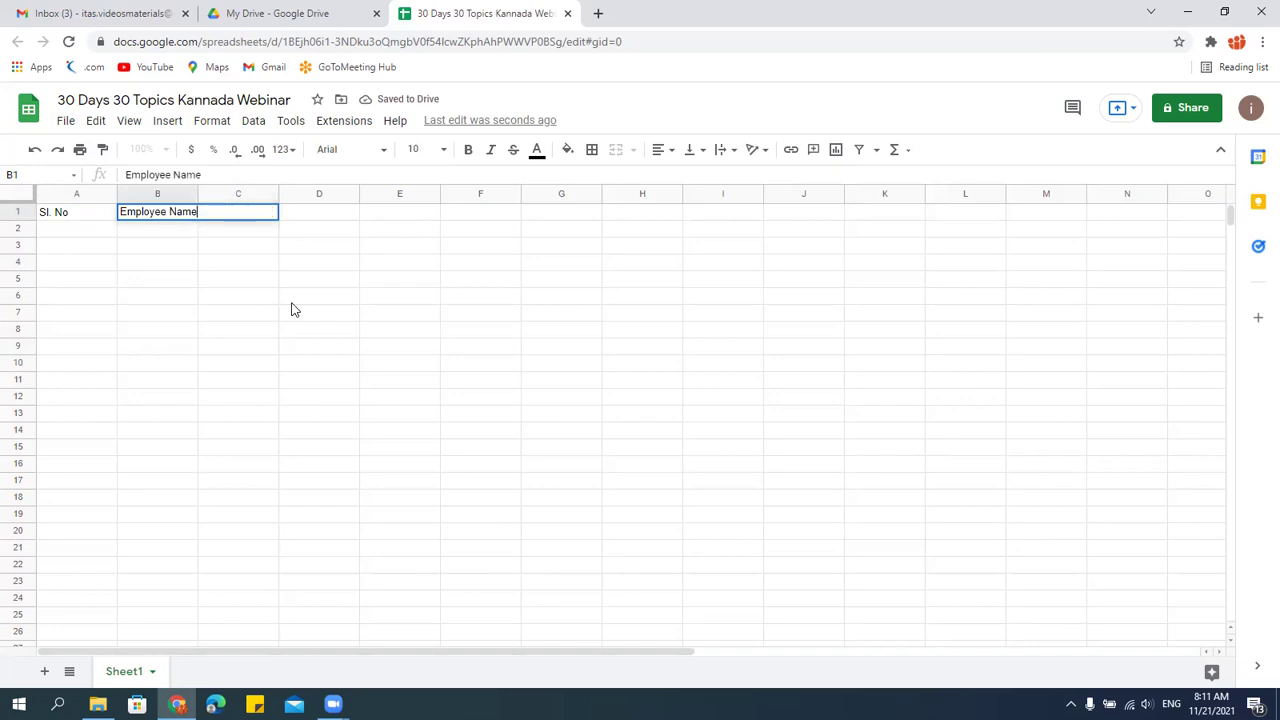
key("Tab")
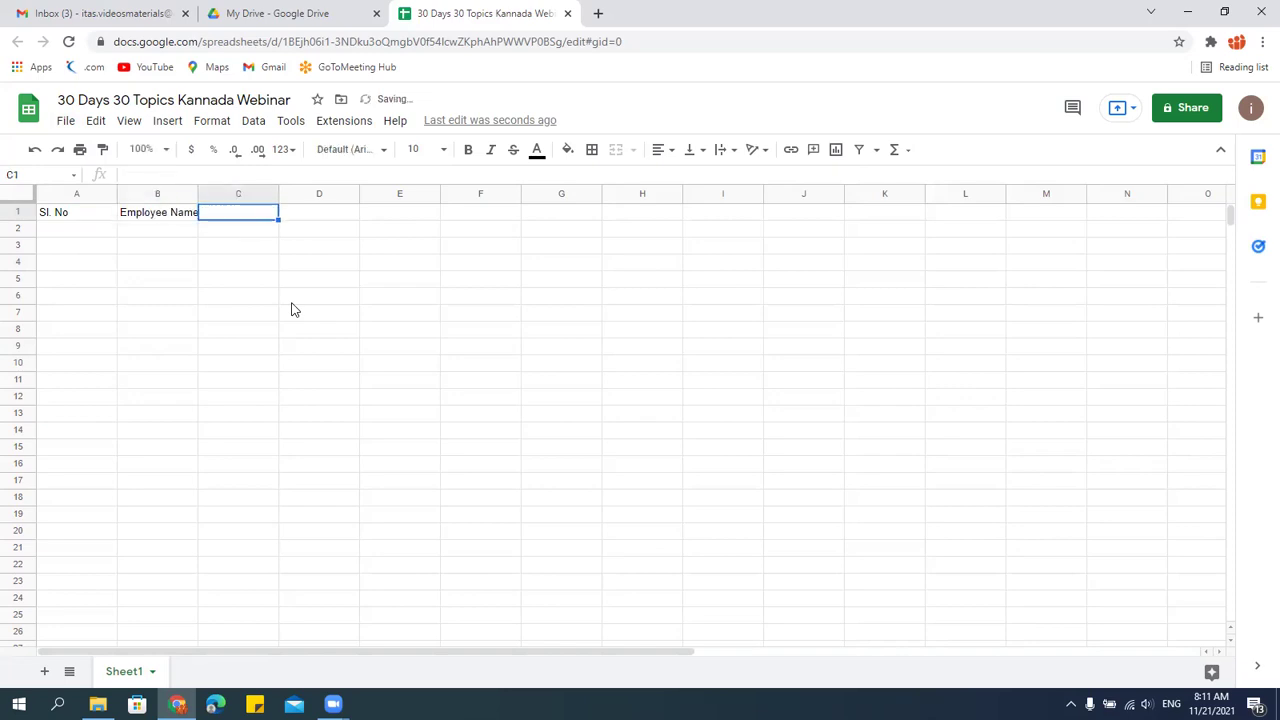
type("Age")
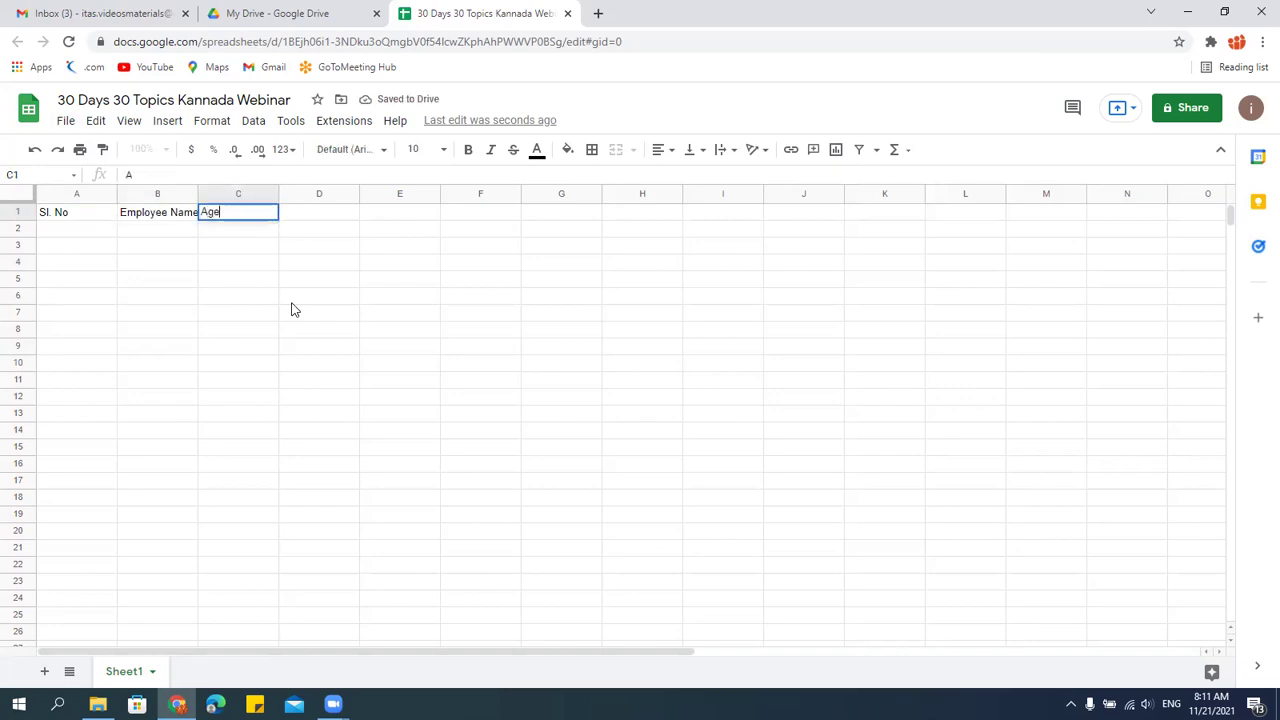
key("Tab")
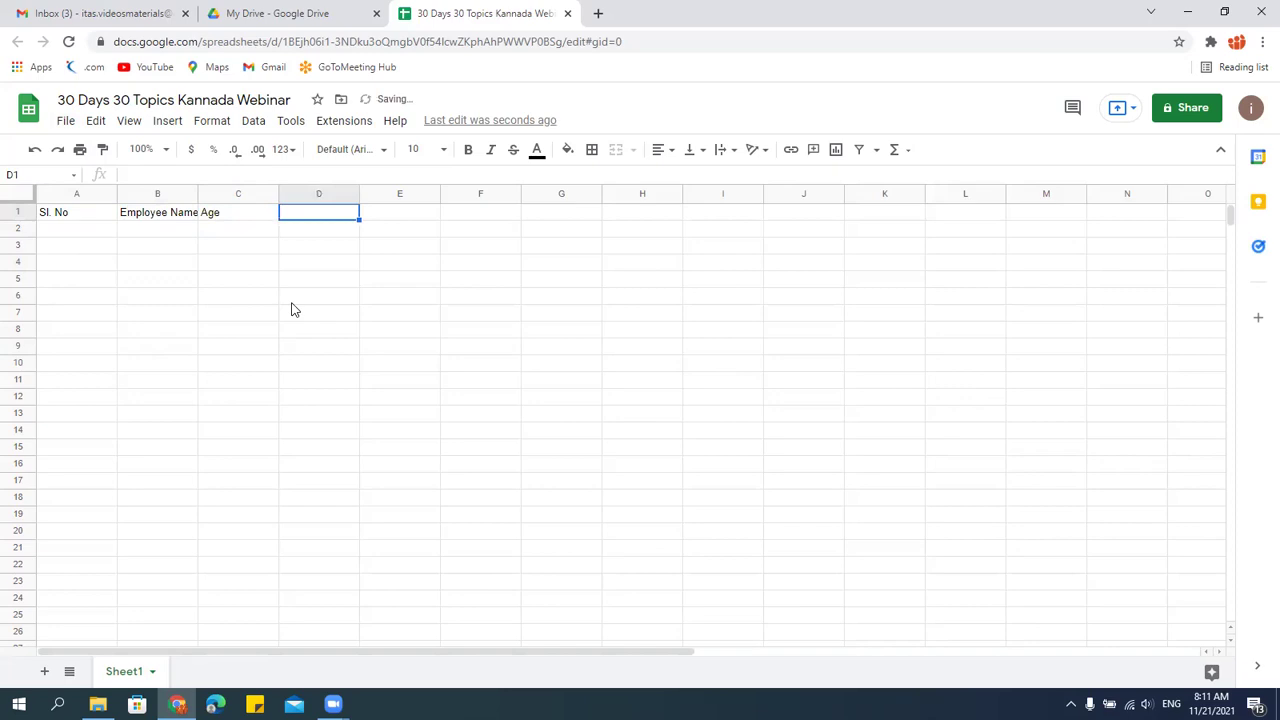
Add the headers MObile in D1 and DOB in E1.
type("MObile")
key("Return")
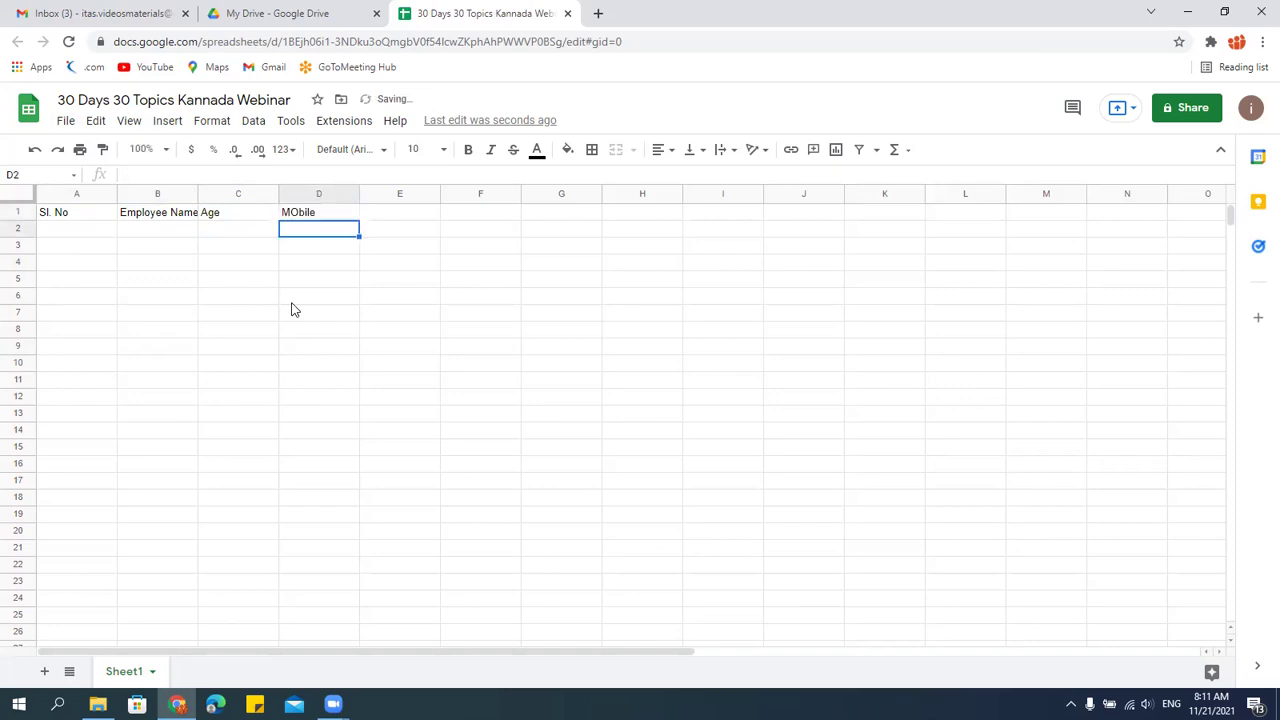
key("Up")
key("Right")
type("DOB")
key("Return")
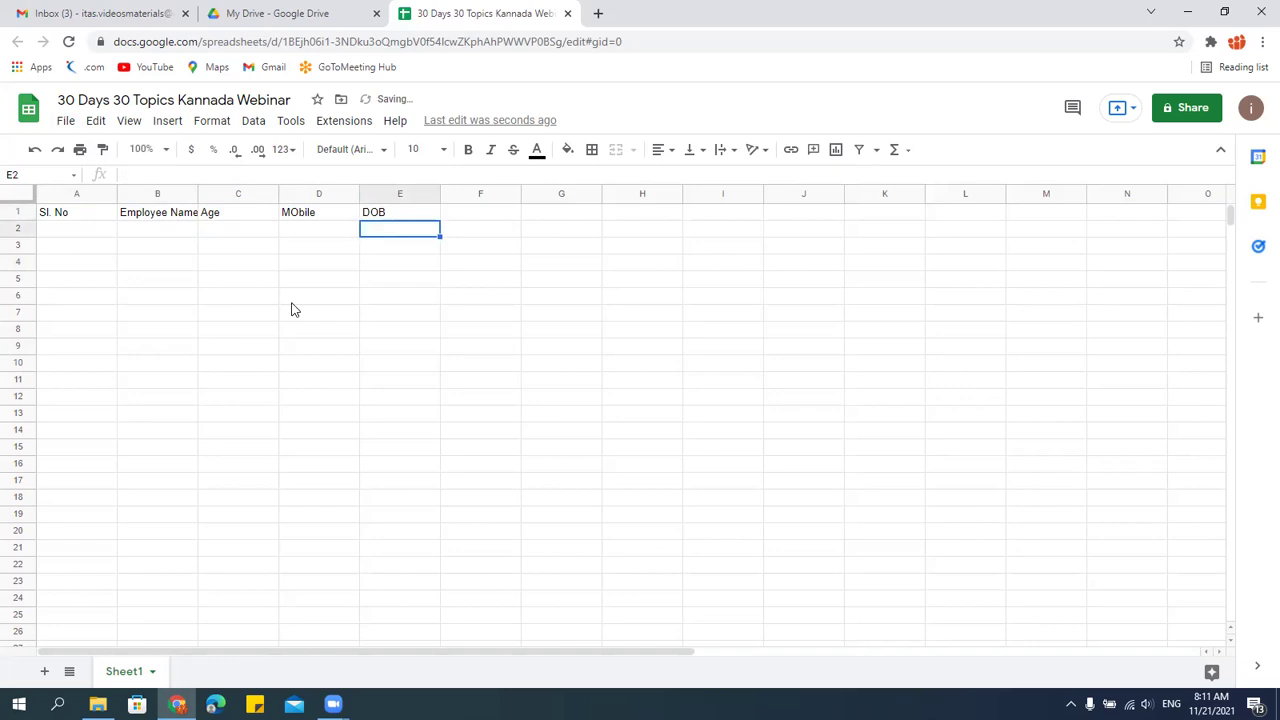
Select the empty data area A2:E22 below the headers, then deselect it.
left_click_drag(74, 229, 405, 562)
left_click(313, 458)
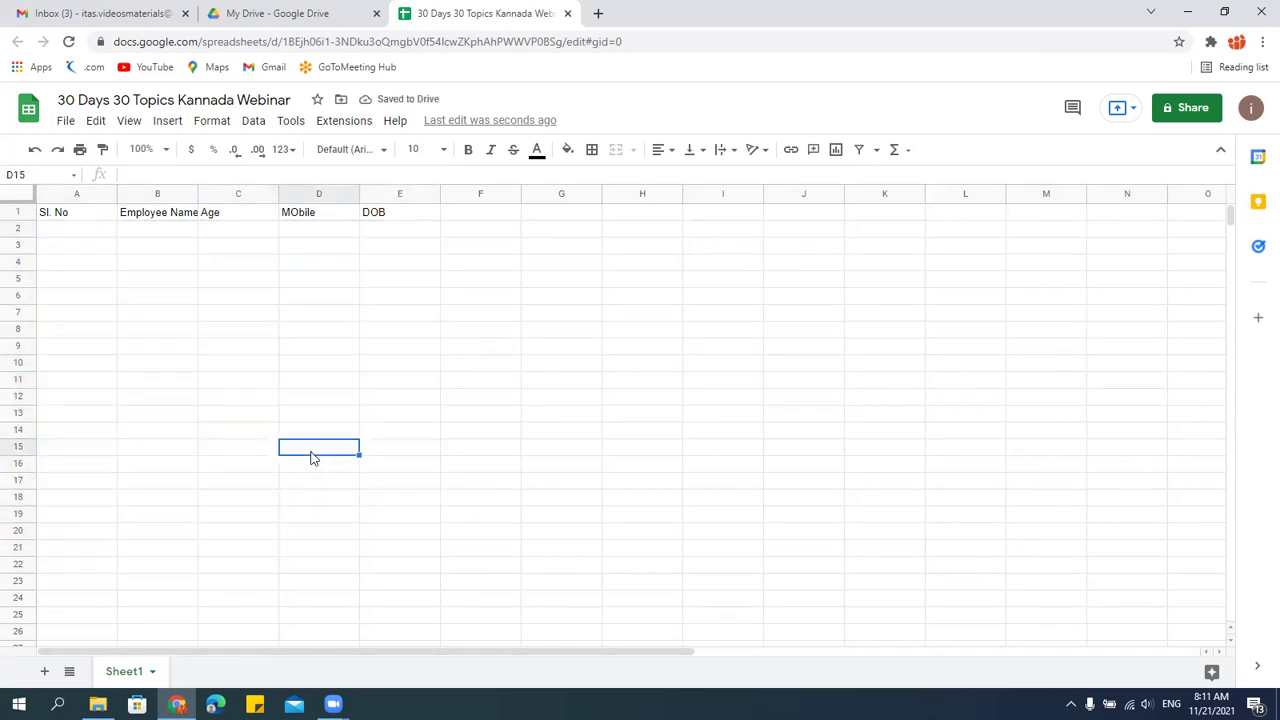
left_click(252, 331)
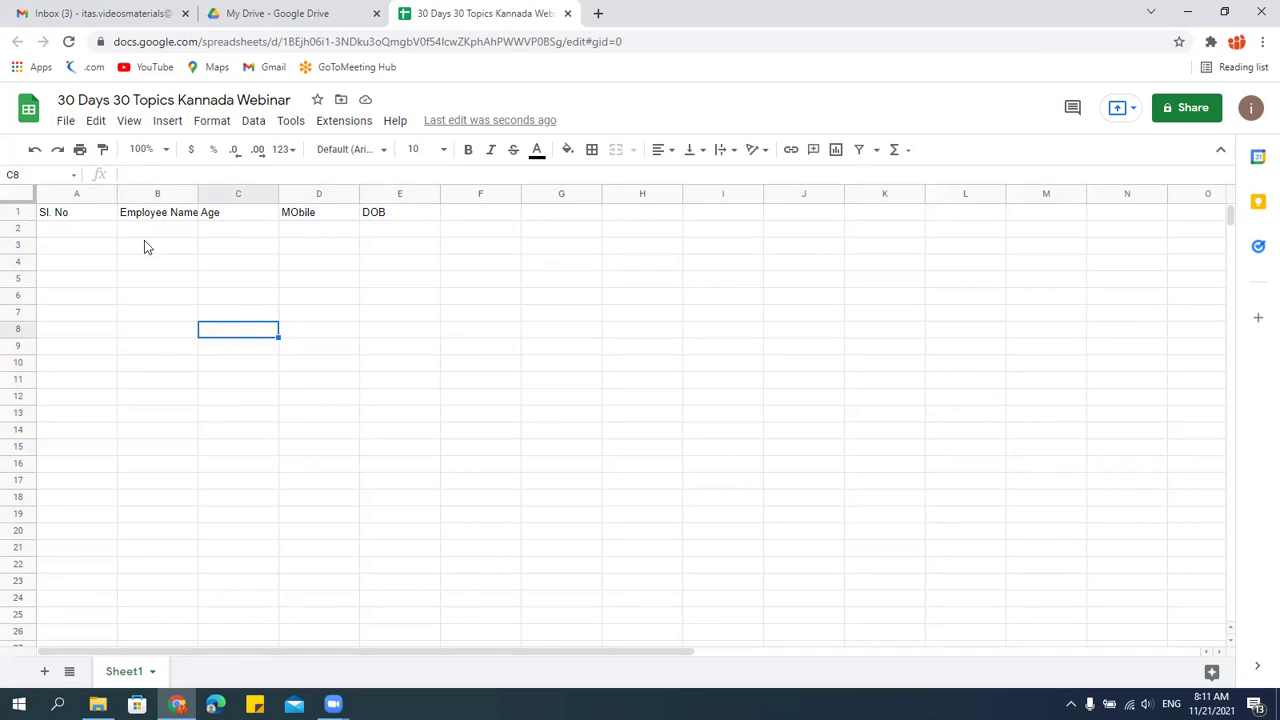
left_click(66, 121)
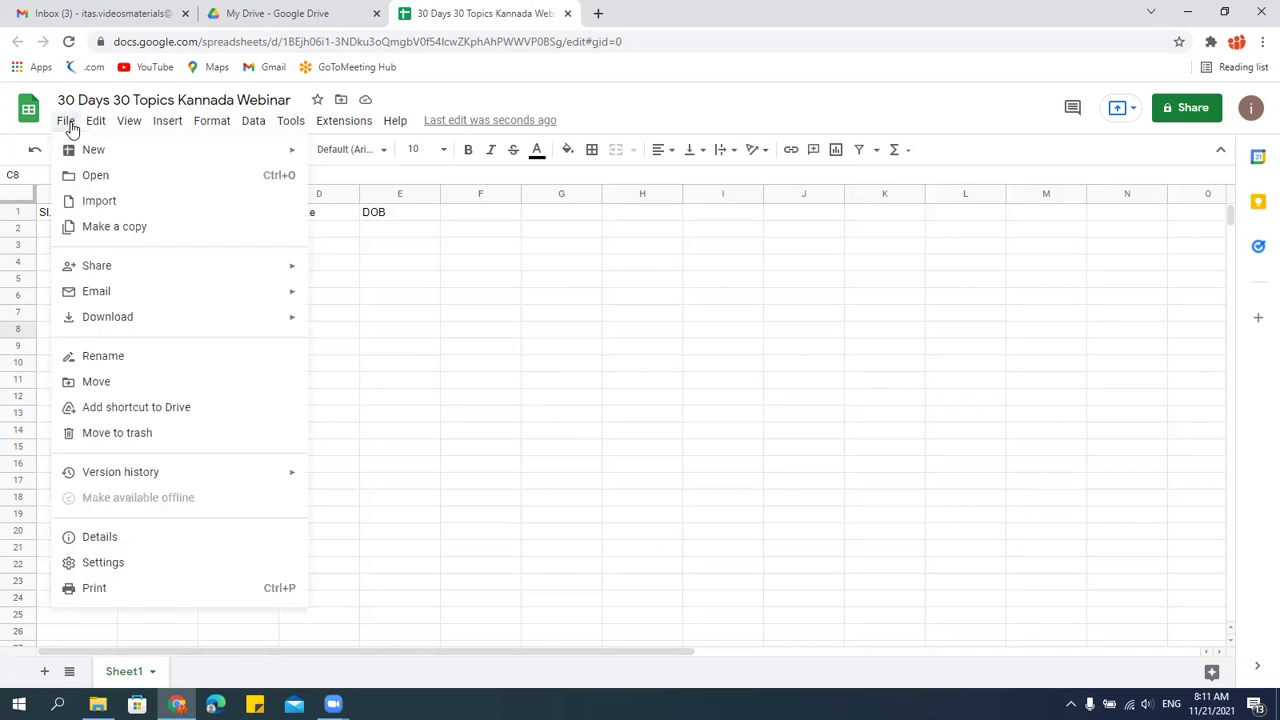
Open the Import file dialog from the File menu.
mouse_move(100, 163)
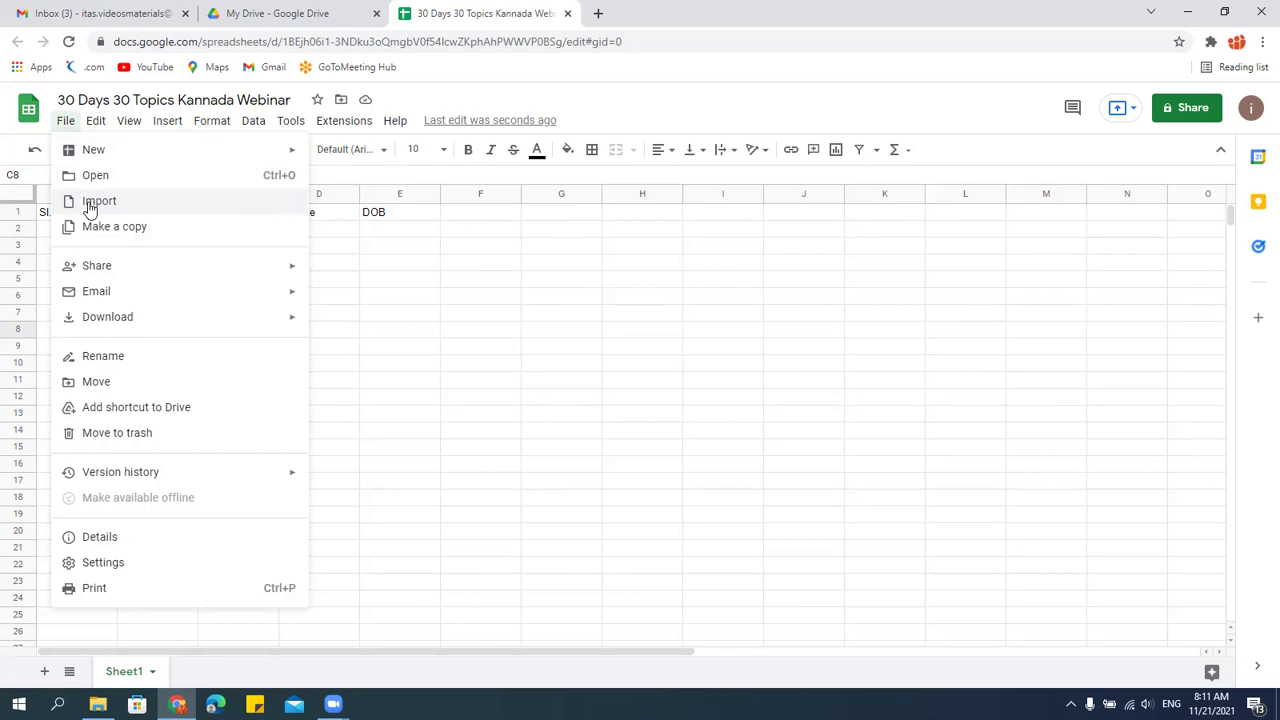
left_click(89, 207)
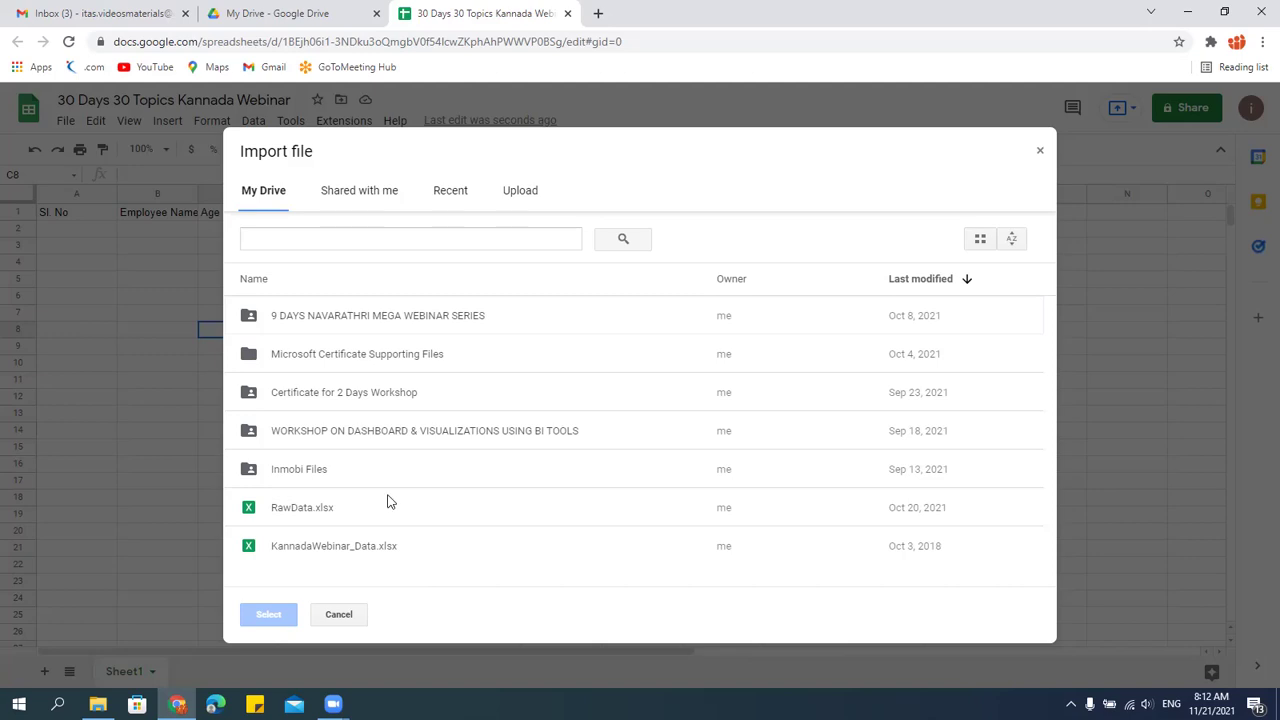
Browse the My Drive, Shared with me and Recent tabs, then open the device file browser from Upload.
left_click(285, 520)
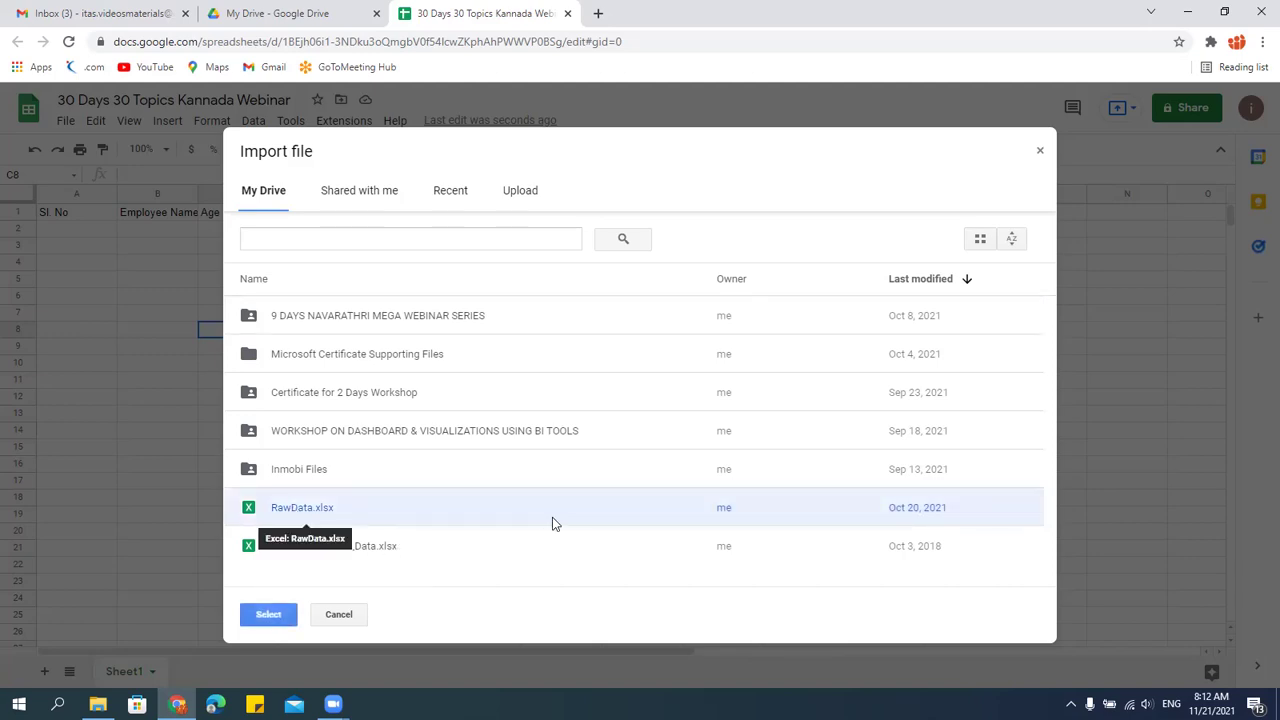
left_click(287, 616)
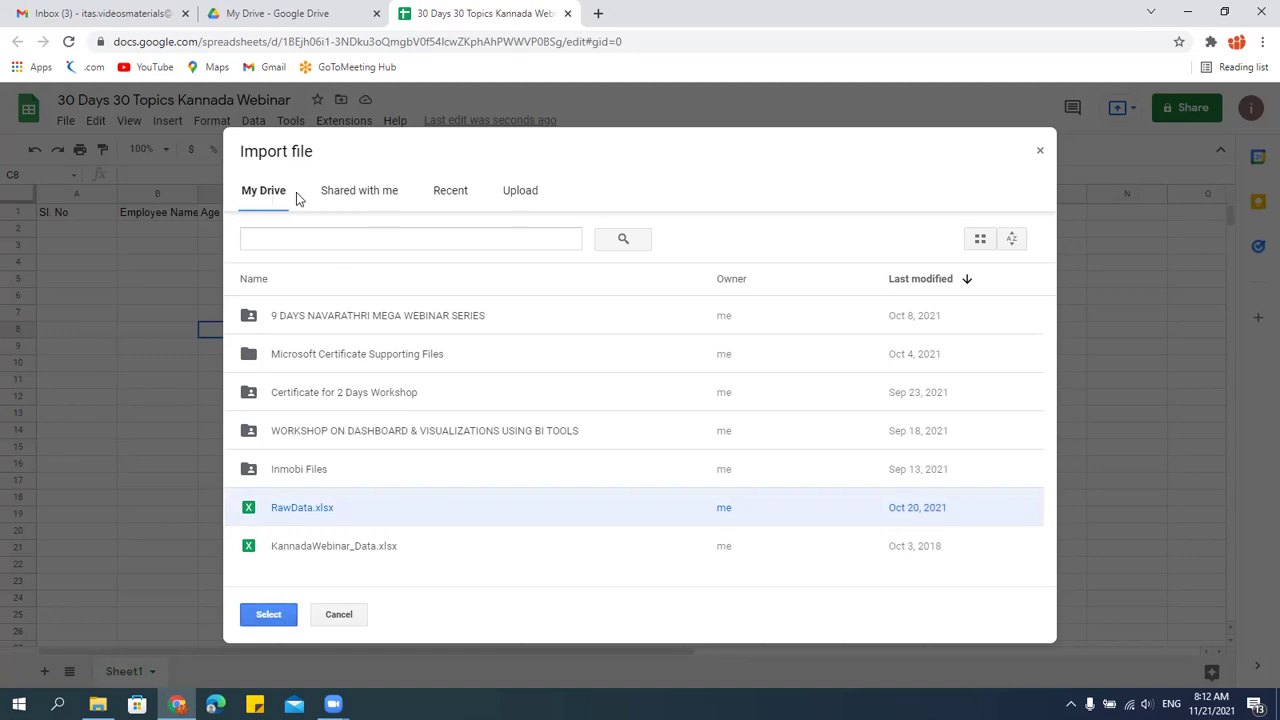
left_click(351, 195)
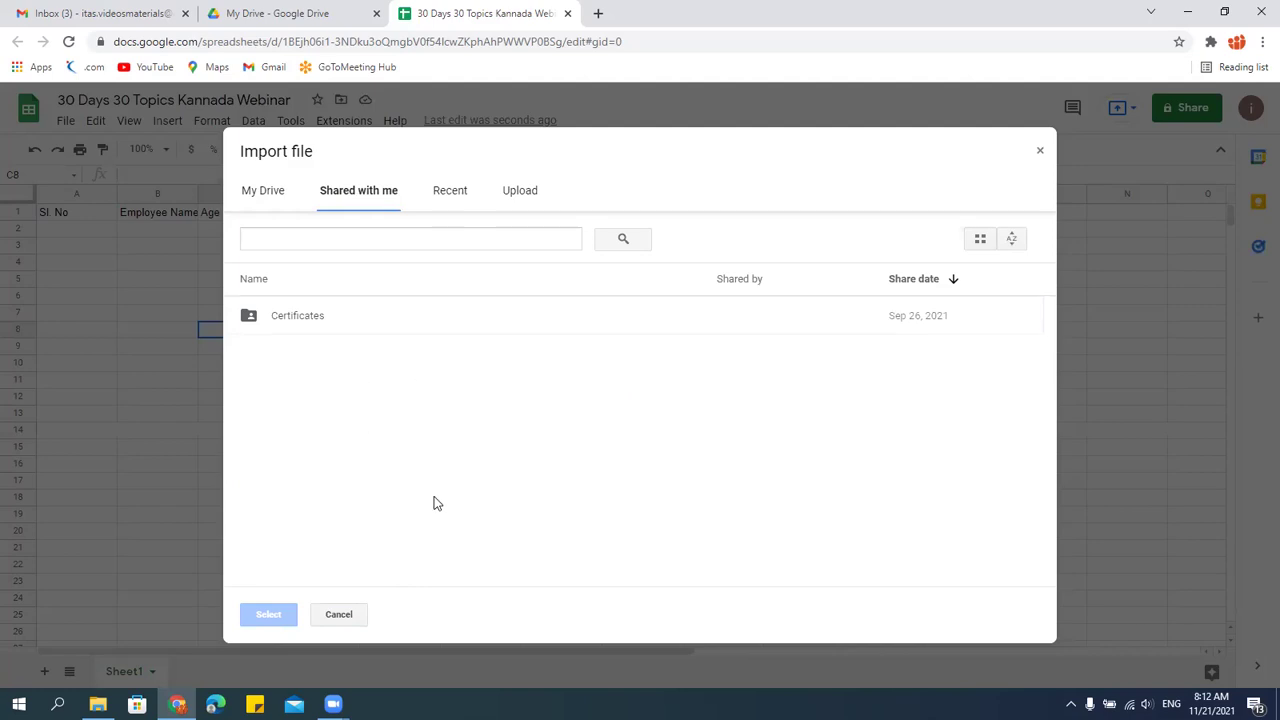
left_click(450, 195)
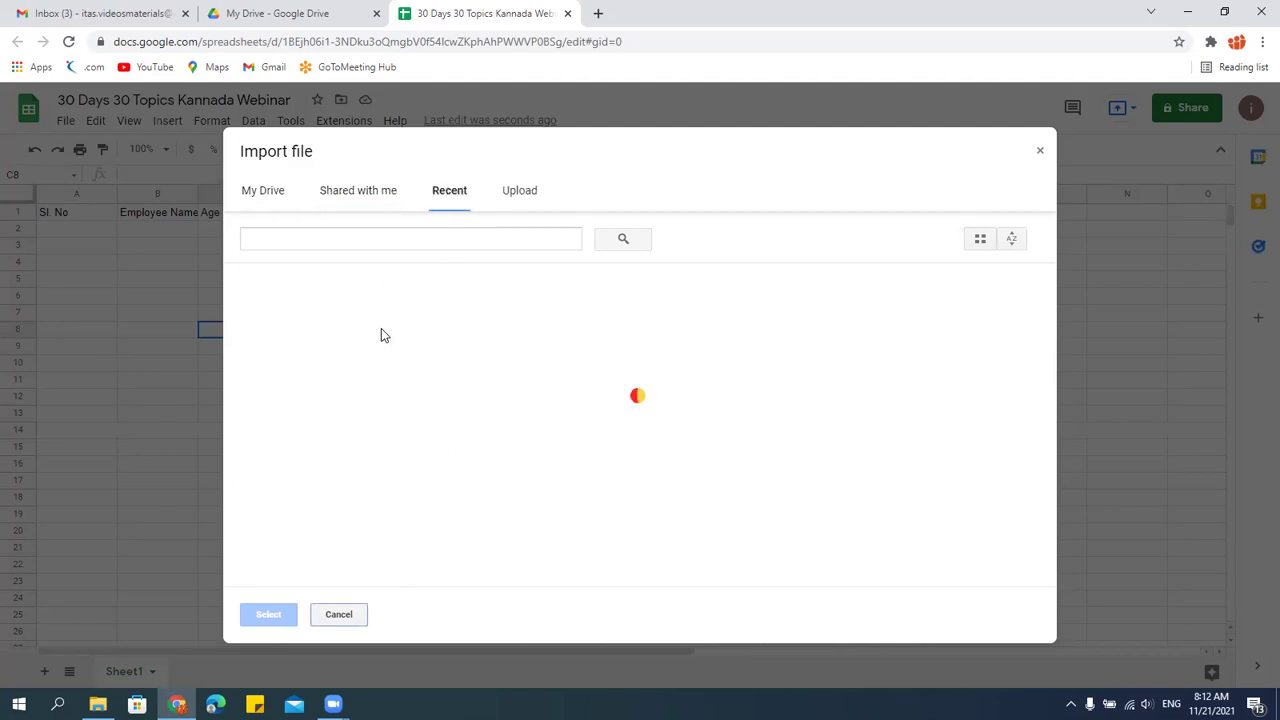
scroll(425, 492, "down", 15)
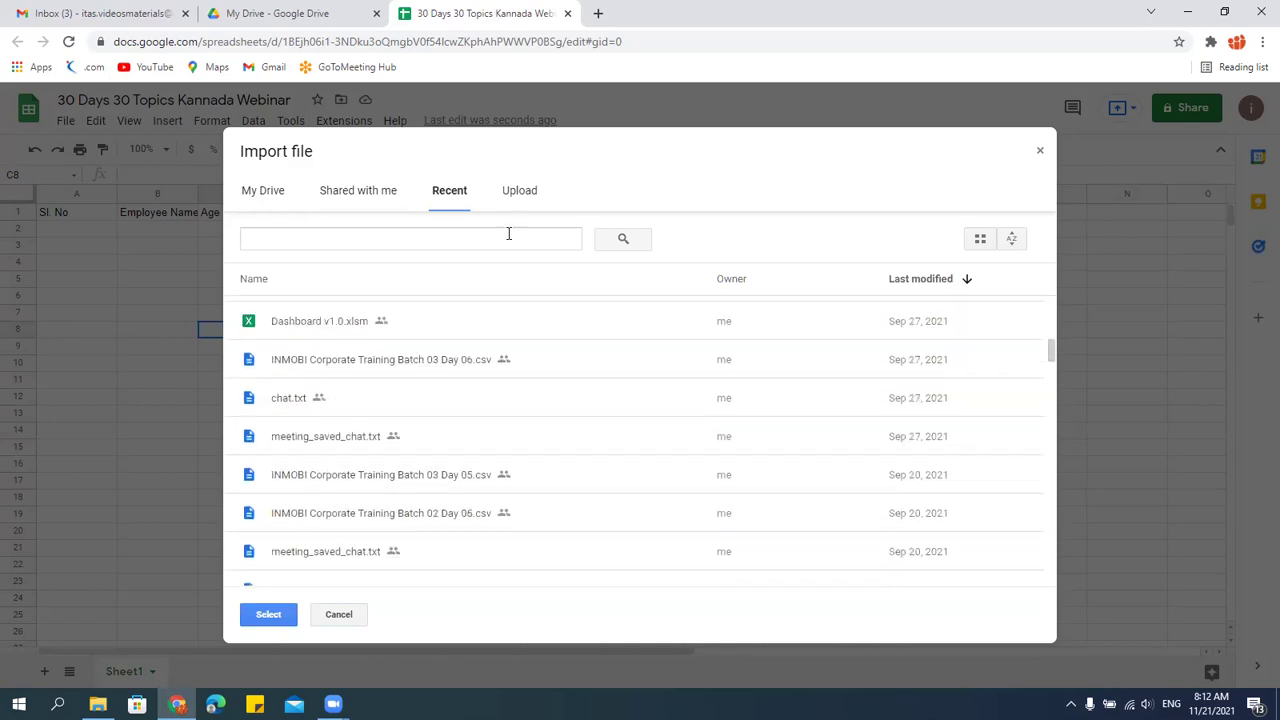
left_click(517, 197)
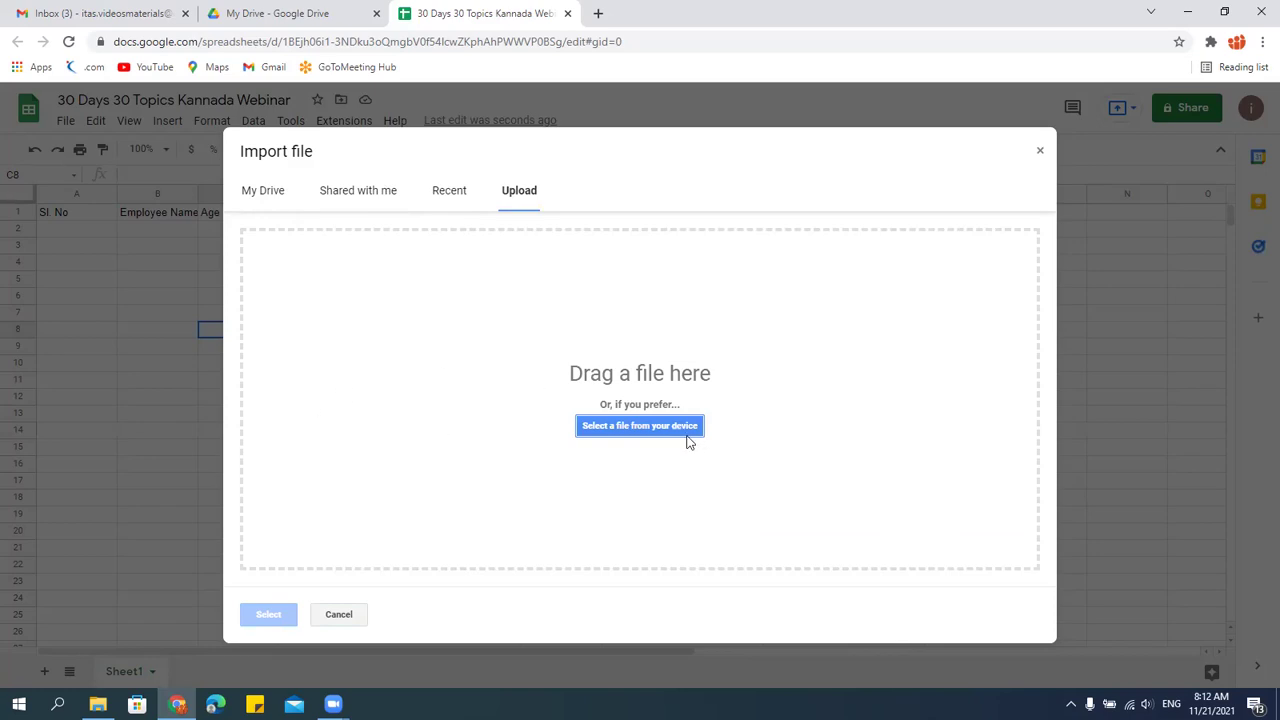
left_click(264, 190)
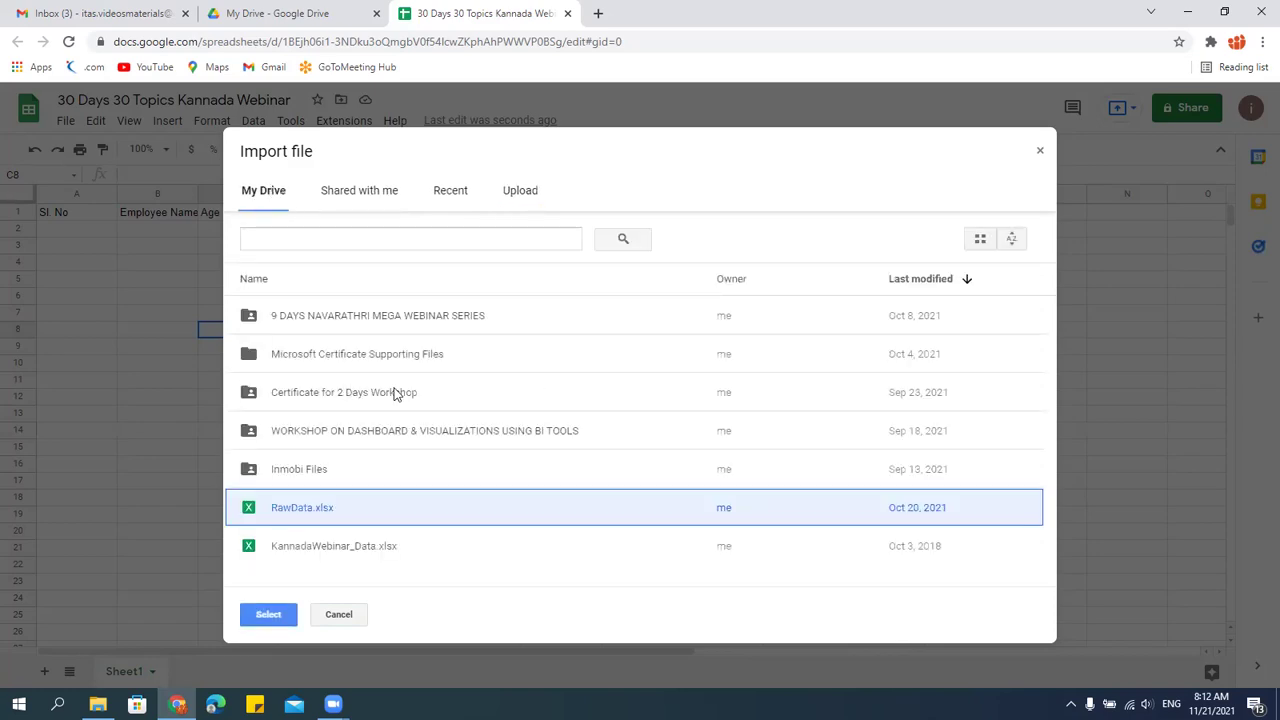
left_click(515, 195)
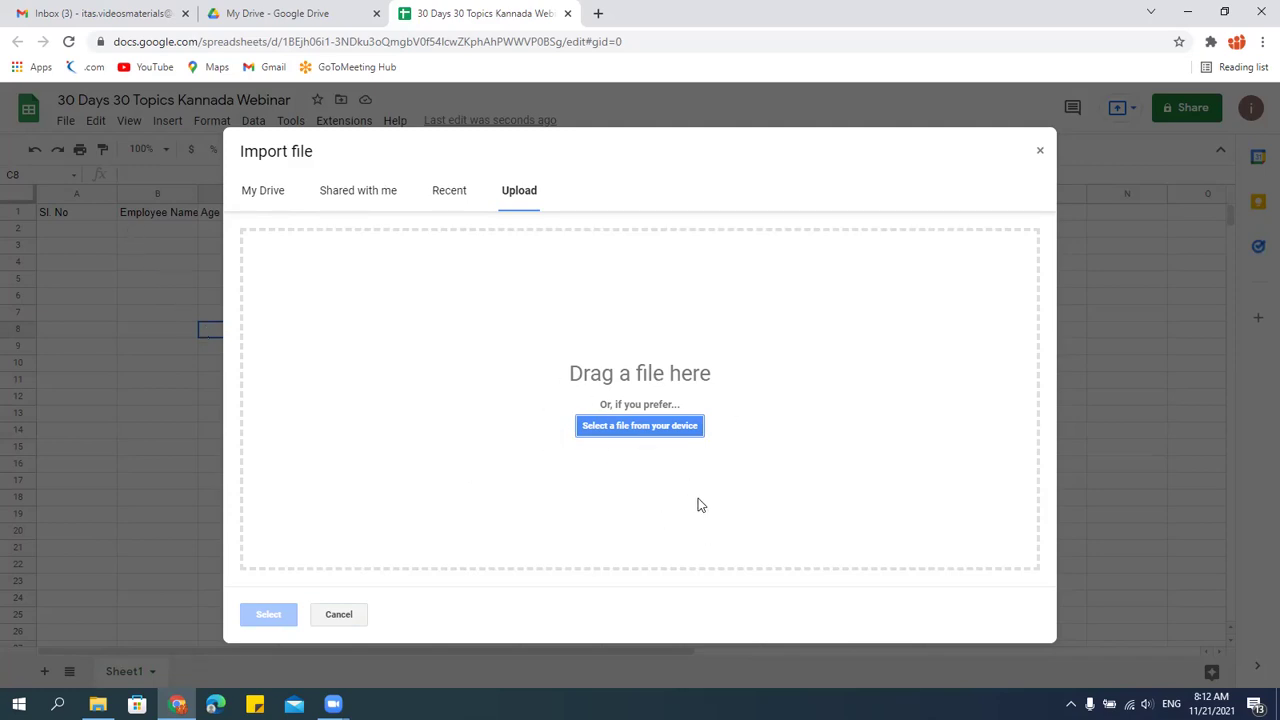
left_click(651, 432)
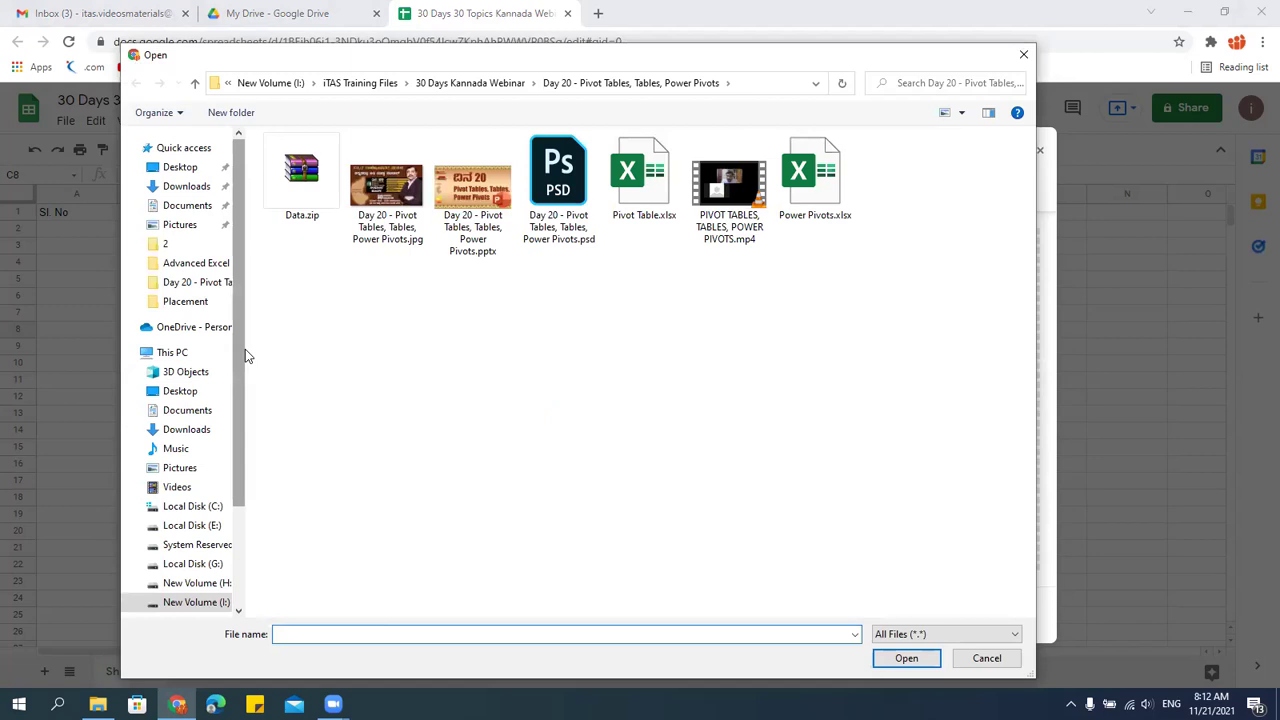
Choose Pivot Table.xlsx in the Day 20 folder and upload it.
left_click(645, 180)
left_click(812, 180)
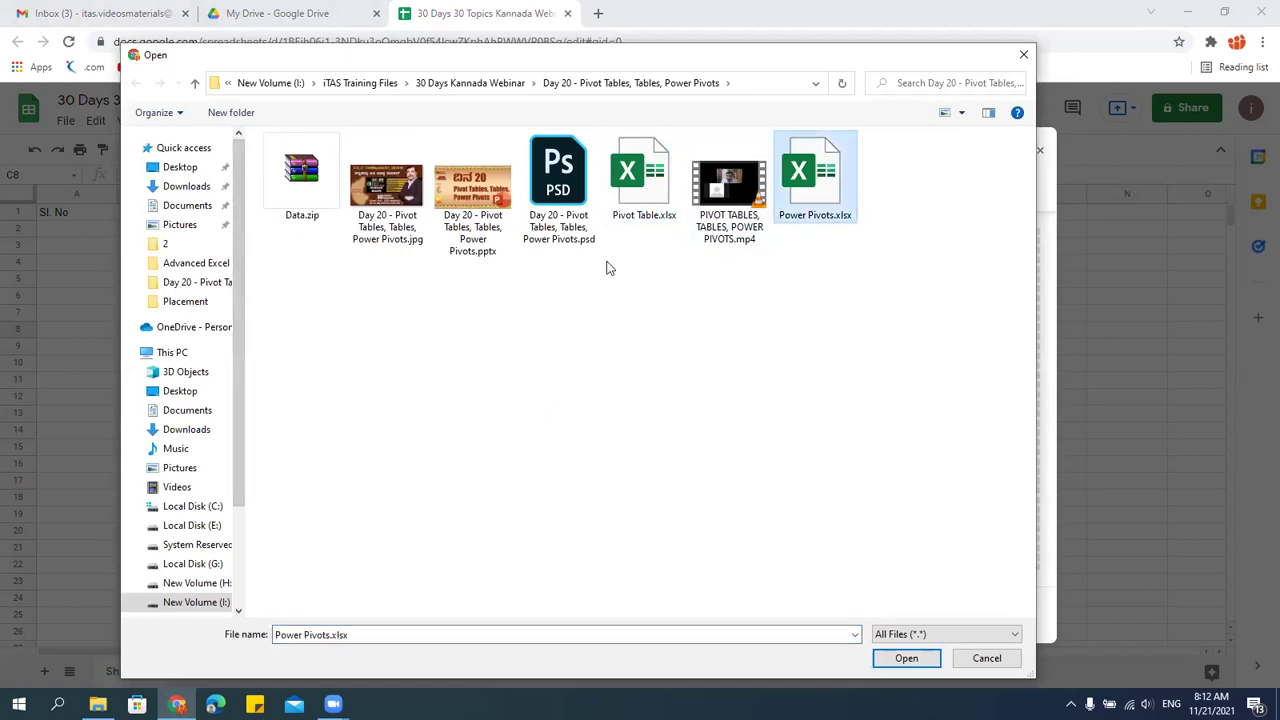
left_click(978, 662)
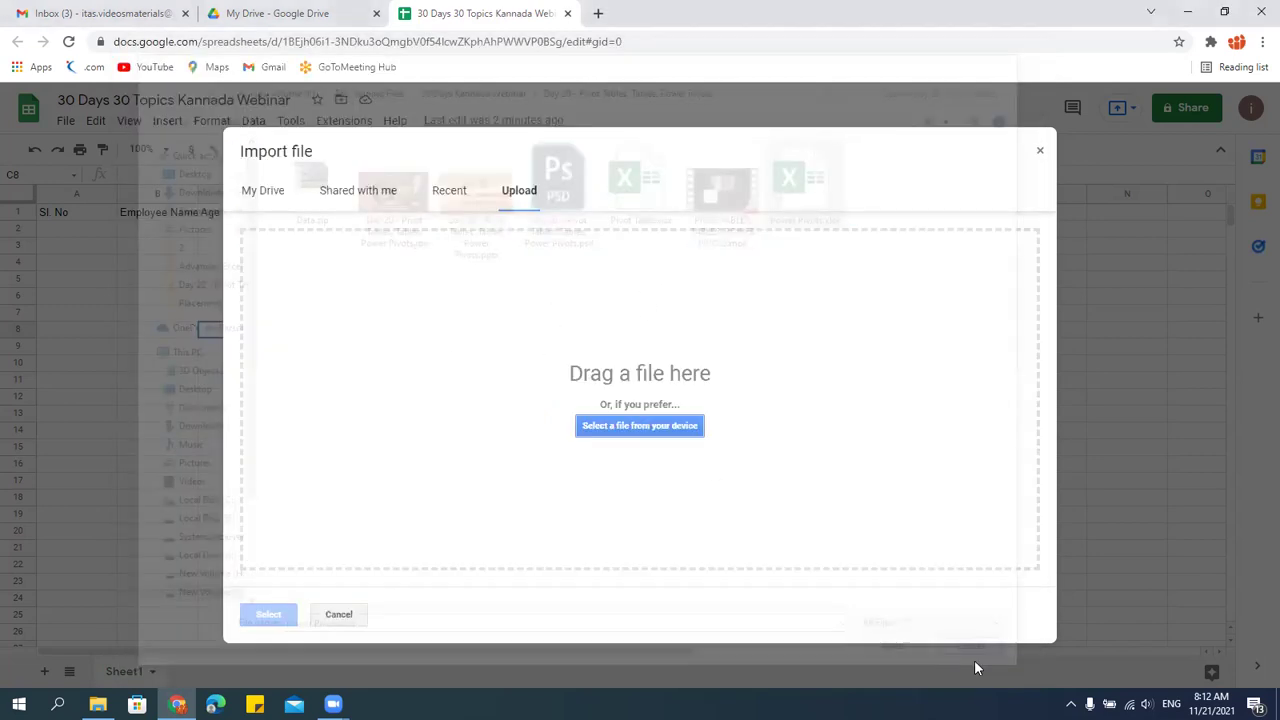
left_click(614, 428)
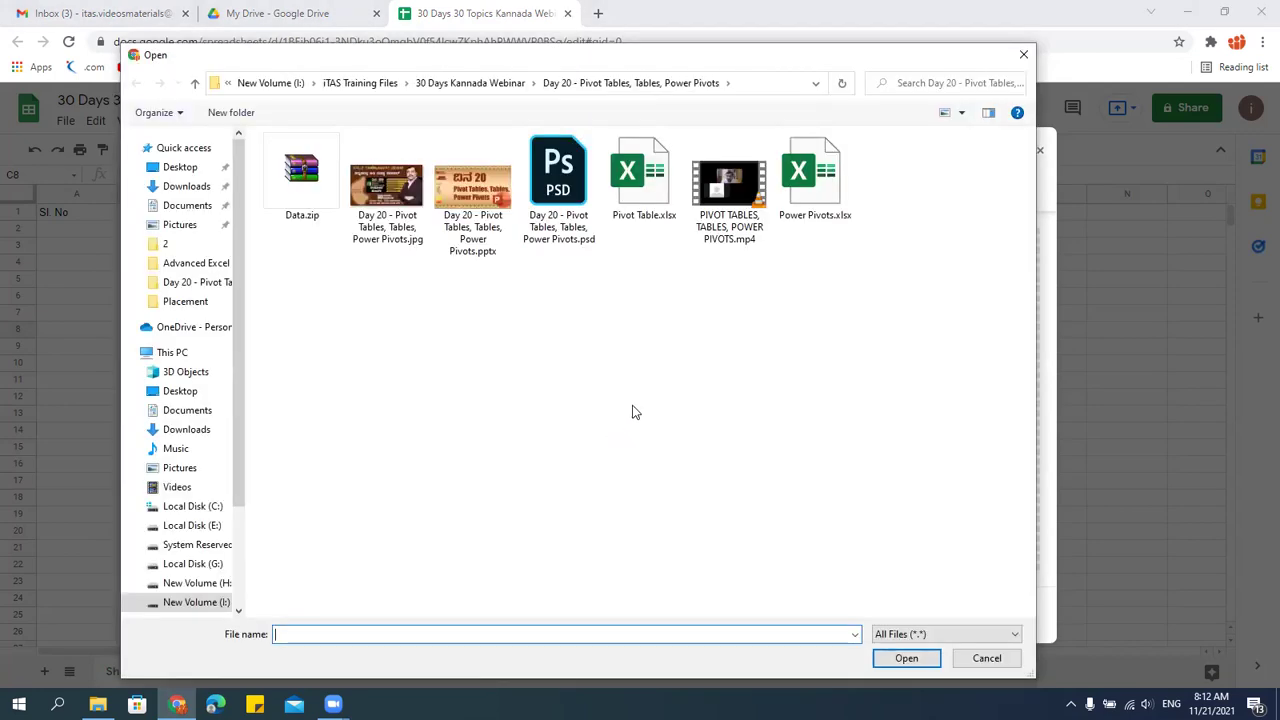
left_click(645, 215)
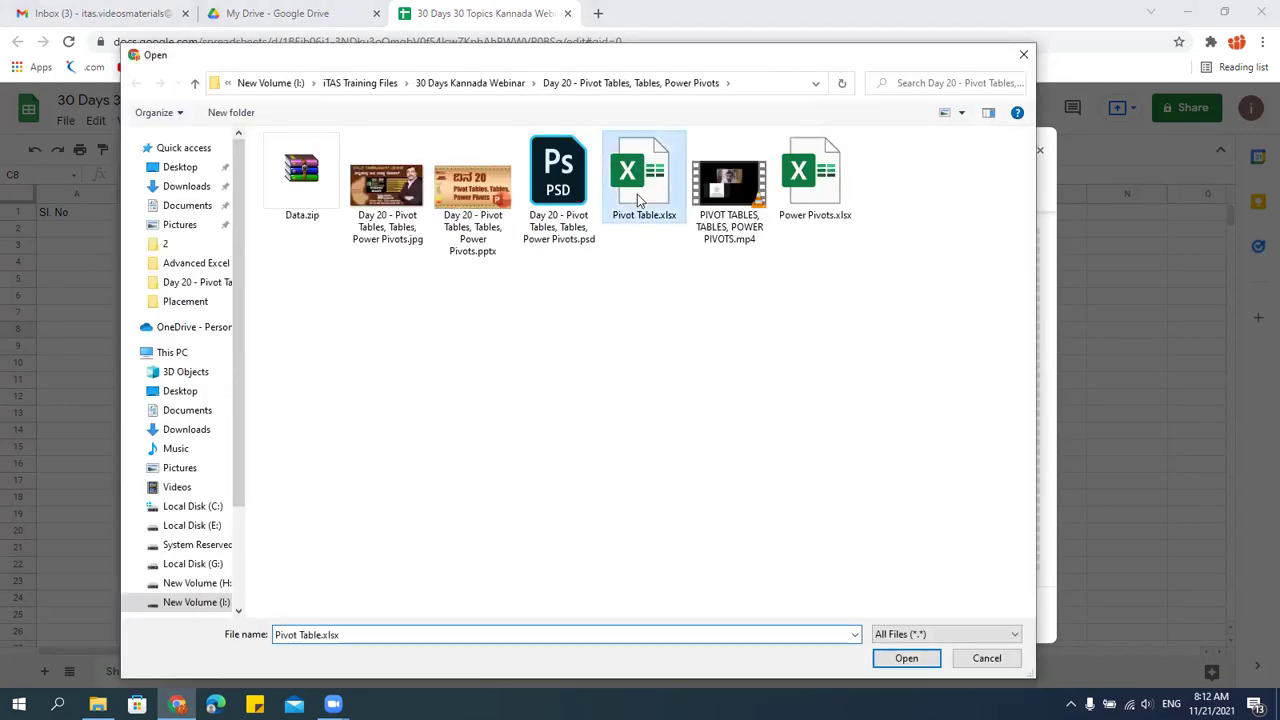
left_click(904, 658)
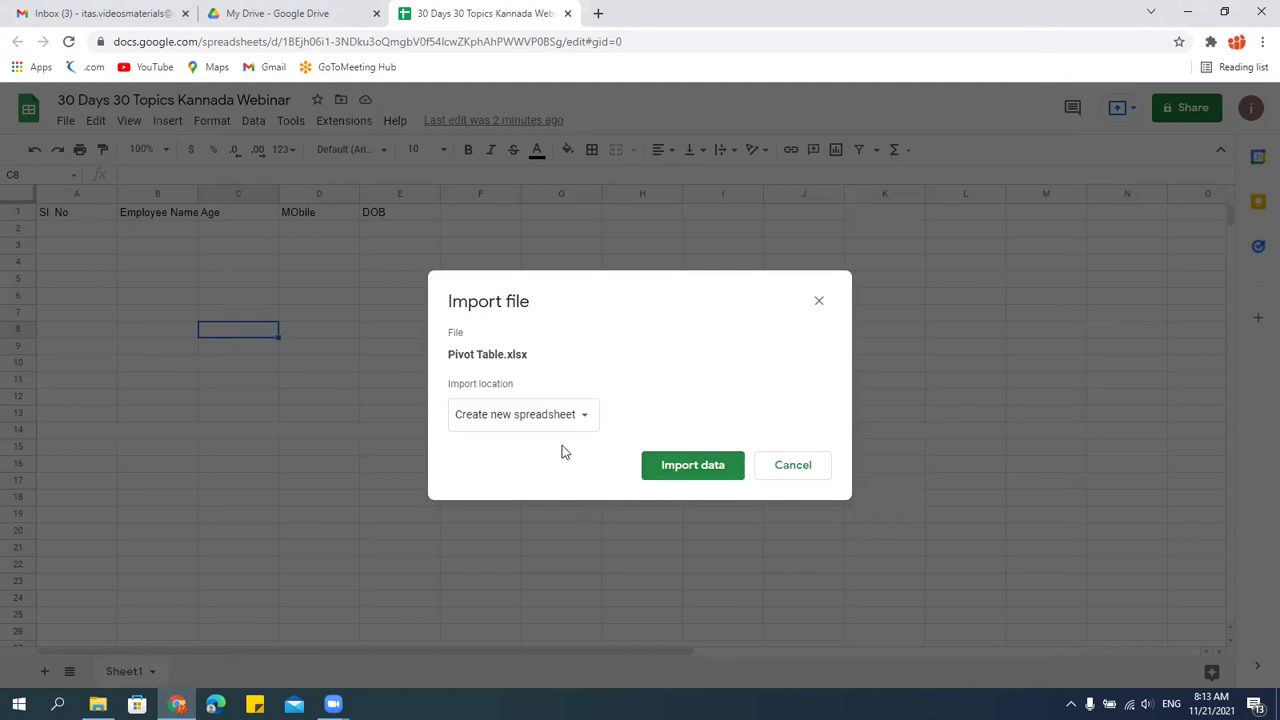
Set Import location to 'Insert new sheet(s)' and import Pivot Table.xlsx.
left_click(528, 425)
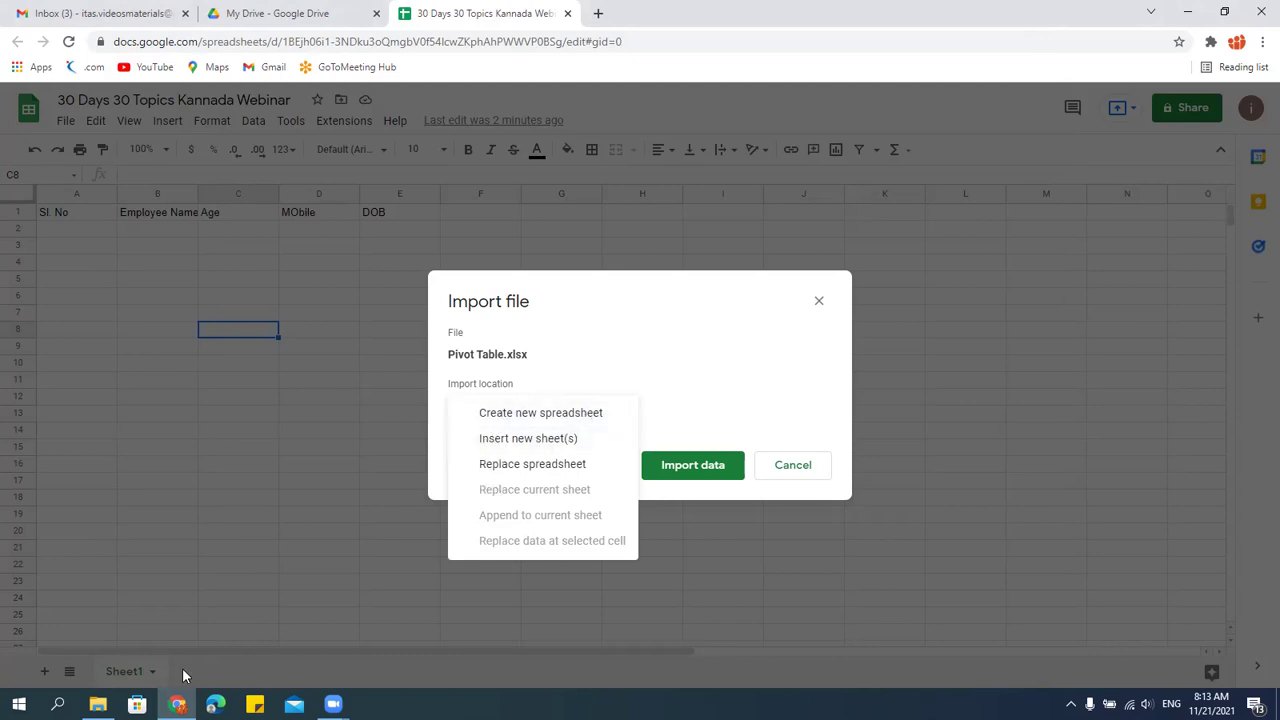
left_click(498, 443)
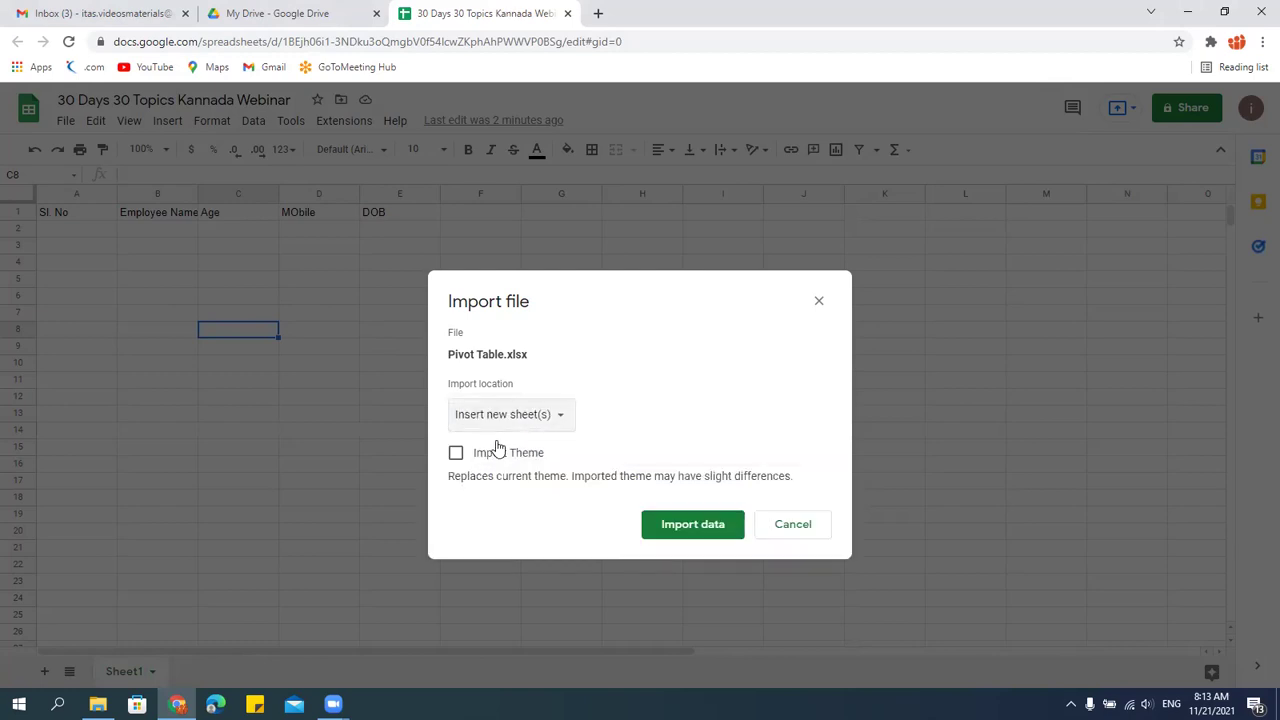
left_click(693, 527)
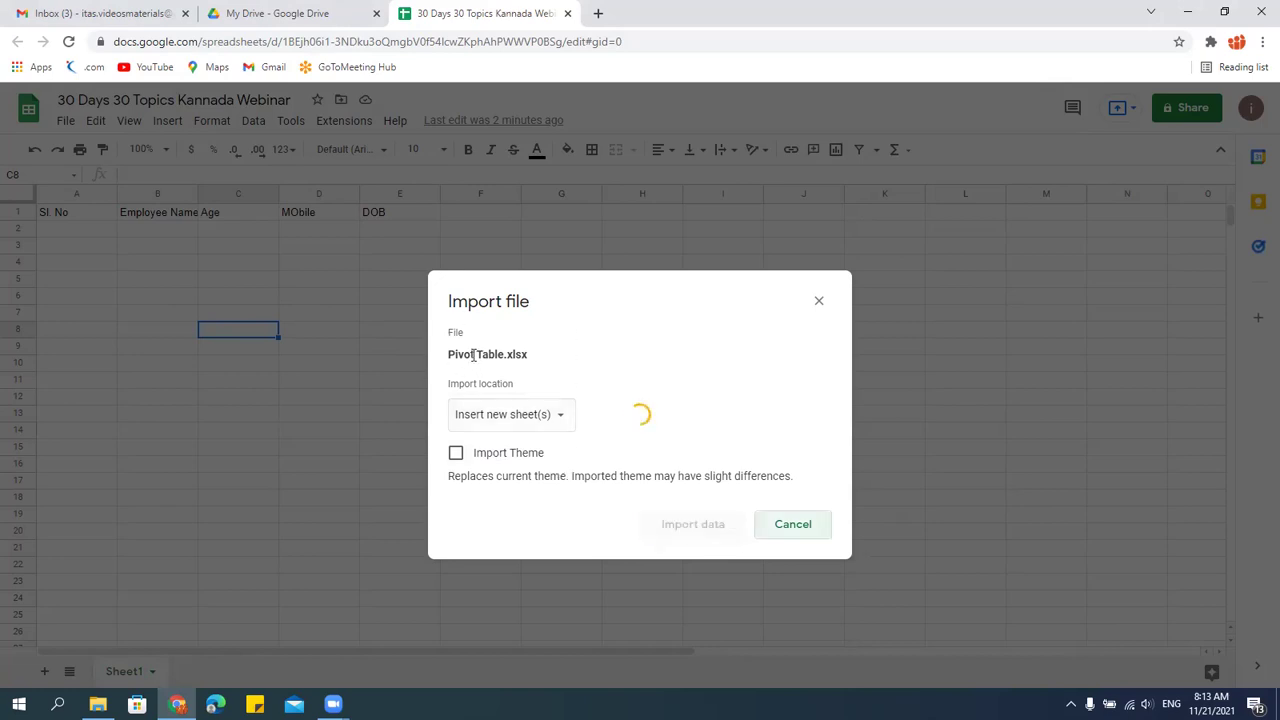
Check the newly imported Orders sheet and select the Order ID in cell B2.
left_click_drag(528, 356, 448, 356)
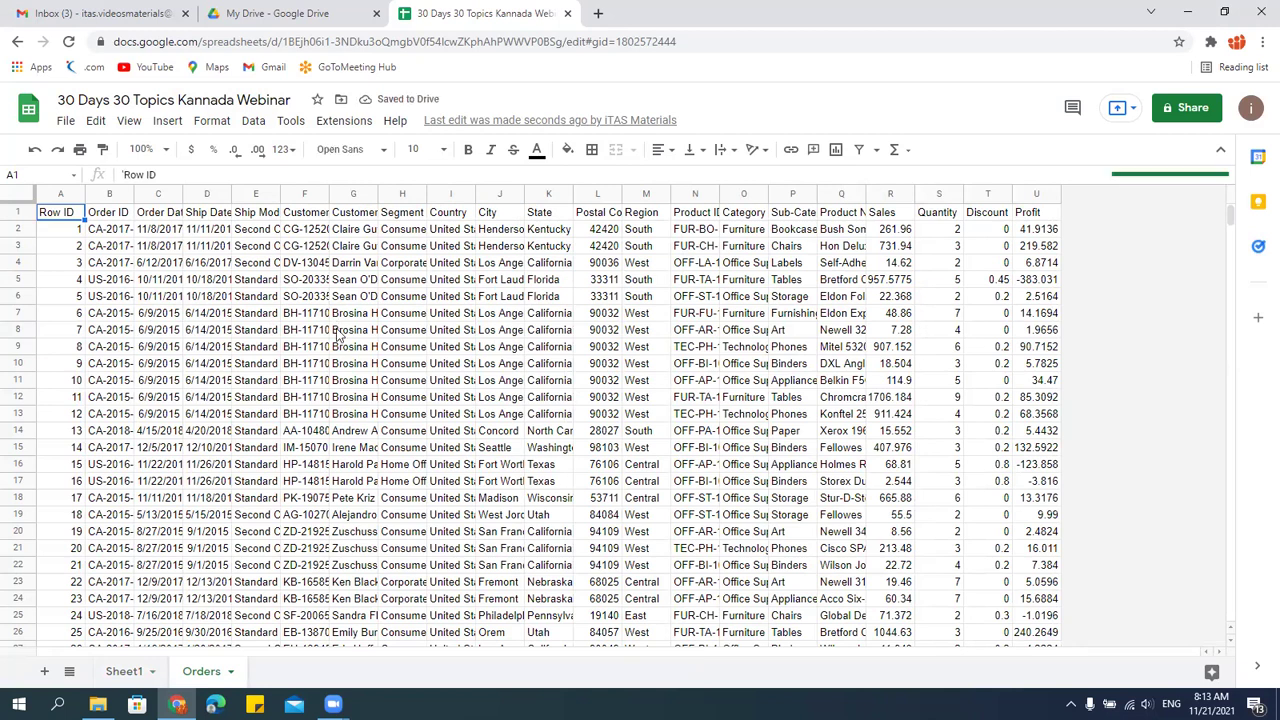
left_click(222, 297)
left_click(99, 238)
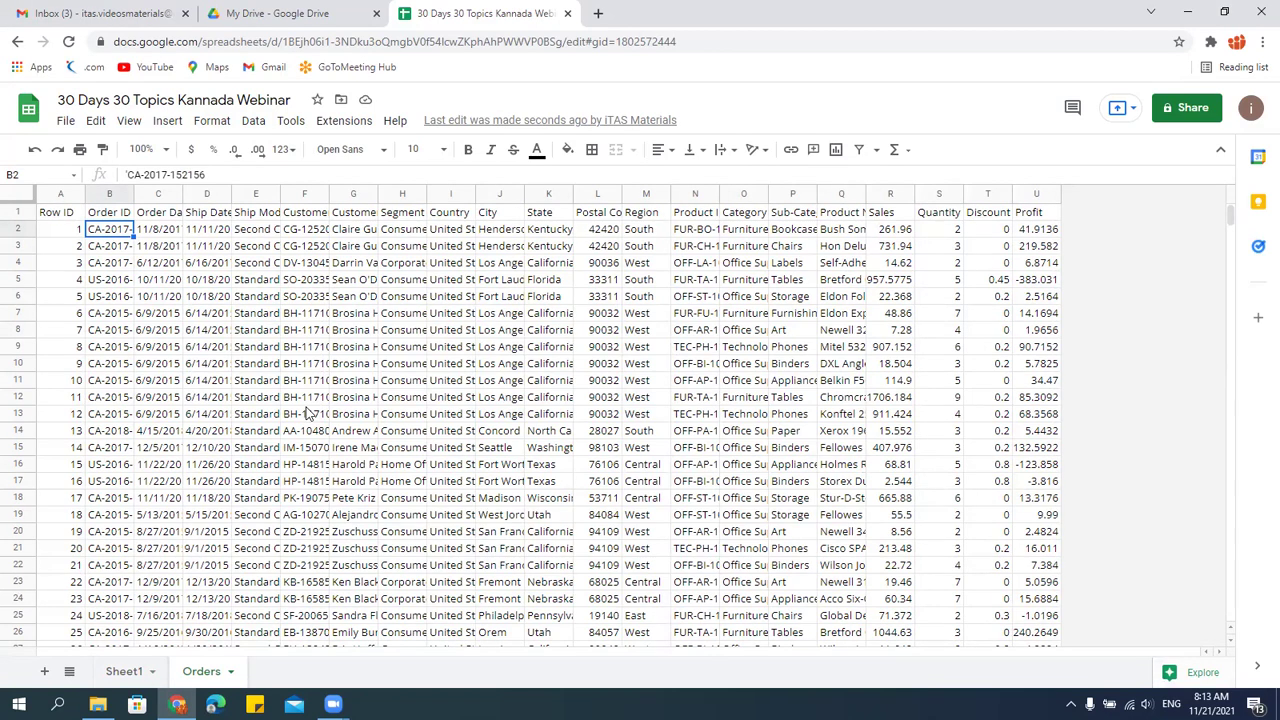
left_click(62, 122)
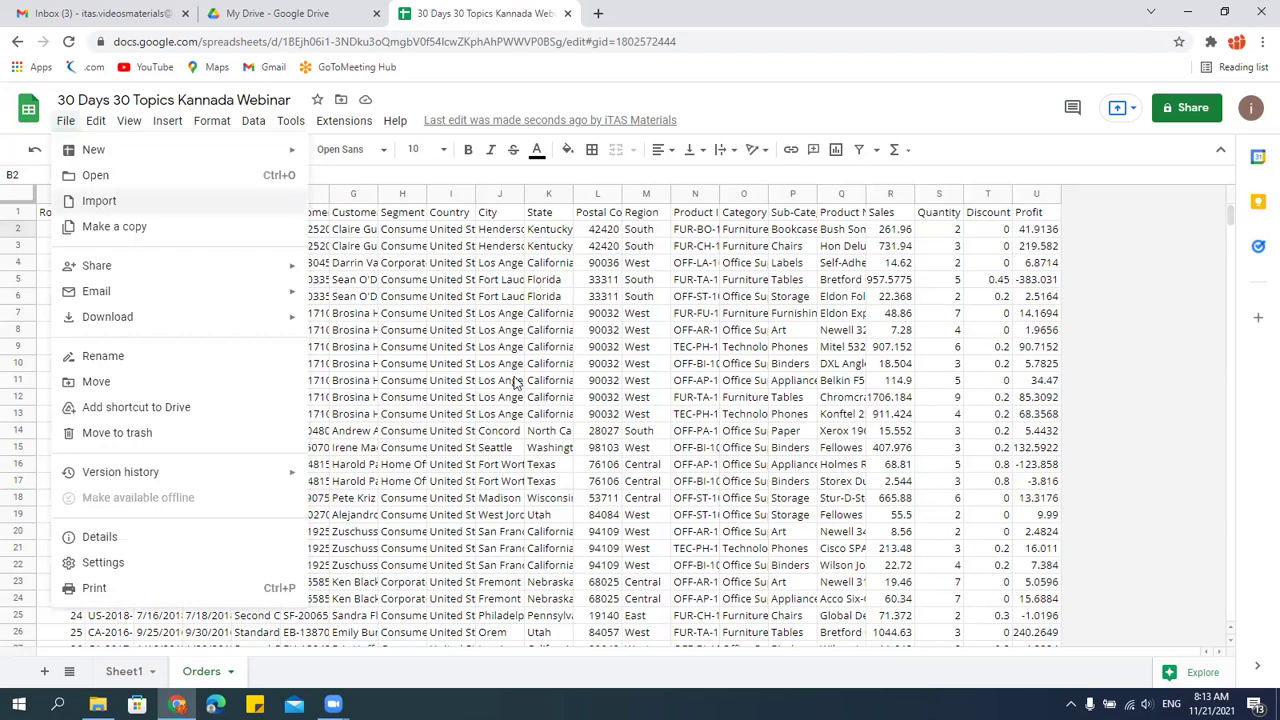
Import RawData.xlsx from My Drive with 'Create new spreadsheet' and open the result.
left_click(103, 200)
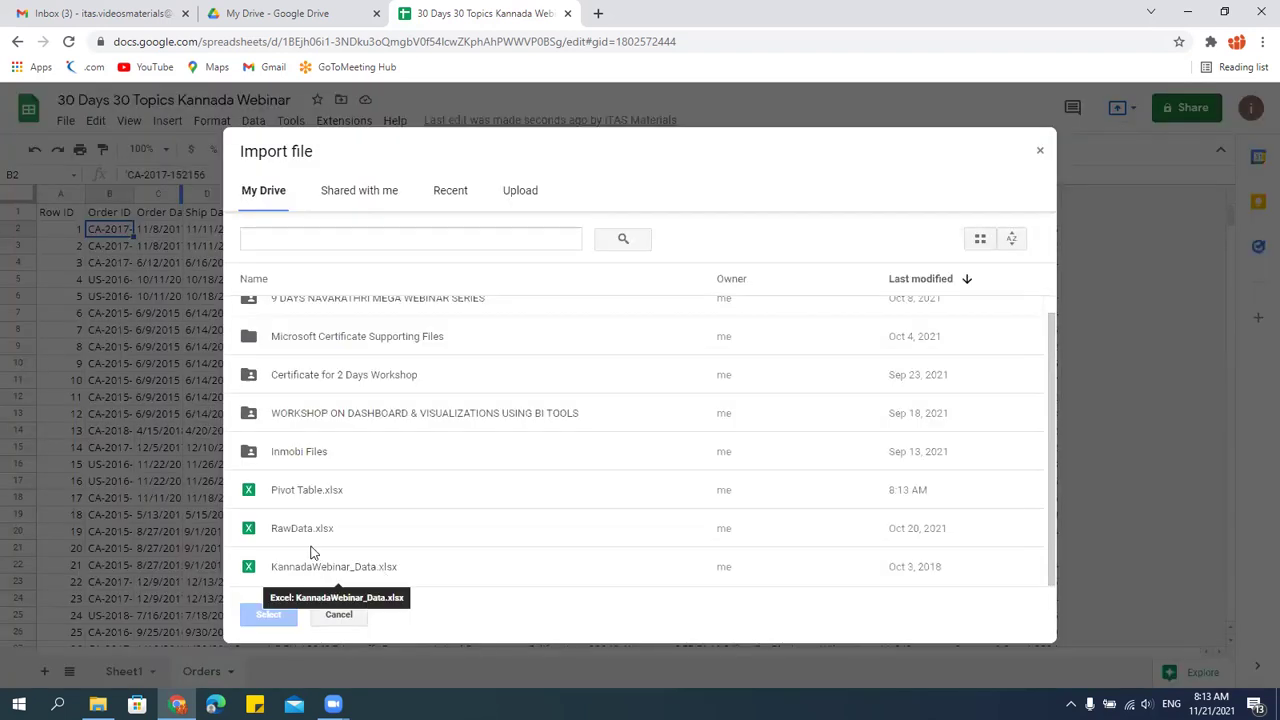
left_click(312, 535)
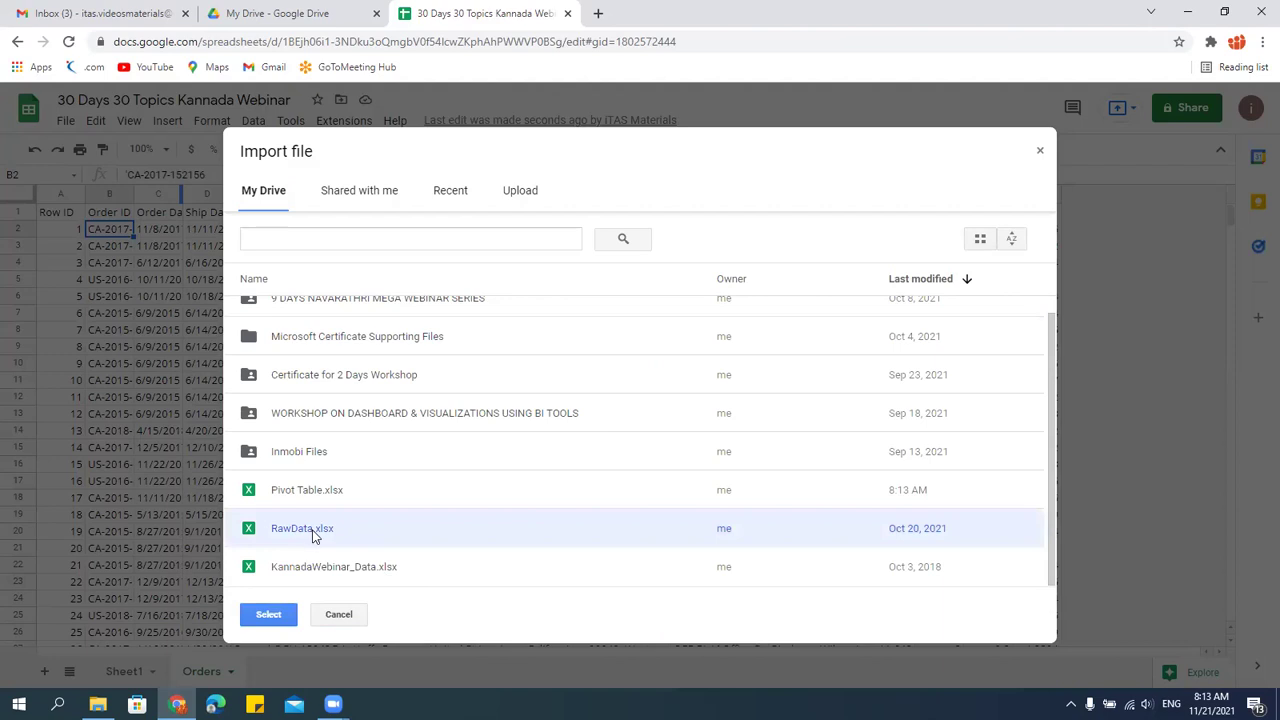
left_click(268, 616)
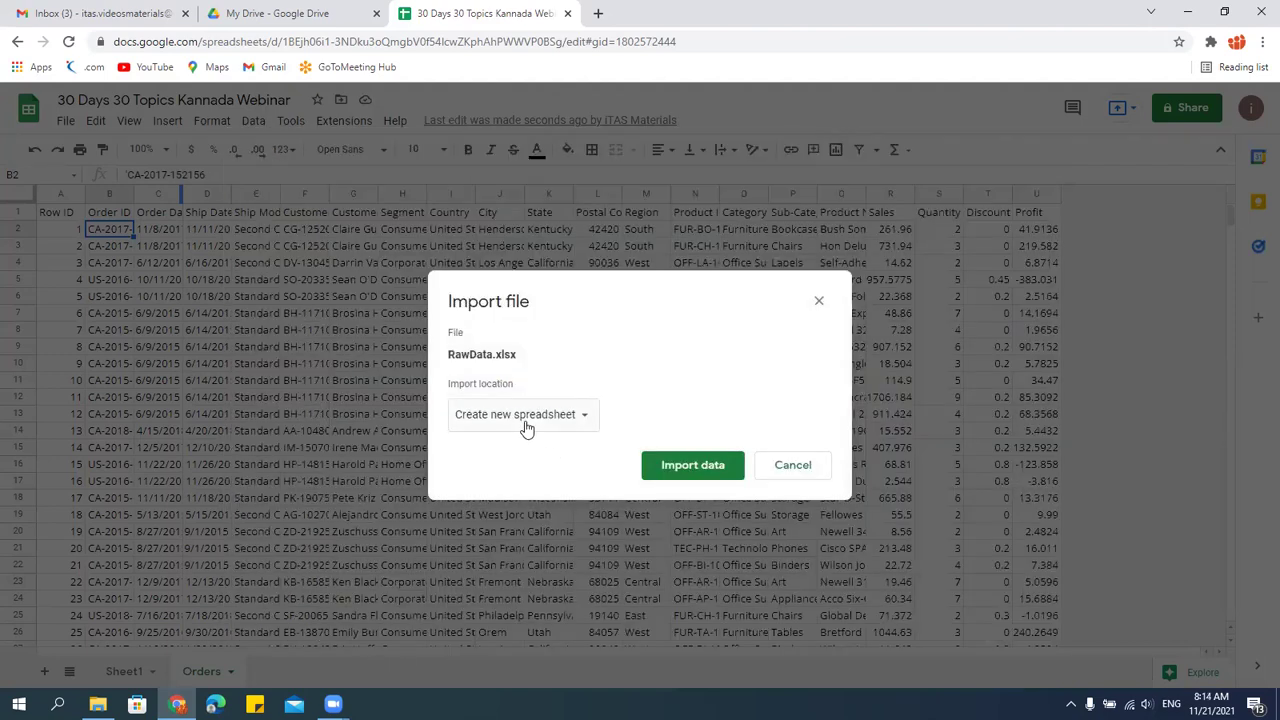
left_click(516, 422)
left_click(531, 412)
left_click(675, 480)
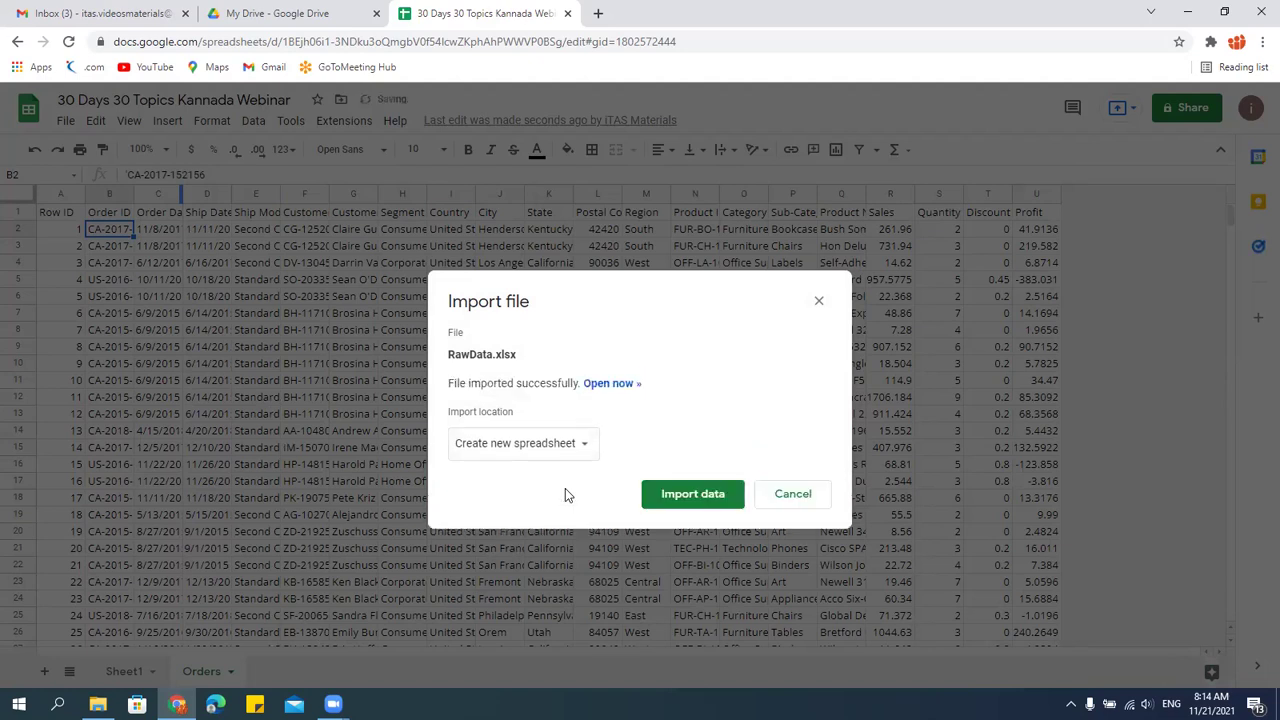
left_click(690, 505)
left_click(694, 500)
left_click(605, 386)
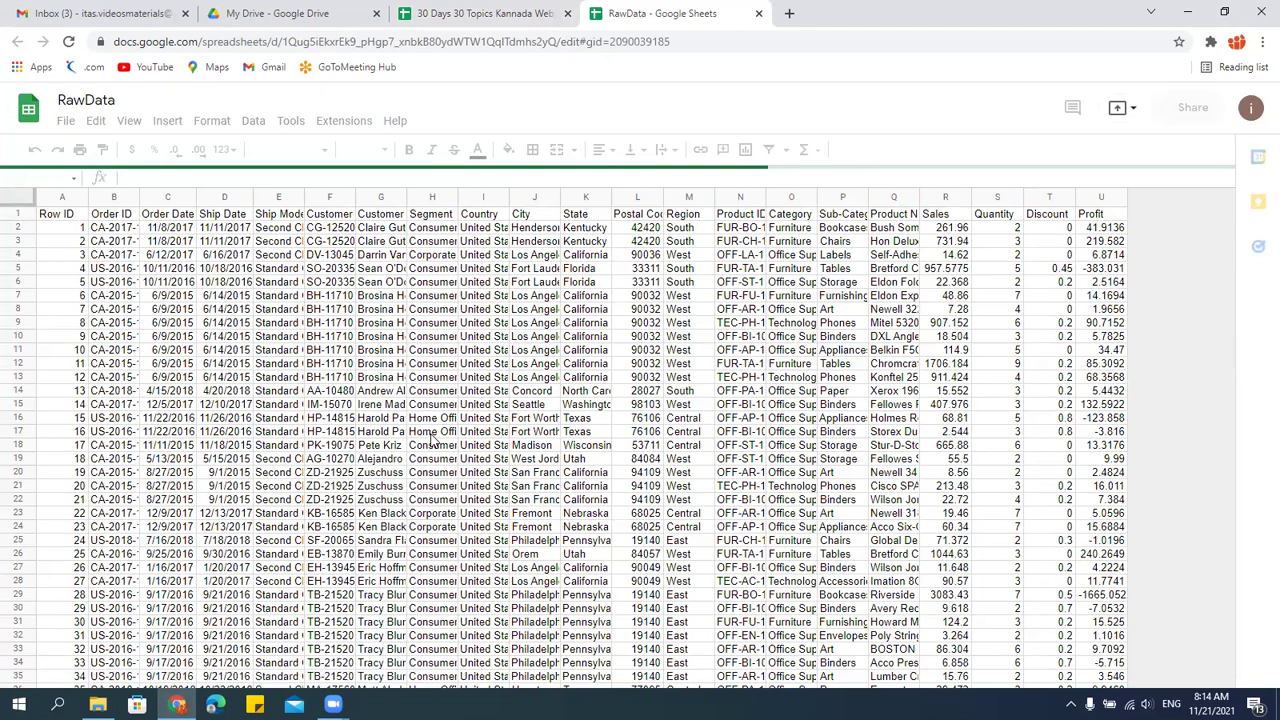
Look over the RawData tab, then switch back to the 30 Days 30 Topics spreadsheet.
scroll(432, 440, "down", 3)
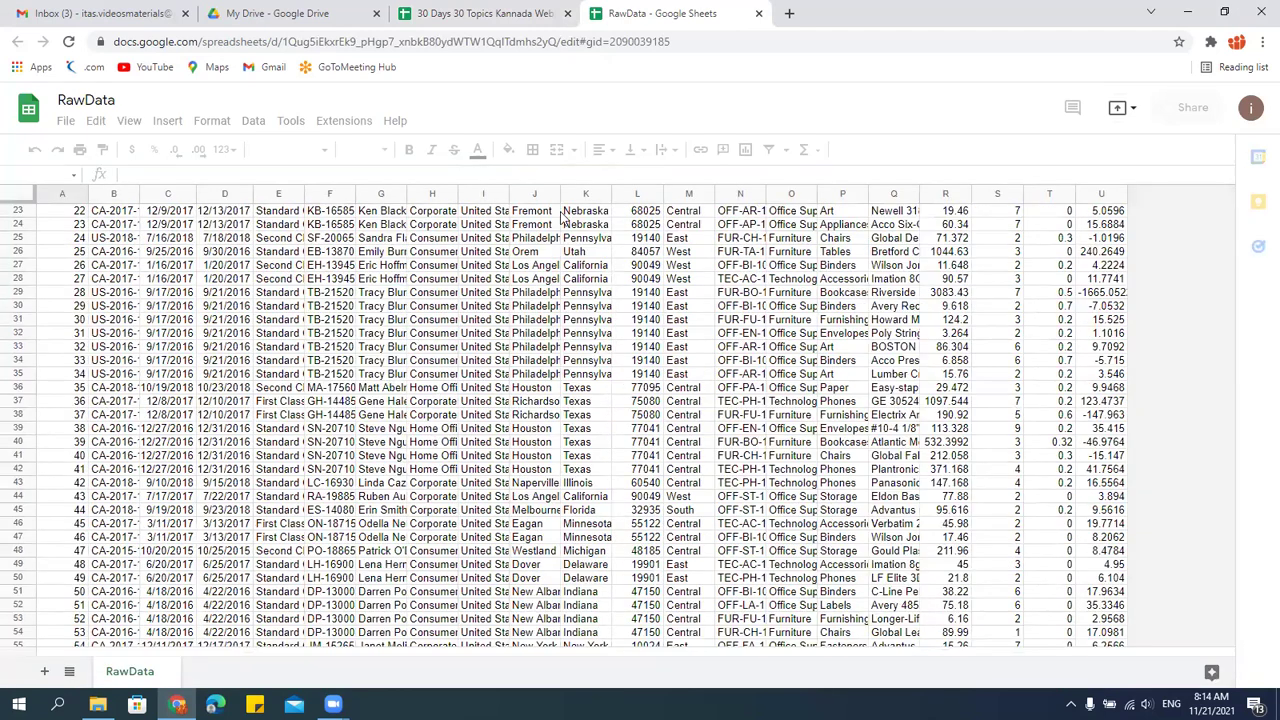
right_click(618, 15)
right_click(608, 15)
right_click(608, 15)
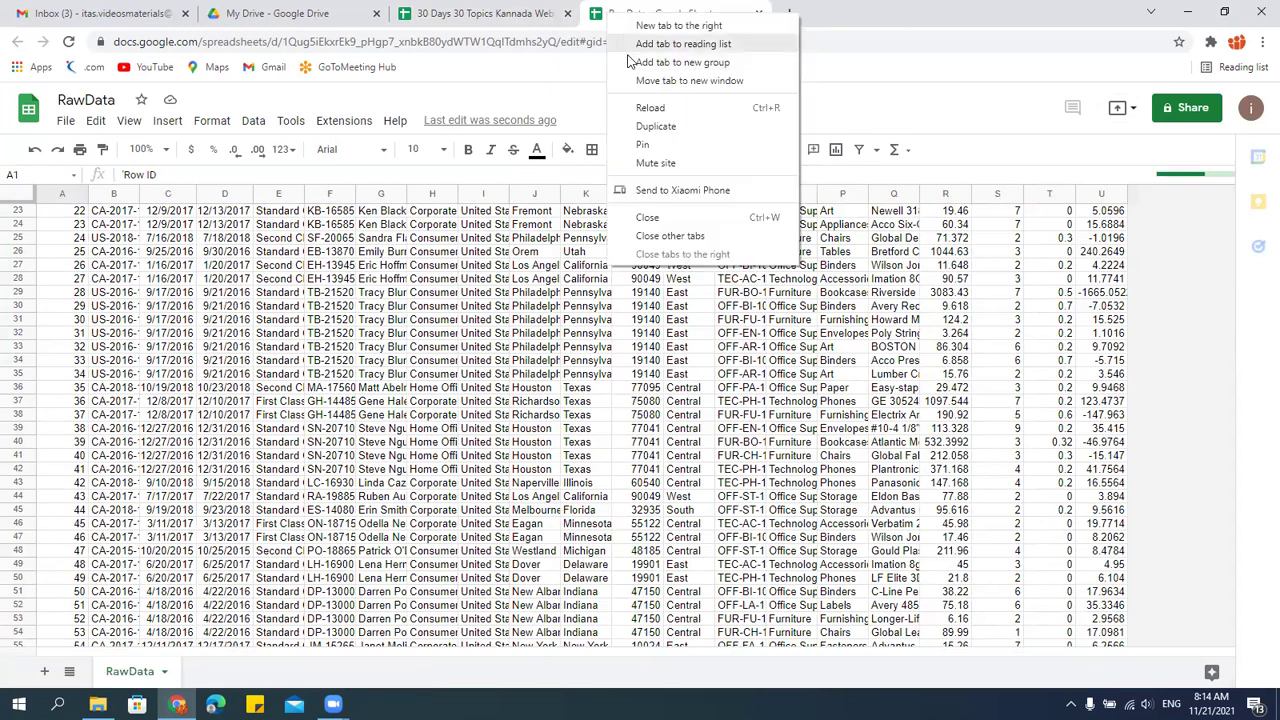
left_click(601, 350)
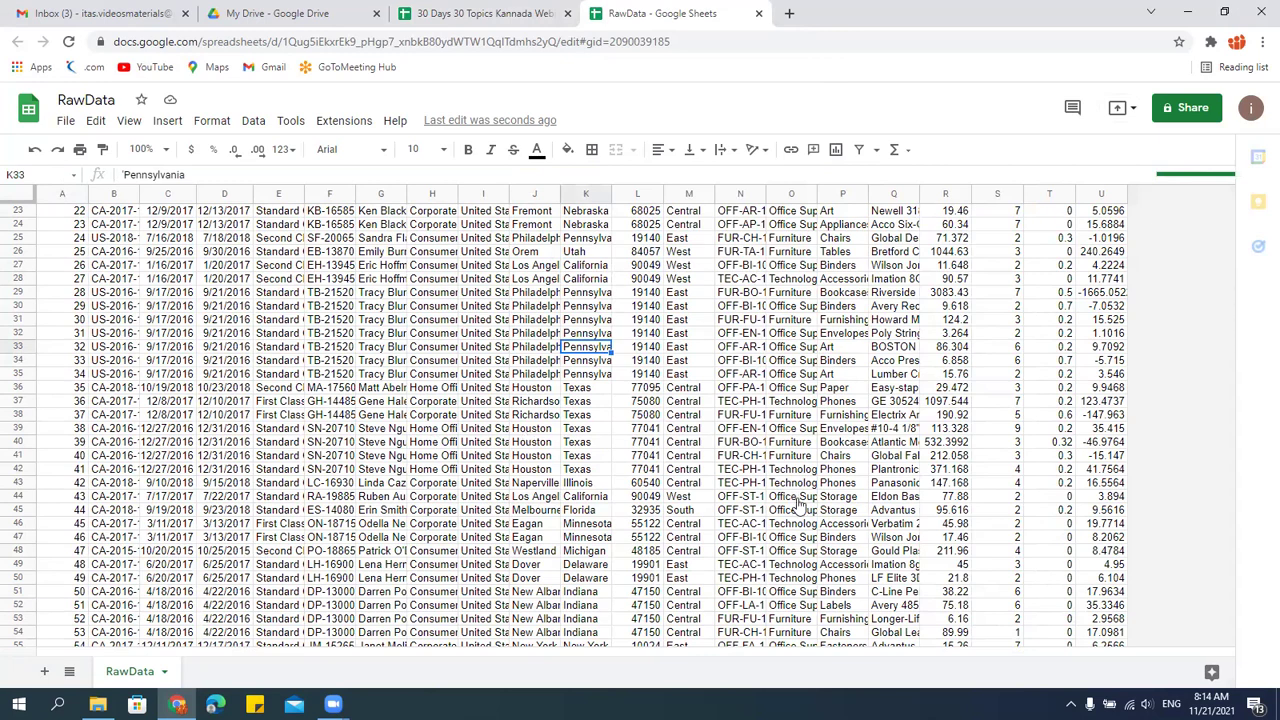
key("ctrl+shift+Tab")
left_click(374, 388)
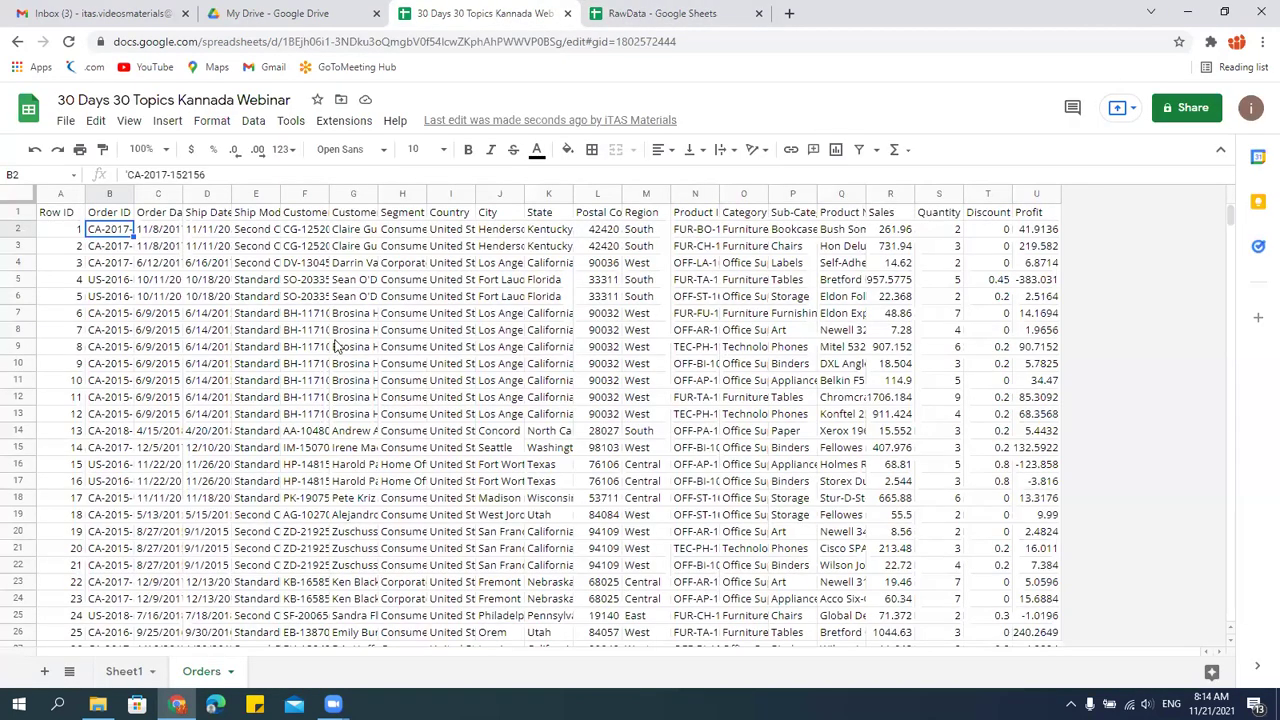
left_click(345, 298)
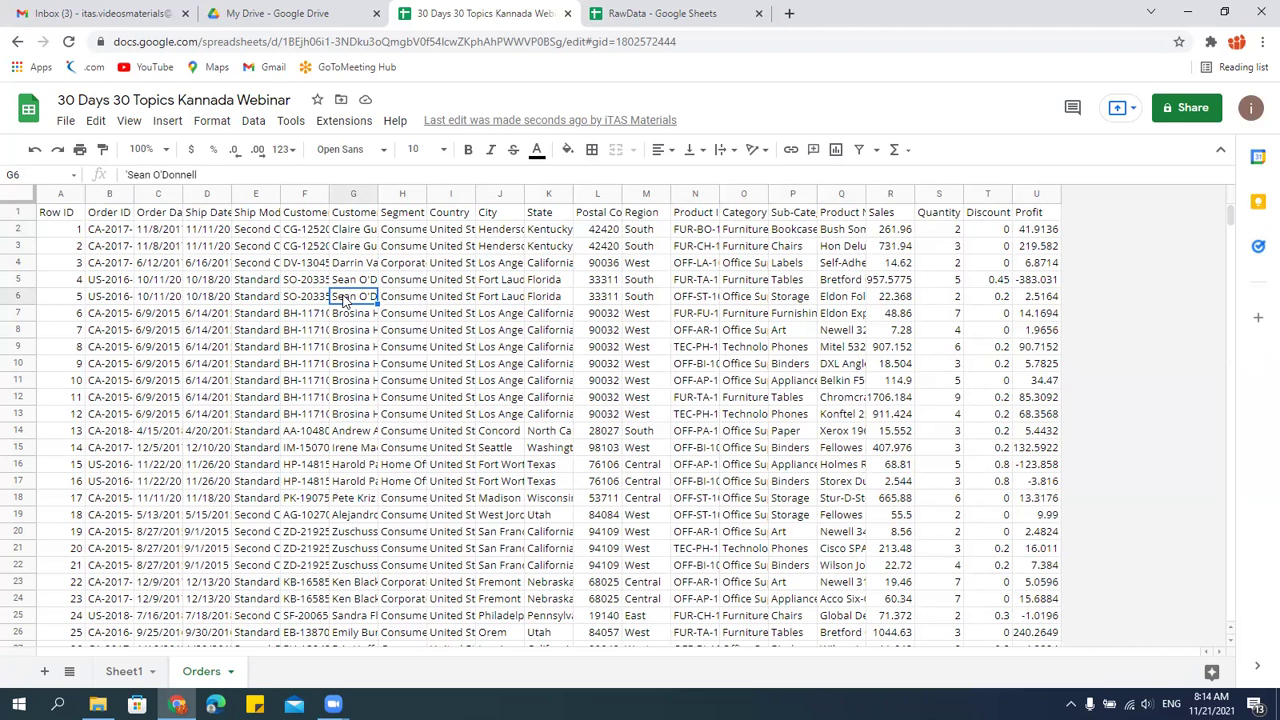
key("Up")
key("Left")
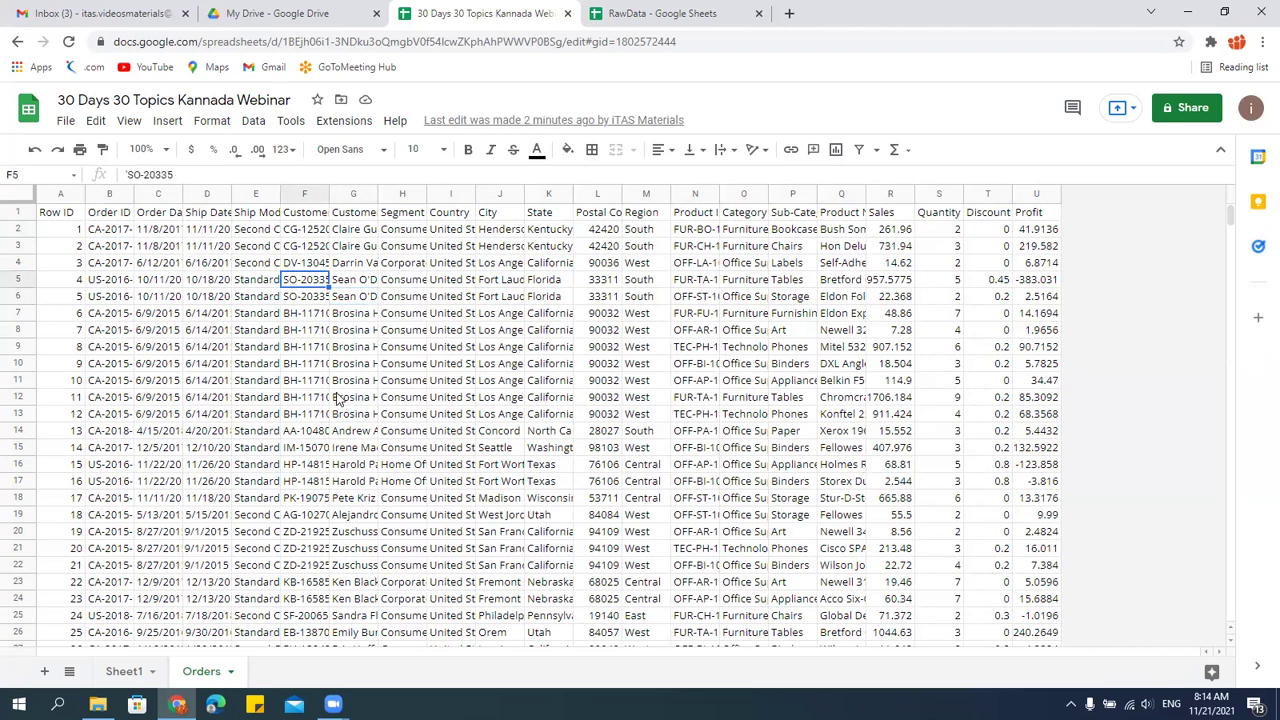
left_click(374, 382)
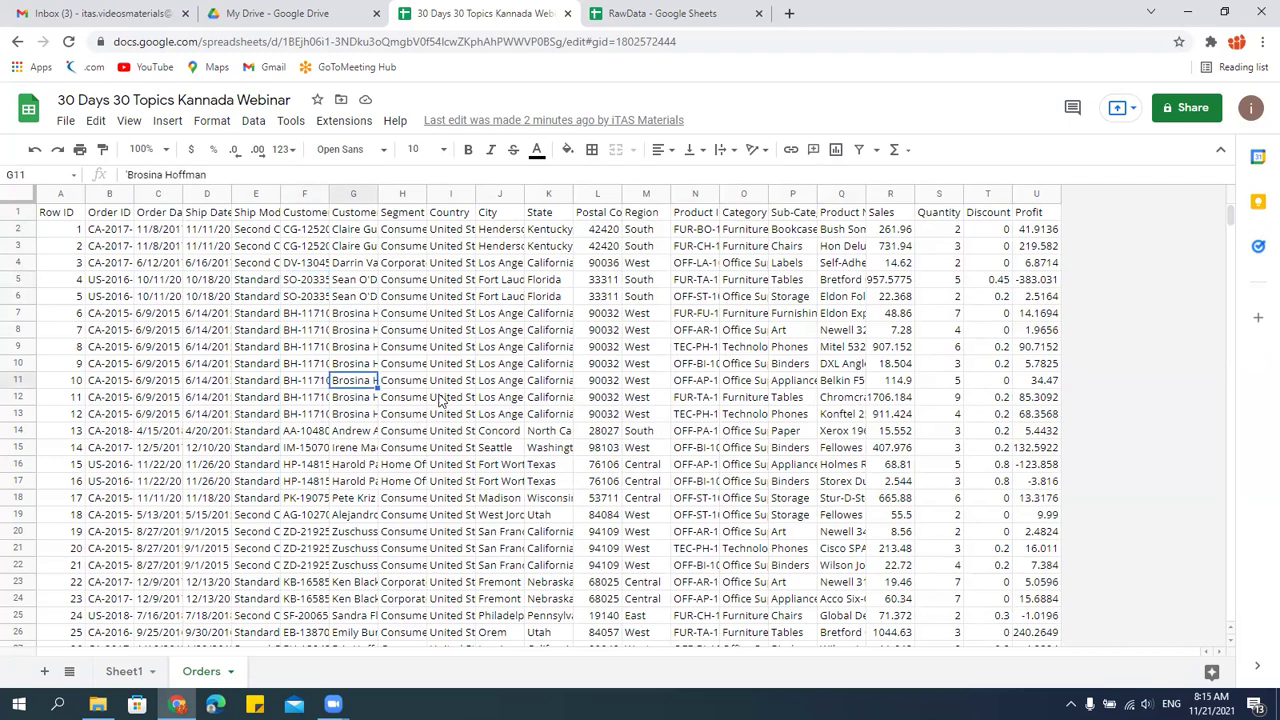
left_click(277, 347)
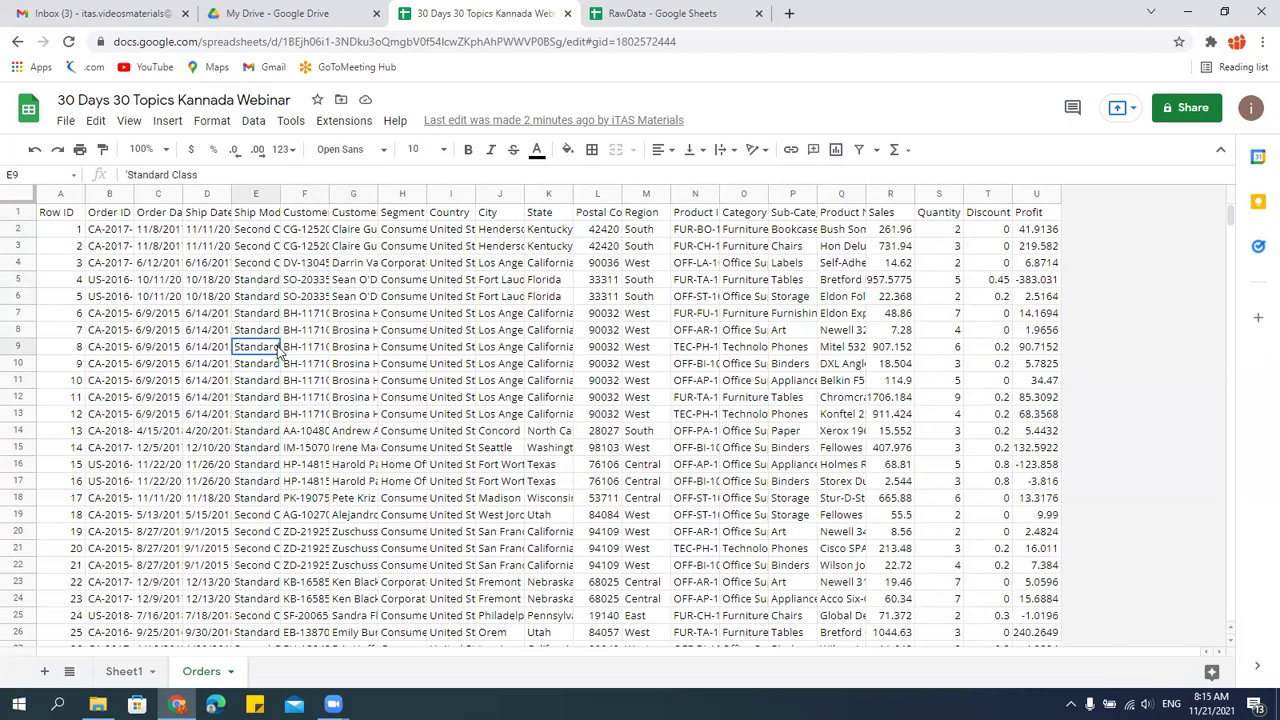
left_click(167, 347)
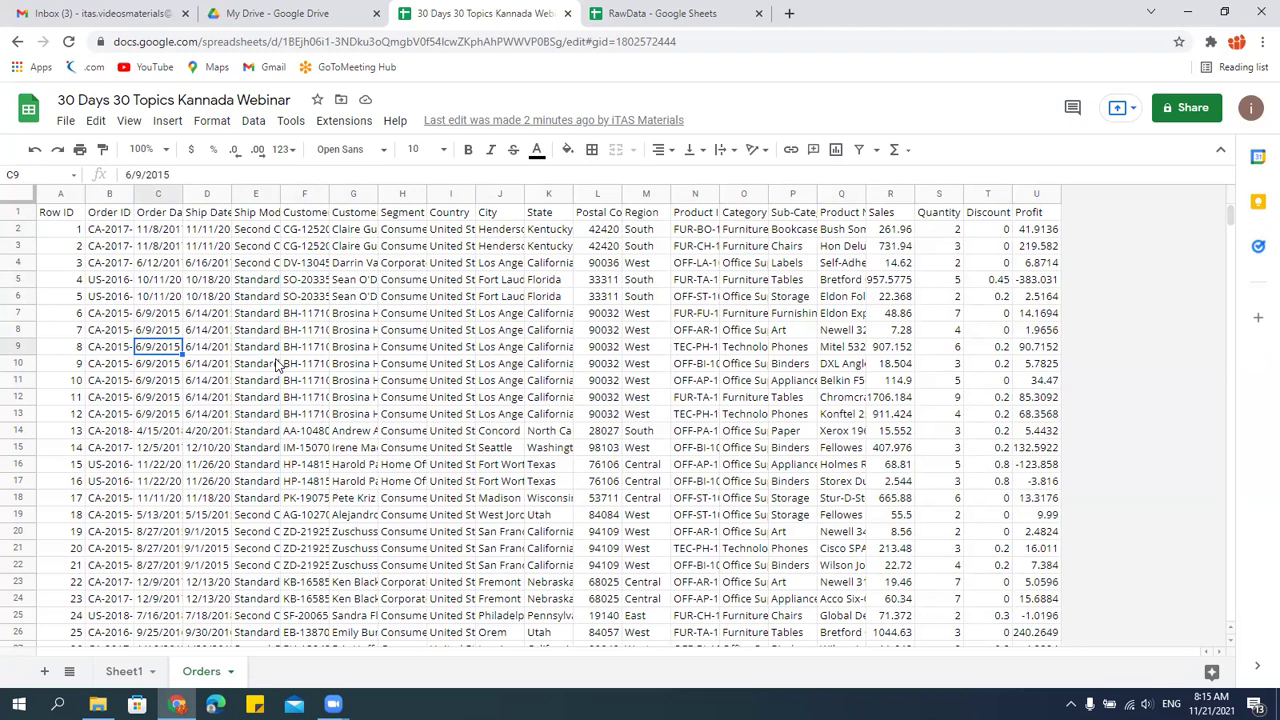
left_click(268, 282)
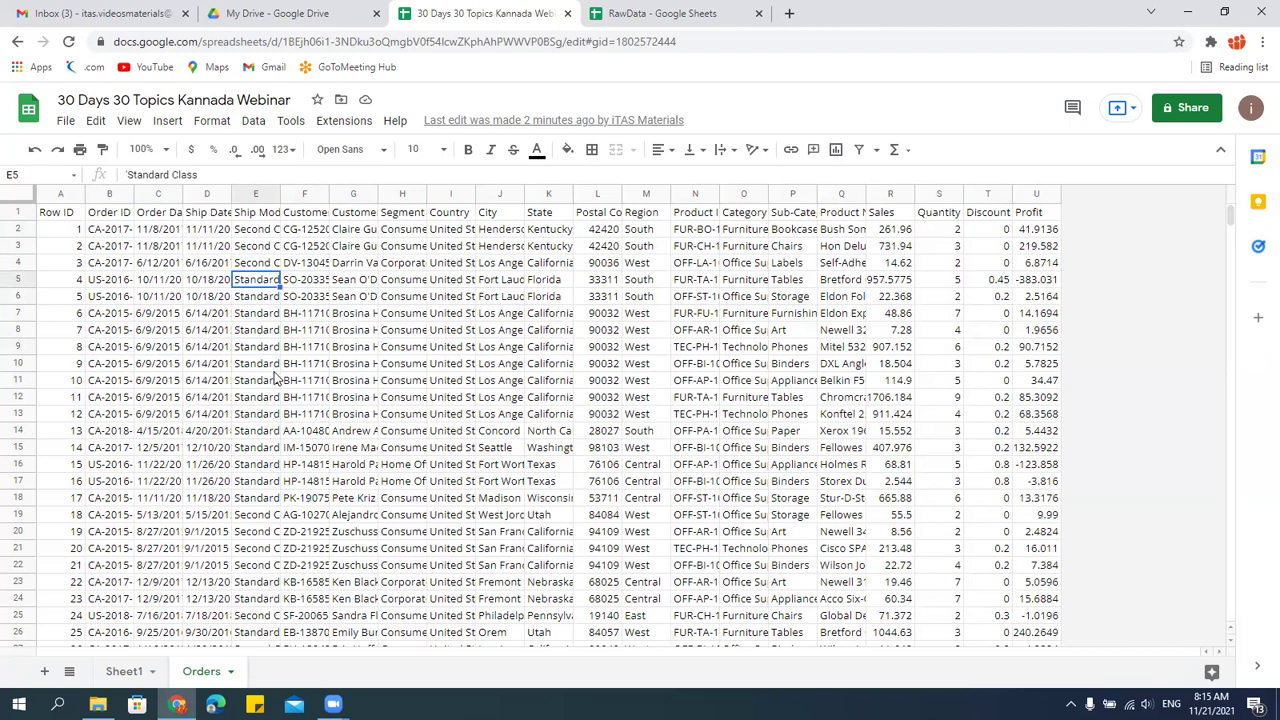
left_click(66, 122)
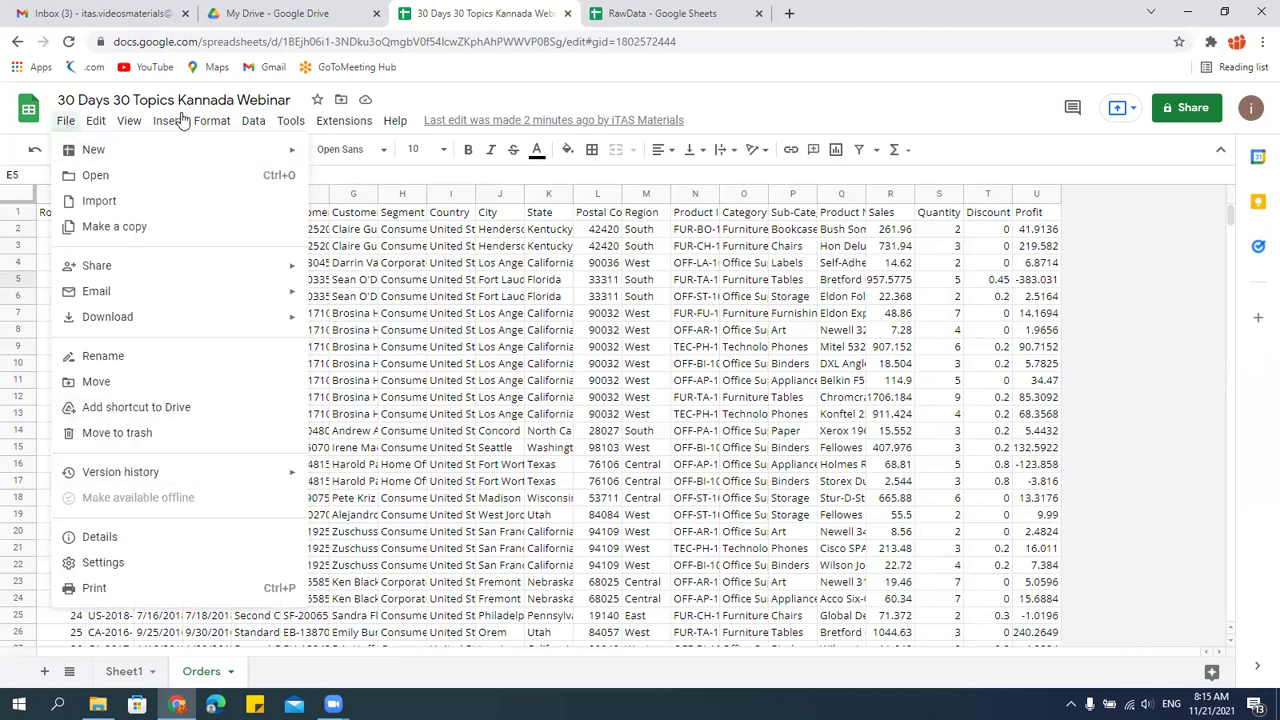
Select the Sales values from R2 down to the last row.
left_click(450, 363)
left_click(213, 121)
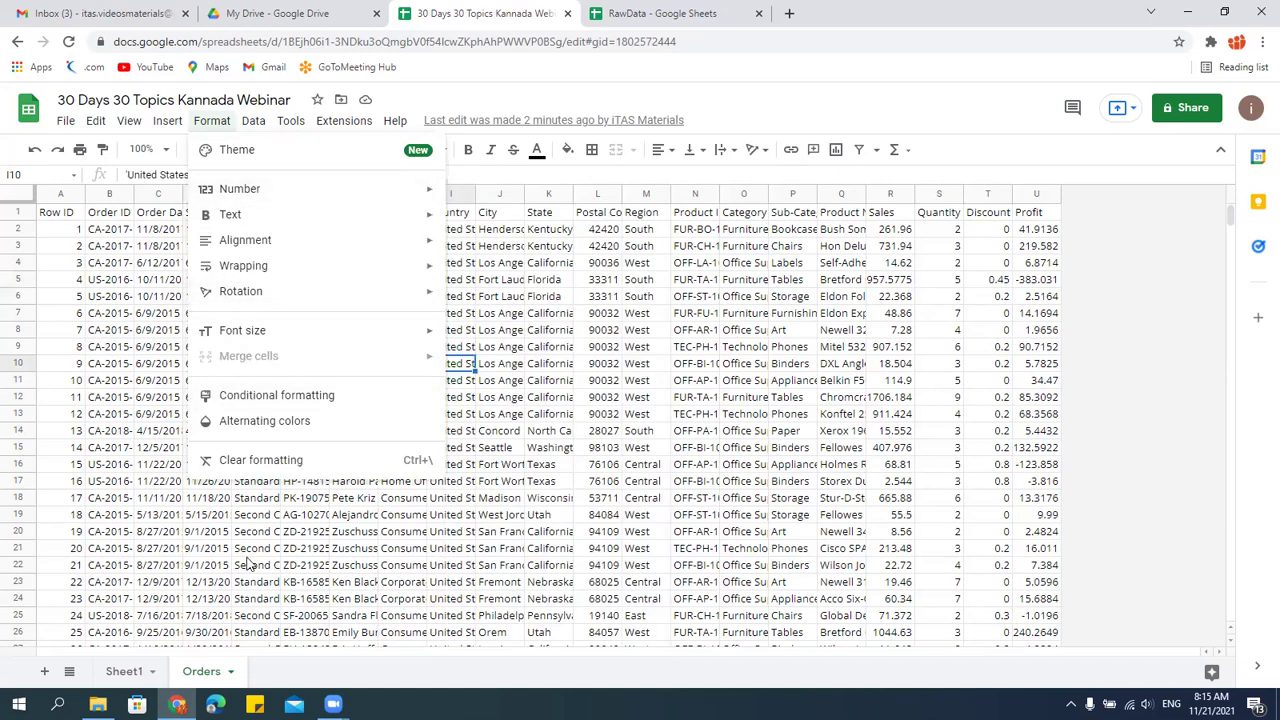
left_click(786, 384)
left_click(898, 232)
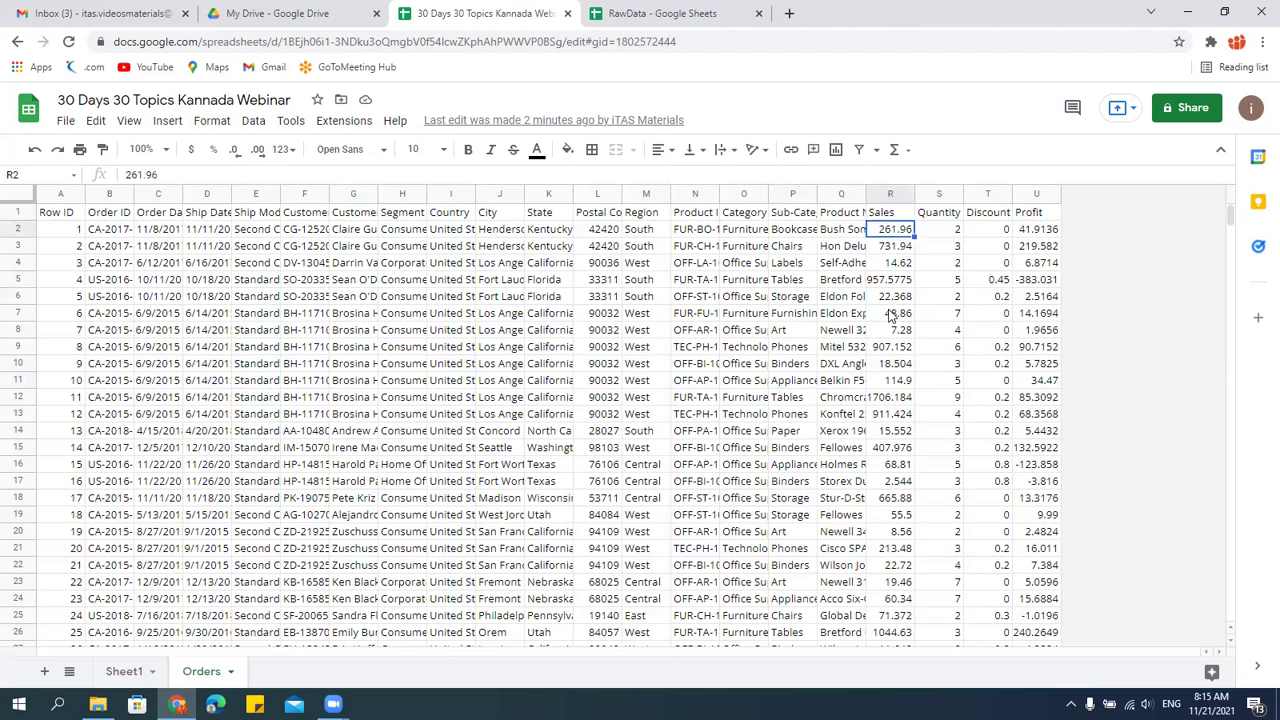
key("ctrl+shift+Down")
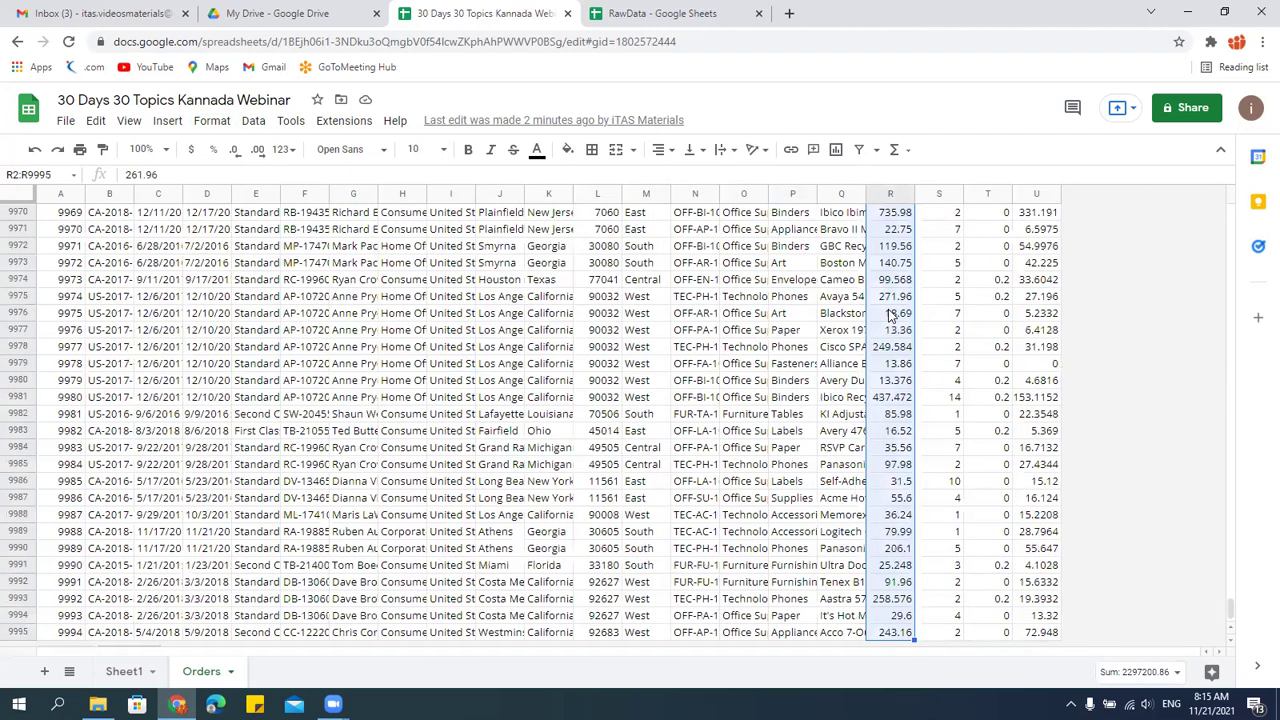
Apply Number format so Sales show two decimals and thousands separators.
left_click(213, 121)
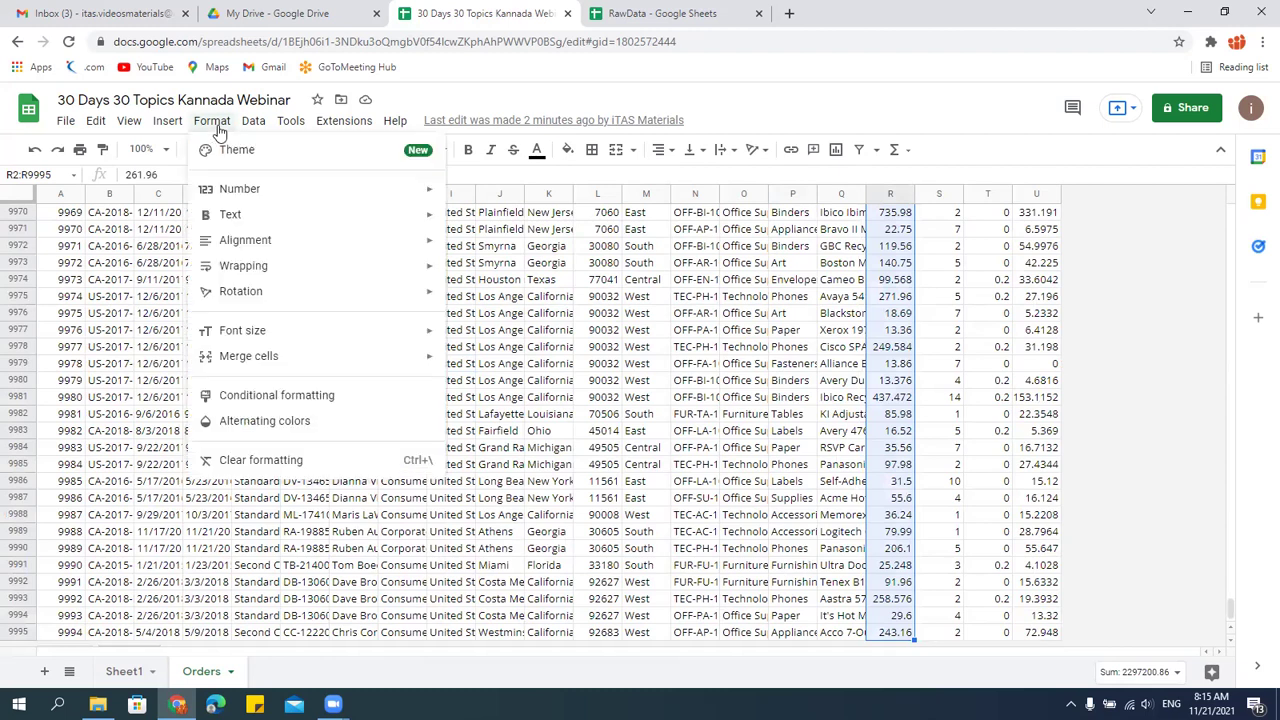
mouse_move(226, 196)
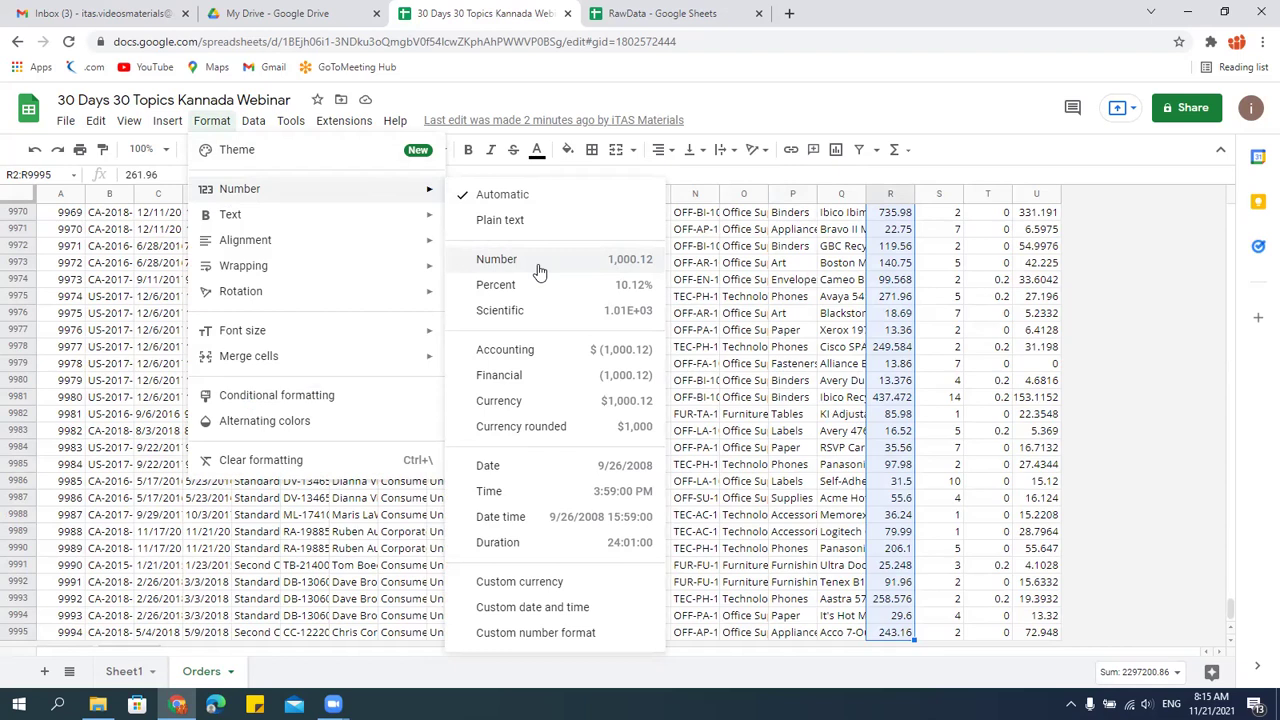
left_click(607, 271)
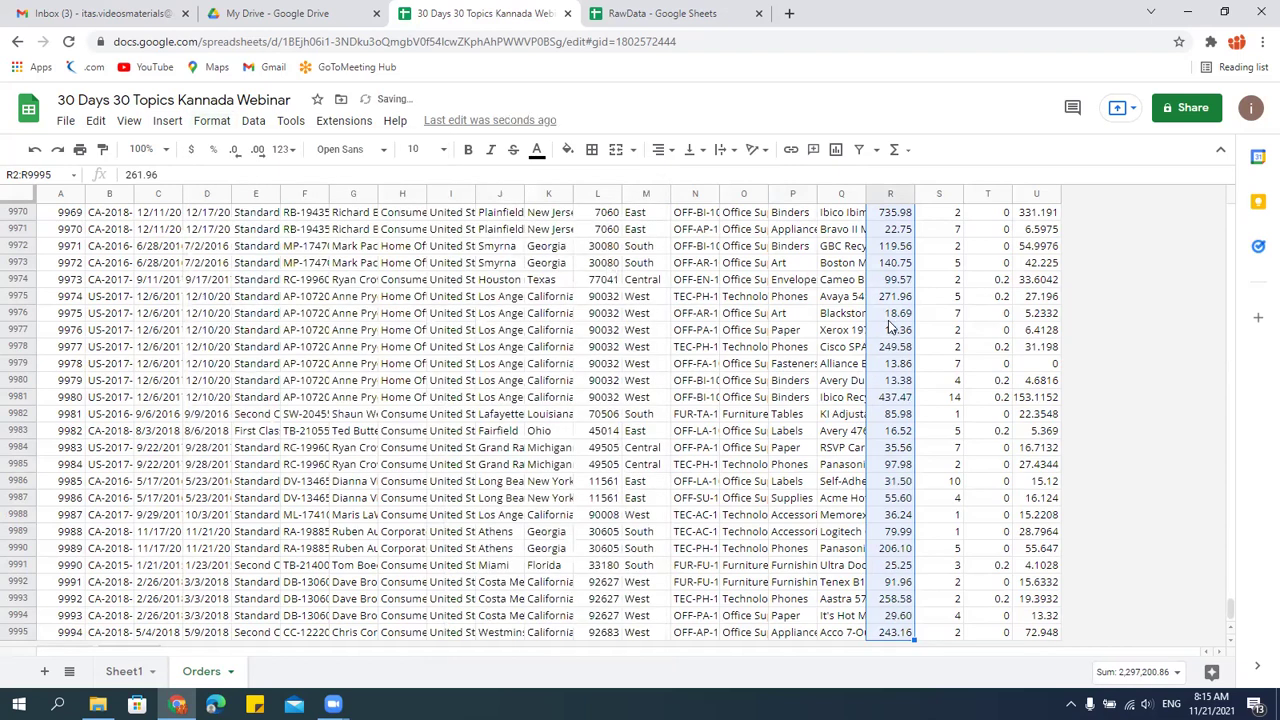
scroll(914, 490, "down", 1)
scroll(917, 490, "up", 6)
scroll(917, 495, "up", 2)
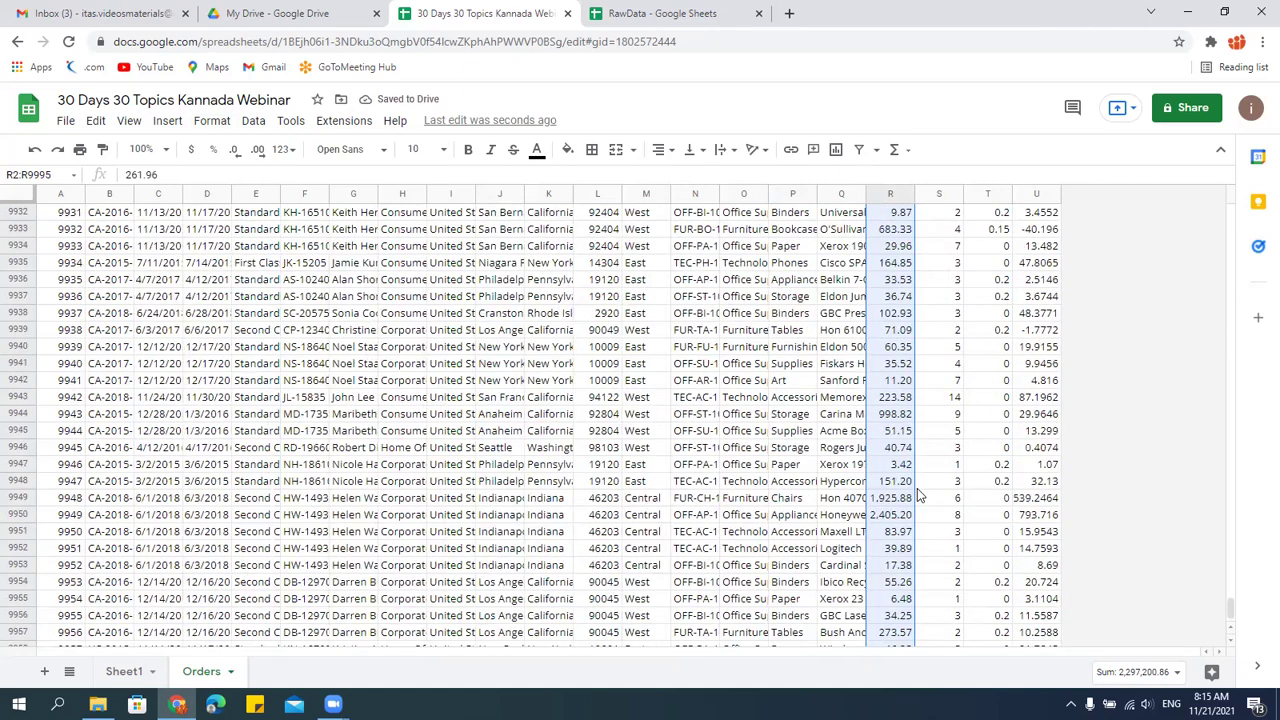
scroll(918, 492, "down", 1)
scroll(882, 480, "down", 2)
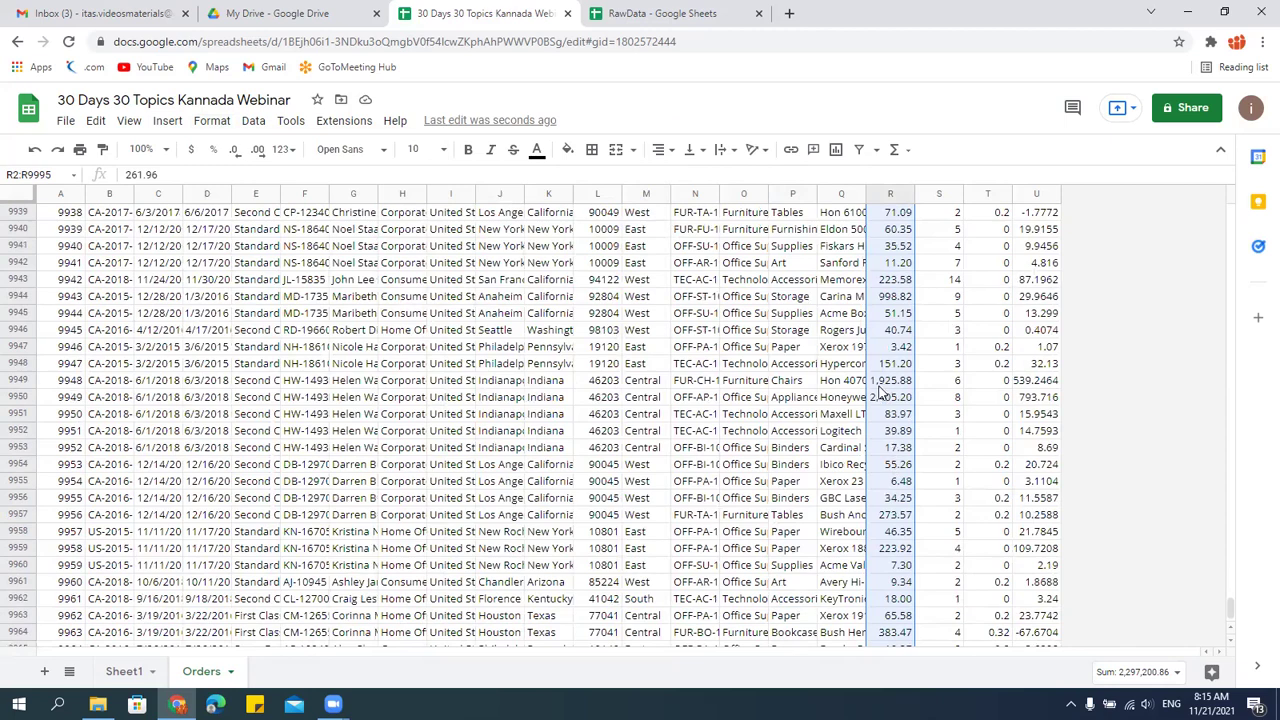
Format Discount values T2:T9995 as Percent (e.g. 20.00%) and return to the top.
key("ctrl+Up")
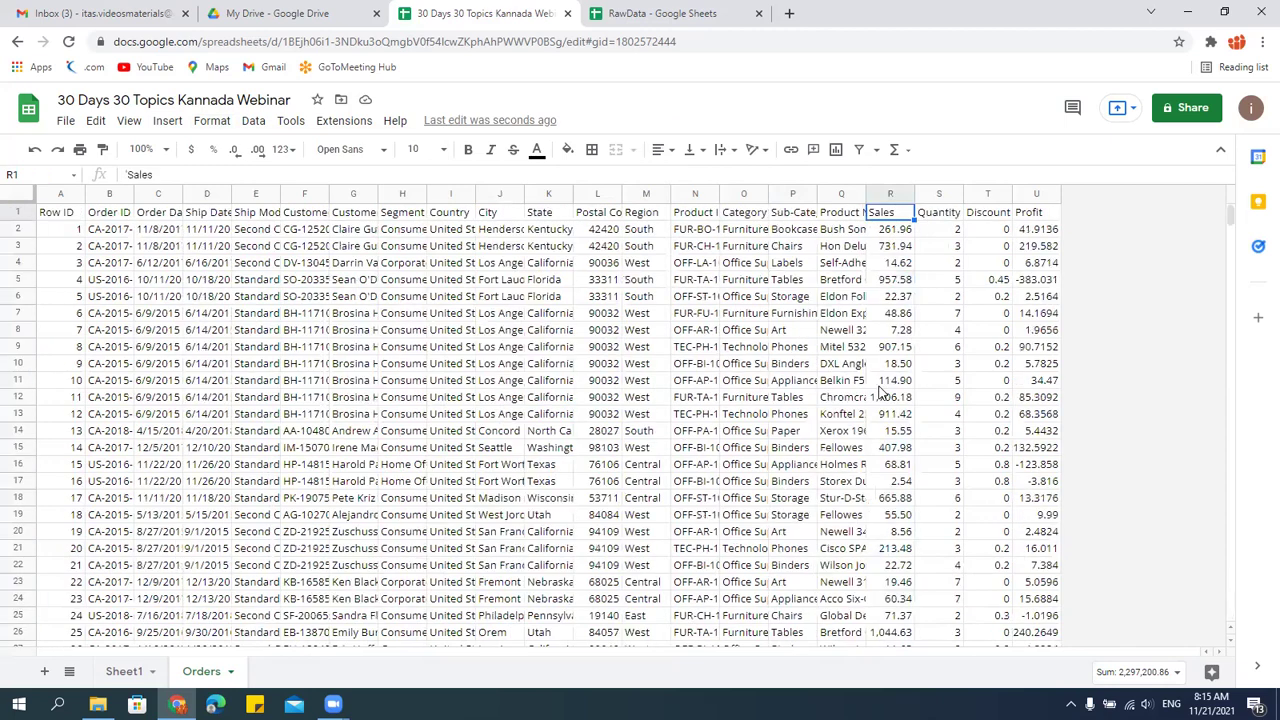
key("Right")
key("Right")
key("Down")
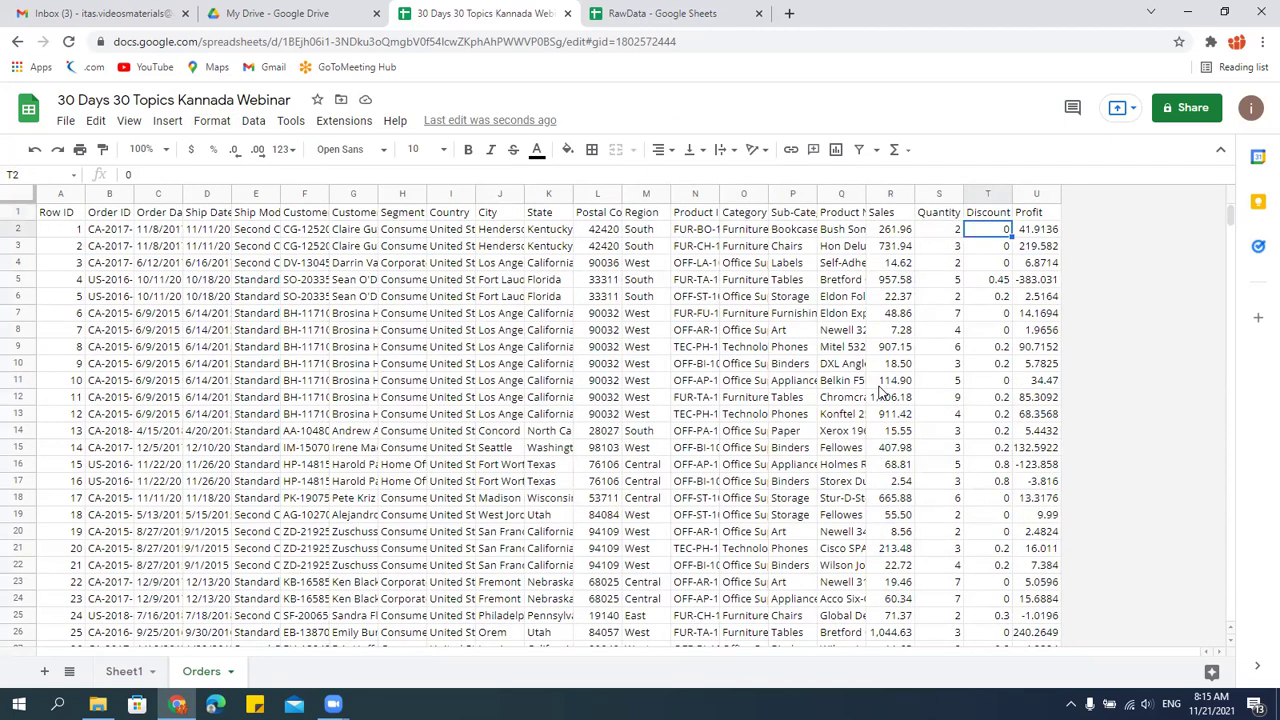
key("ctrl+shift+Down")
left_click(211, 120)
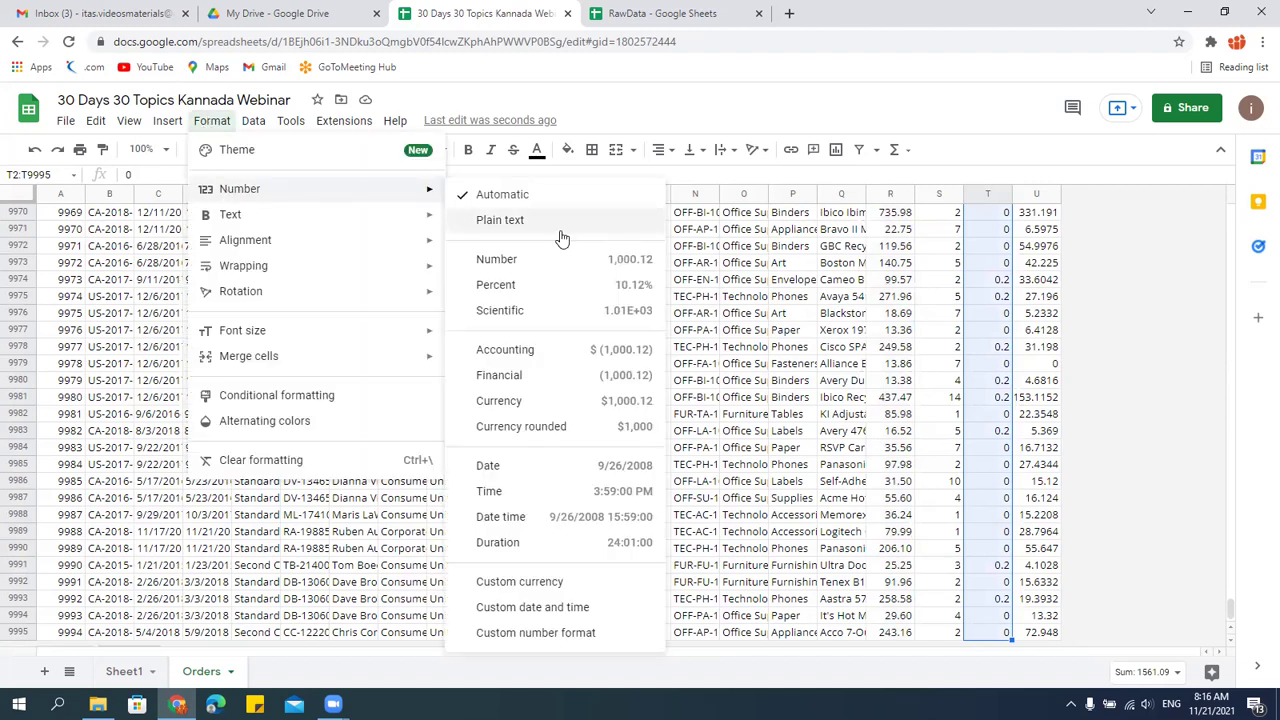
left_click(495, 287)
scroll(970, 418, "up", 6)
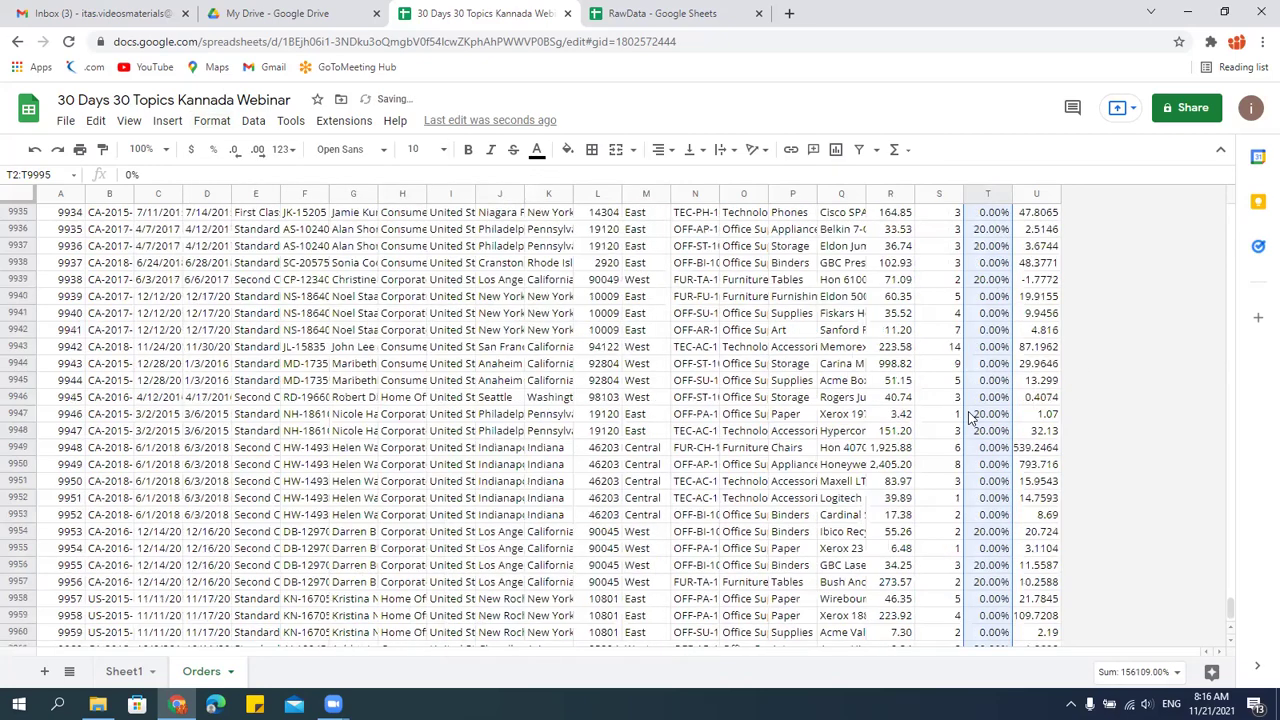
scroll(970, 418, "up", 3)
scroll(970, 418, "up", 6)
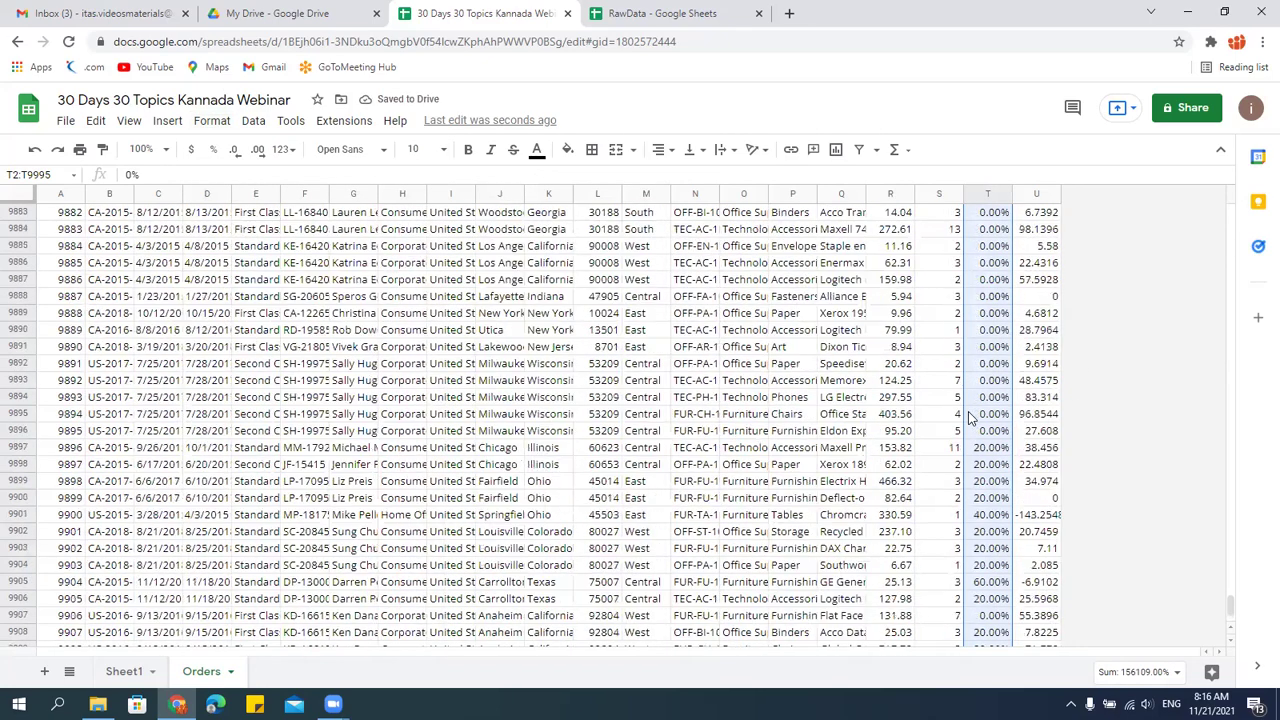
key("ctrl+Up")
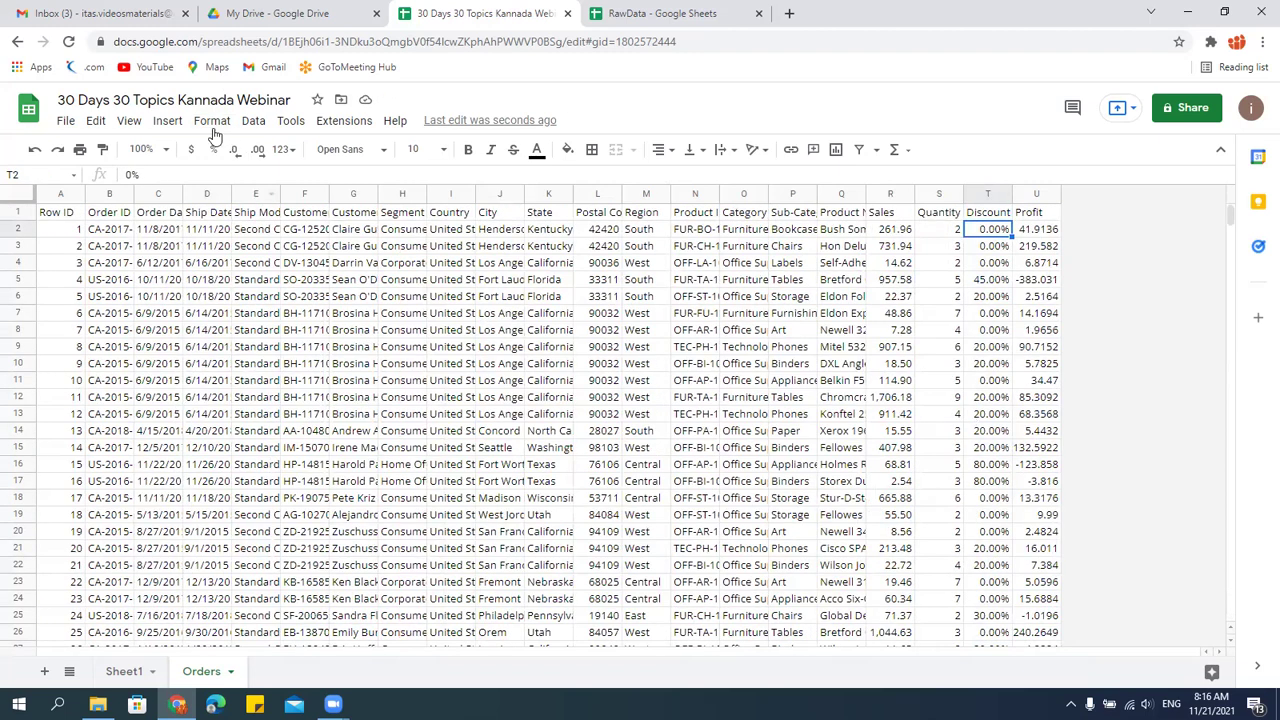
left_click(168, 121)
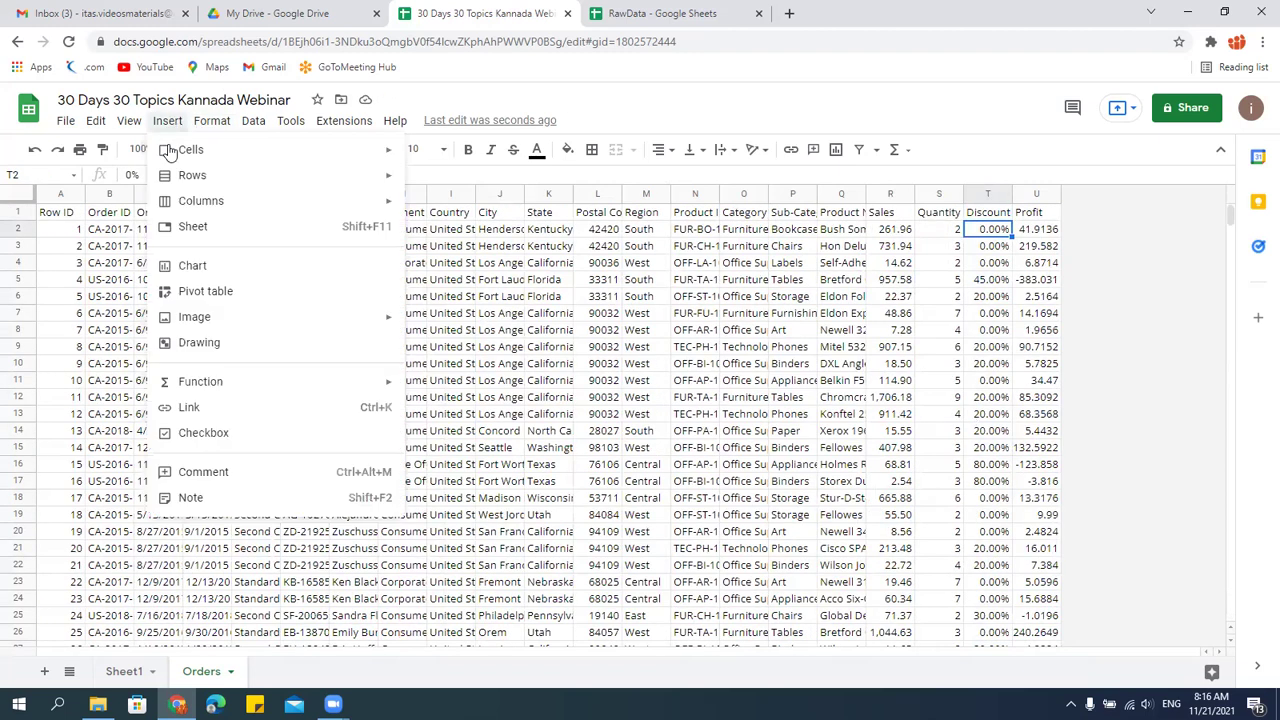
left_click(220, 126)
left_click(220, 126)
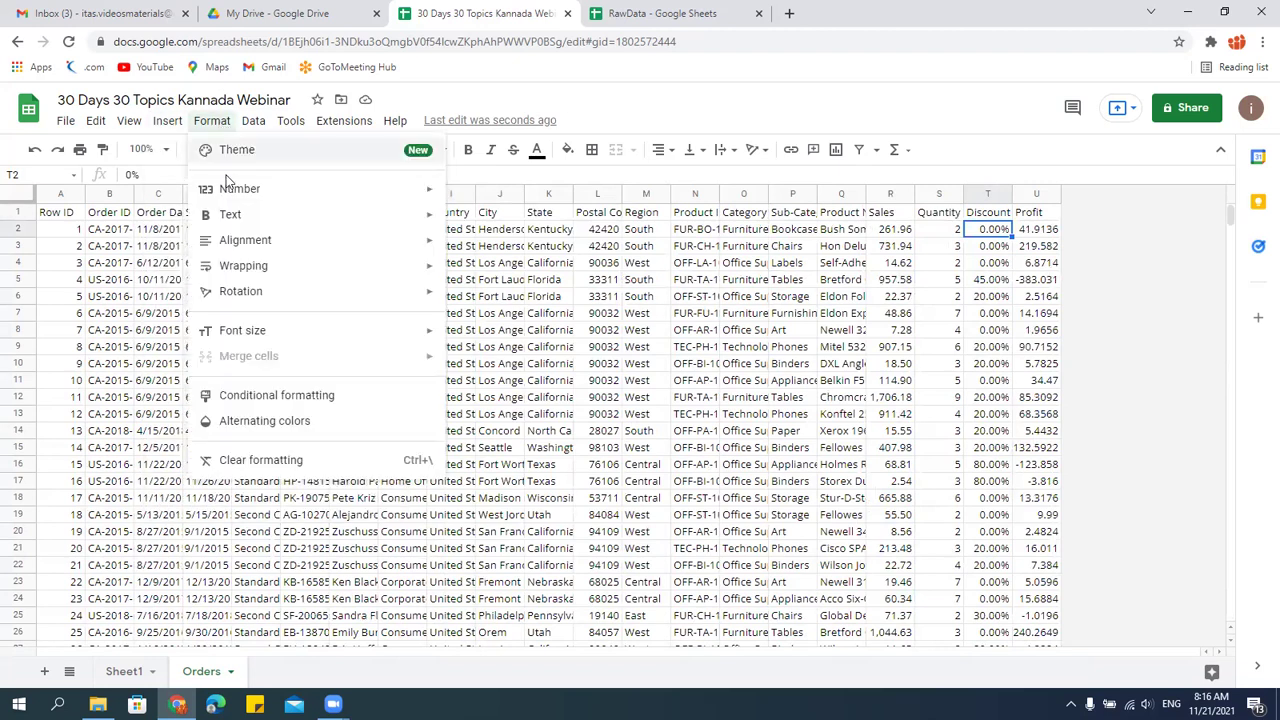
mouse_move(227, 196)
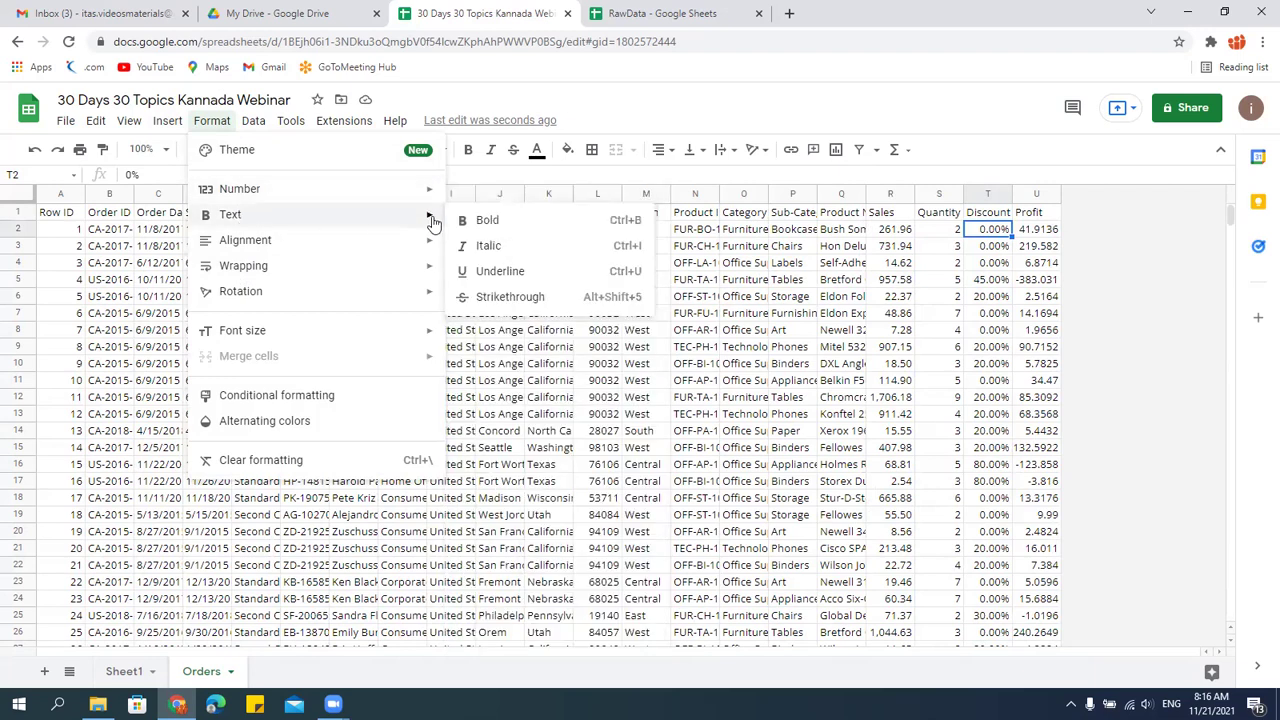
mouse_move(420, 189)
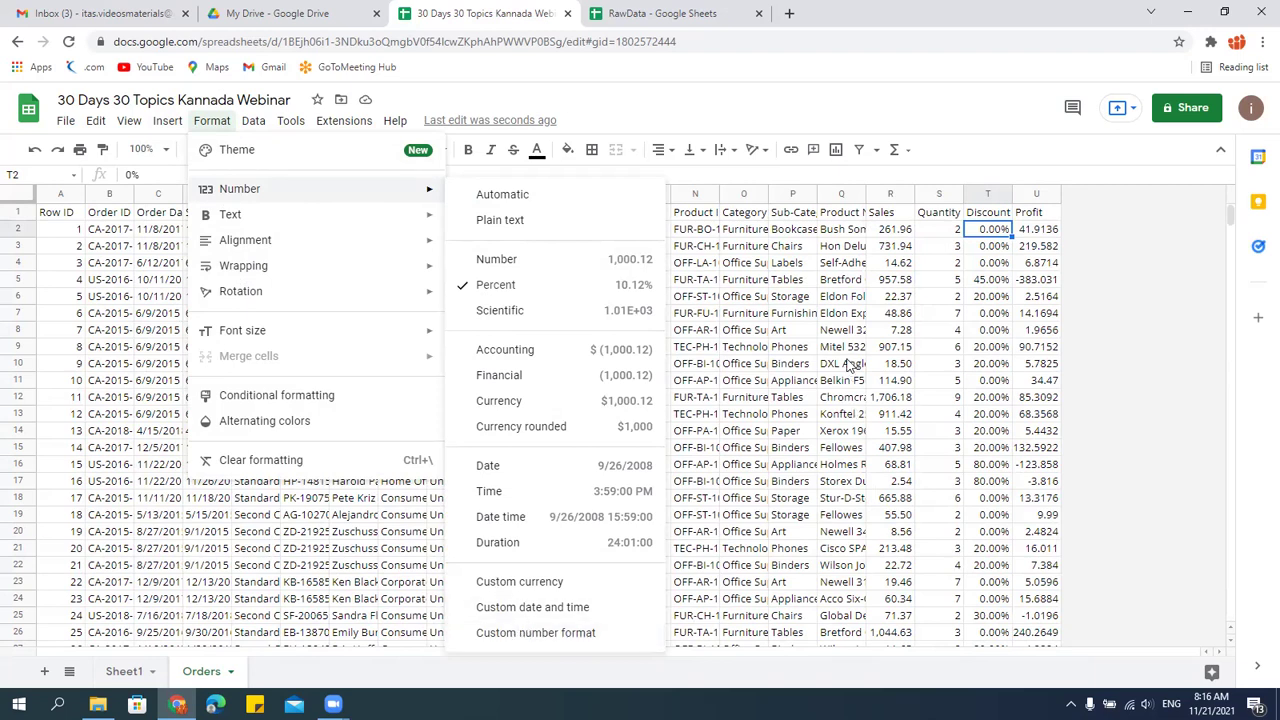
mouse_move(291, 218)
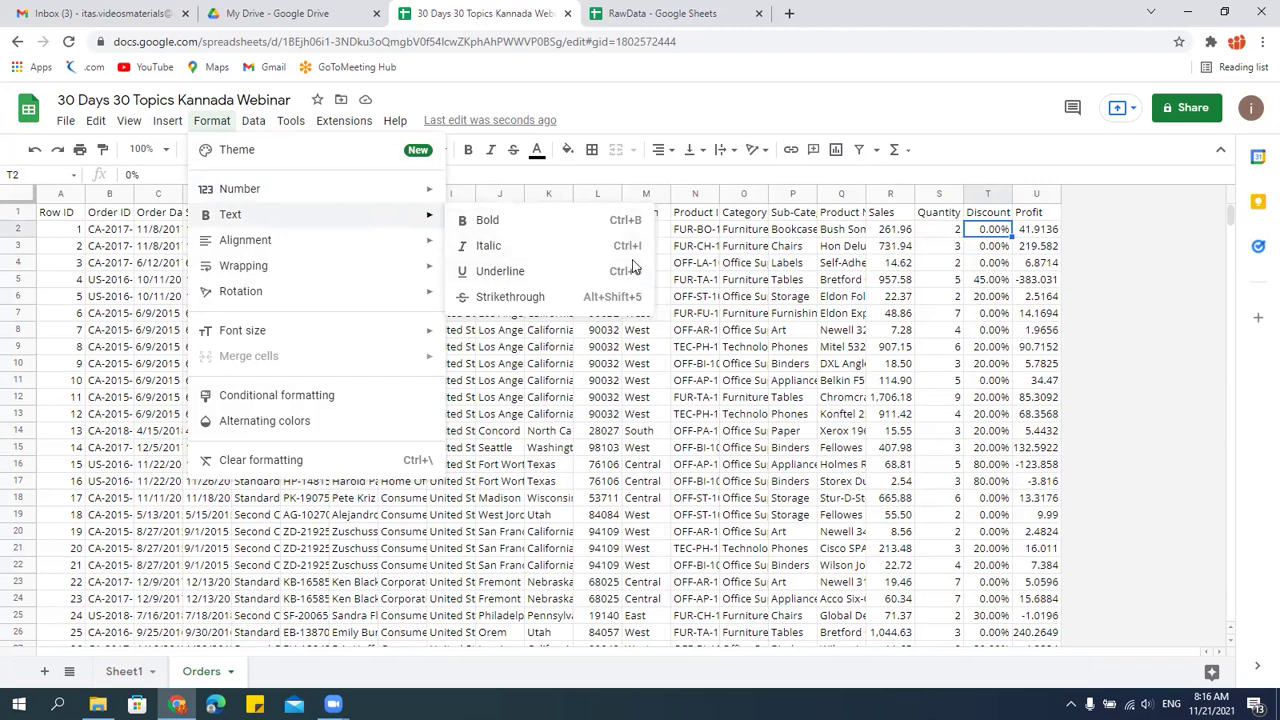
left_click(818, 450)
Bold the header cells A1:U1, then click back into the data at F8.
left_click_drag(48, 213, 1036, 222)
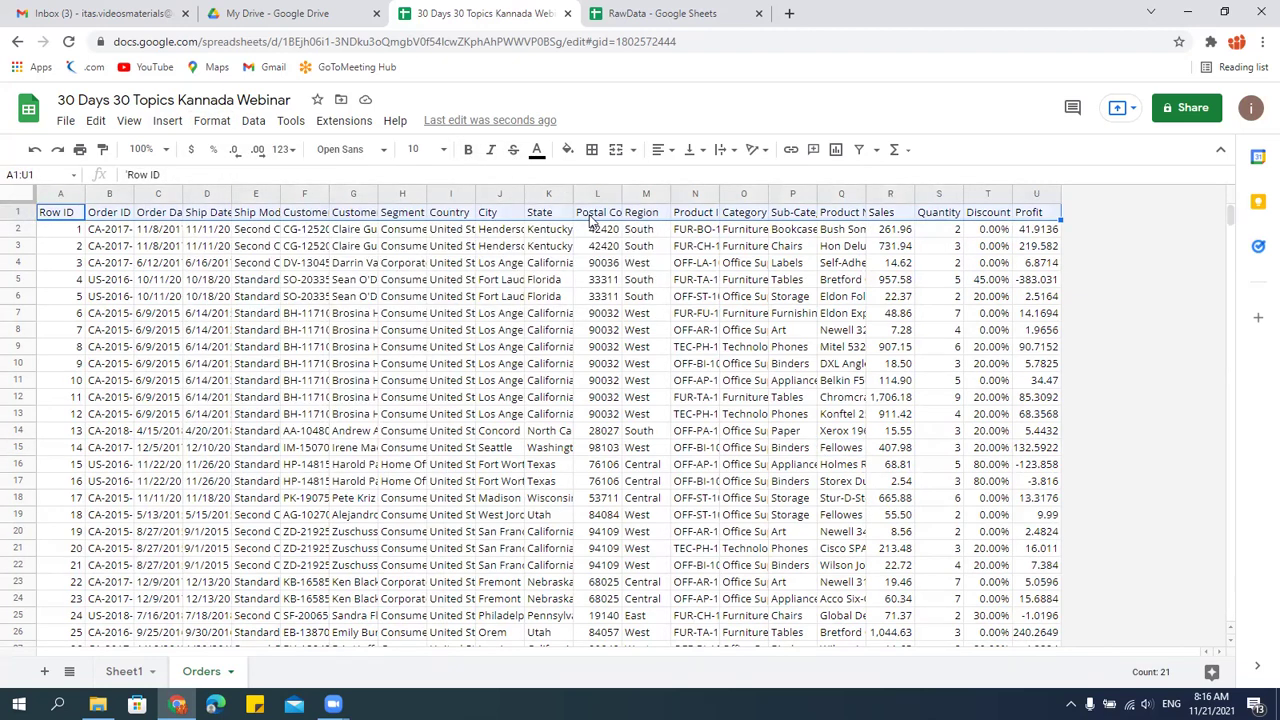
left_click(468, 149)
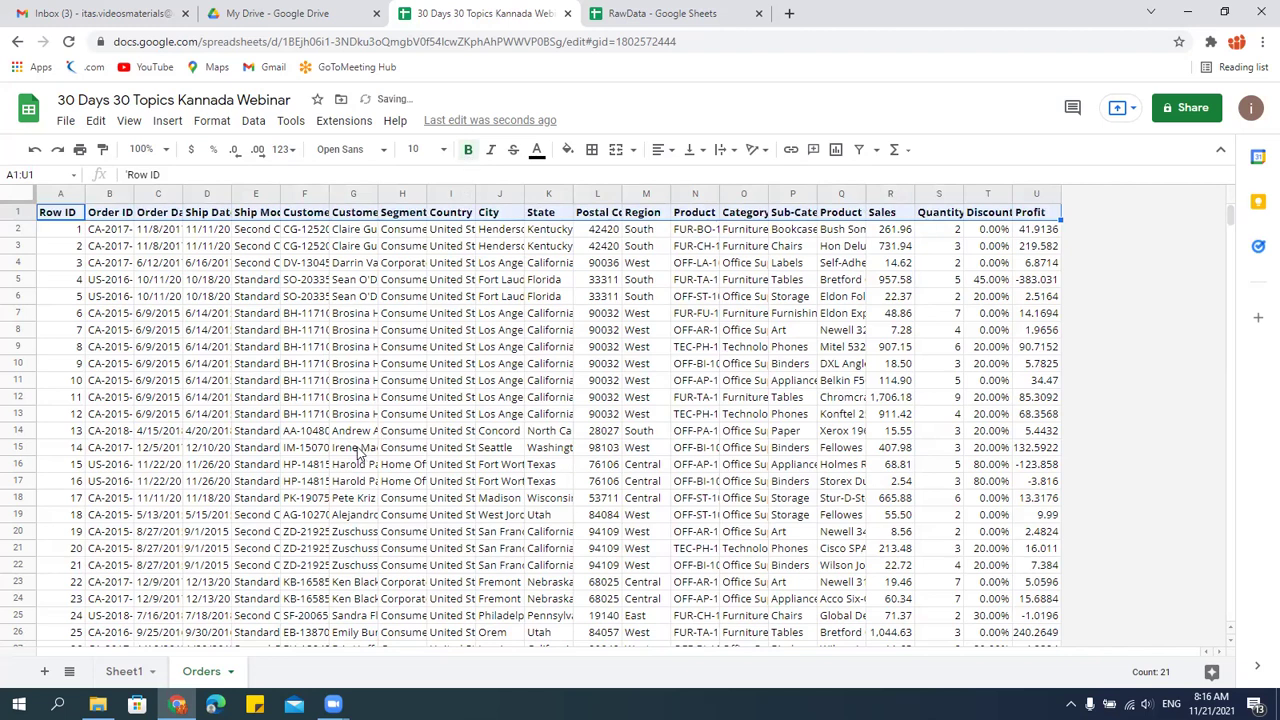
left_click(457, 333)
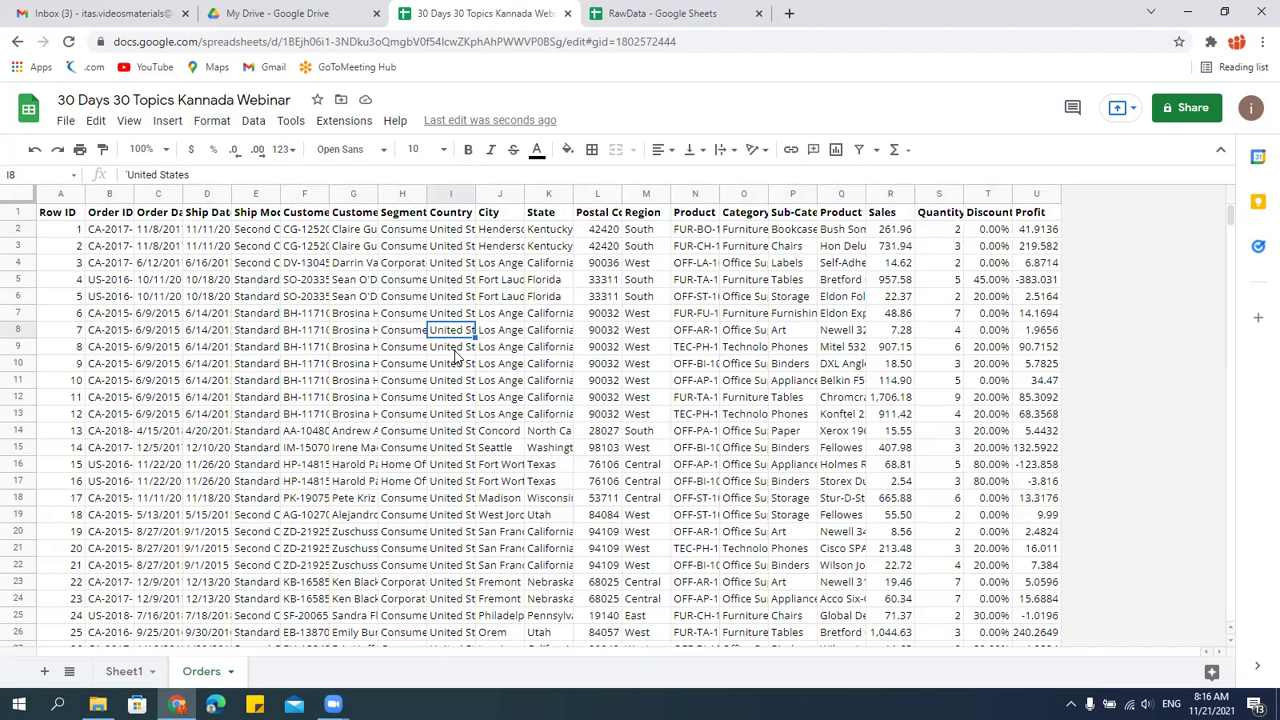
left_click(303, 331)
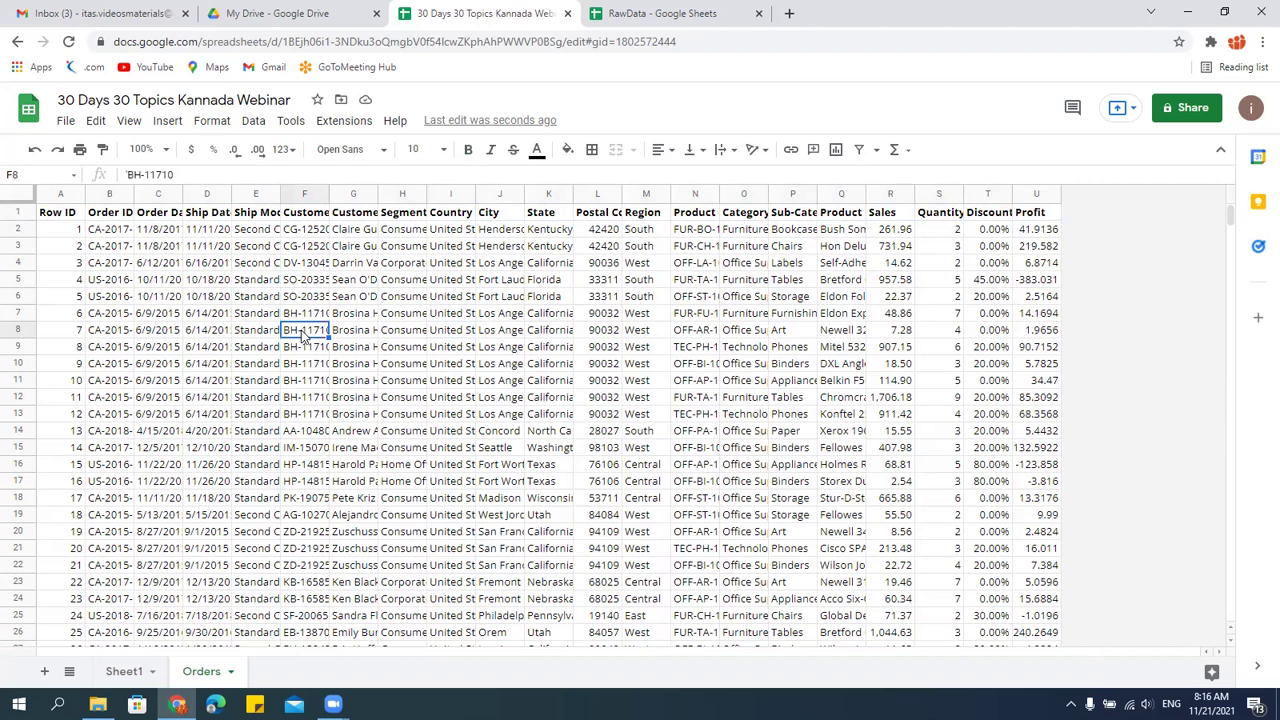
left_click(73, 121)
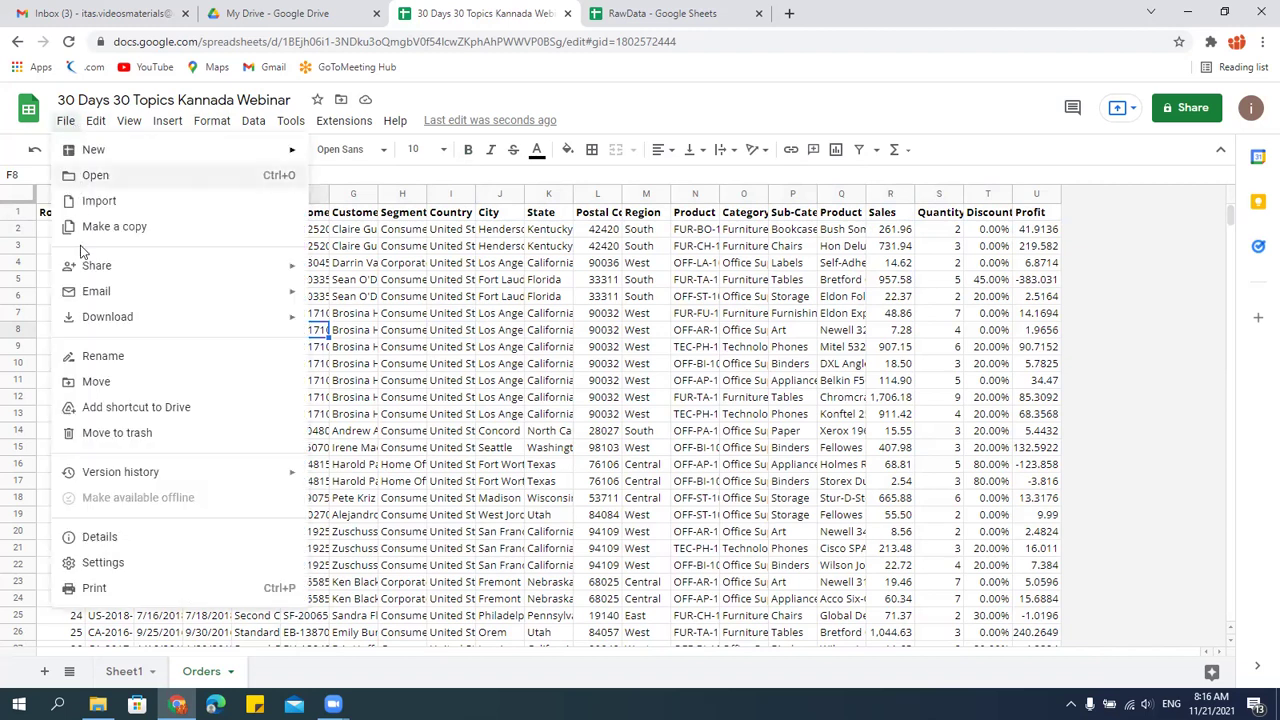
Start a file import from the Upload section and browse the computer for a file.
left_click(112, 203)
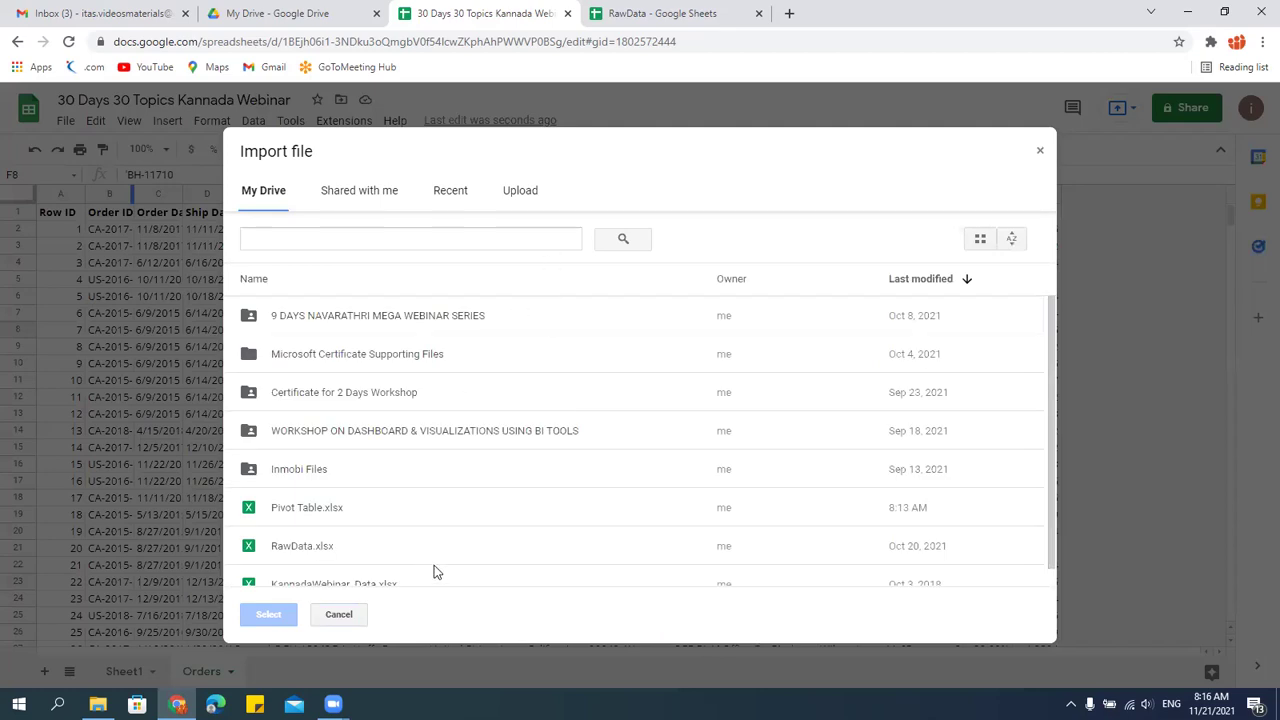
scroll(465, 497, "down", 1)
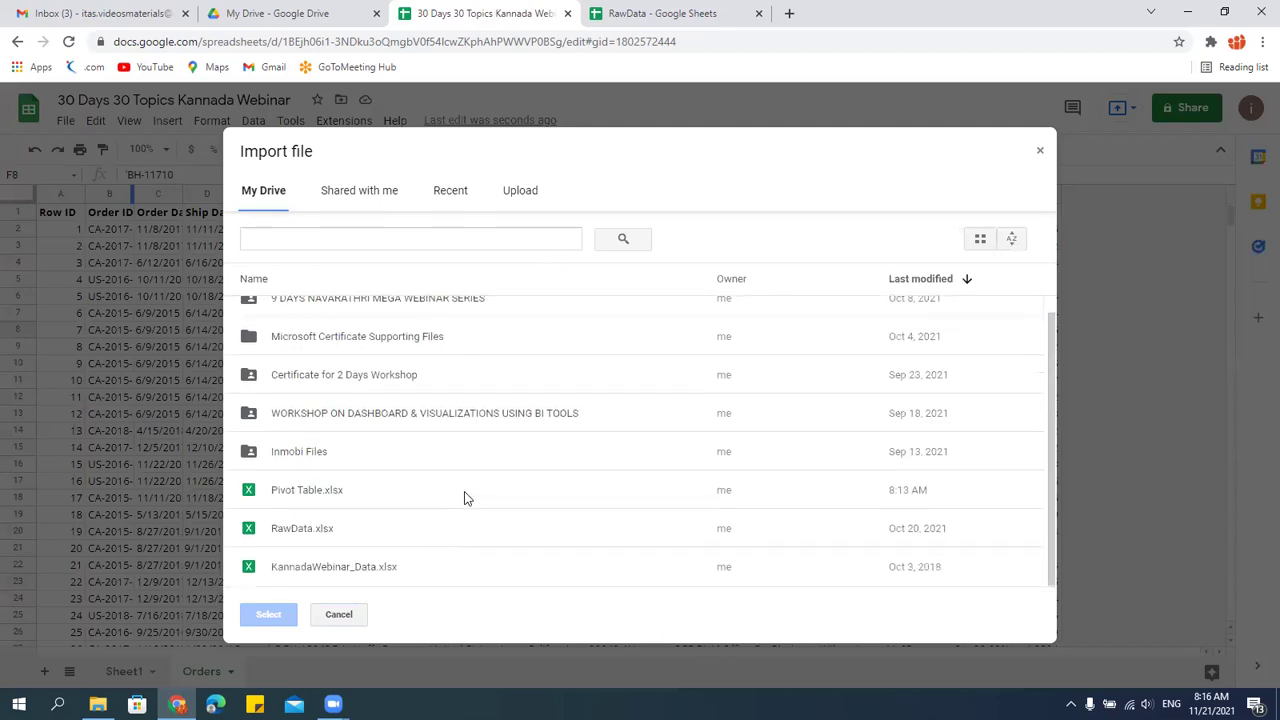
left_click(520, 190)
left_click(98, 704)
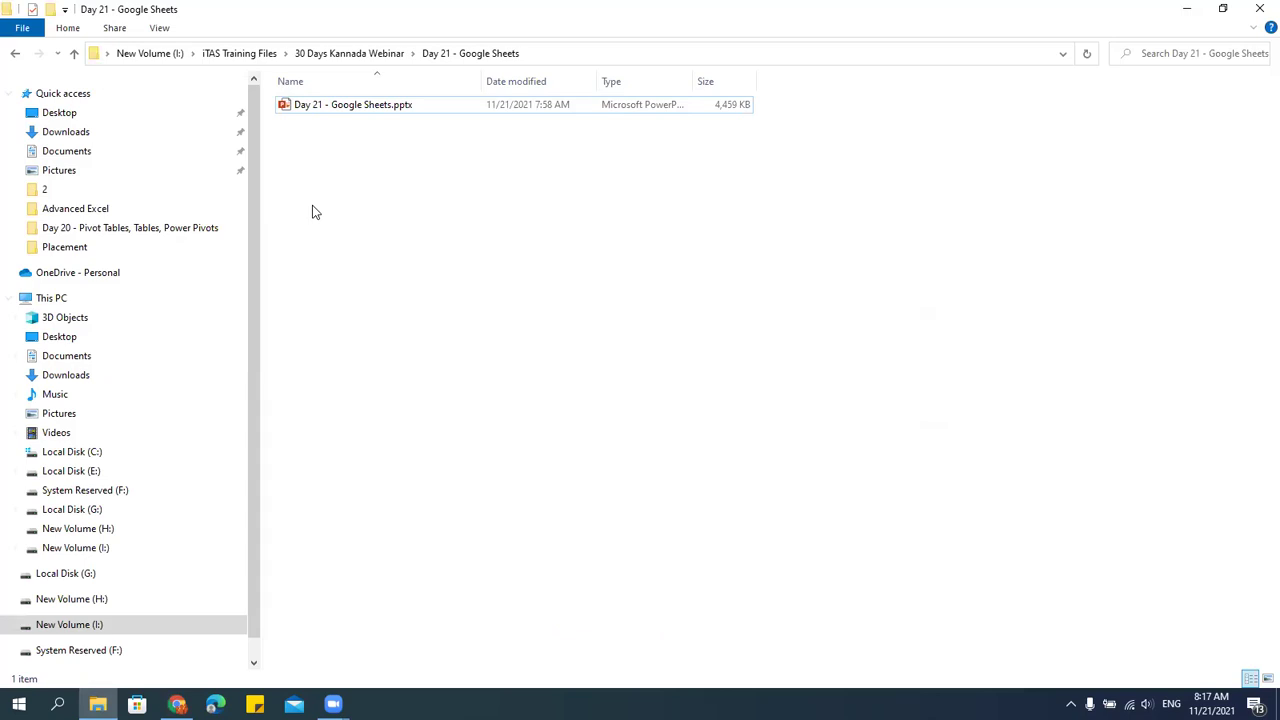
Drag Power Pivots.xlsx from the Day 20 - Pivot Tables, Tables, Power Pivots folder into the import dialog.
left_click(383, 55)
double_click(320, 424)
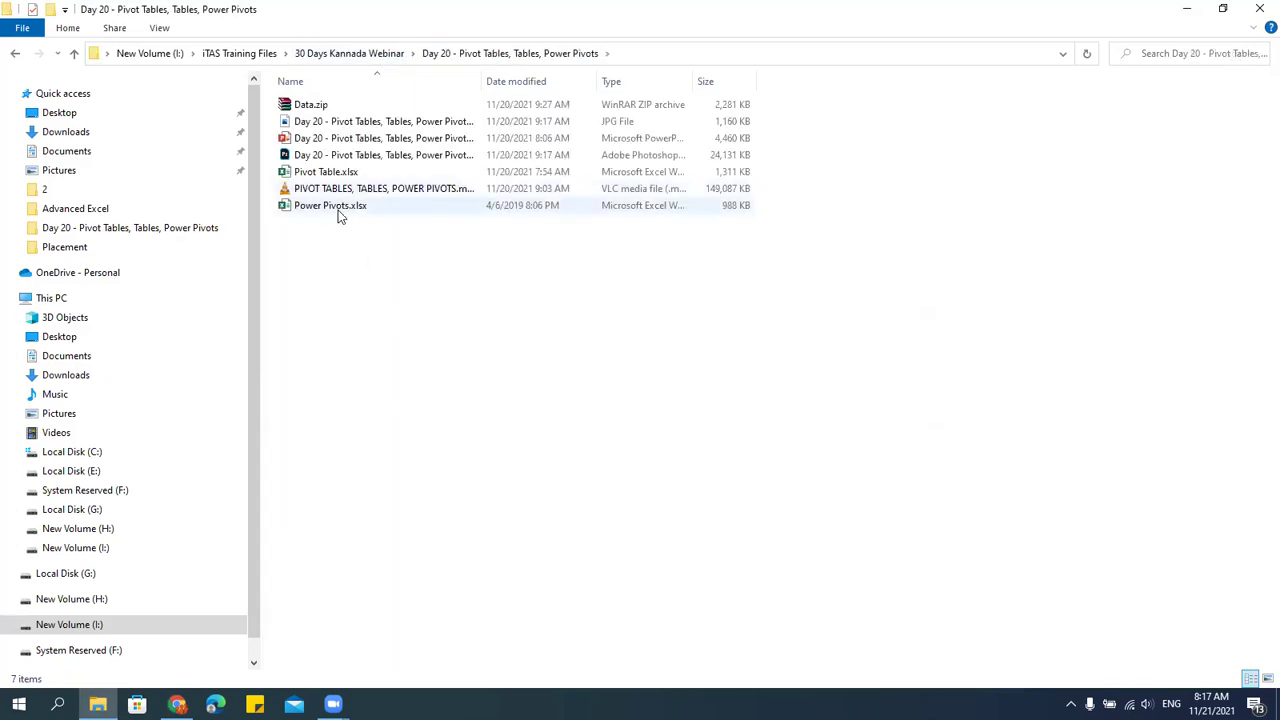
left_click_drag(300, 208, 654, 442)
key("alt+Tab")
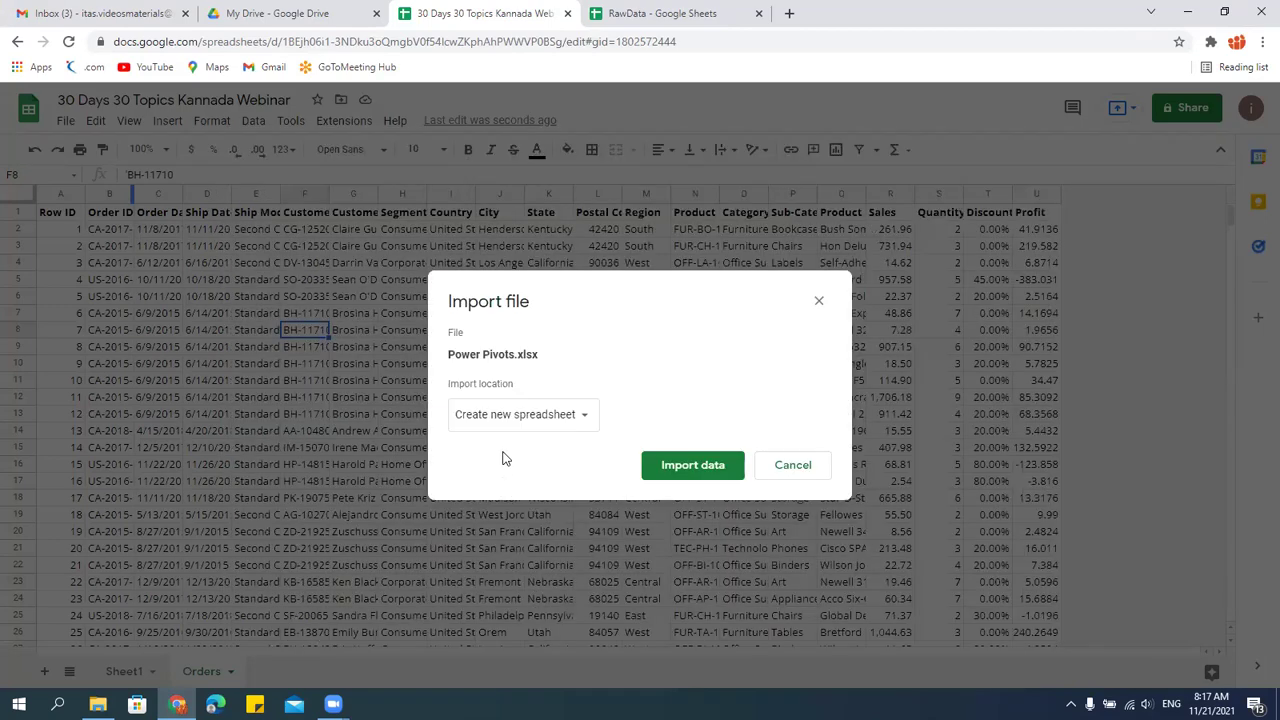
Import Power Pivots.xlsx as a new spreadsheet, open it, and select a cell on its Data sheet.
left_click(665, 466)
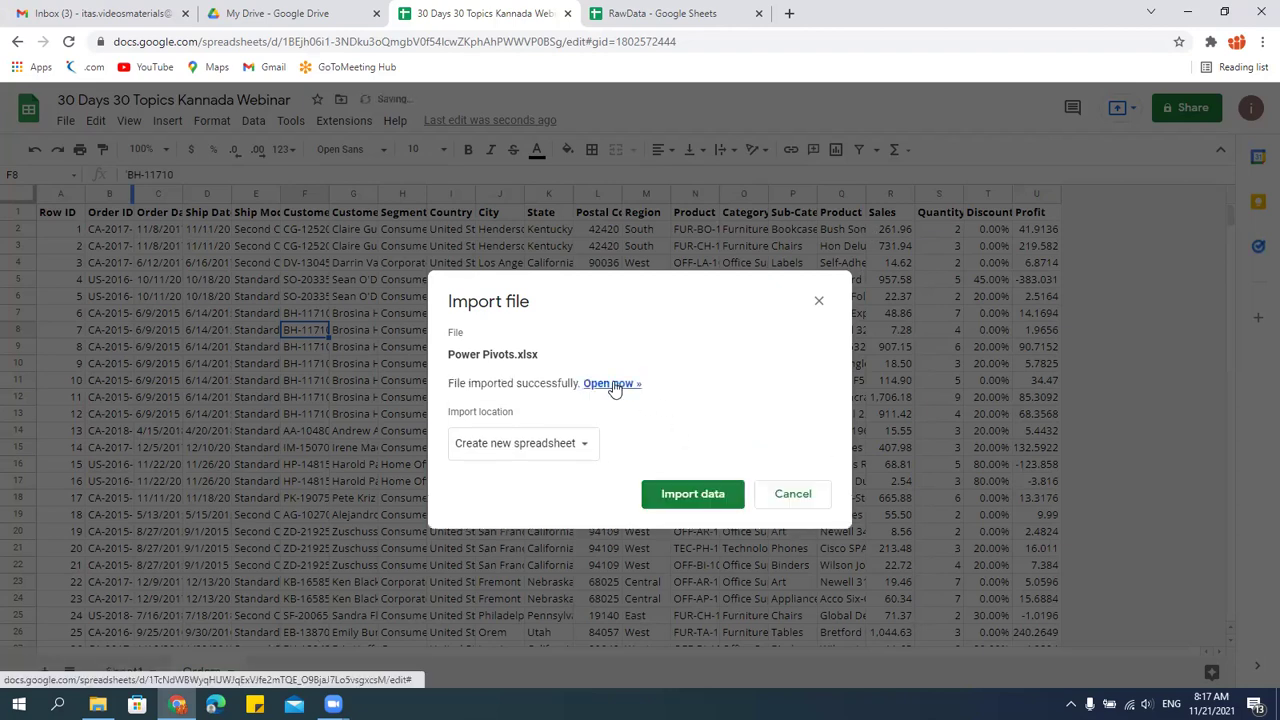
left_click(611, 386)
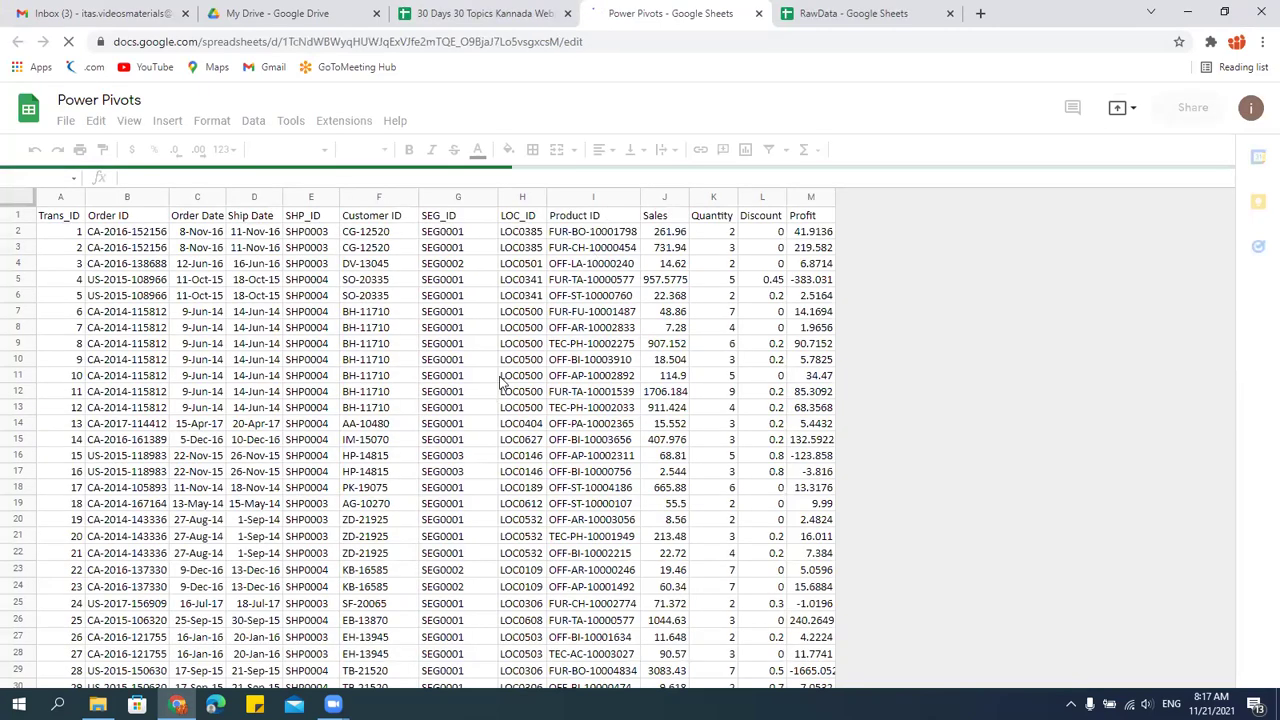
left_click(488, 362)
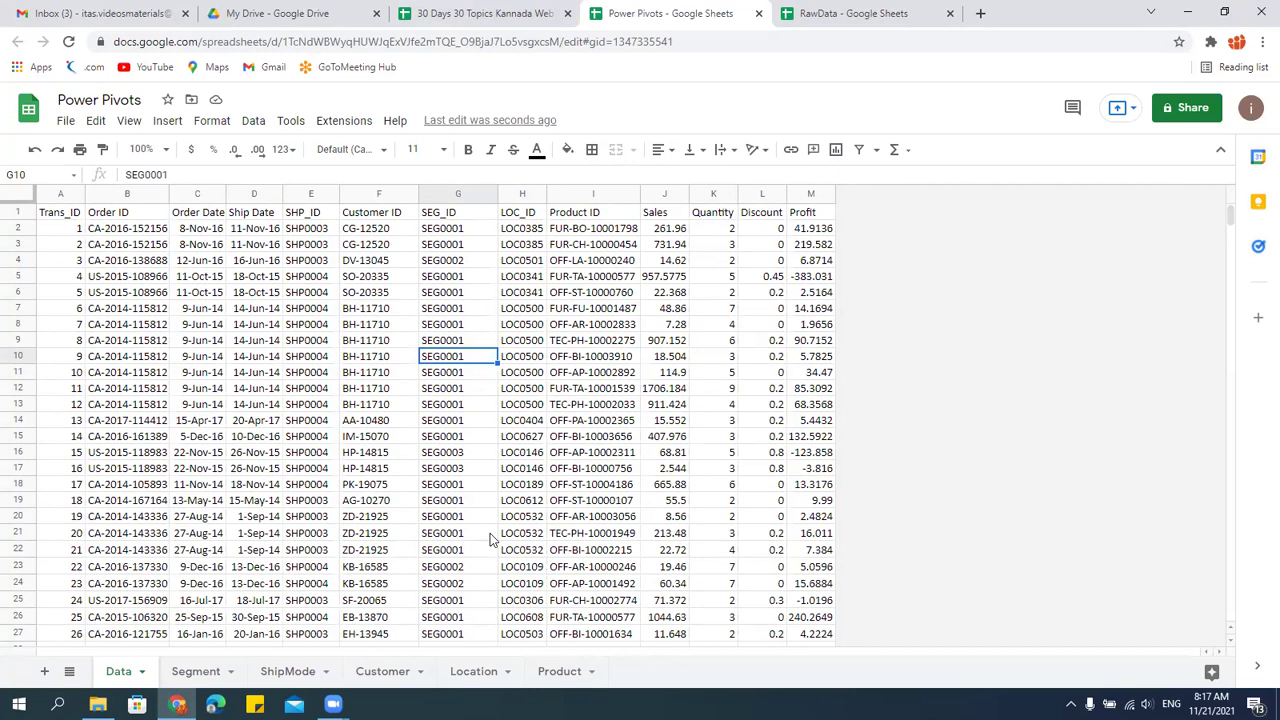
left_click(168, 121)
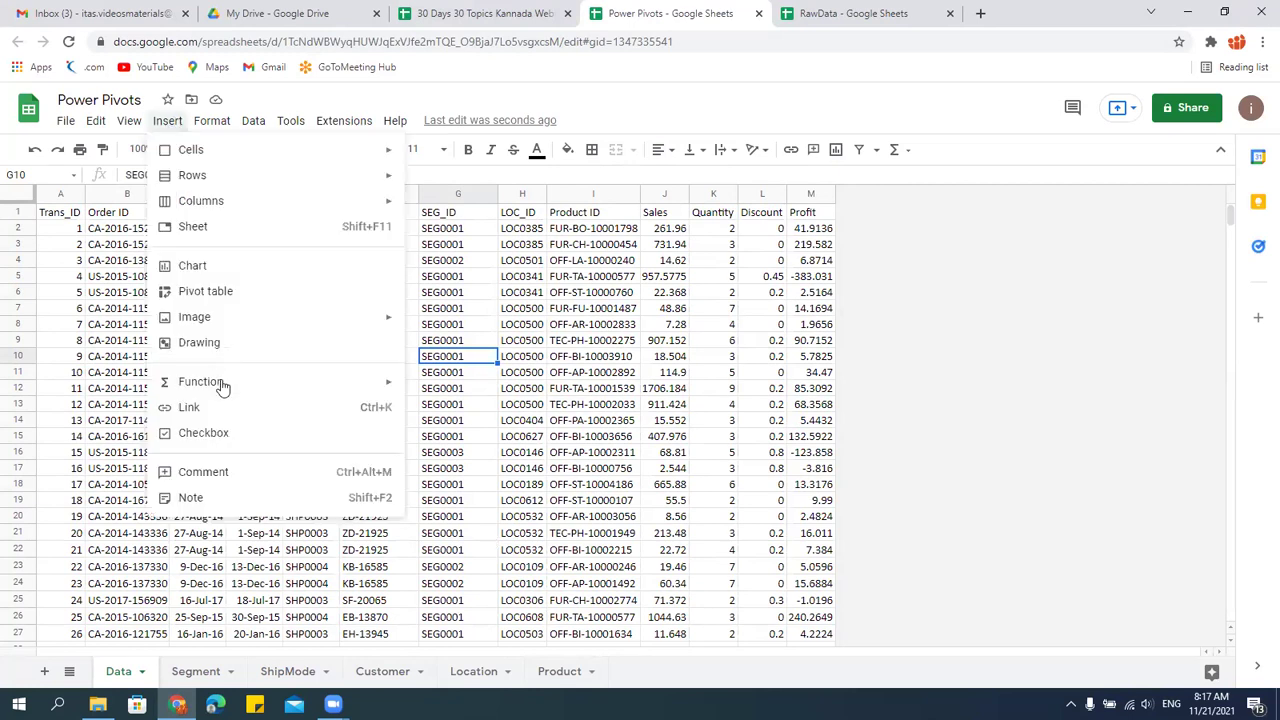
mouse_move(224, 386)
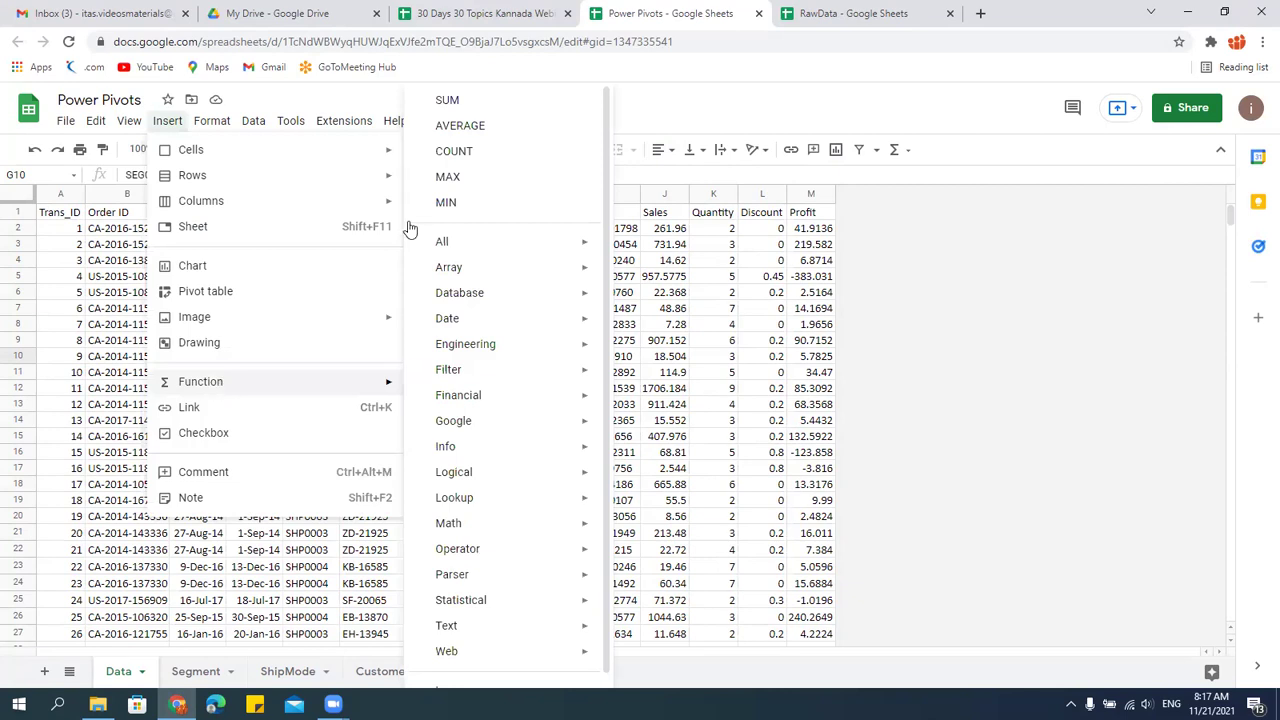
scroll(492, 598, "down", 1)
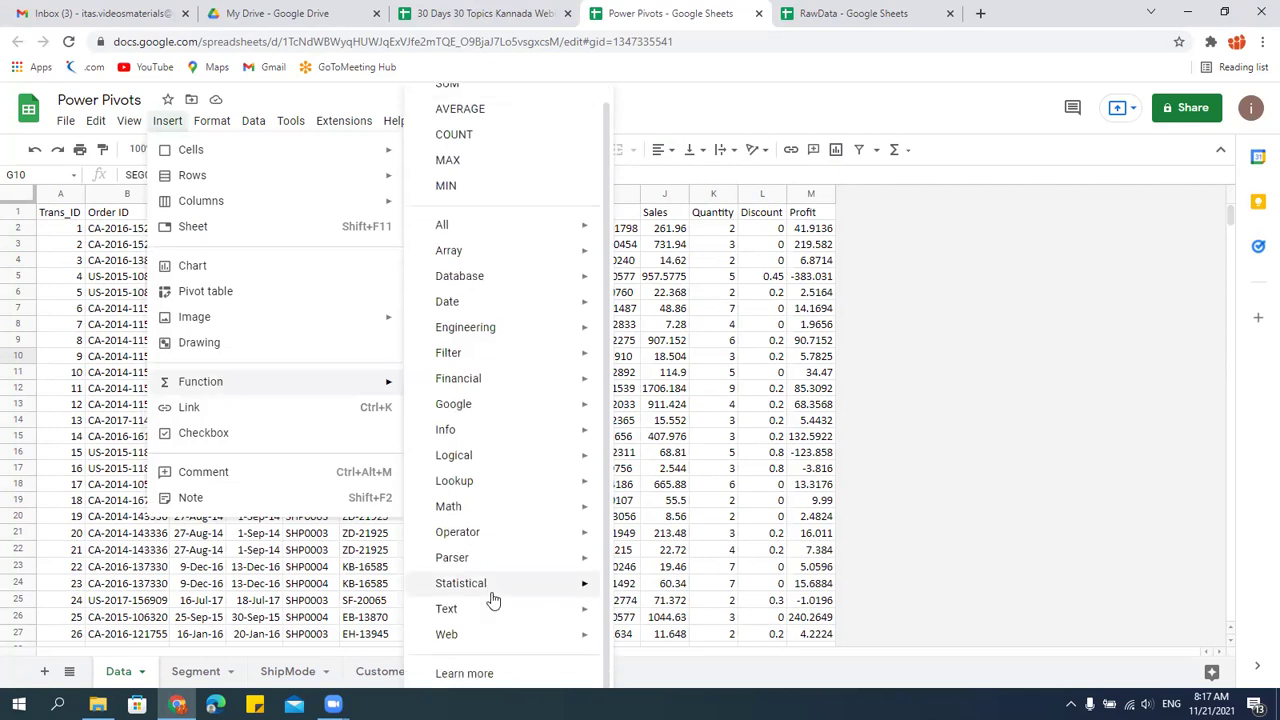
mouse_move(492, 598)
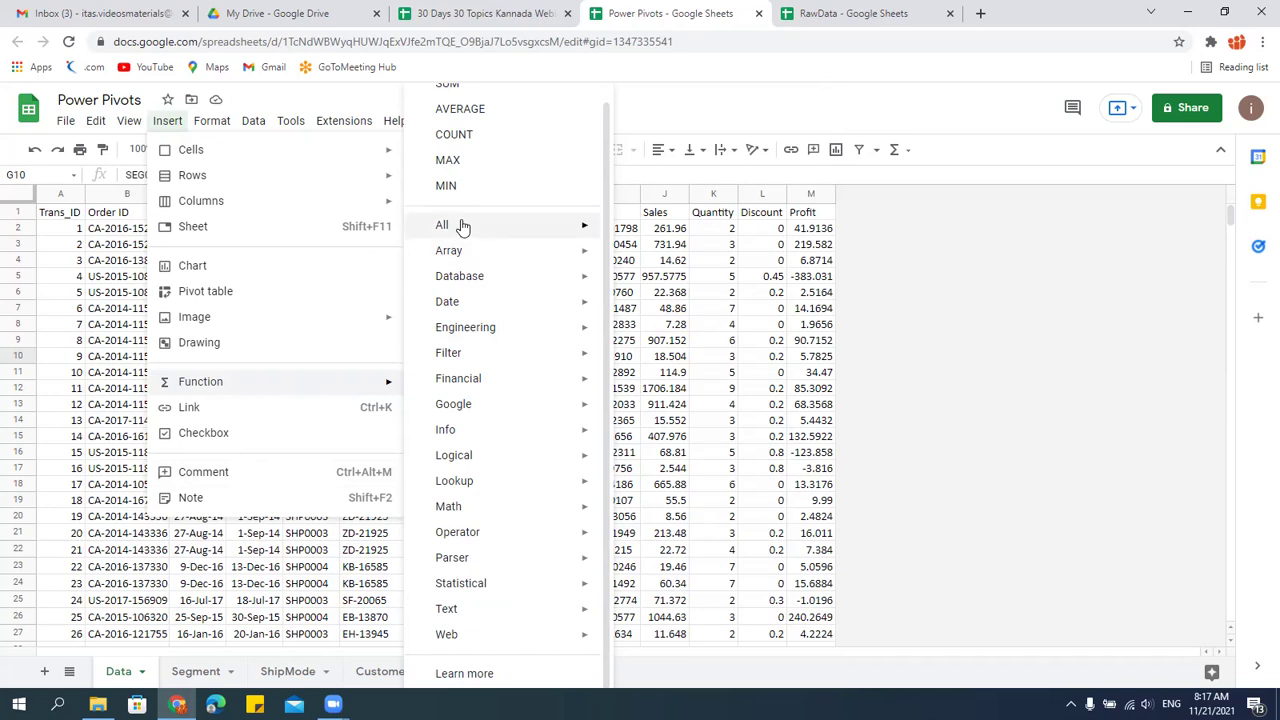
mouse_move(460, 226)
scroll(653, 543, "down", 20)
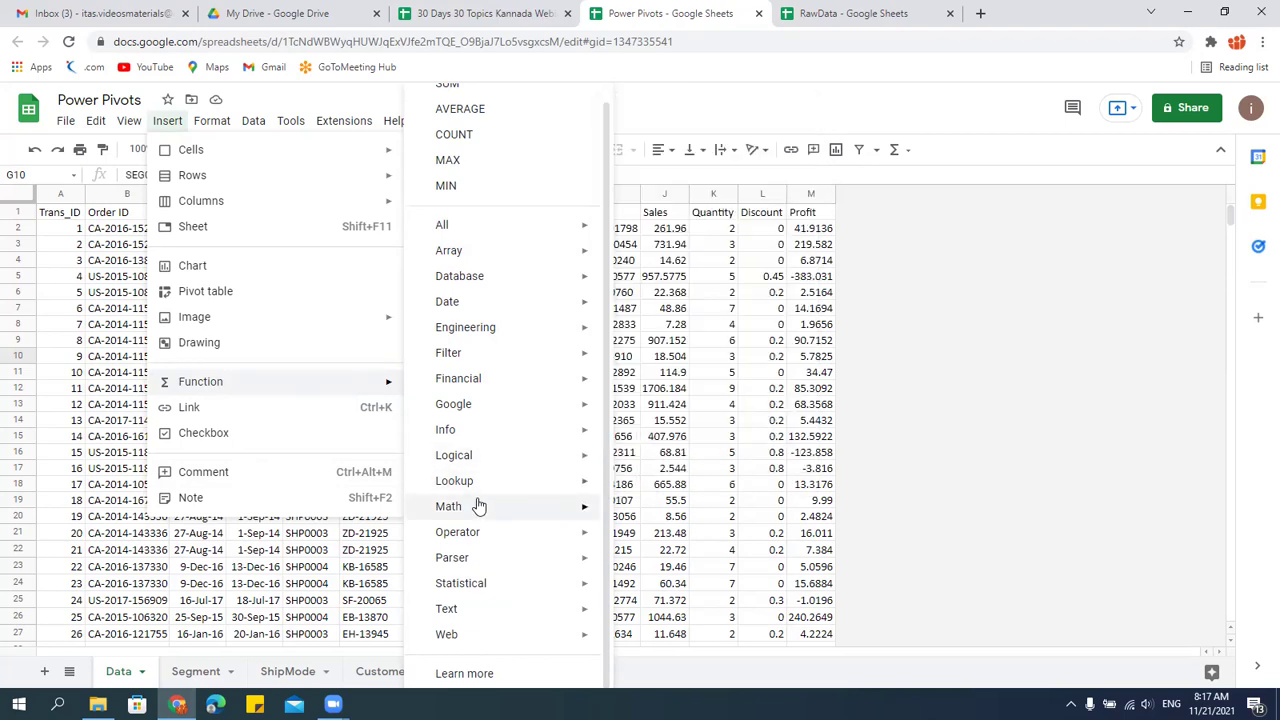
mouse_move(481, 489)
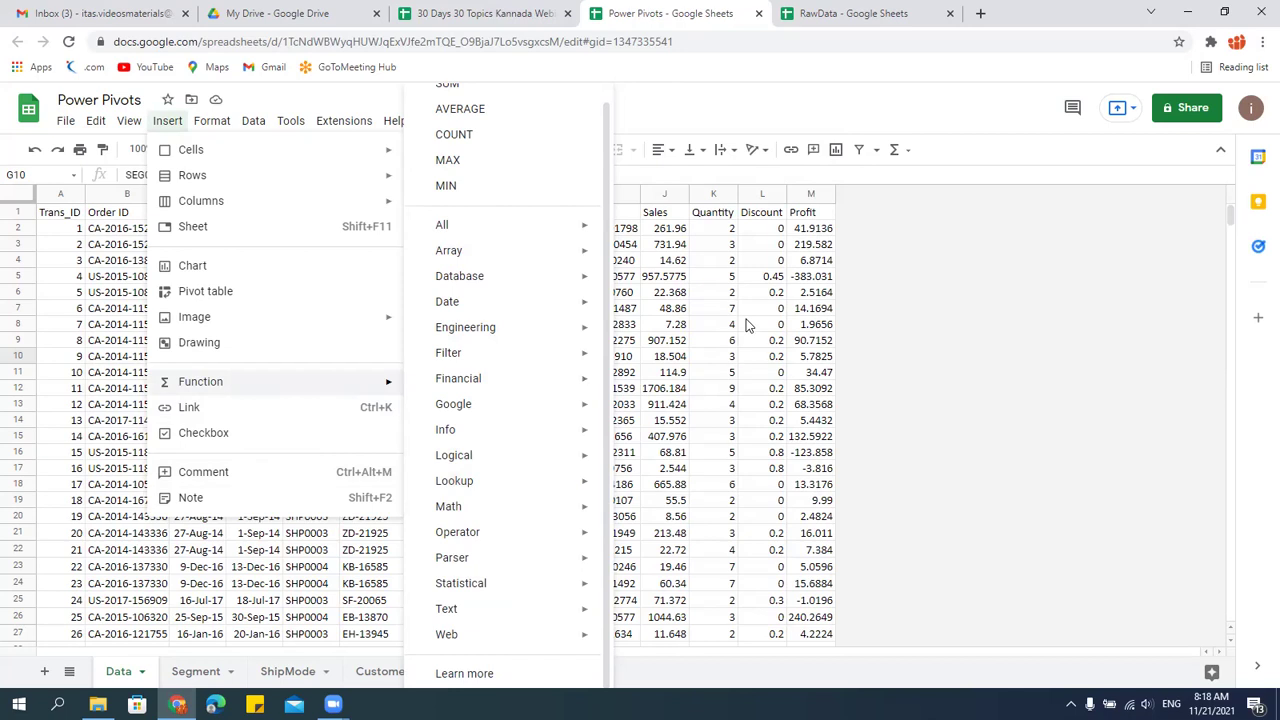
left_click(745, 325)
left_click(645, 318)
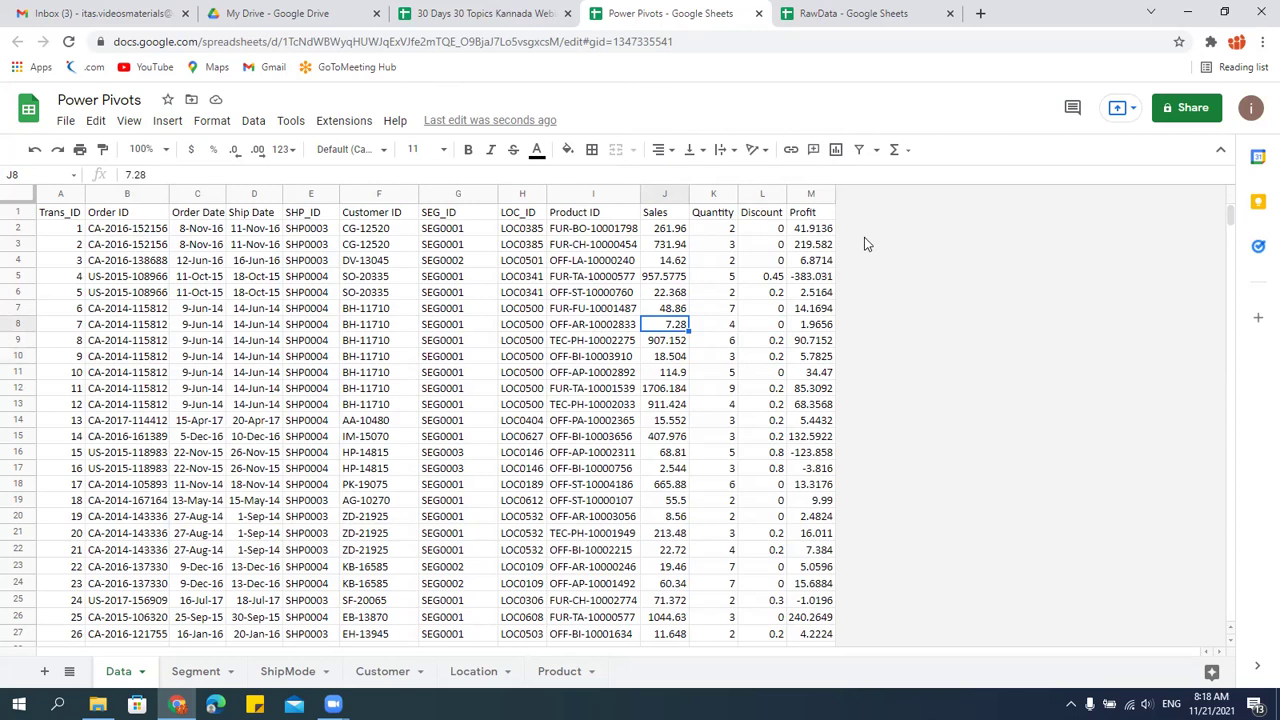
Select the Profit column and look through the Insert menu and column actions without changes.
left_click(808, 198)
left_click(802, 215)
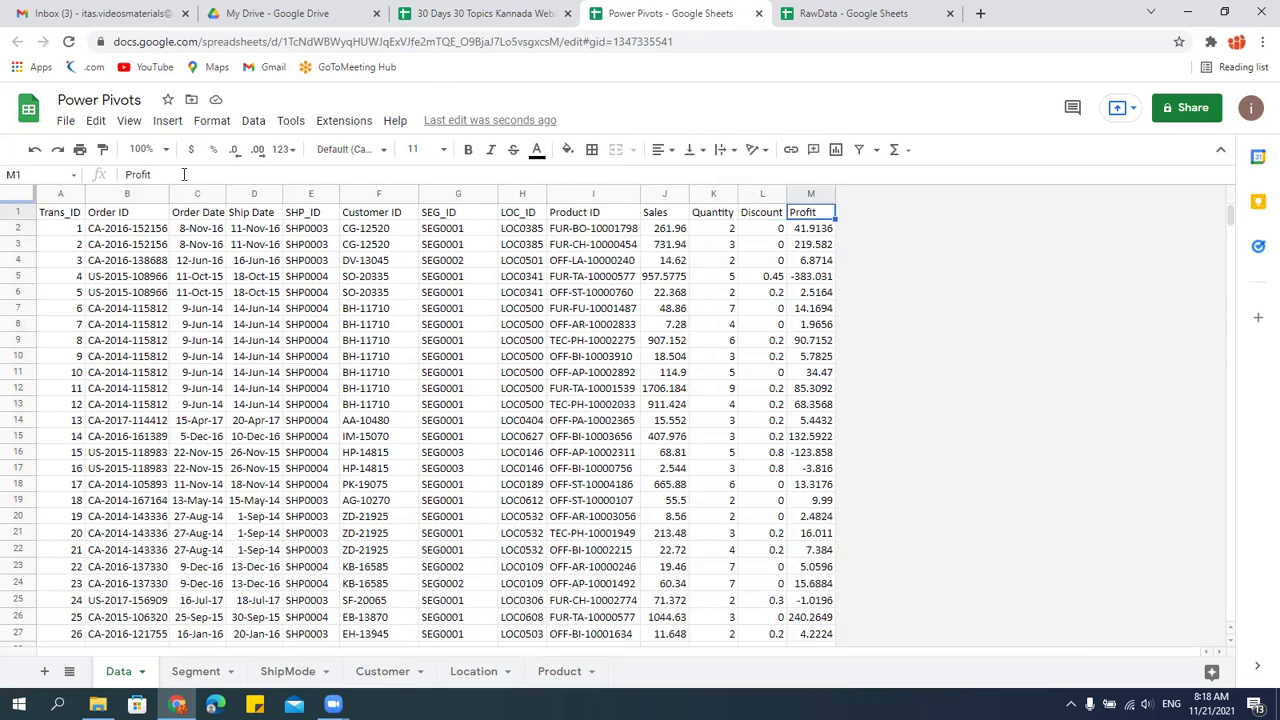
left_click(180, 122)
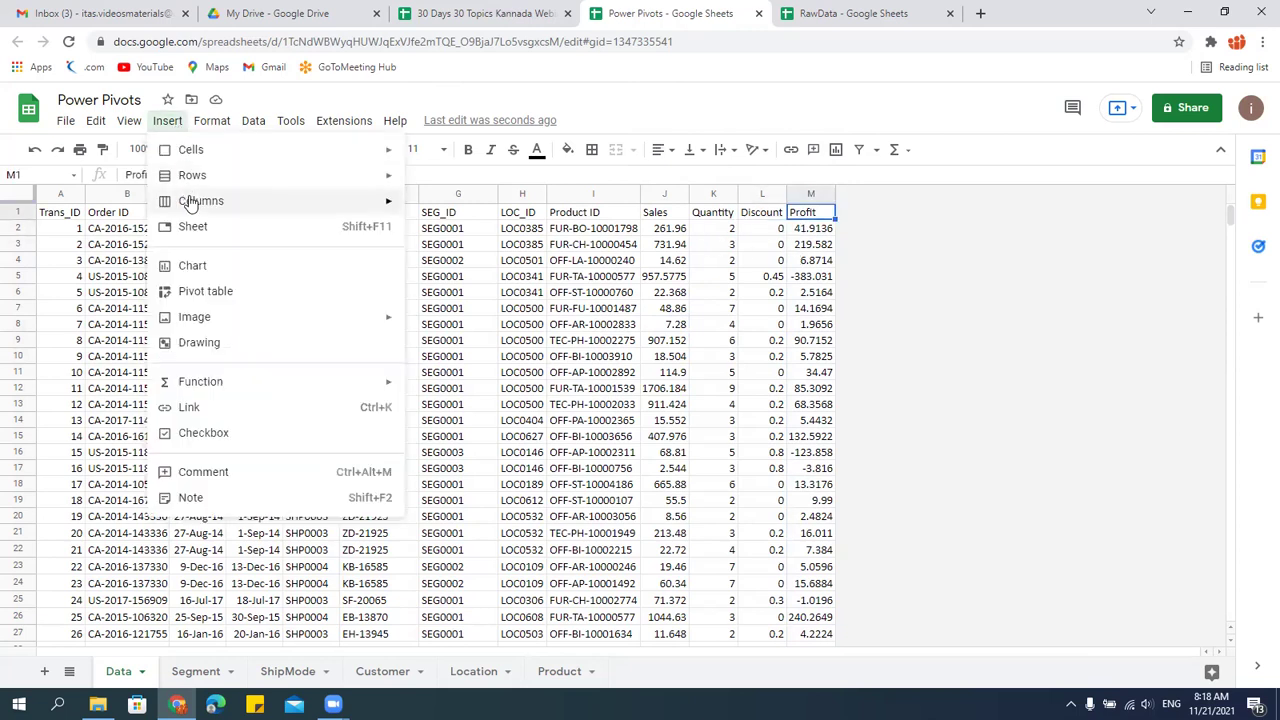
mouse_move(190, 201)
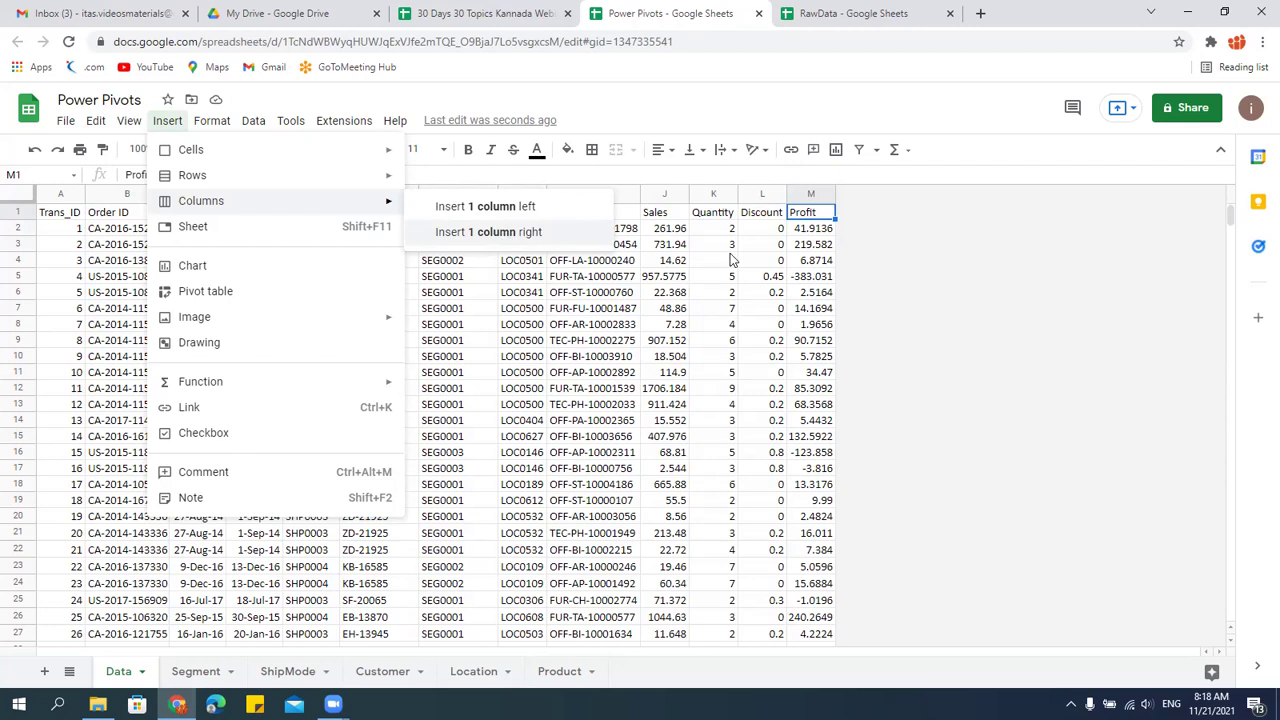
left_click(806, 193)
right_click(806, 193)
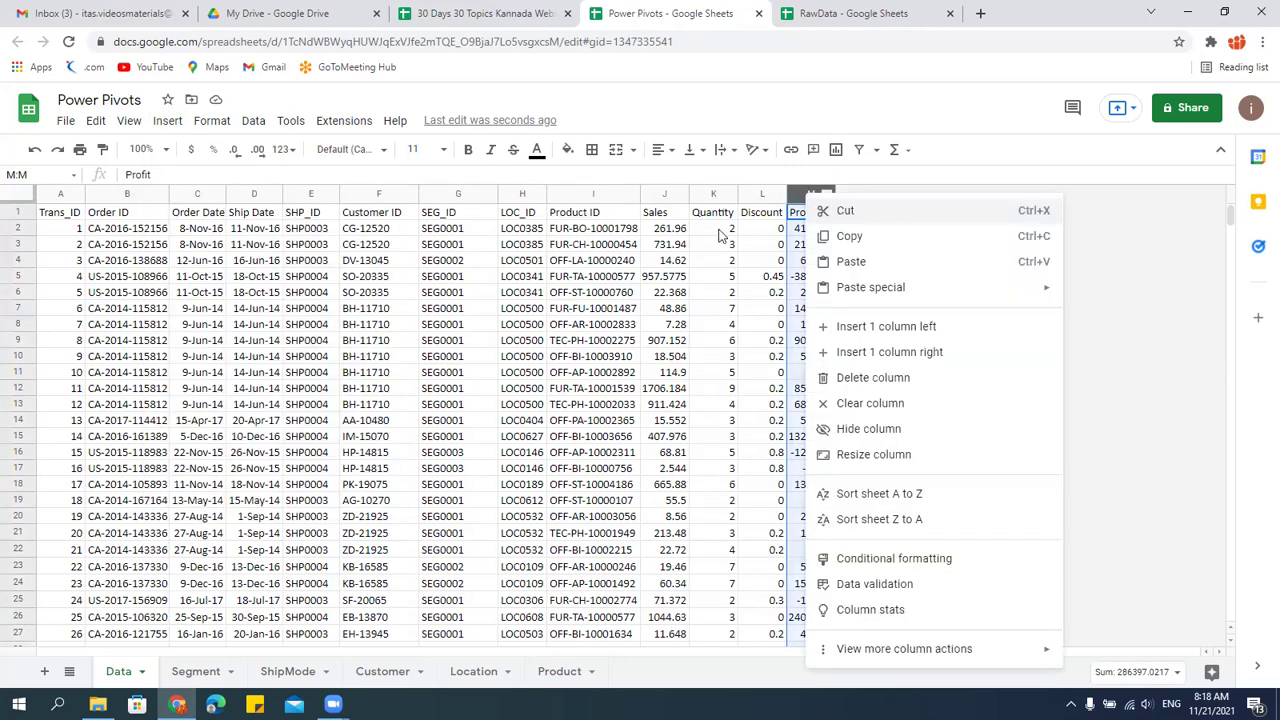
left_click(888, 216)
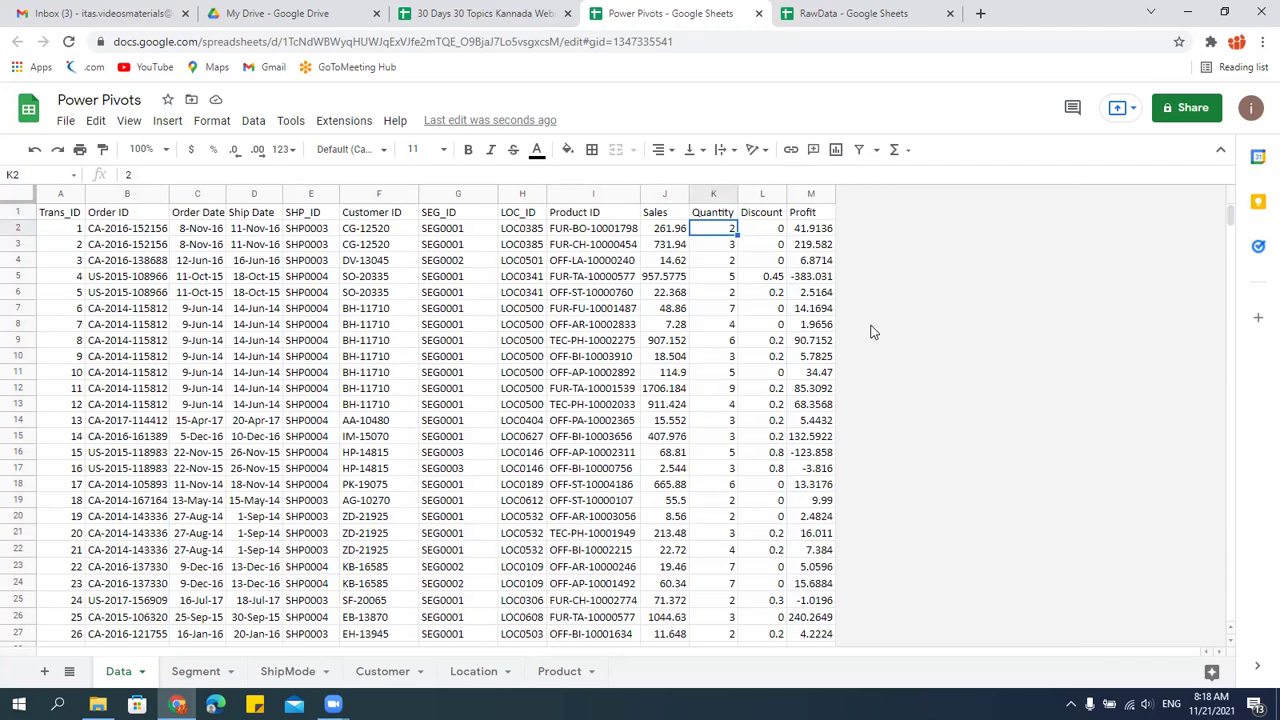
Insert one empty column N to the right of the Profit column.
left_click(797, 192)
right_click(797, 192)
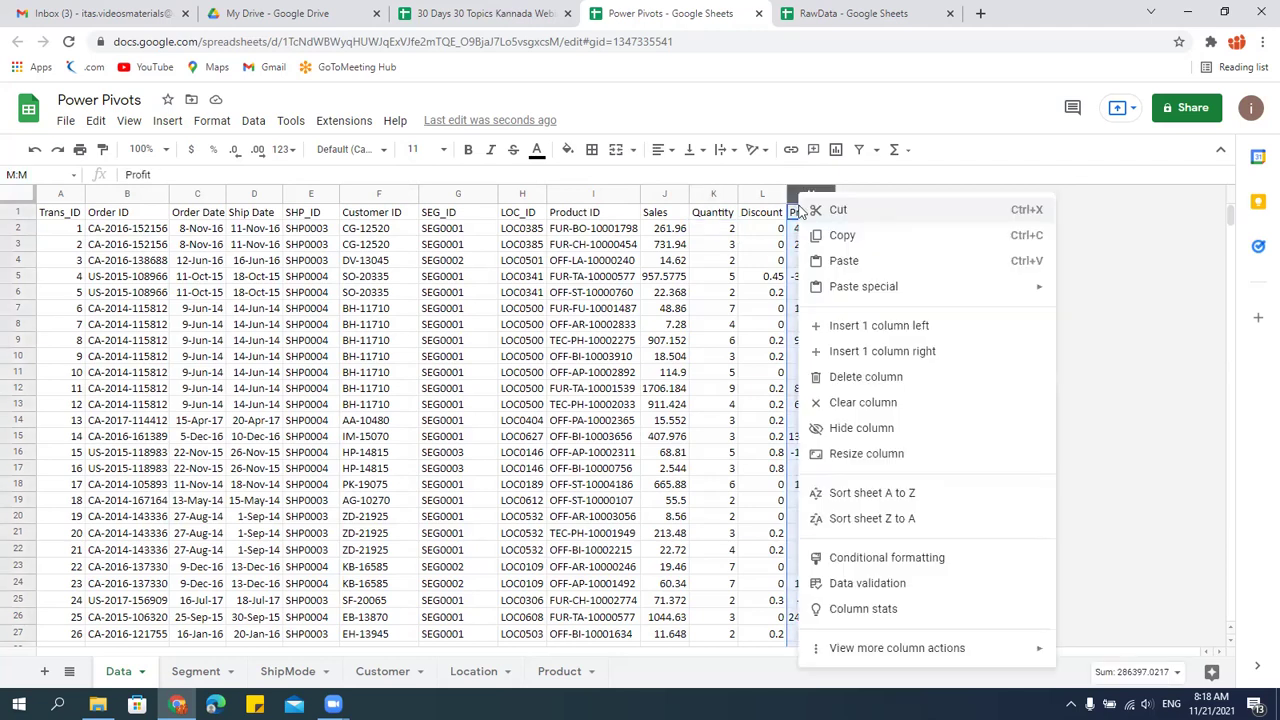
left_click(866, 354)
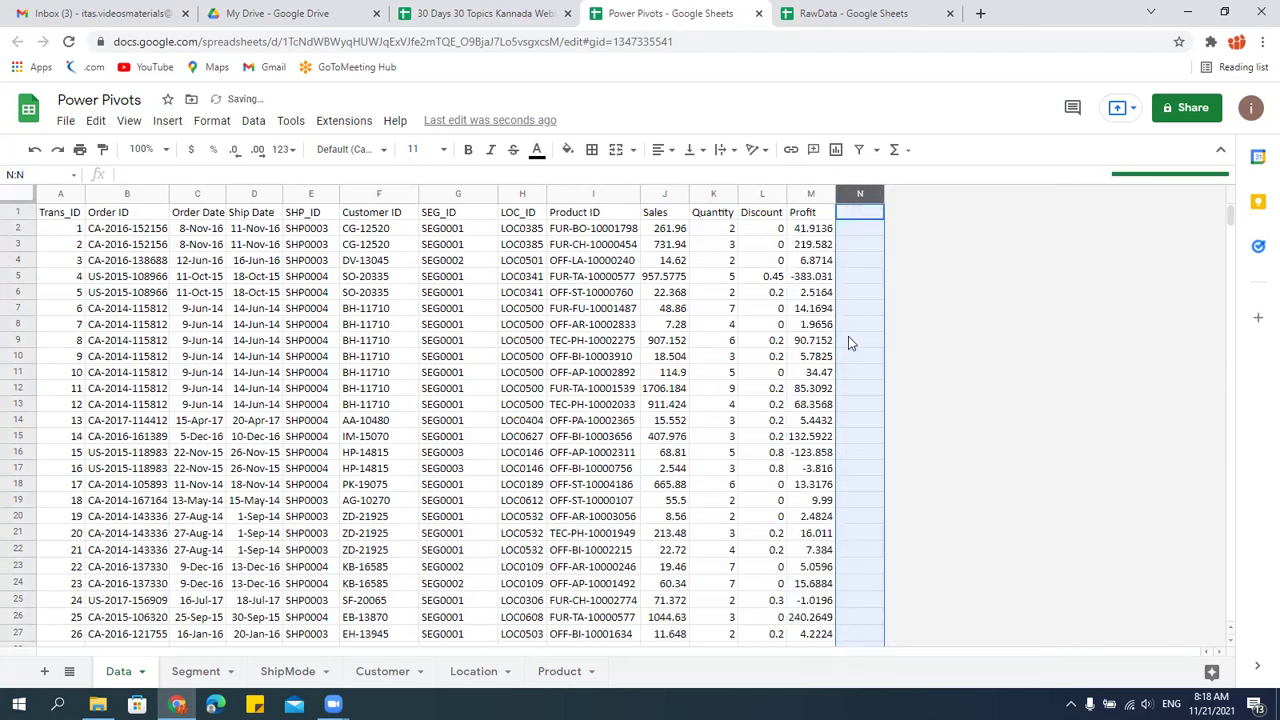
left_click(806, 194)
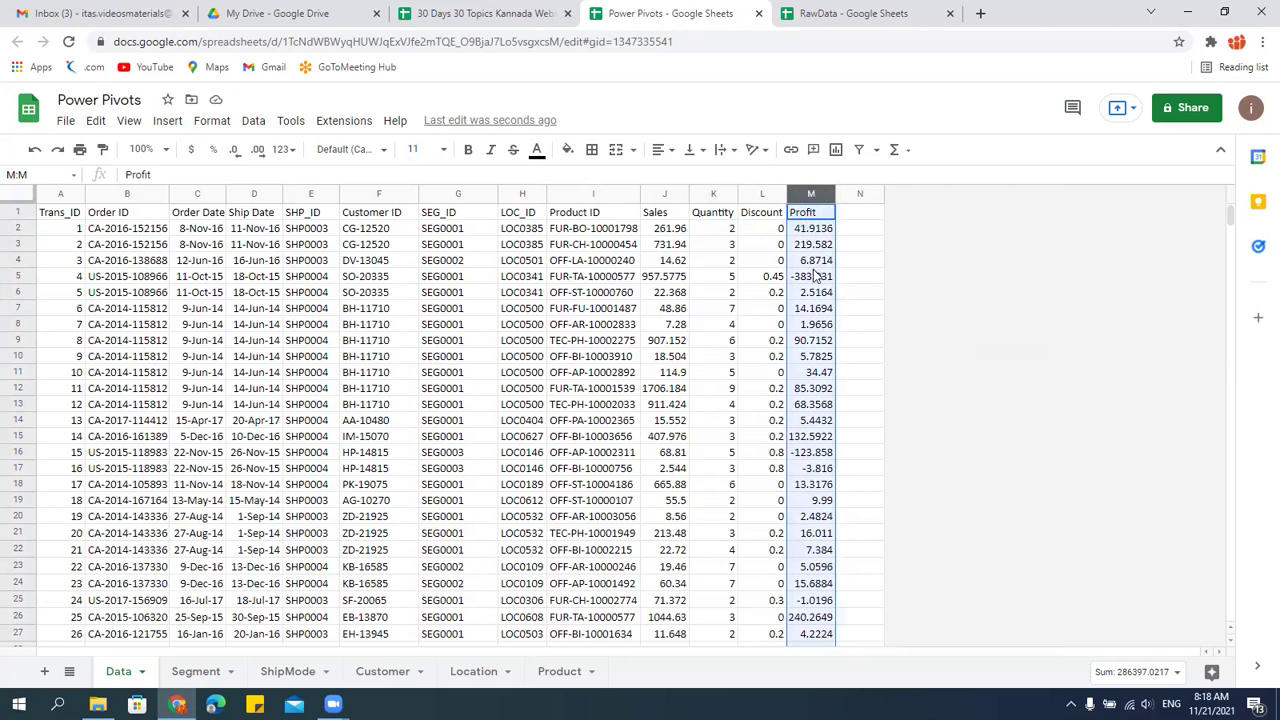
left_click(854, 195)
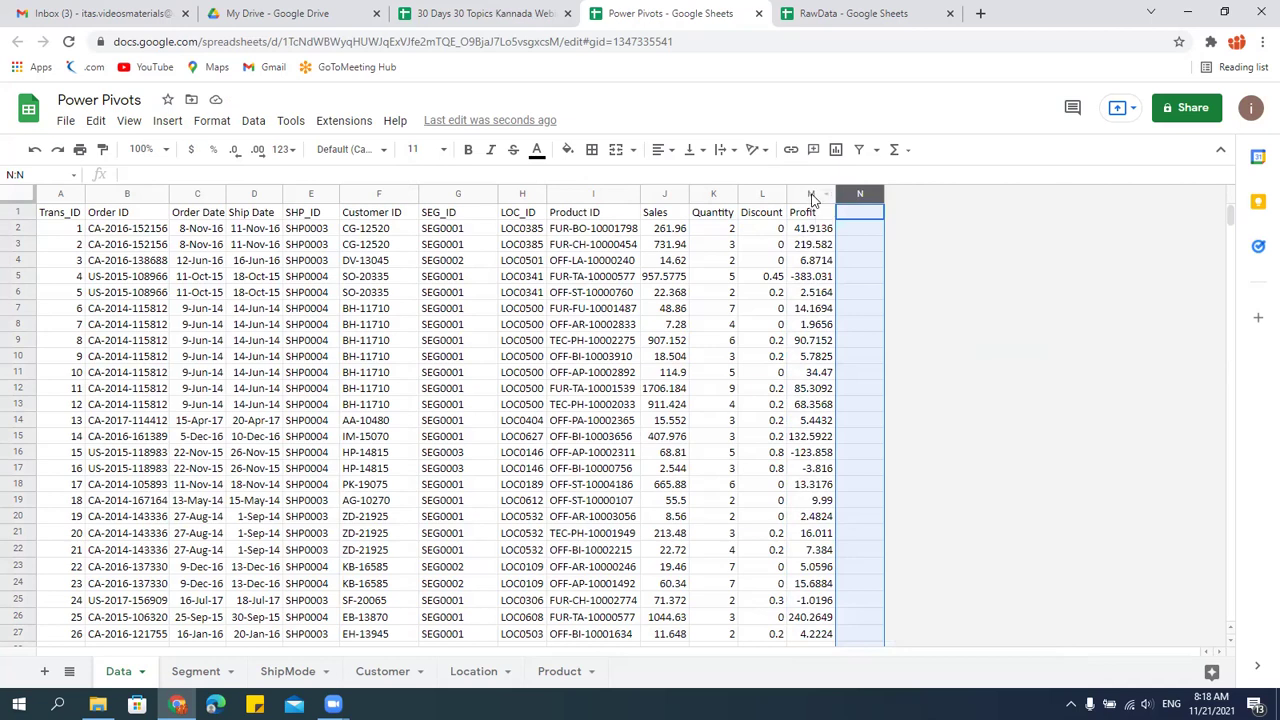
left_click(810, 193)
right_click(810, 192)
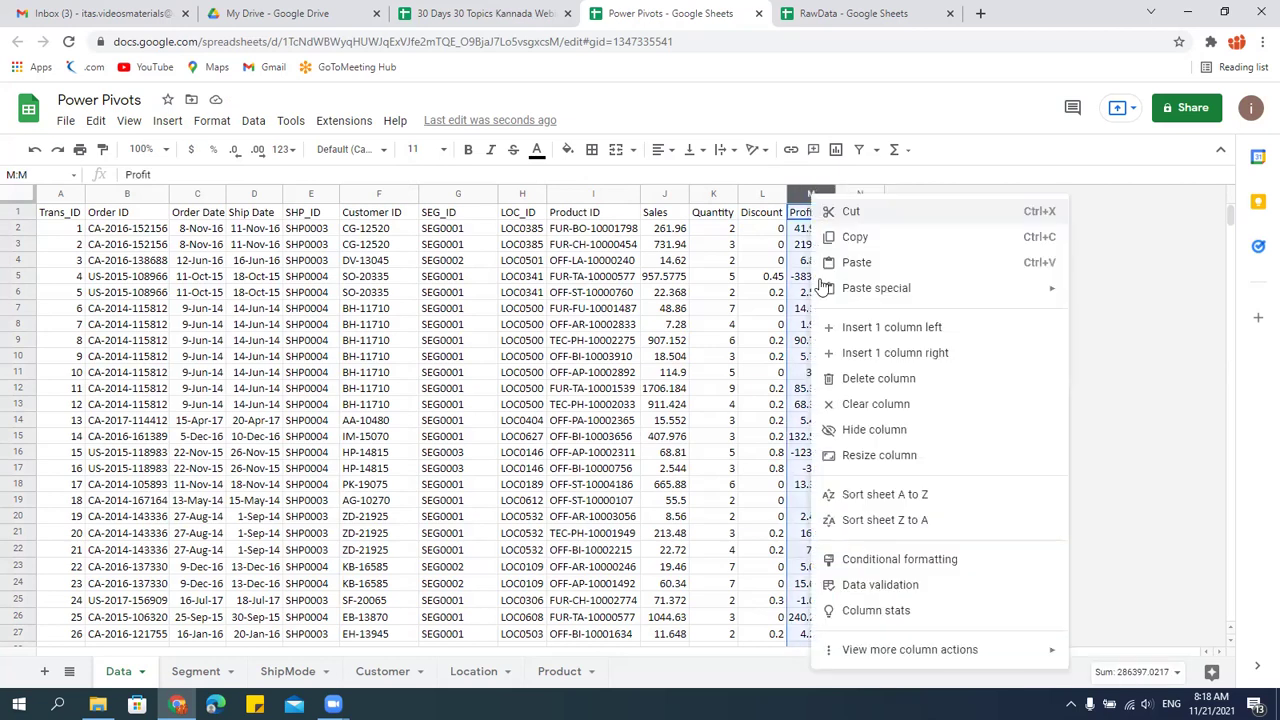
Insert a column left of Profit, then delete the extra blank column M.
left_click(848, 330)
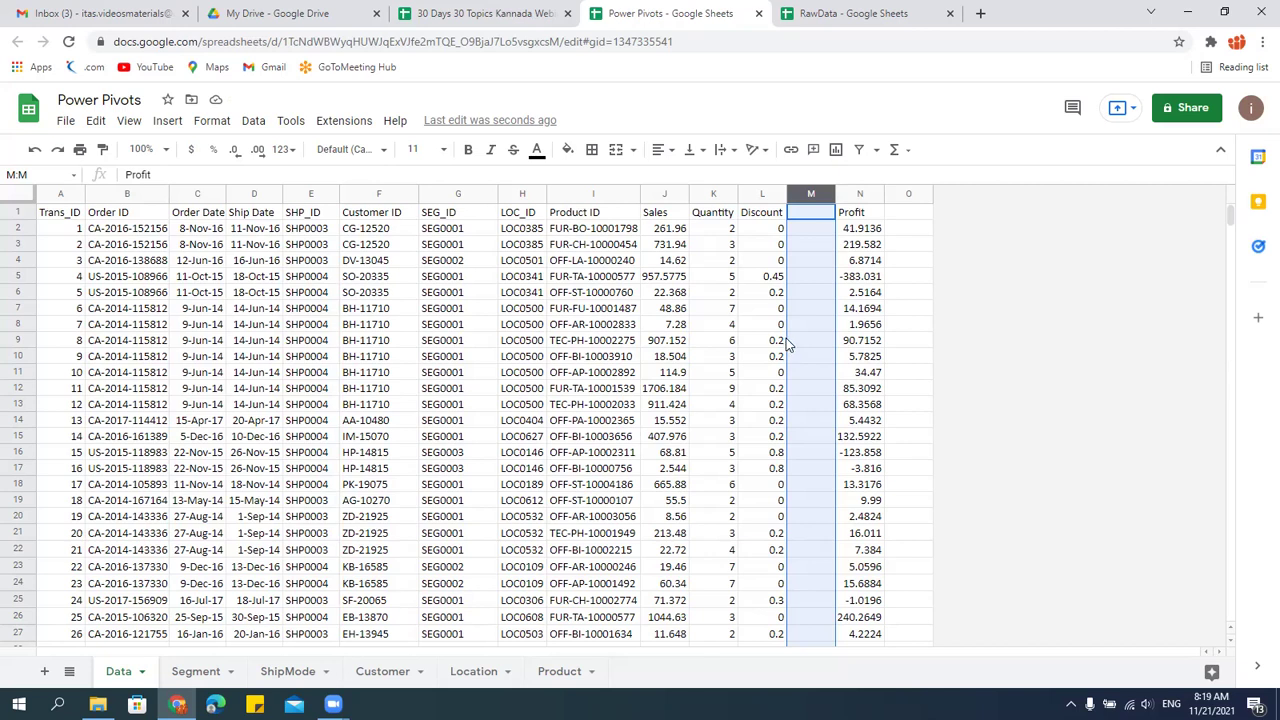
left_click(810, 230)
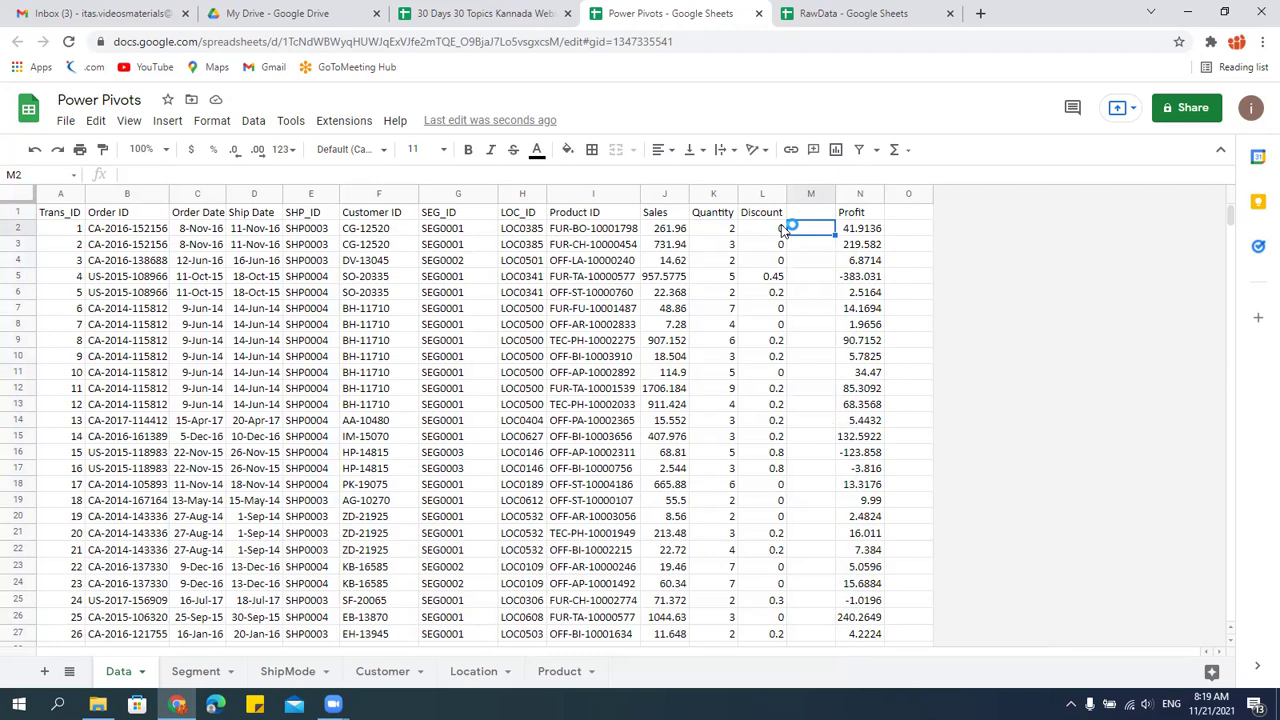
left_click(908, 213)
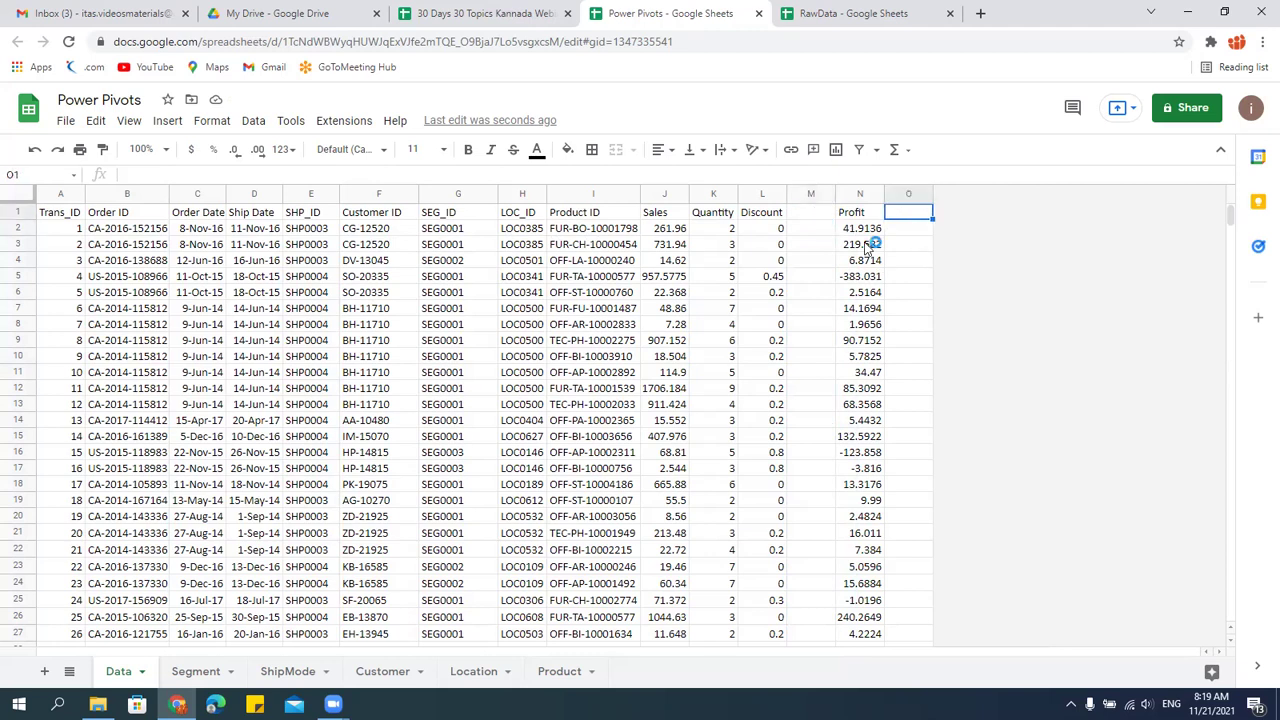
left_click(812, 191)
right_click(812, 191)
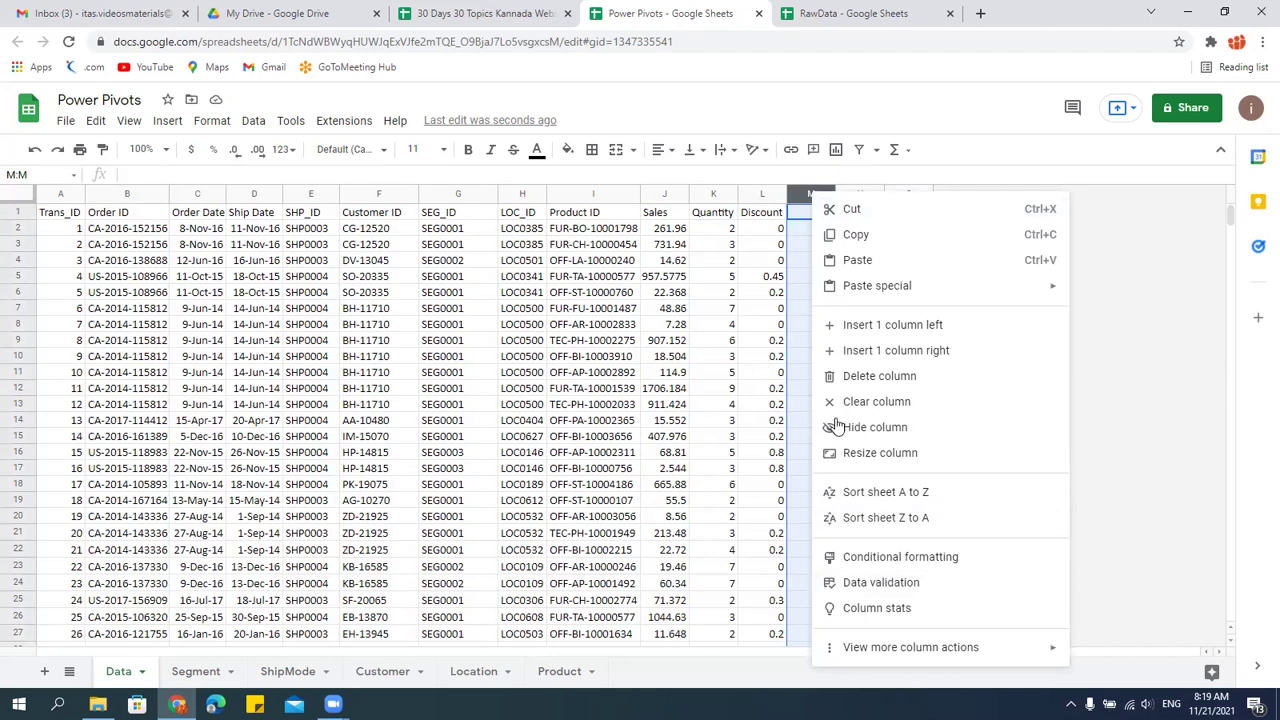
left_click(882, 259)
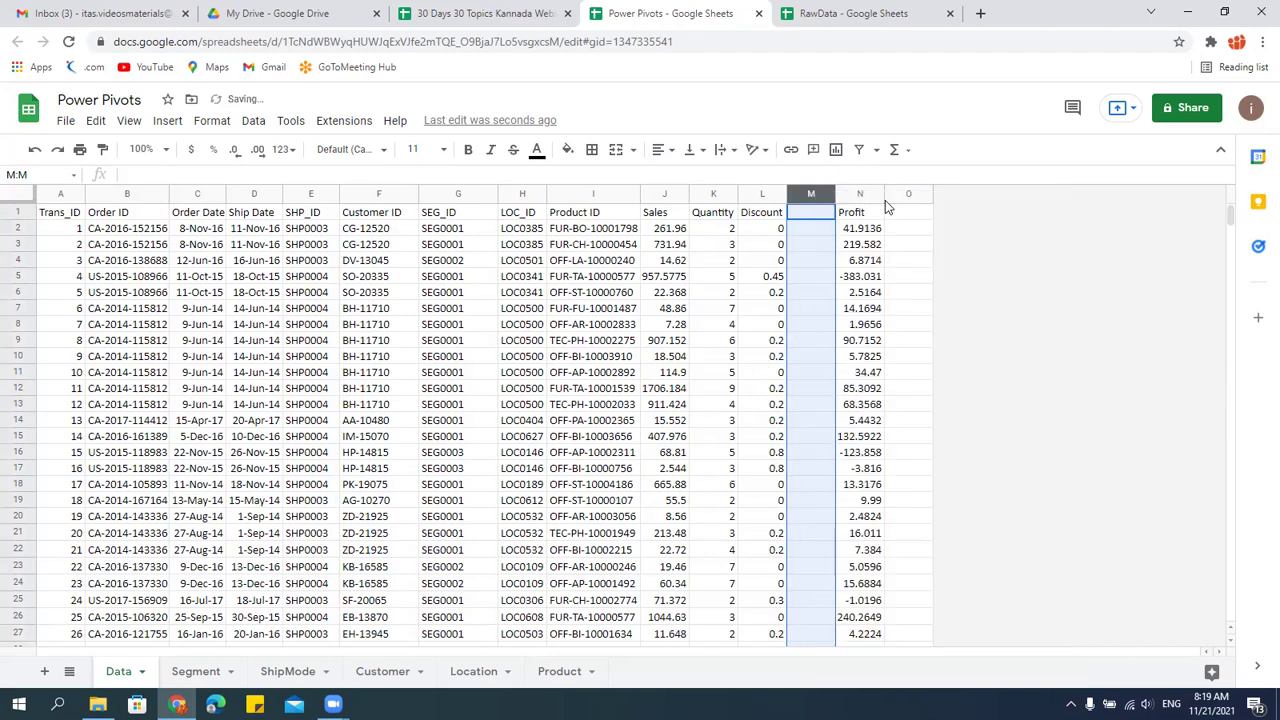
right_click(806, 192)
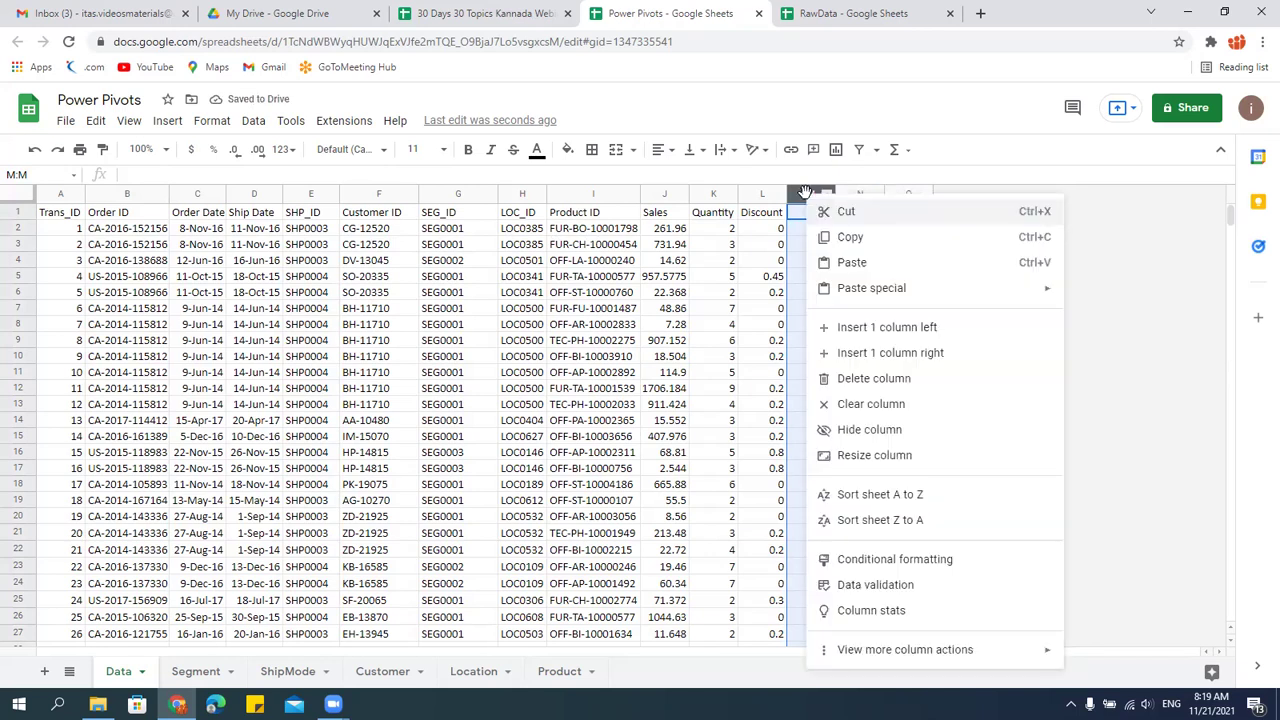
left_click(928, 262)
Head column N as 'Region' and begin =vlookup( in N2.
key("Right")
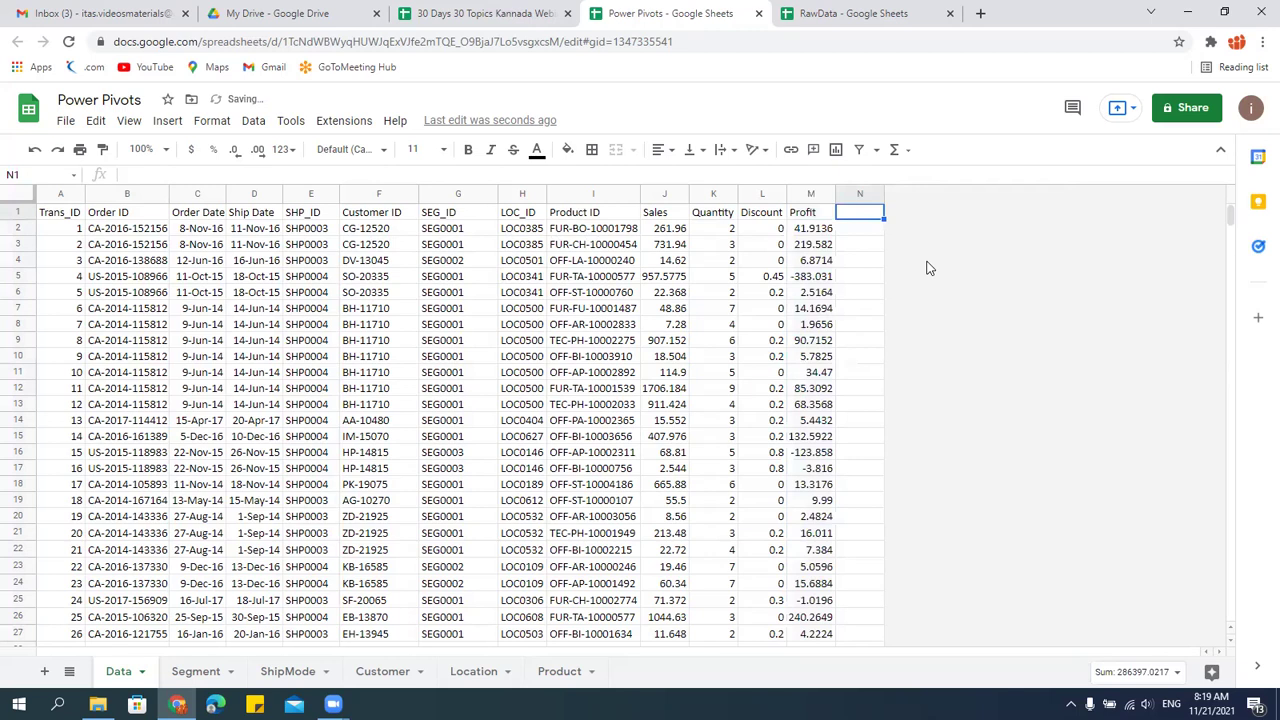
type("Region")
key("Return")
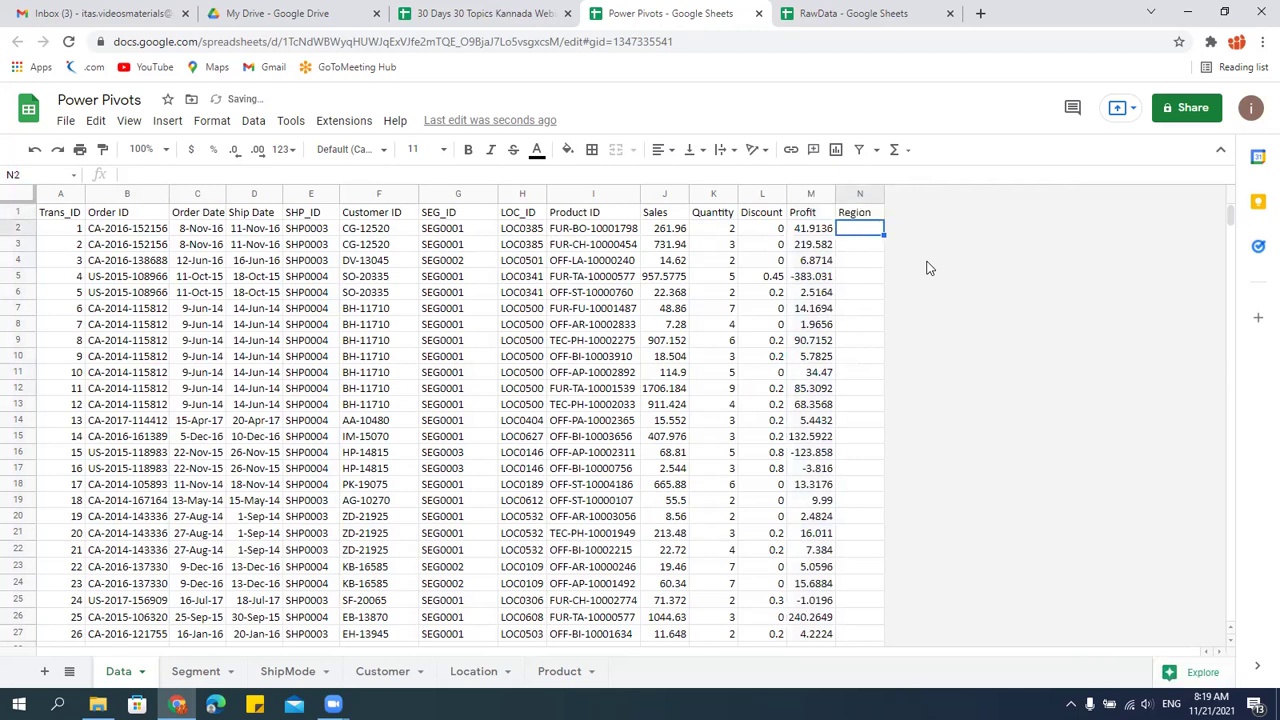
type("=vlookup(")
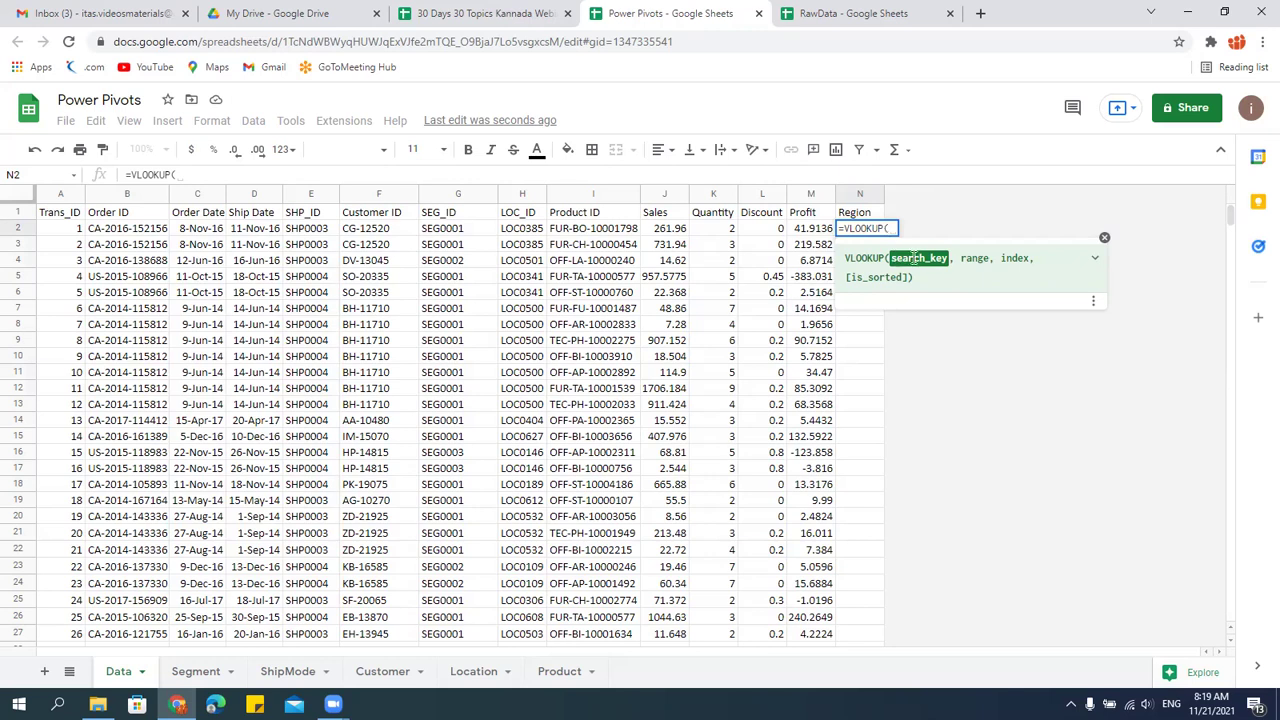
Complete N2 as =VLOOKUP(H2,Location!A1:F637,3,0), returning South.
left_click(530, 238)
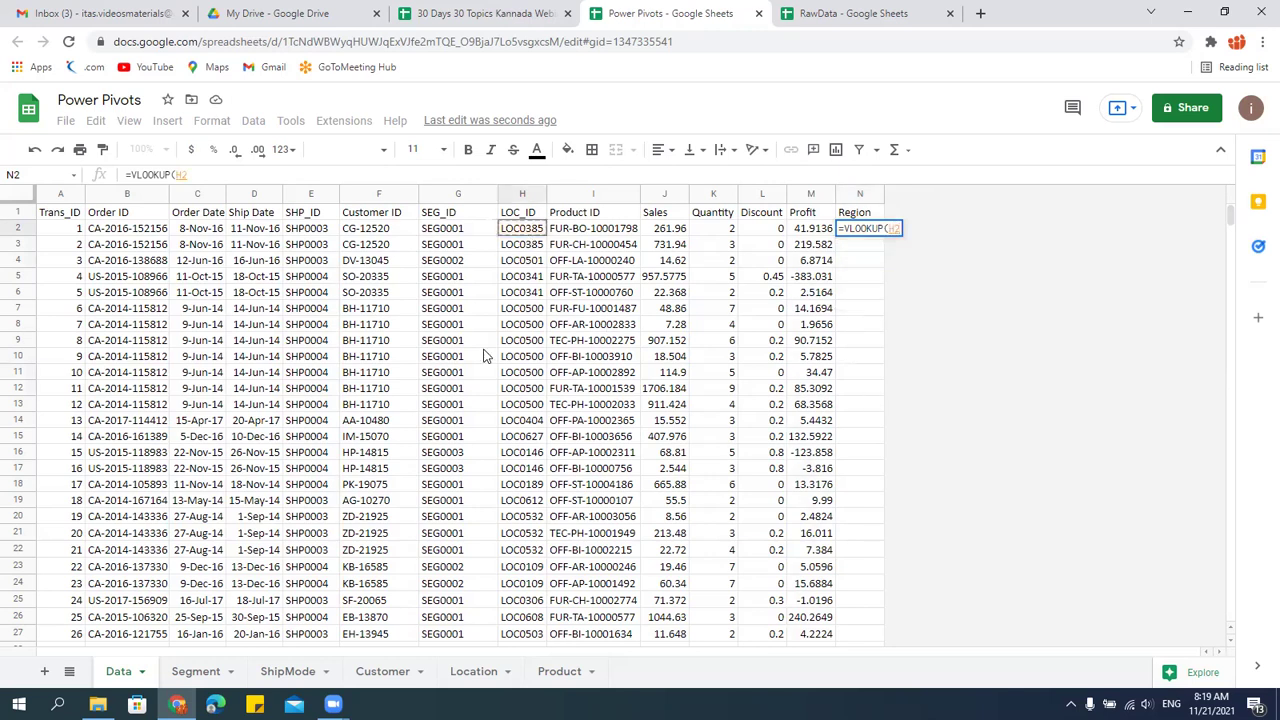
type(",")
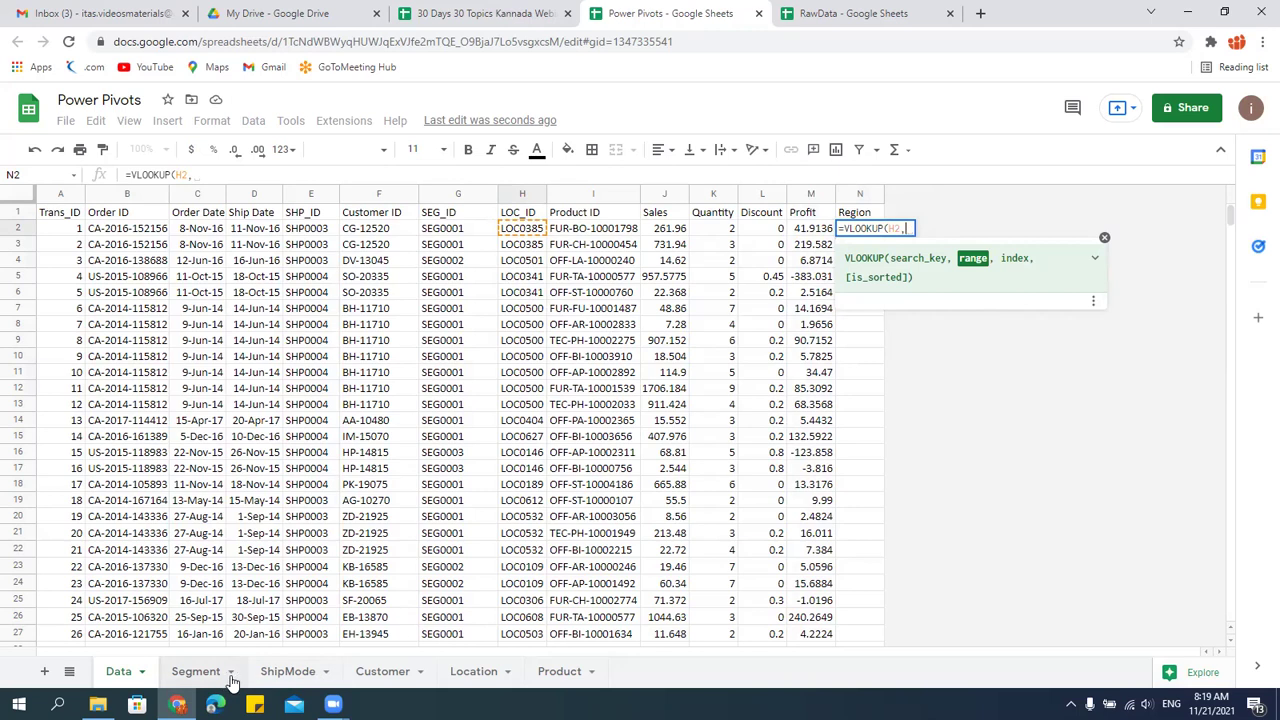
left_click(465, 673)
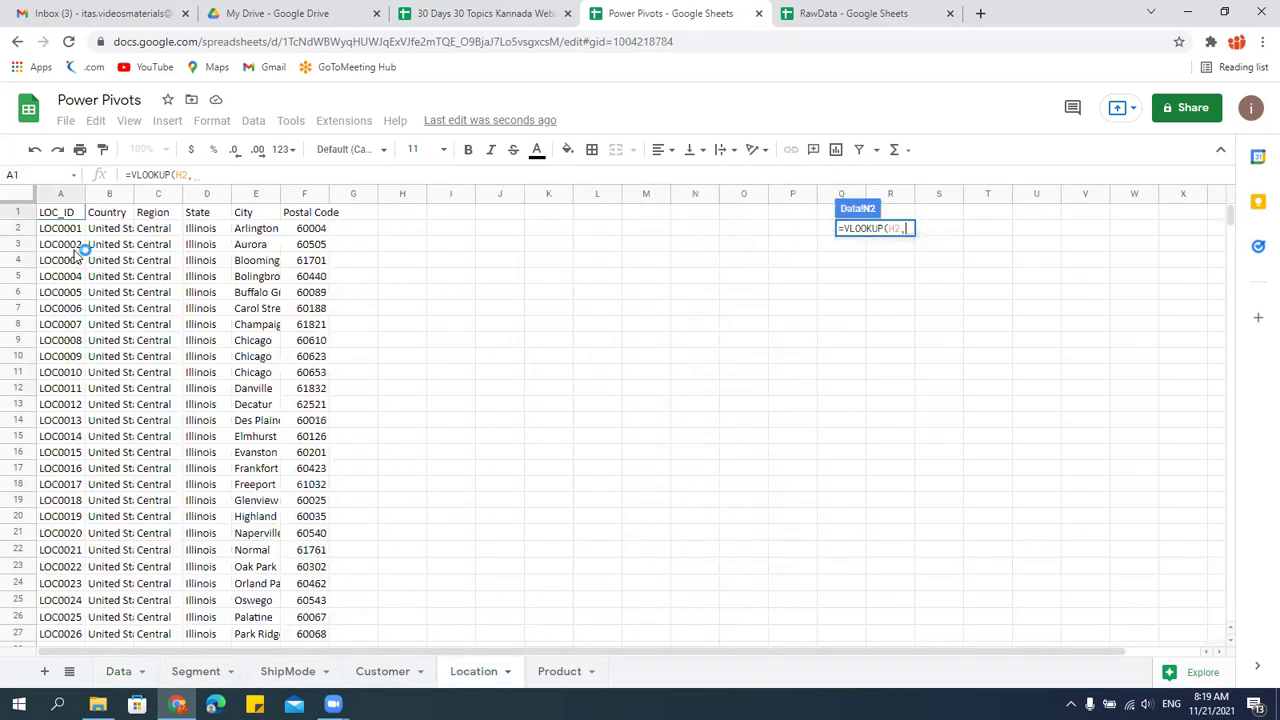
left_click_drag(62, 212, 318, 468)
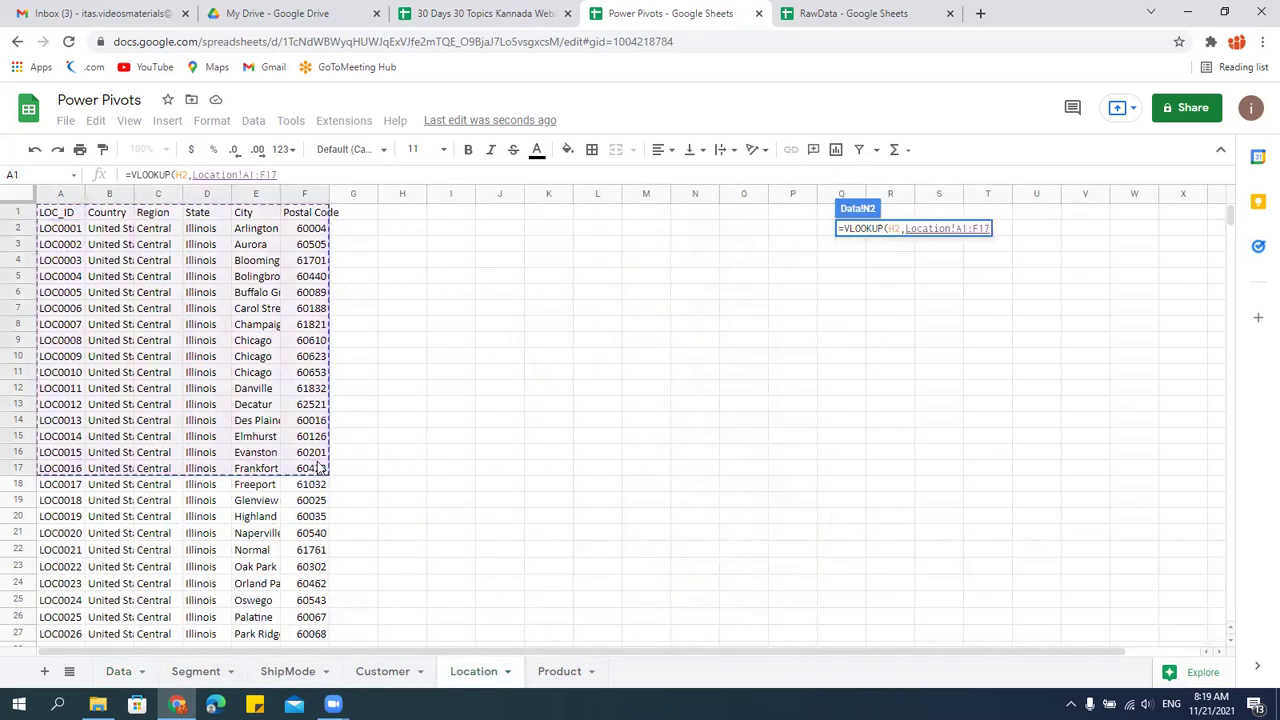
key("ctrl+shift+Down")
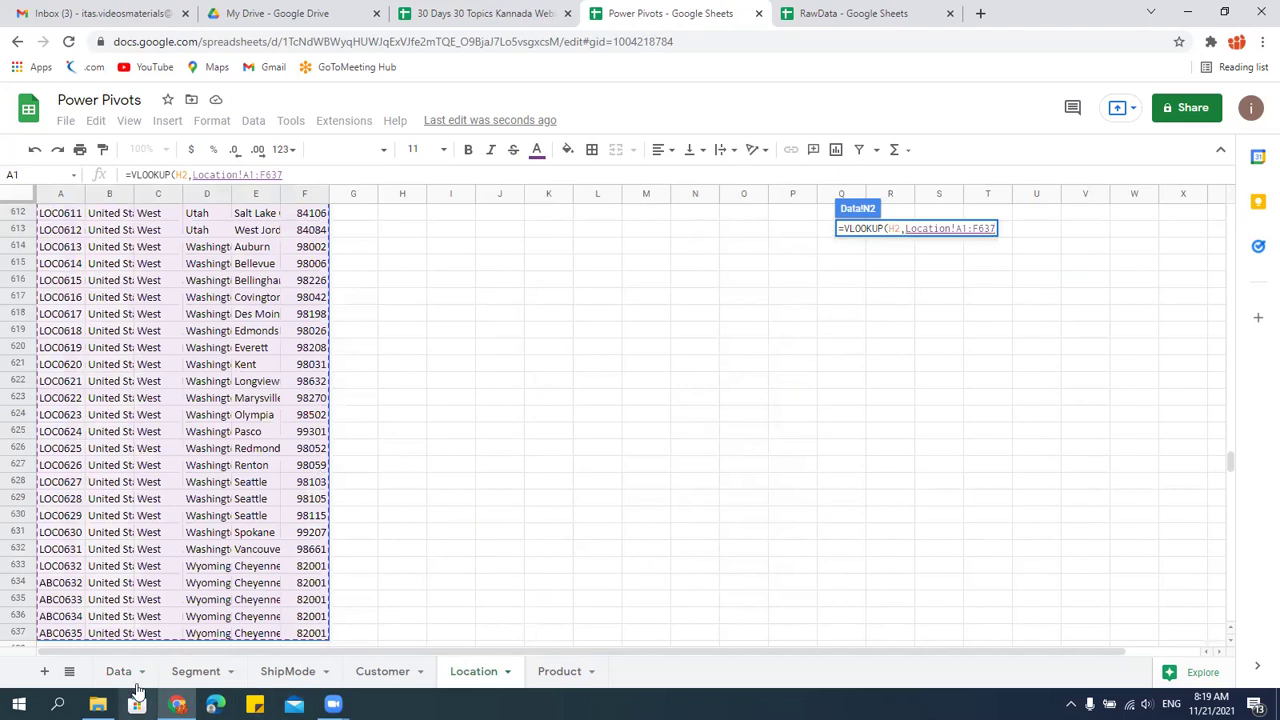
type(",")
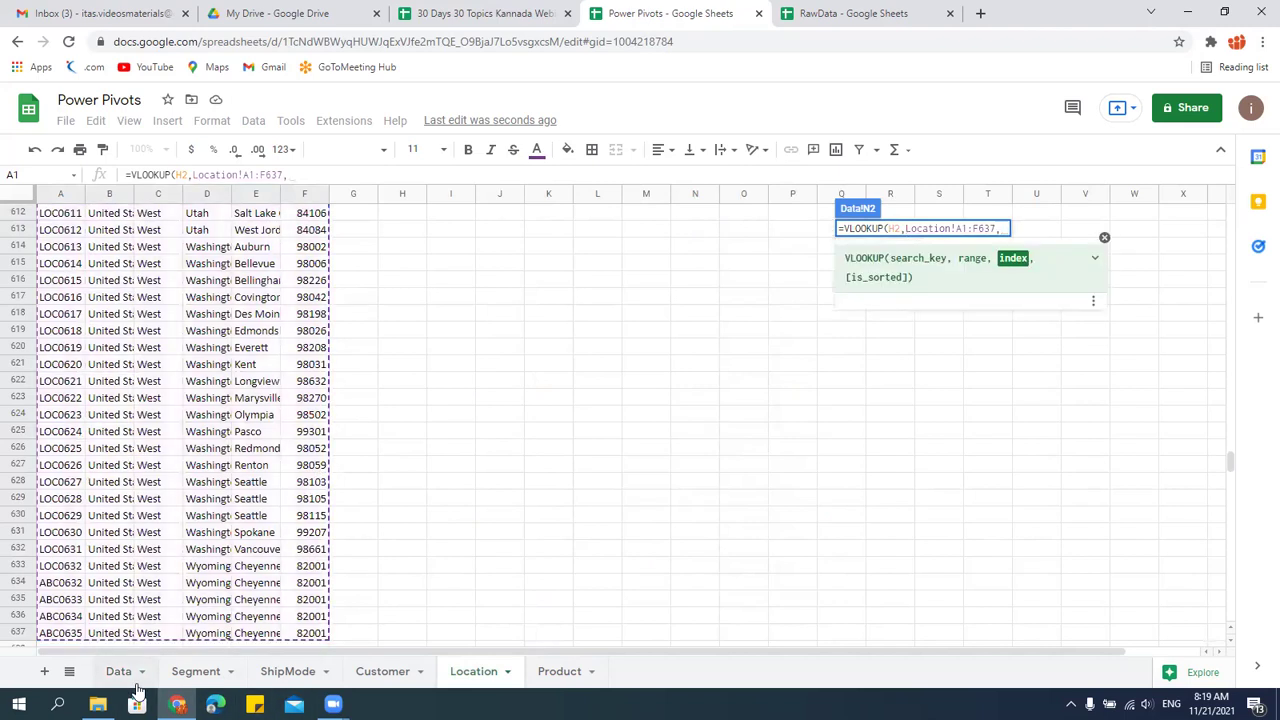
scroll(296, 335, "up", 10)
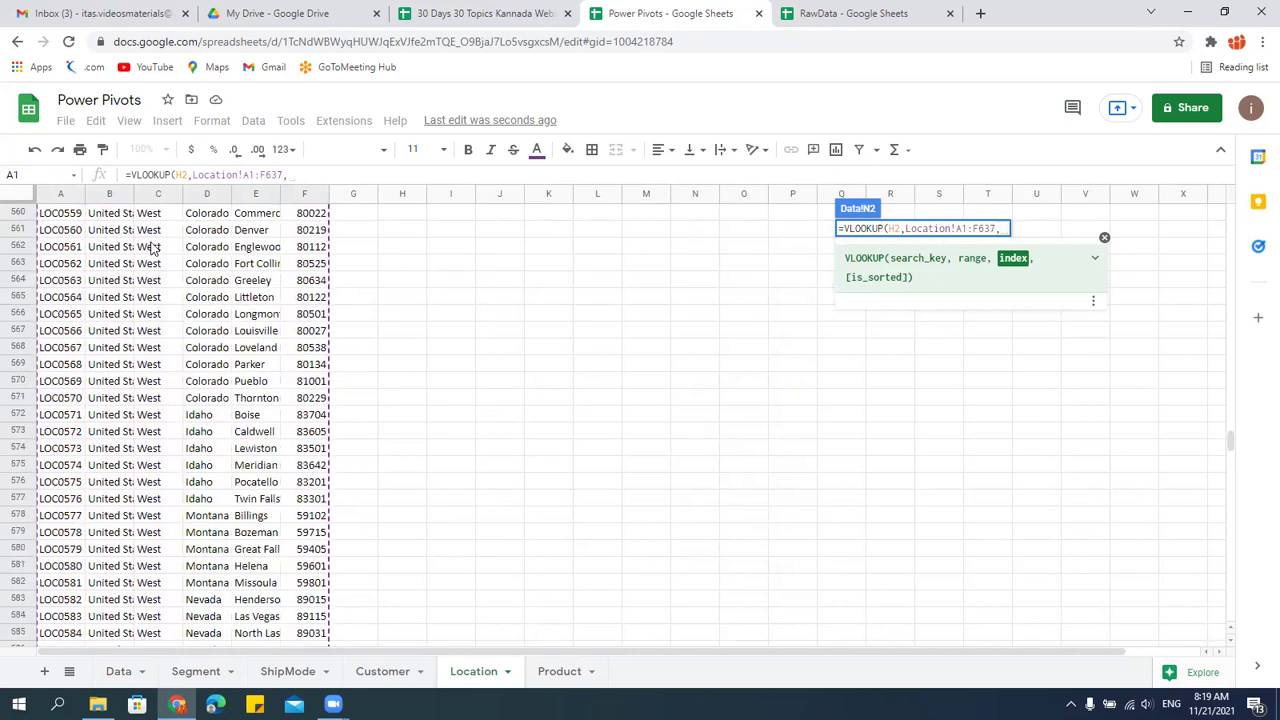
type("3,0")
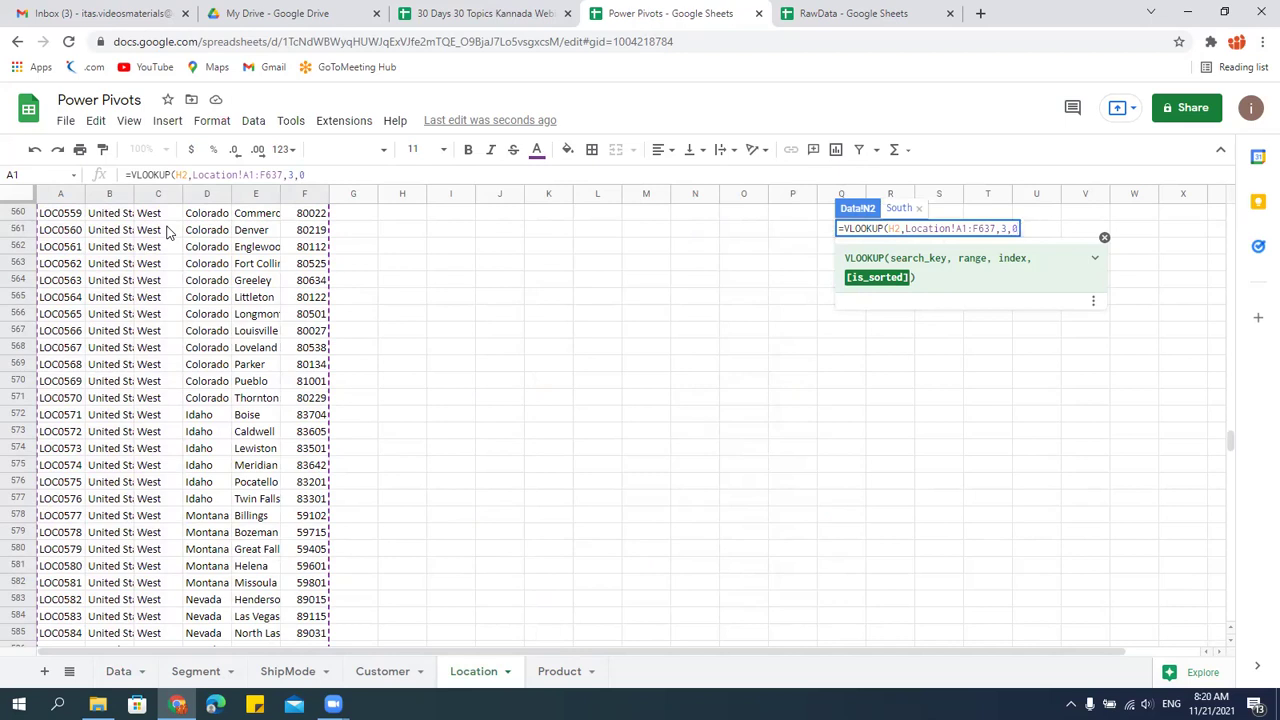
type(")")
key("Return")
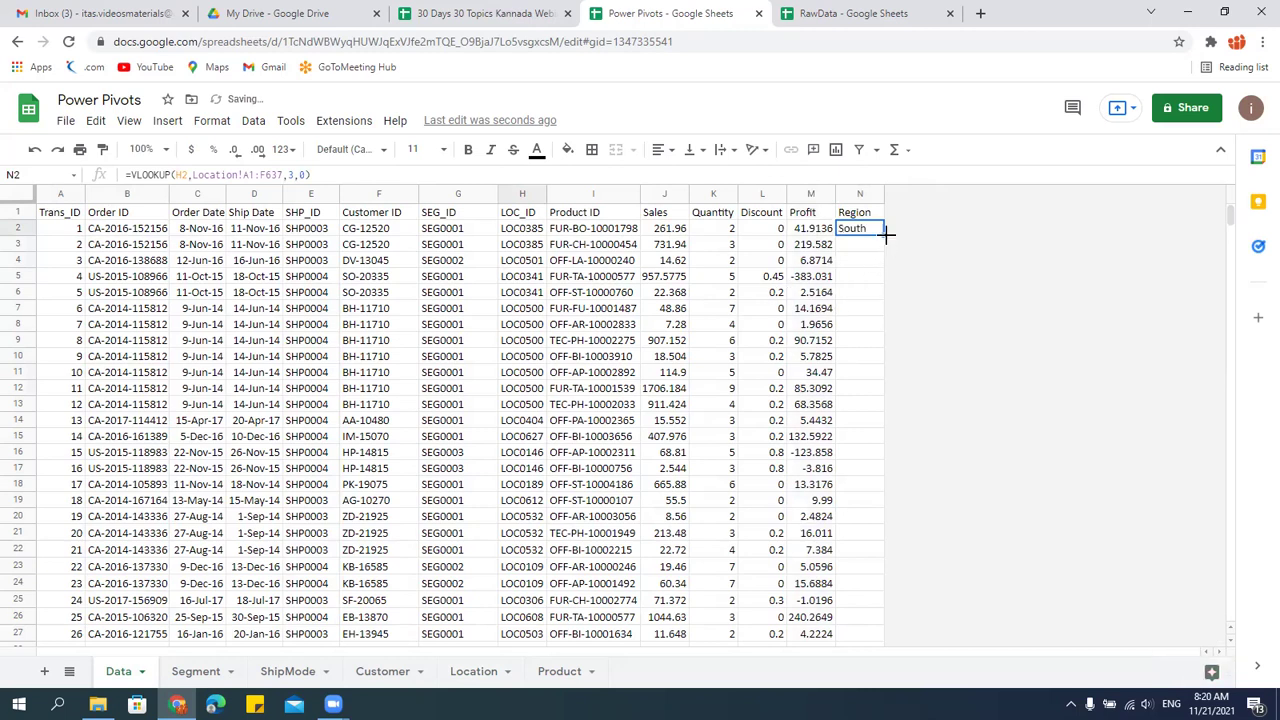
left_click(308, 233)
left_click(528, 234)
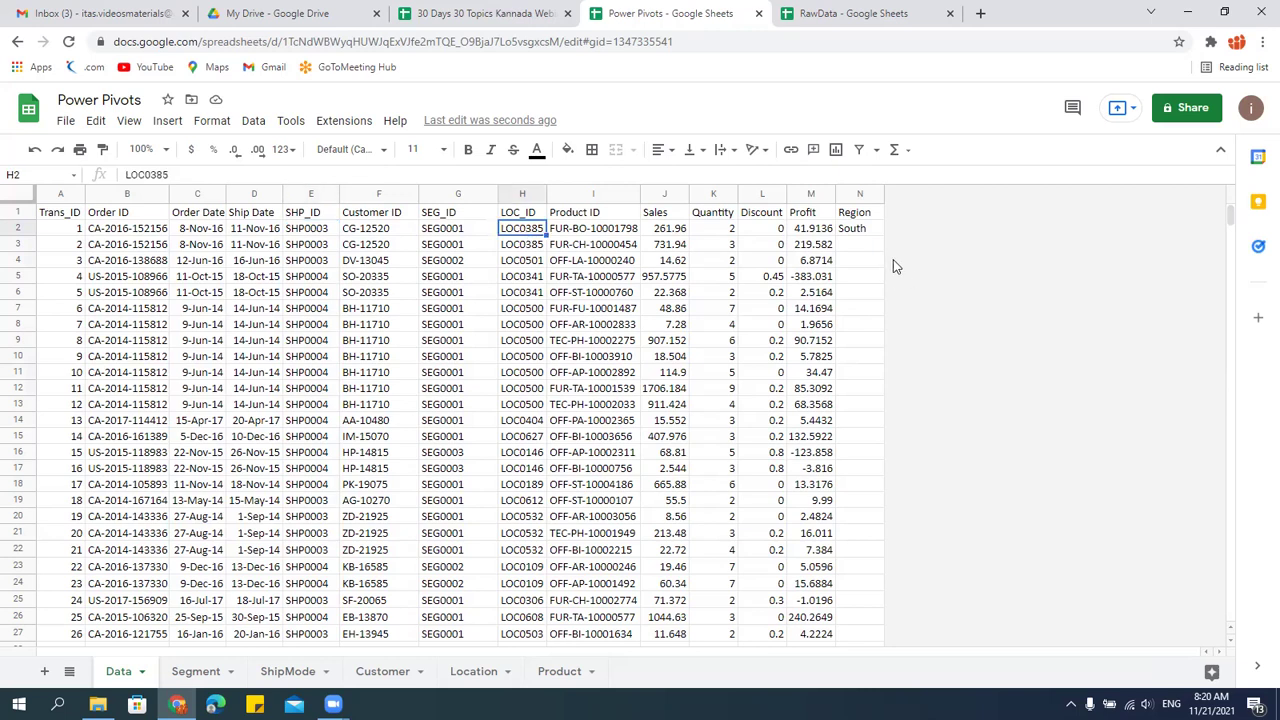
left_click(874, 237)
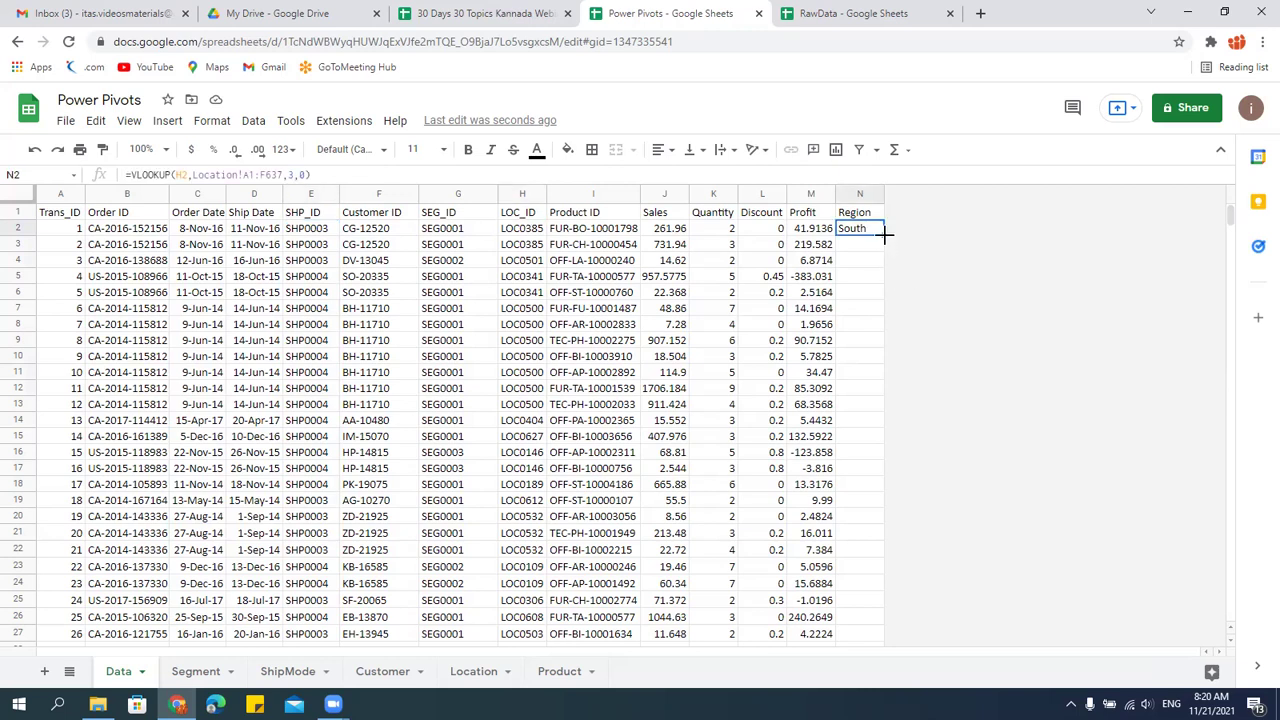
left_click_drag(884, 234, 871, 327)
key("Left")
key("Down")
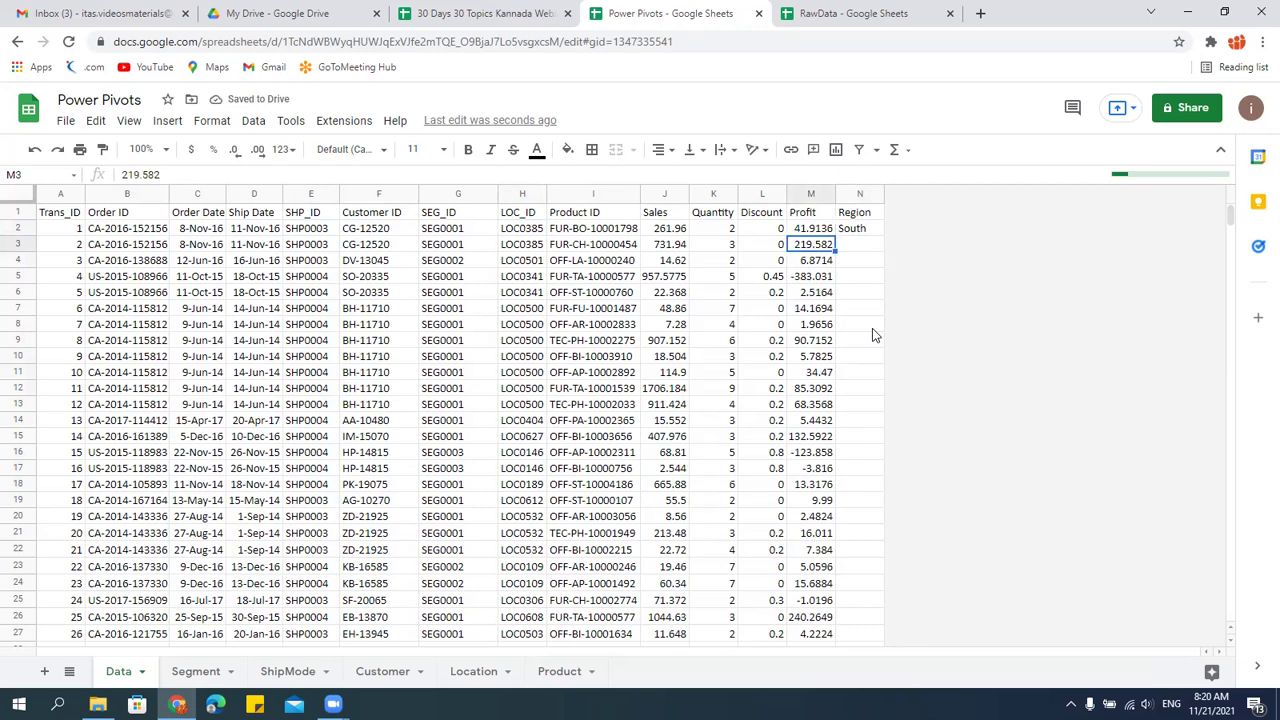
left_click(862, 247)
key("Down")
key("Down")
key("Down")
key("Down")
key("Down")
key("Down")
key("Down")
key("Down")
key("Down")
key("Down")
key("Down")
key("Down")
key("Down")
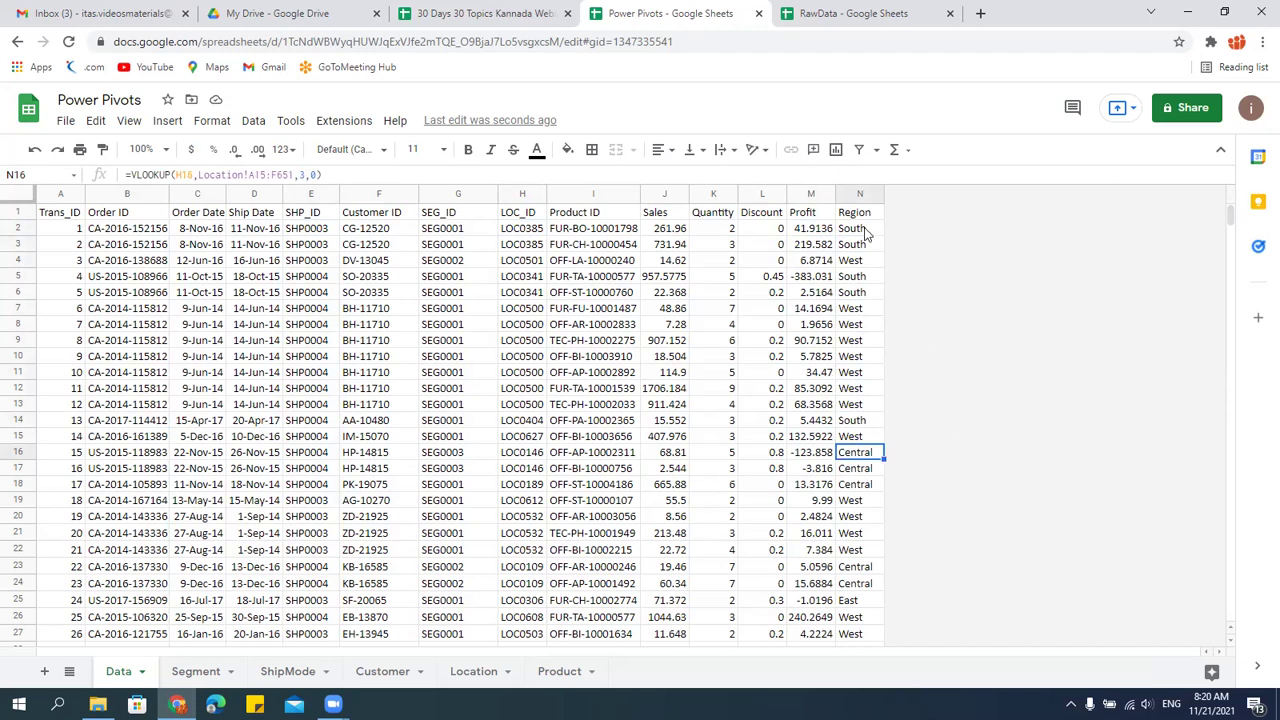
left_click_drag(868, 232, 862, 486)
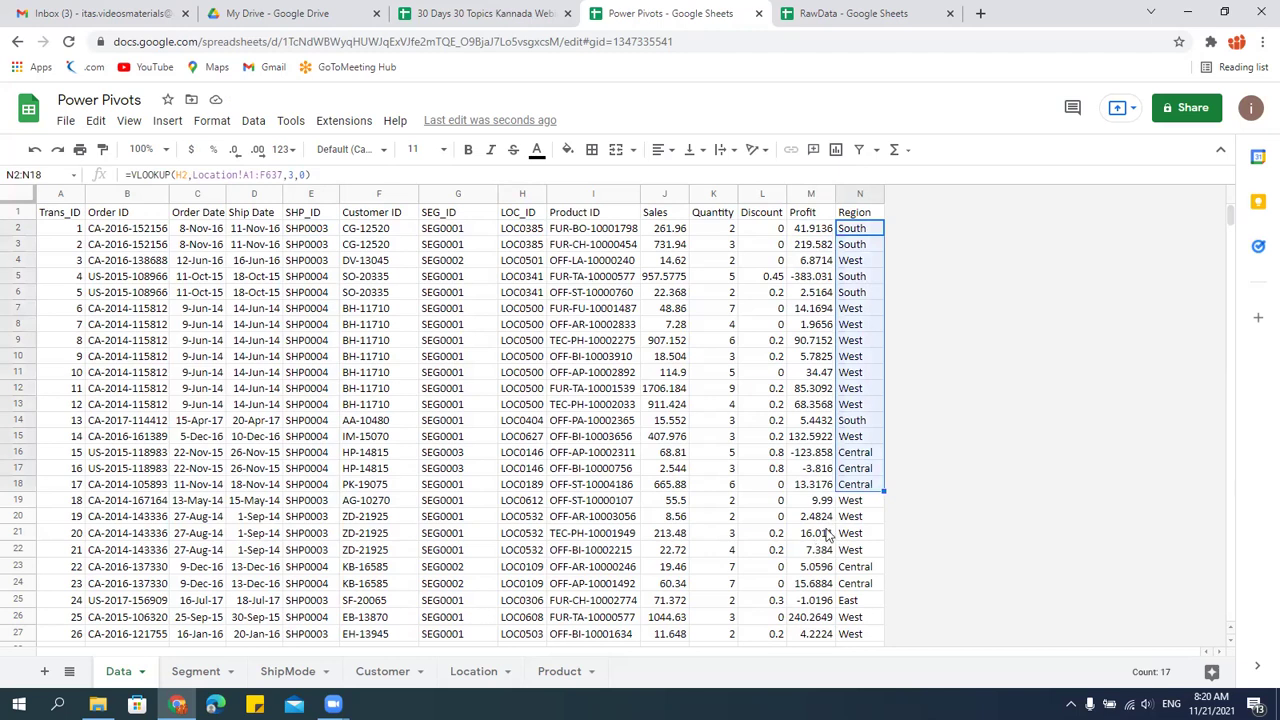
left_click(672, 374)
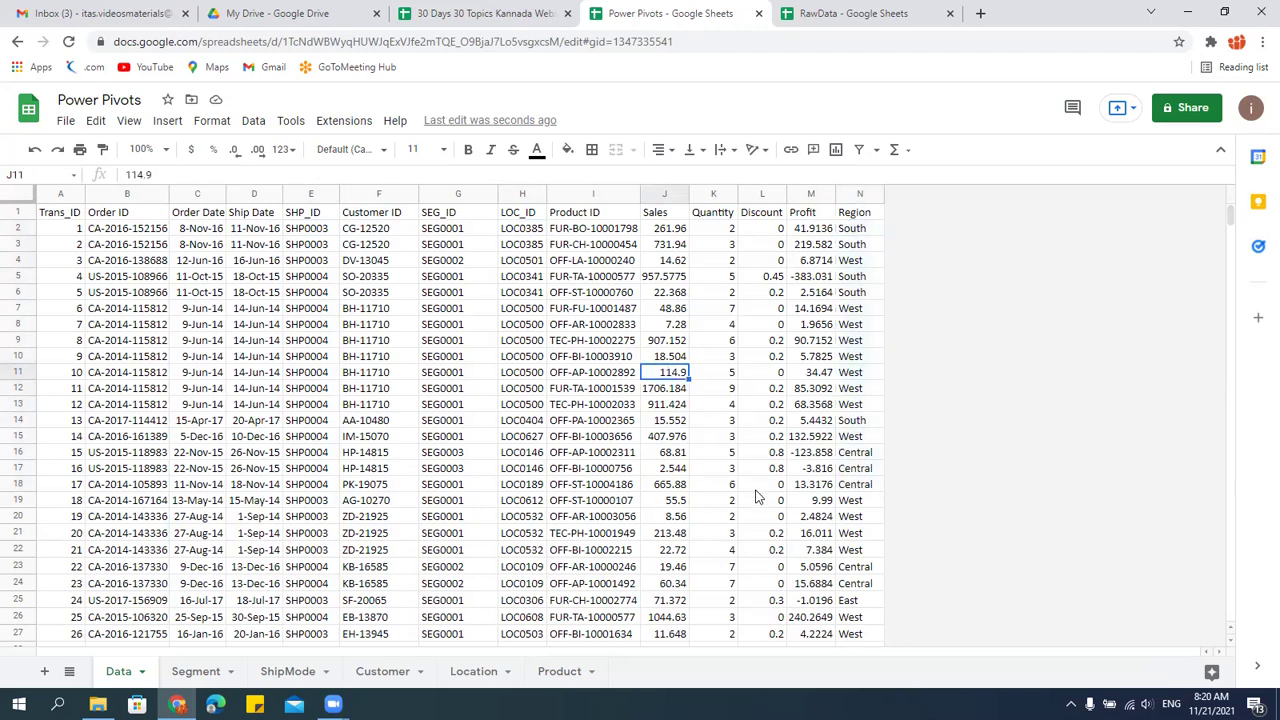
key("ctrl+Up")
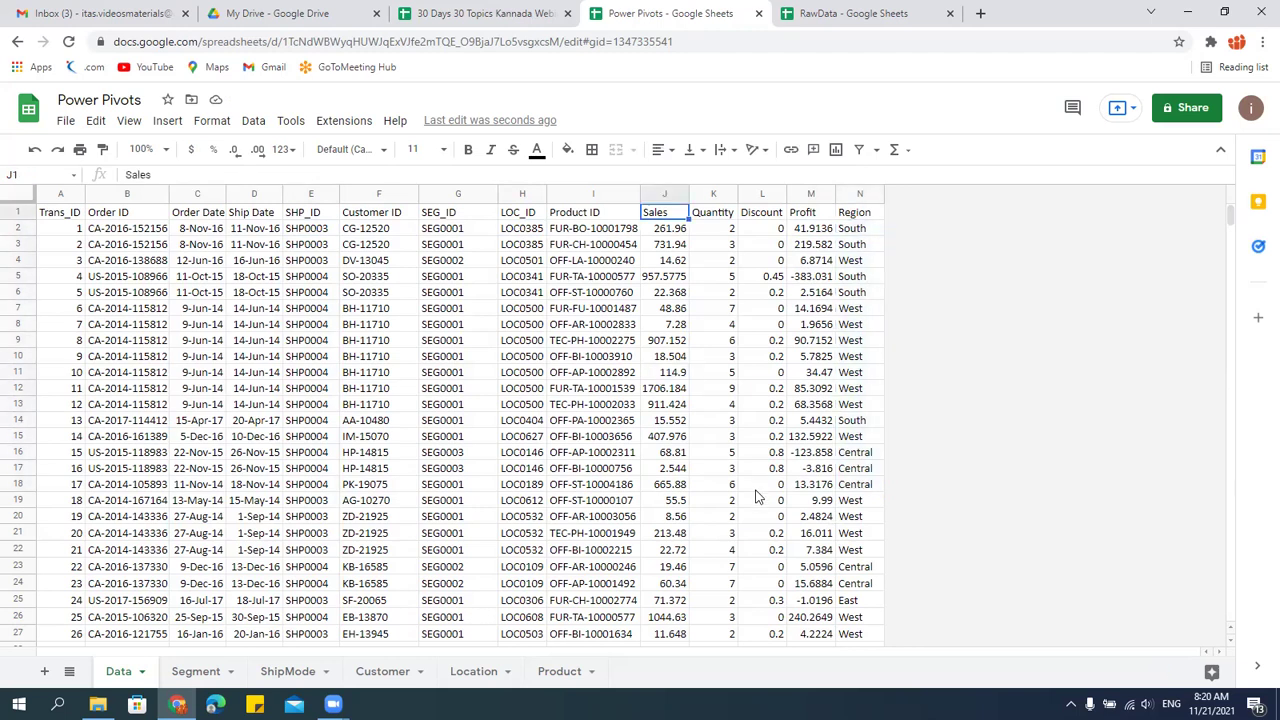
Insert a blank row above the Data table's header row.
left_click(20, 212)
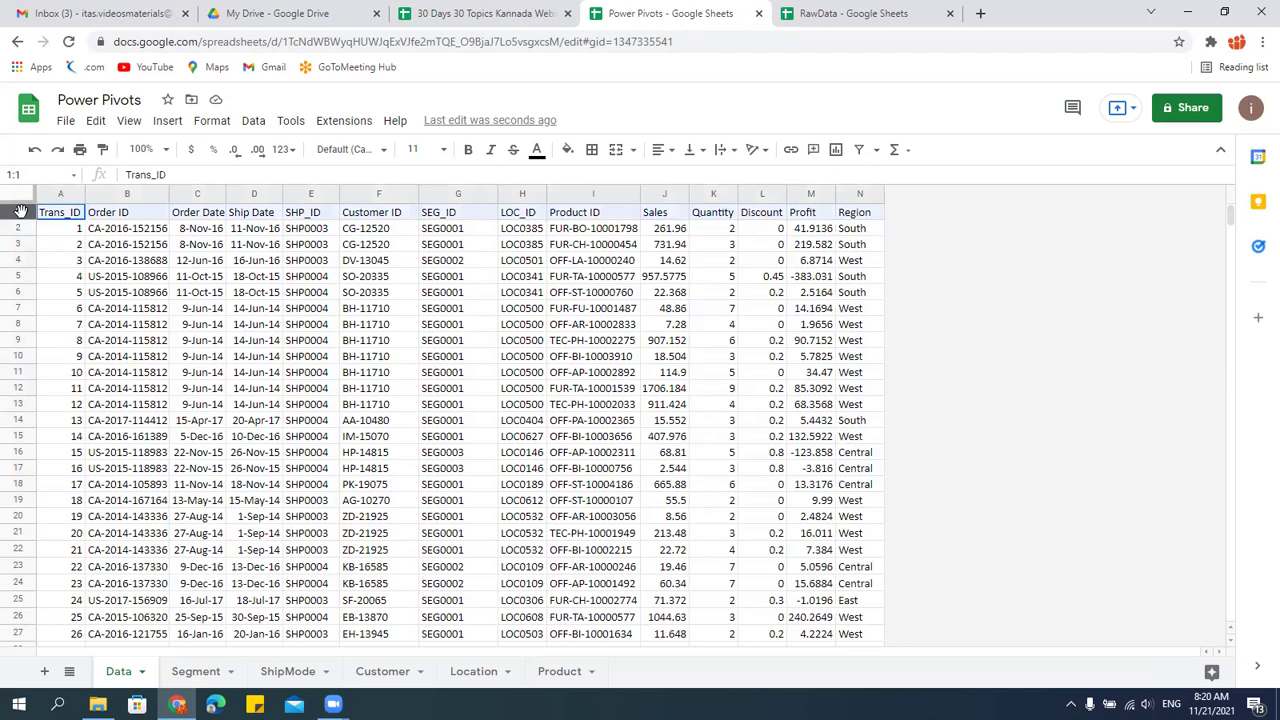
right_click(20, 212)
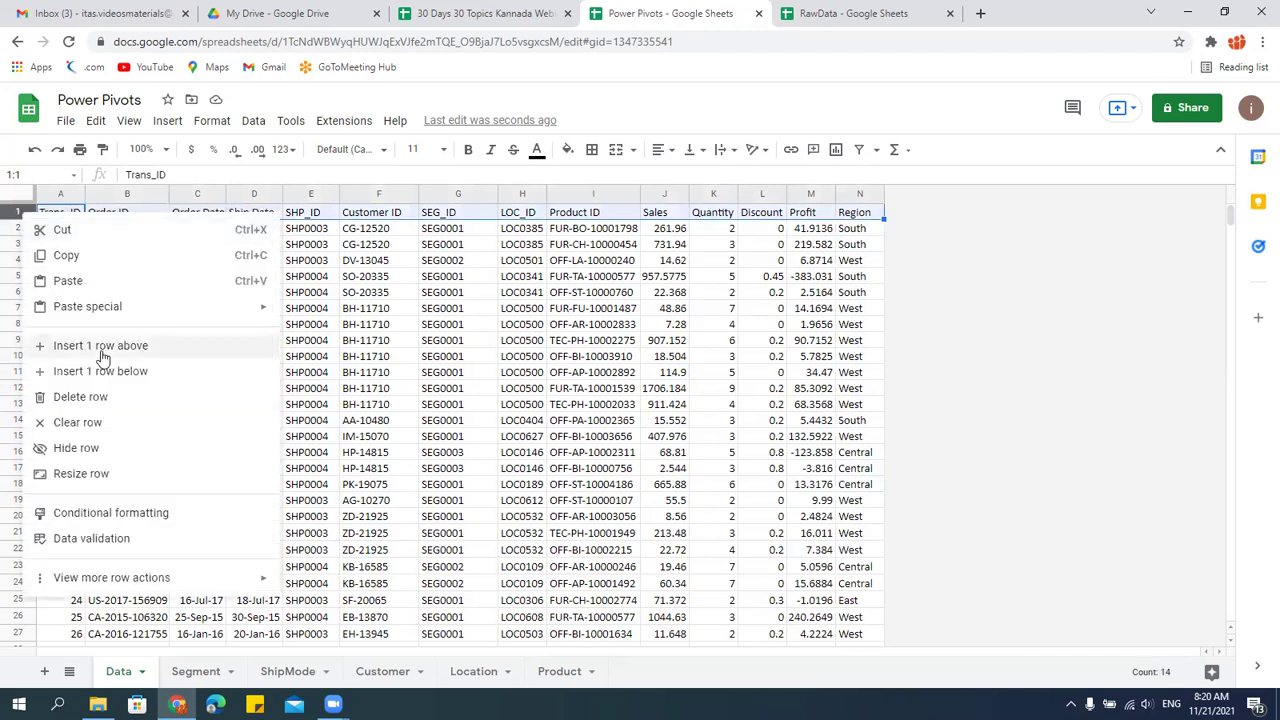
left_click(180, 352)
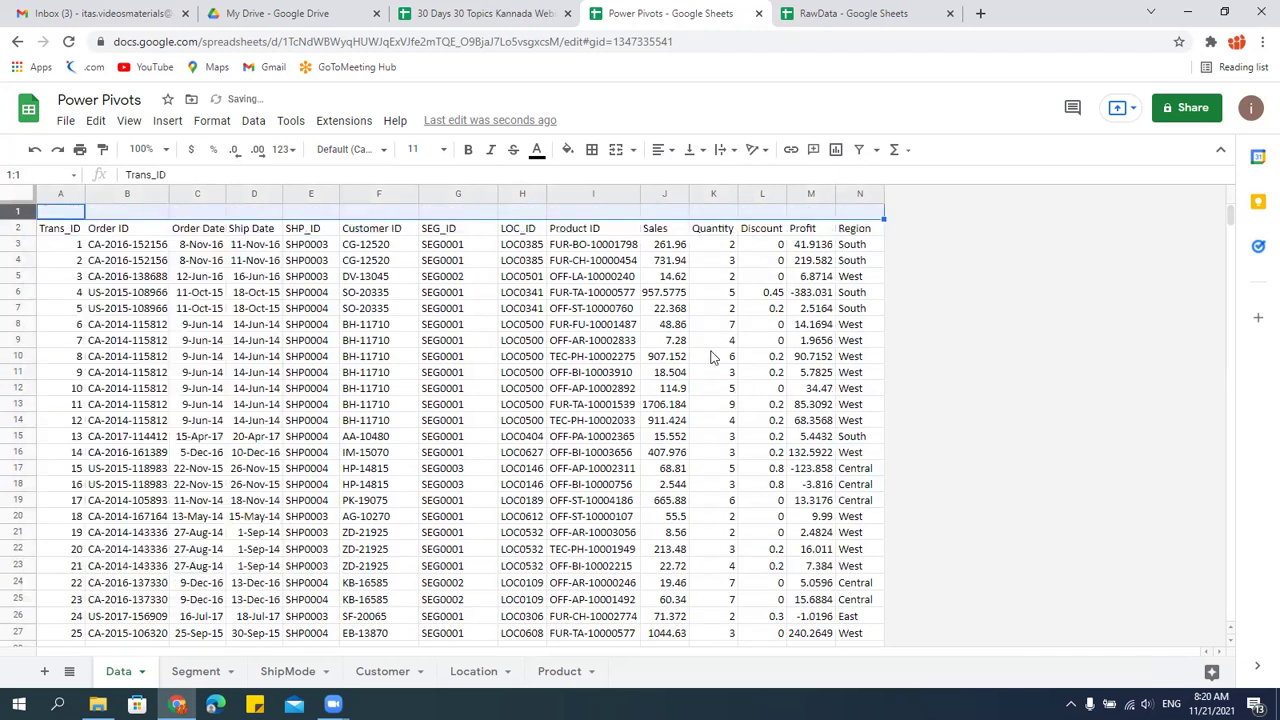
Enter =SUM(J3:J9996) in J1 to total Sales at 2297200.
left_click(660, 212)
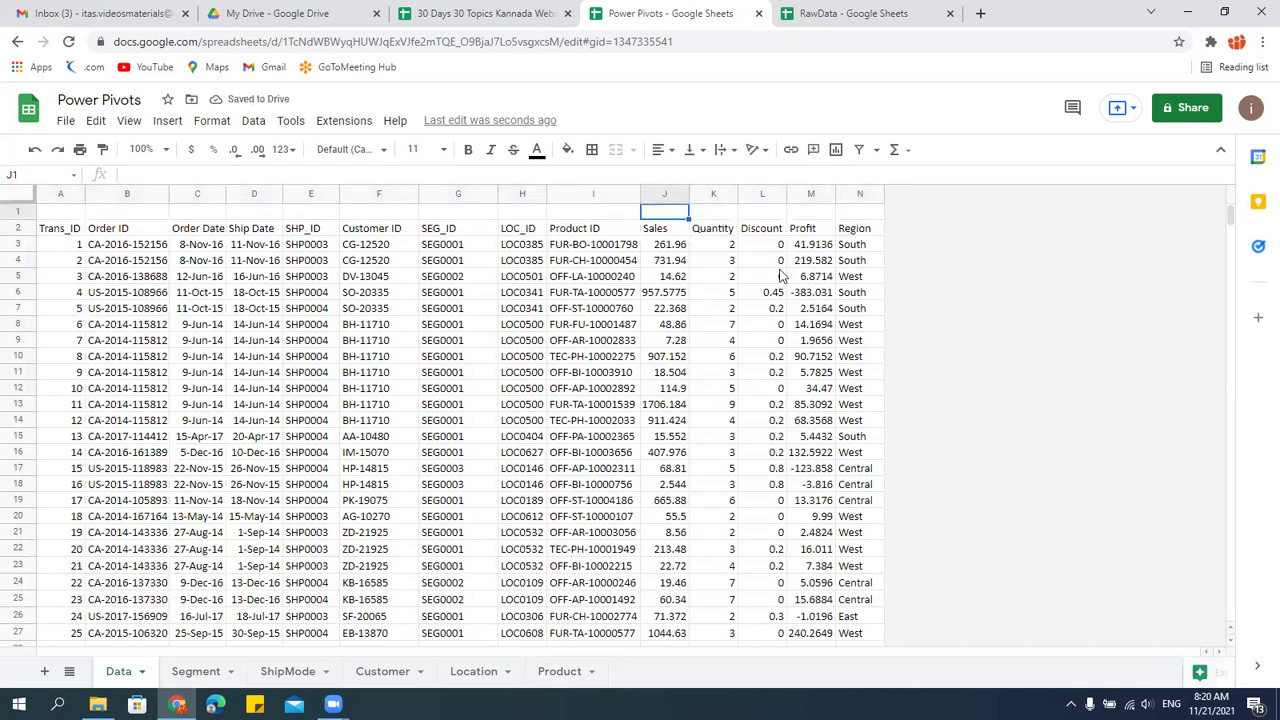
type("=")
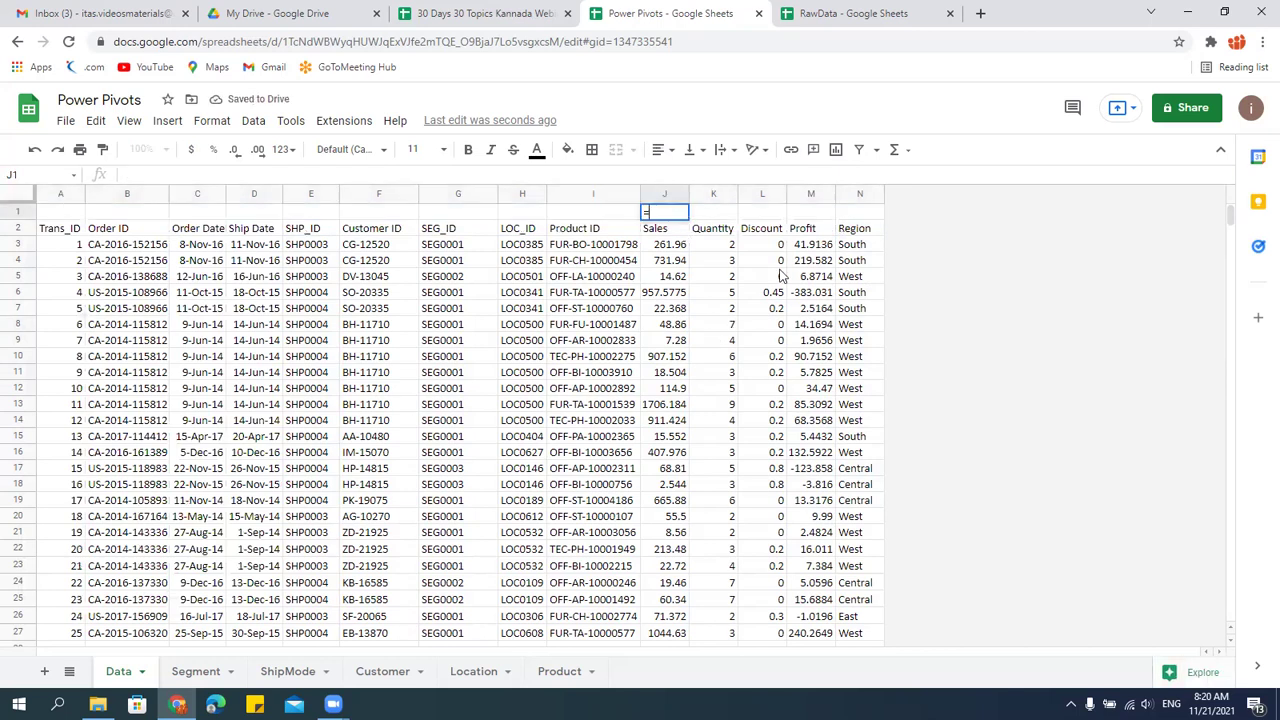
type("sum")
key("Return")
type("=")
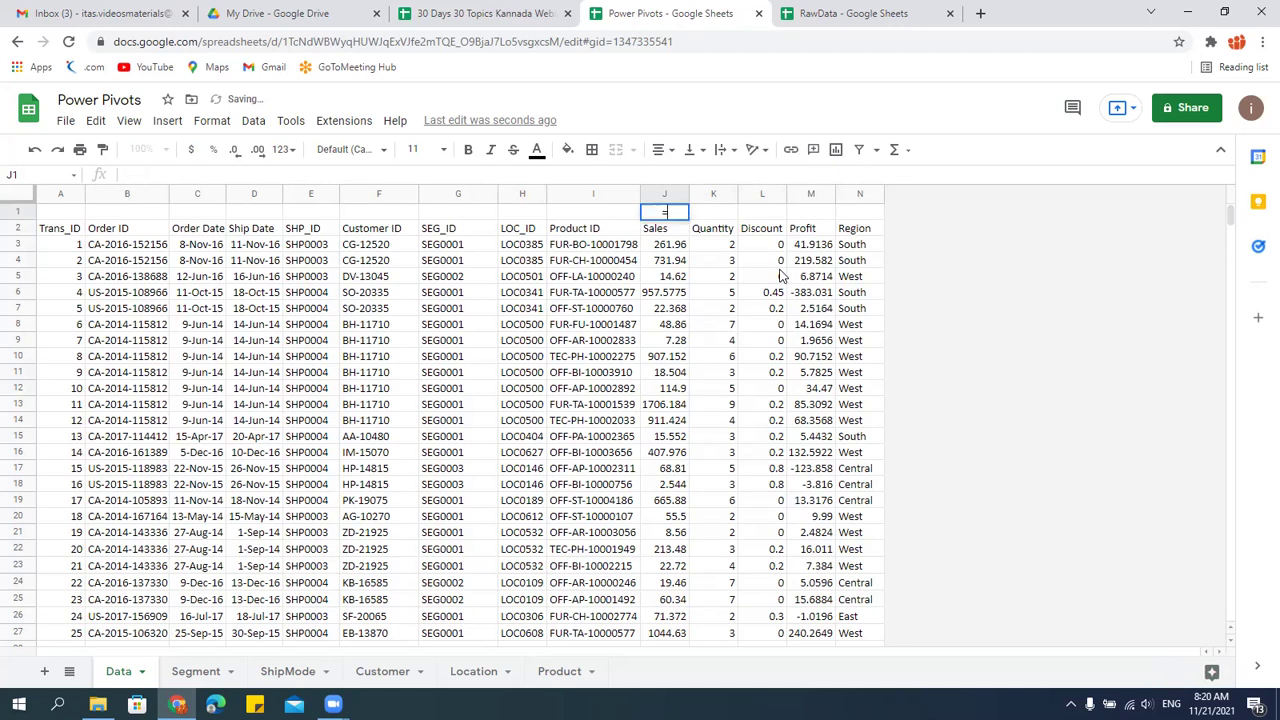
type("sum")
key("Tab")
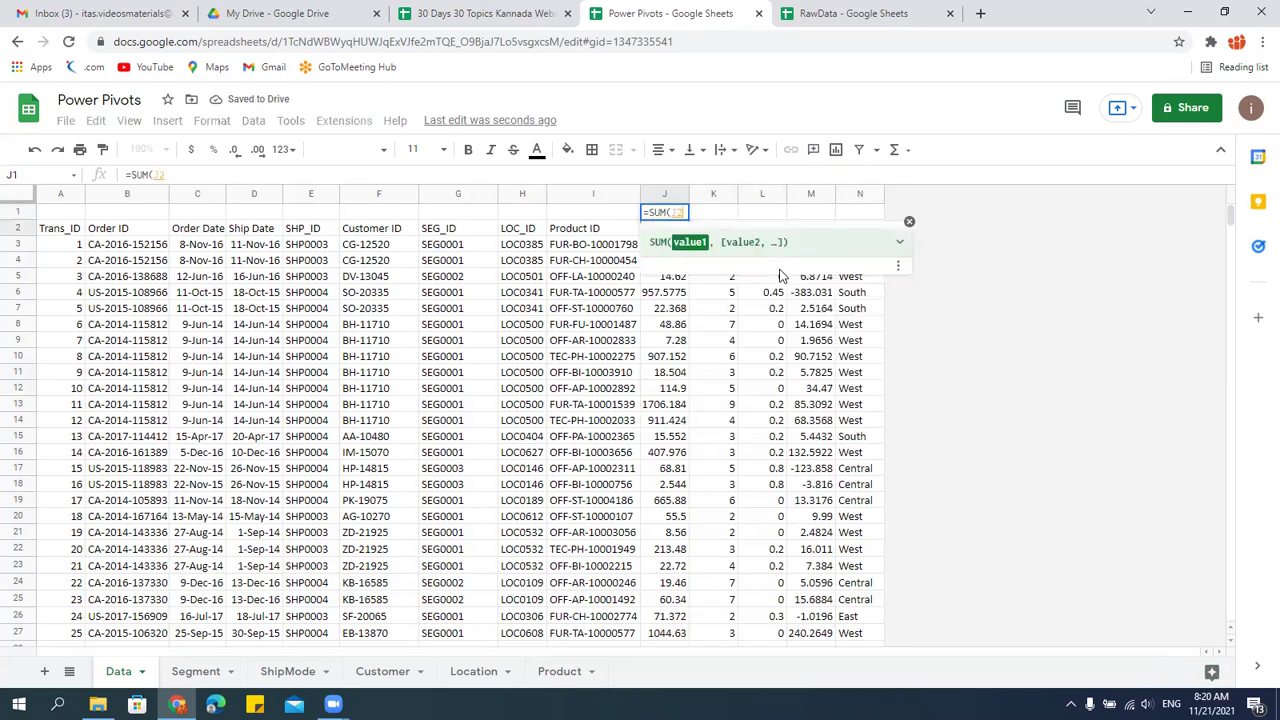
key("Down")
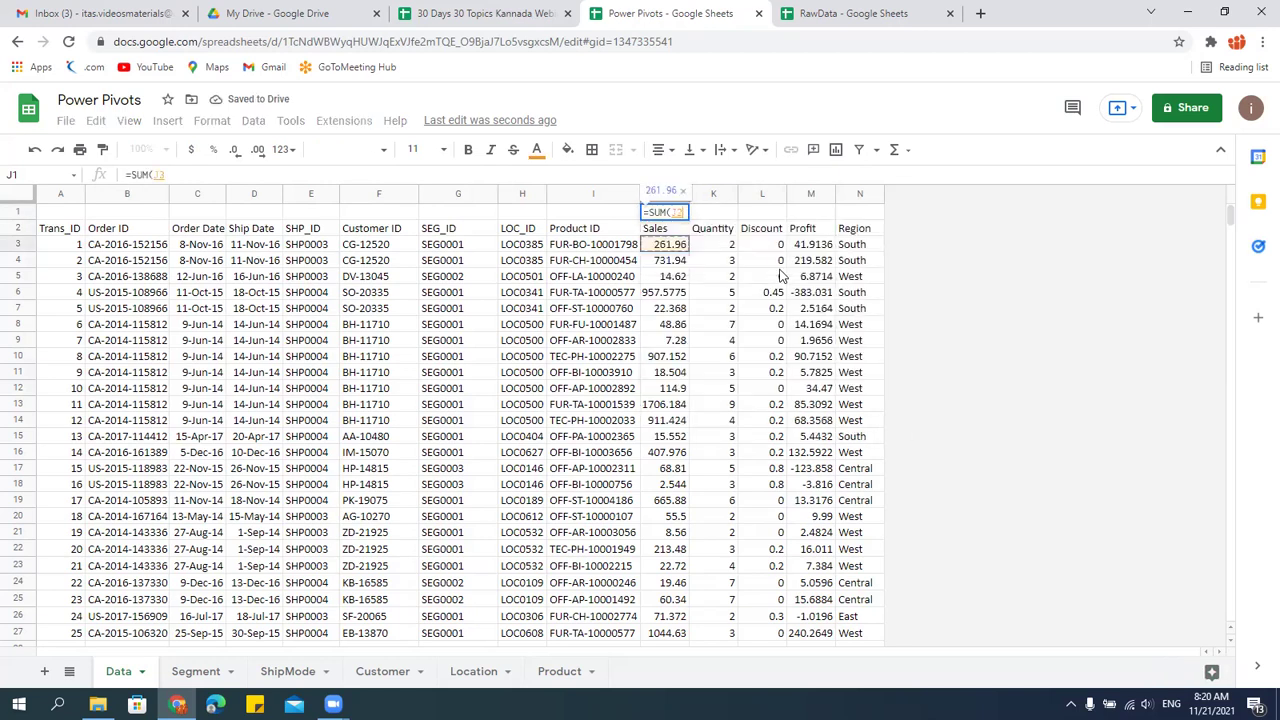
key("ctrl+shift+Down")
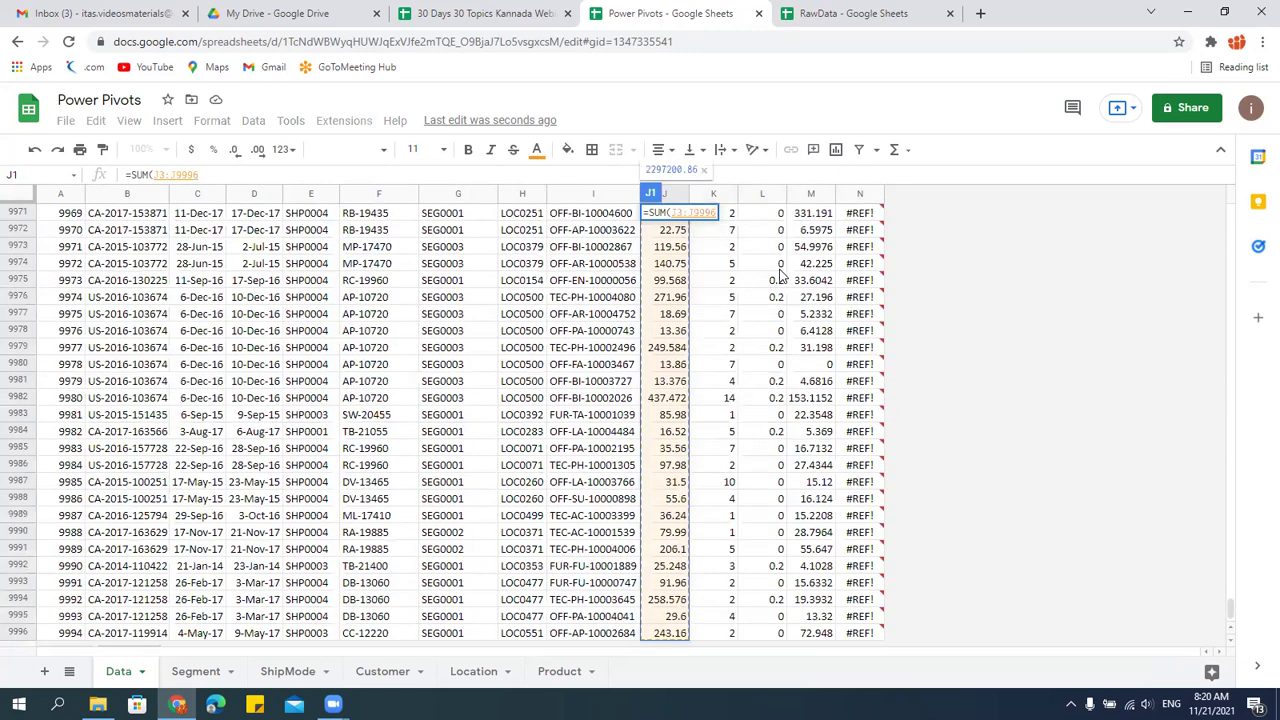
key("Return")
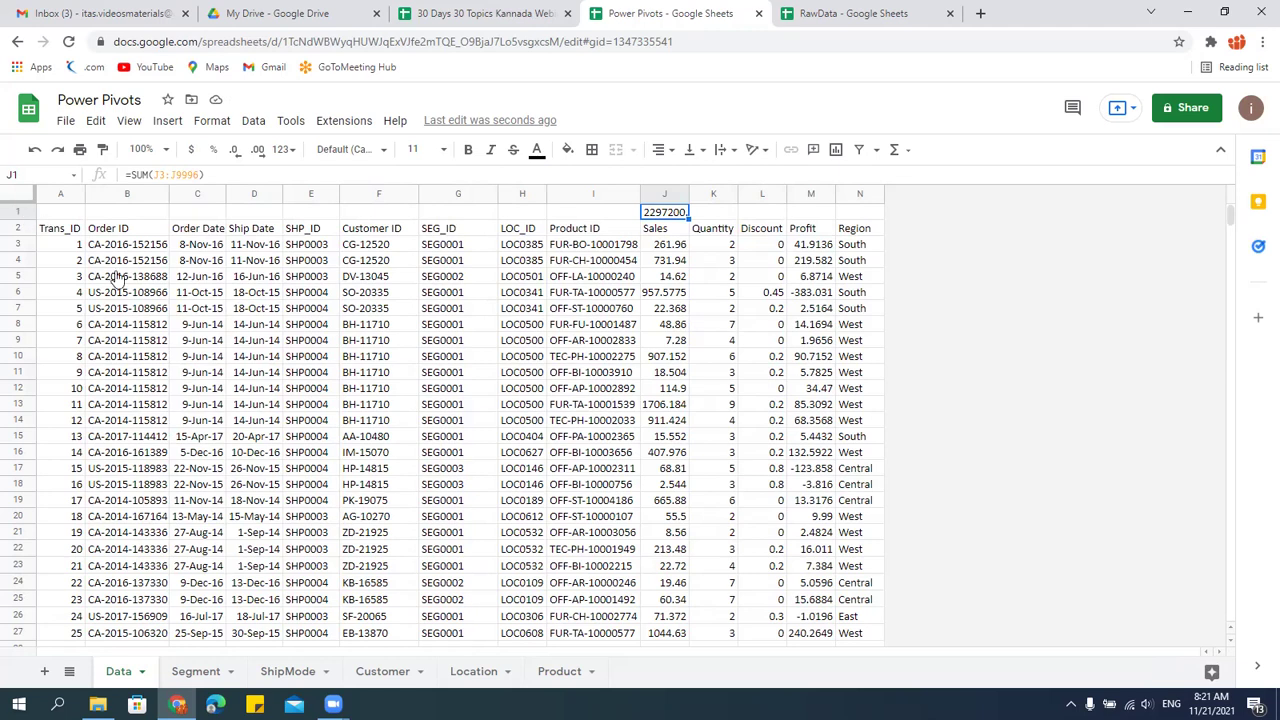
Insert two more rows at the top and label I3 'Sum' and I2 'Average'.
right_click(16, 210)
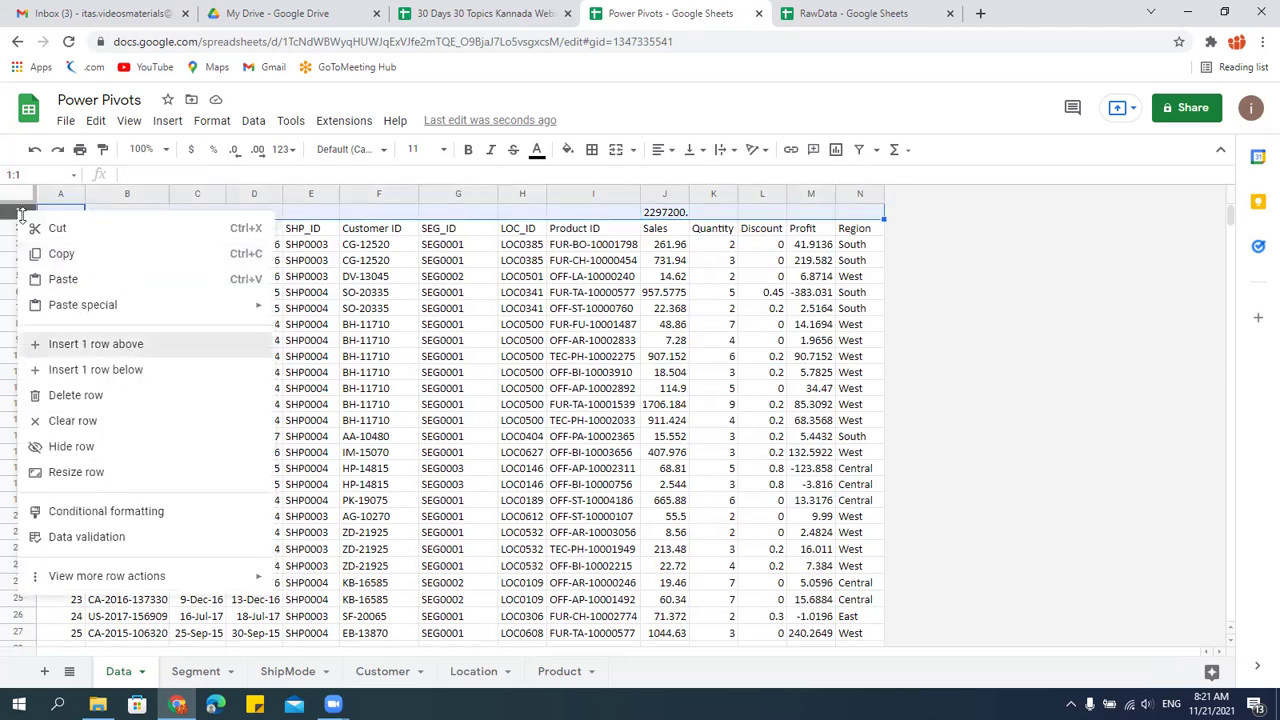
left_click(125, 347)
right_click(20, 214)
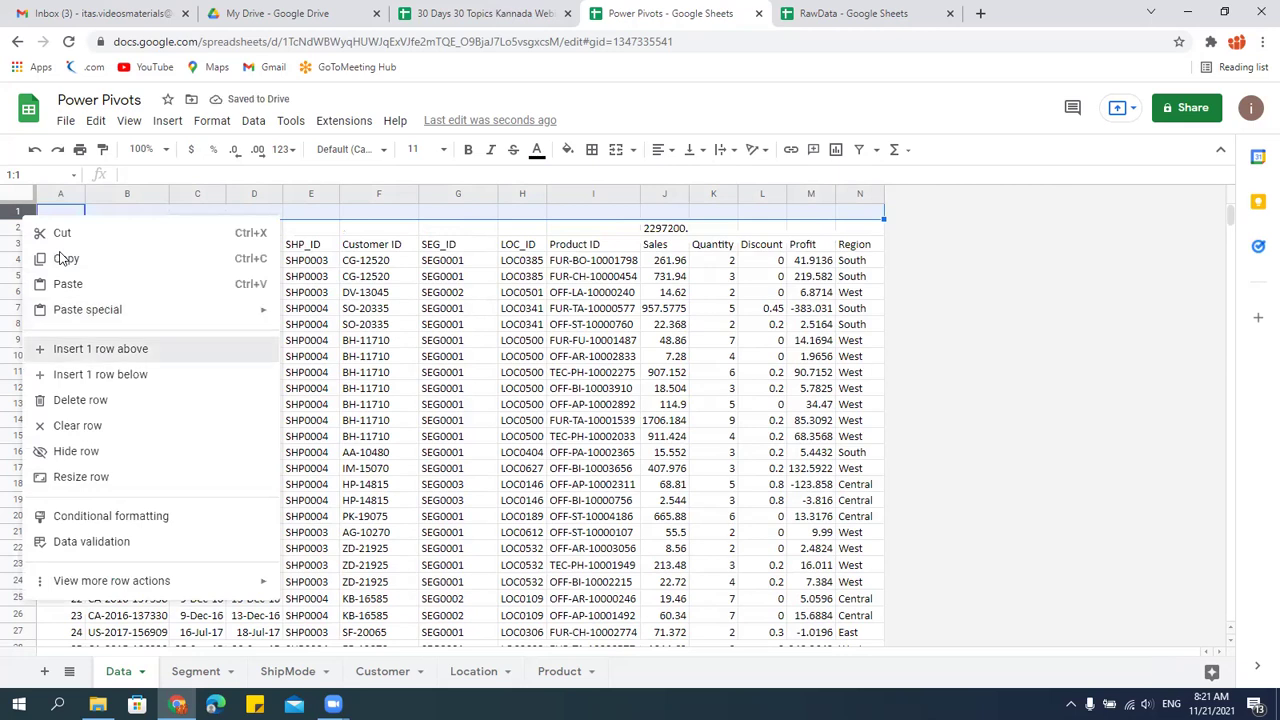
left_click(103, 350)
left_click(613, 246)
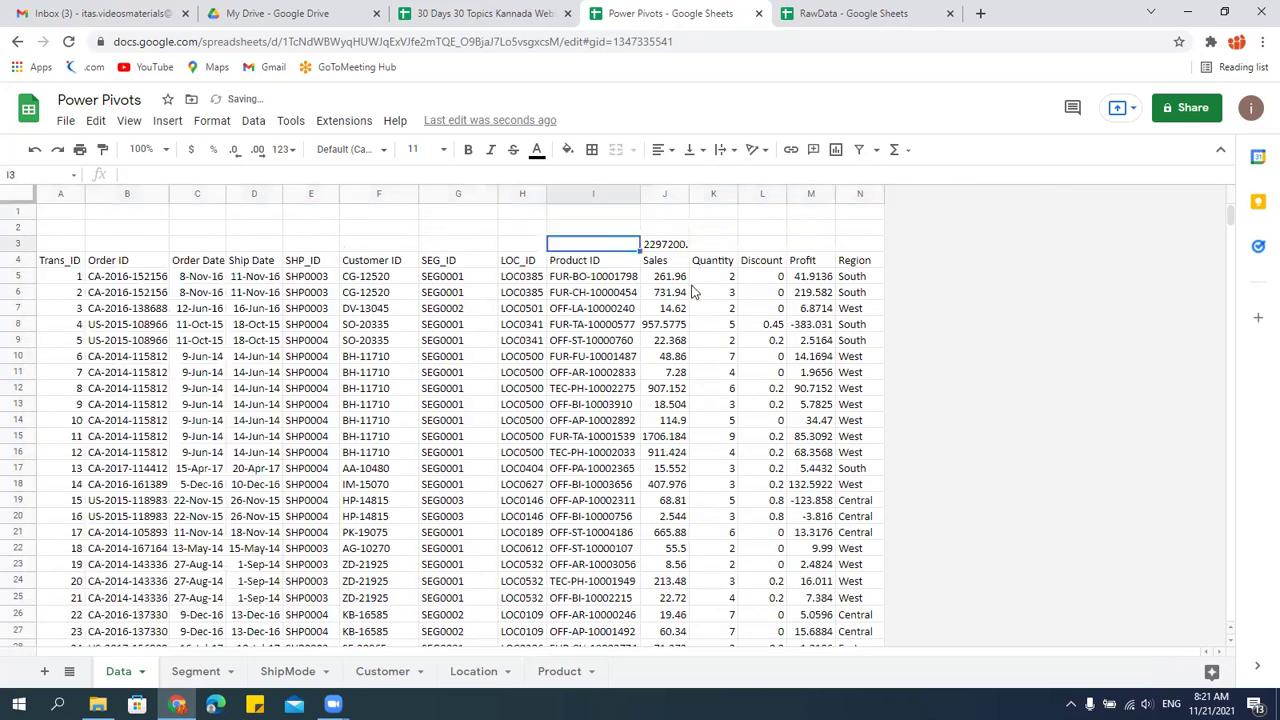
type("Sum")
key("Up")
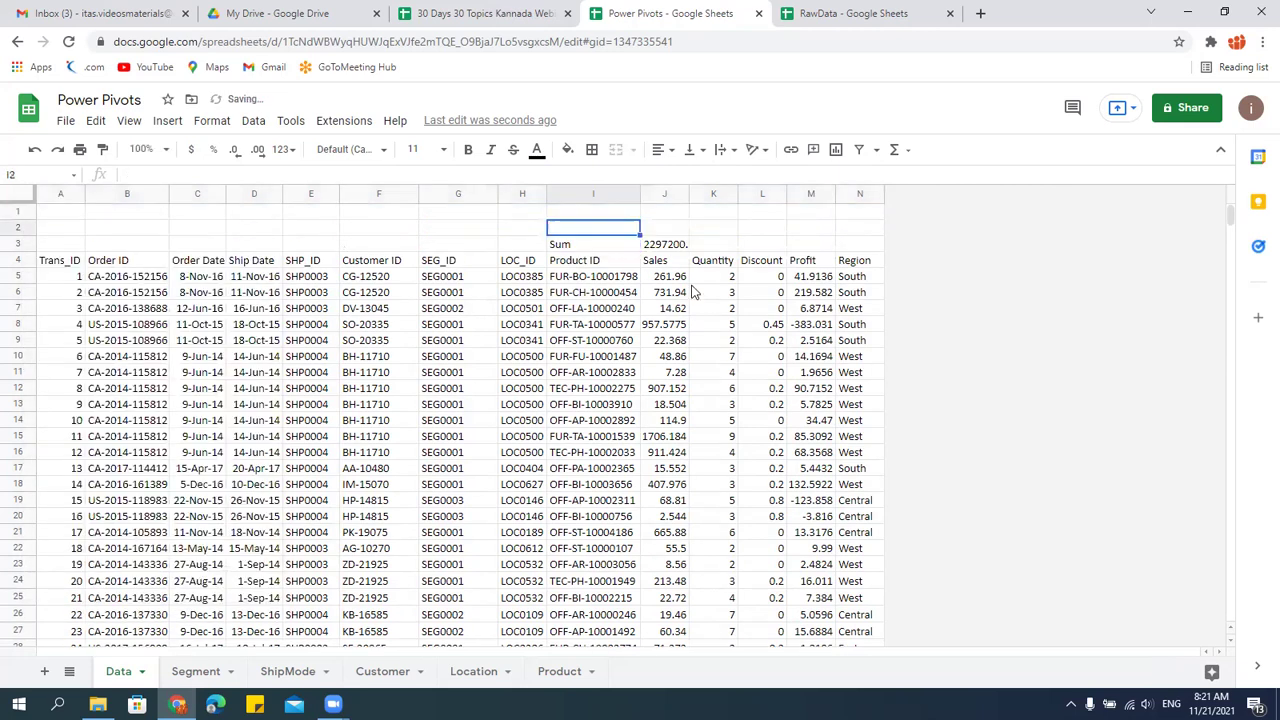
type("Average")
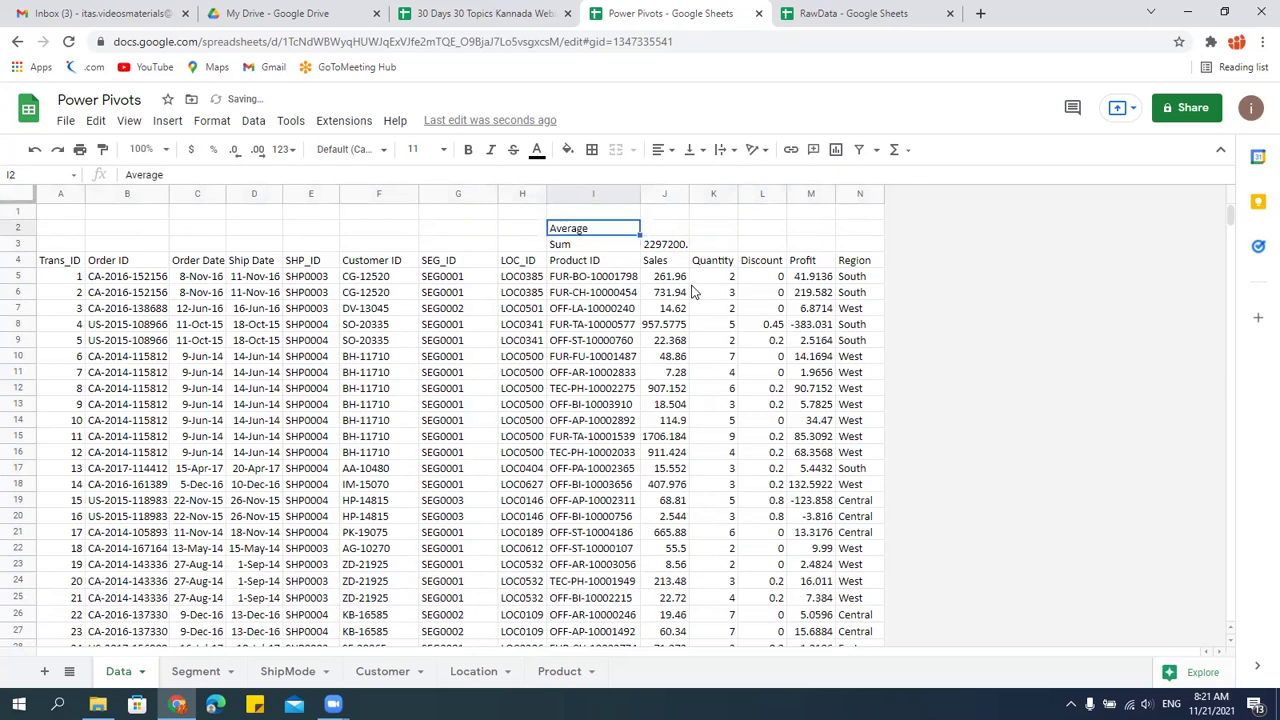
key("Tab")
Enter =AVERAGE(J5:J9998) in J2, returning 229.8580.
type("=avere")
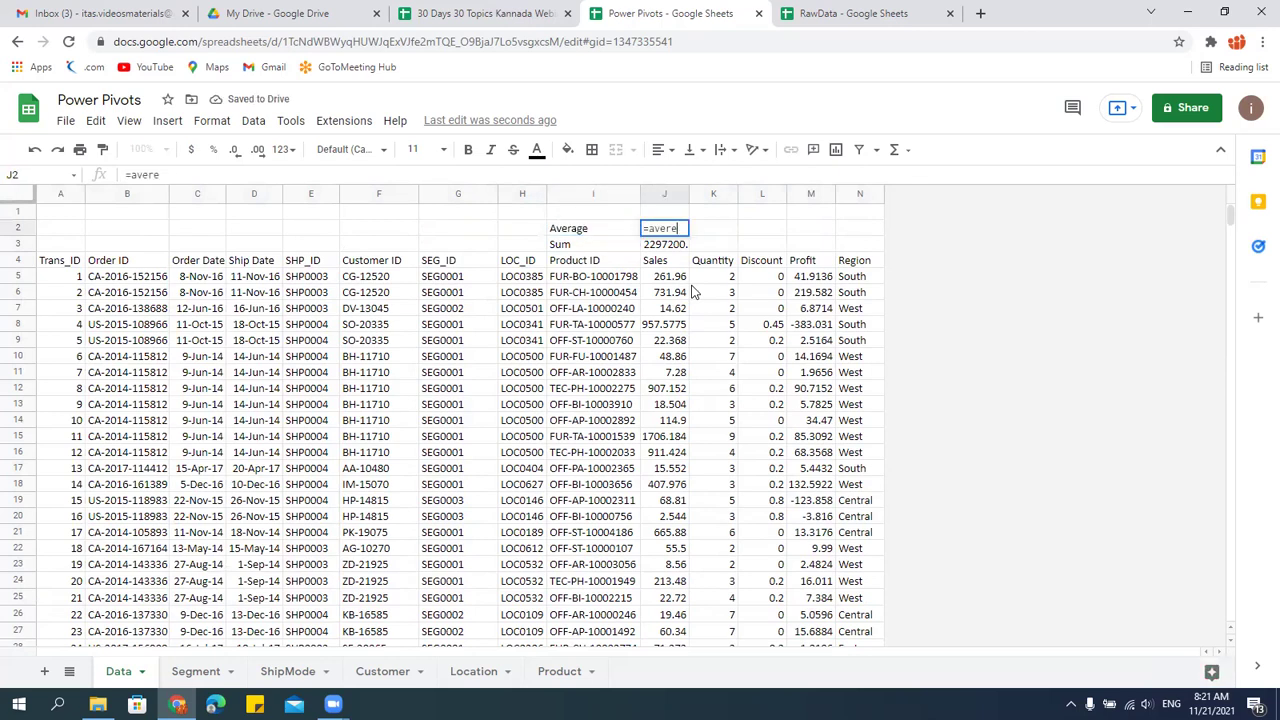
key("BackSpace")
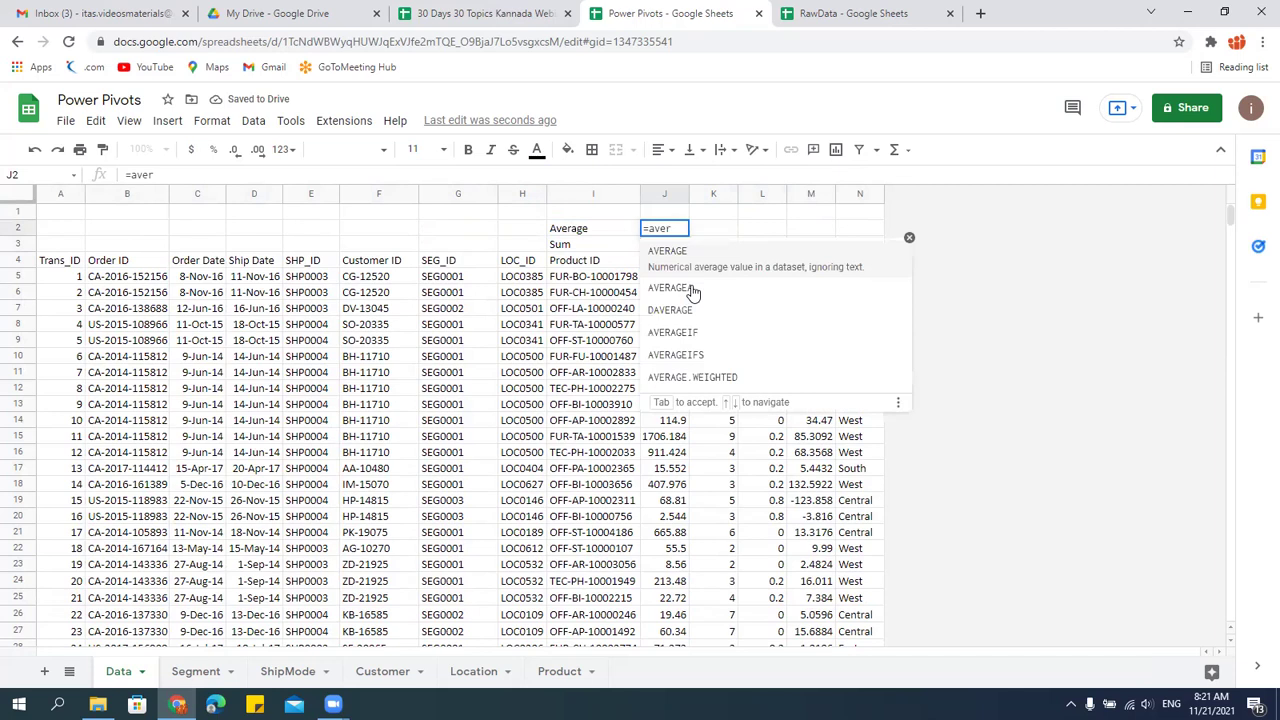
key("Tab")
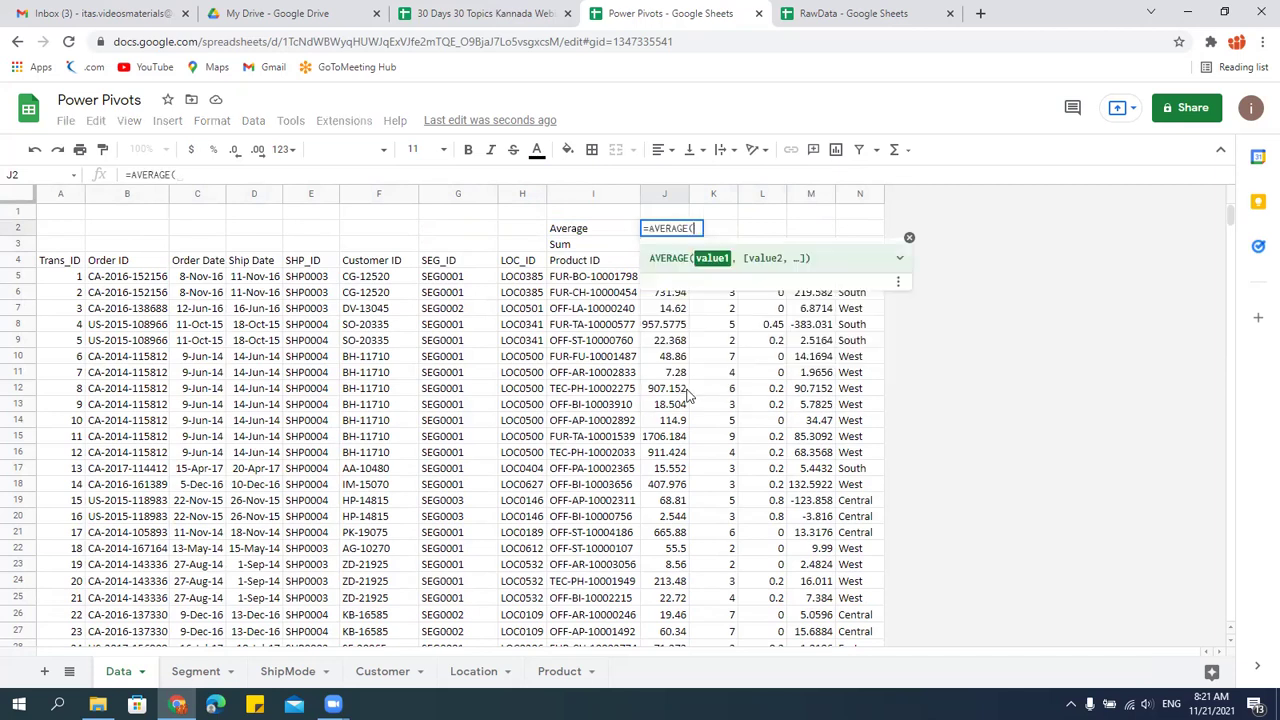
key("Down")
key("Down")
key("Down")
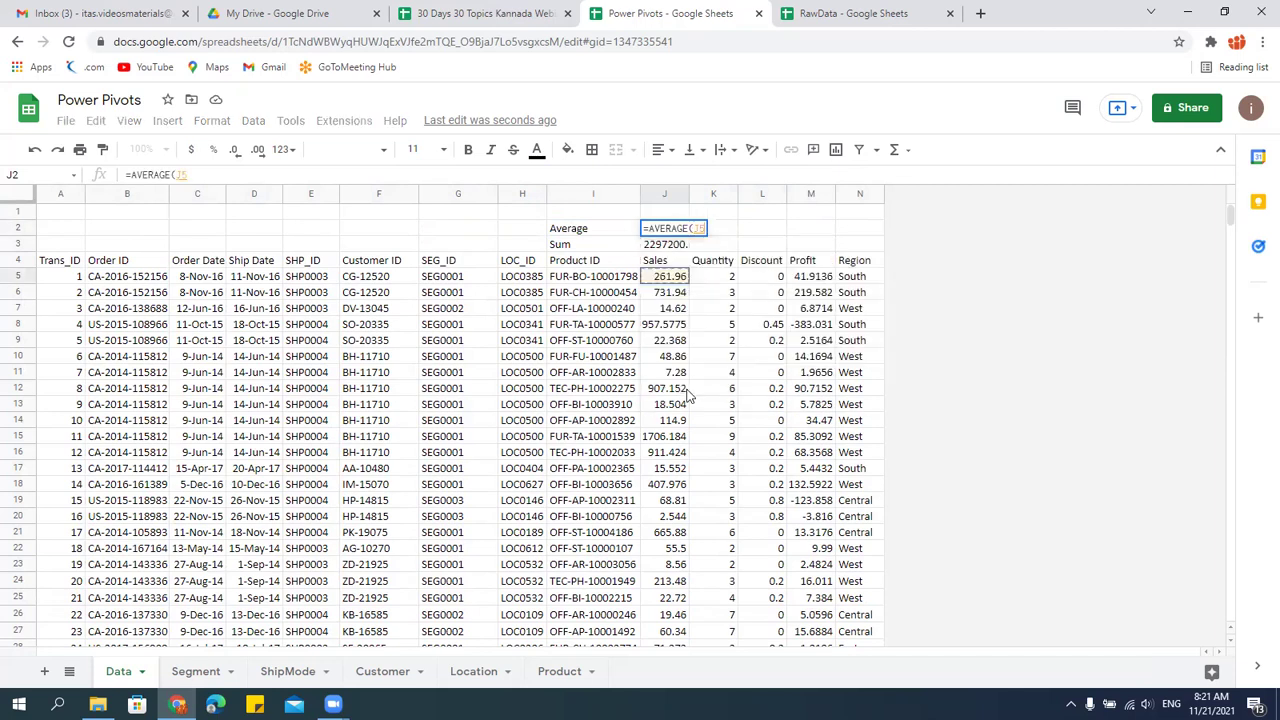
key("ctrl+shift+Down")
key("Return")
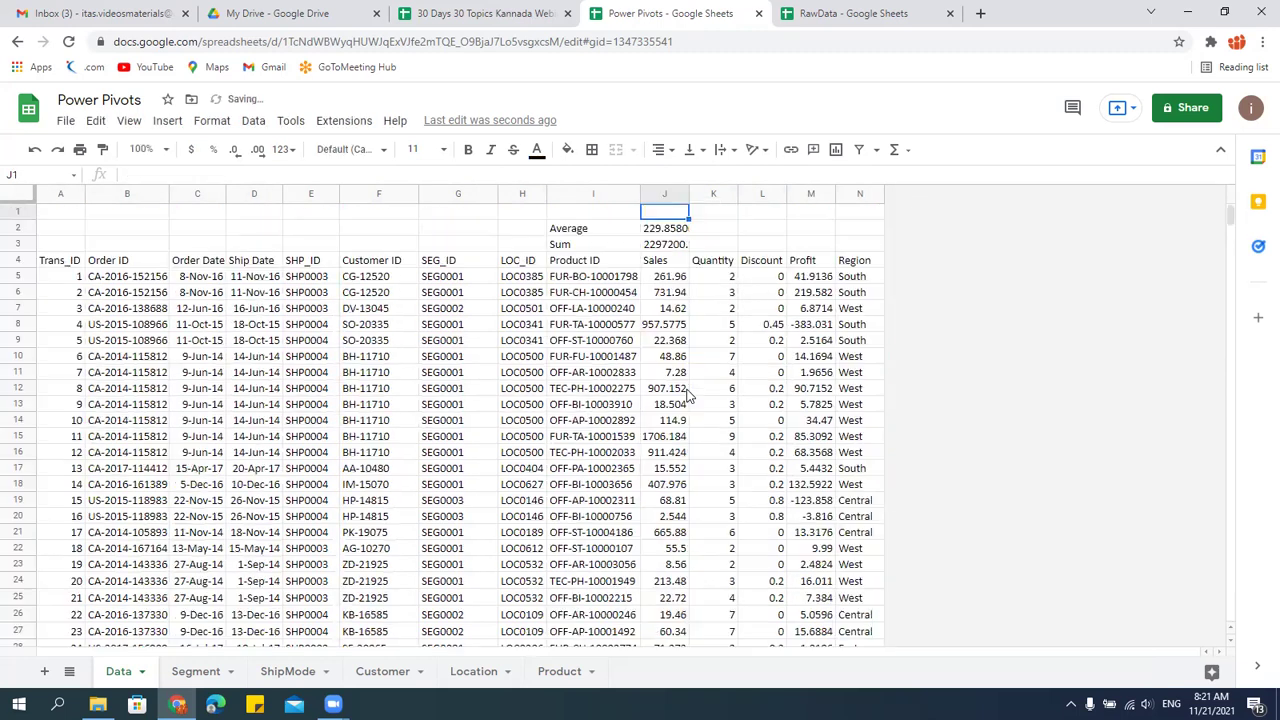
key("Down")
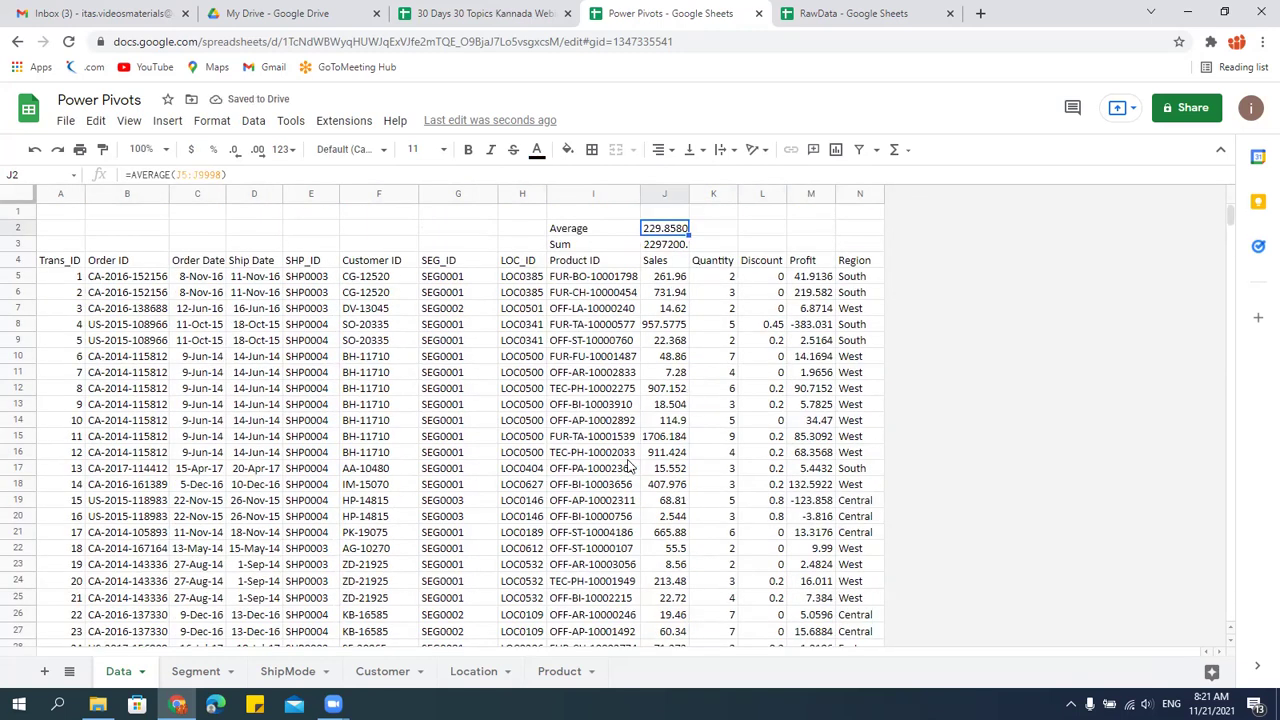
left_click(616, 213)
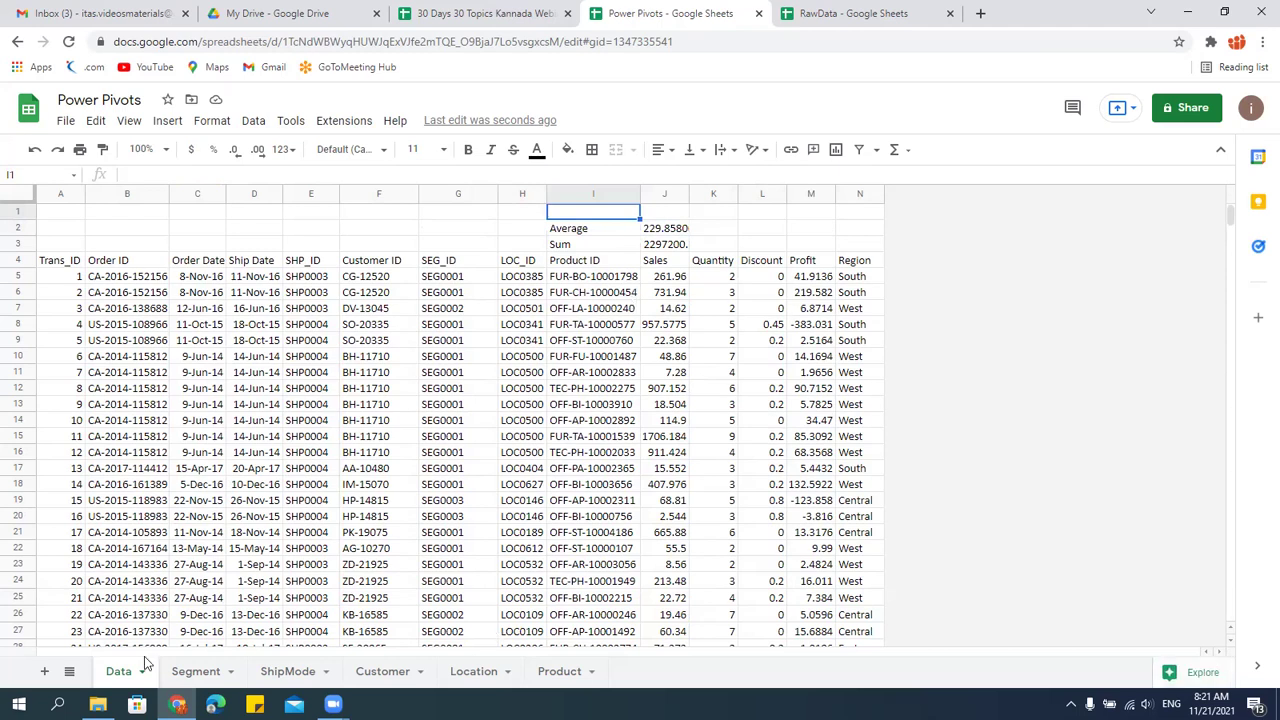
Add a new sheet named 'Conditional Functions' and return to the Data sheet.
right_click(115, 672)
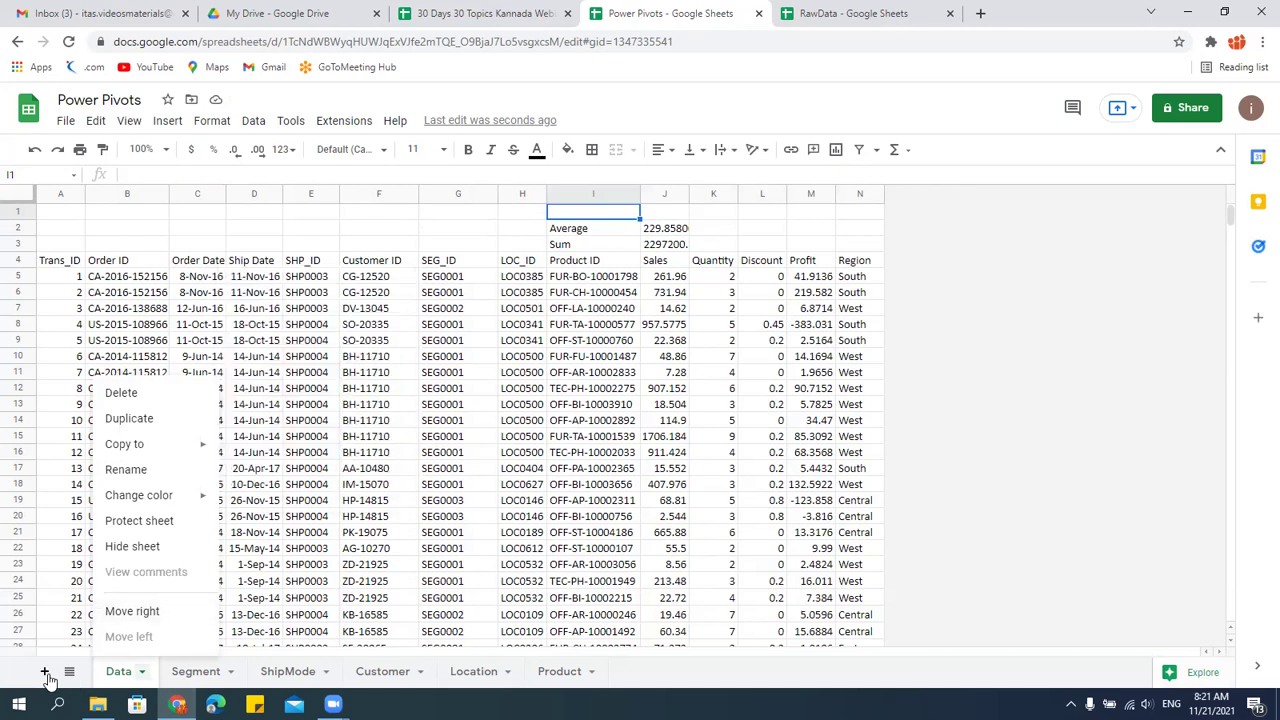
left_click(703, 681)
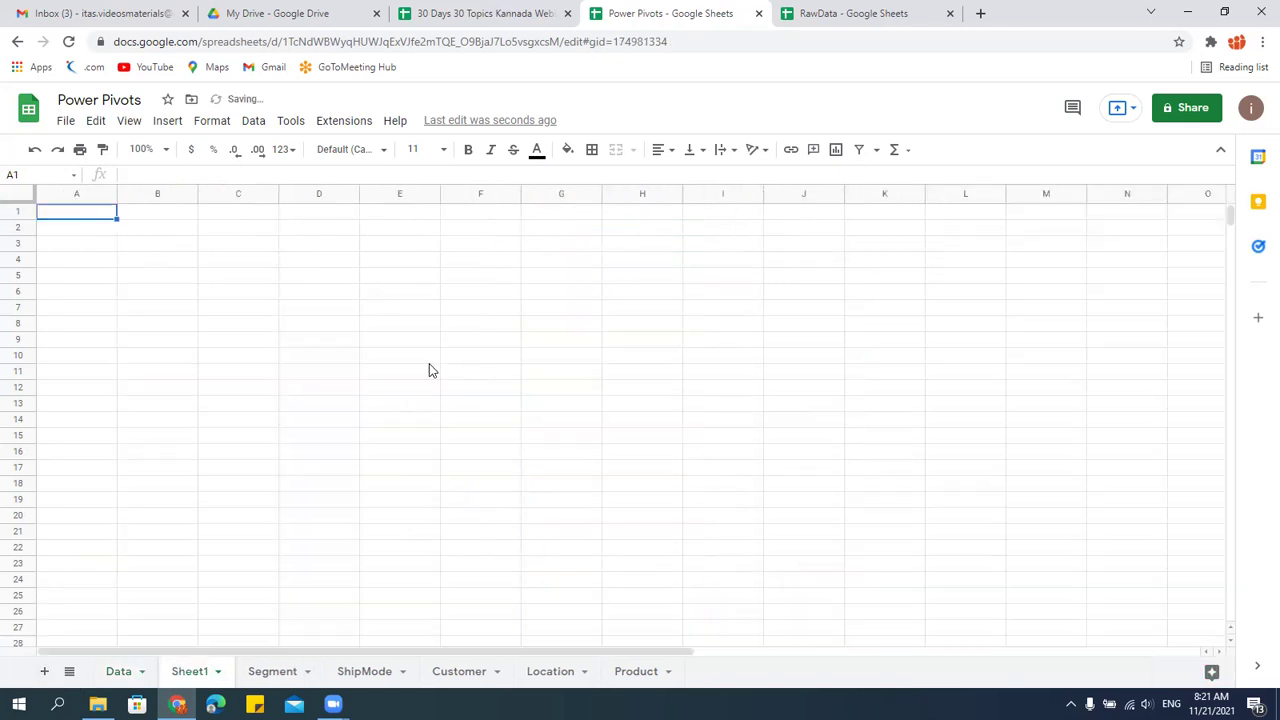
double_click(188, 672)
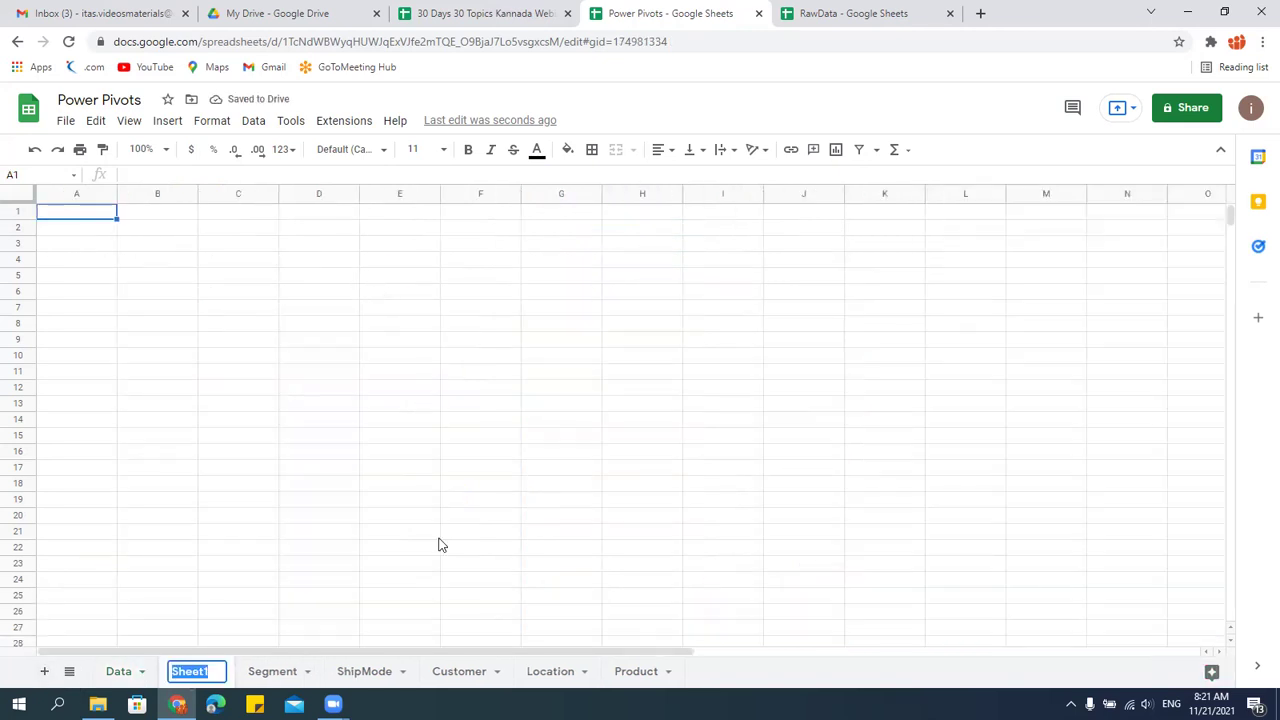
type("Conditional")
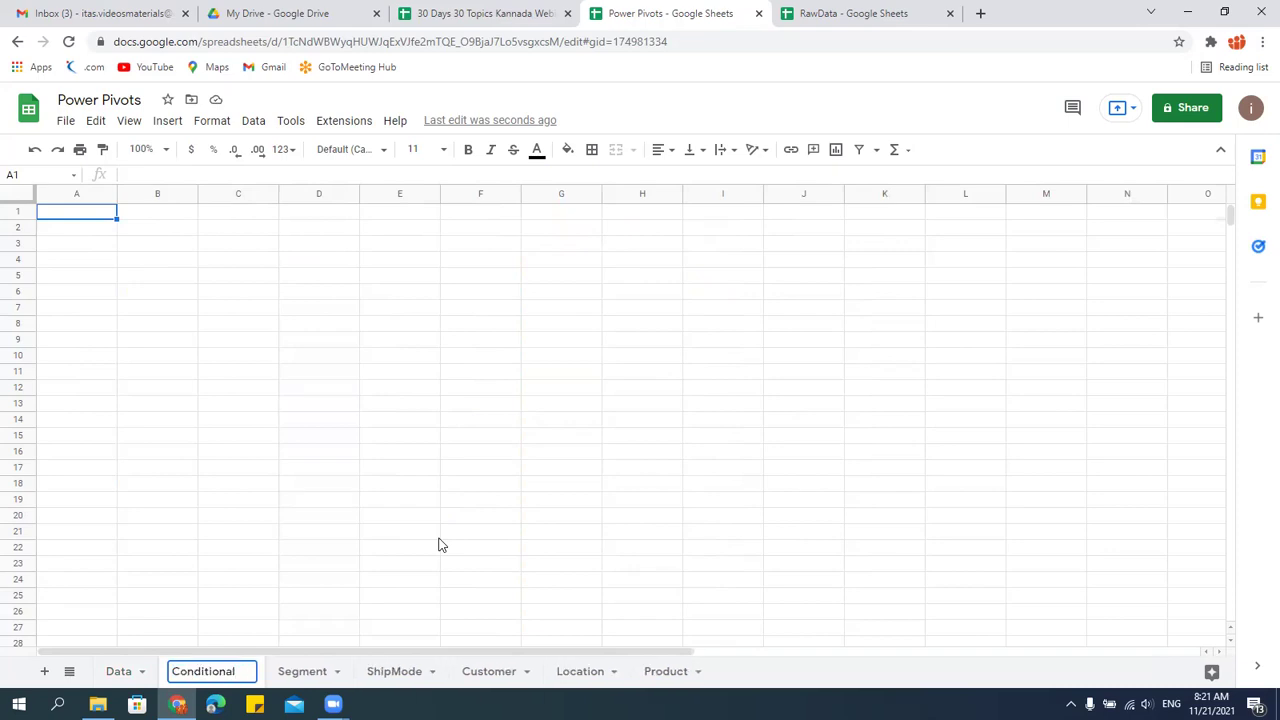
type(" Functions")
key("Return")
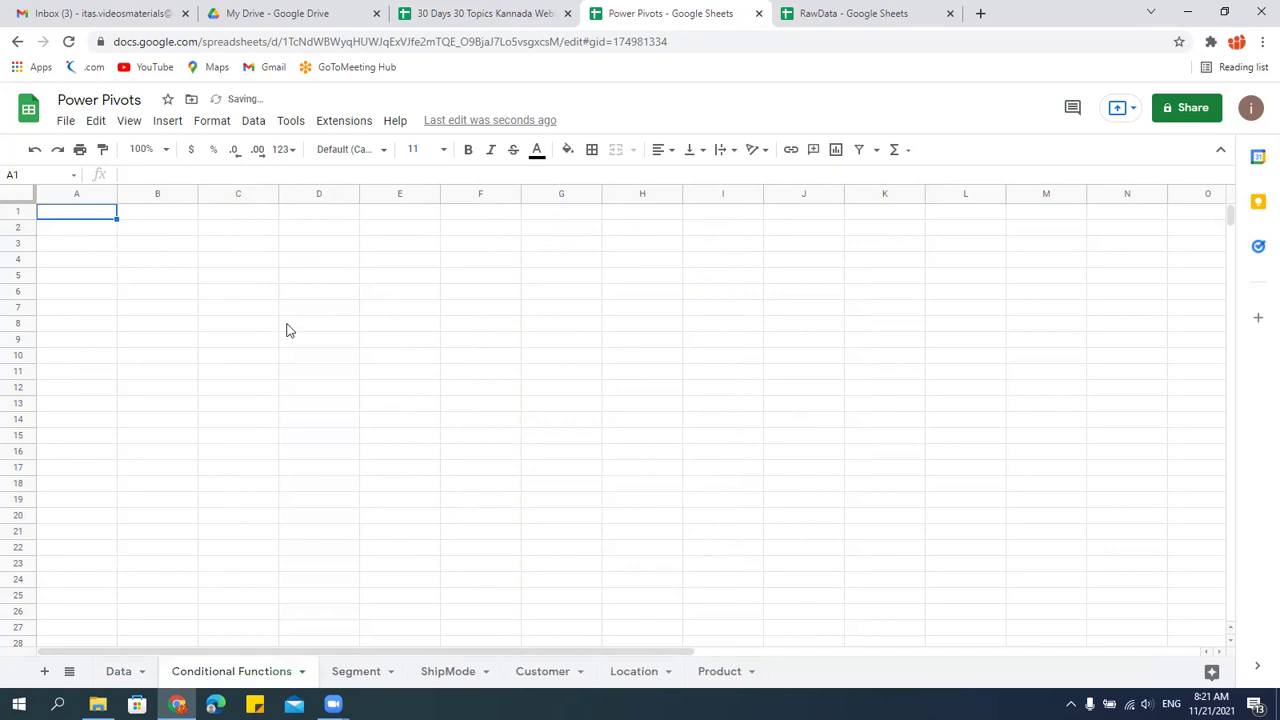
left_click(186, 260)
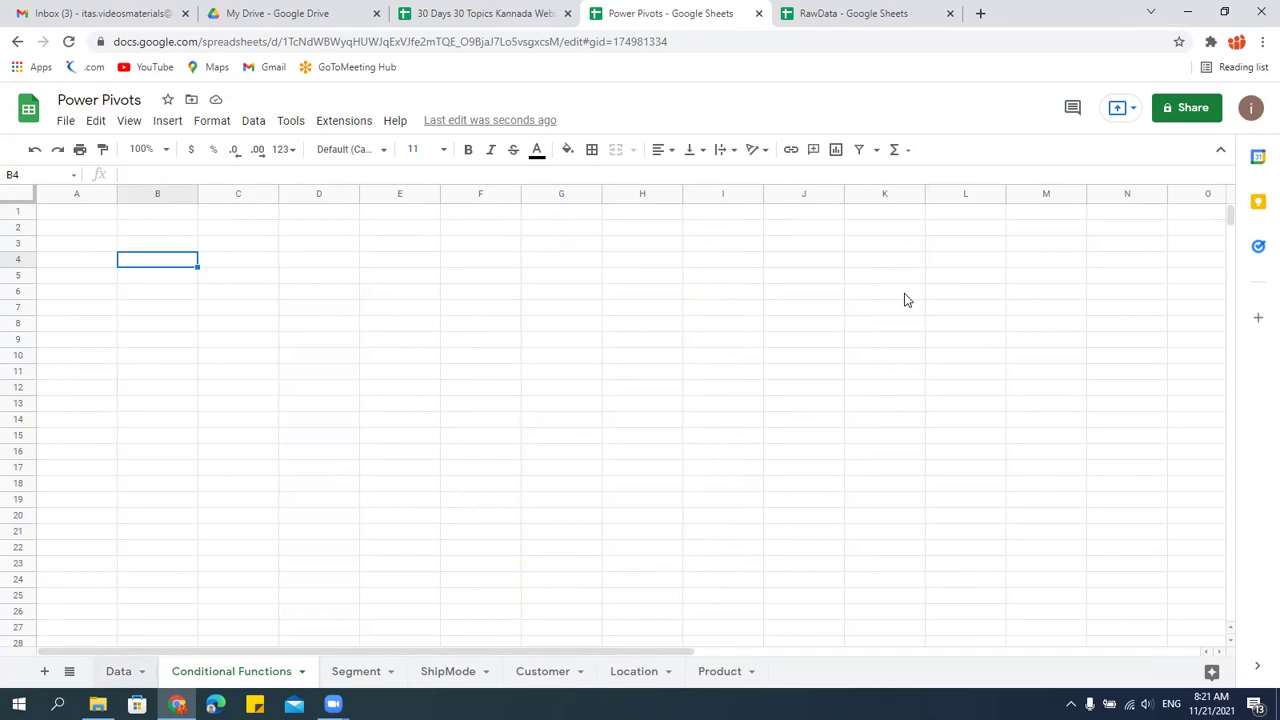
key("ctrl+shift+Page_Up")
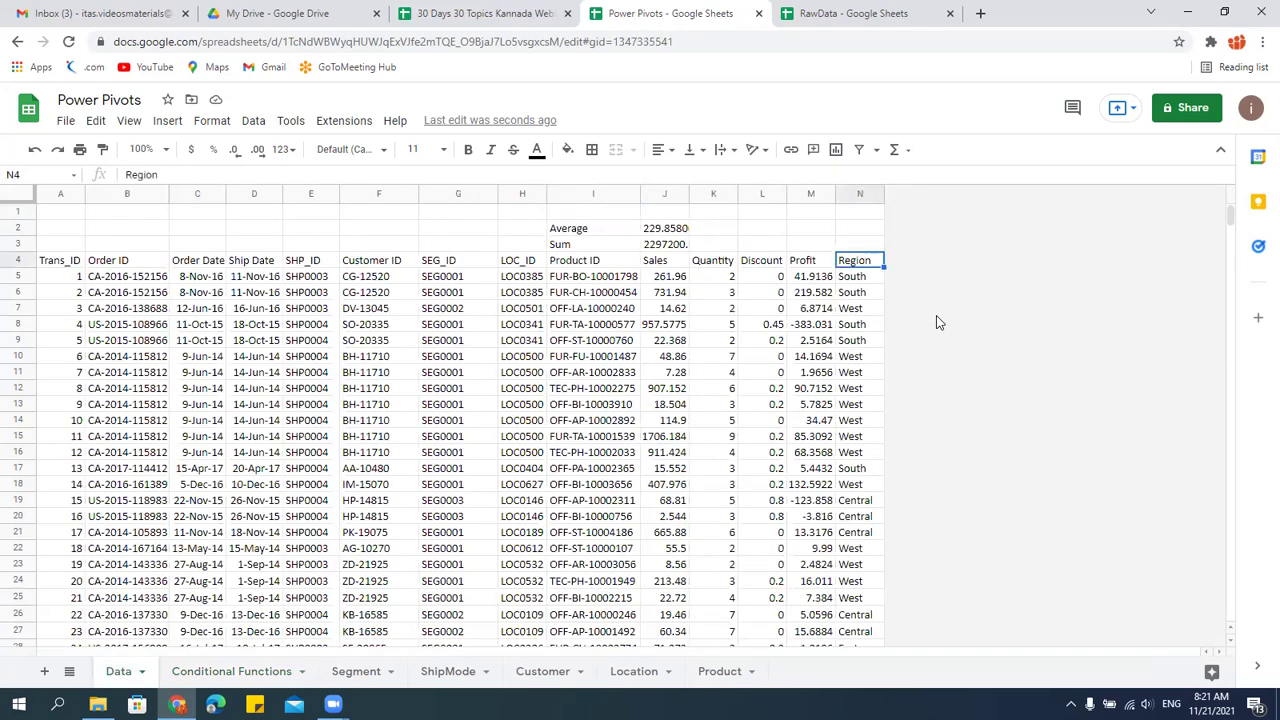
Inspect the #REF! errors at the bottom of the Region column, then return to N5.
key("ctrl+shift+Down")
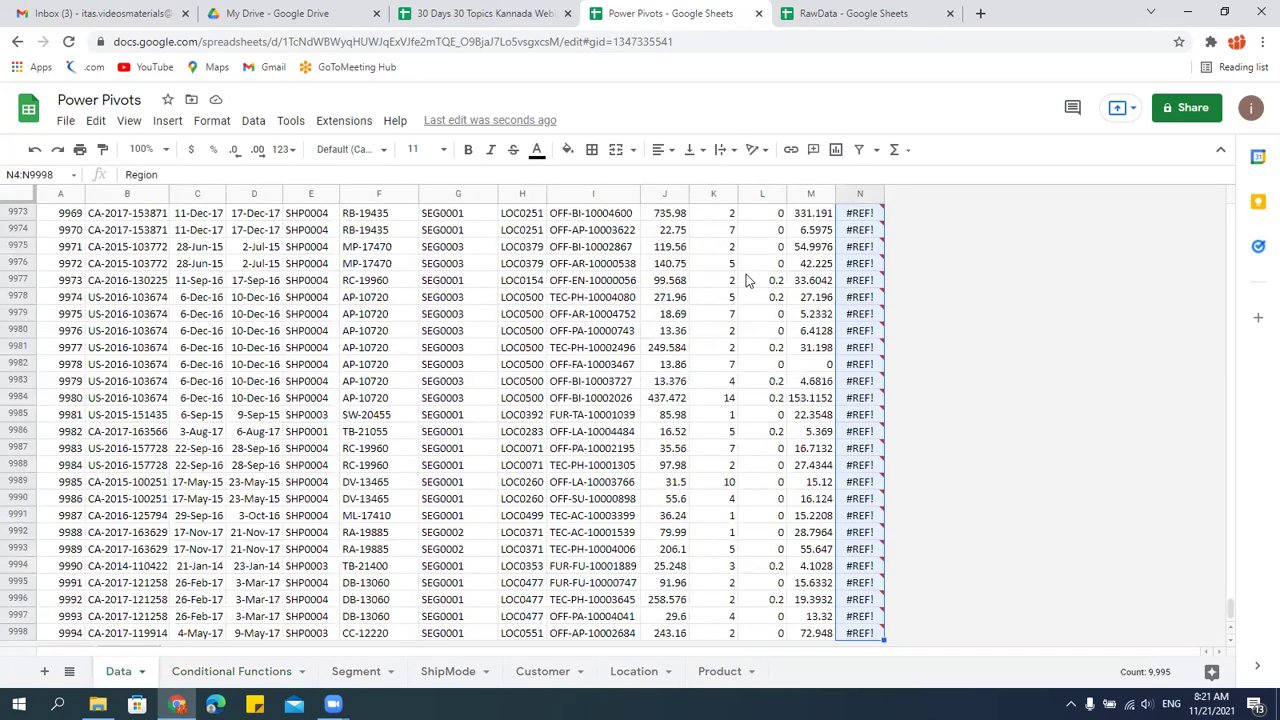
left_click(860, 246)
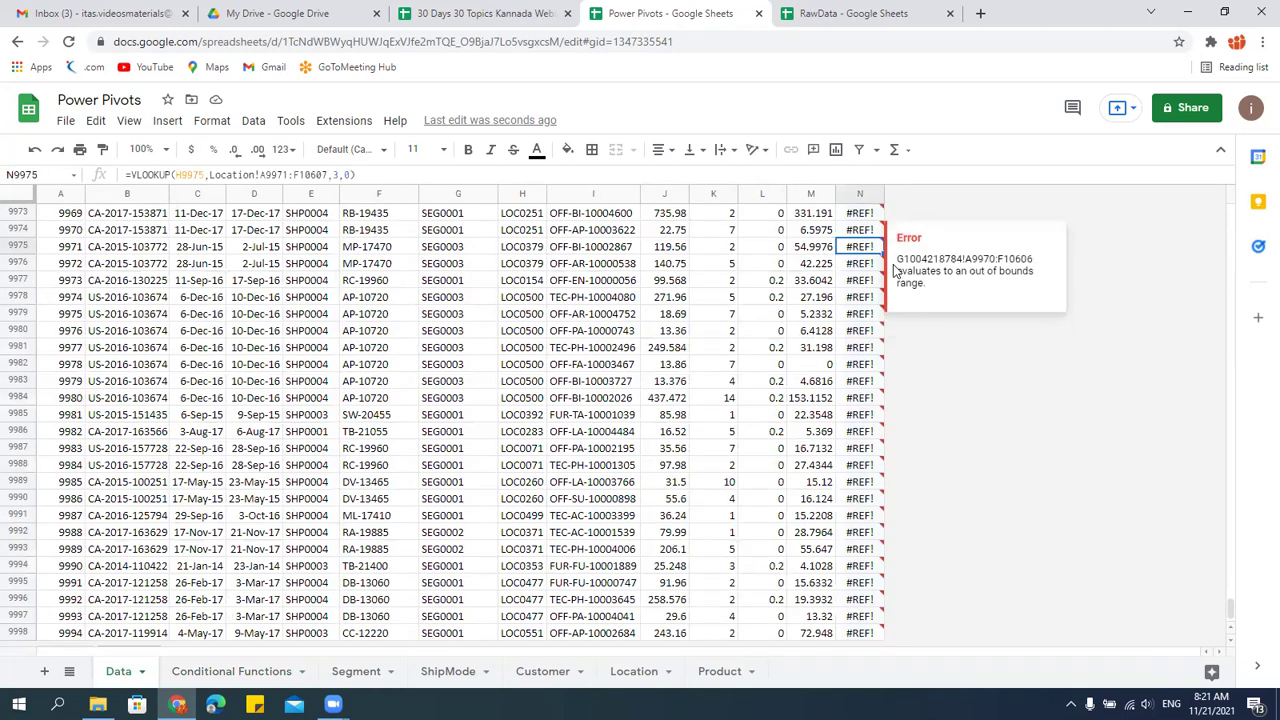
key("Up")
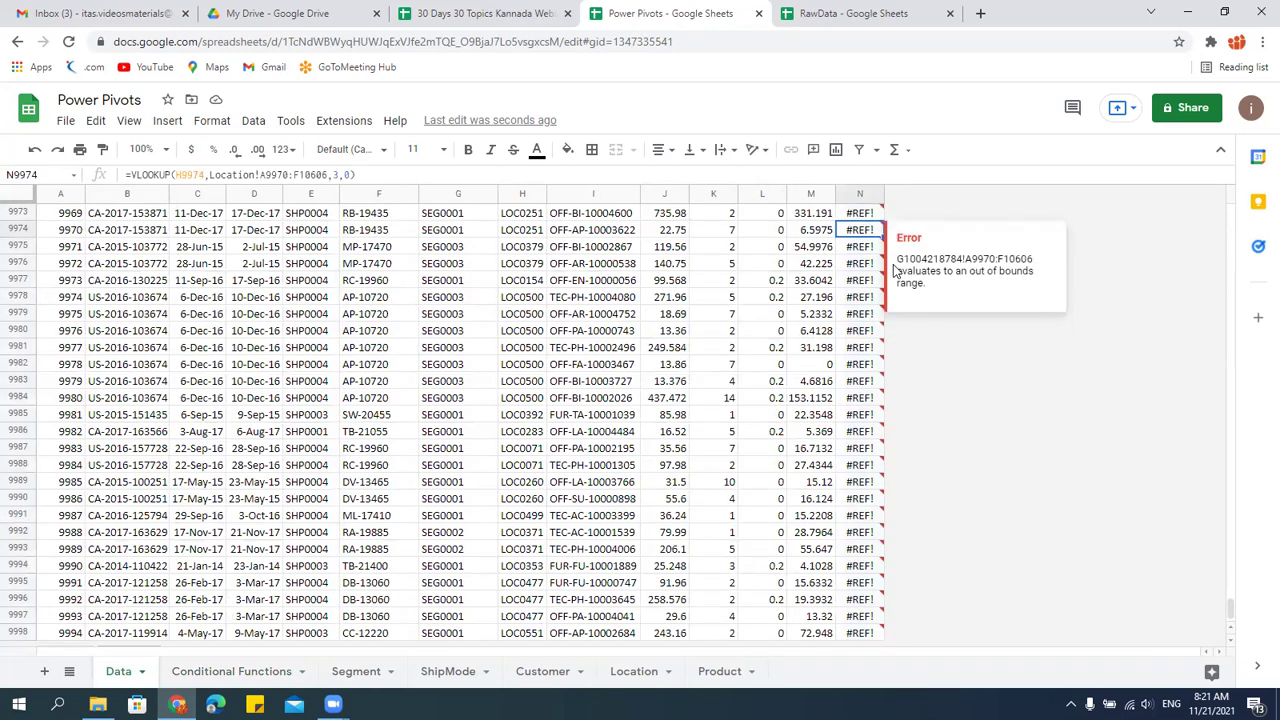
key("ctrl+Up")
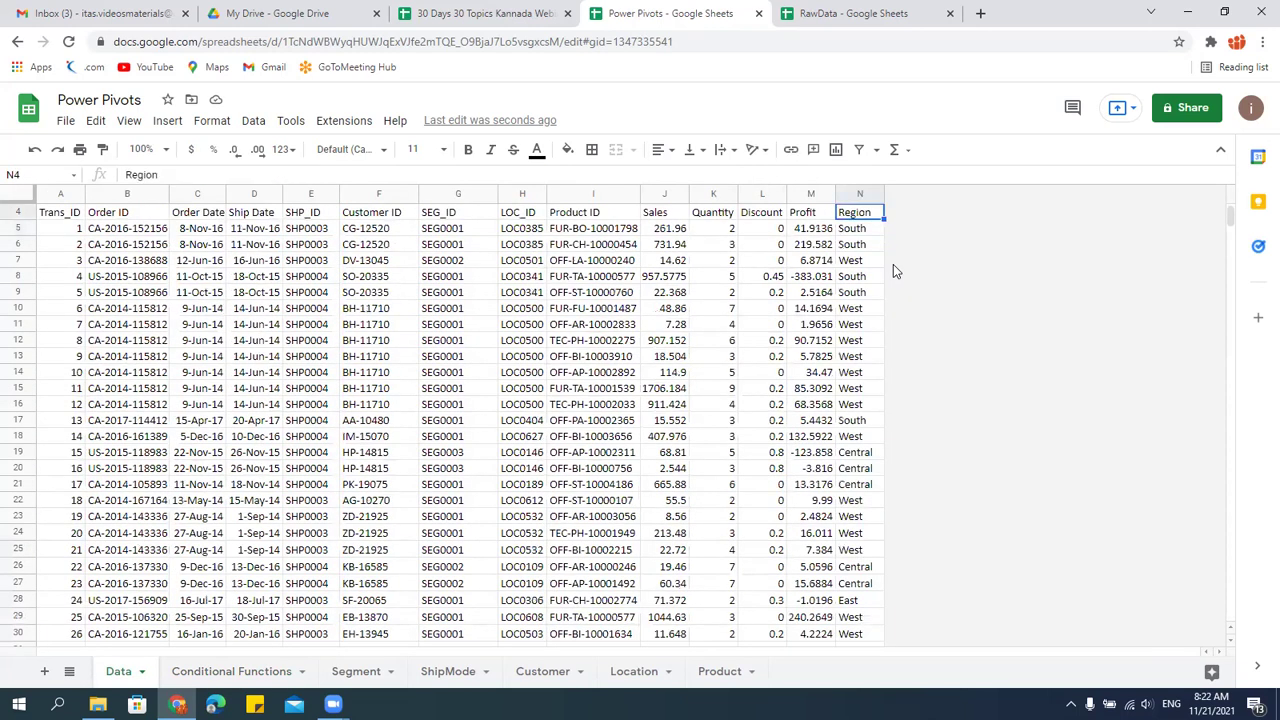
key("Down")
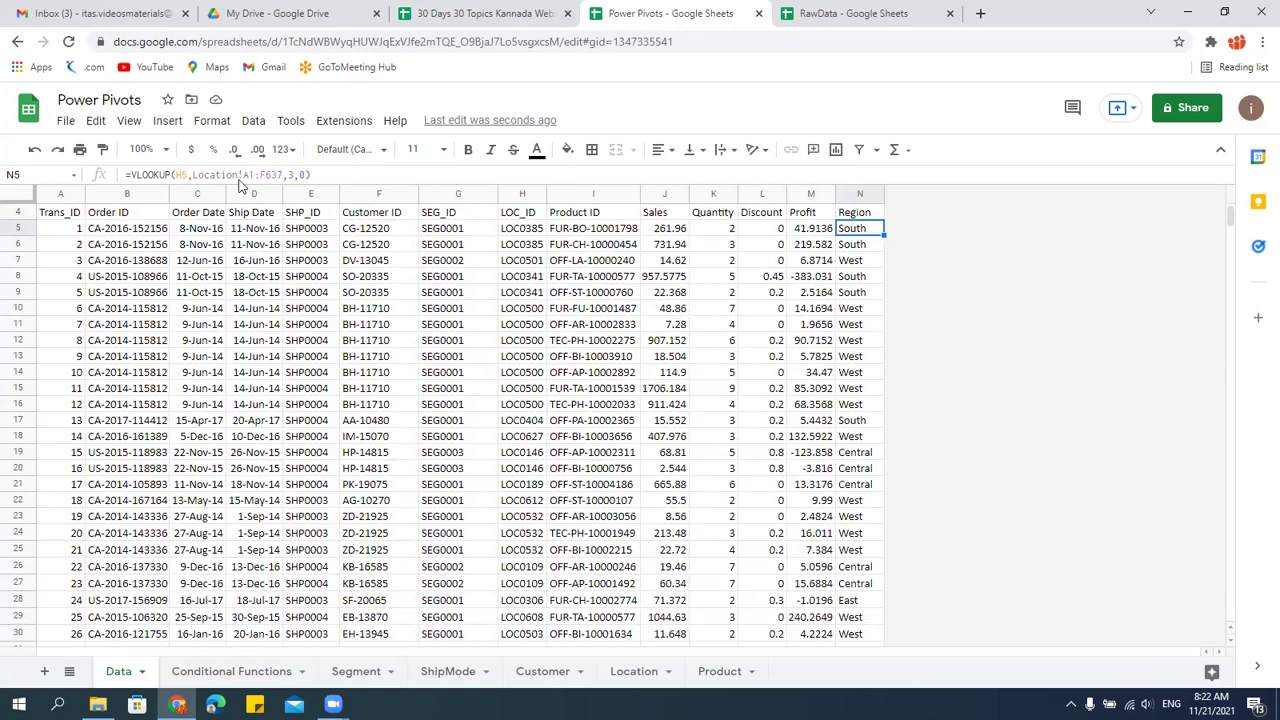
Lock the lookup range as Location!$A$1:$F$637 and fill it down N5:N9998.
left_click_drag(193, 174, 285, 174)
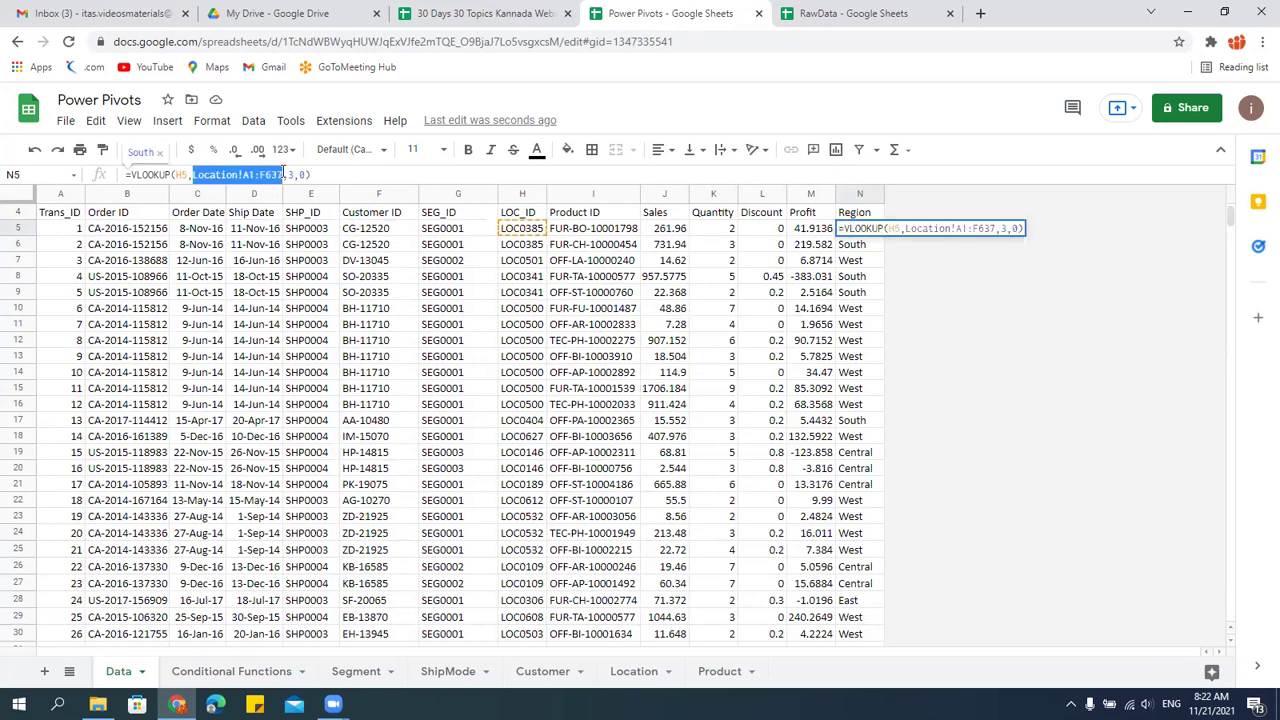
key("F4")
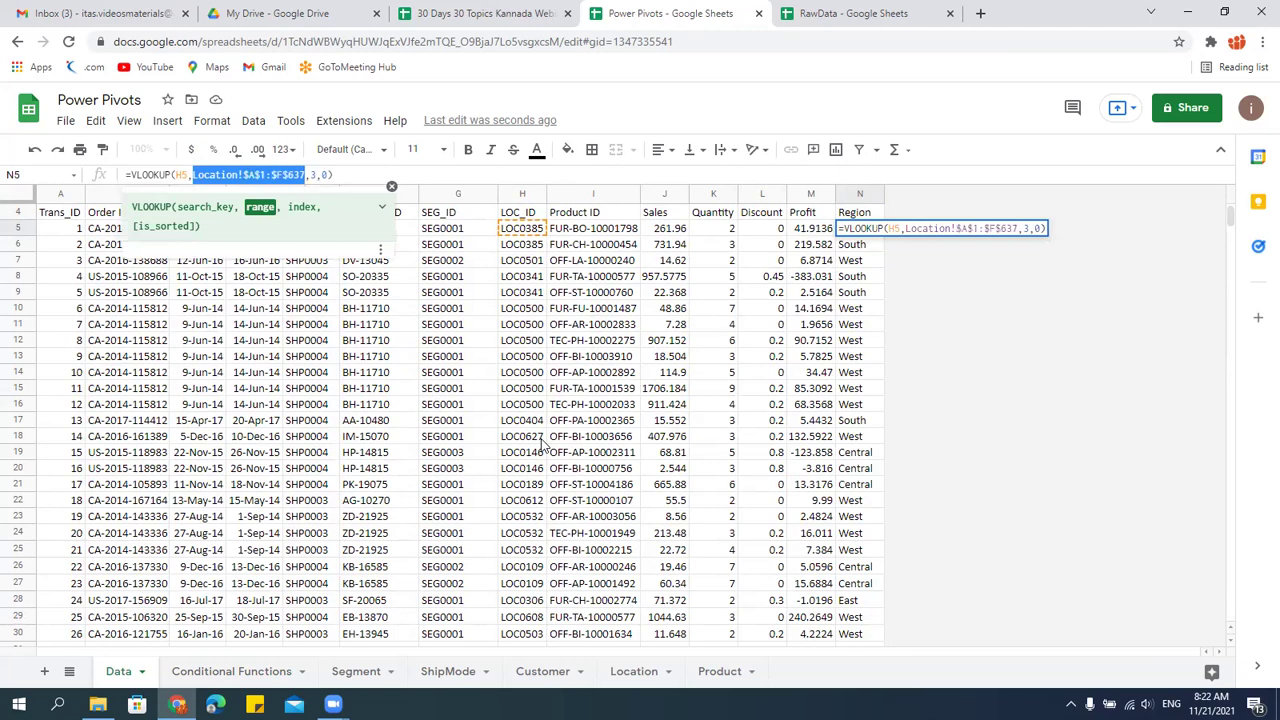
key("ctrl+Return")
key("ctrl+shift+Down")
key("ctrl+d")
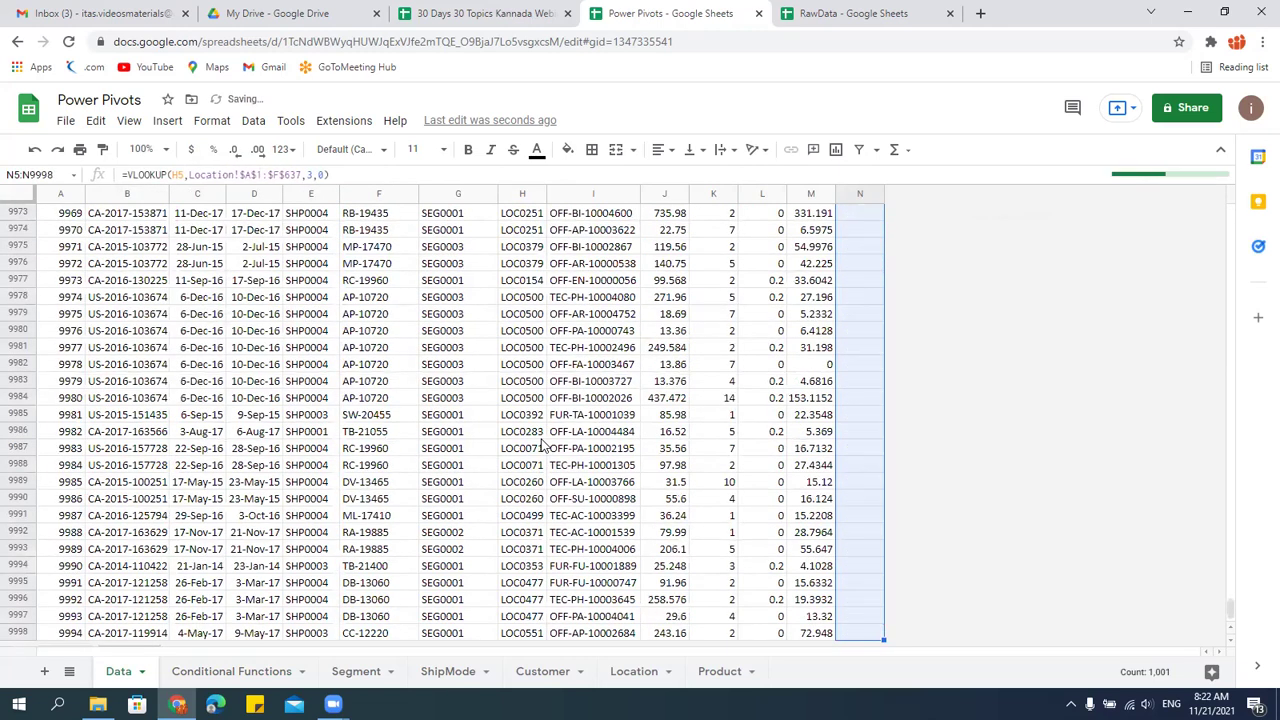
key("ctrl+shift+Up")
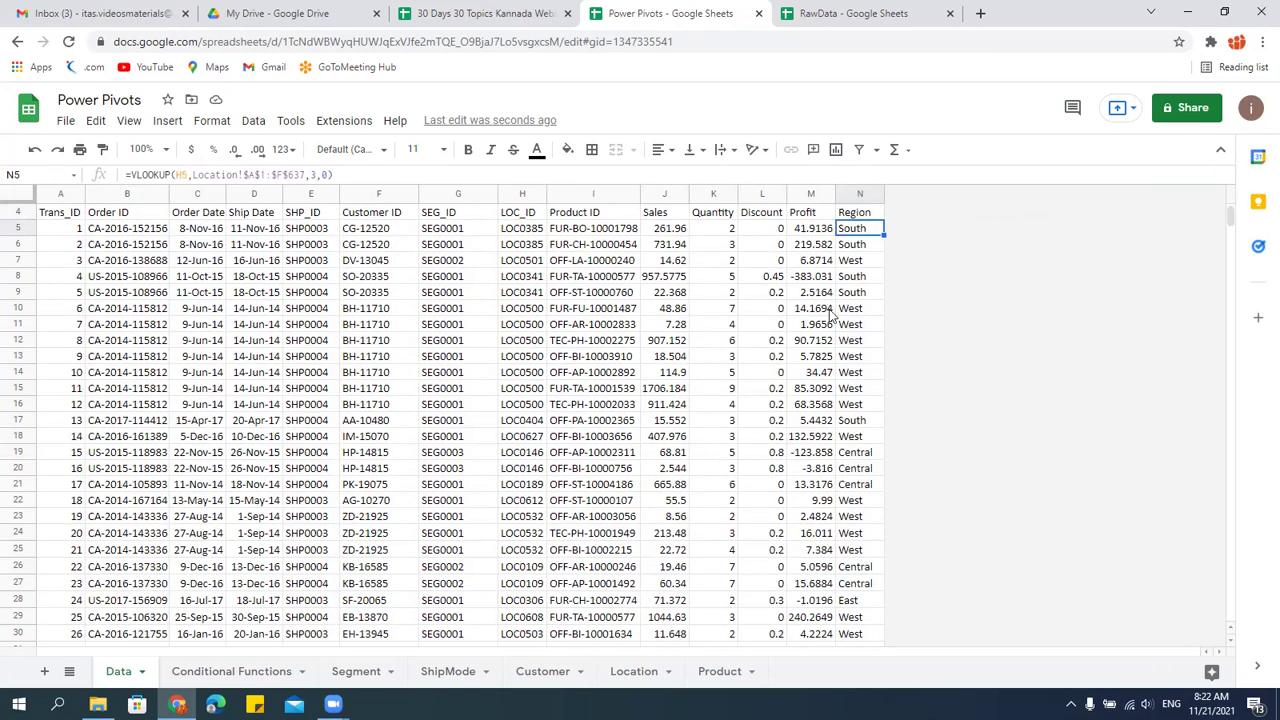
left_click(861, 215)
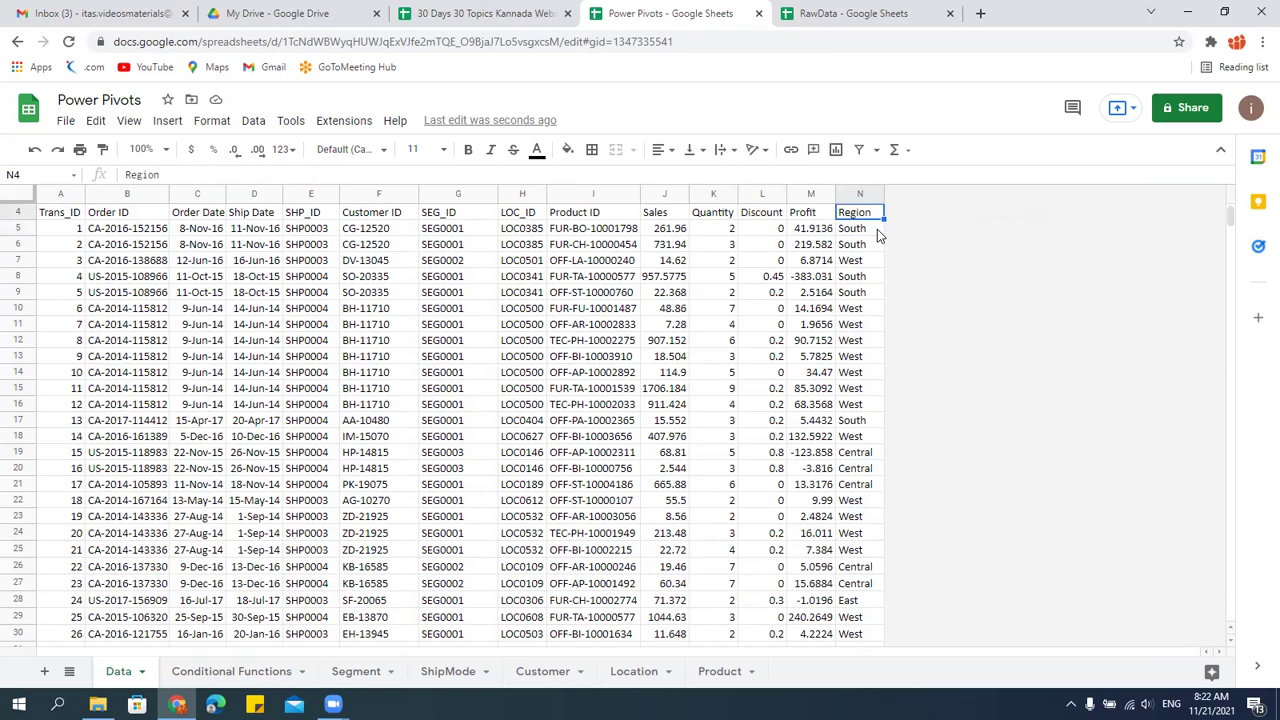
Copy Location's Region column C1:C637 and paste it at B4 on Conditional Functions.
left_click(638, 673)
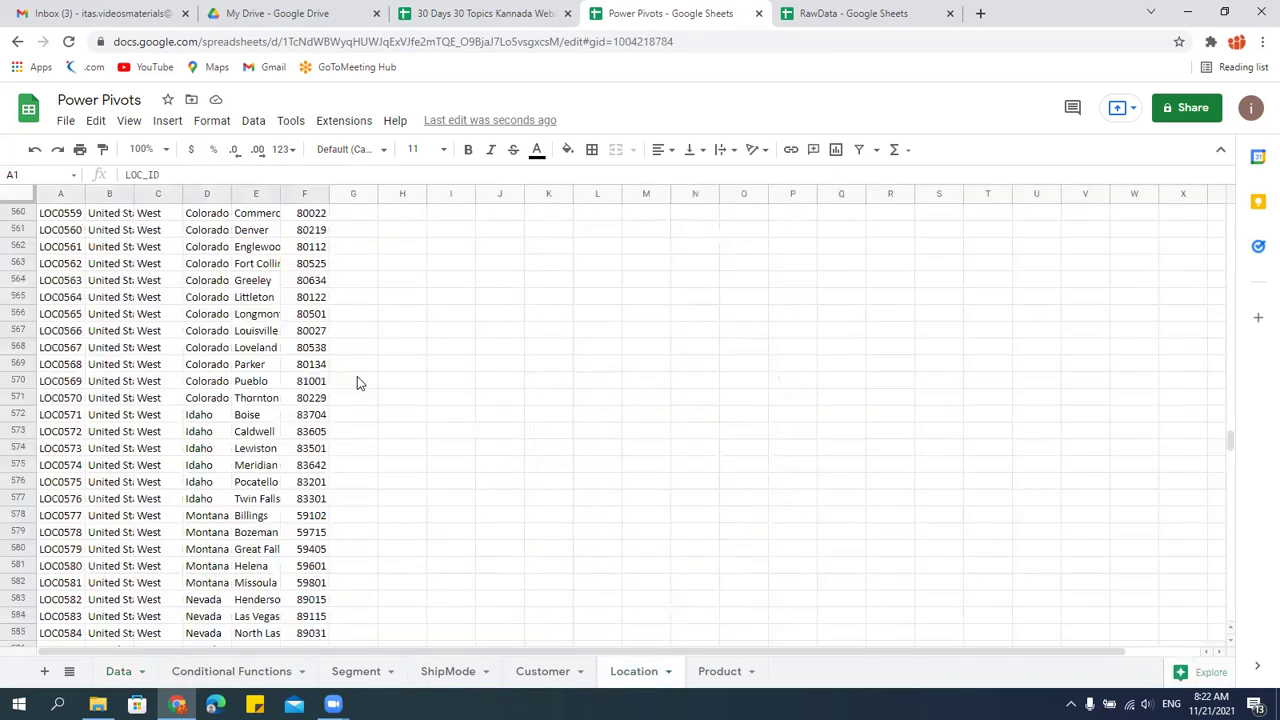
key("ctrl+Home")
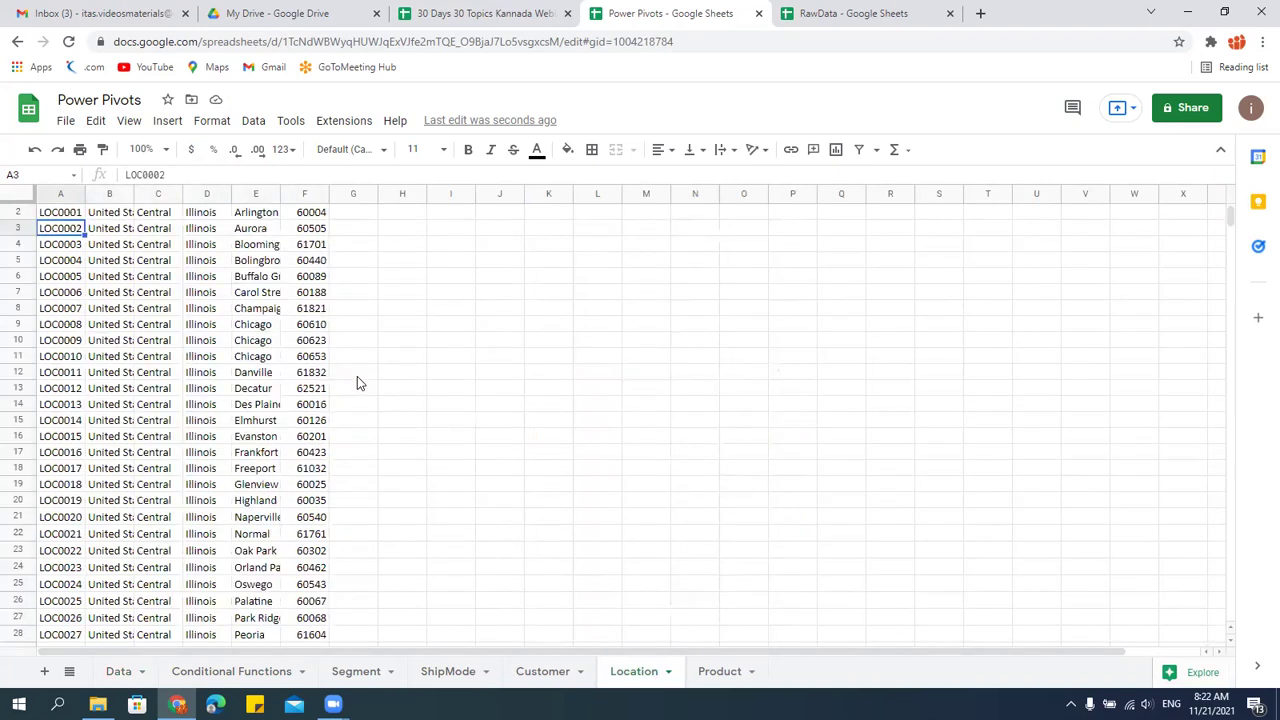
key("Right")
key("Right")
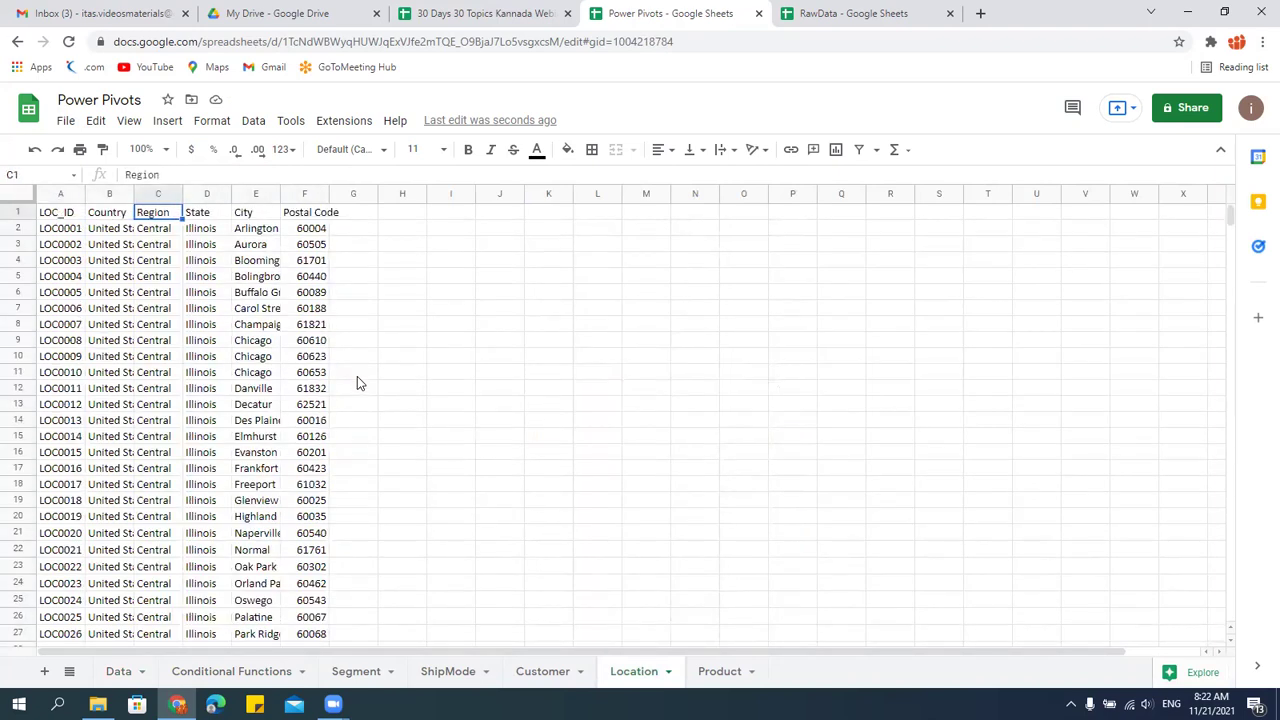
key("ctrl+shift+Down")
key("ctrl+c")
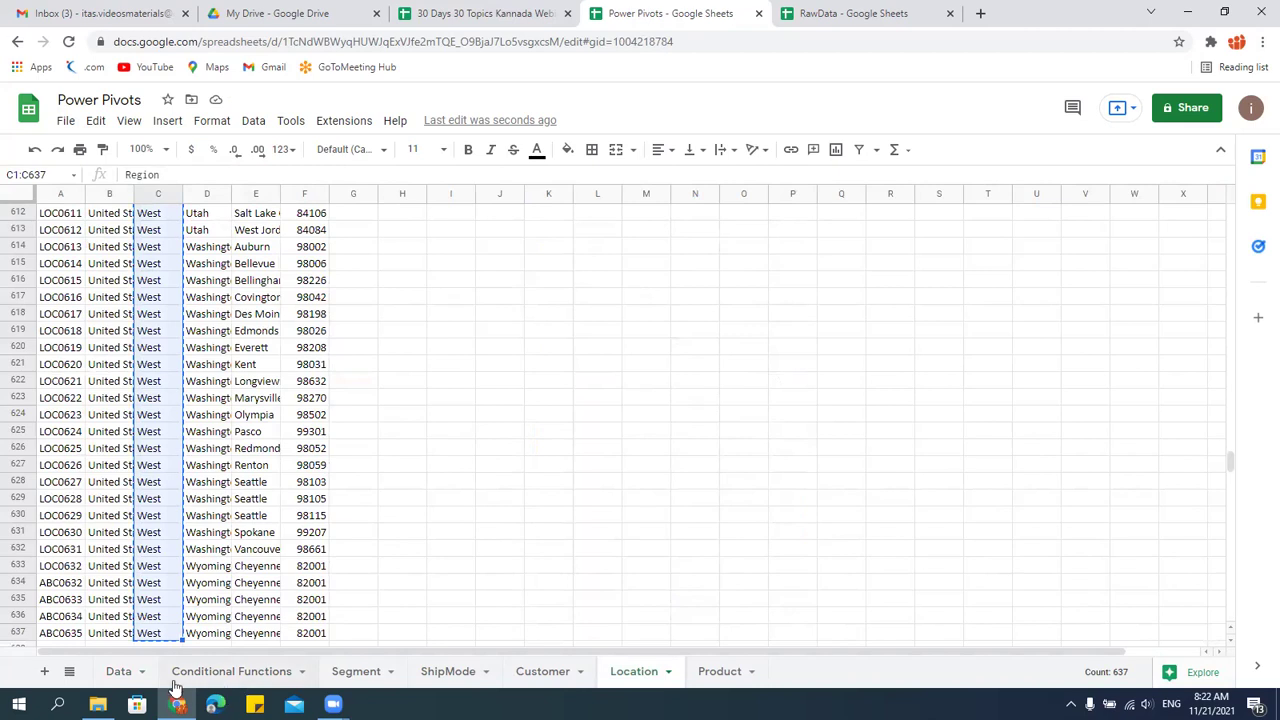
left_click(248, 675)
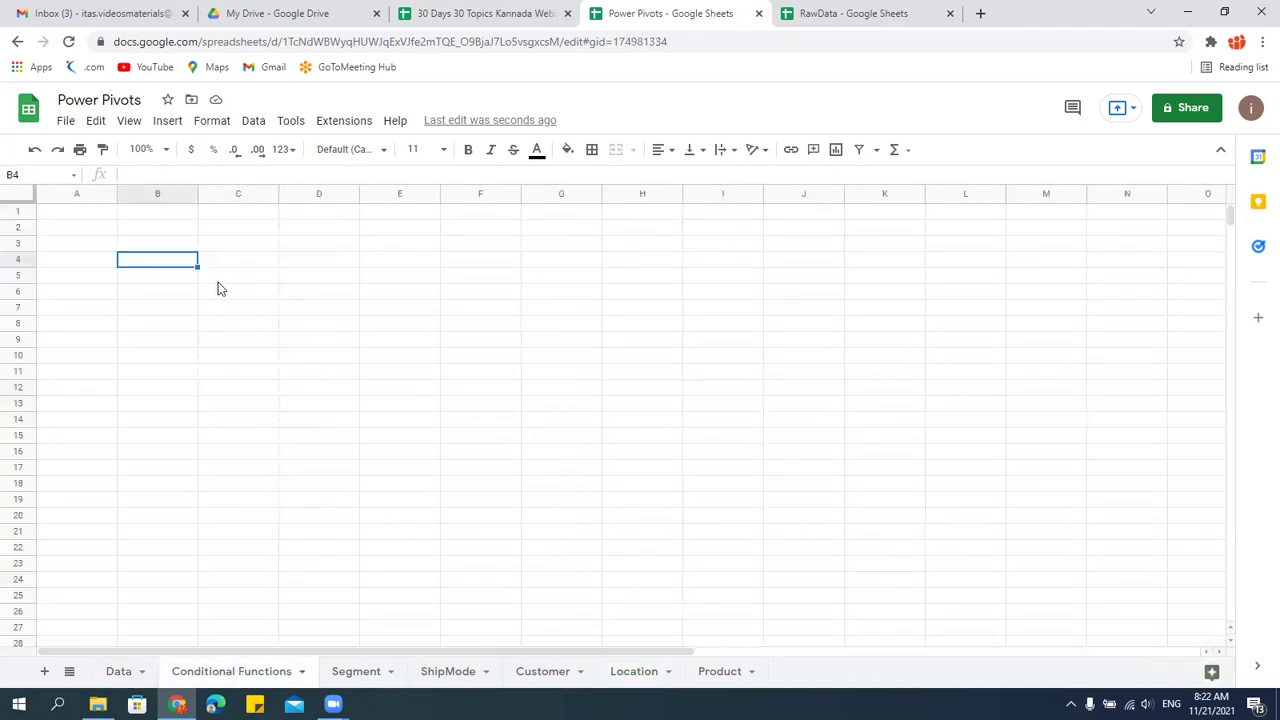
key("ctrl+v")
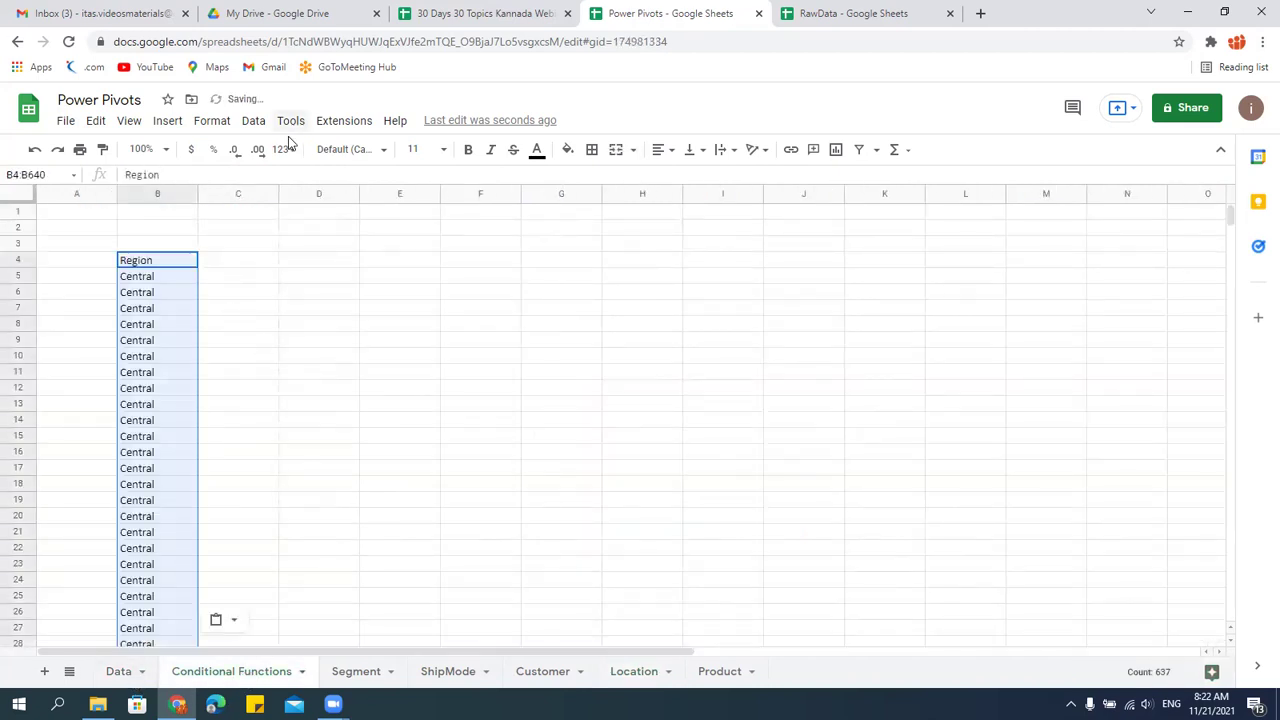
Remove duplicate regions with a header row, leaving Central, East, South and West.
left_click(255, 121)
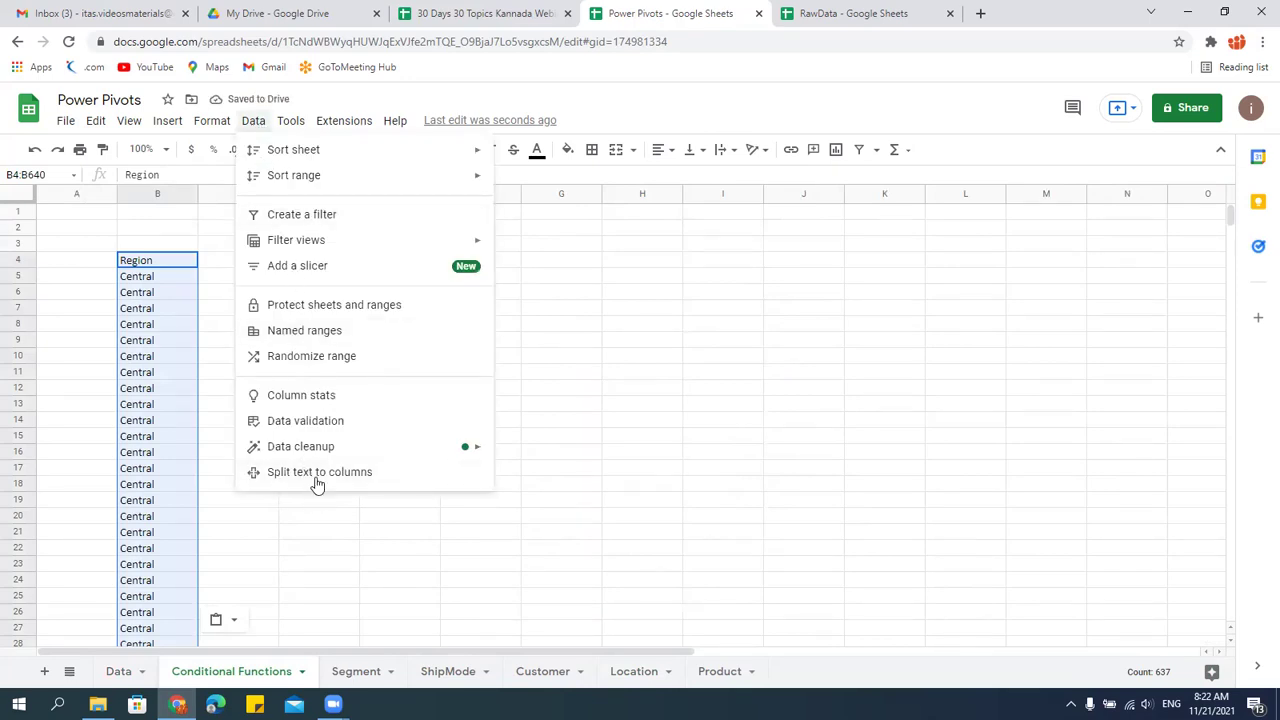
mouse_move(316, 455)
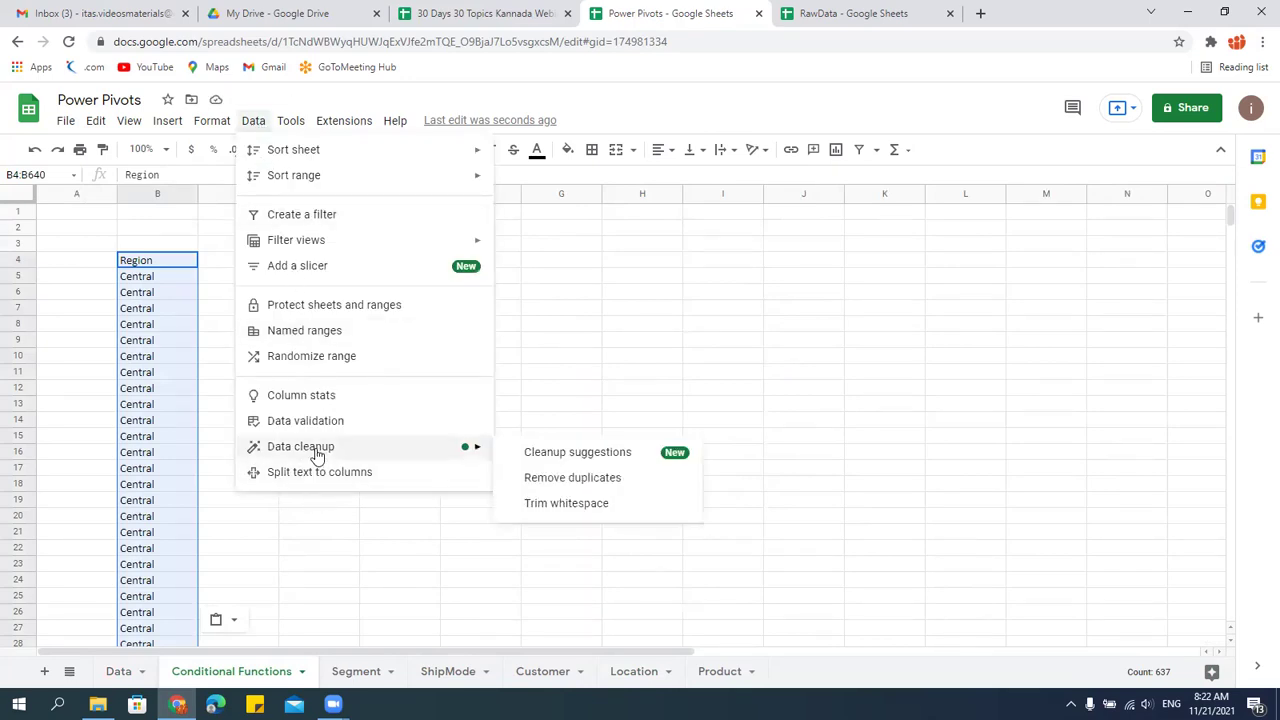
left_click(576, 484)
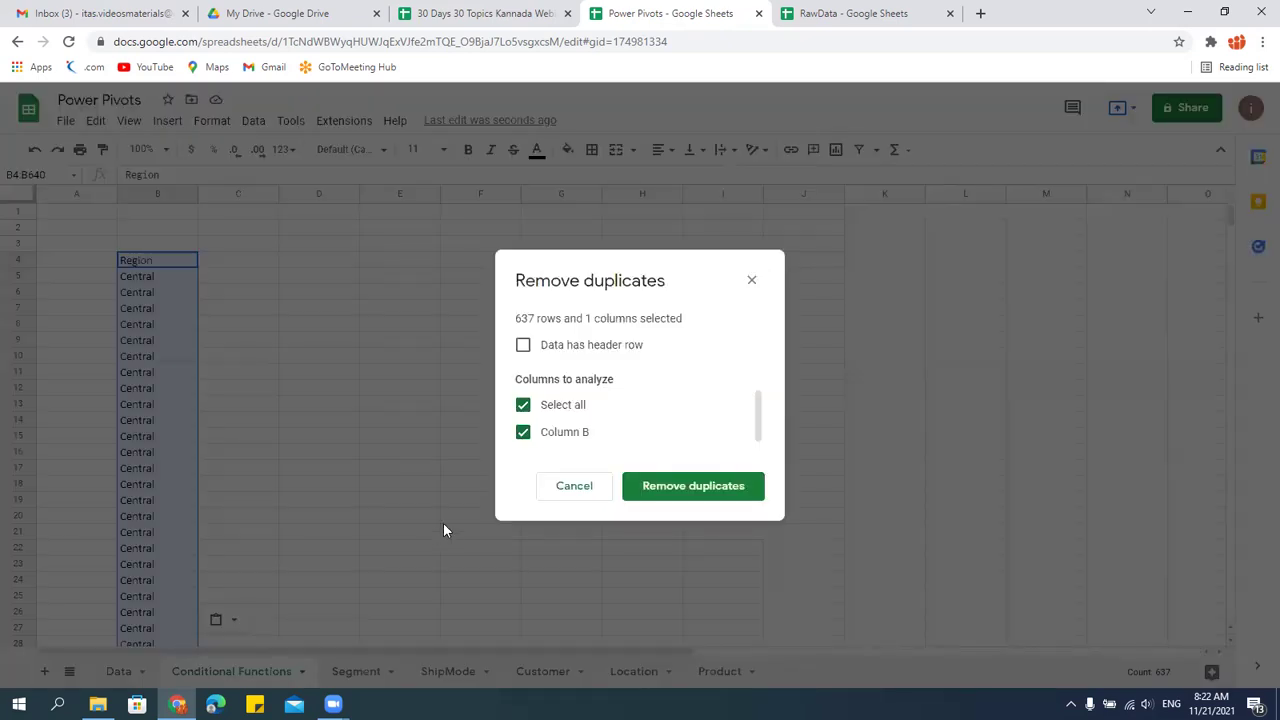
left_click(523, 345)
left_click(699, 492)
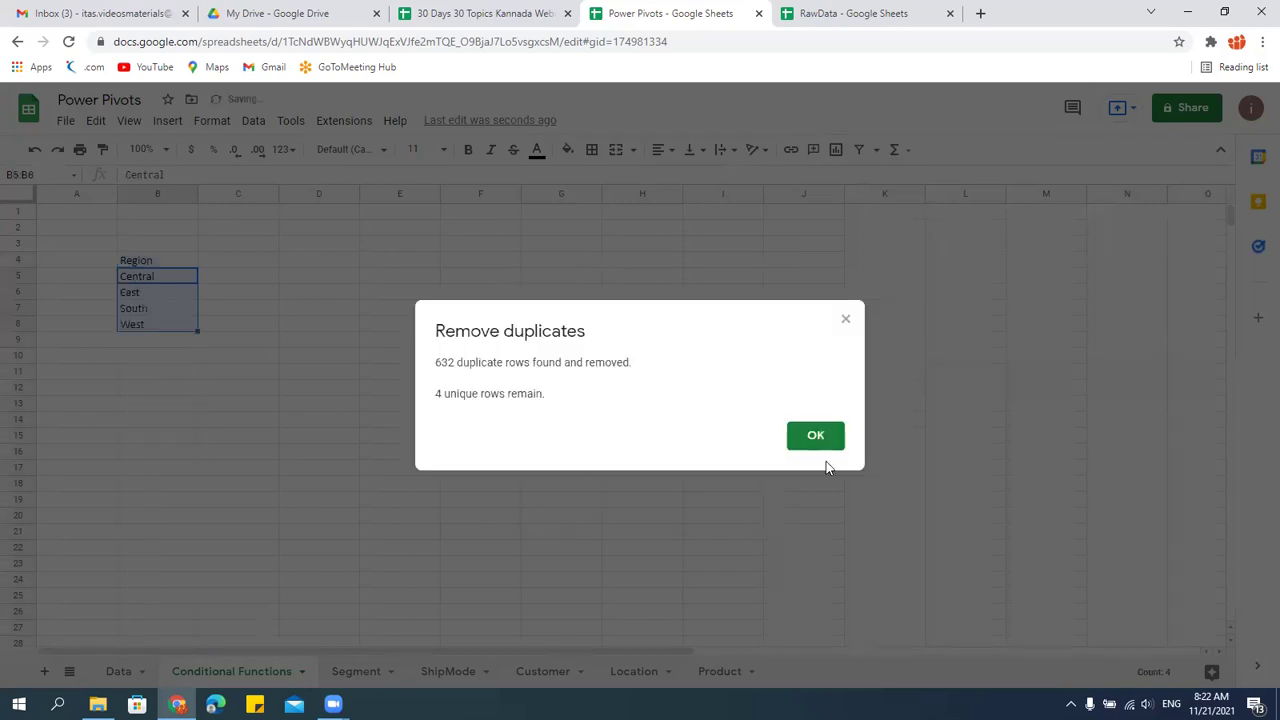
left_click(825, 437)
left_click(216, 280)
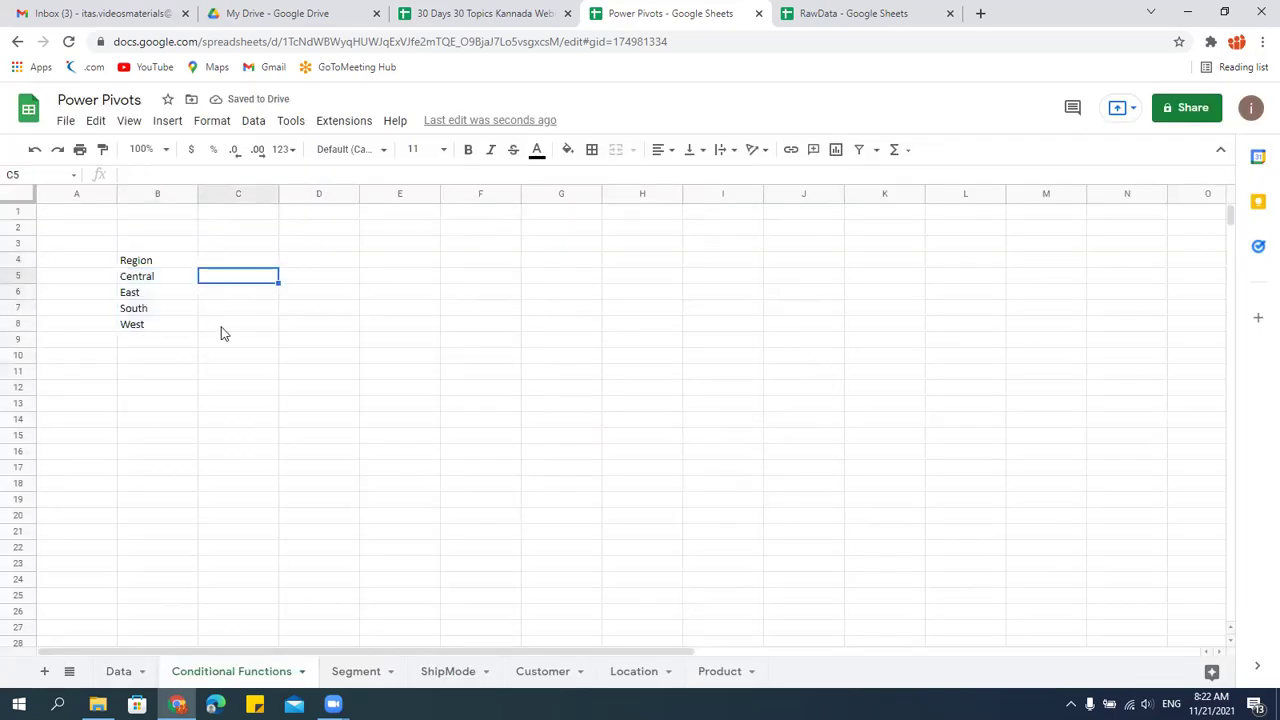
Enter the heading 'Sumifs' in cell C4.
key("Up")
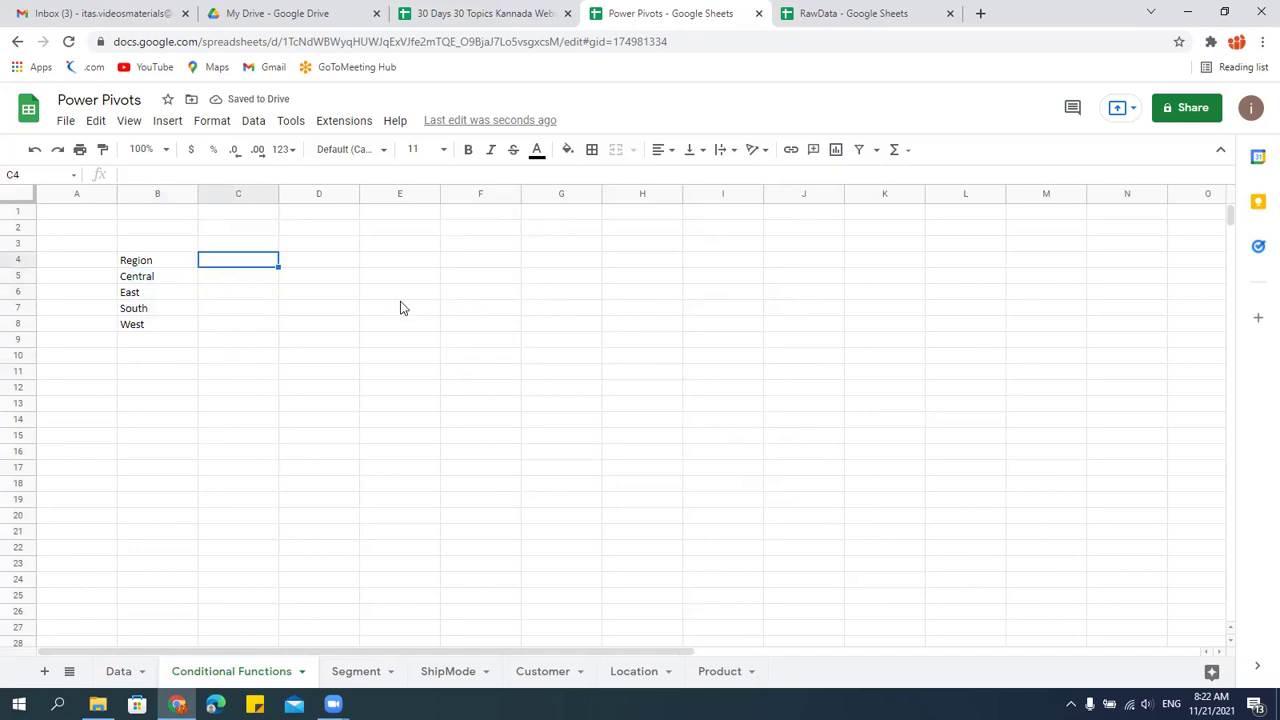
type("Sumifs")
key("Return")
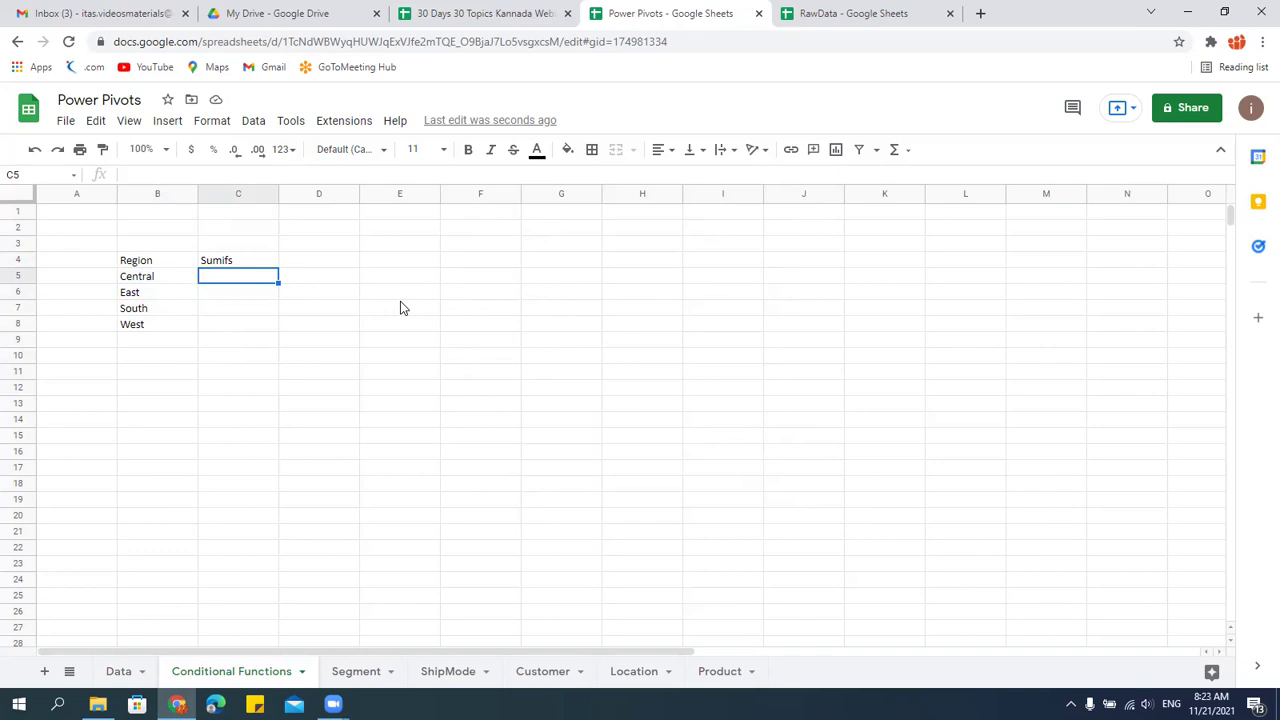
Start a SUMIFS formula in C5 beside Central.
left_click(244, 260)
left_click(206, 279)
left_click(204, 309)
double_click(221, 279)
key("Up")
key("Down")
type("=sumifs")
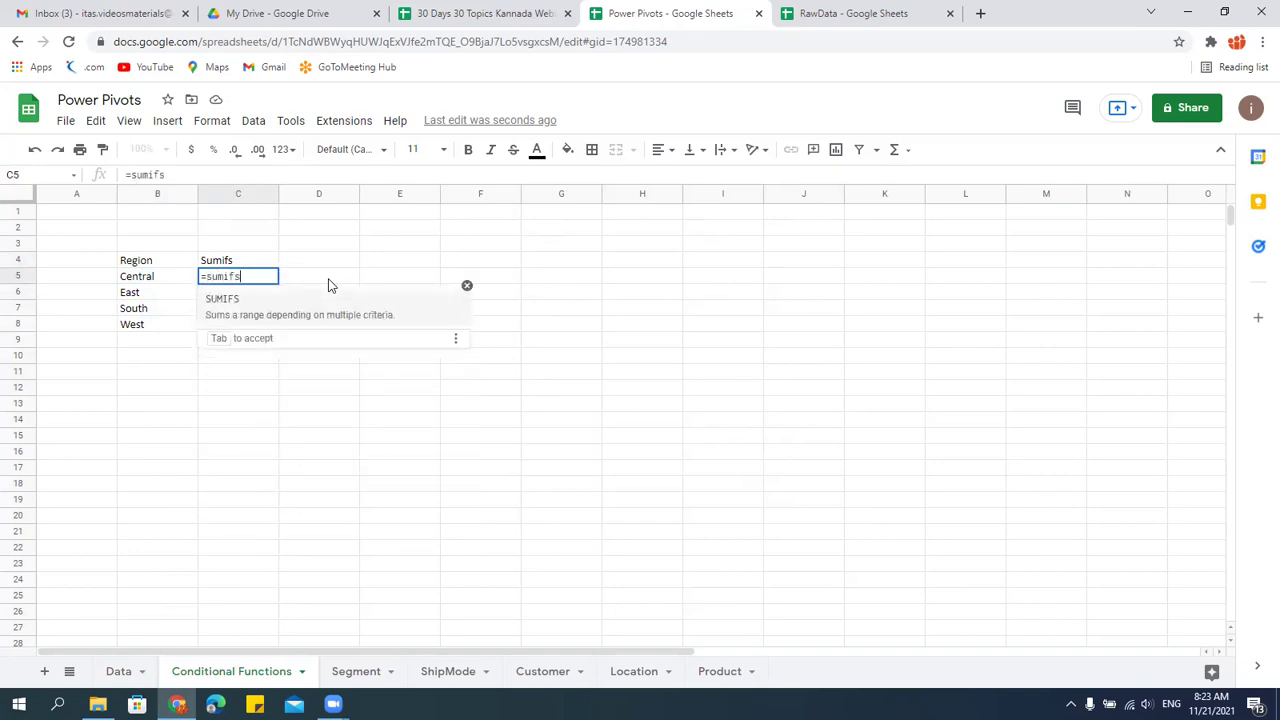
key("Tab")
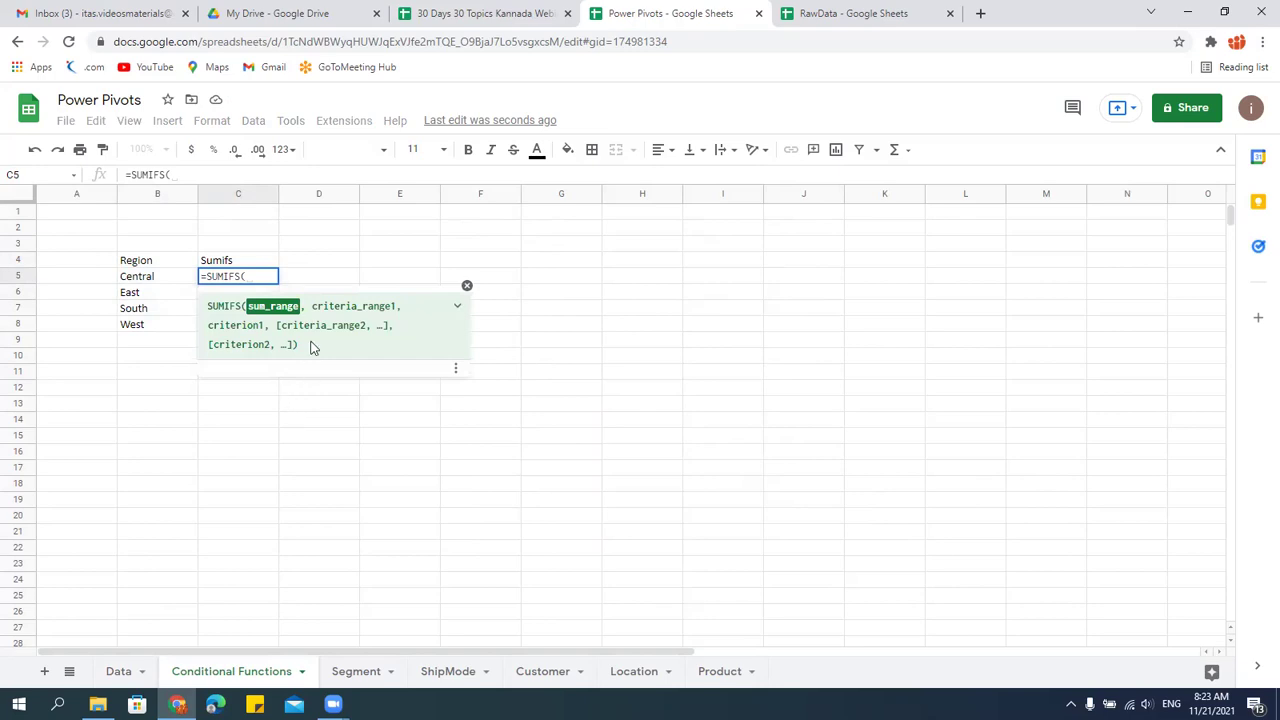
Set the SUMIFS sum range to the Data sheet's Sales column, absolute $J$5:$J$9998.
left_click(120, 674)
left_click(803, 232)
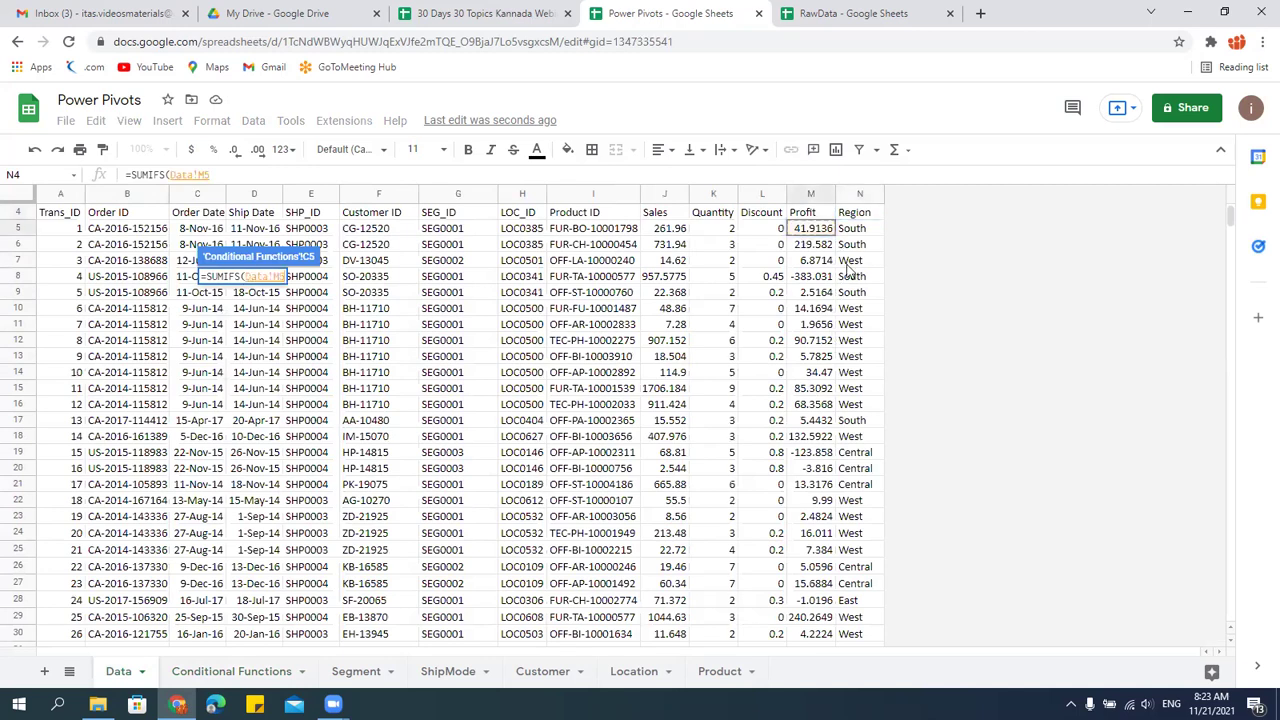
key("Left")
key("Left")
key("Up")
key("Left")
key("Down")
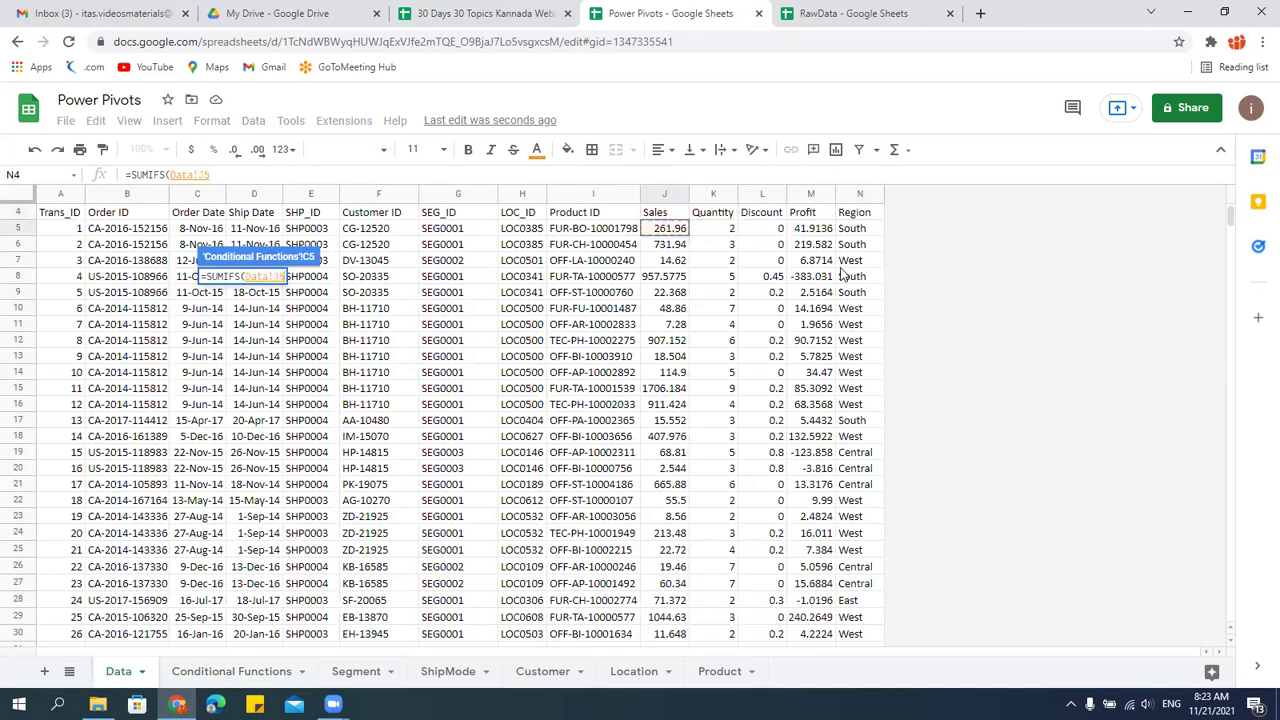
key("ctrl+shift+Down")
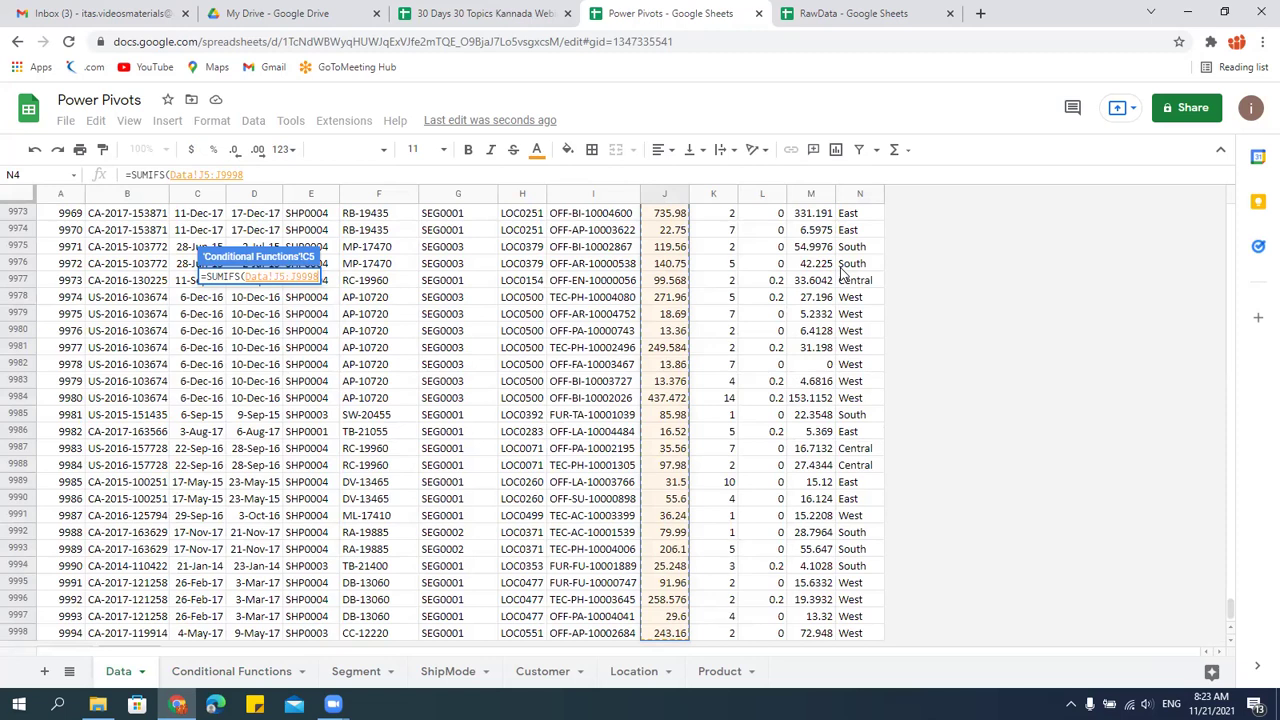
key("F4")
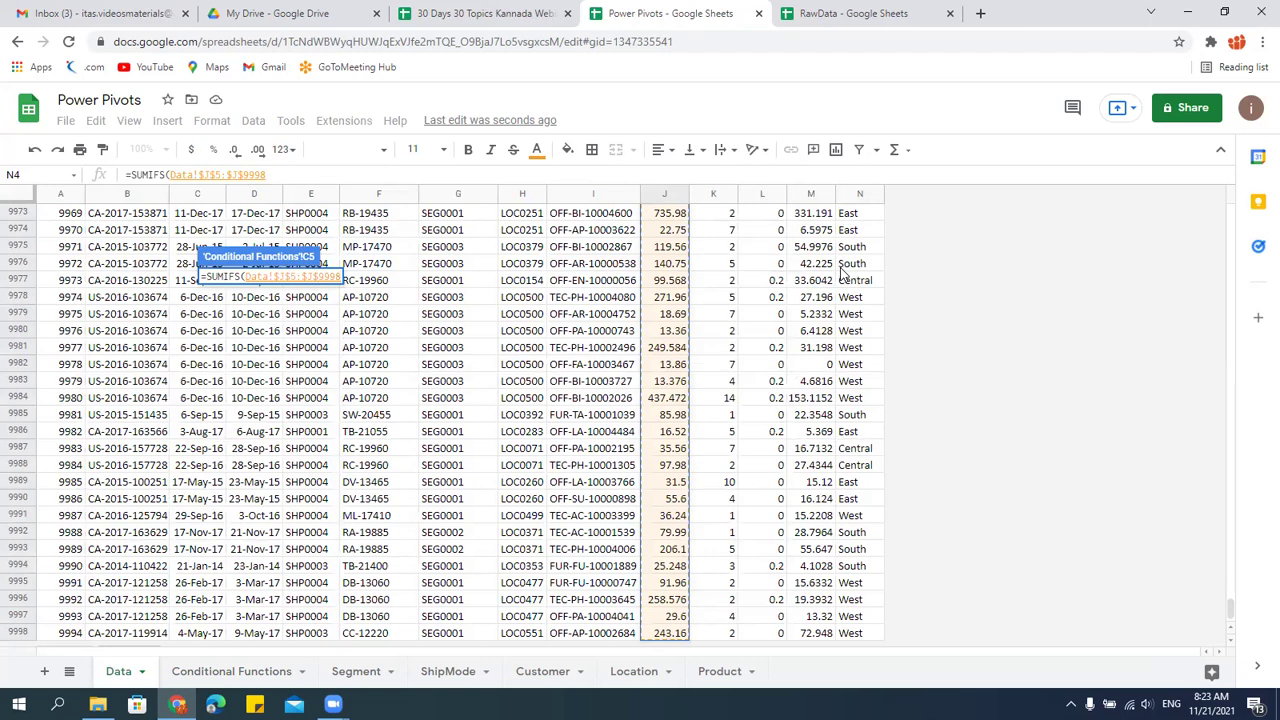
type(",")
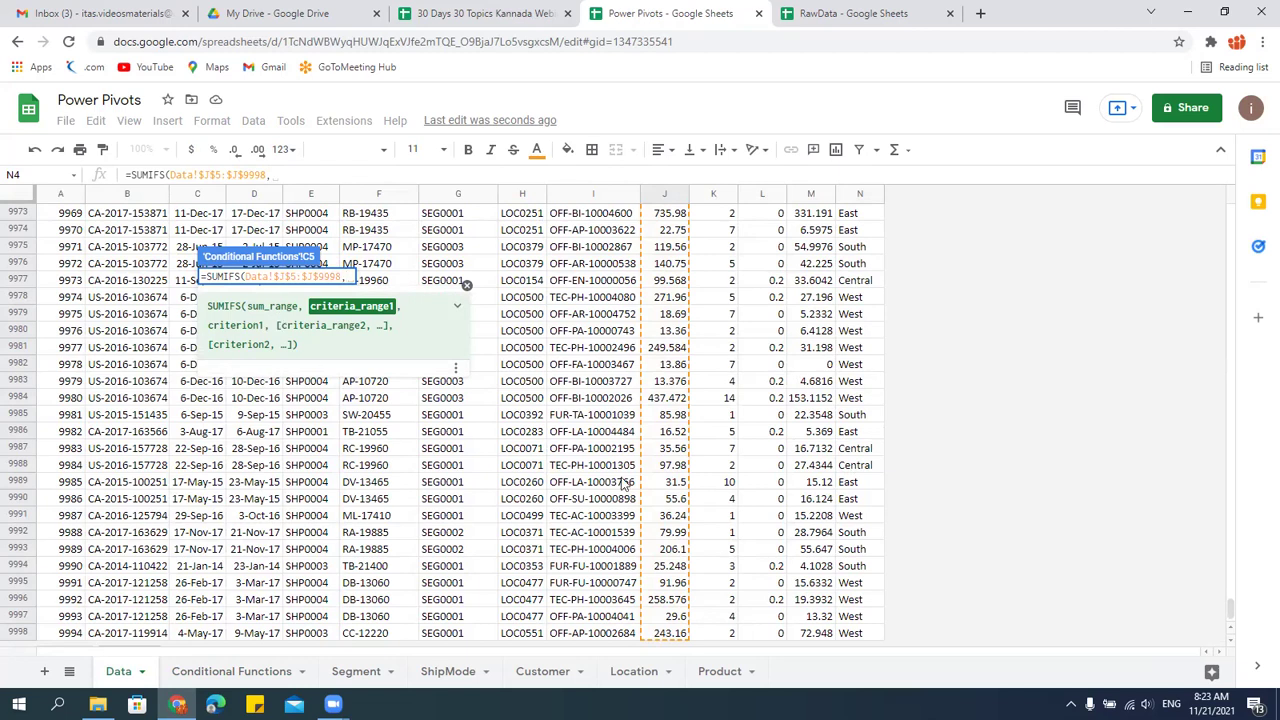
Add the Data sheet's Region column $N$5:$N$9998 as the absolute criteria range.
left_click(858, 232)
key("ctrl+Up")
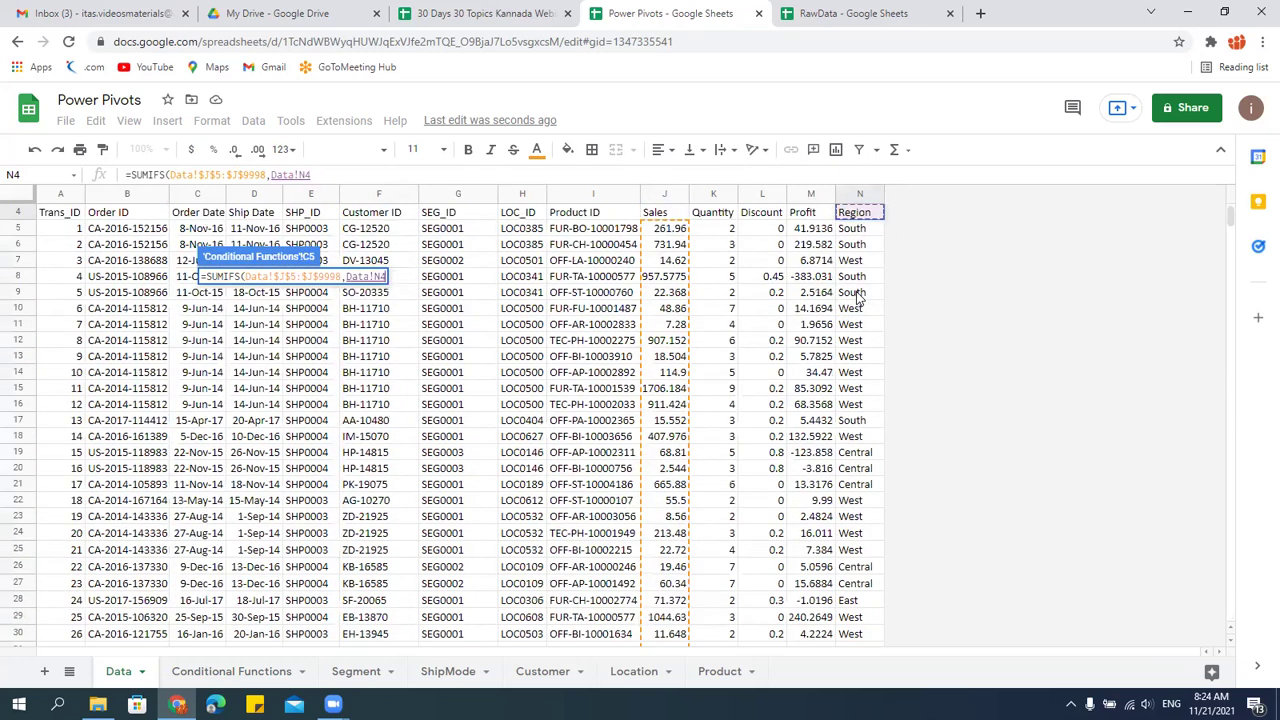
key("ctrl+shift+Down")
key("F4")
type(",")
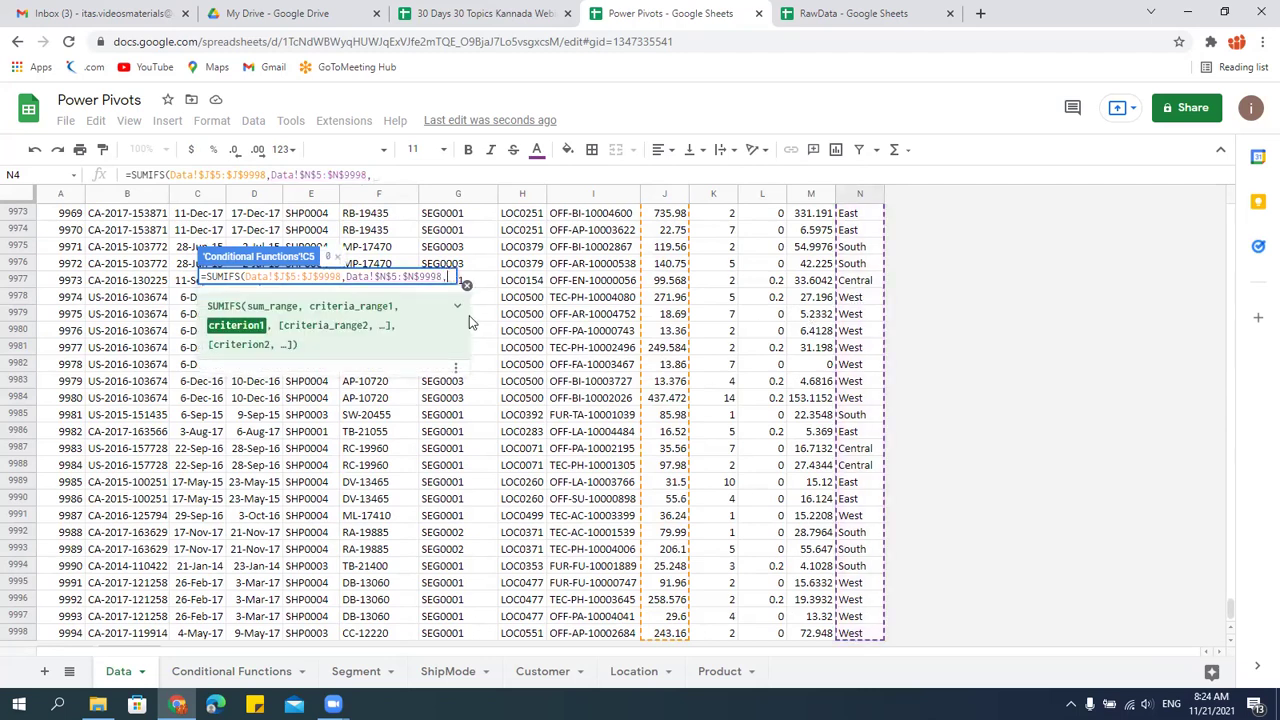
Finish the SUMIFS using the region name in B5 as criterion and commit it.
left_click(200, 684)
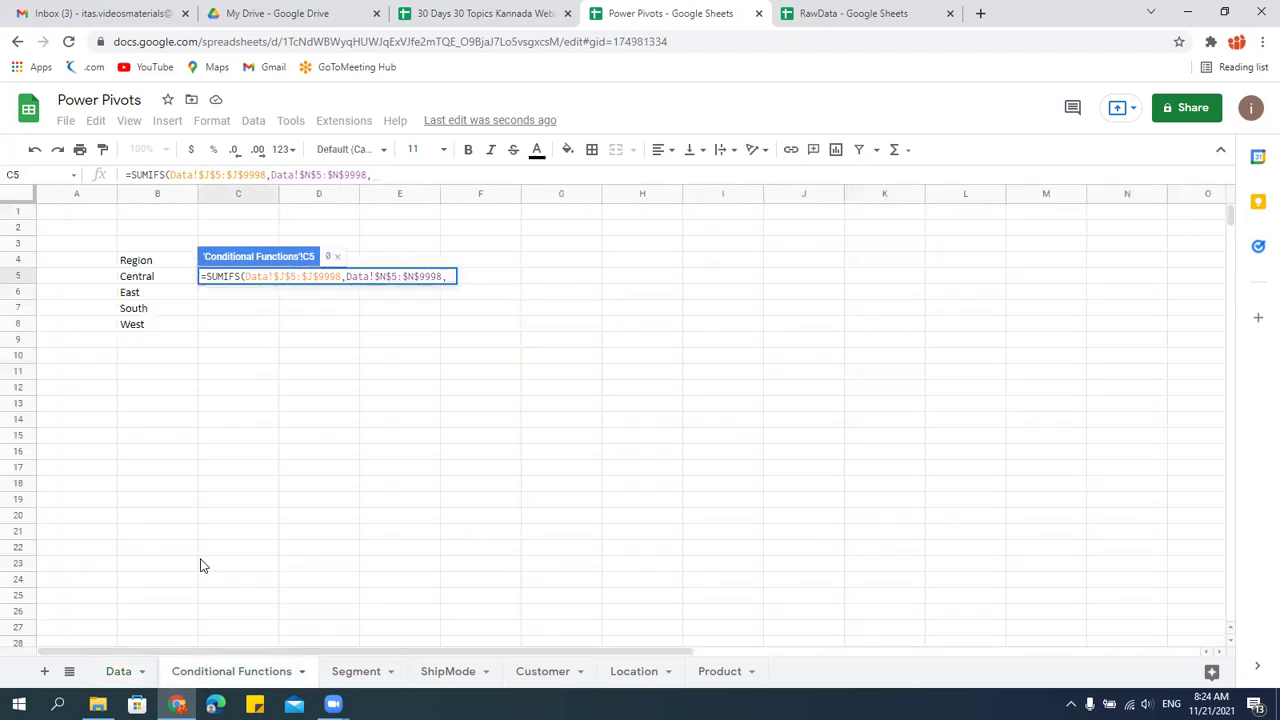
left_click(141, 278)
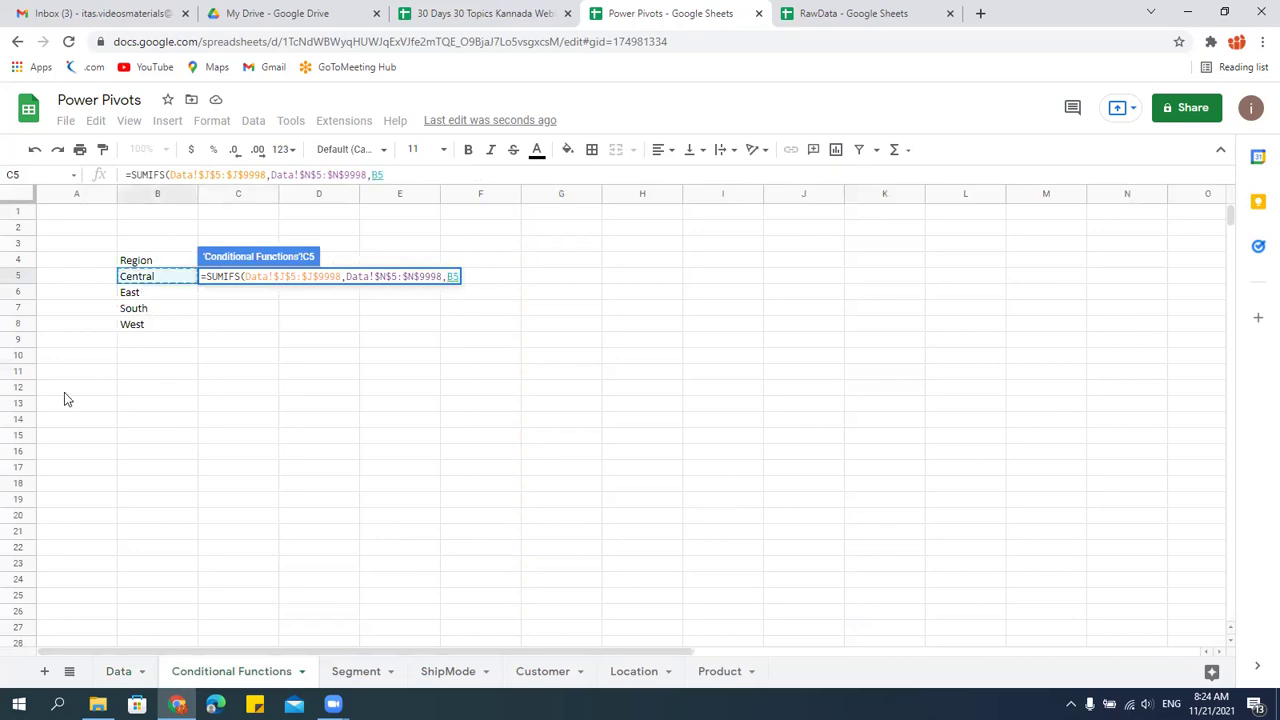
key("Return")
Fill the SUMIFS down through C8 to total sales for East, South and West.
key("Up")
key("shift+Down")
key("shift+Down")
key("shift+Down")
key("ctrl+d")
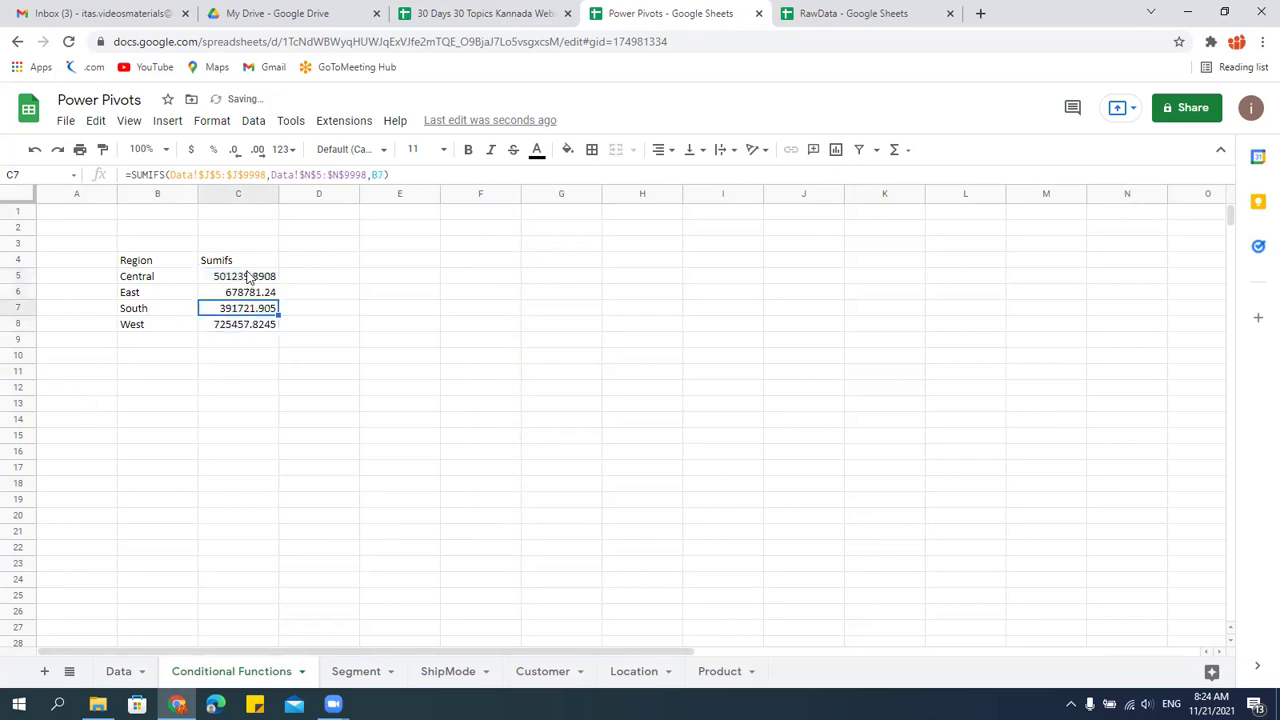
left_click(212, 420)
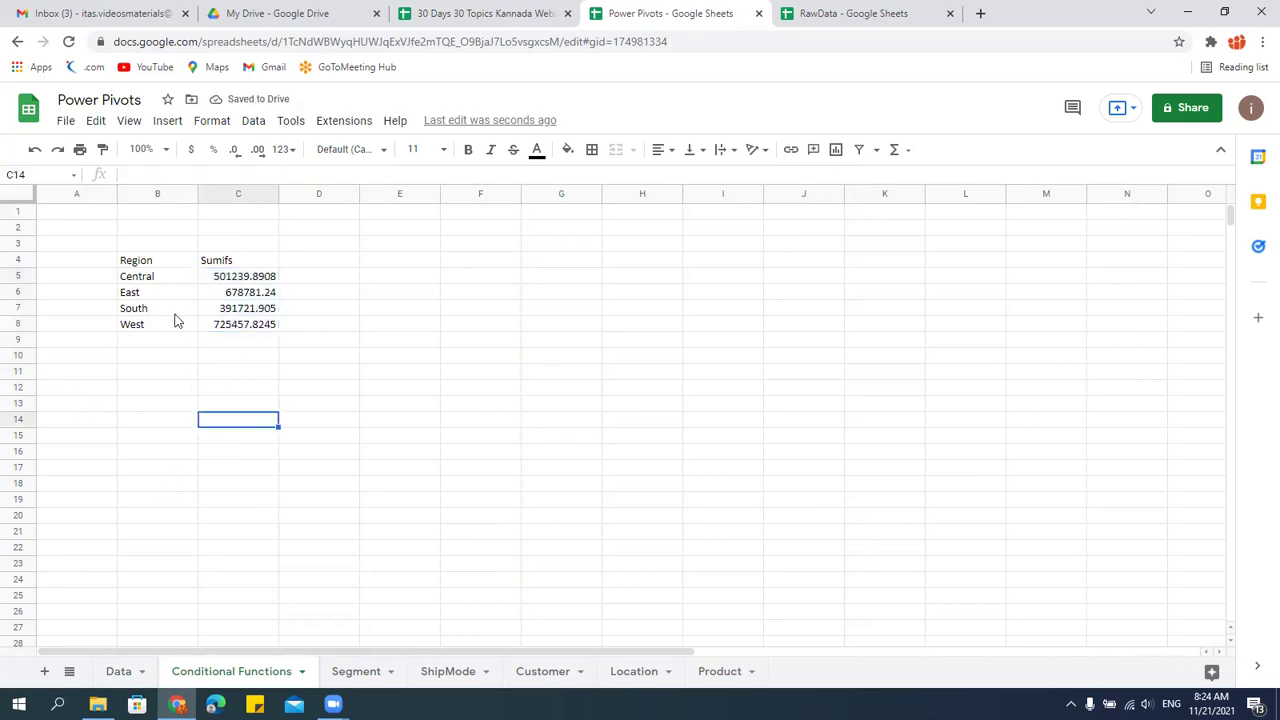
left_click_drag(162, 280, 171, 318)
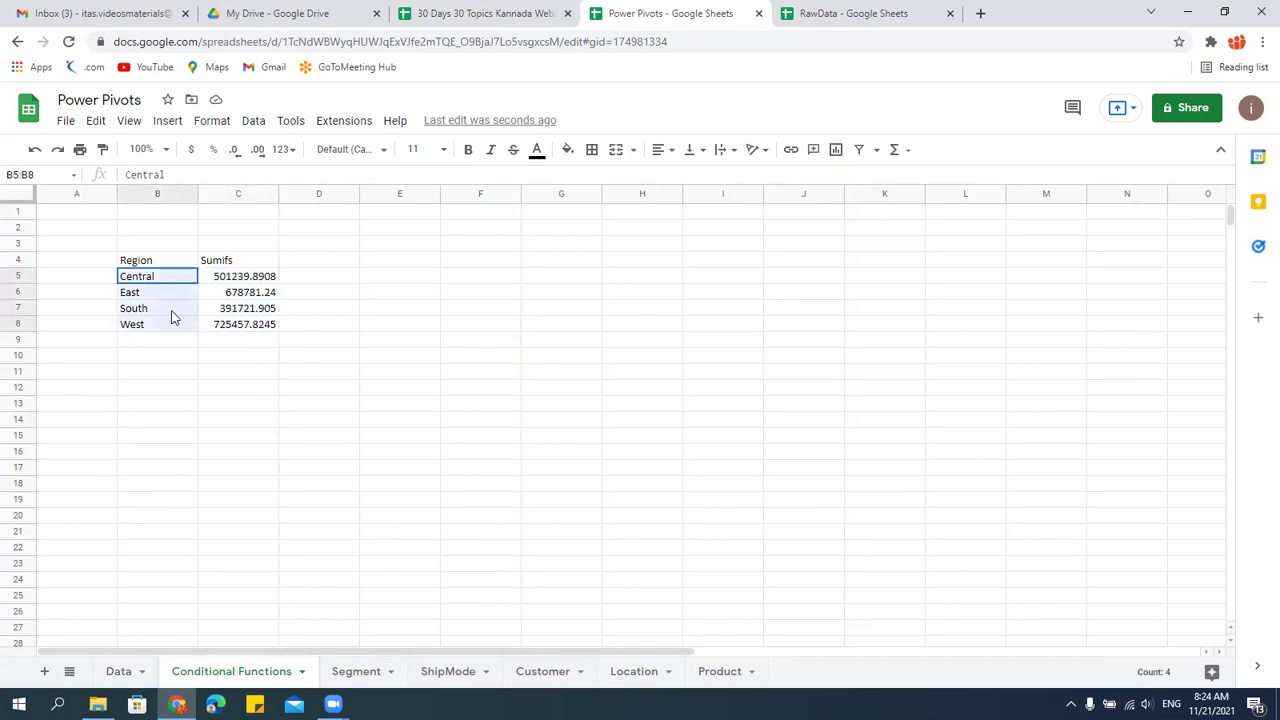
left_click_drag(258, 285, 252, 326)
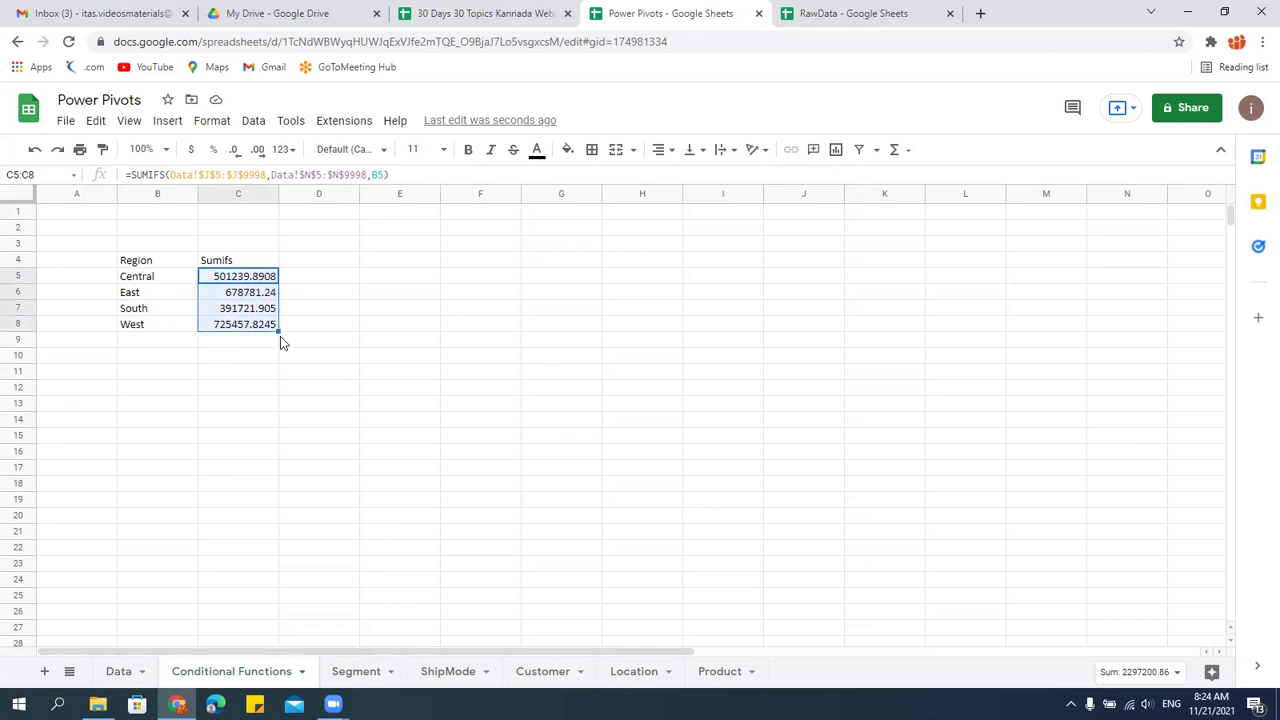
Enter the heading 'Average Ifs' in cell D4.
left_click(312, 262)
type("Av")
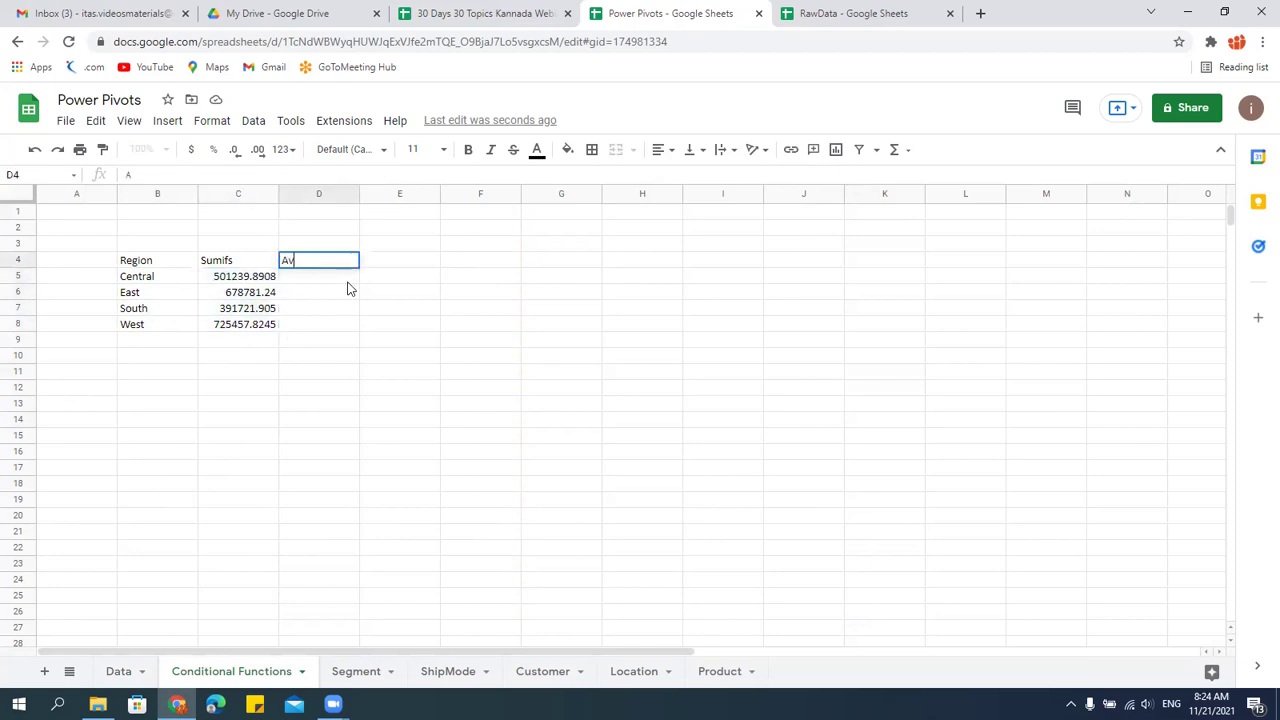
type("erage If")
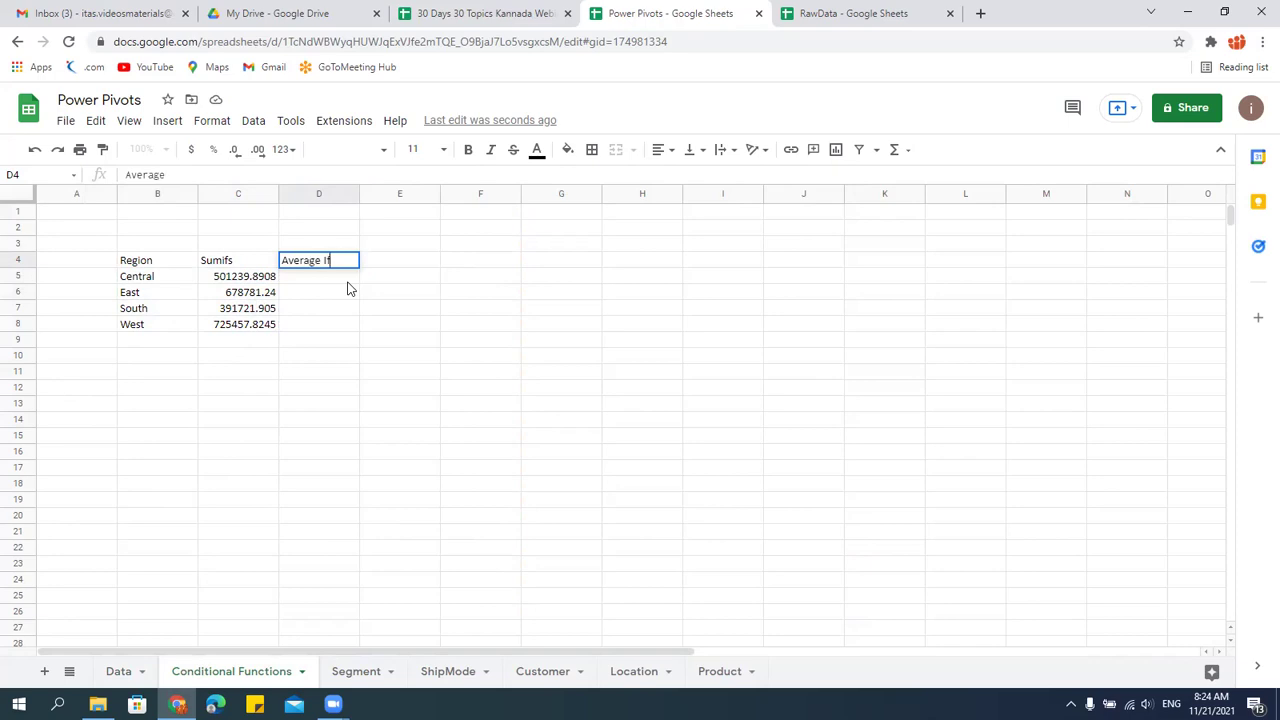
type("s")
key("Return")
Put the SUMIFS formula into D5 with the function changed to AVERAGEIFS.
left_click(234, 283)
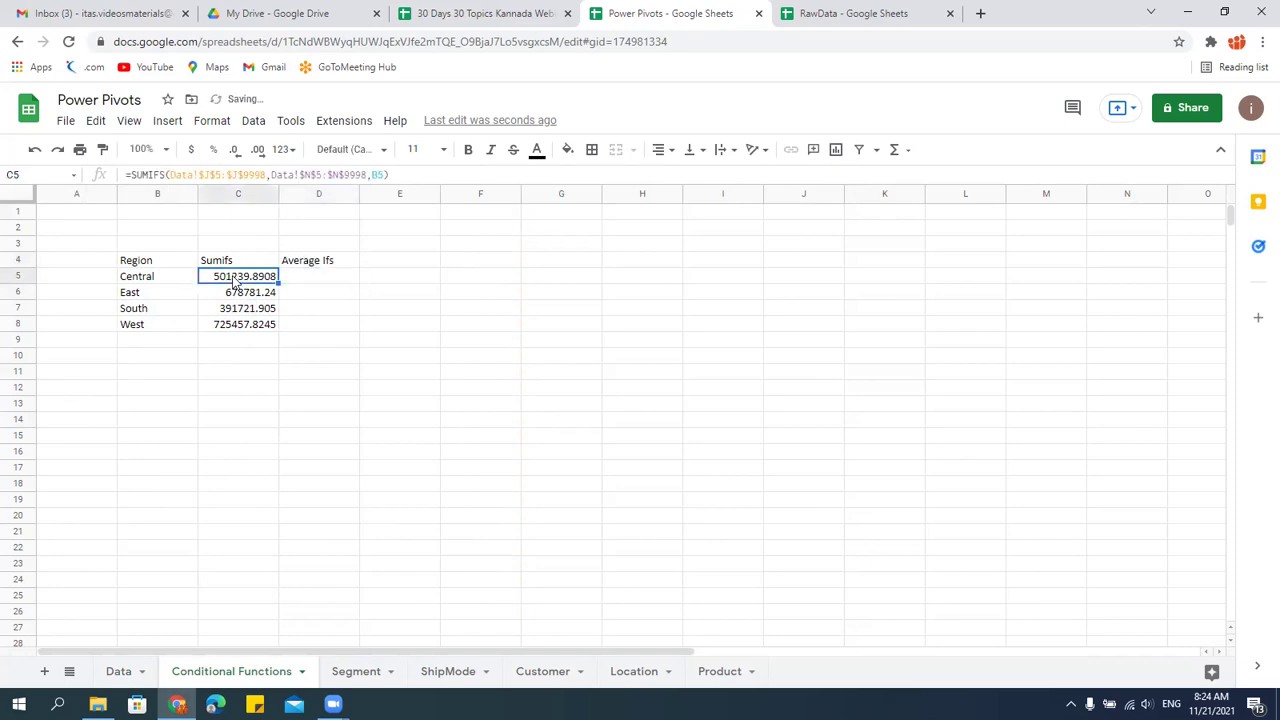
left_click_drag(418, 175, 127, 175)
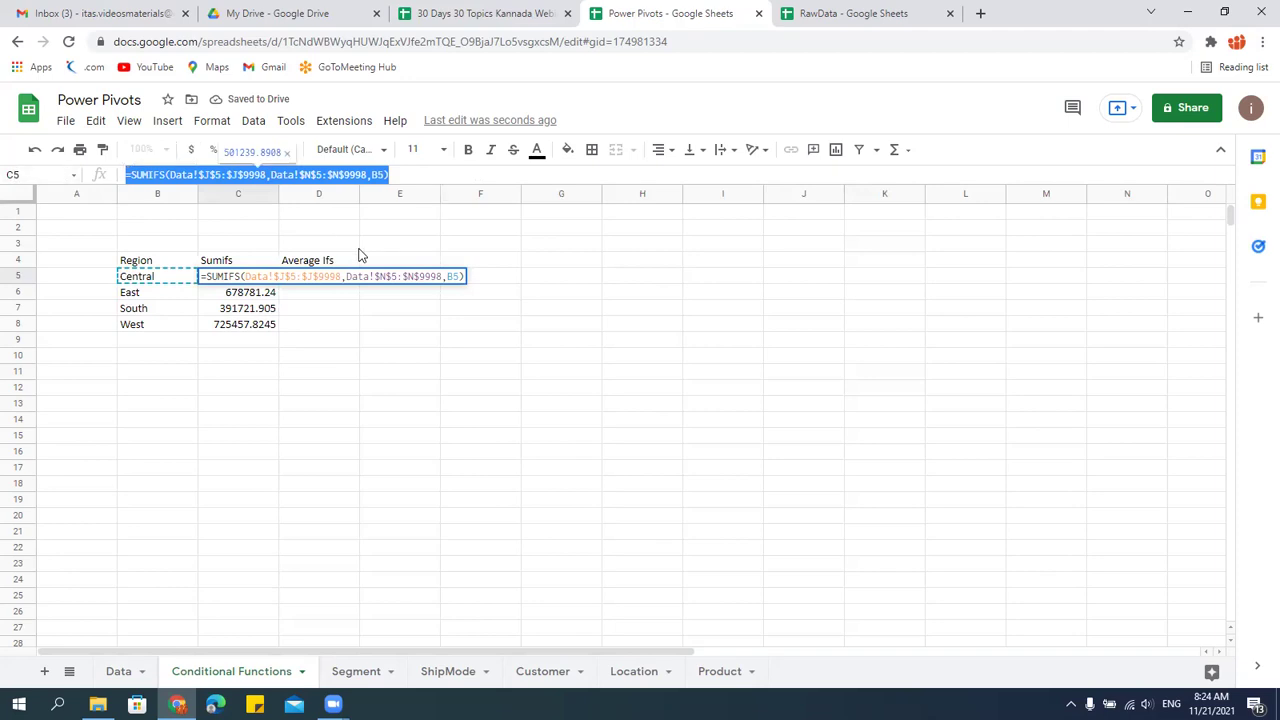
key("Escape")
left_click(315, 263)
double_click(325, 278)
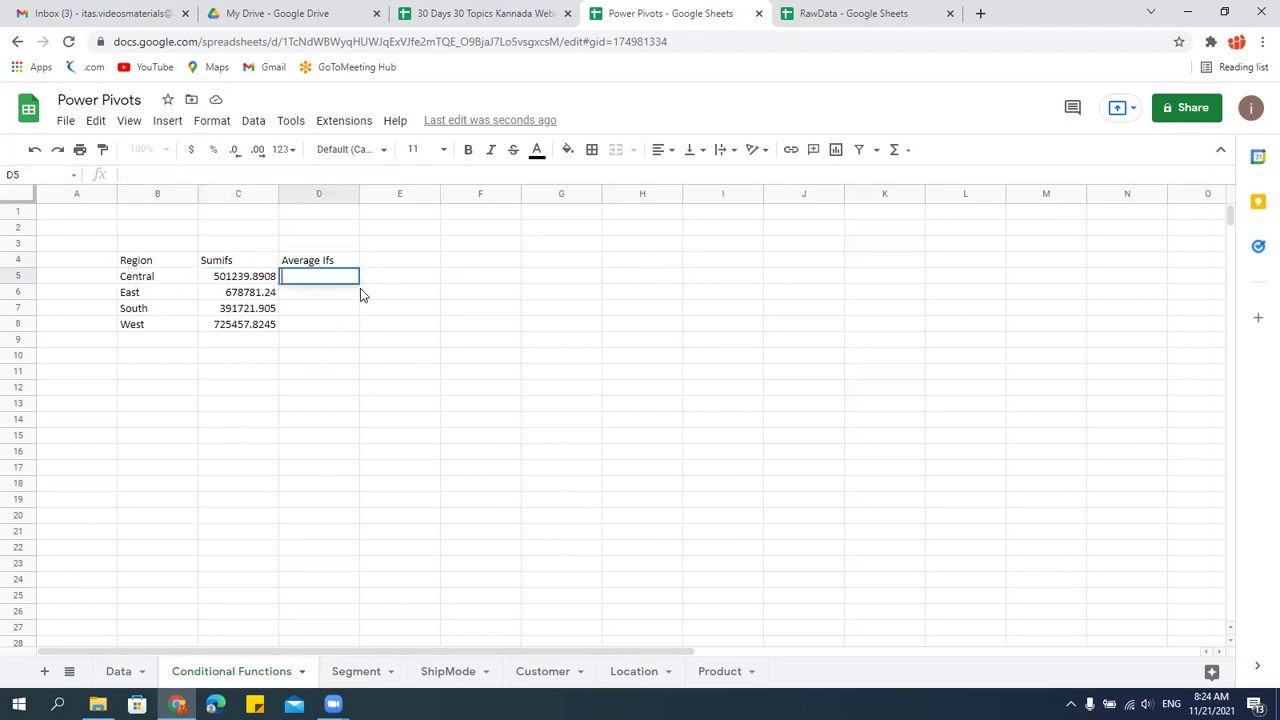
key("ctrl+v")
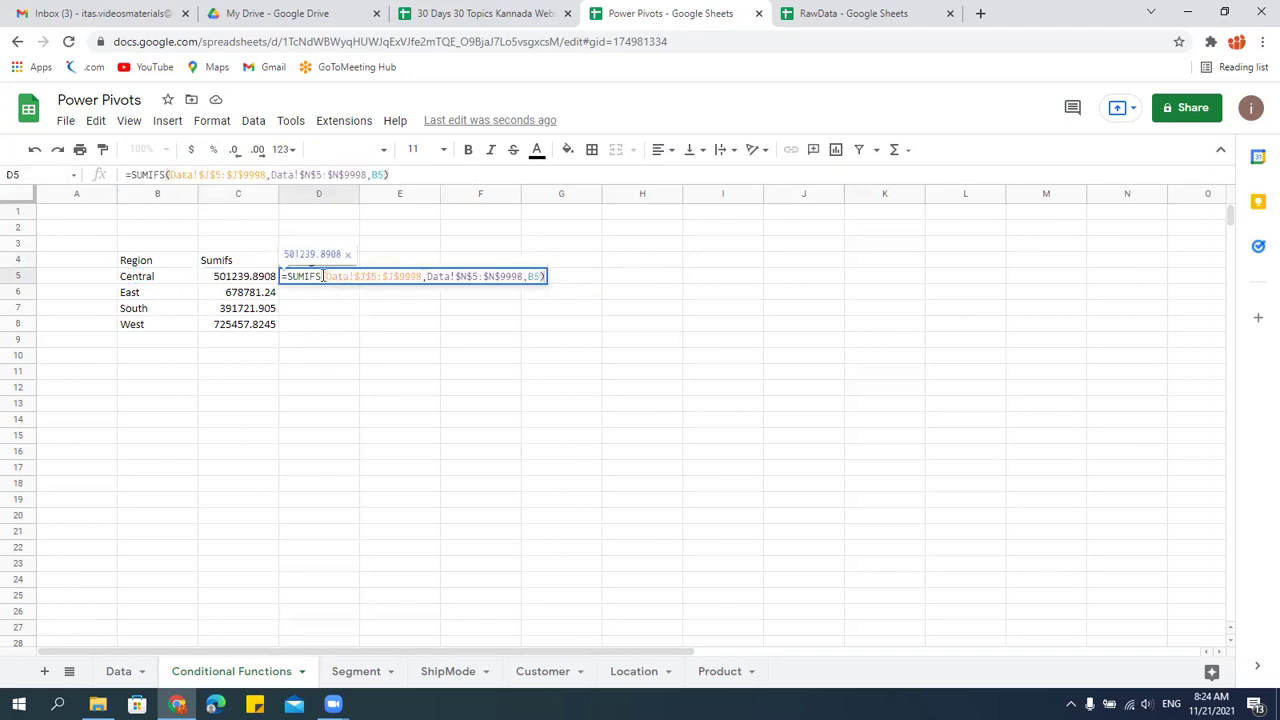
key("BackSpace")
key("BackSpace")
key("BackSpace")
key("BackSpace")
key("BackSpace")
key("BackSpace")
type("averageif")
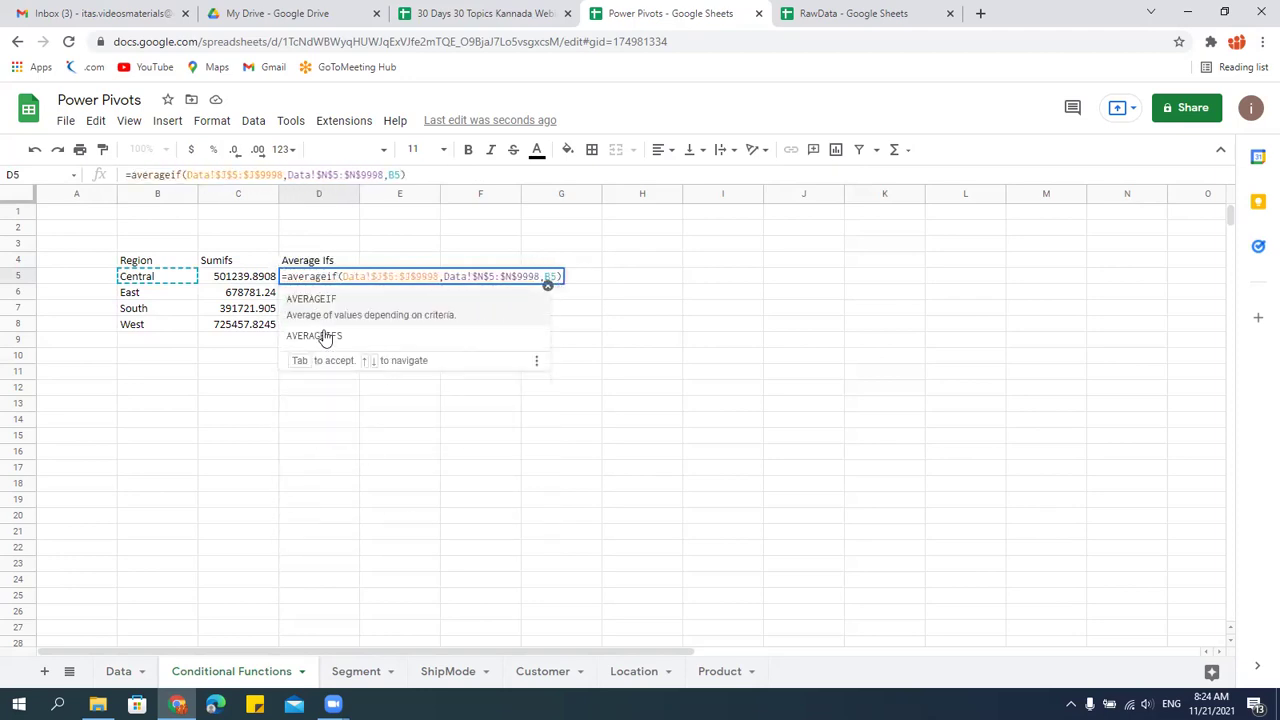
left_click(324, 335)
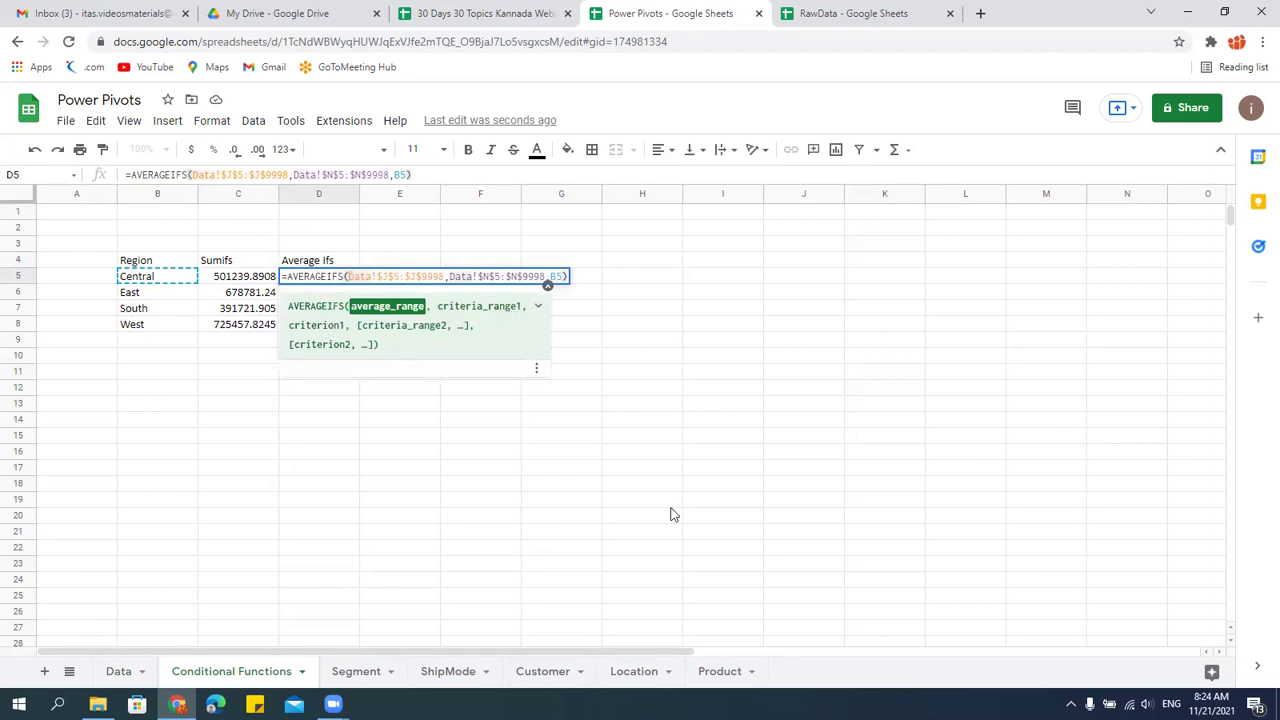
key("Return")
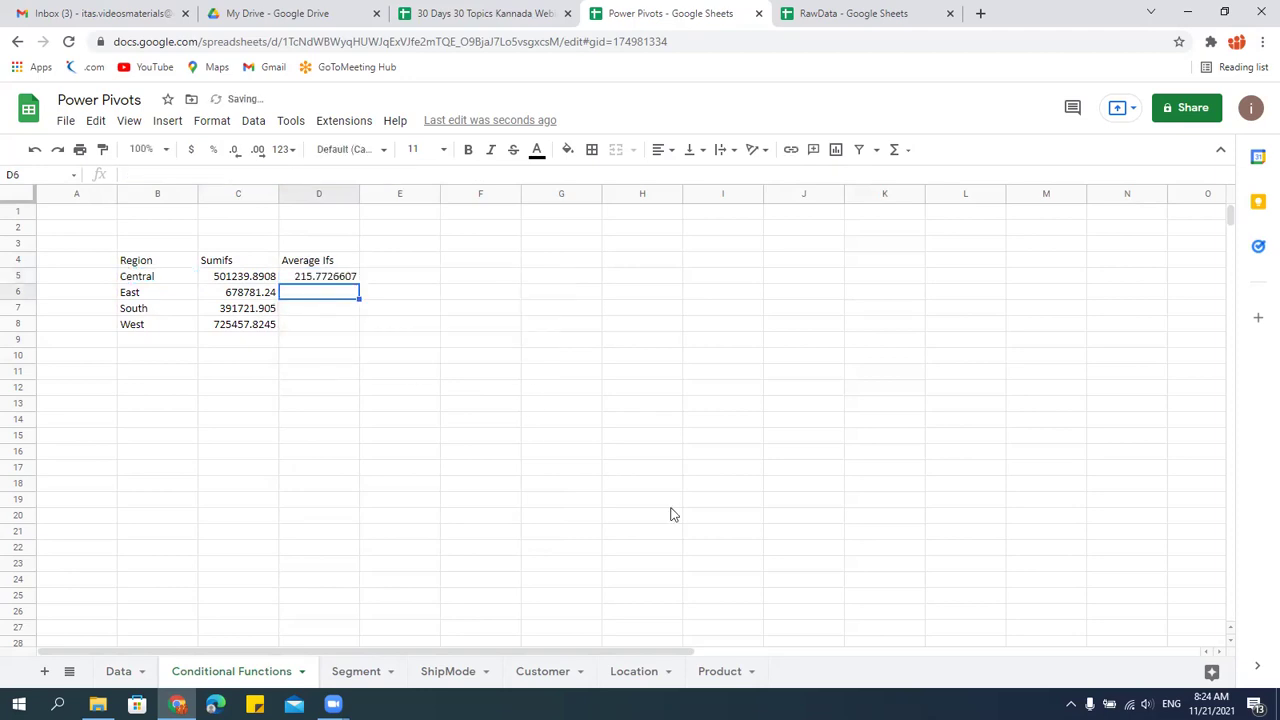
Fill AVERAGEIFS down through D8 and copy the formula's ranges and criterion.
key("Up")
key("shift+Down")
key("shift+Down")
key("shift+Down")
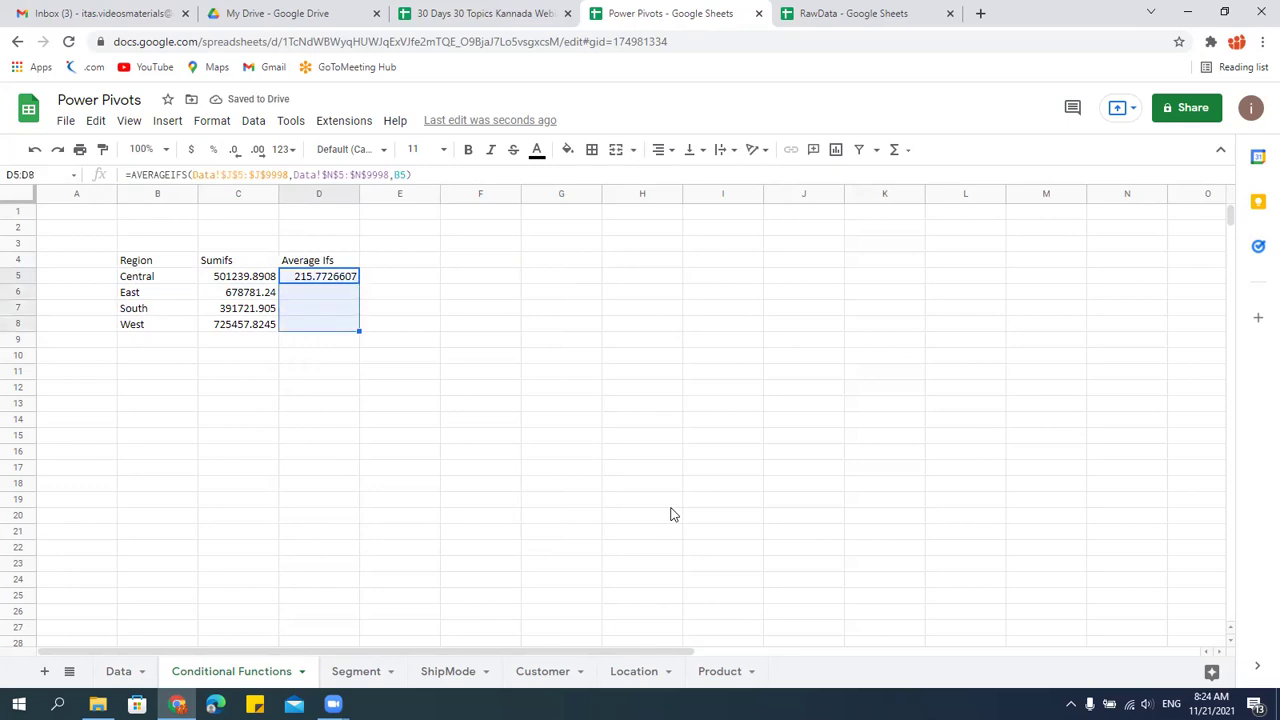
key("ctrl+d")
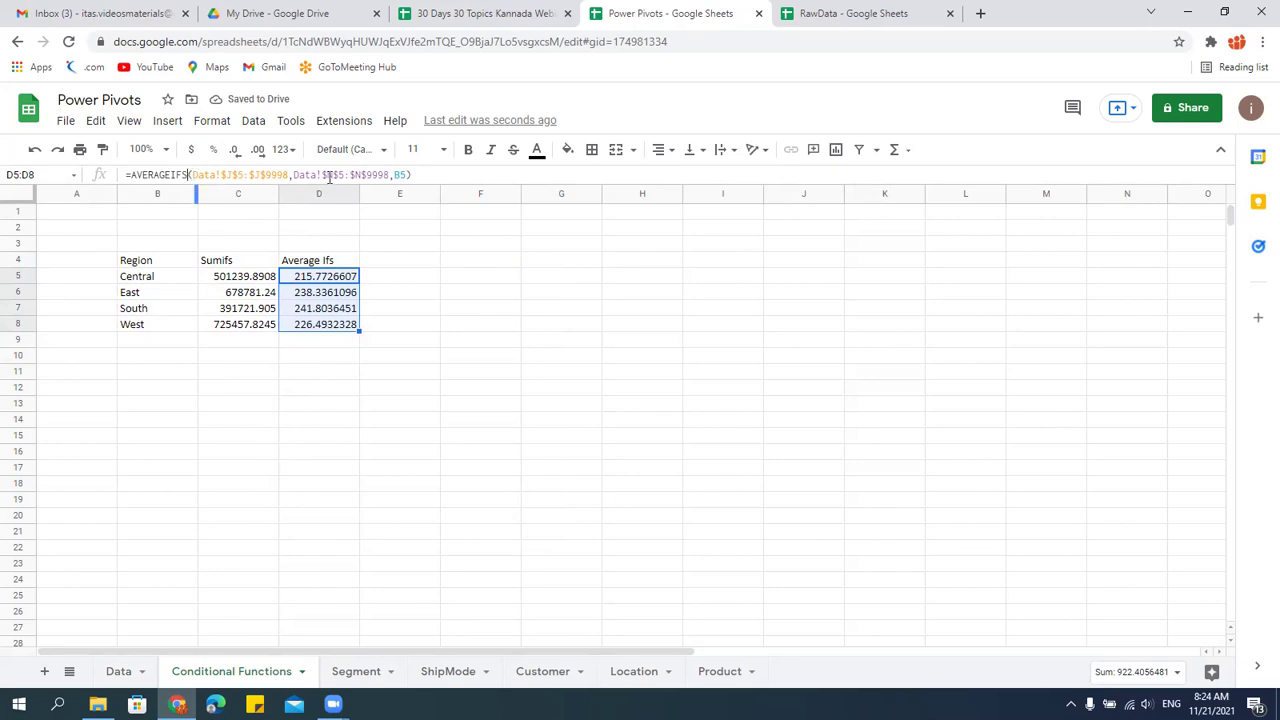
left_click_drag(188, 175, 574, 177)
key("ctrl+c")
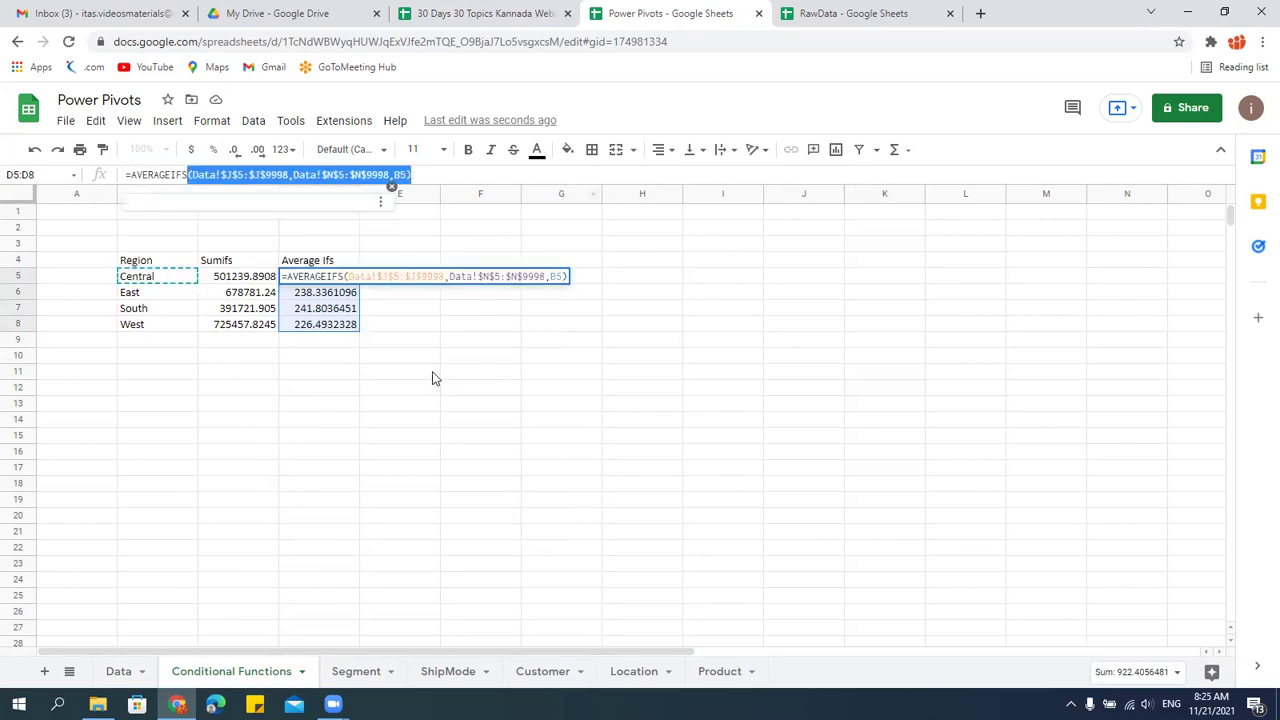
key("Escape")
left_click(396, 262)
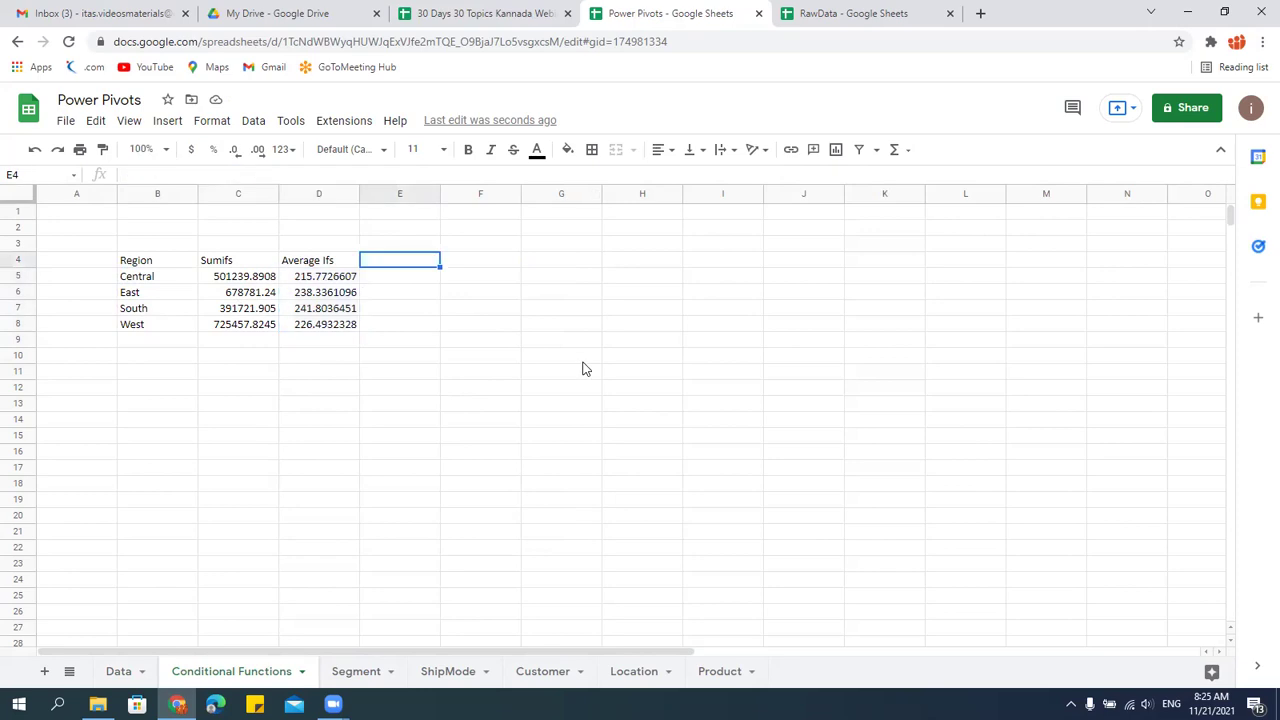
Head E4 'Maxifs' and enter a MAXIFS in E5 with the copied Data ranges and B5 criterion.
type("Maxifs")
key("Return")
type("=max")
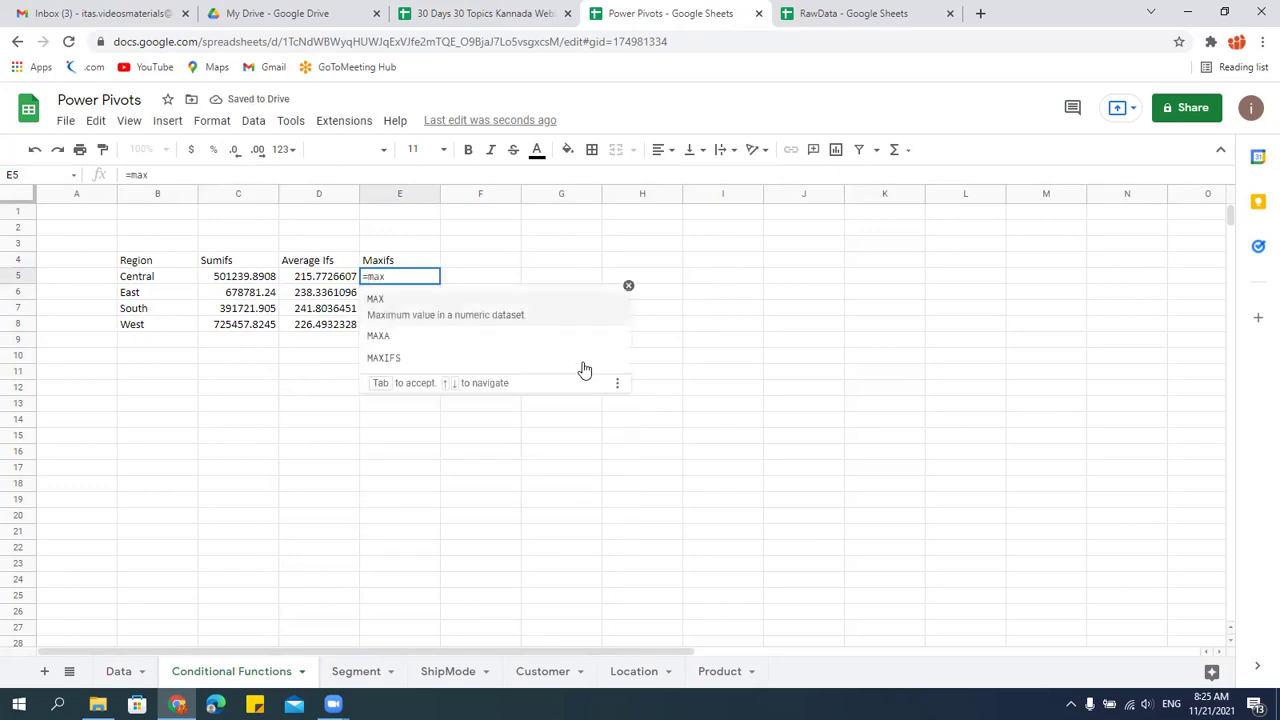
left_click(585, 368)
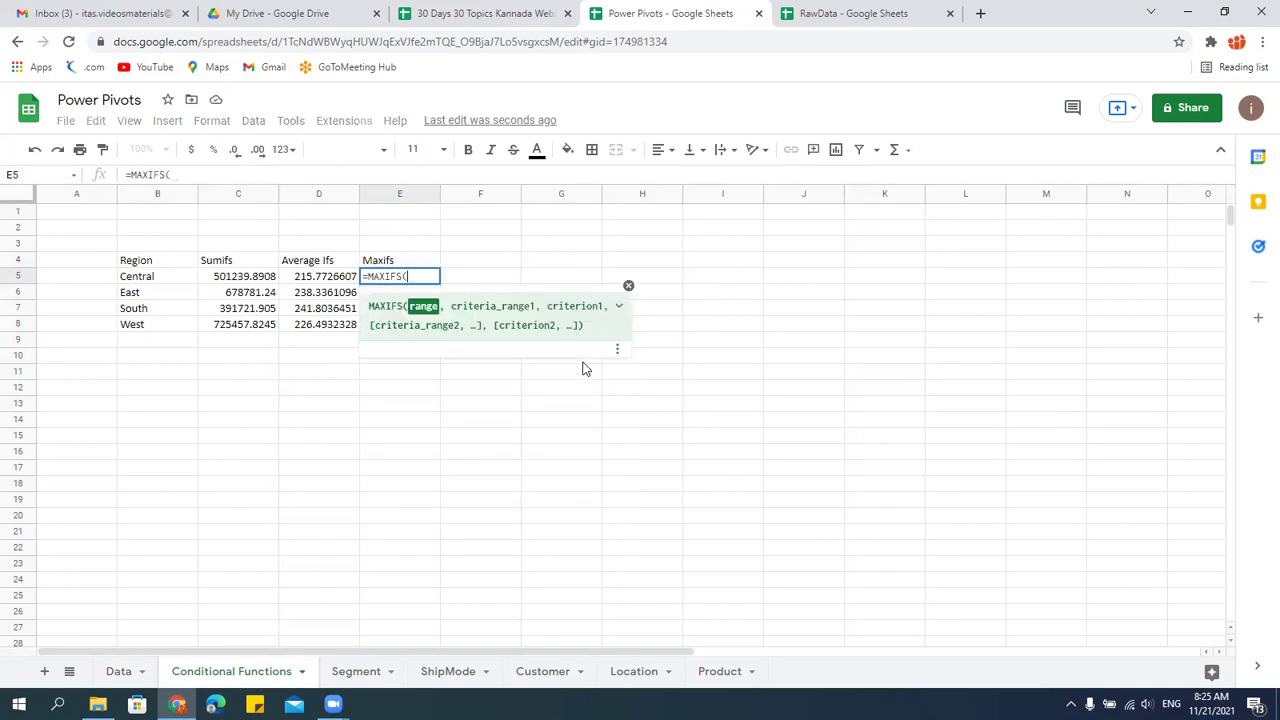
key("ctrl+v")
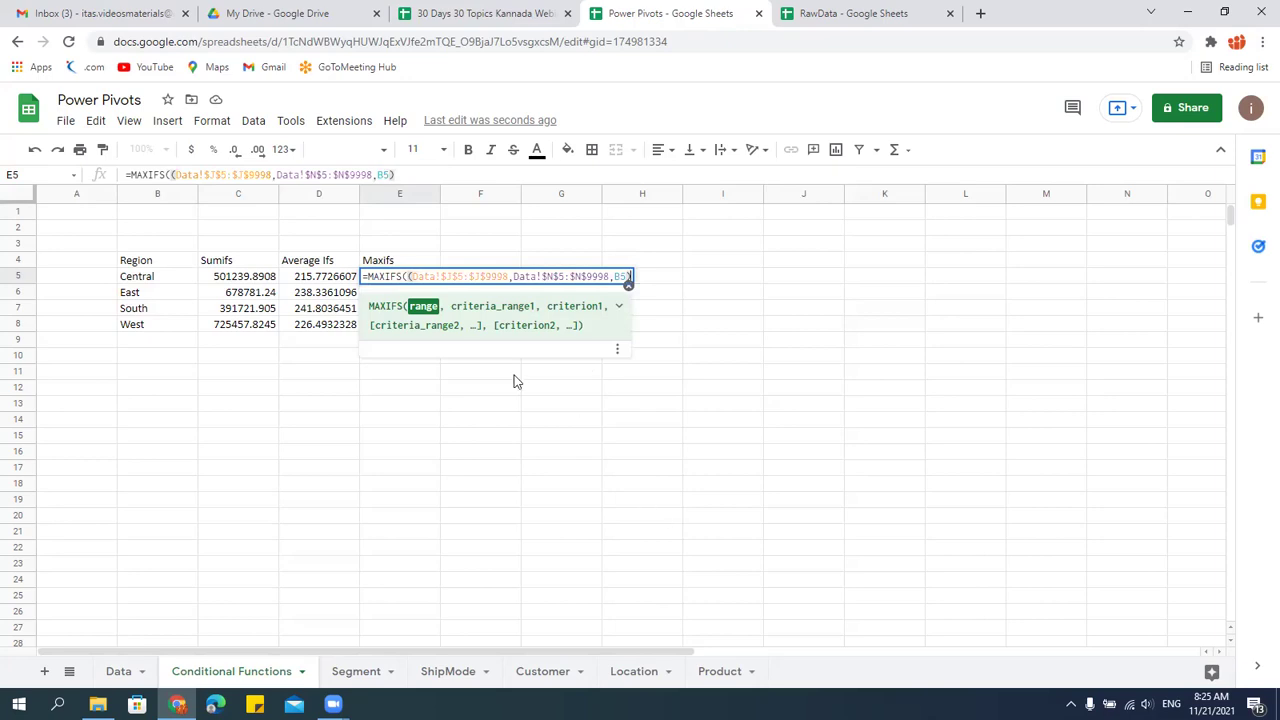
left_click(407, 276)
key("BackSpace")
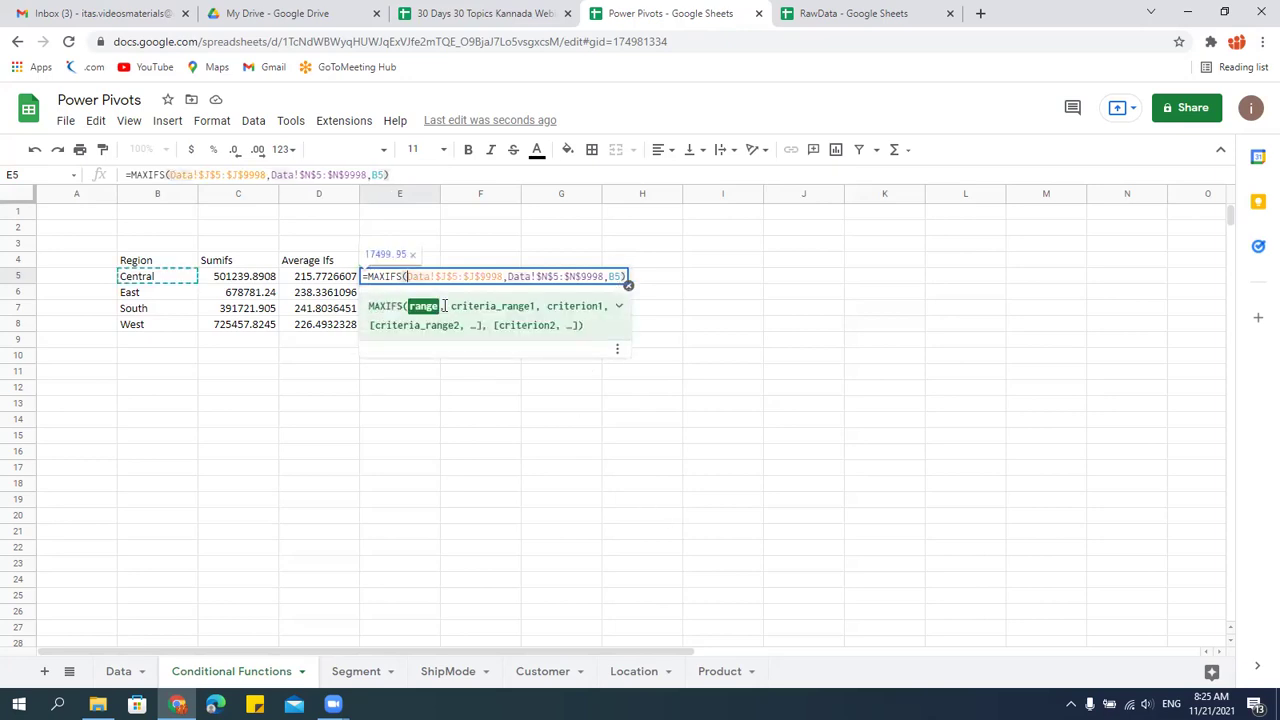
key("Return")
Fill the MAXIFS formula down through E8 for all four regions.
key("Up")
key("shift+Down")
key("shift+Down")
key("shift+Down")
key("ctrl+d")
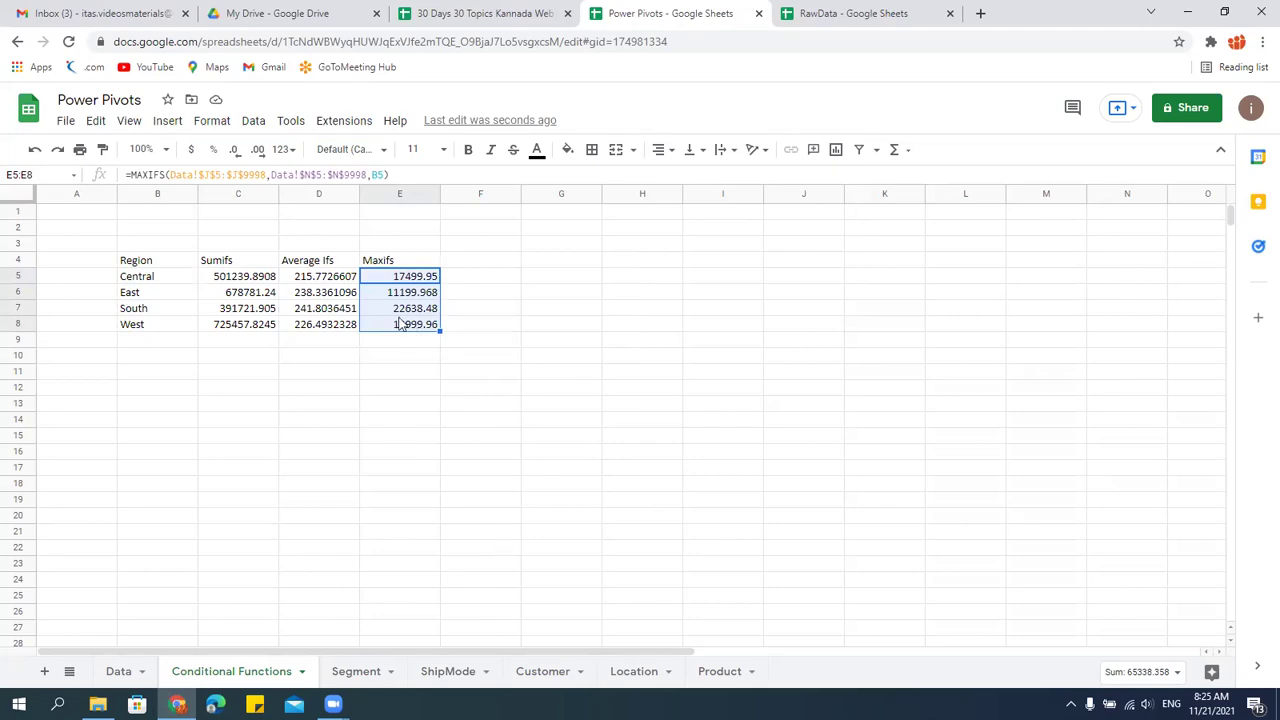
left_click(258, 280)
Insert a new empty column O to the right of Region on the Data sheet.
left_click(104, 674)
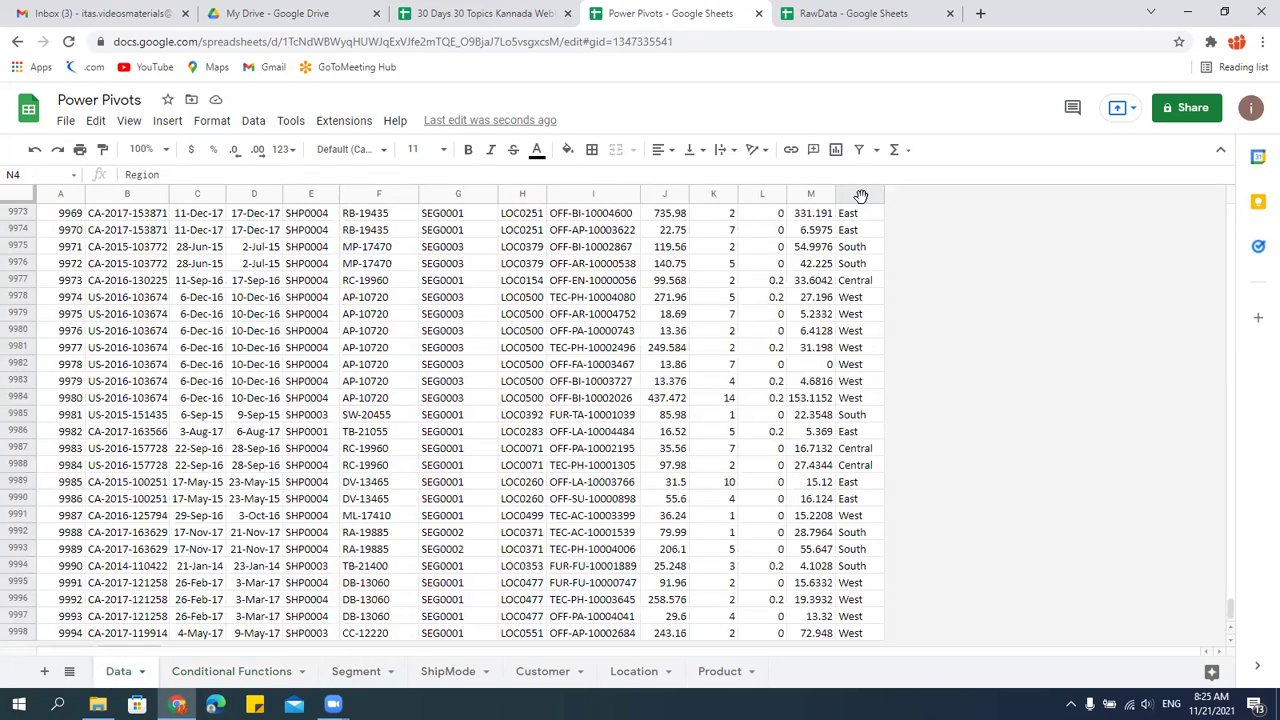
right_click(860, 194)
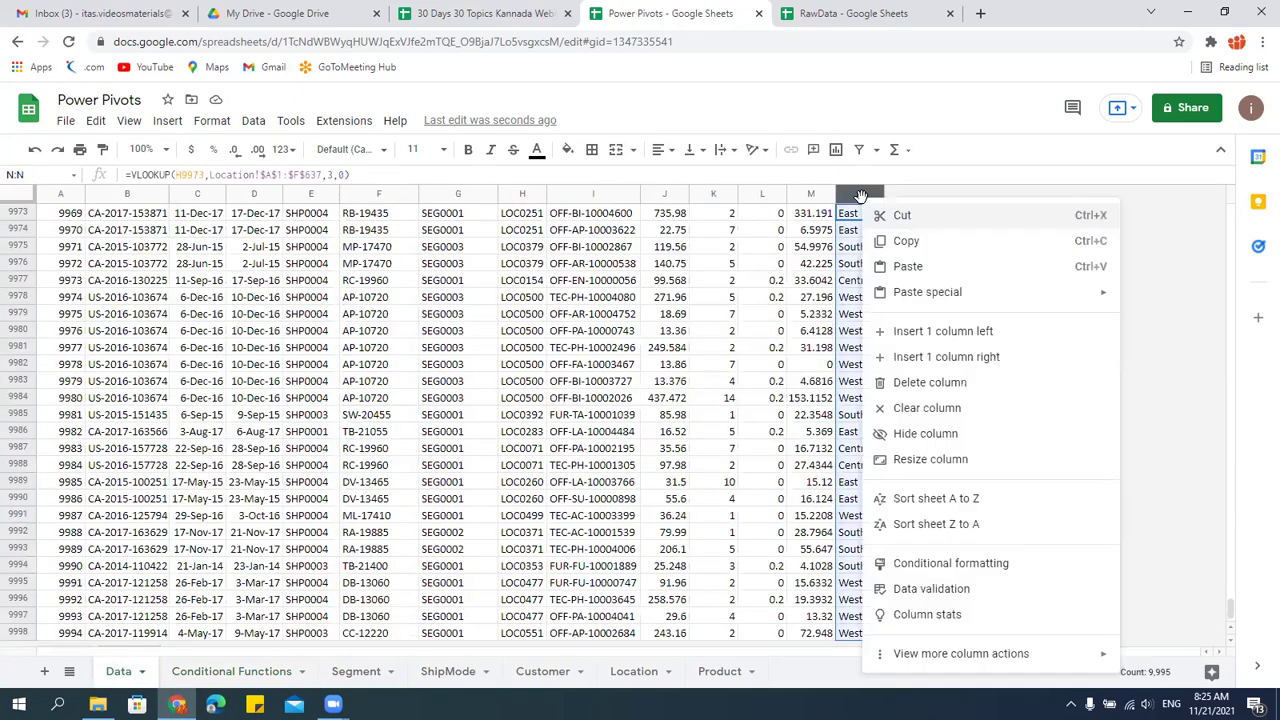
left_click(946, 356)
left_click(920, 212)
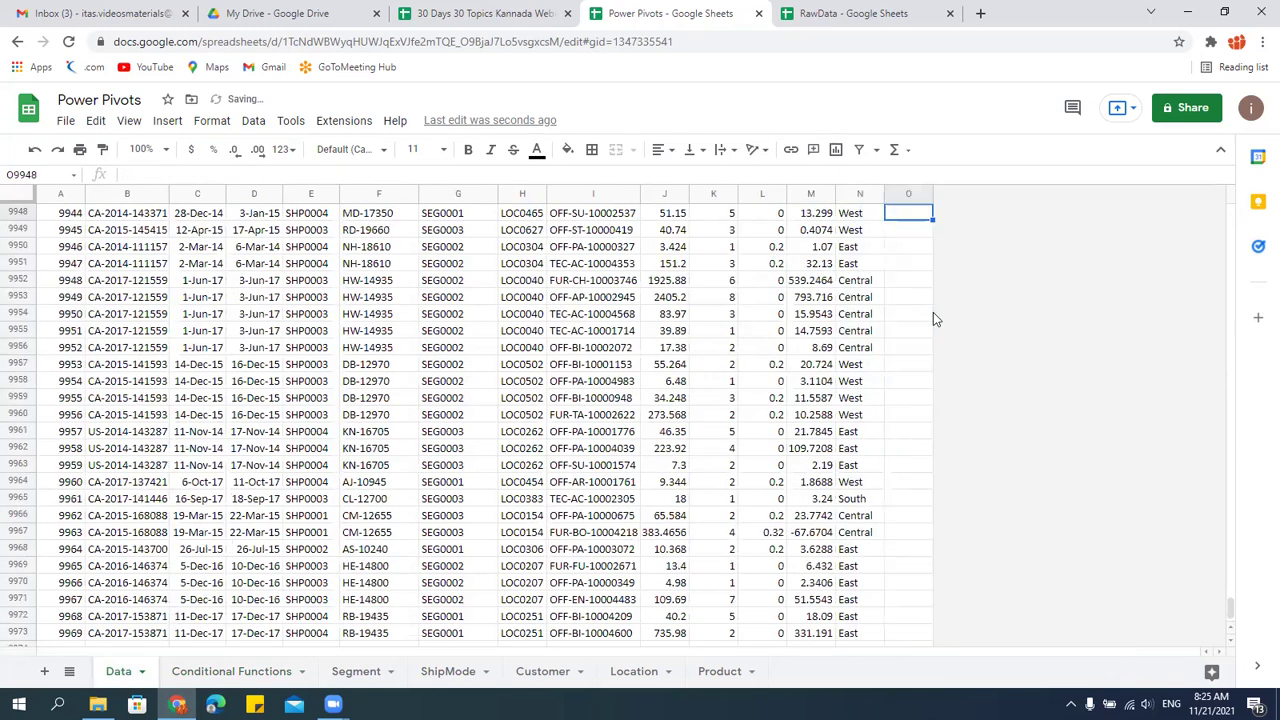
key("ctrl+Up")
key("Down")
key("Down")
key("Down")
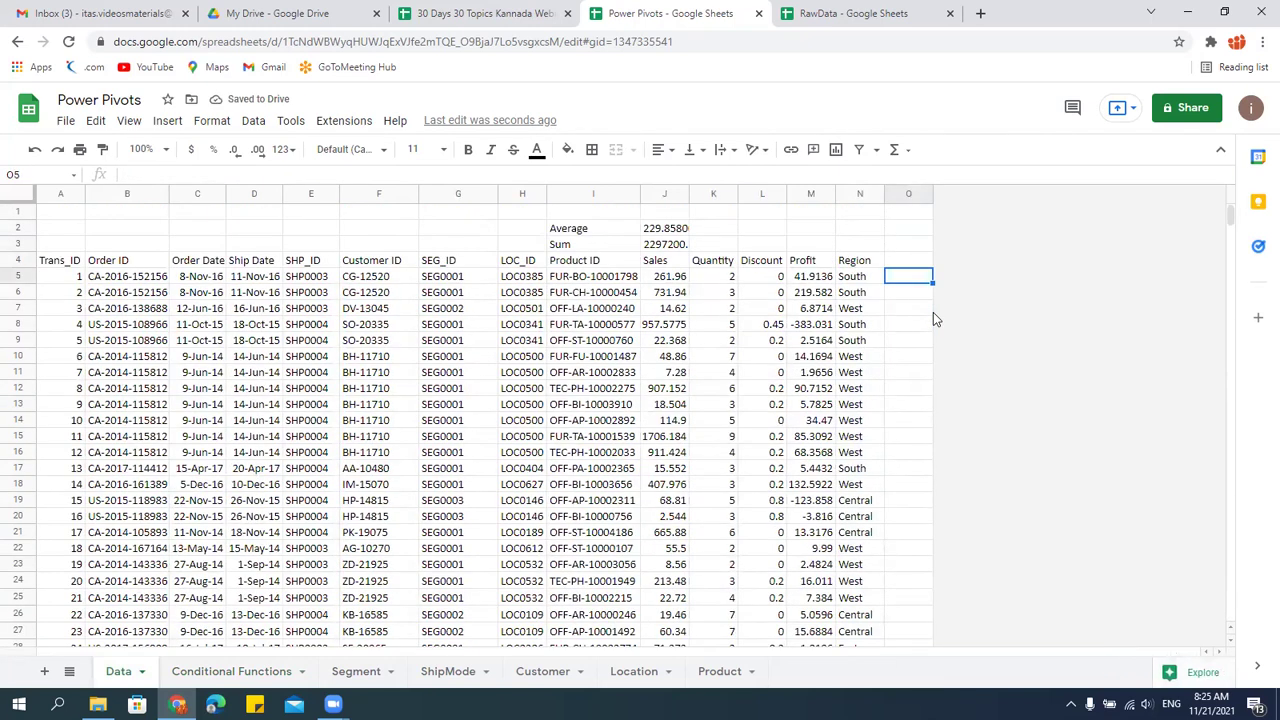
Try an XLOOKUP in O5, then cancel it so the cell stays empty.
type("=xloo")
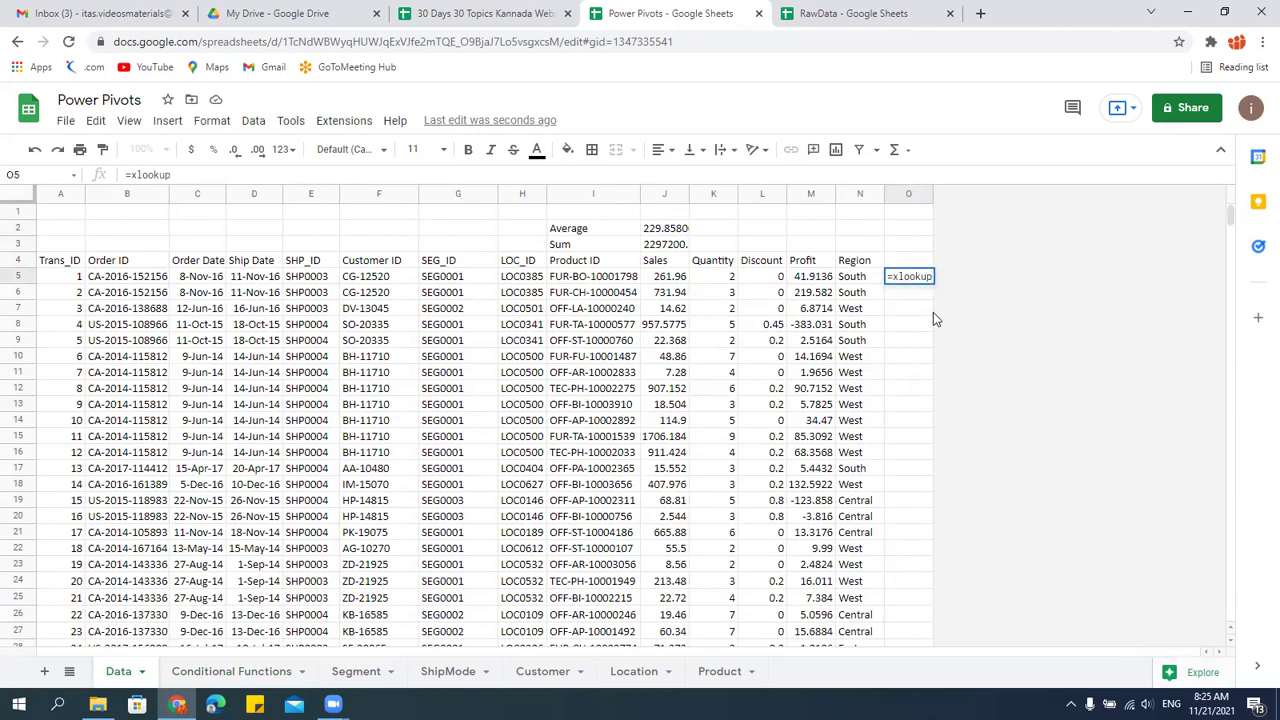
type("kup")
key("BackSpace")
key("BackSpace")
key("BackSpace")
key("BackSpace")
key("BackSpace")
key("BackSpace")
key("BackSpace")
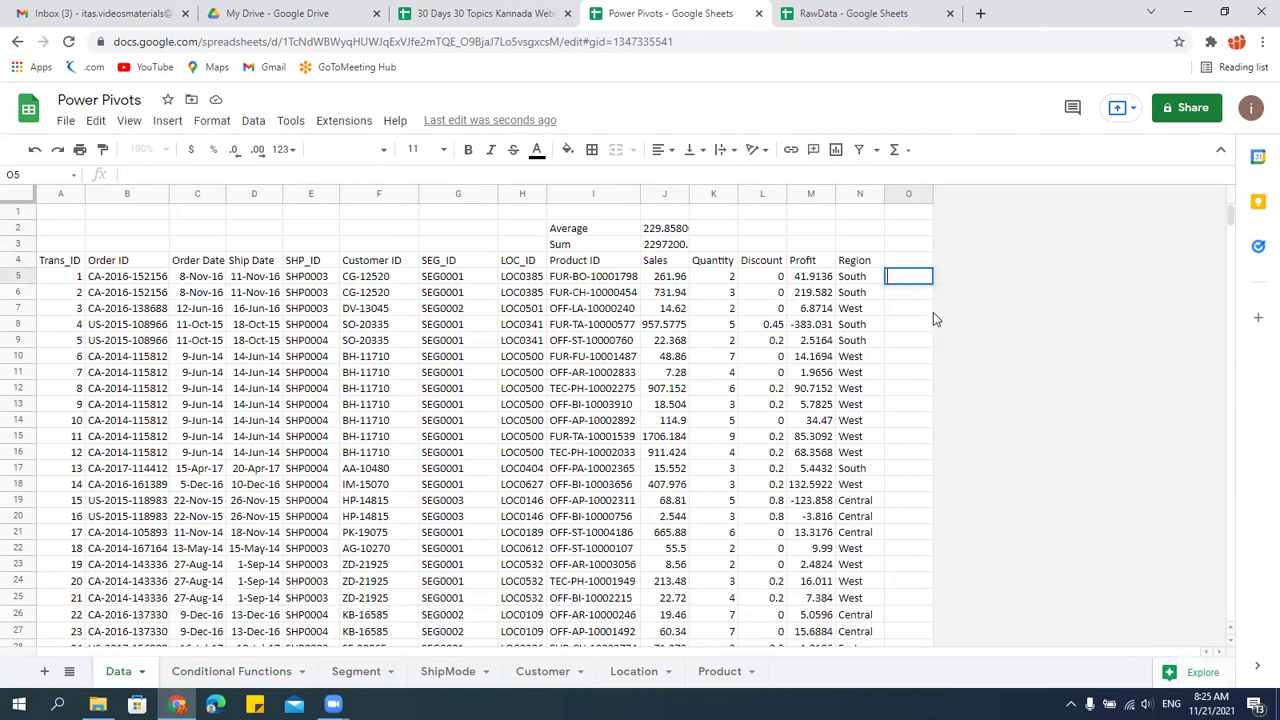
type("x")
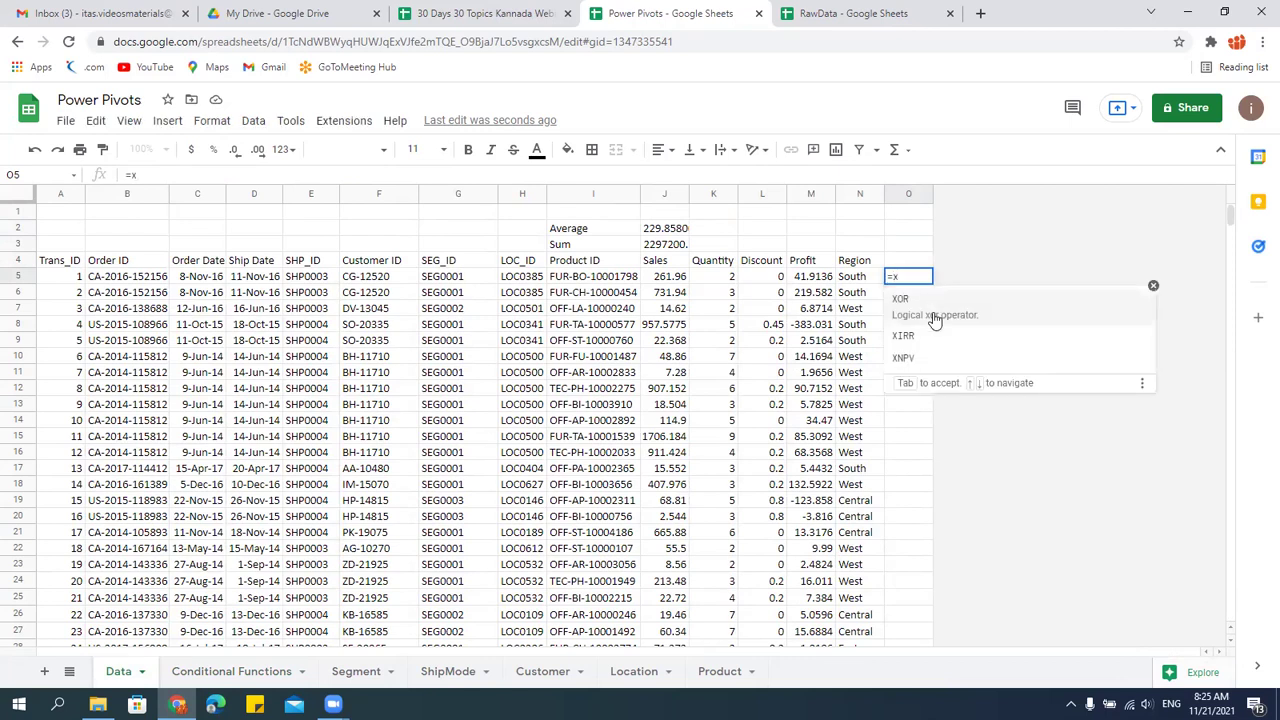
type("1")
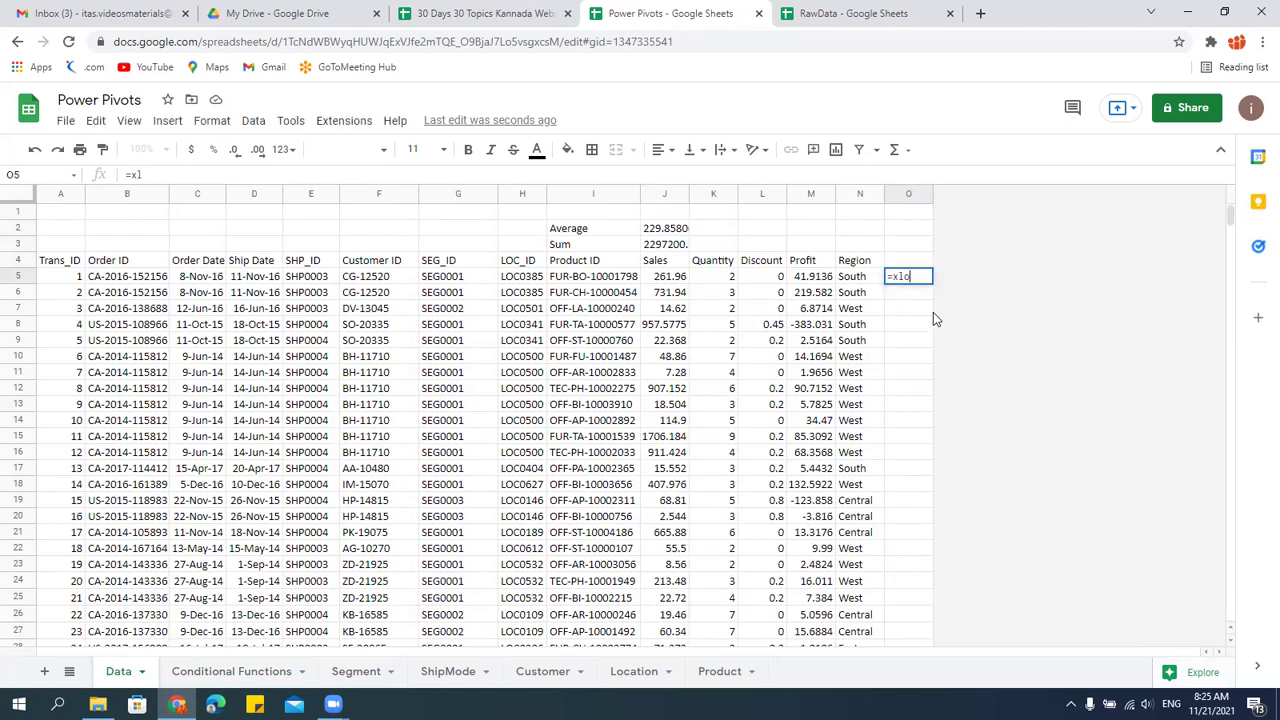
type("ookup(")
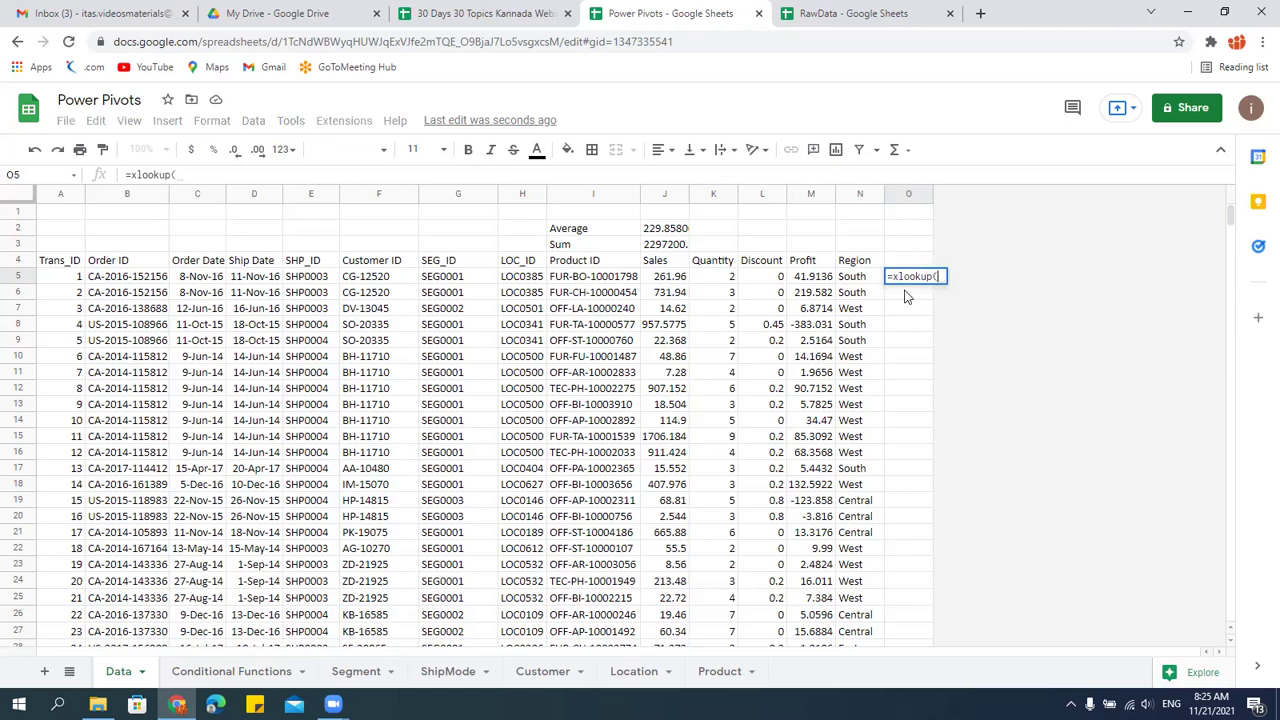
left_click_drag(893, 277, 1045, 302)
key("Escape")
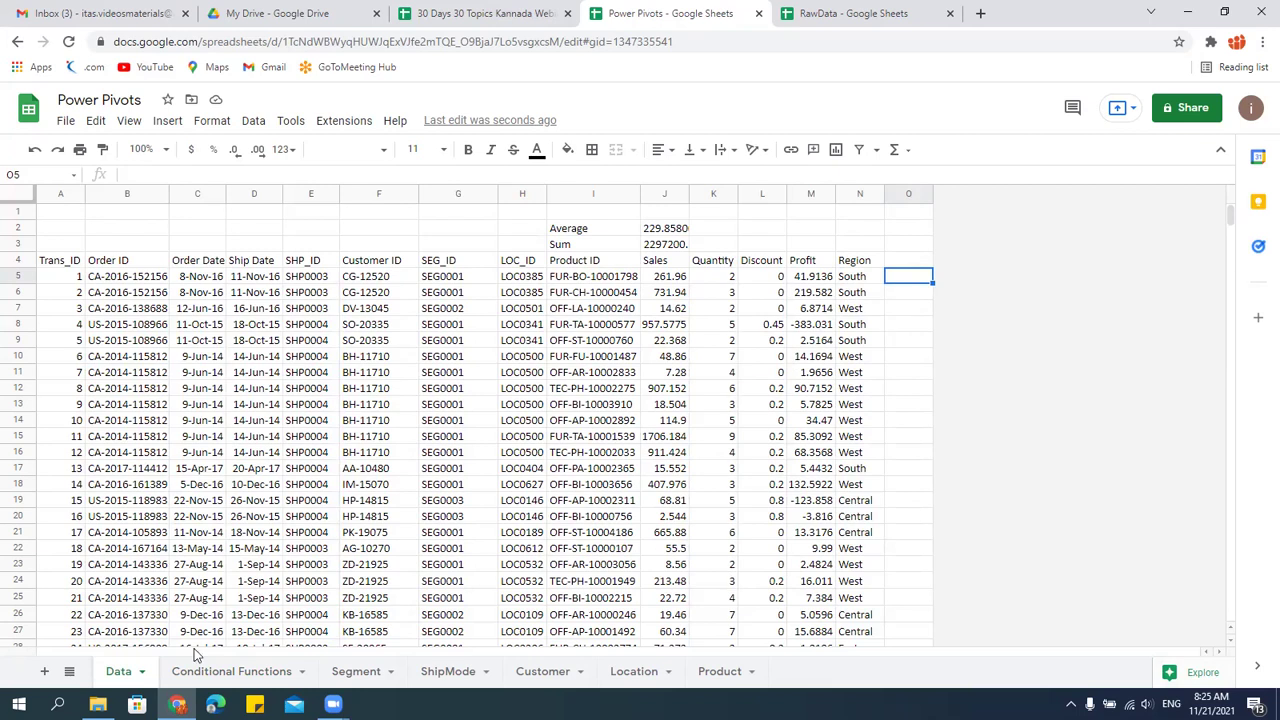
left_click(220, 672)
left_click(331, 310)
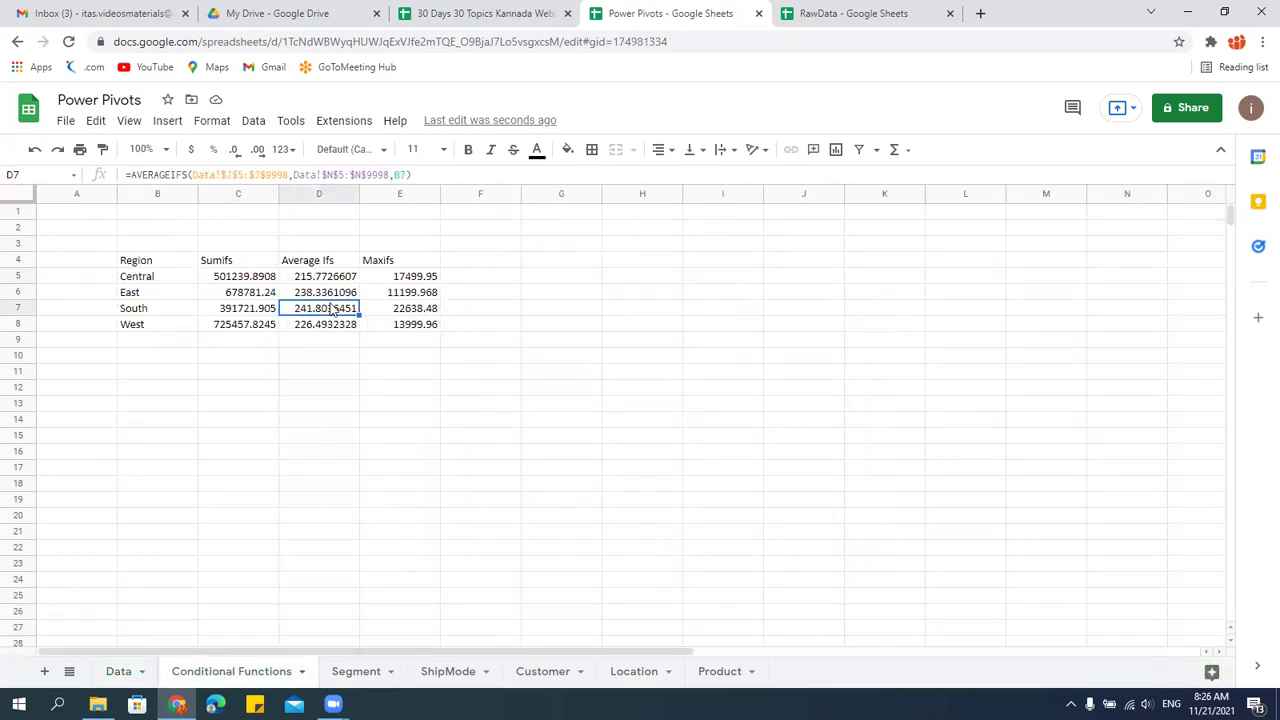
left_click(168, 121)
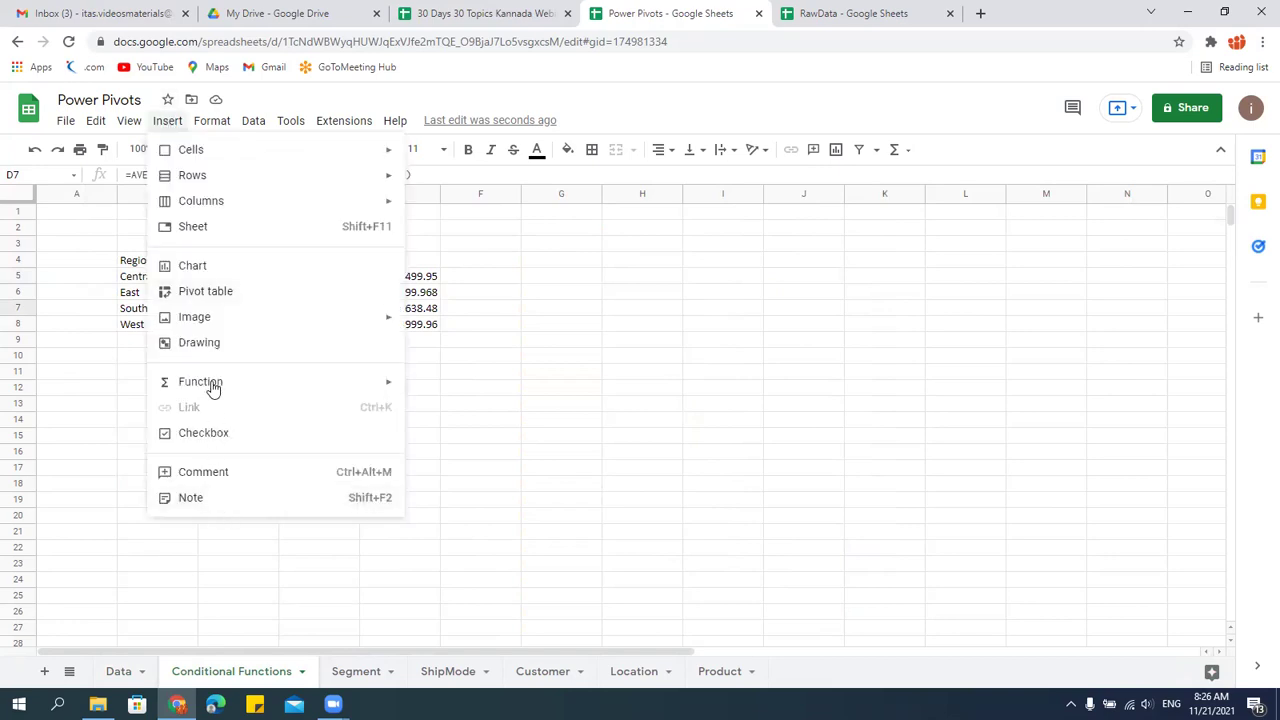
mouse_move(212, 386)
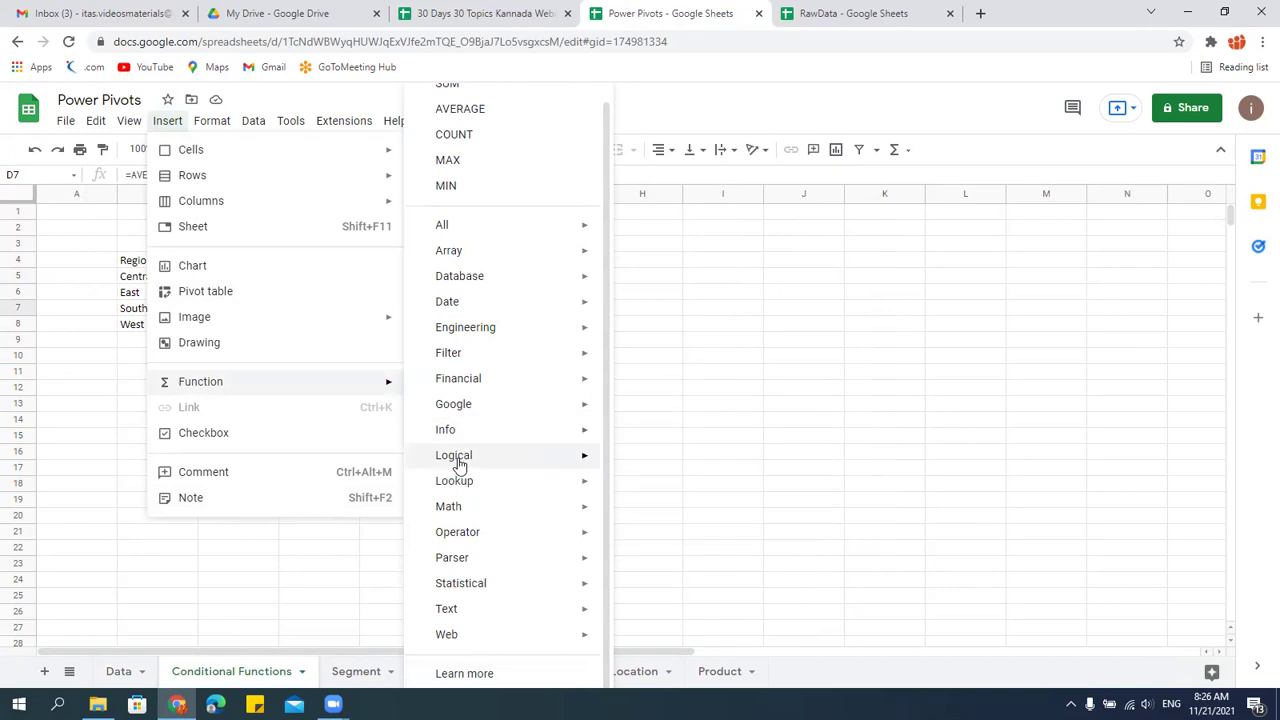
mouse_move(456, 638)
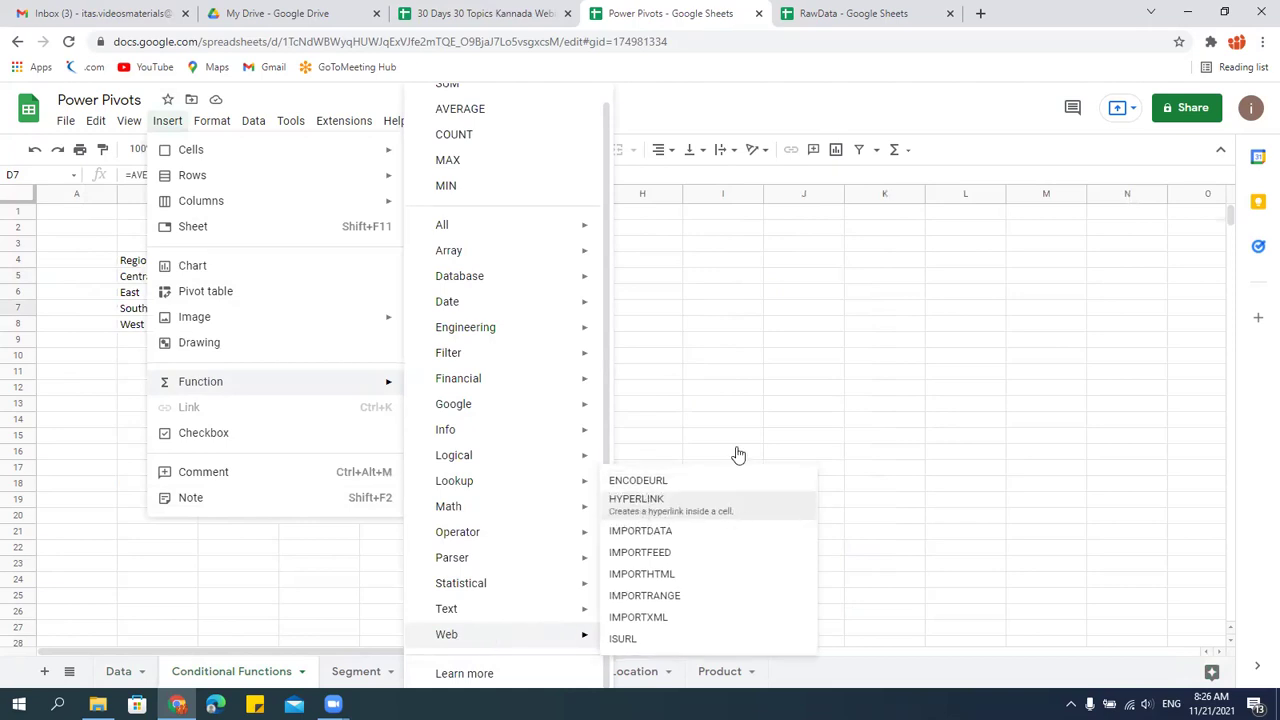
left_click(735, 337)
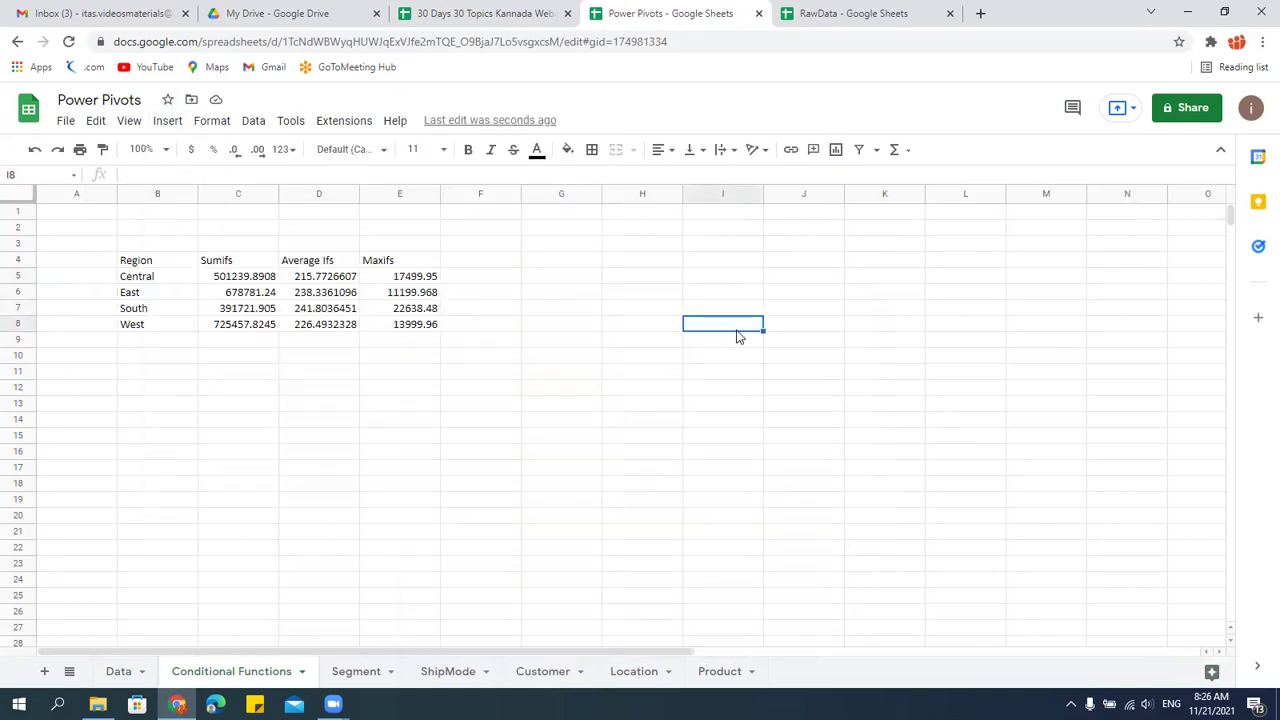
left_click(522, 376)
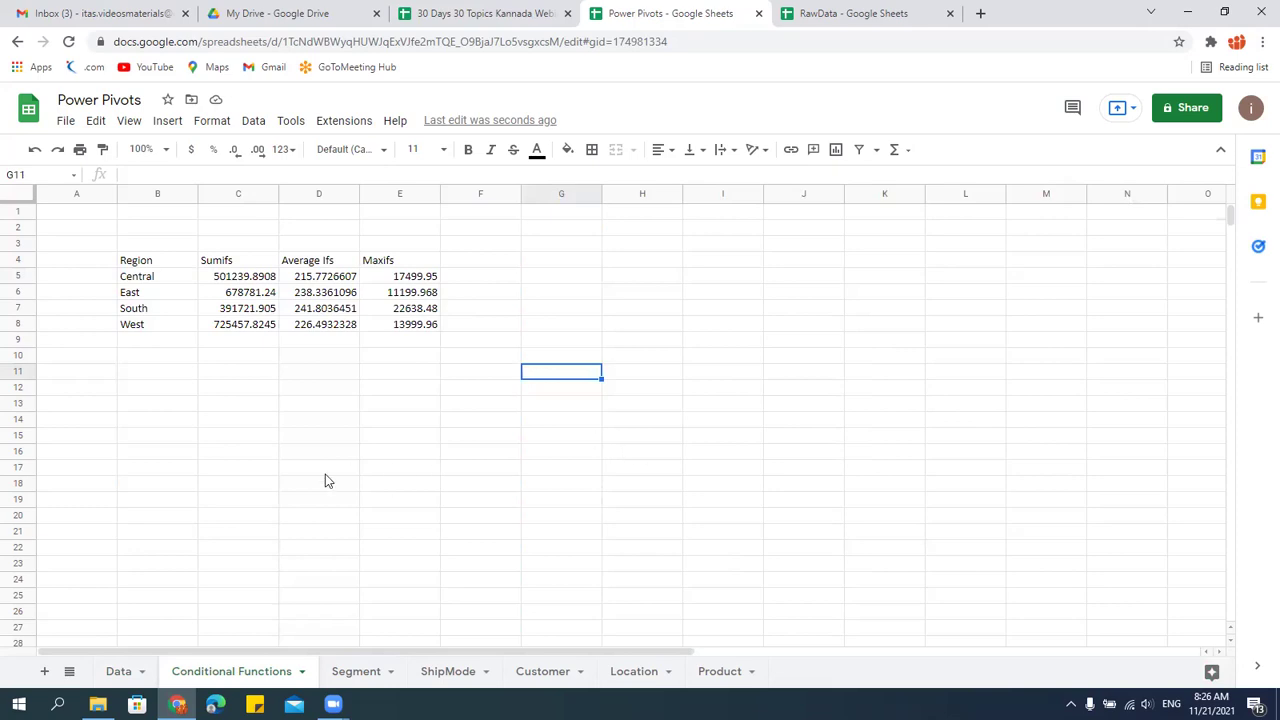
Delete rows 1–3 above the headers on the Data sheet.
left_click(112, 672)
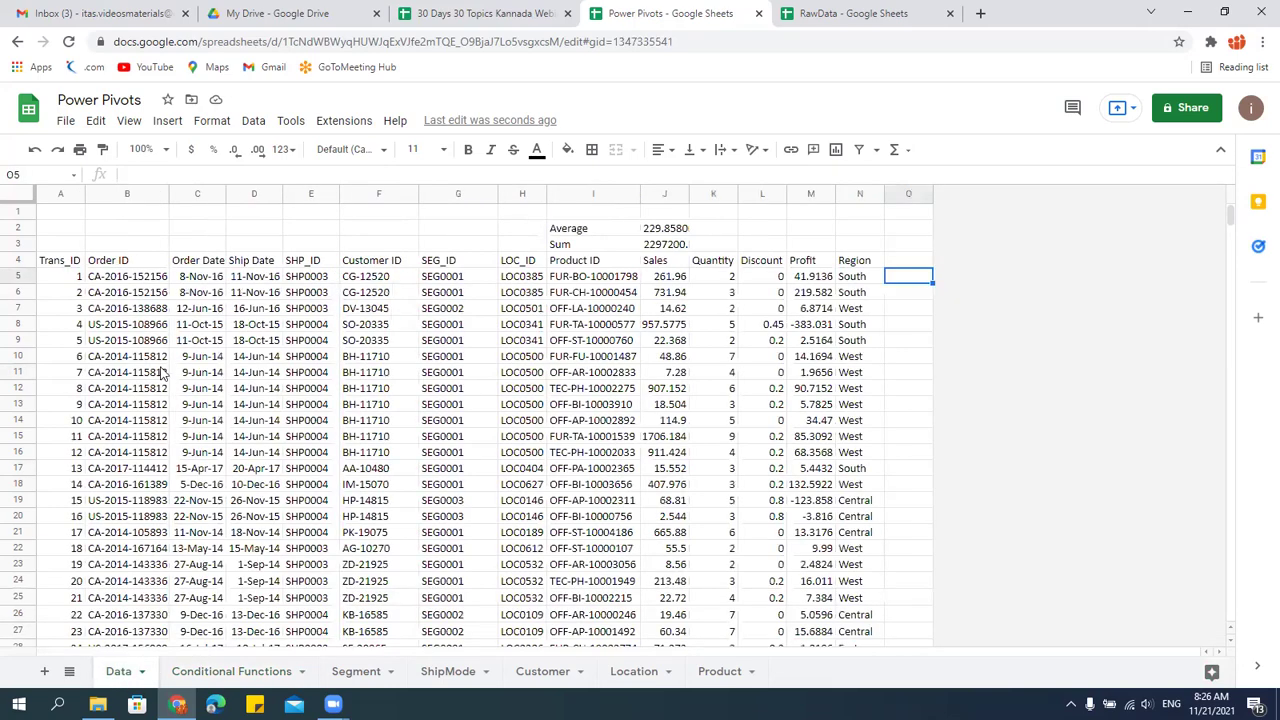
left_click_drag(18, 212, 10, 245)
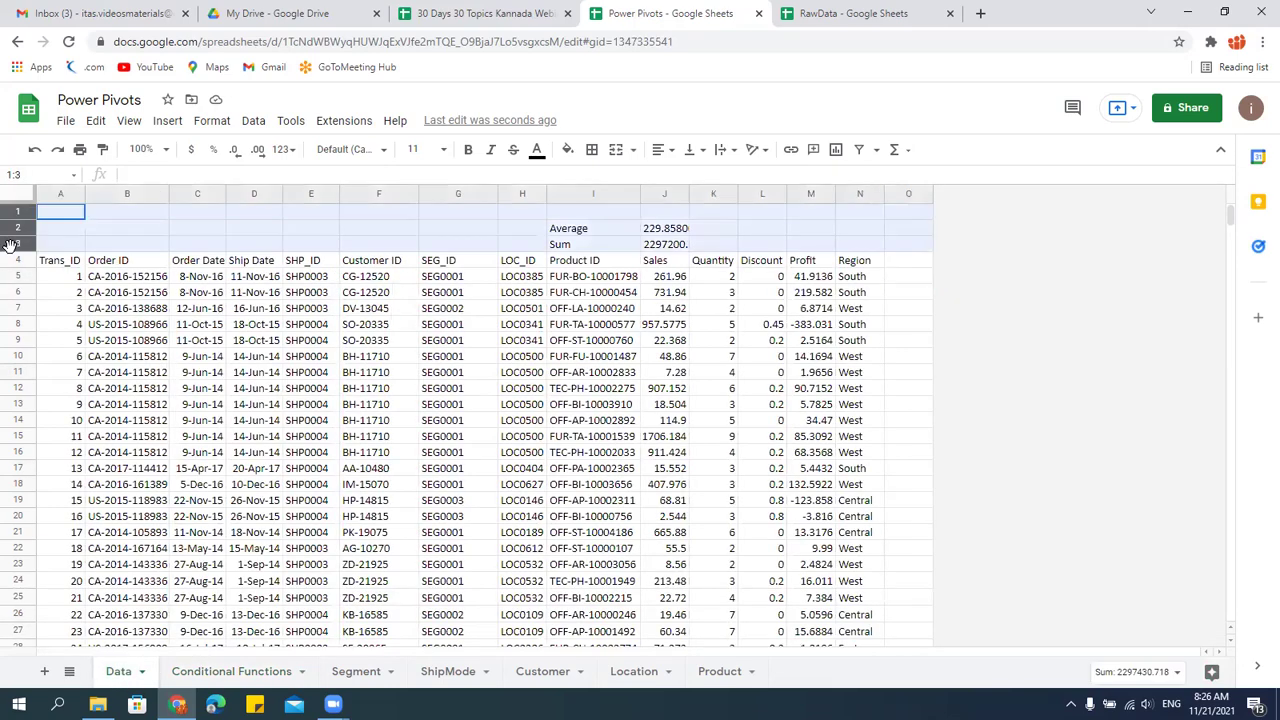
right_click(10, 243)
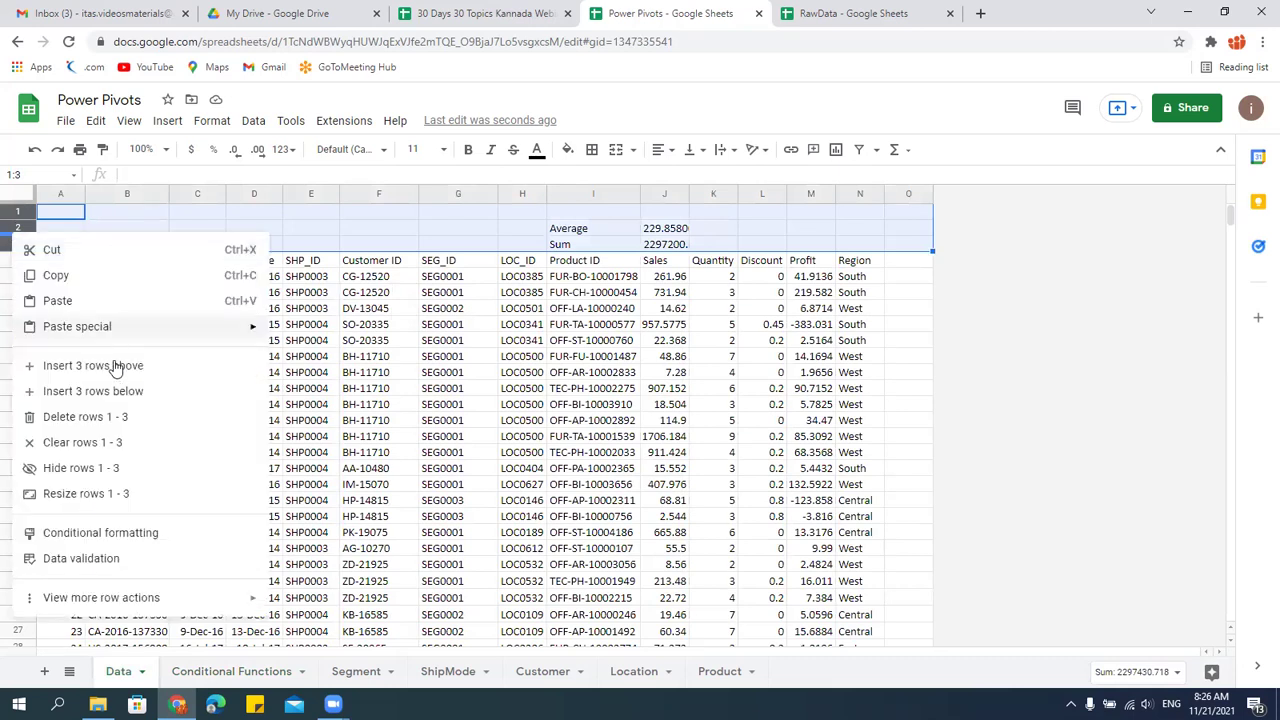
left_click(85, 416)
left_click(578, 408)
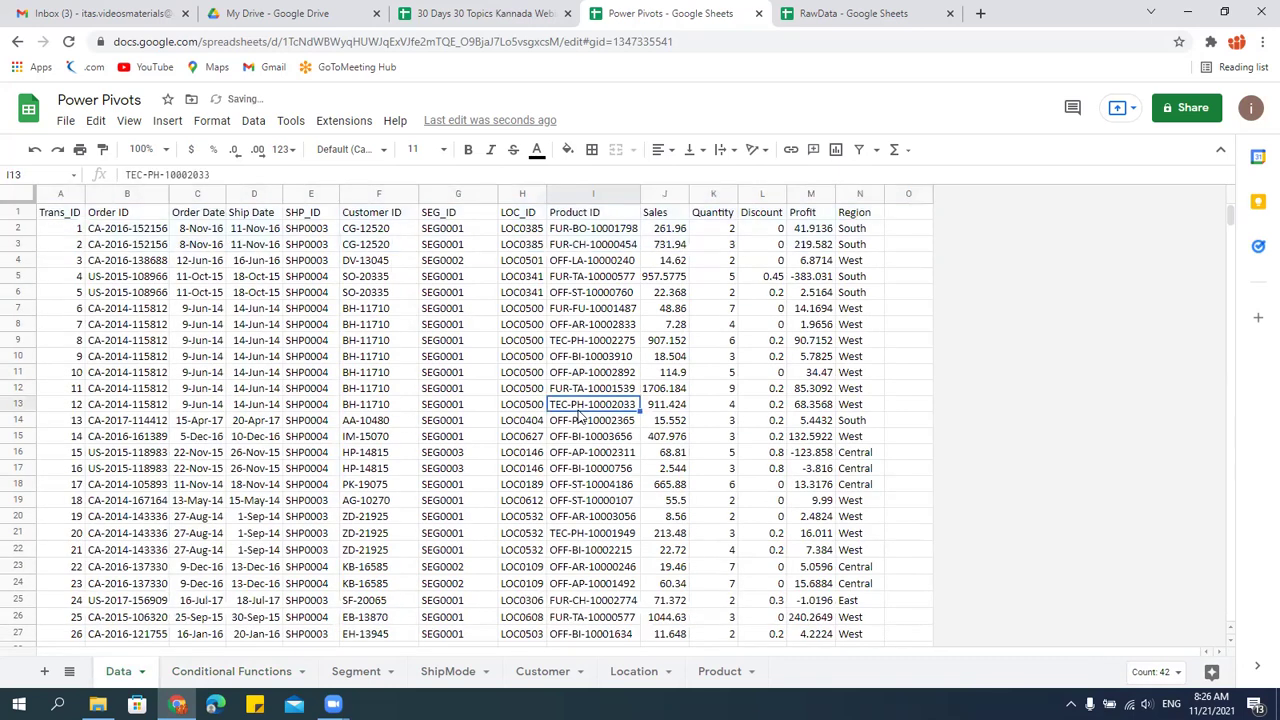
Delete the empty column O from the Data sheet.
left_click(530, 325)
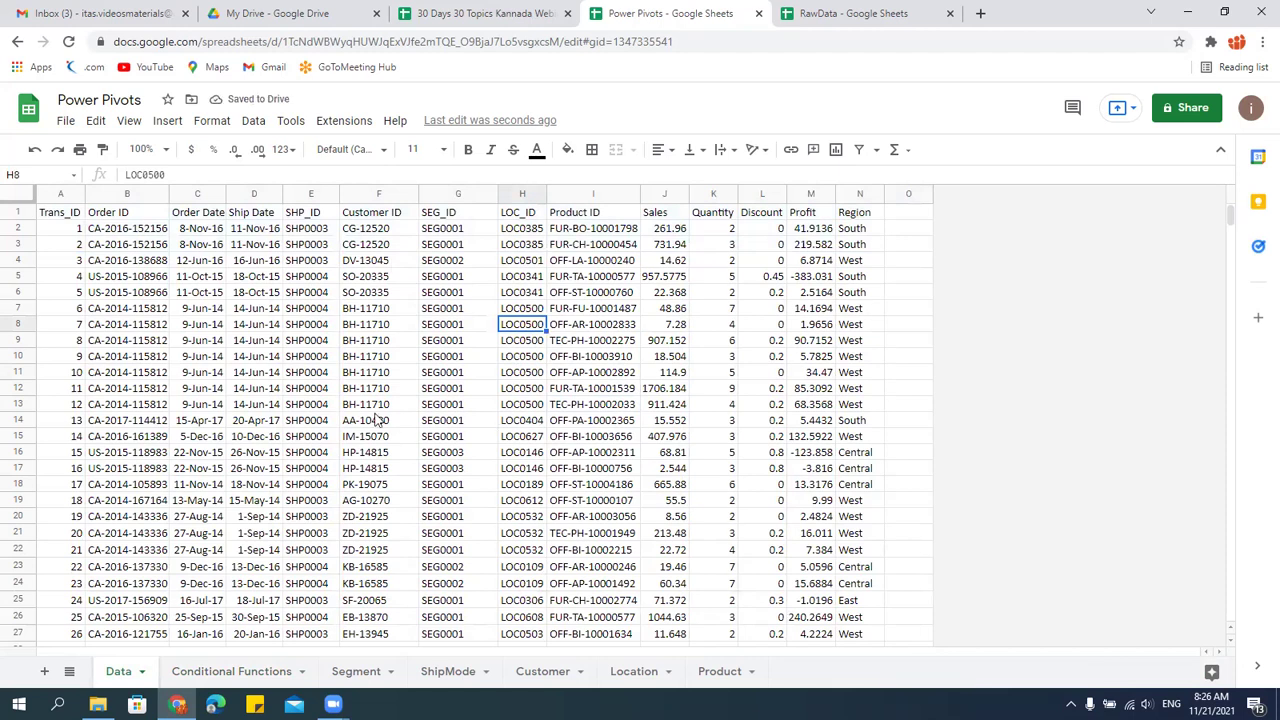
left_click(212, 121)
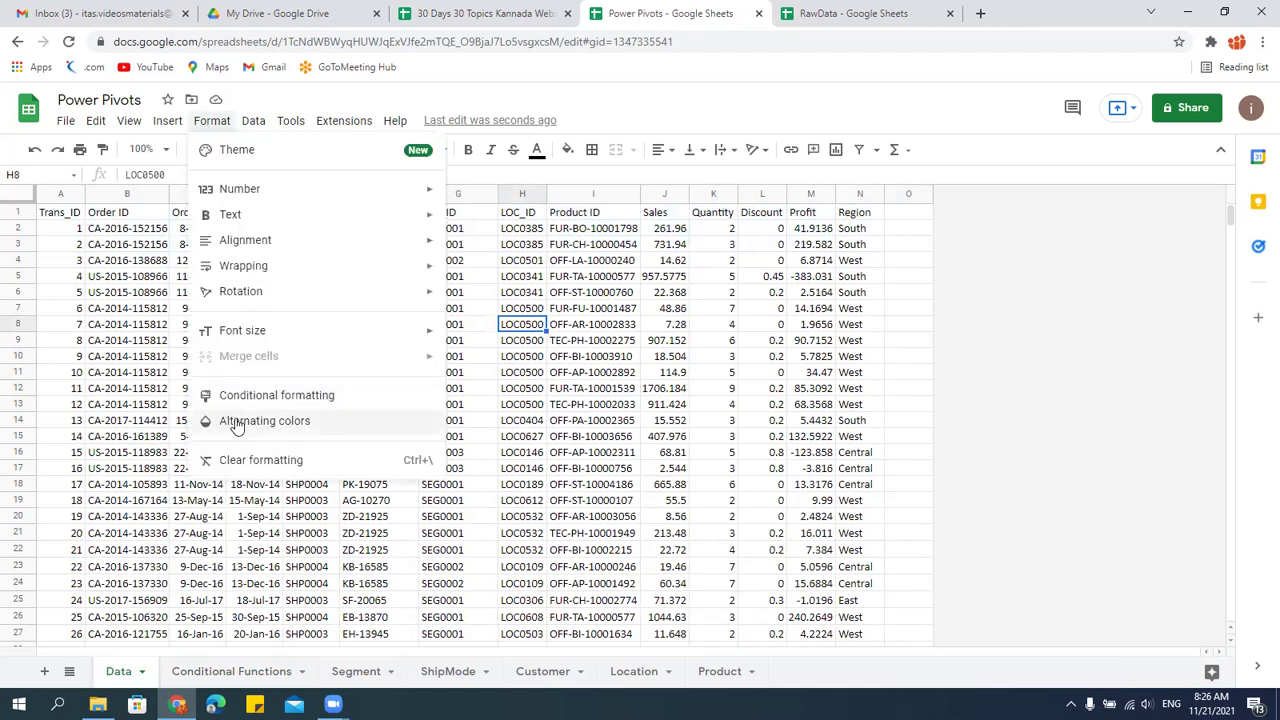
left_click(625, 407)
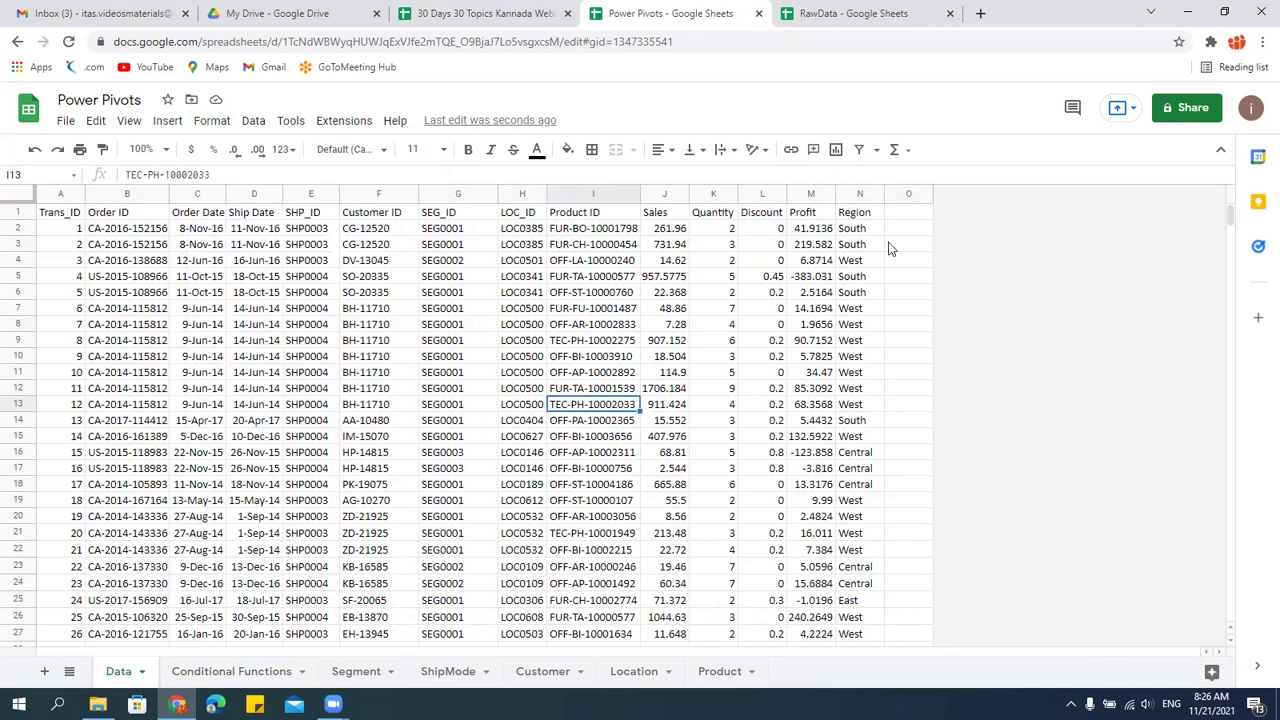
right_click(903, 194)
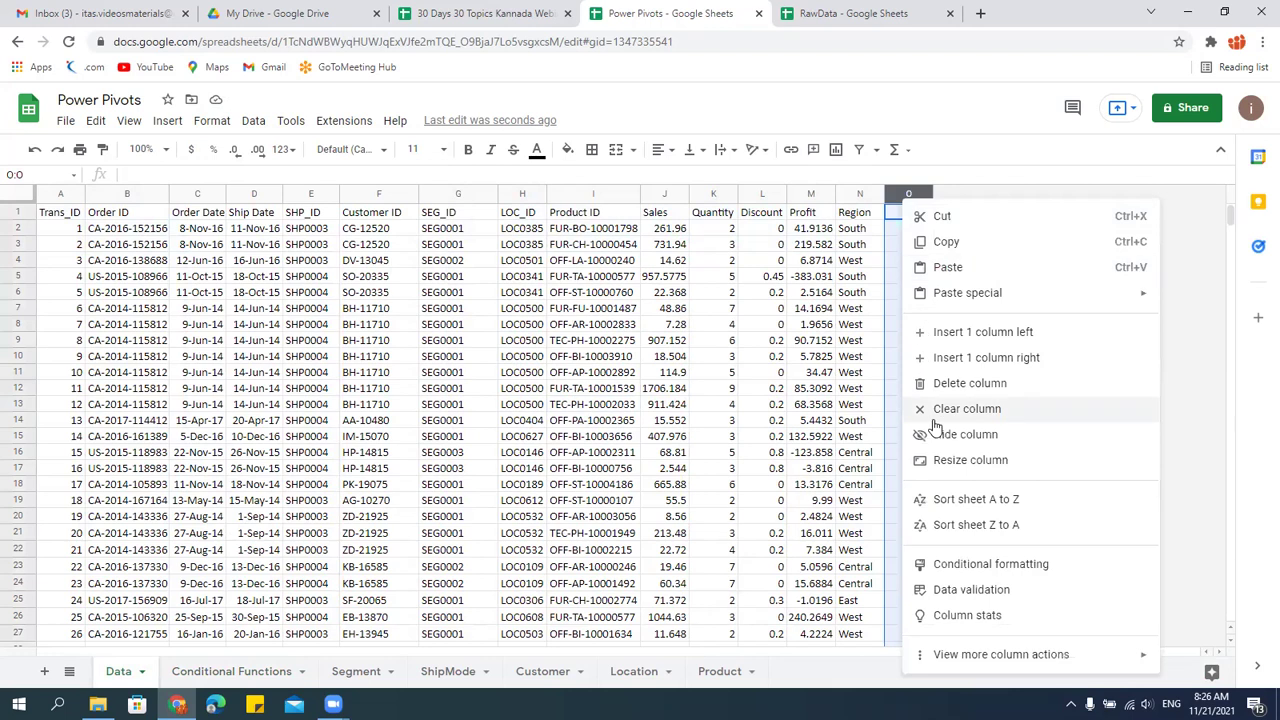
key("Return")
left_click(516, 342)
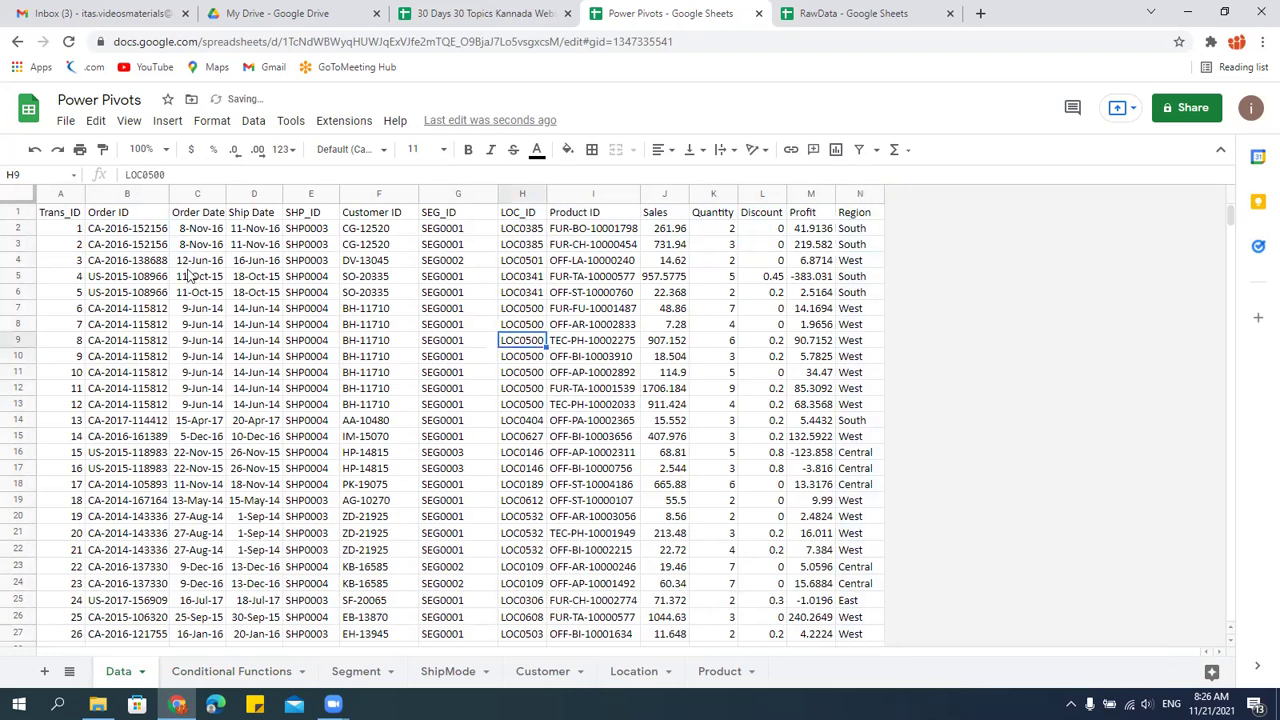
Make the header row Trans_ID to Region bold.
left_click_drag(58, 218, 858, 218)
key("ctrl+b")
left_click(460, 388)
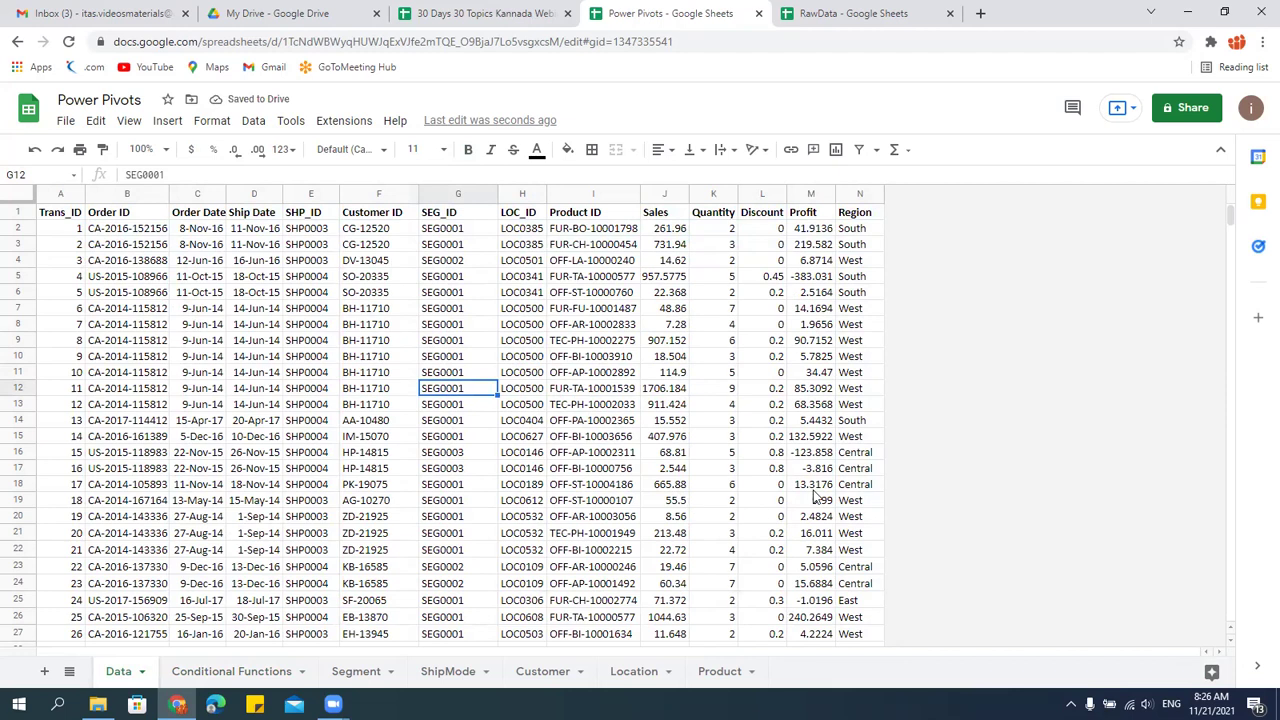
left_click(238, 326)
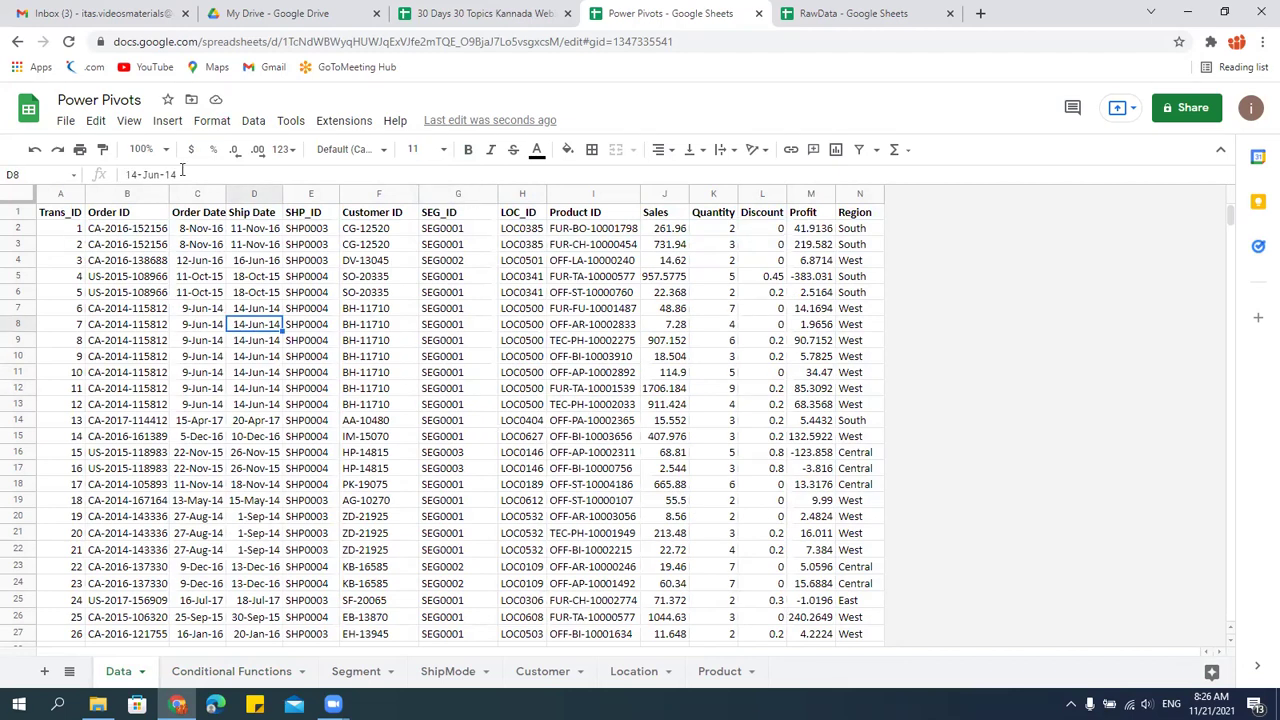
Apply the default alternating colours with a header style to A1:N9995.
left_click(212, 121)
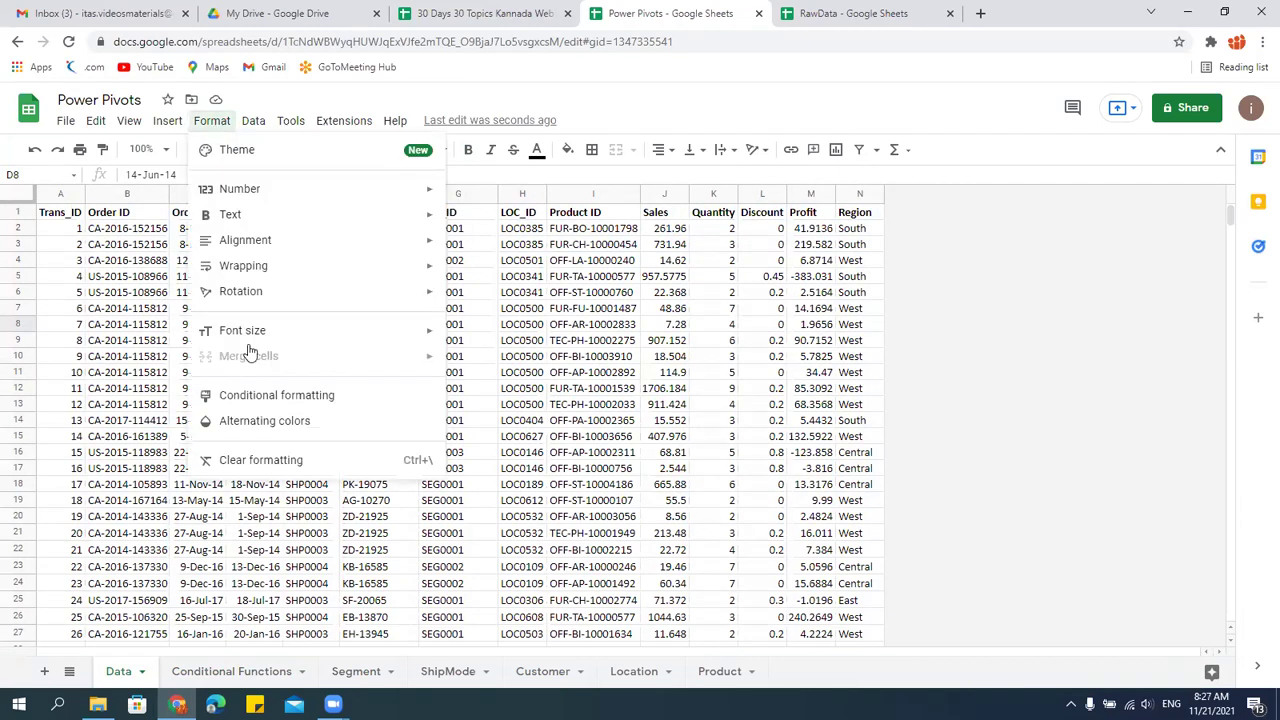
left_click(265, 421)
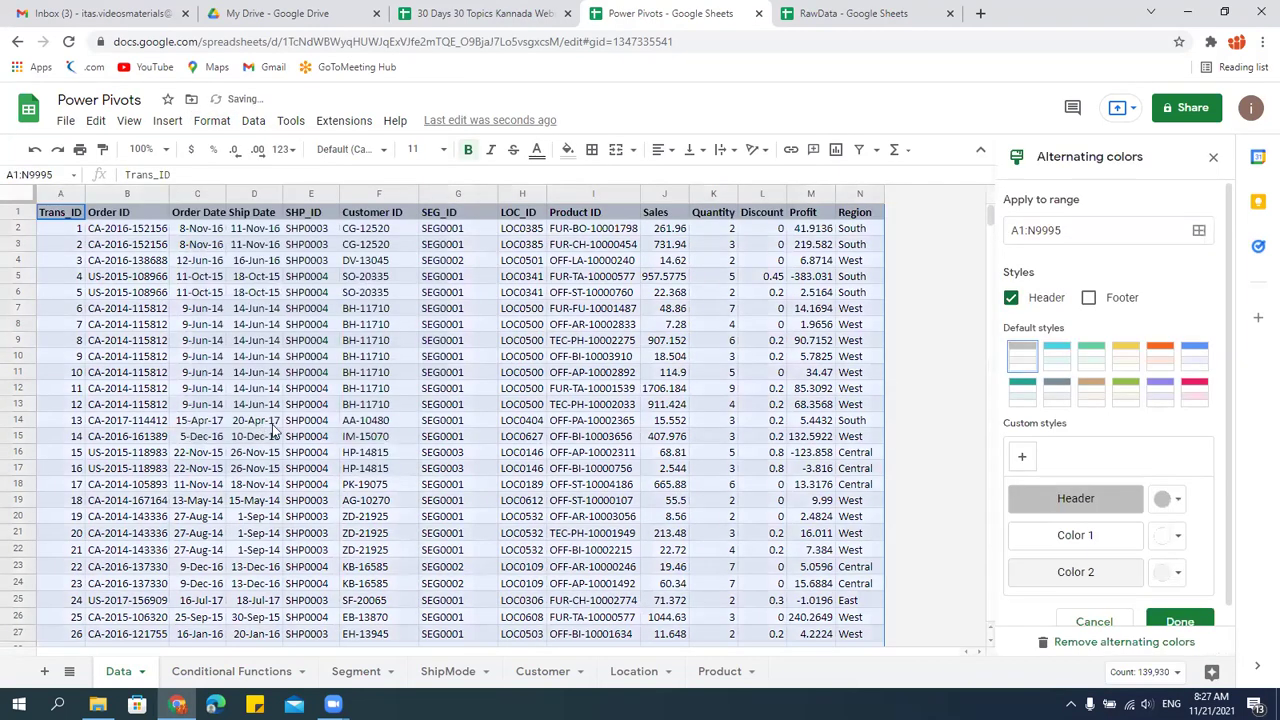
left_click(683, 292)
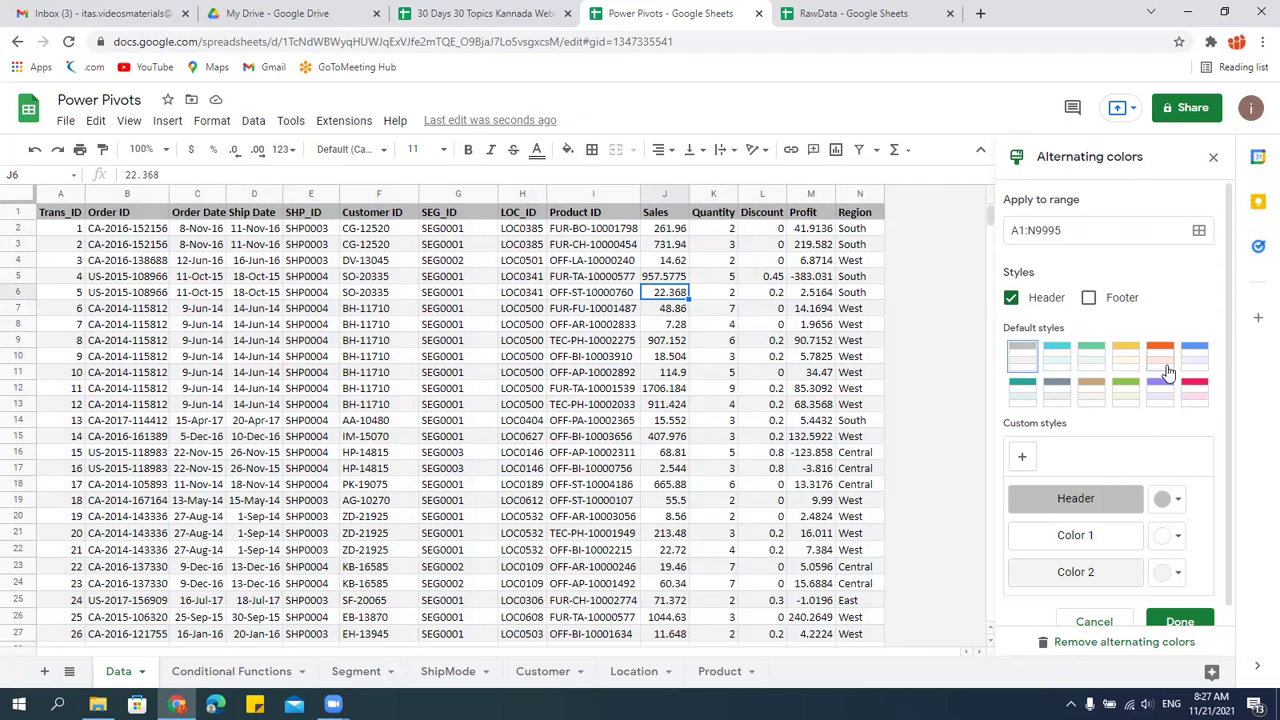
Preview the default banded styles (orange, blue, grey, tan, green, purple, teal) on the table.
left_click(1165, 368)
left_click(1194, 360)
left_click(1125, 355)
left_click(1091, 355)
left_click(1022, 355)
left_click(1055, 400)
left_click(1093, 405)
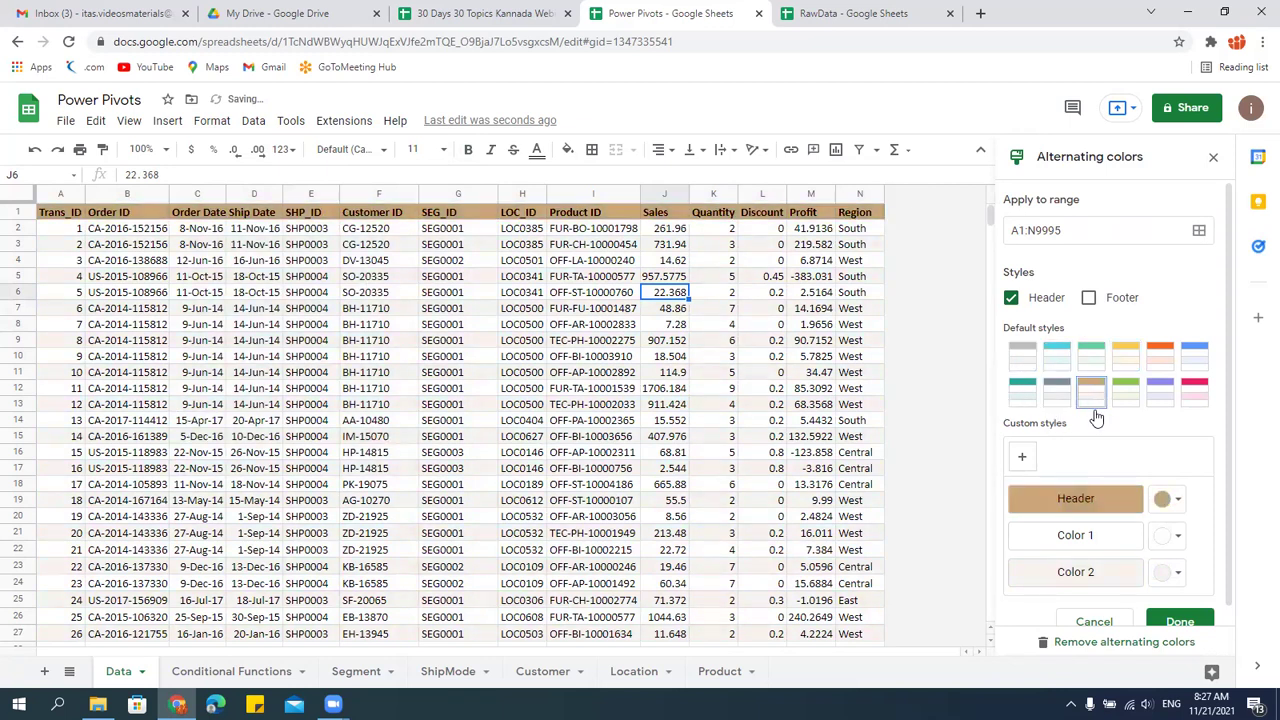
left_click(1127, 398)
left_click(1162, 400)
left_click(1022, 390)
left_click(1022, 357)
left_click(1022, 390)
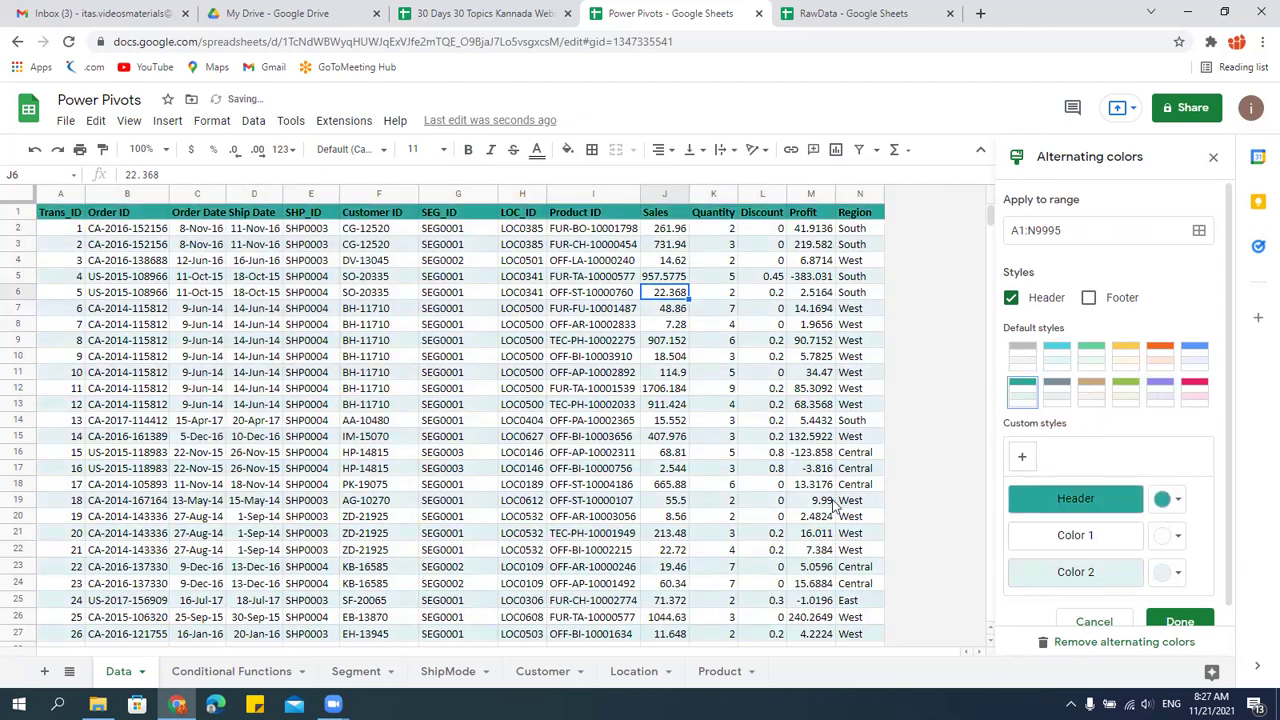
Compare the yellow and orange banded styles, settling on yellow.
left_click(632, 391)
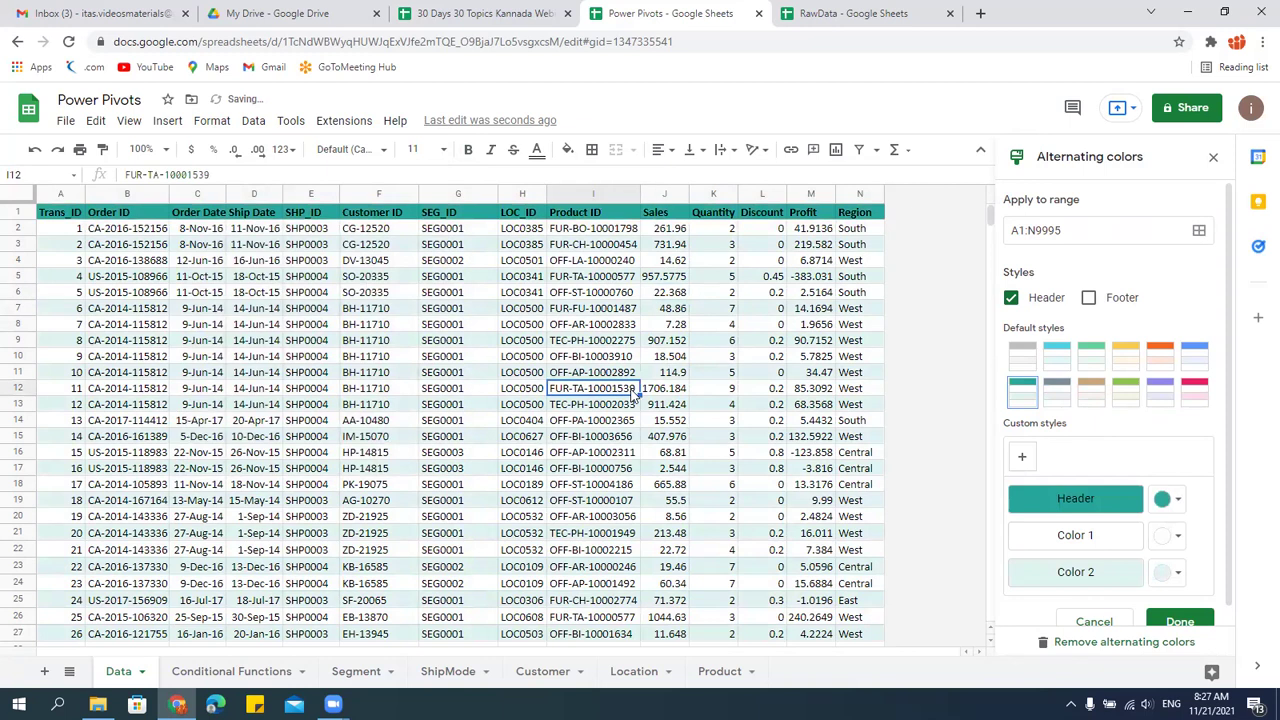
left_click(1124, 355)
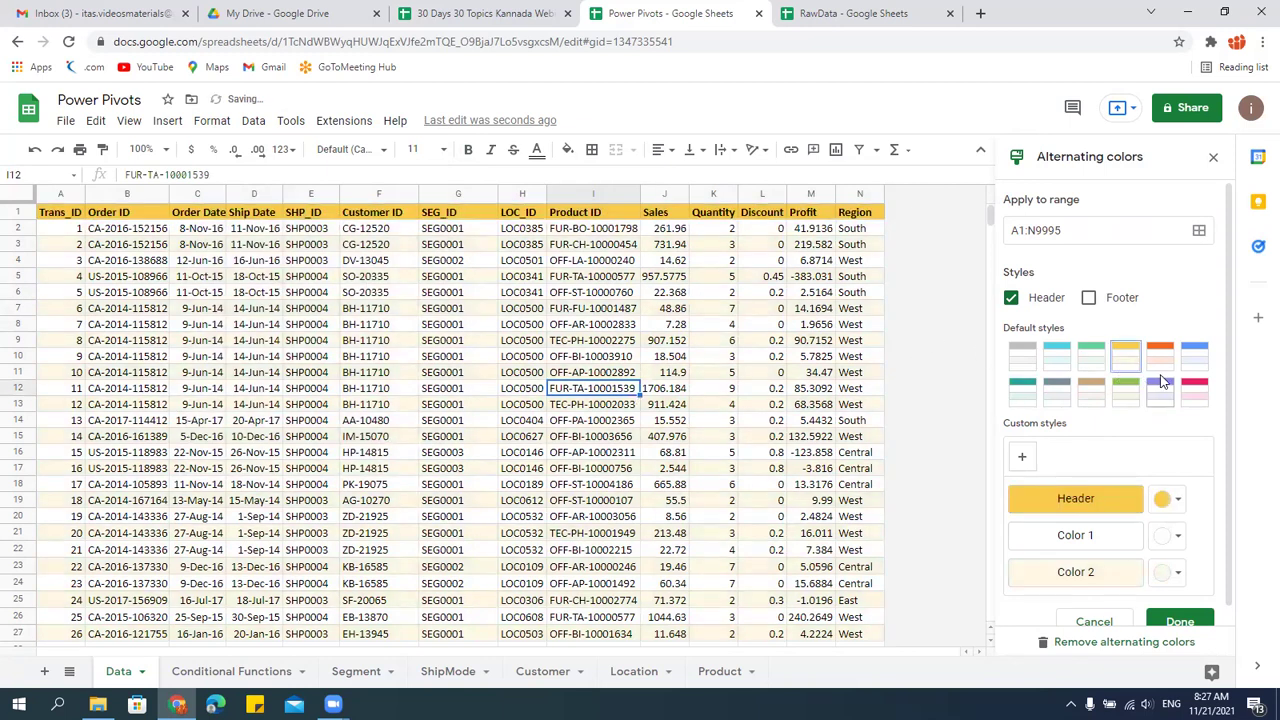
left_click(1163, 360)
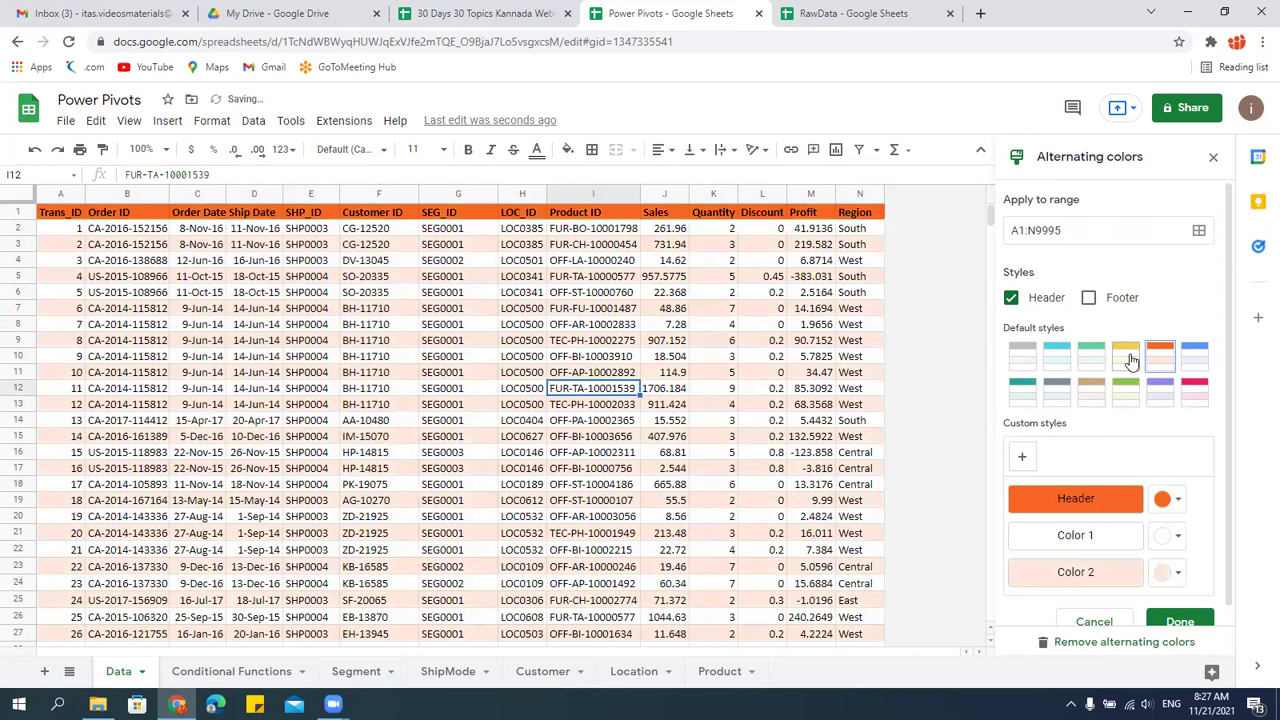
left_click(1124, 355)
left_click(638, 374)
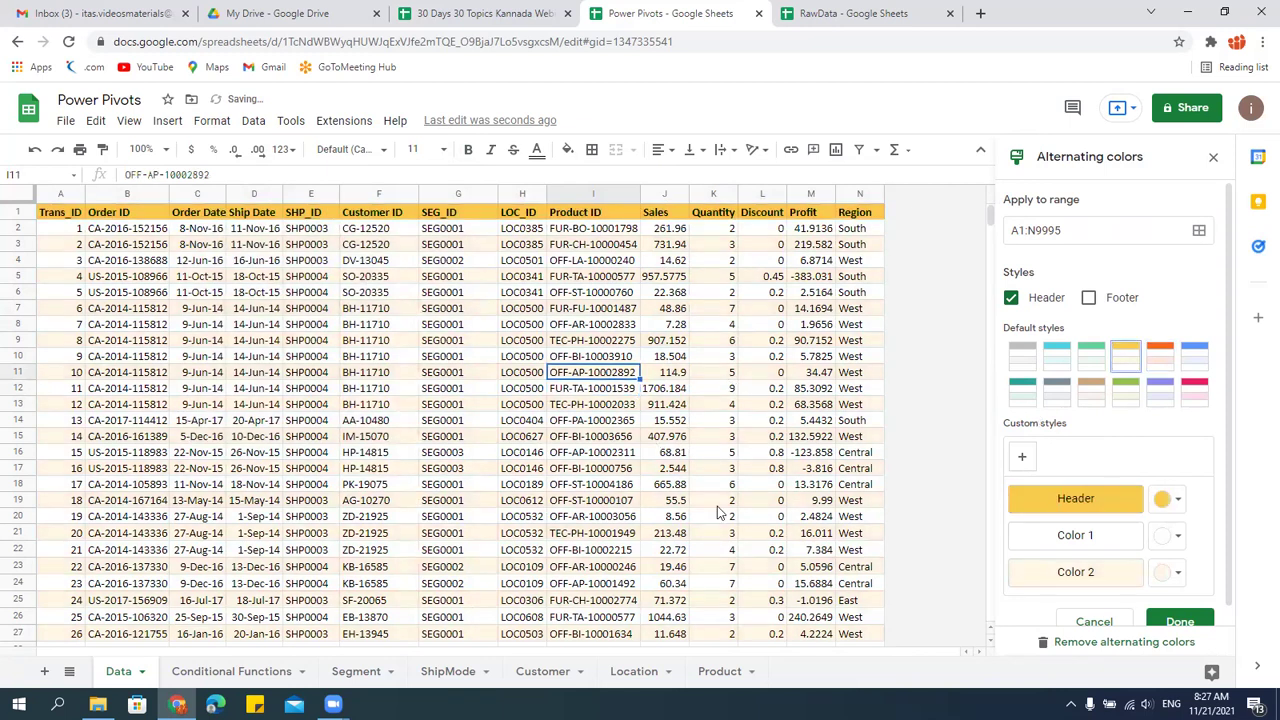
Set a custom purple header colour, after trying dark red, and light purple alternate rows.
left_click(1180, 500)
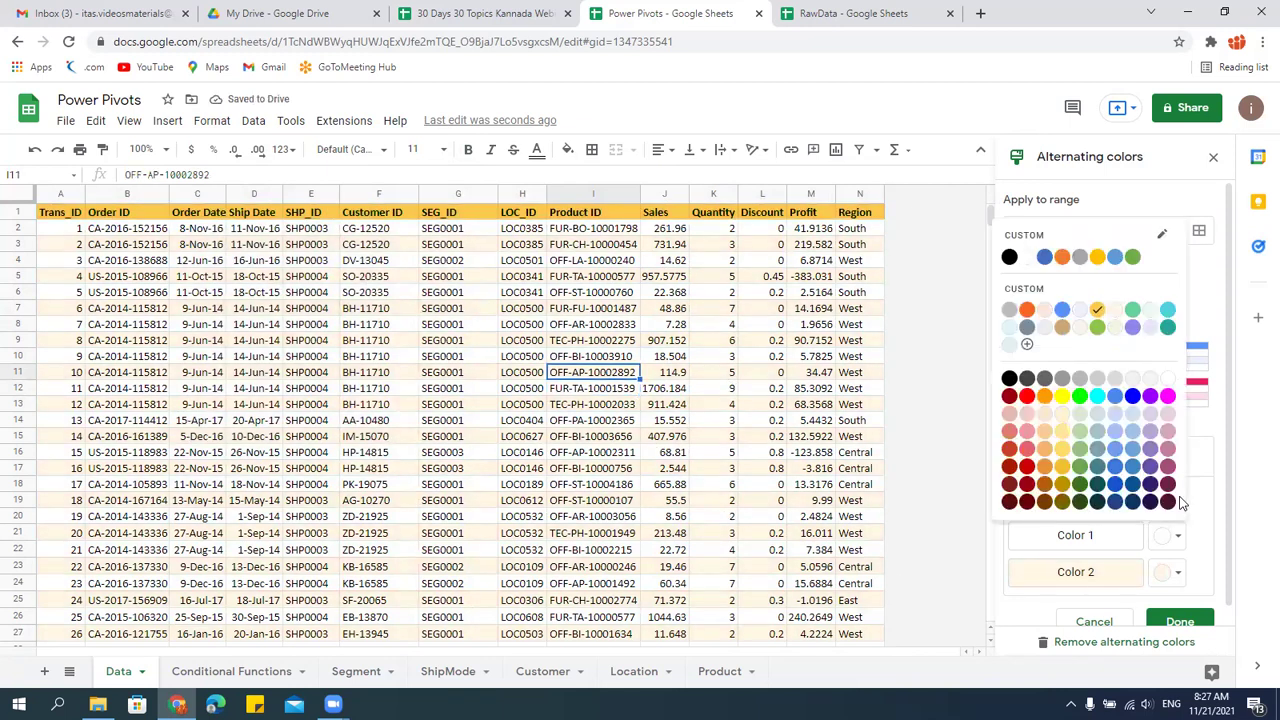
left_click(1009, 397)
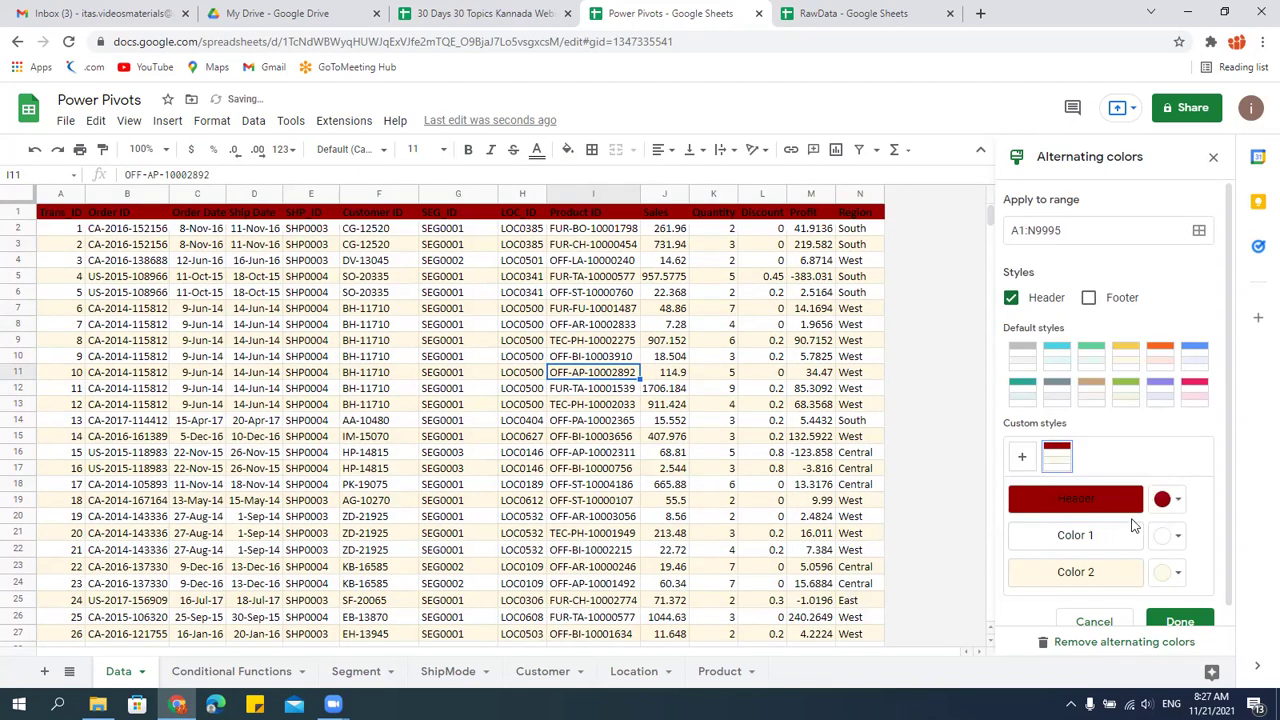
left_click(1180, 502)
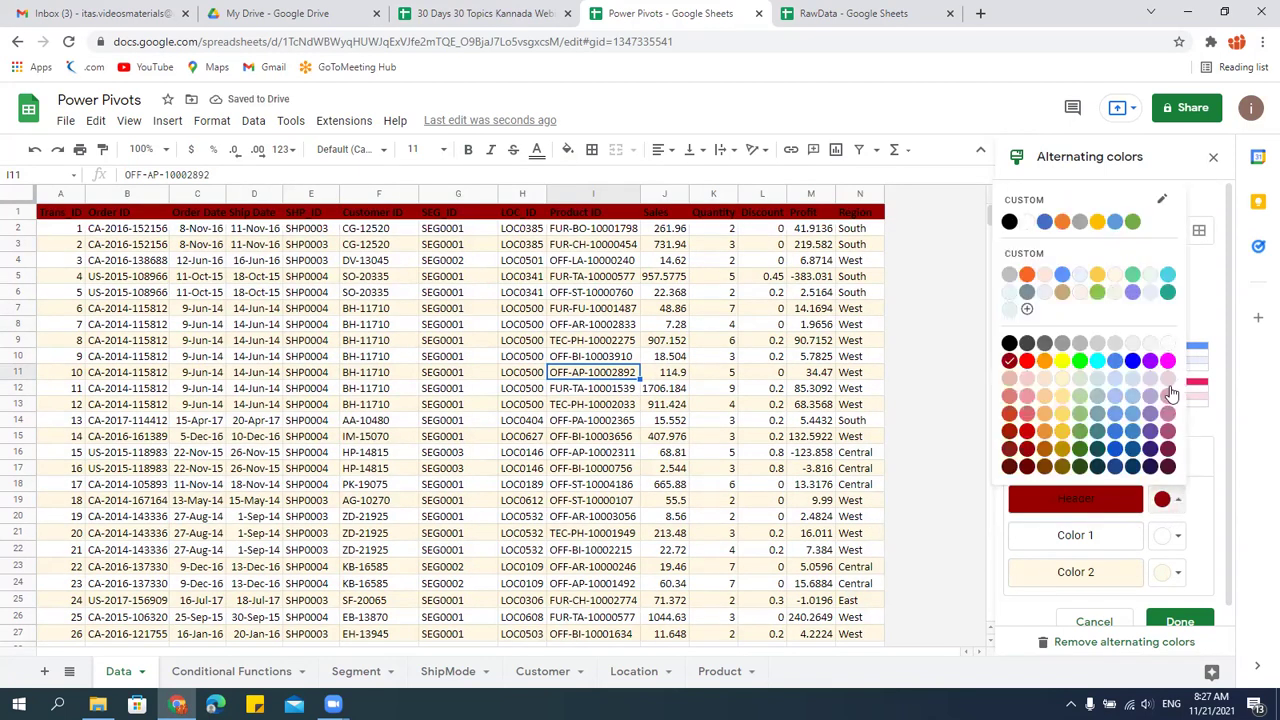
left_click(1150, 361)
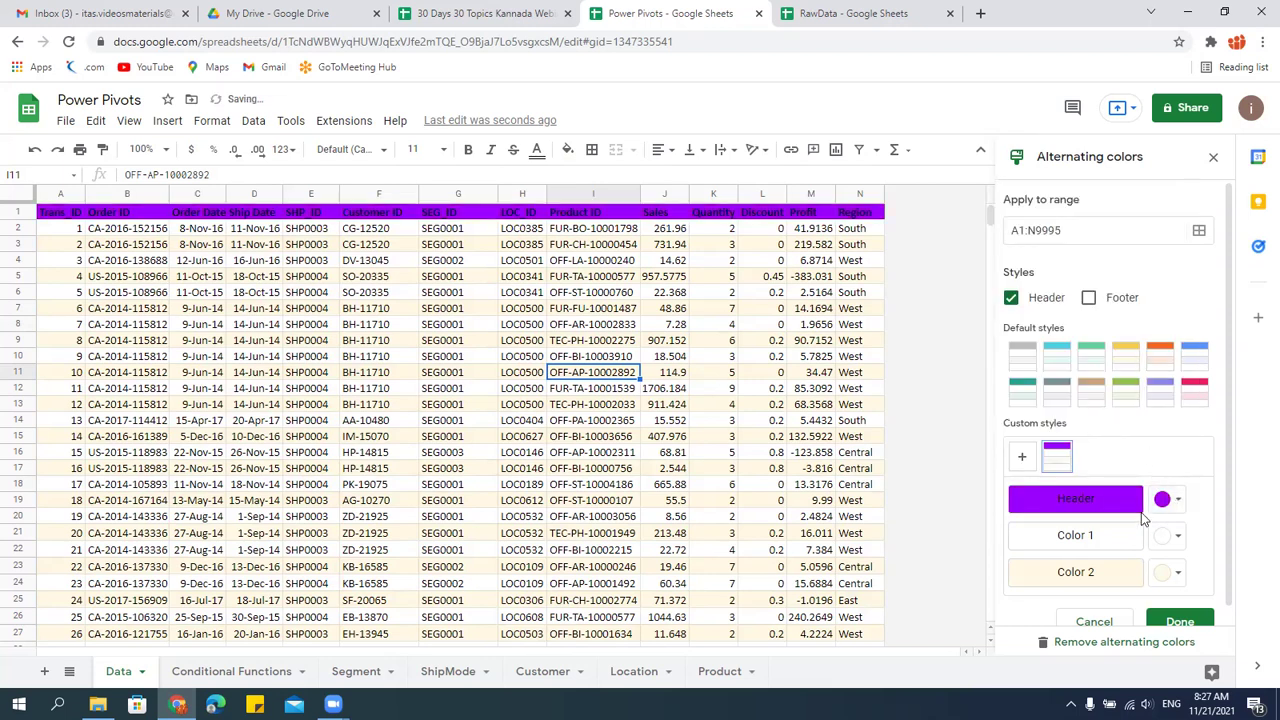
left_click(1176, 574)
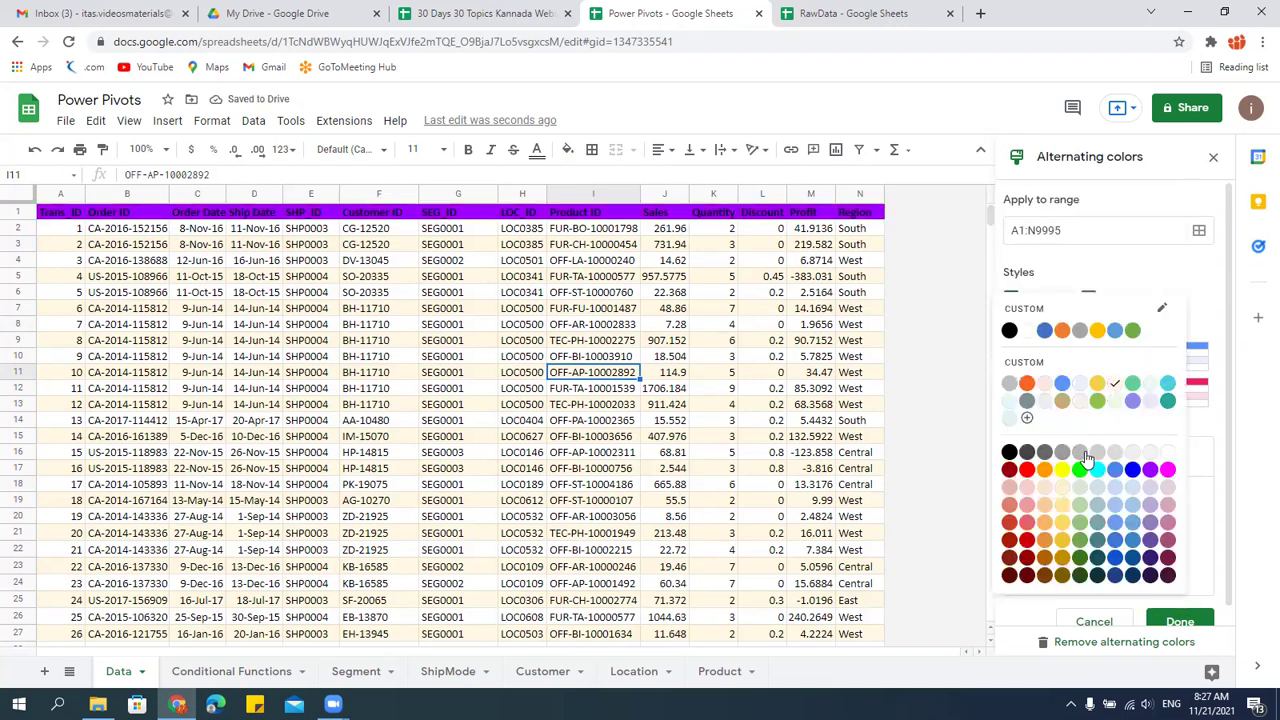
left_click(1150, 493)
left_click(716, 470)
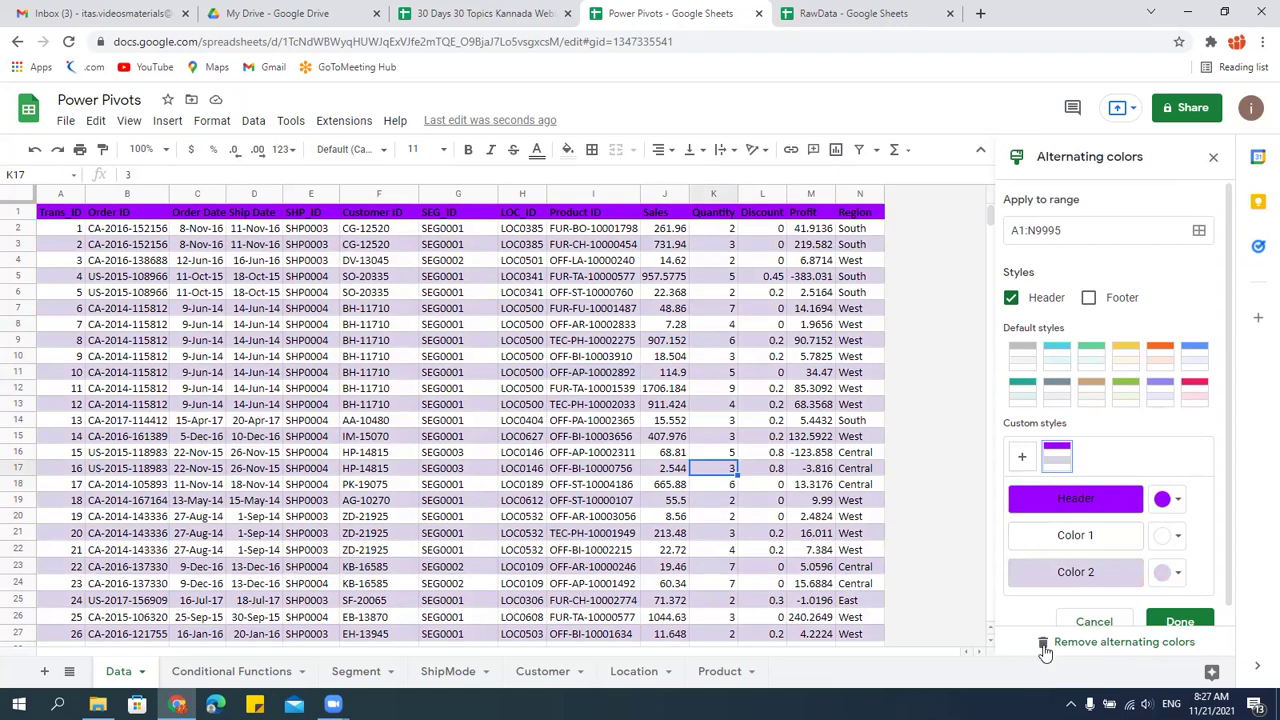
Remove the alternating colours from the Data table and select J2.
left_click(1115, 643)
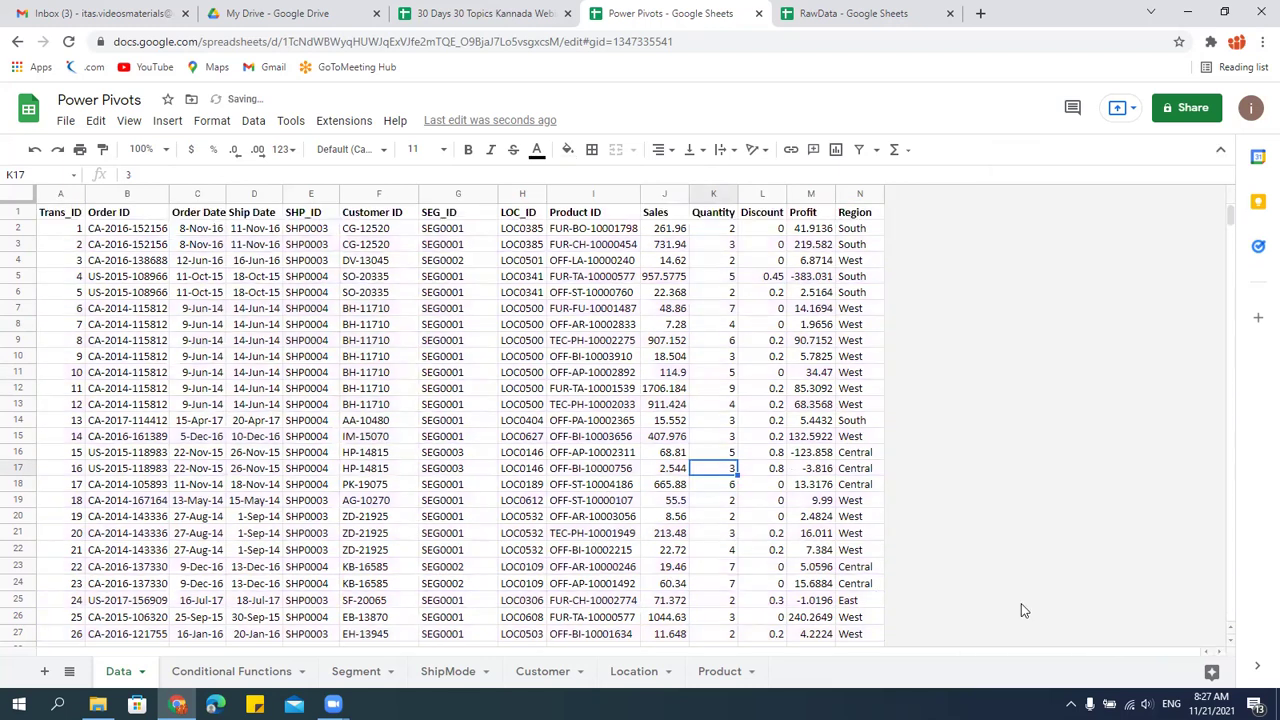
left_click(590, 312)
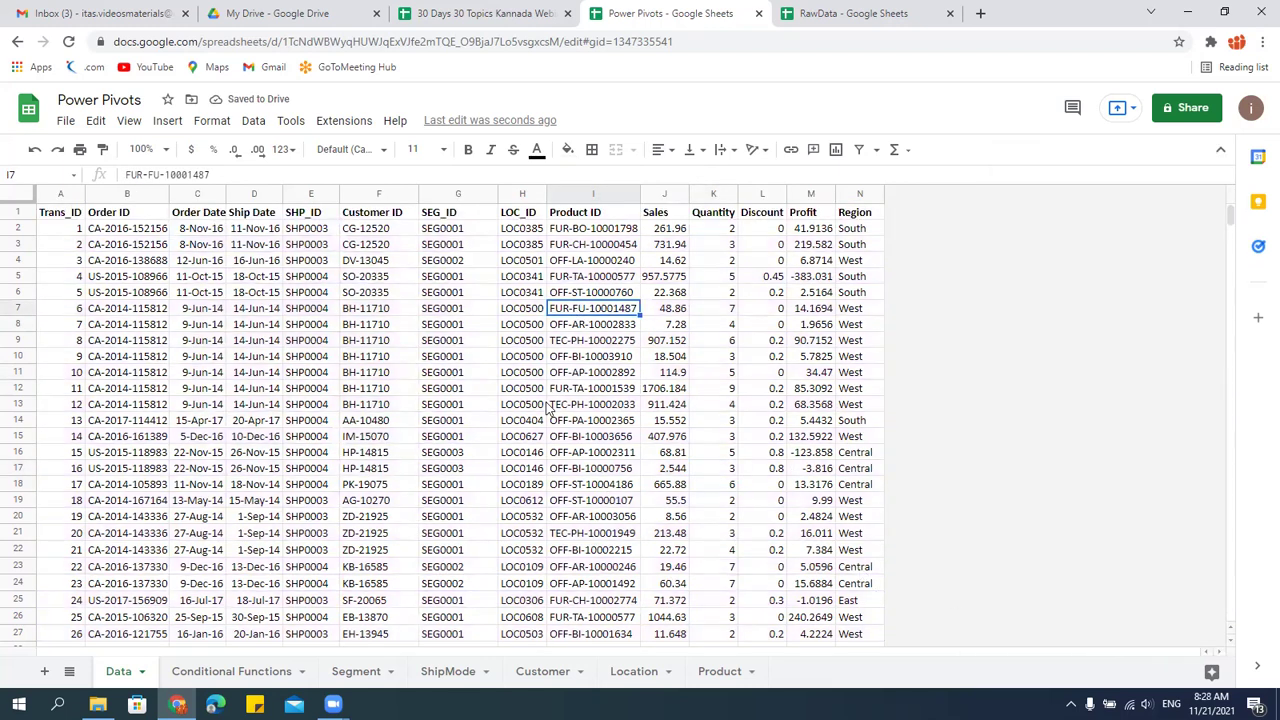
left_click(475, 265)
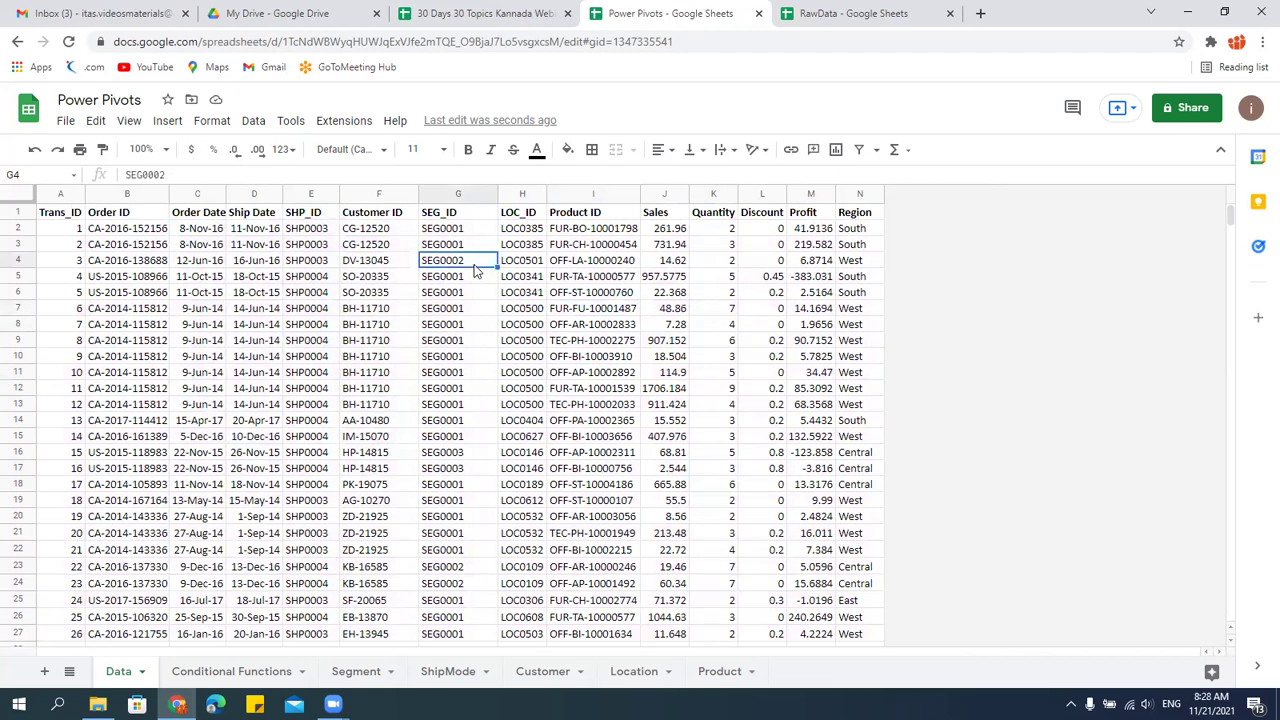
left_click(684, 297)
left_click(667, 244)
left_click(663, 227)
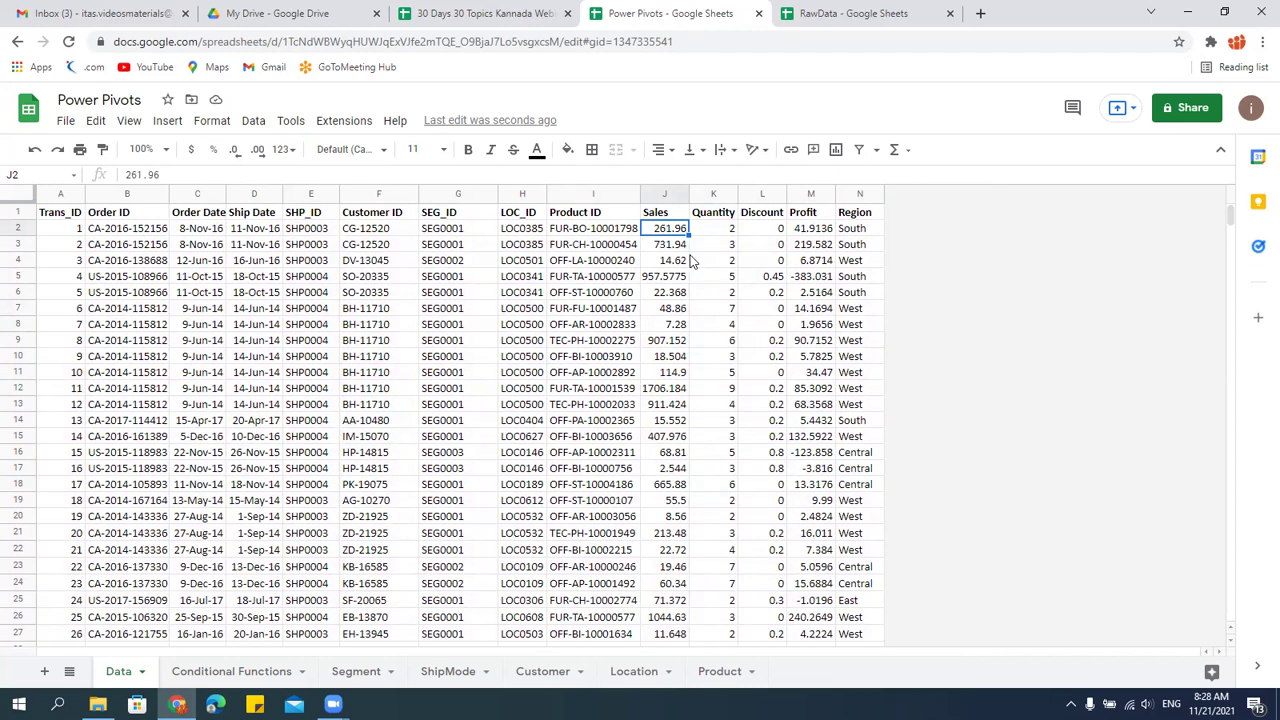
Extend the selection from J2 down to J9995 with Ctrl+Shift+Down.
left_click(212, 121)
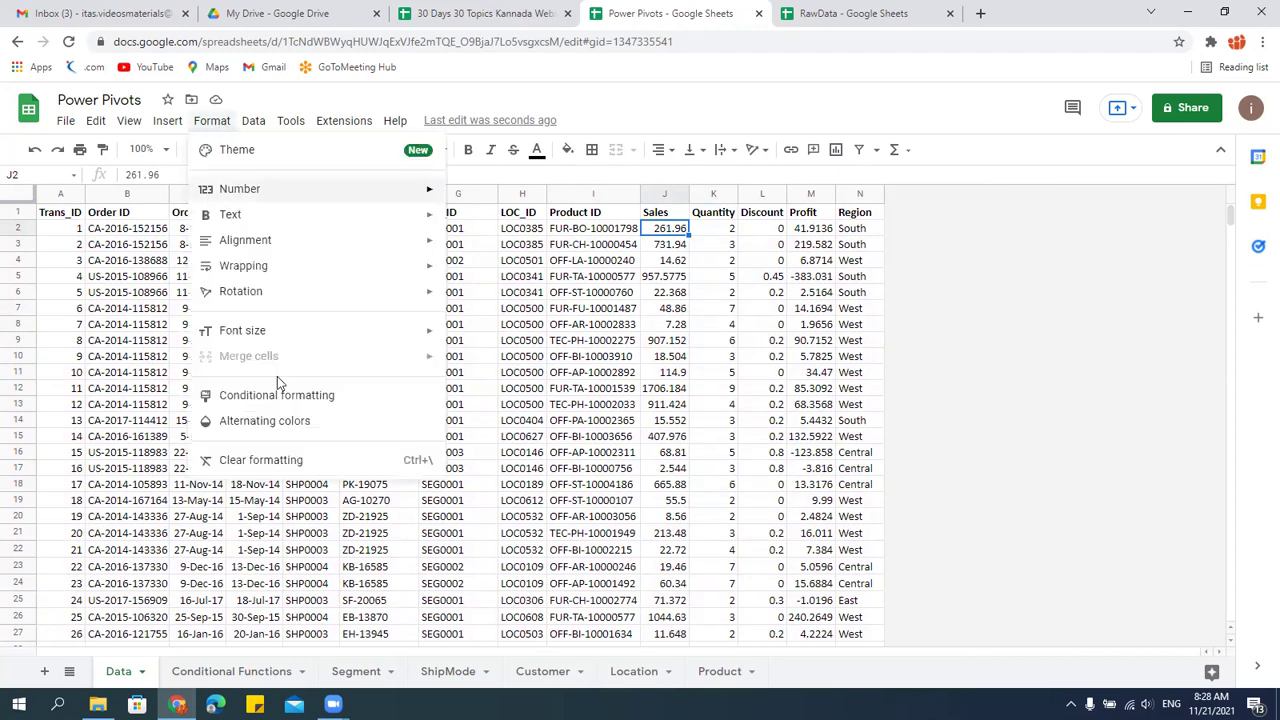
left_click(672, 372)
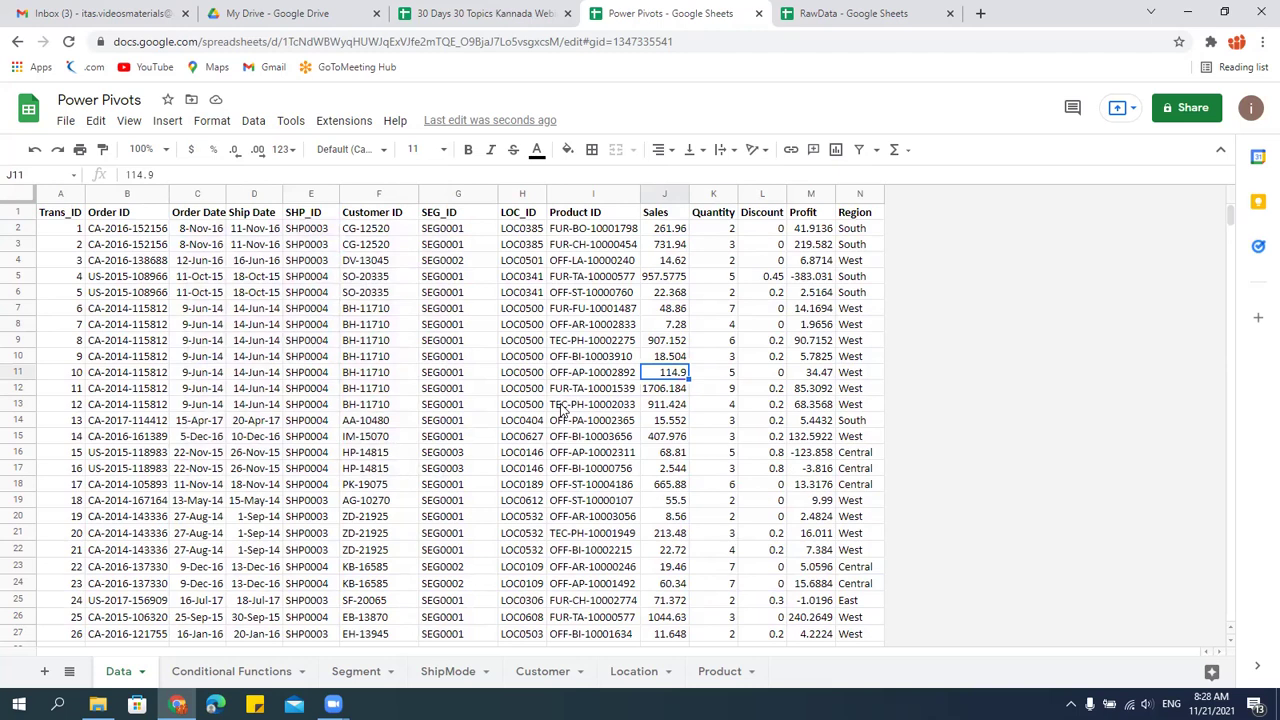
left_click(666, 245)
left_click(668, 230)
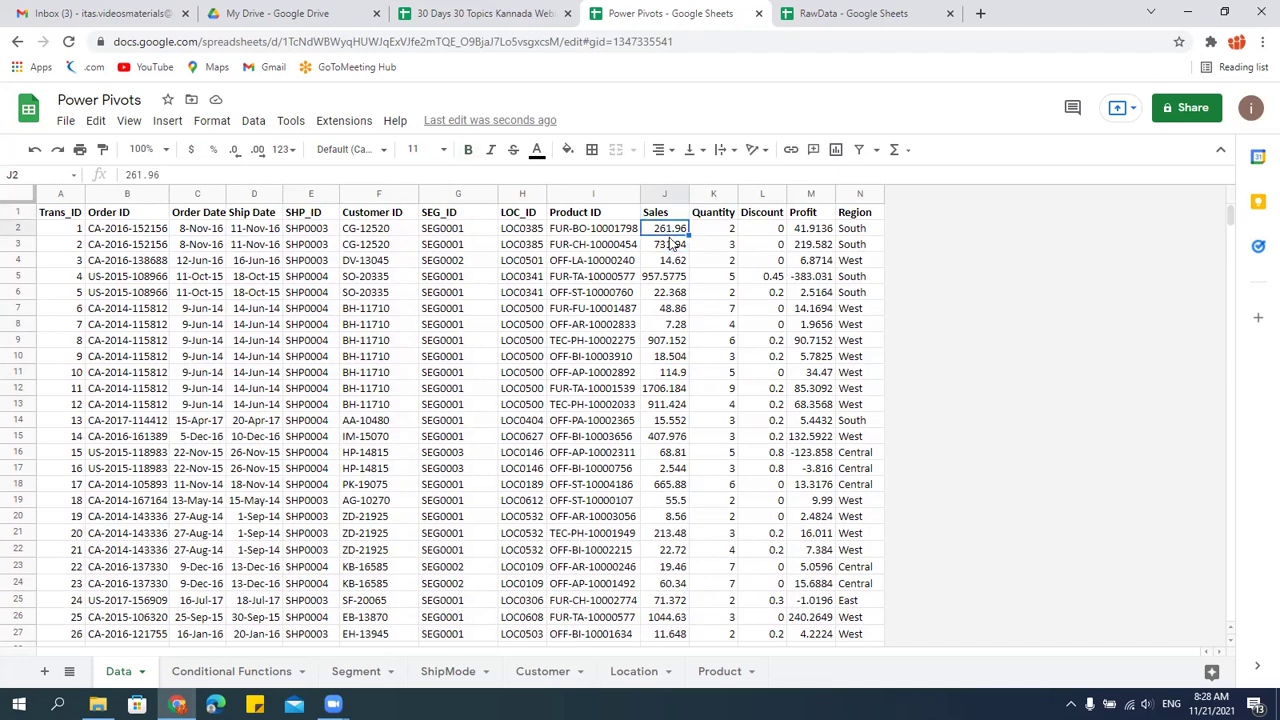
key("ctrl+shift+Down")
key("ctrl+shift+Up")
key("ctrl+shift+Down")
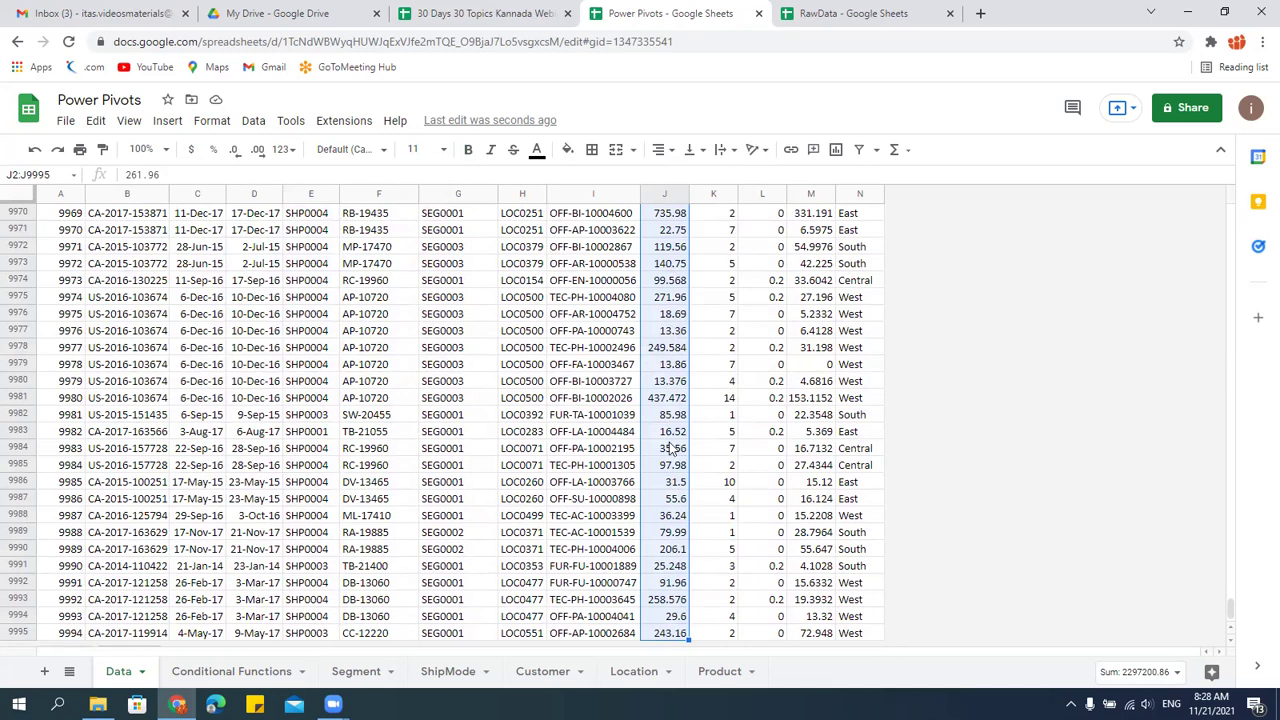
Add a conditional format rule on J2:J9995: greater than or equal to 2000, light yellow fill.
left_click(211, 121)
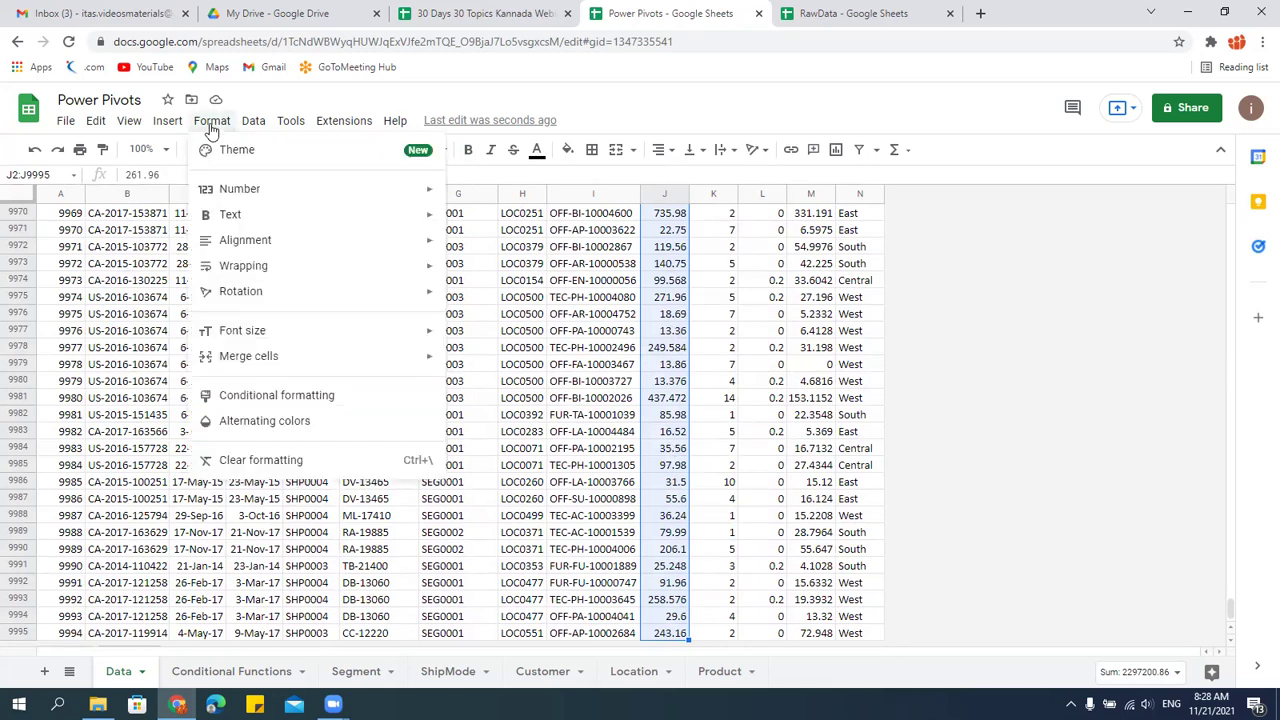
left_click(265, 398)
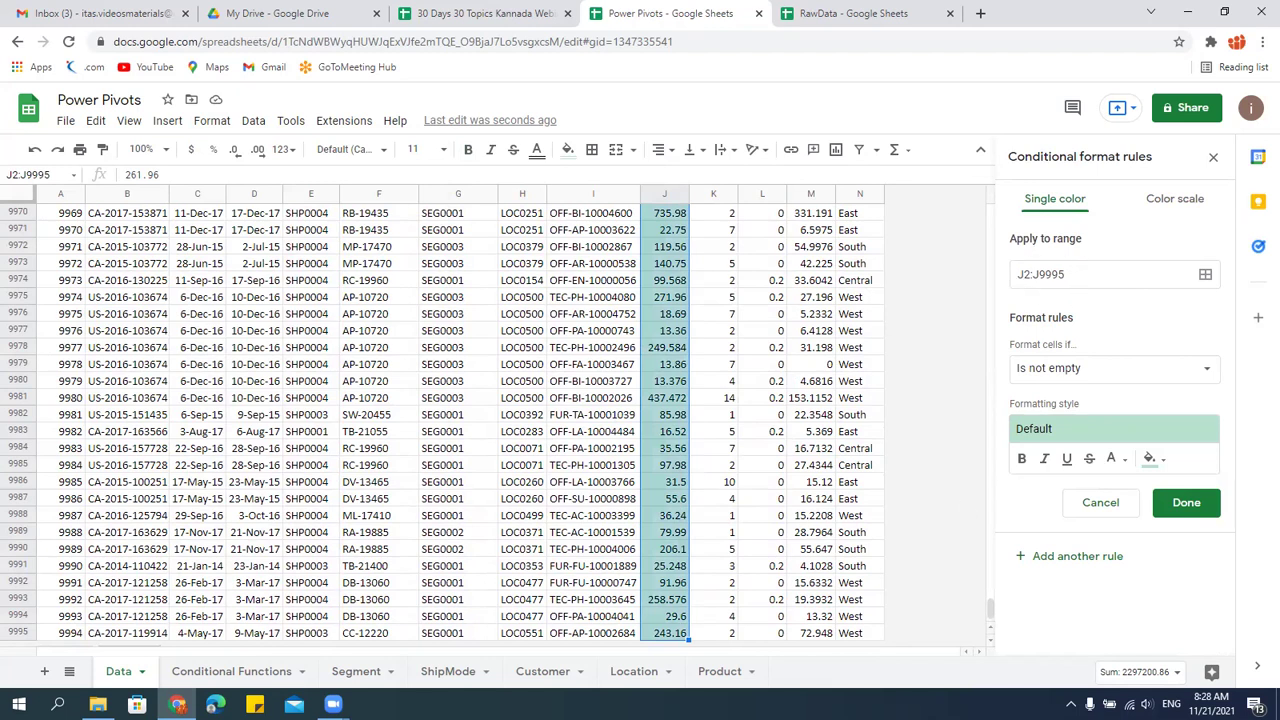
left_click(1076, 375)
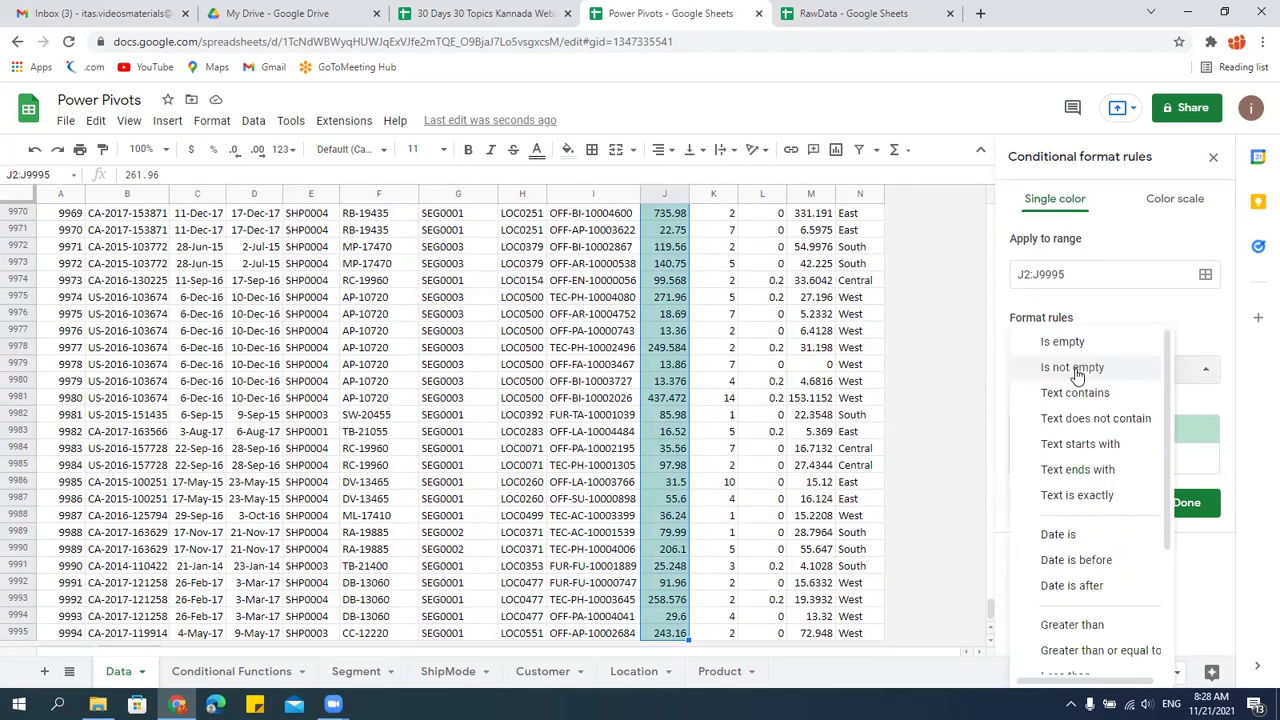
scroll(1095, 630, "down", 2)
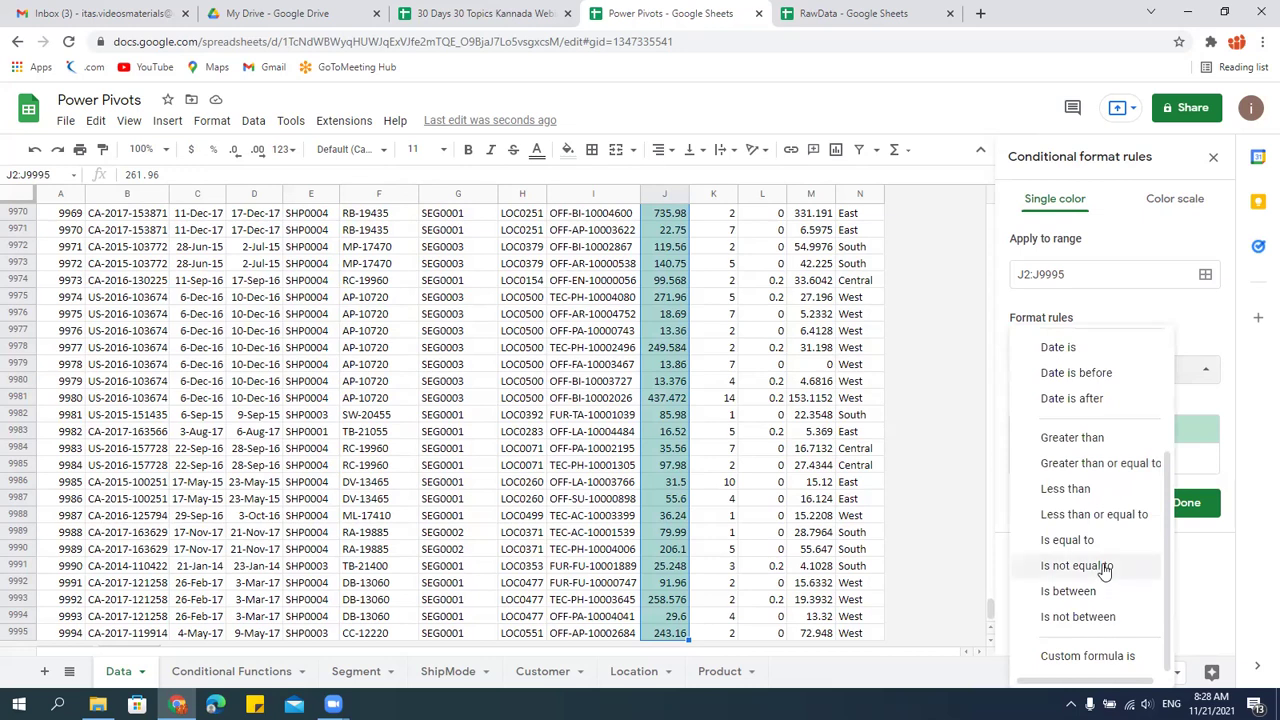
left_click(1098, 463)
left_click(1074, 408)
type("2000")
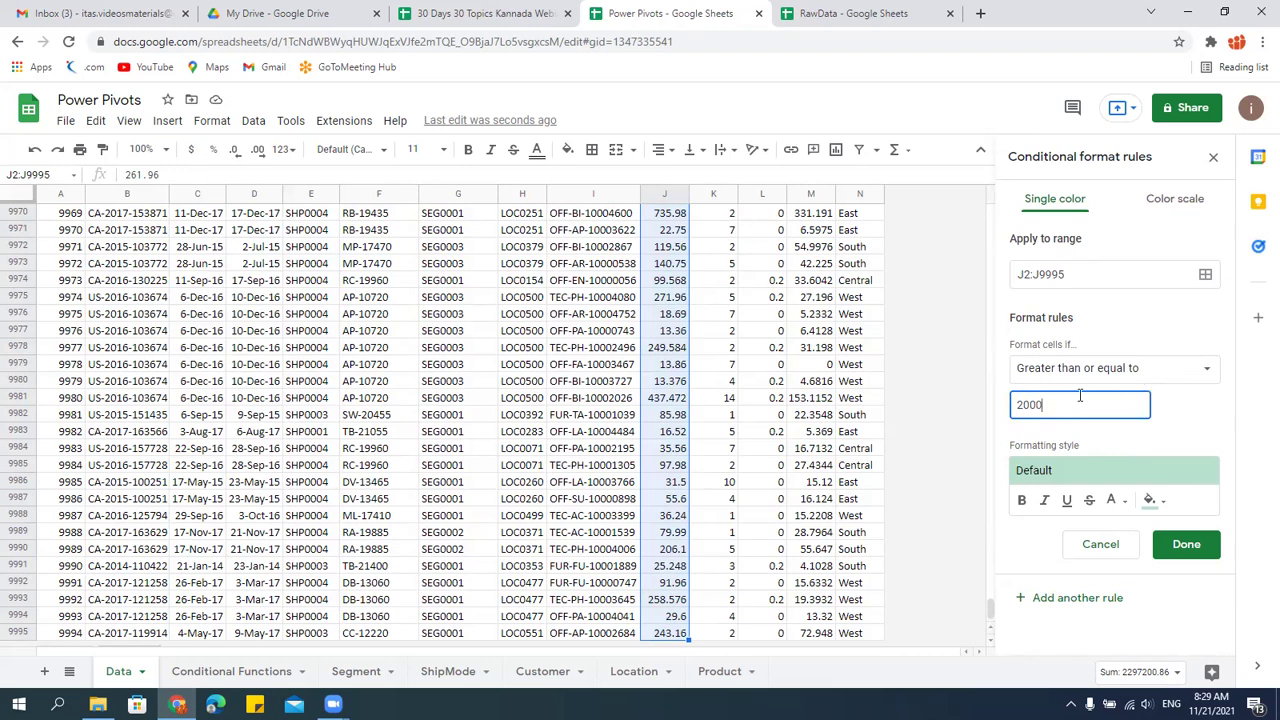
left_click(1160, 501)
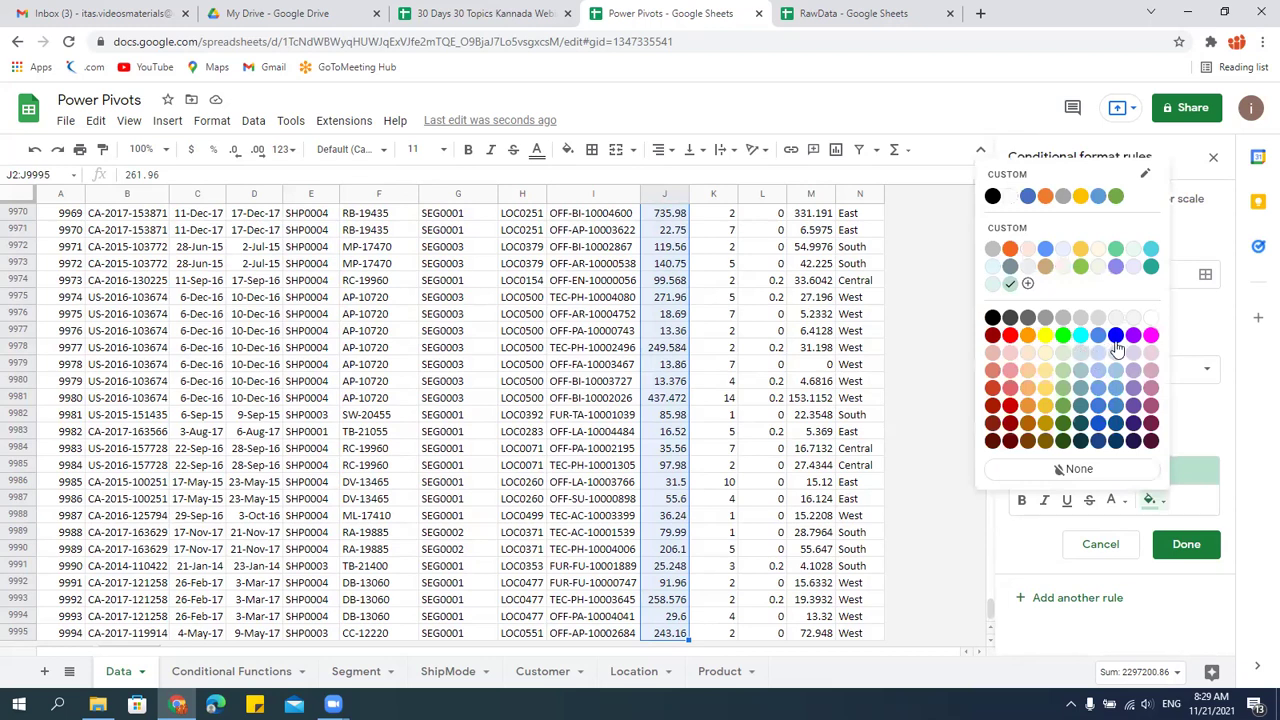
left_click(1045, 388)
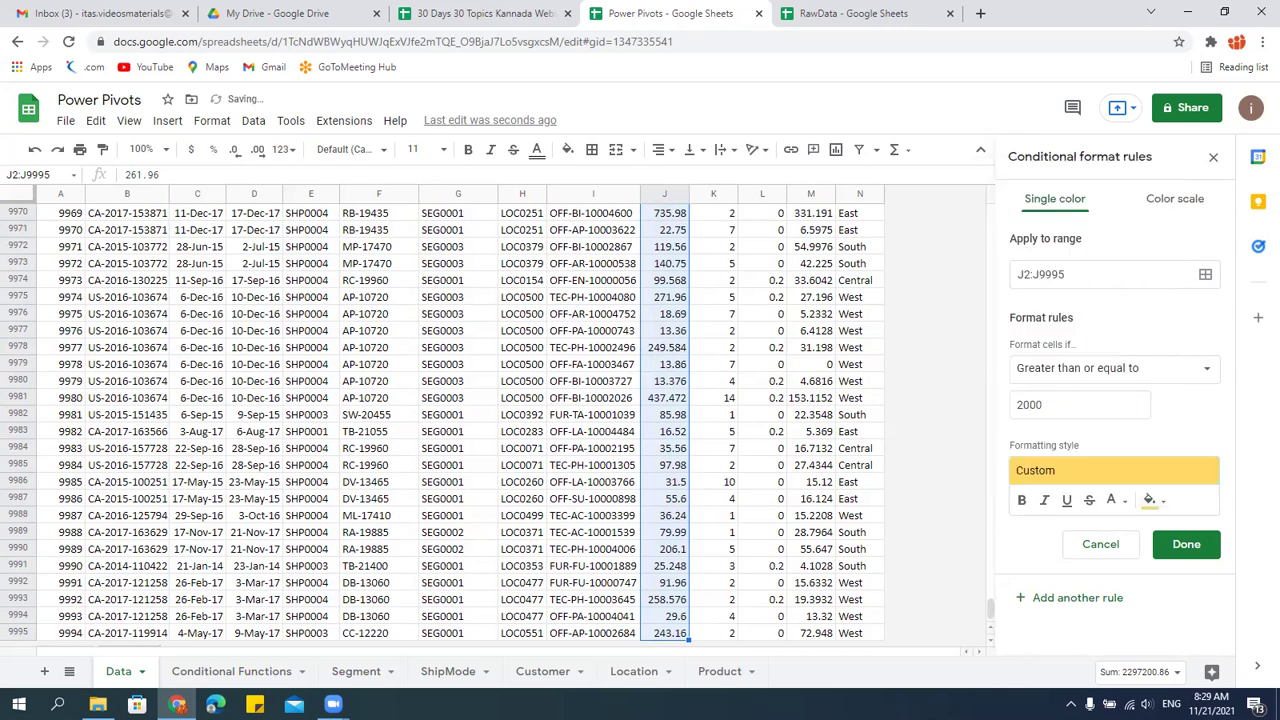
left_click(1186, 548)
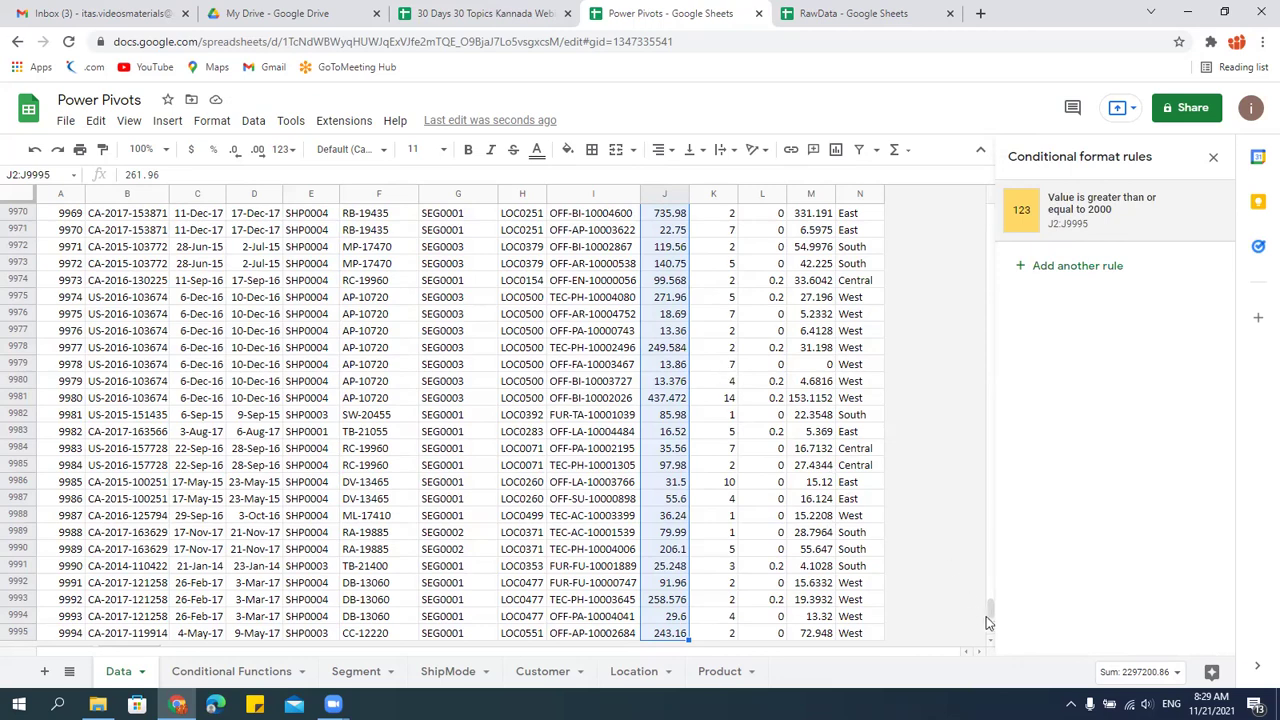
left_click_drag(990, 612, 990, 540)
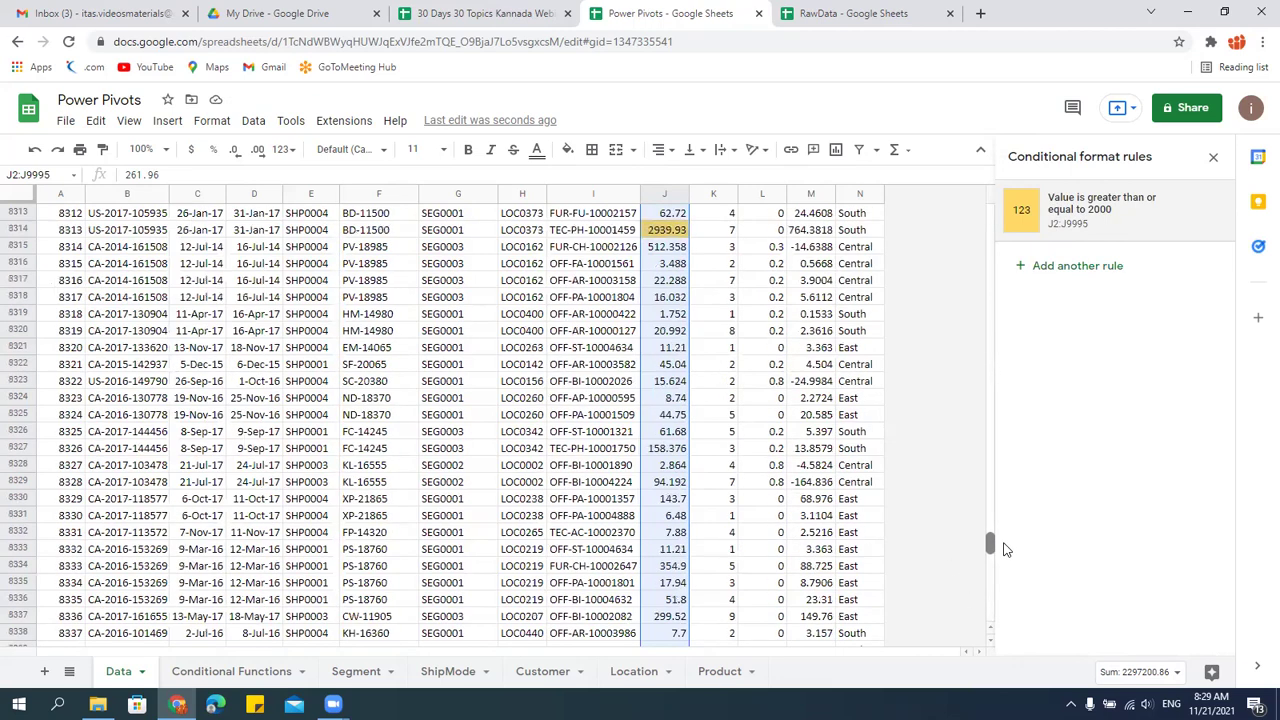
left_click(677, 236)
scroll(701, 443, "up", 8)
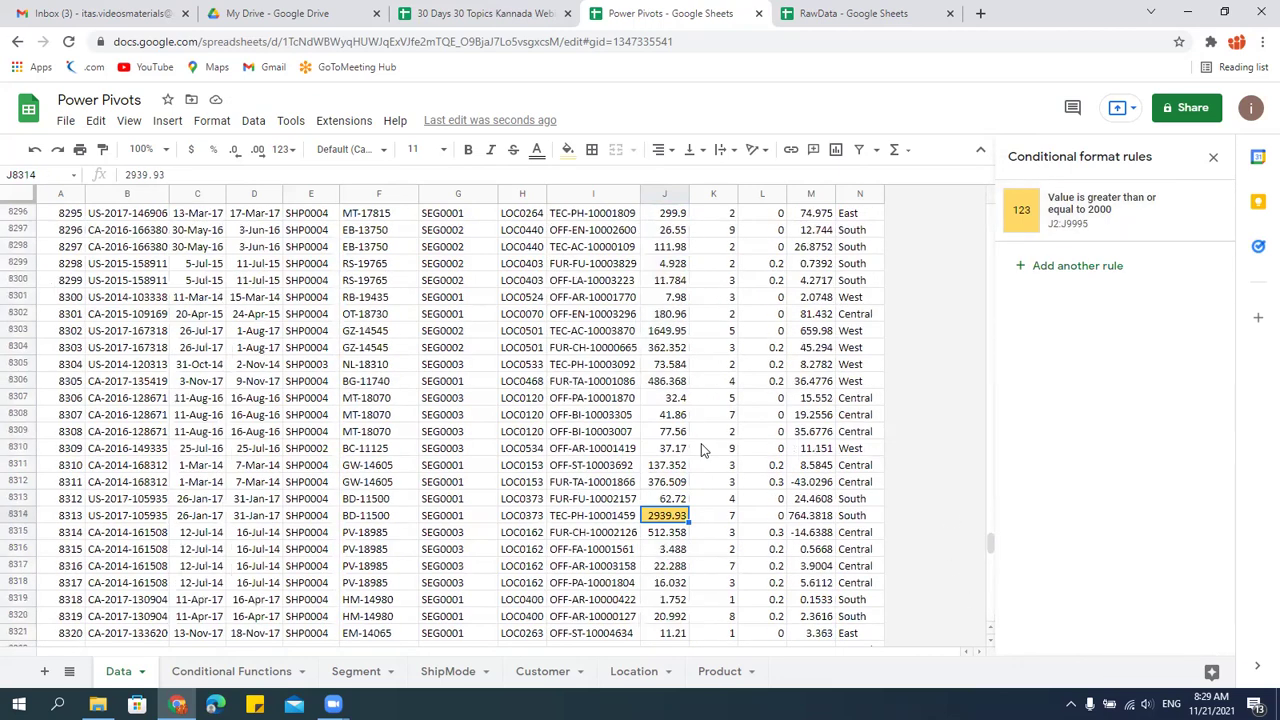
scroll(701, 449, "up", 18)
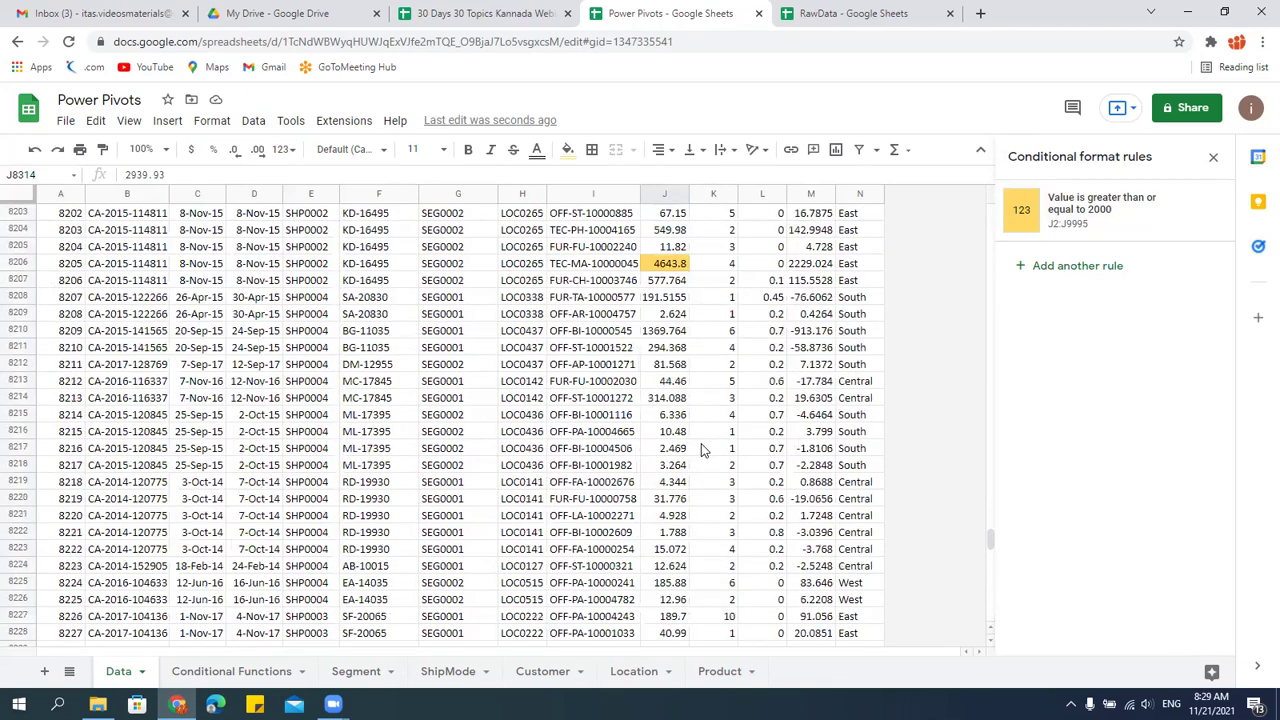
scroll(701, 449, "up", 14)
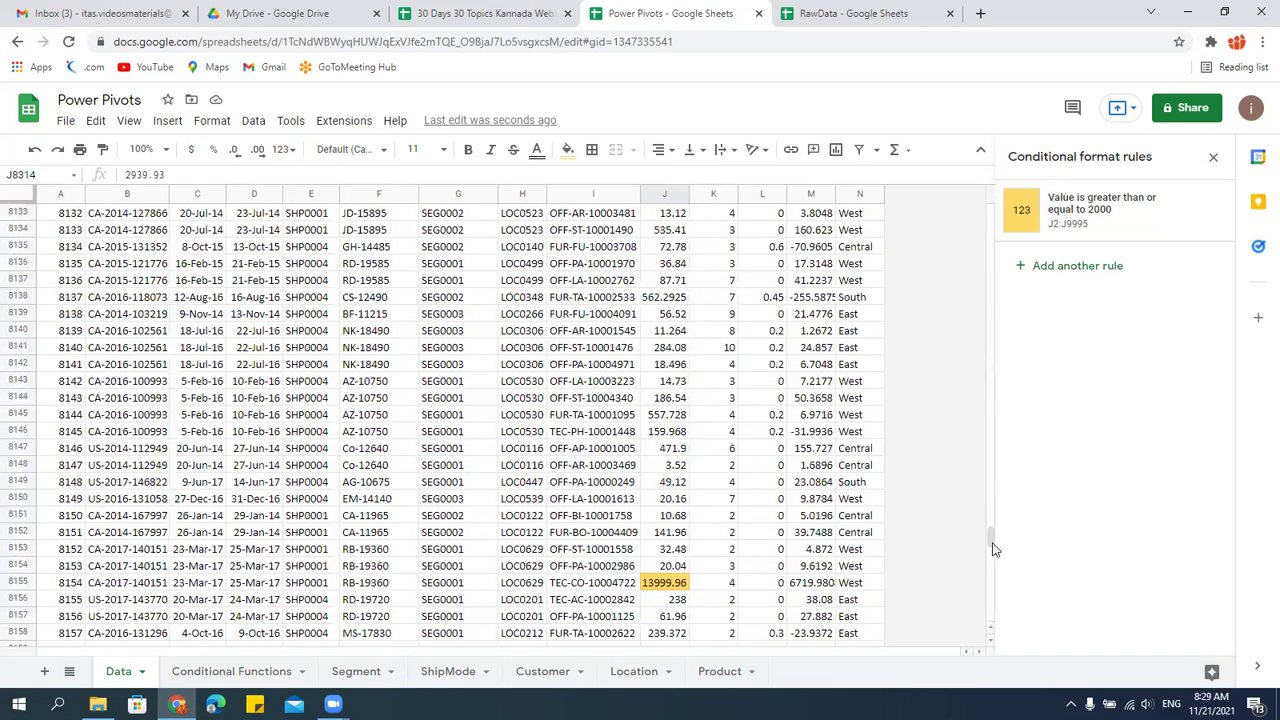
left_click_drag(1003, 354, 997, 186)
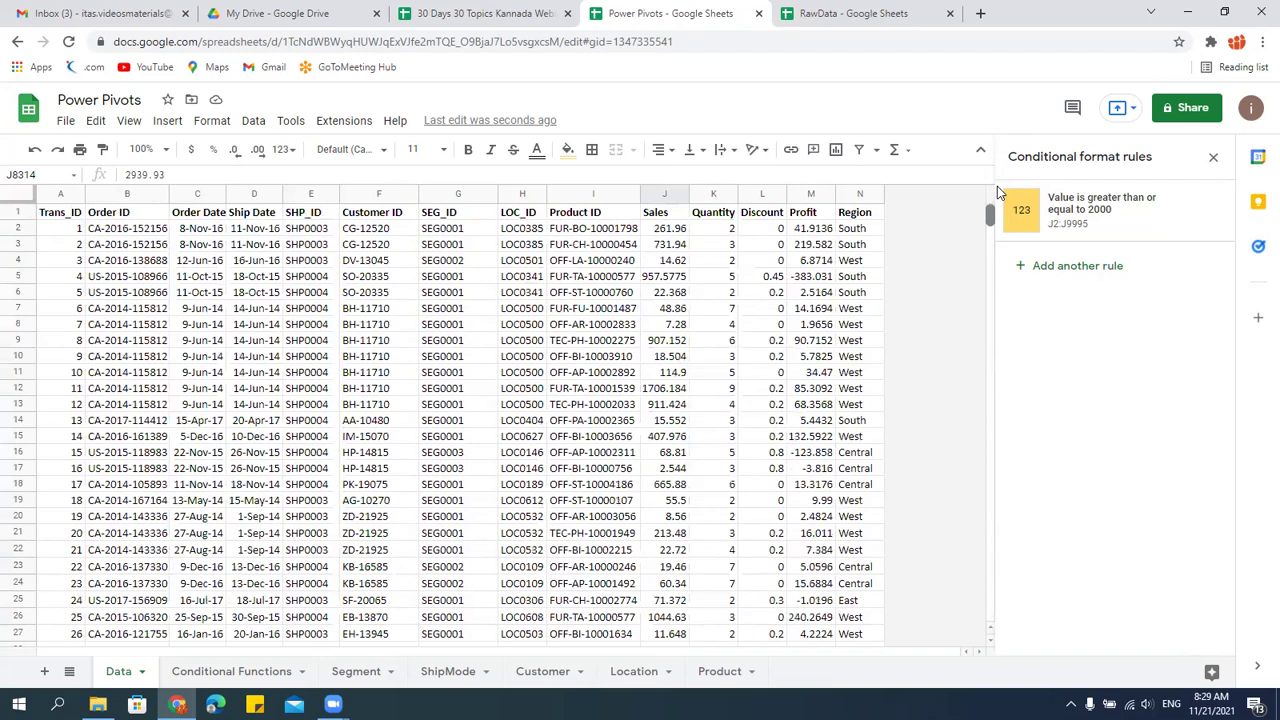
Start another conditional formatting rule in the Conditional format rules sidebar.
left_click(1078, 266)
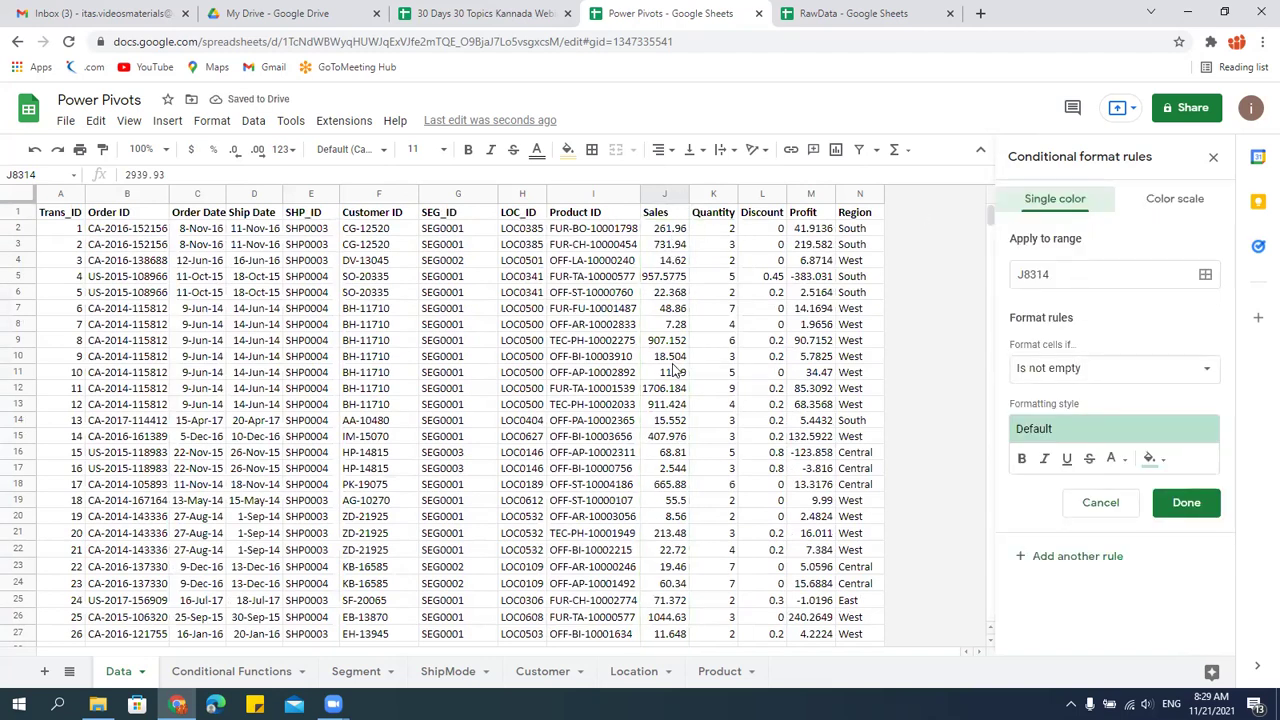
left_click(767, 328)
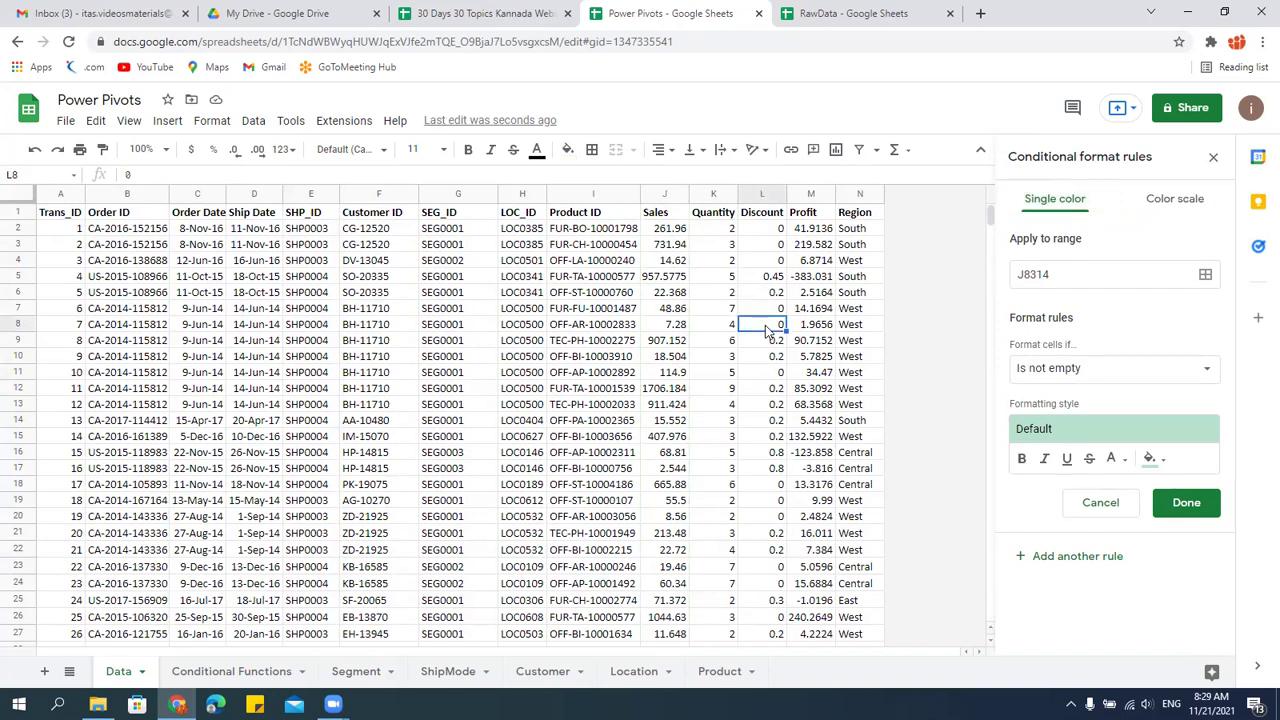
left_click(212, 120)
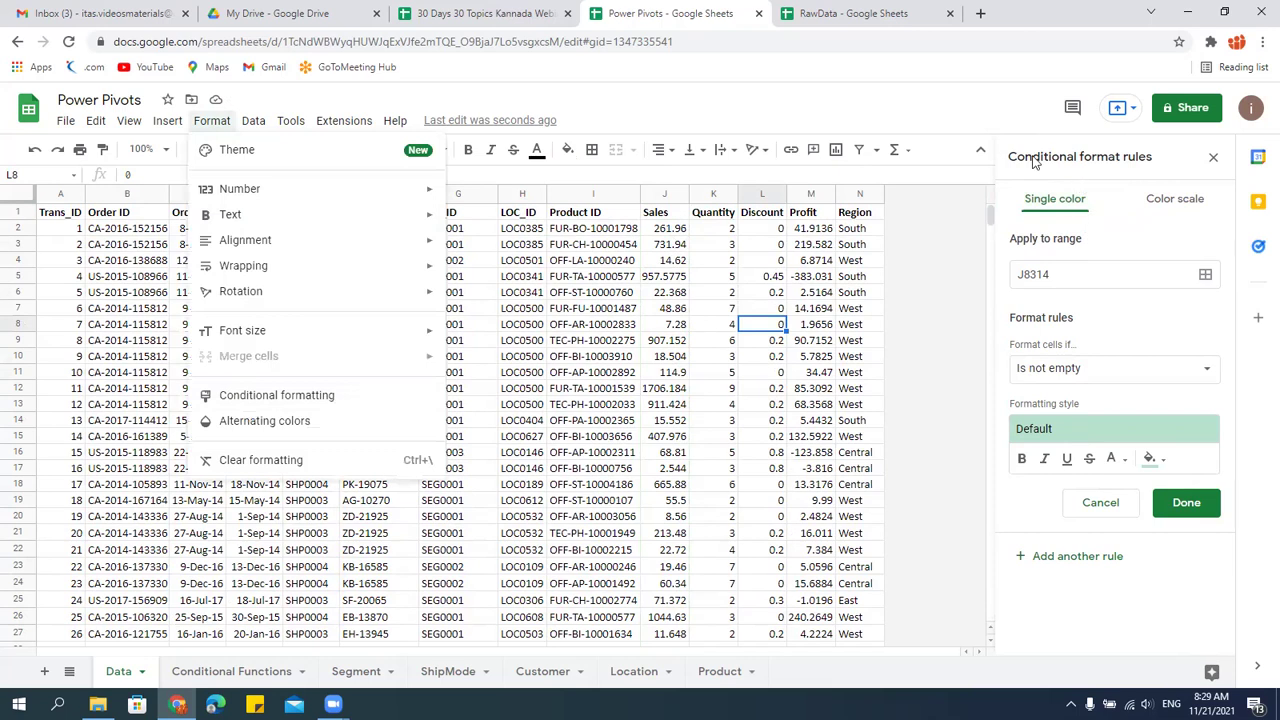
left_click(795, 347)
left_click(530, 276)
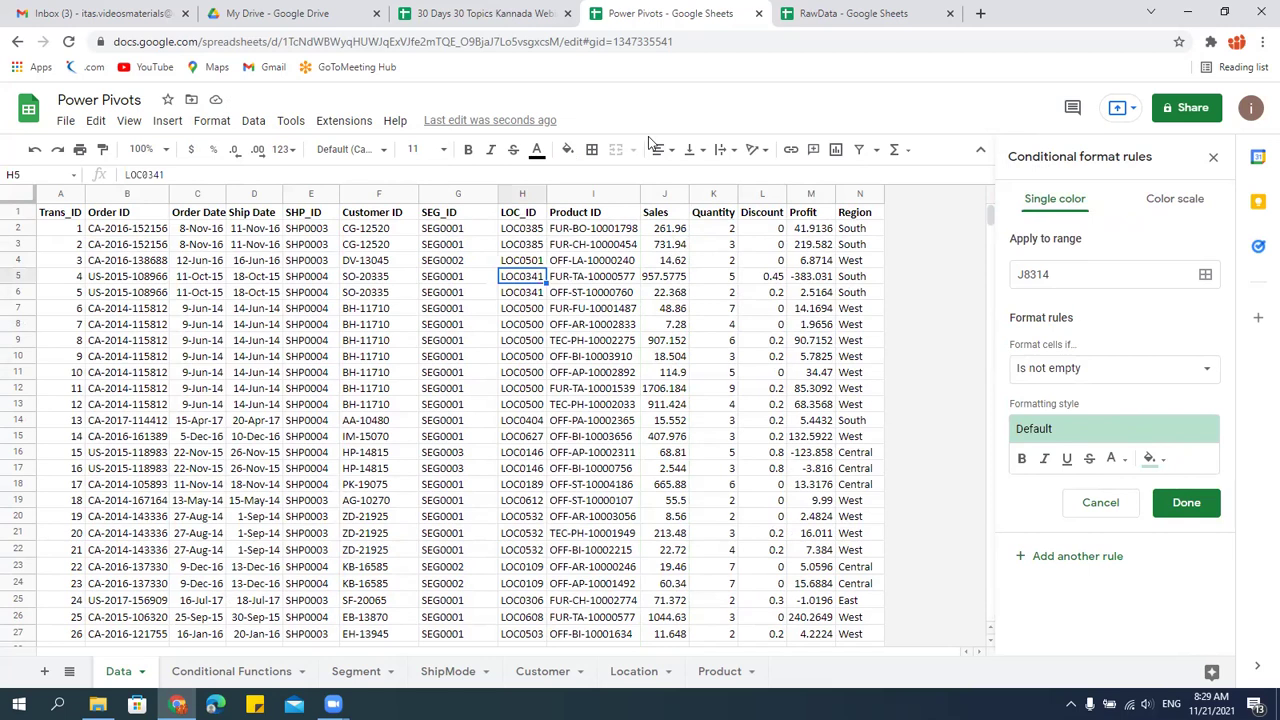
Browse the Format cells if conditions, keep 'Is not empty', and glance at the Data menu.
left_click(1108, 372)
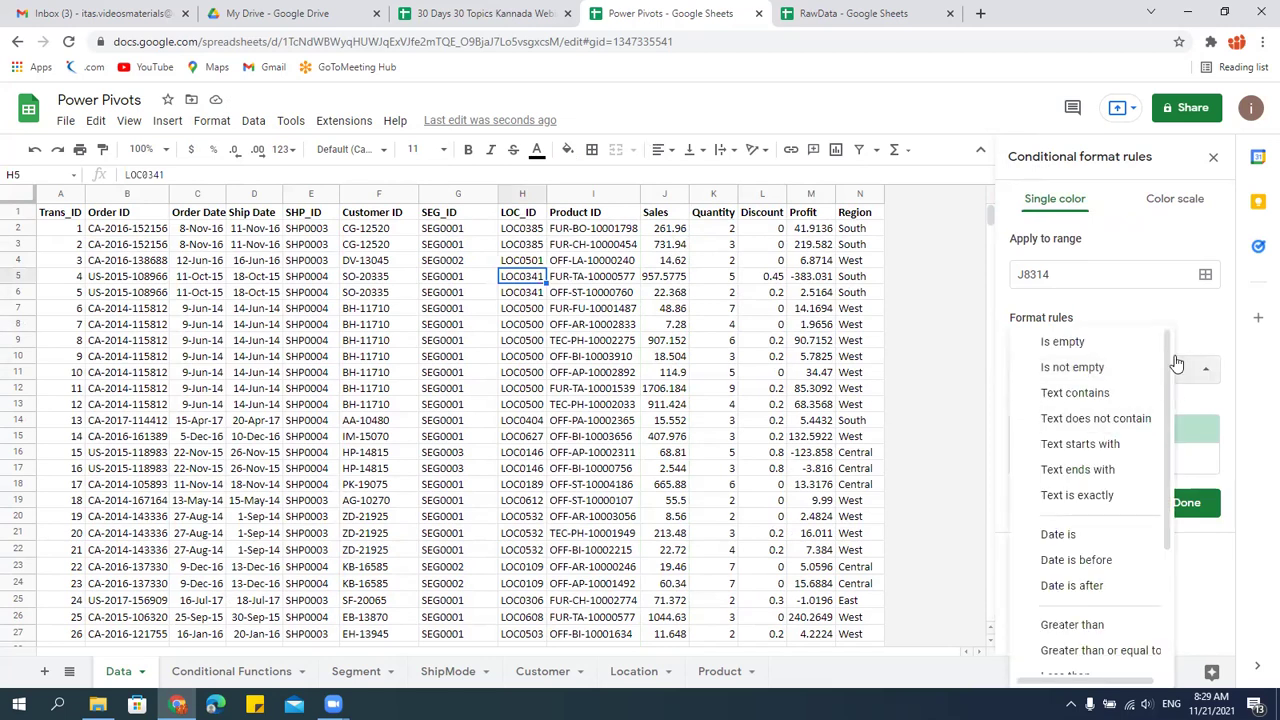
scroll(1168, 336, "down", 2)
scroll(1168, 336, "up", 2)
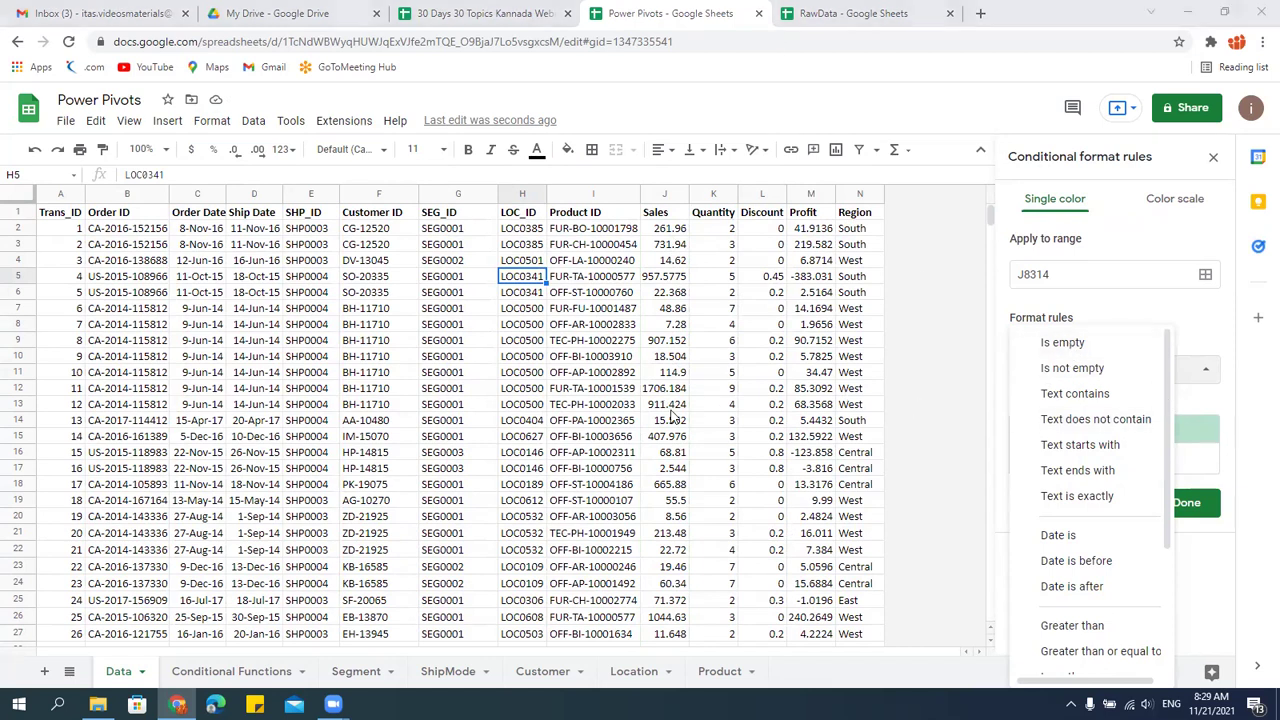
key("Escape")
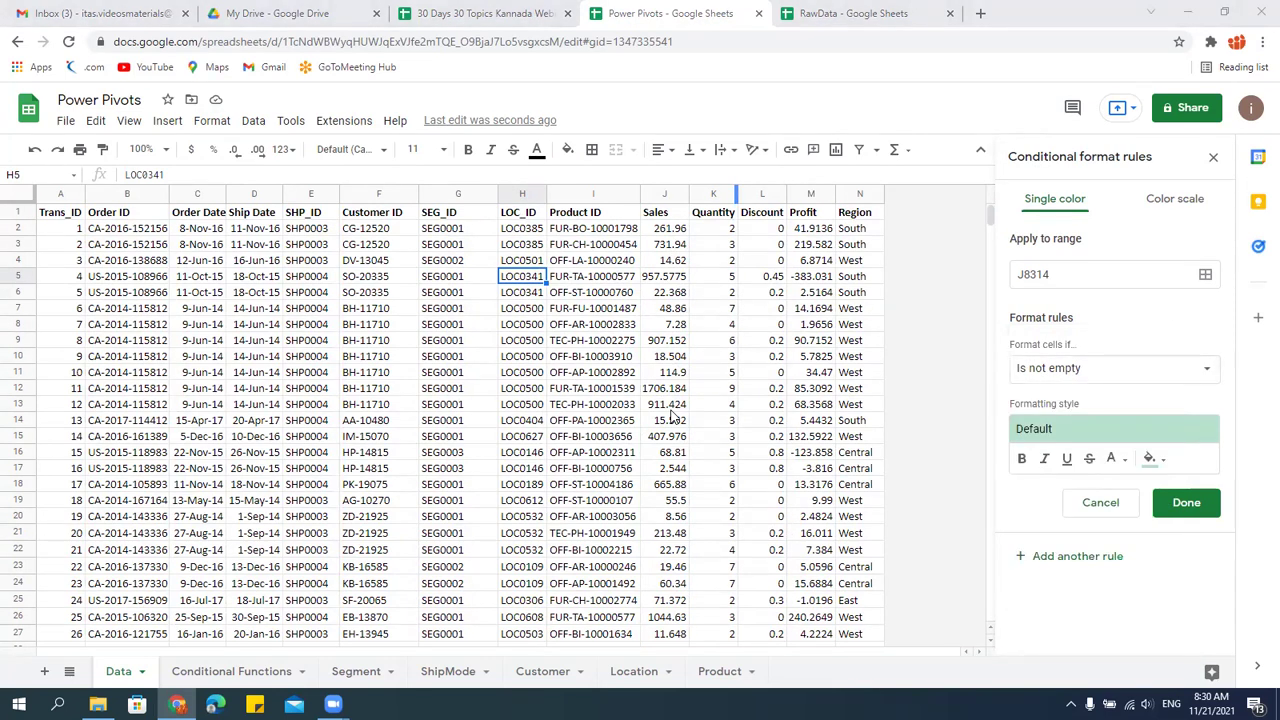
left_click(578, 374)
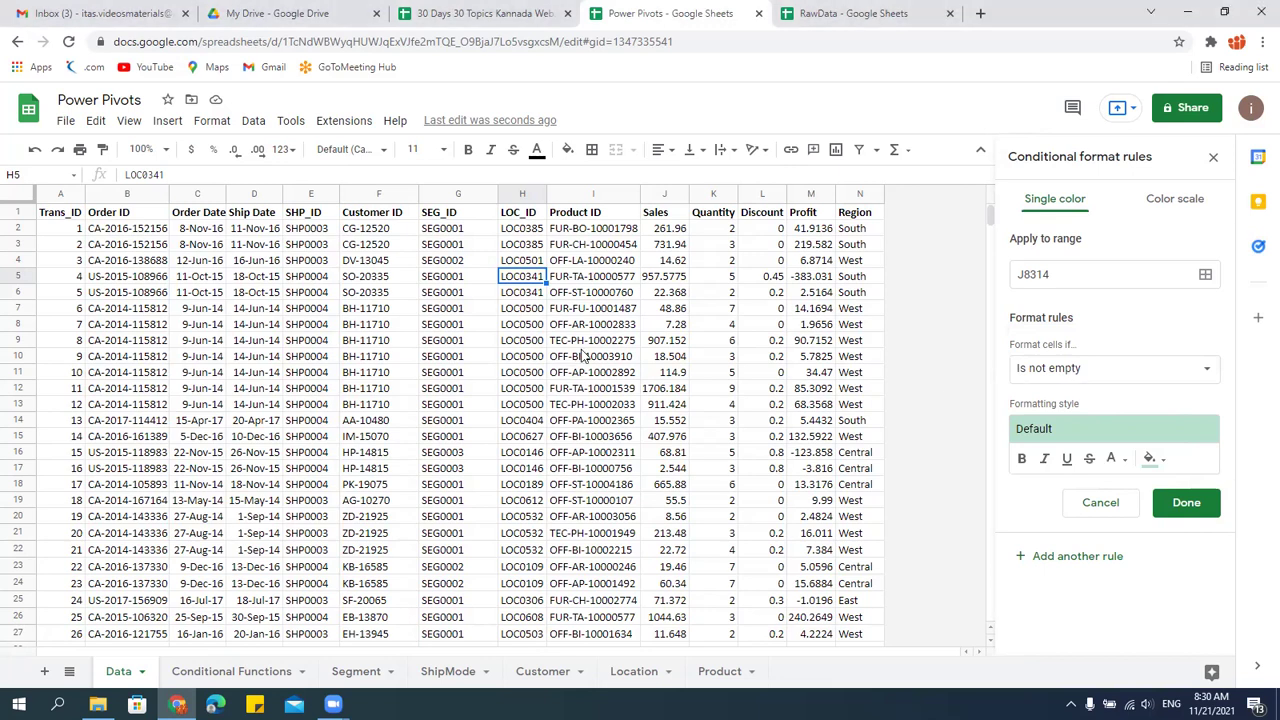
left_click(607, 313)
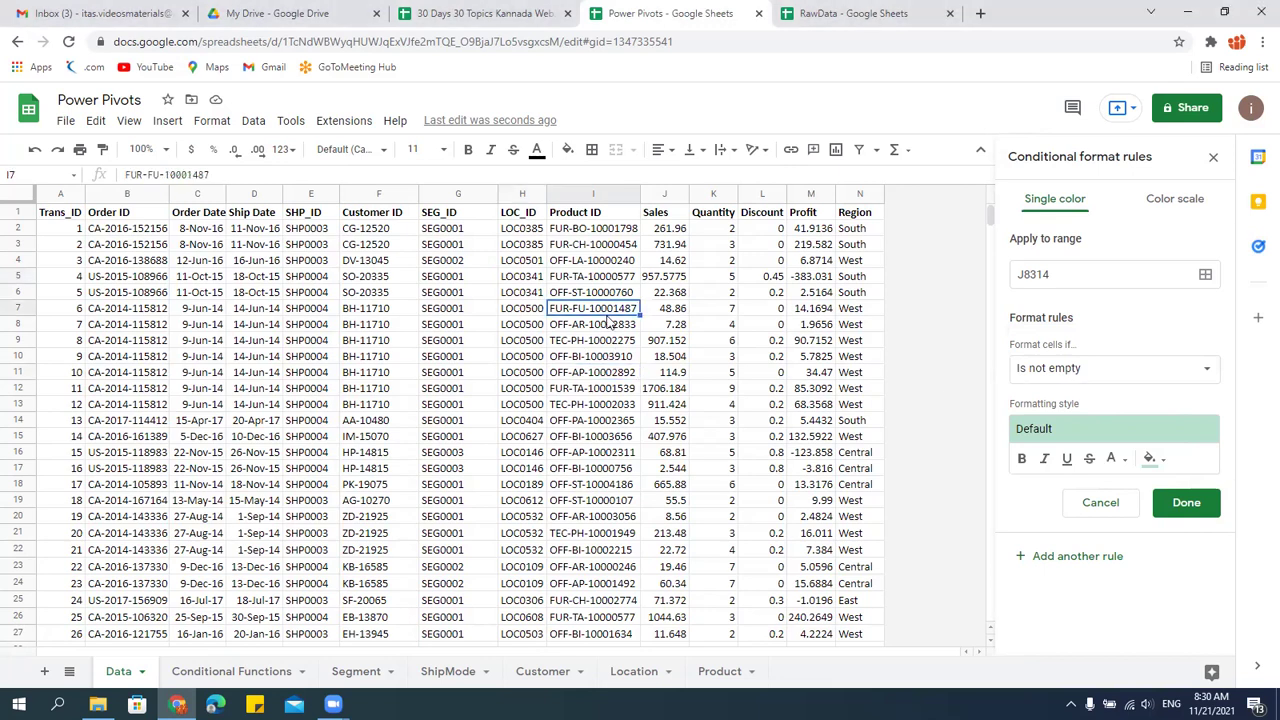
left_click(374, 296)
left_click(243, 126)
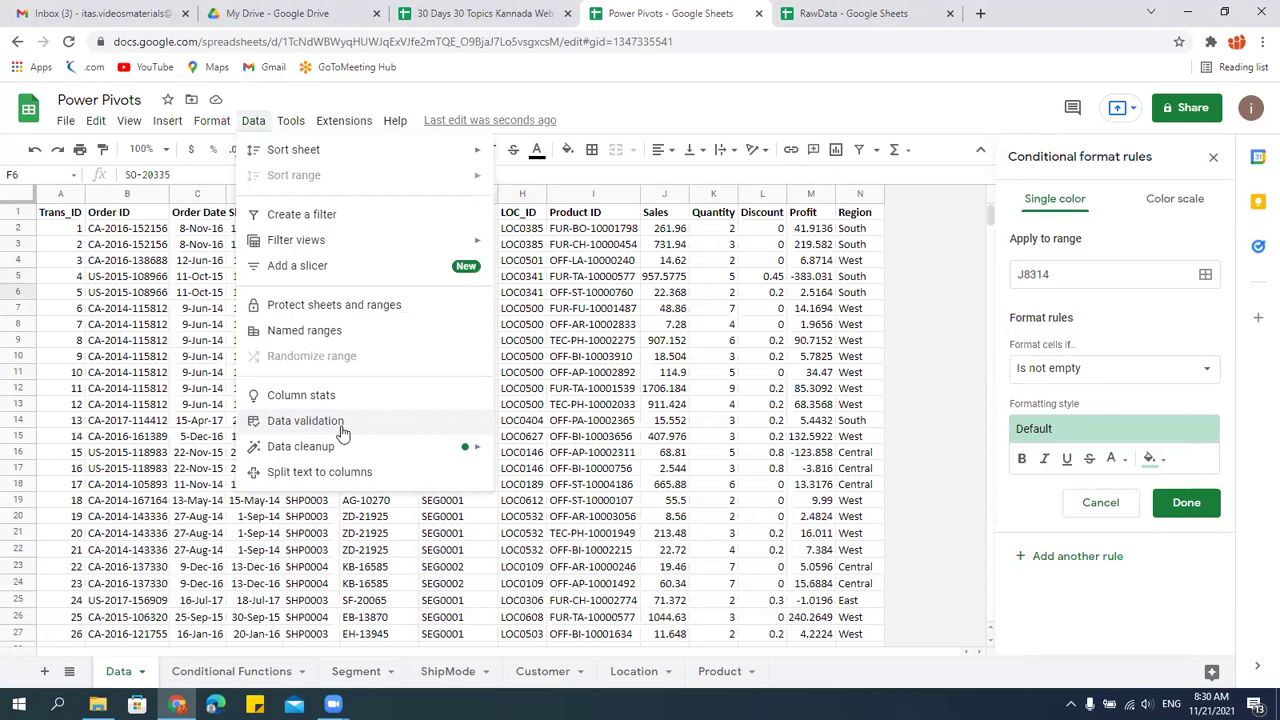
left_click(670, 373)
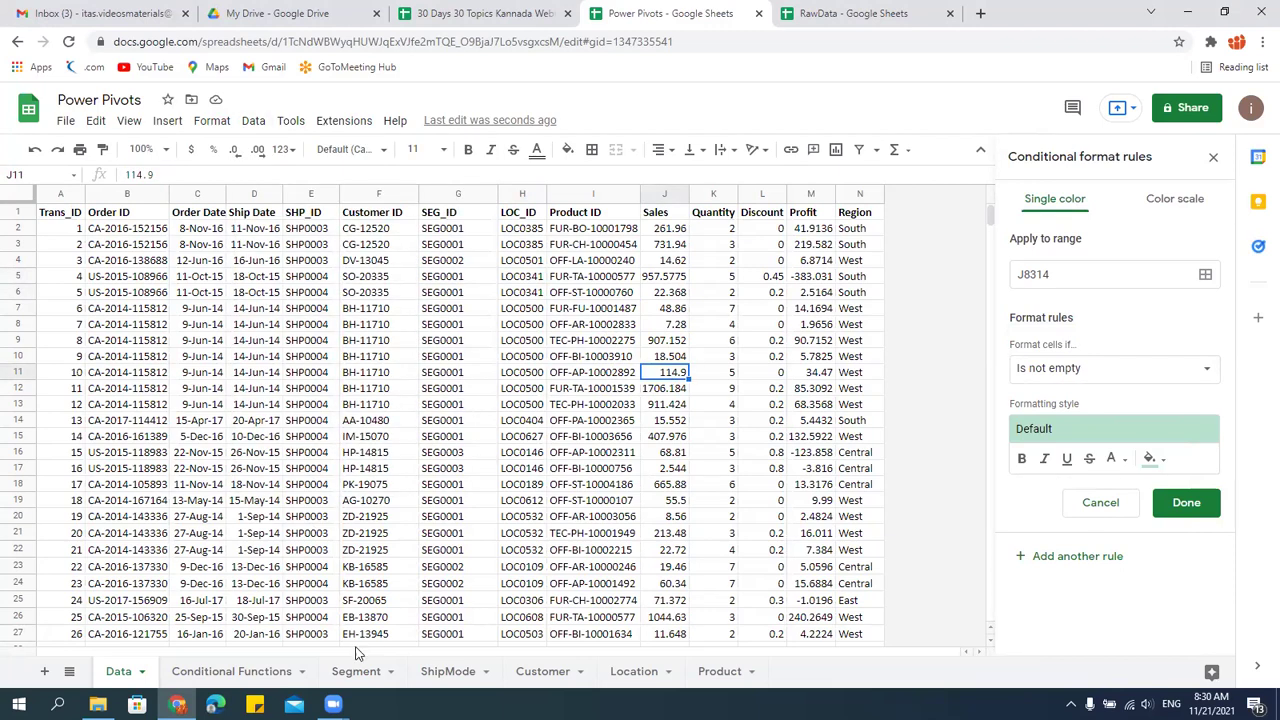
Add a new sheet and enter the heading 'Employee Name' in C6.
left_click(45, 672)
left_click(234, 291)
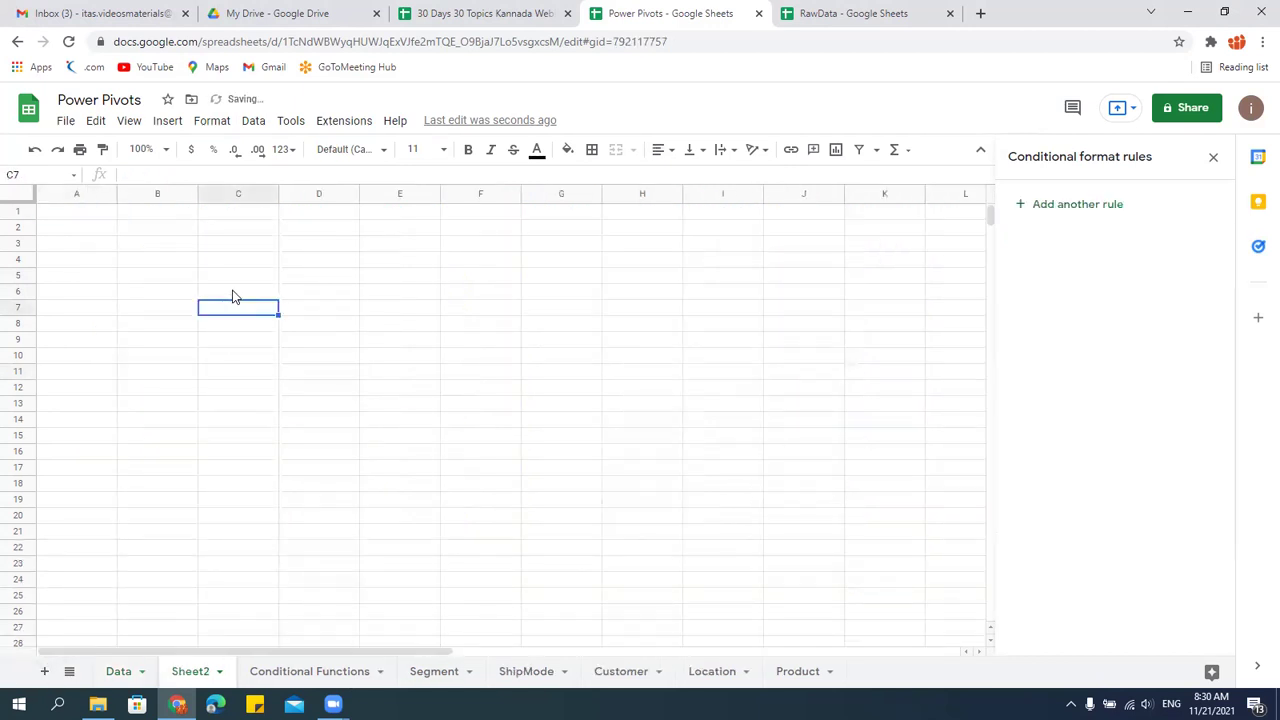
type("E,[")
type("Emp")
type("loyy")
key("BackSpace")
type("ee Name")
key("Return")
Enter the heading 'Age' in D6 and select D7:D17.
key("Up")
key("Right")
key("Return")
key("Up")
key("Down")
left_click_drag(328, 310, 320, 469)
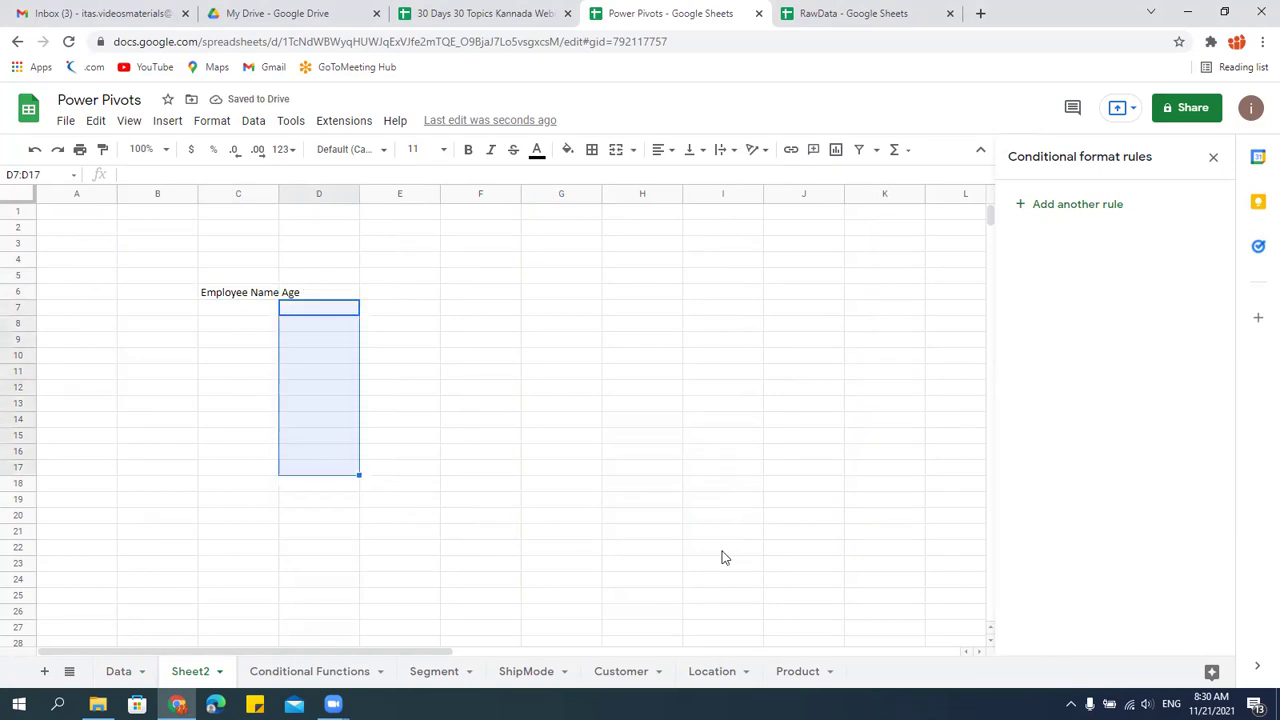
Open data validation for D7:D17 and set the criteria to Number between.
left_click(247, 124)
left_click(328, 424)
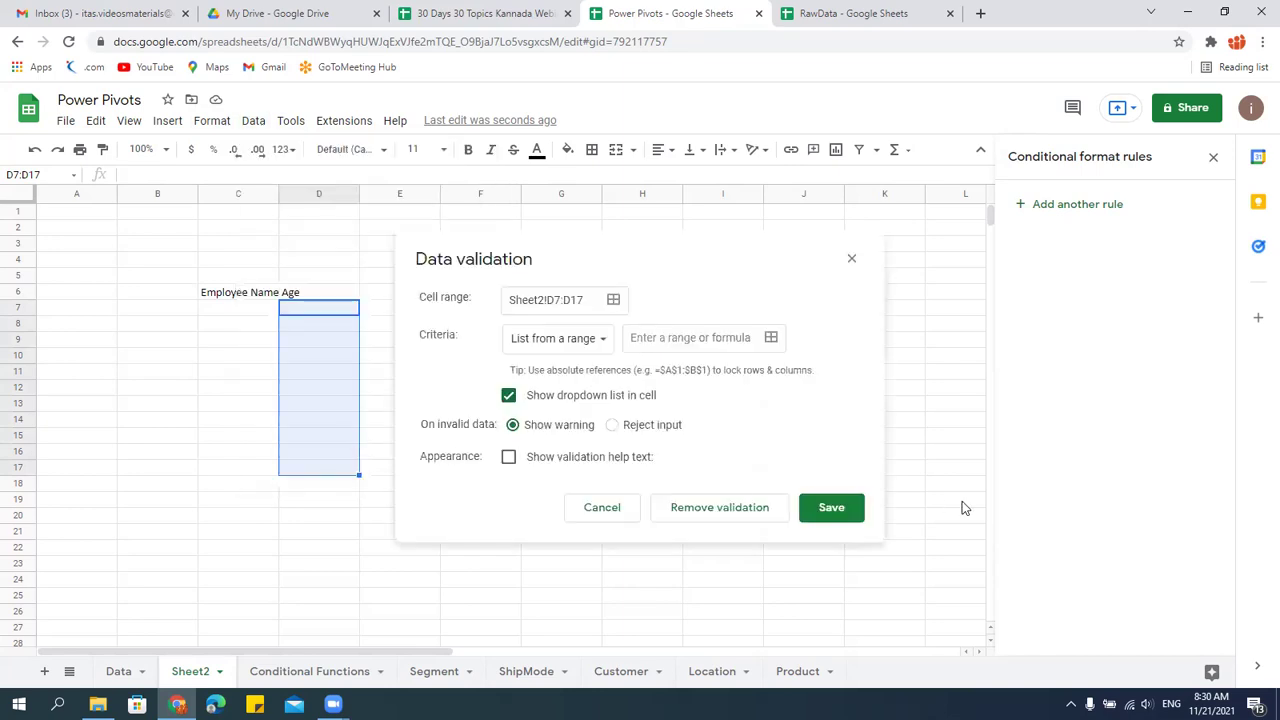
left_click_drag(646, 249, 797, 245)
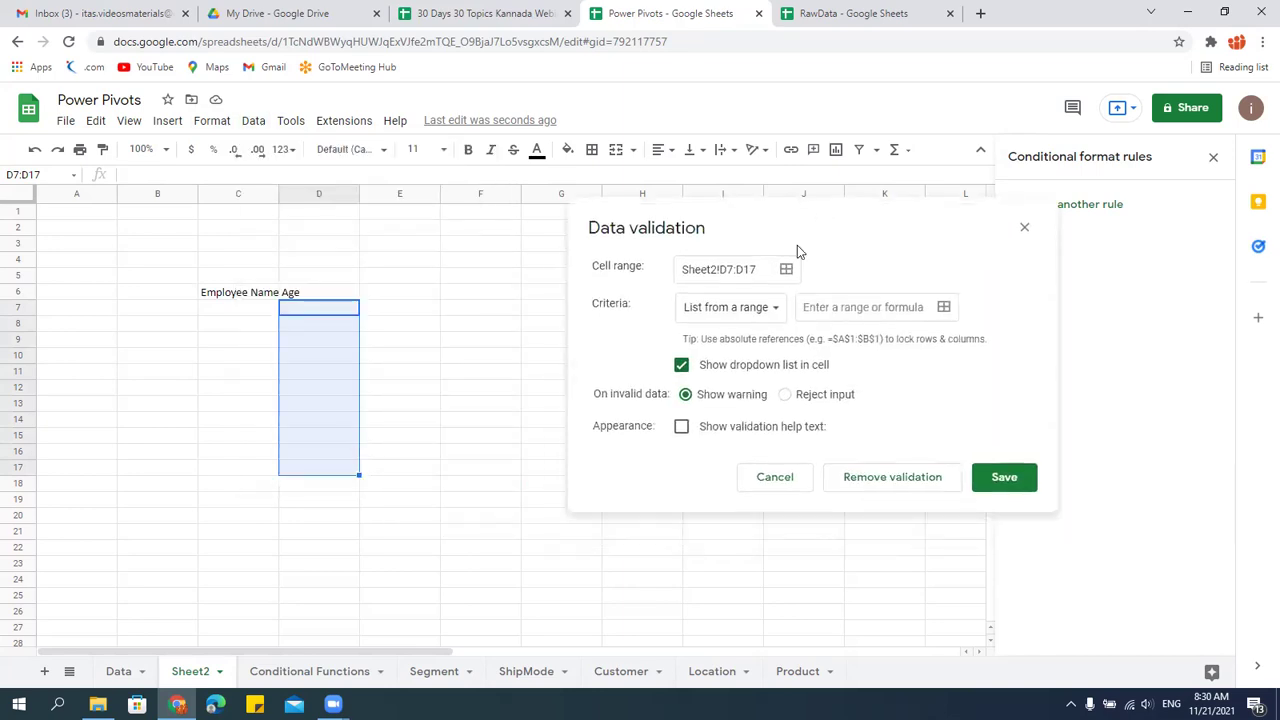
left_click_drag(684, 270, 764, 270)
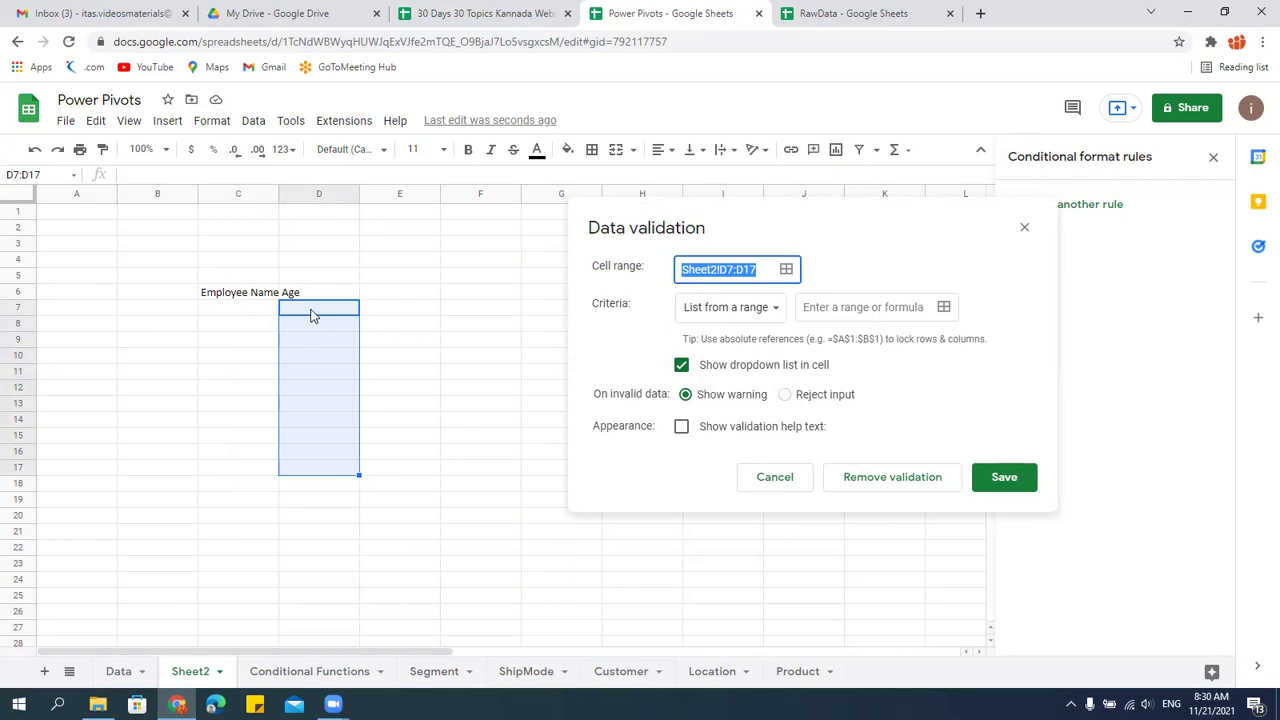
left_click(775, 309)
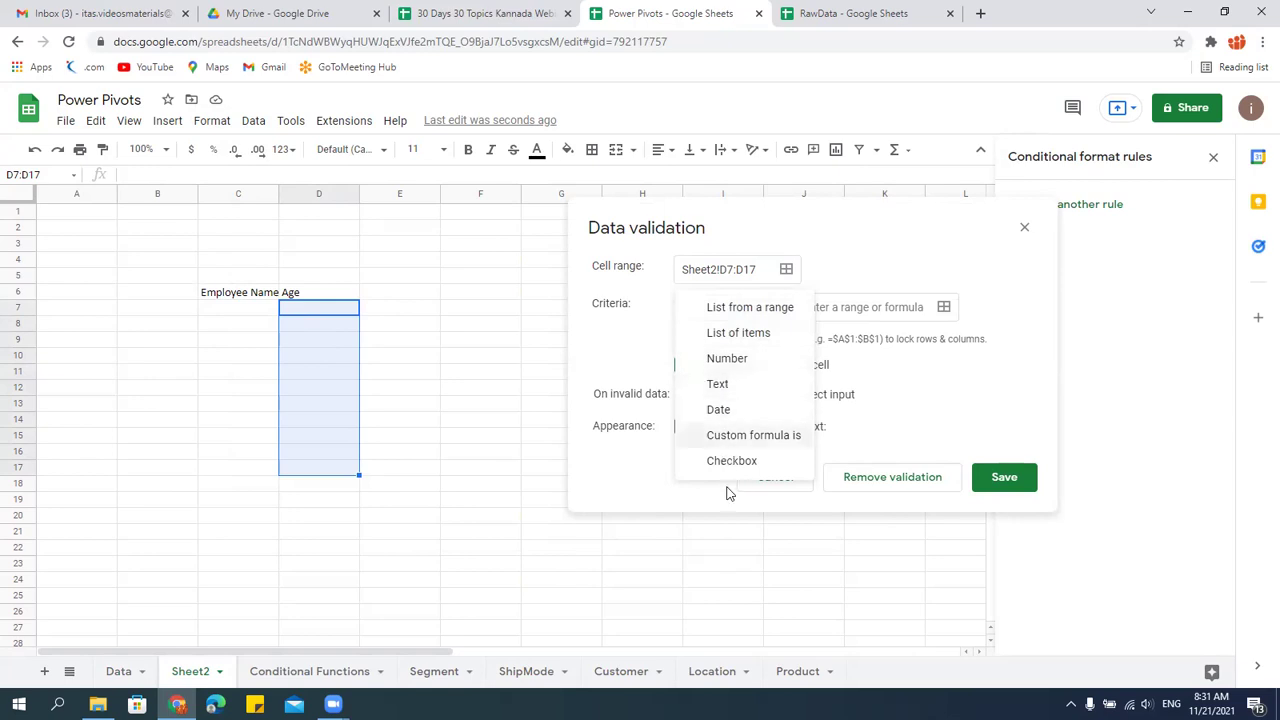
left_click(733, 361)
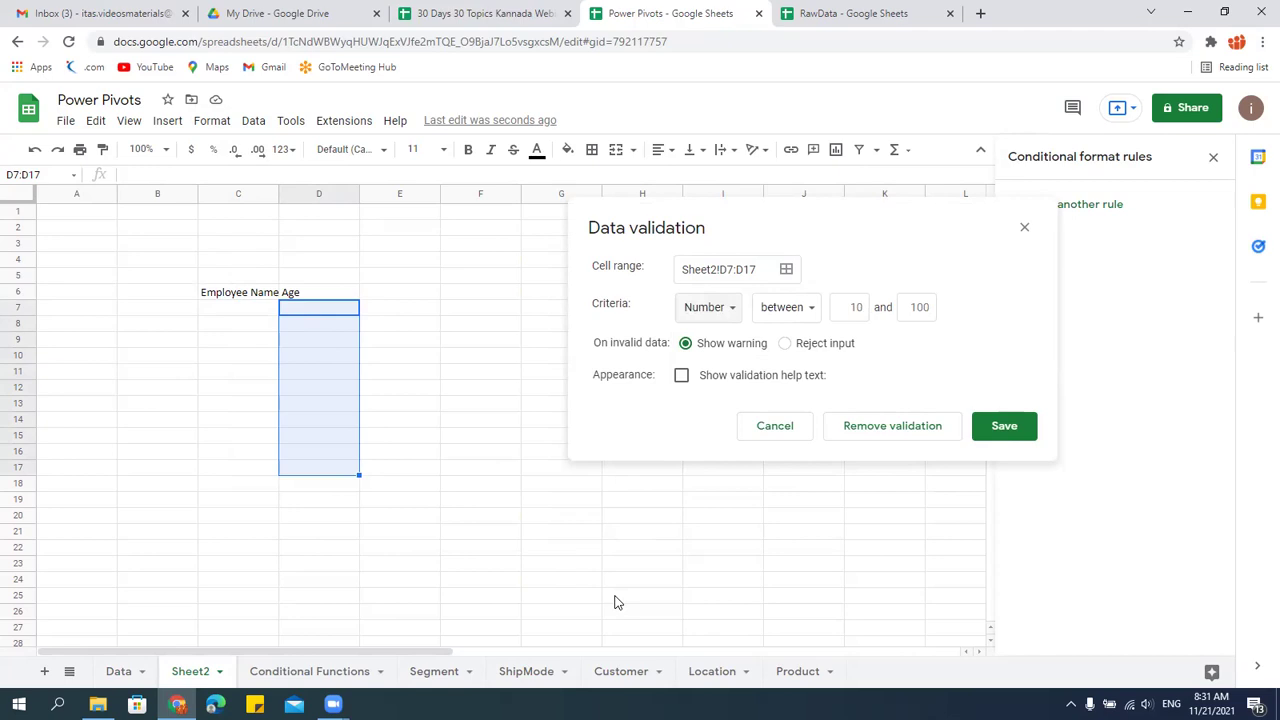
left_click(808, 312)
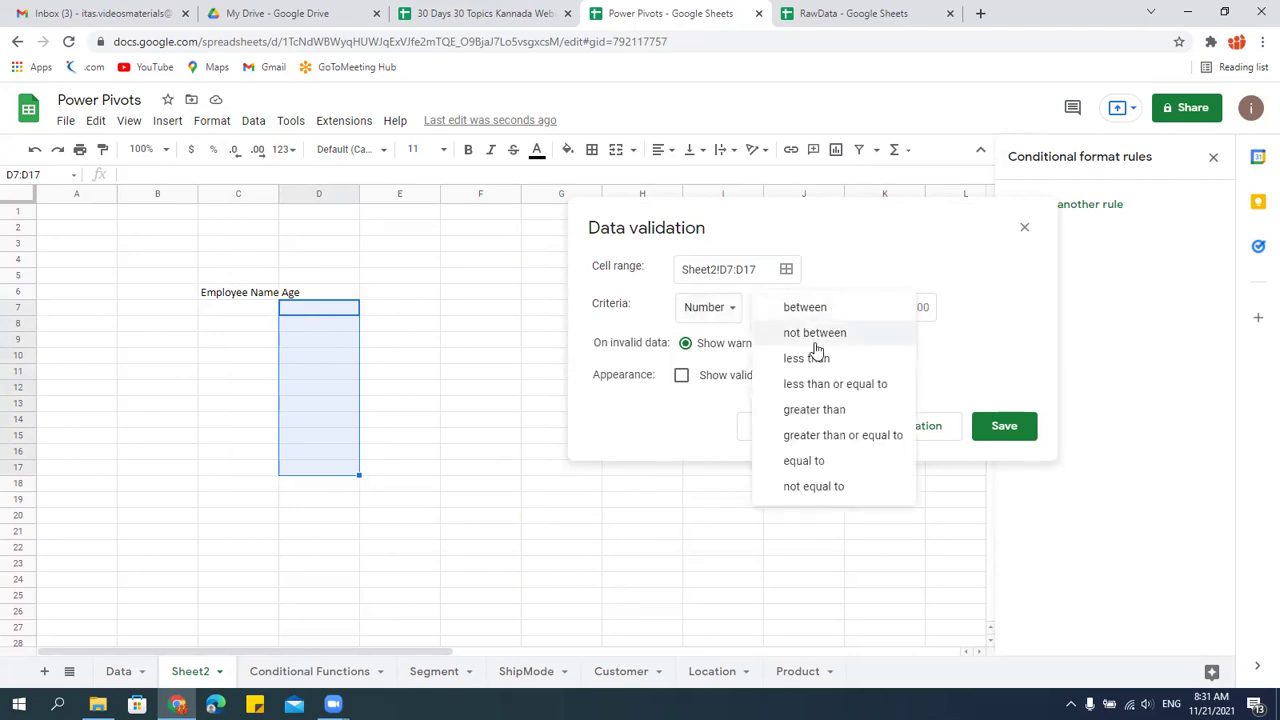
left_click(868, 306)
Set the limits to 0 and 100, reject invalid input, show help text, and save.
left_click(868, 306)
type("0")
left_click(902, 318)
type("100")
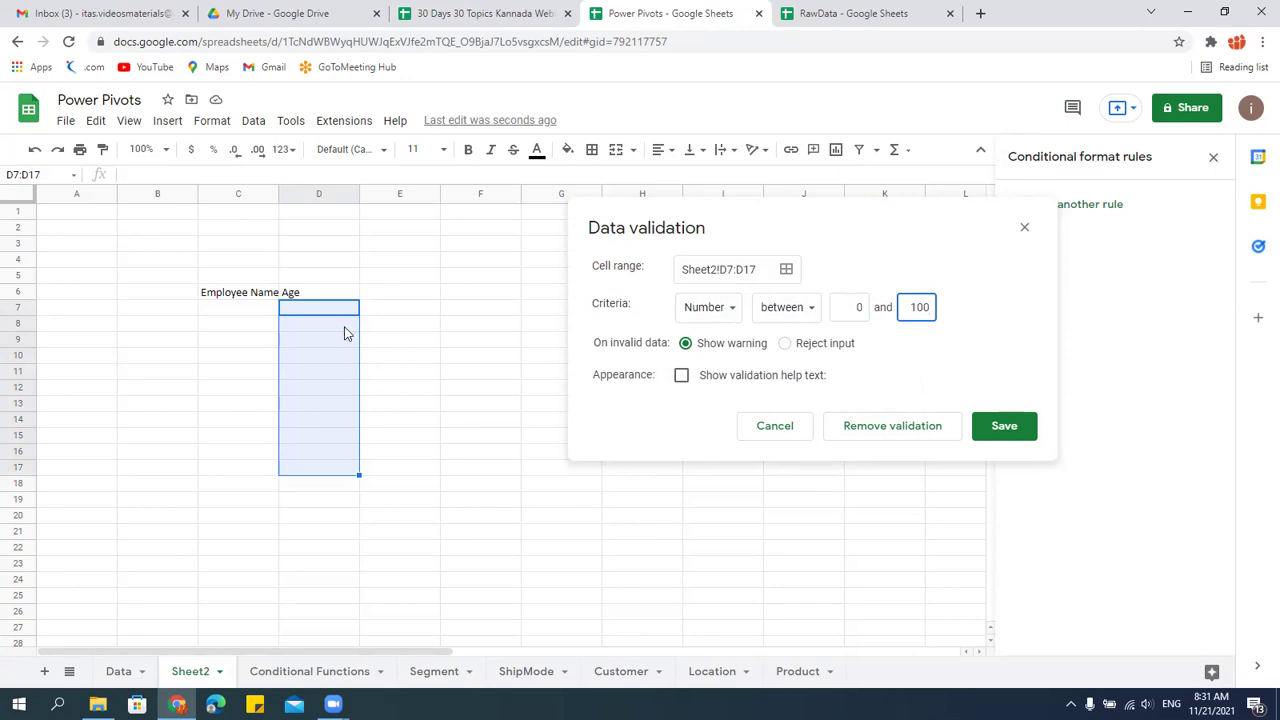
left_click(786, 343)
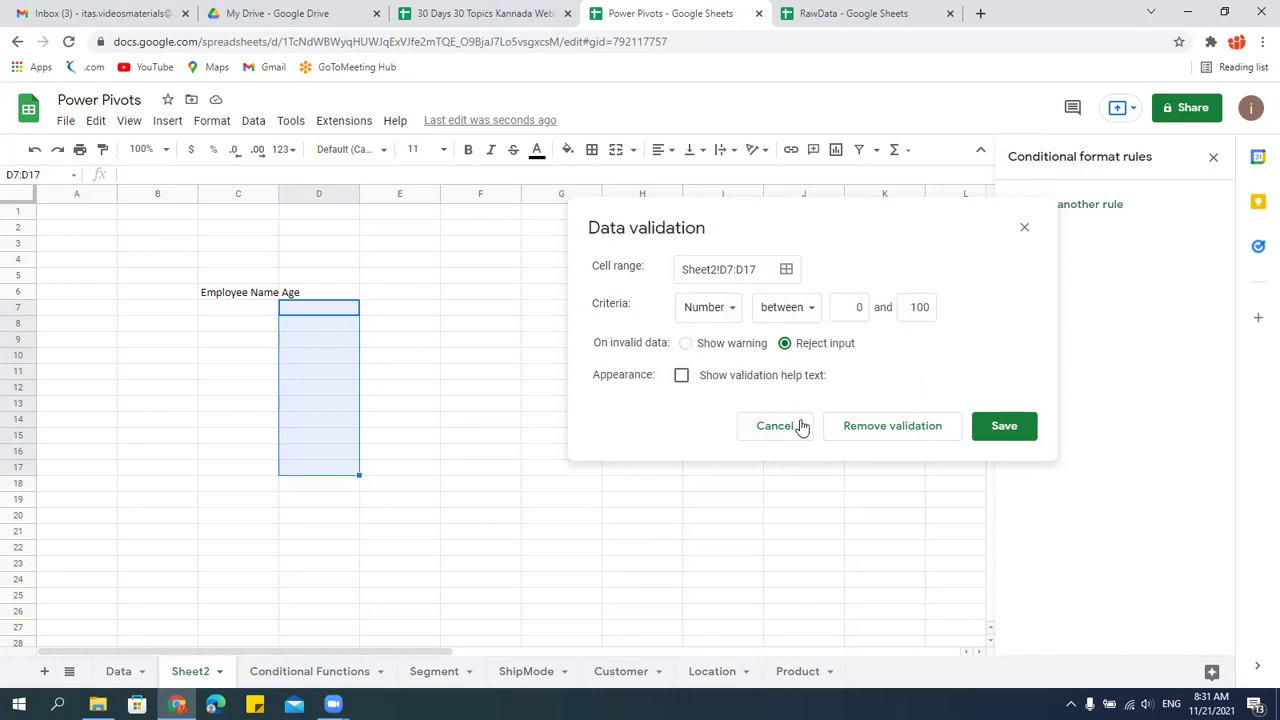
left_click(682, 377)
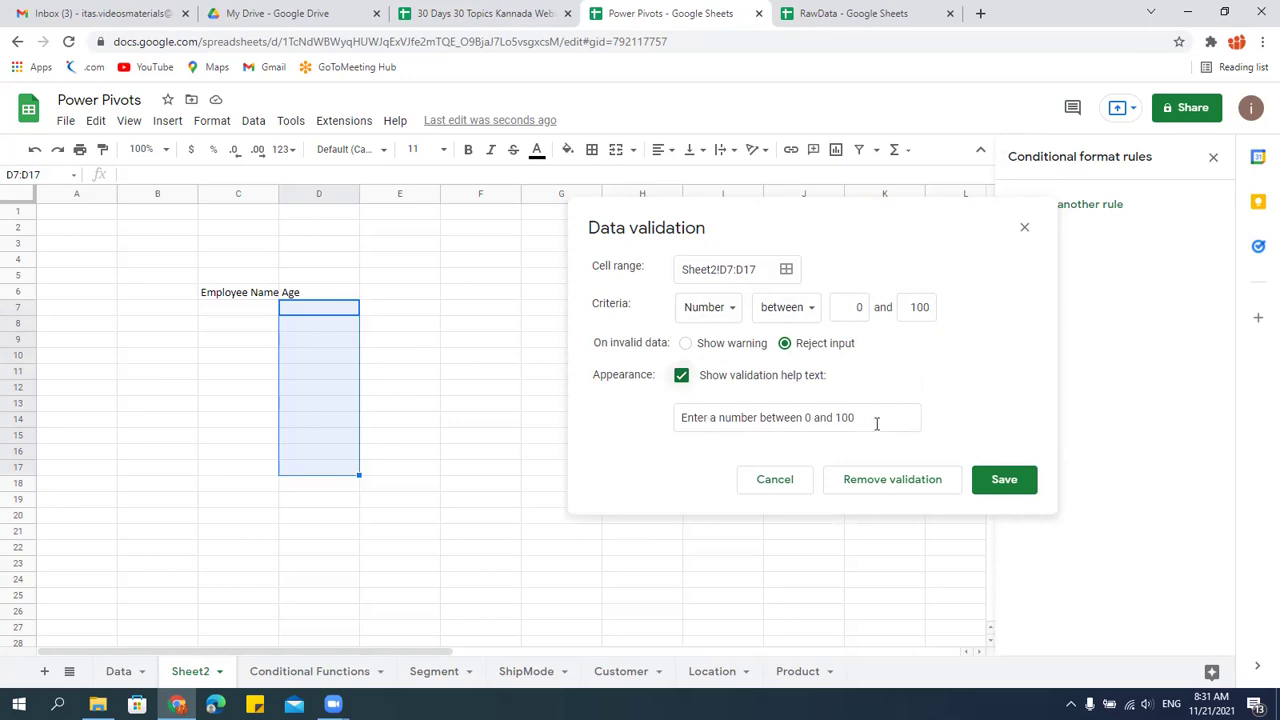
left_click_drag(878, 413, 571, 409)
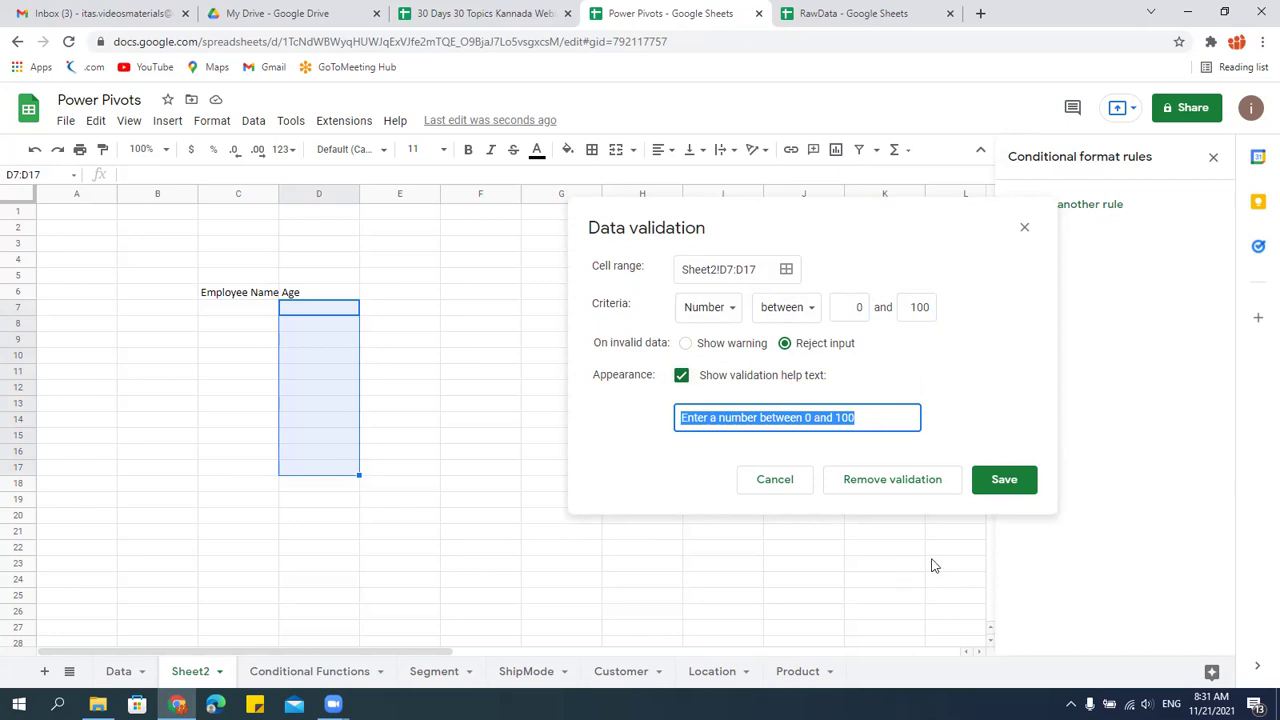
left_click(1004, 479)
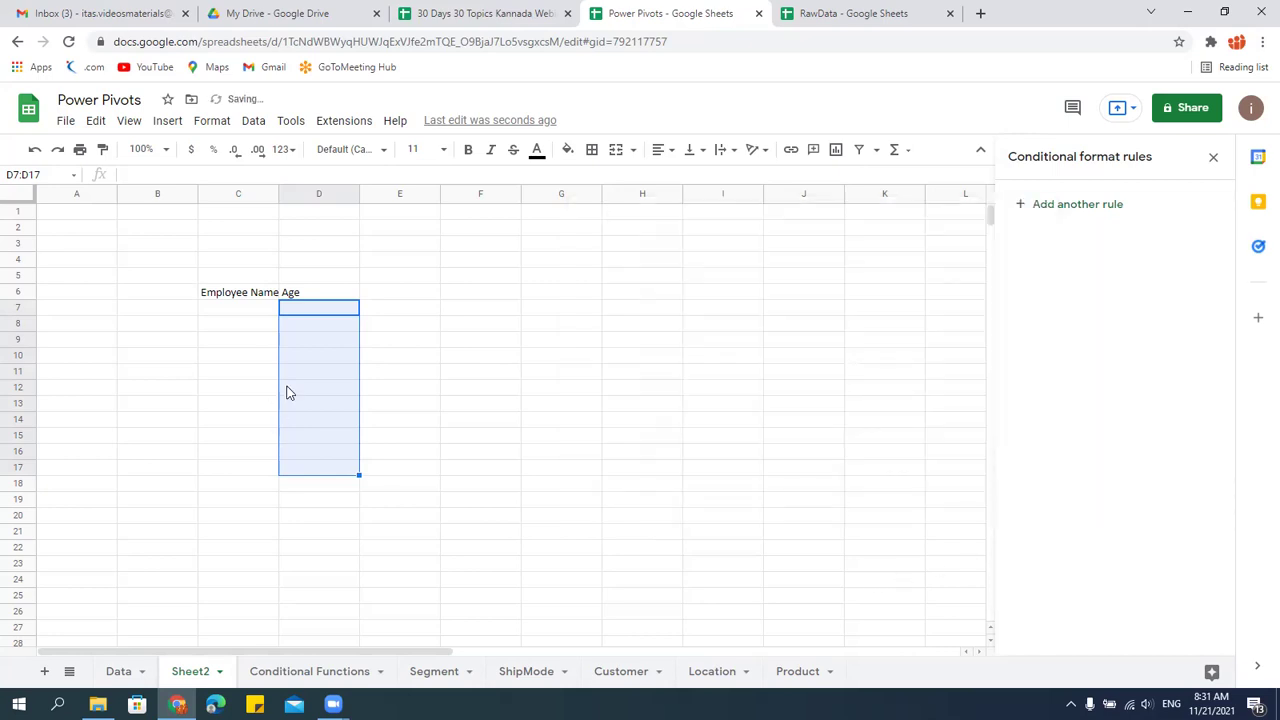
Enter the ages 34 in D7 and 67 in D8.
left_click(319, 362)
left_click(327, 311)
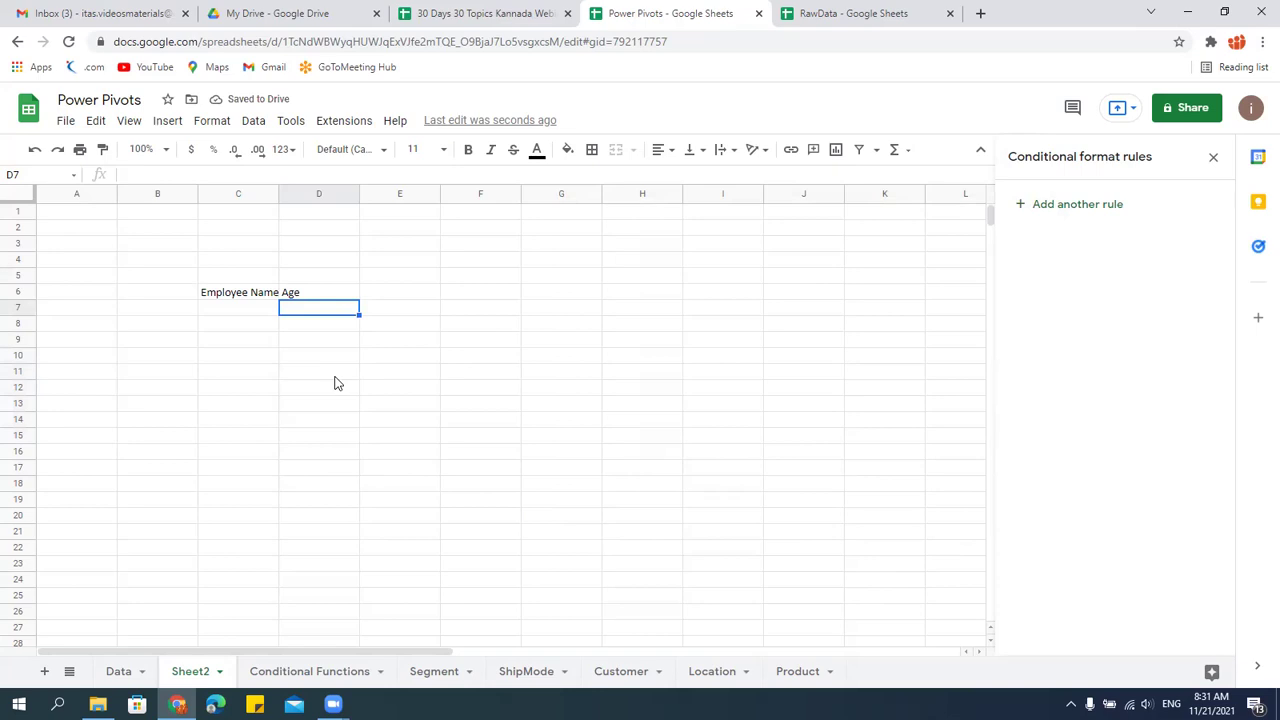
type("34")
key("Return")
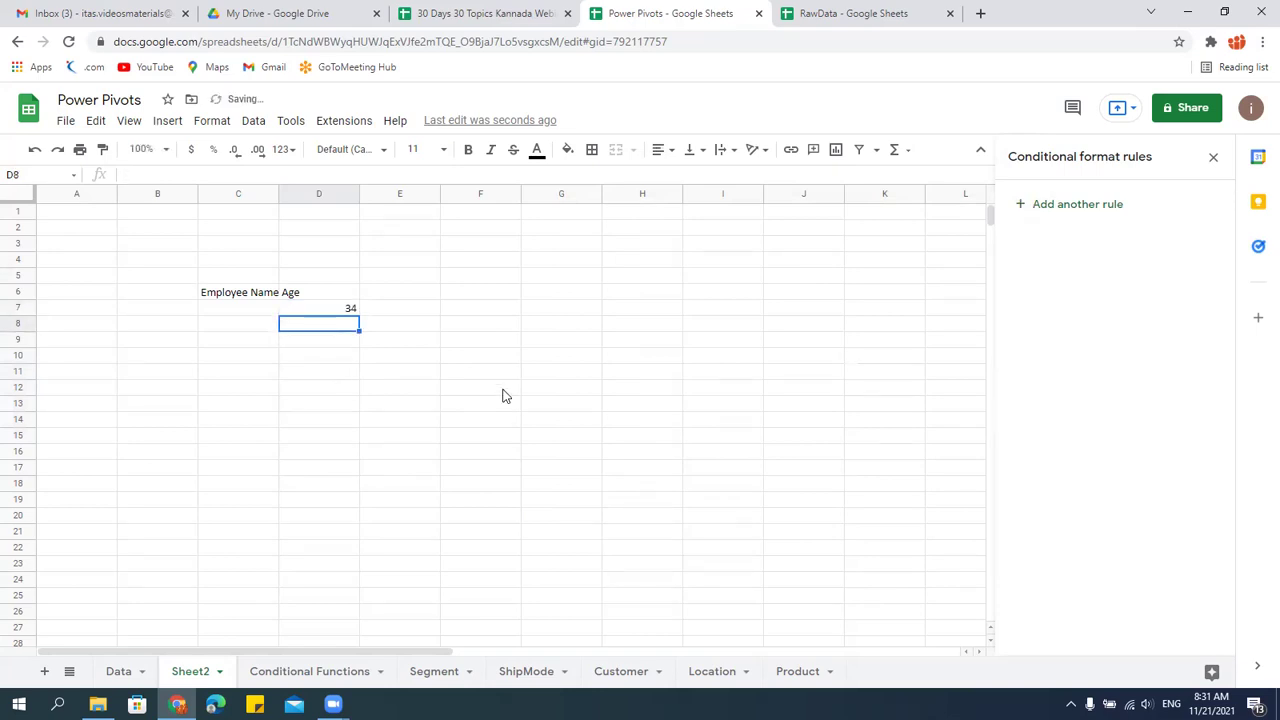
type("67")
key("Return")
Try entering 123 in D9 and dismiss the validation error that rejects it.
type("123")
key("Return")
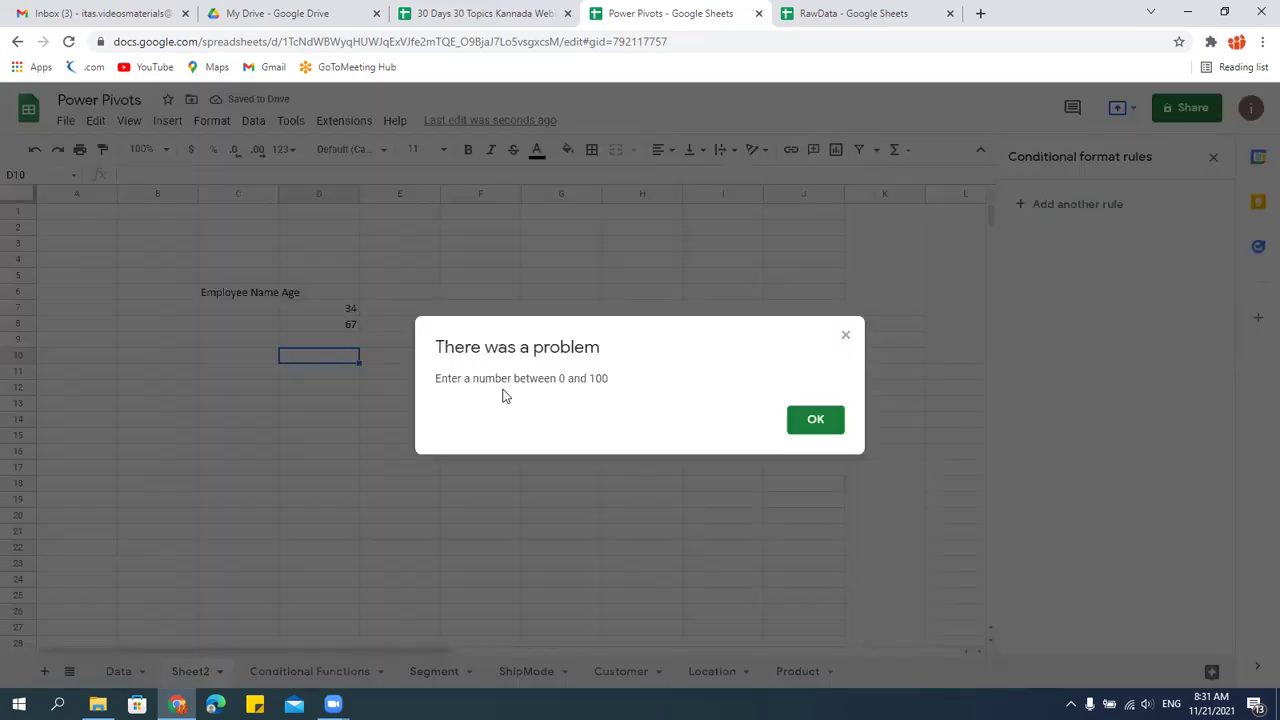
left_click_drag(436, 373, 657, 379)
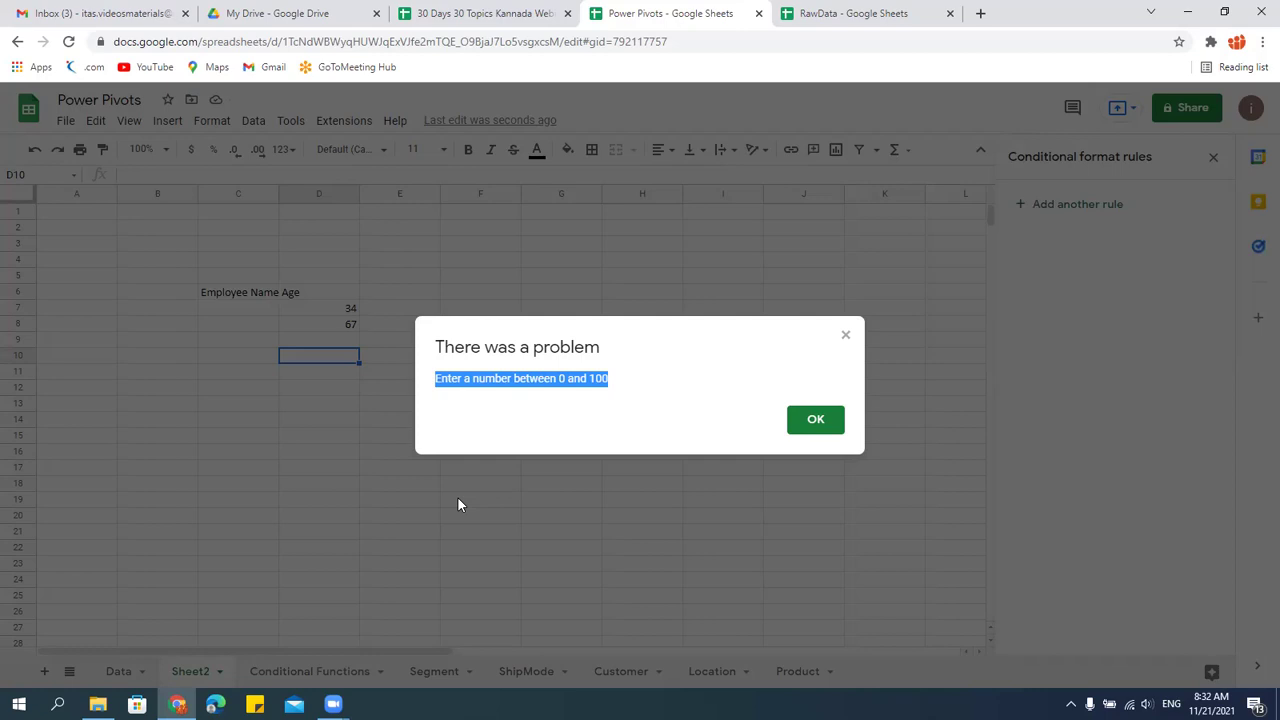
left_click(834, 420)
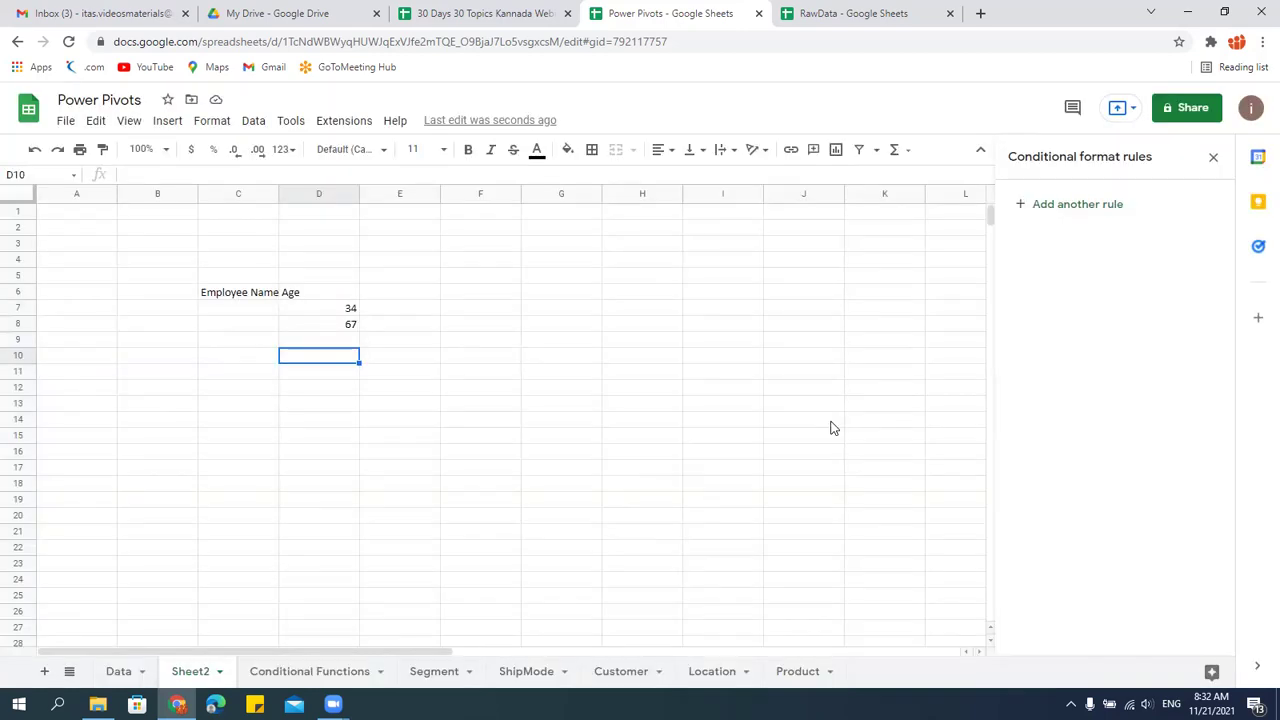
left_click_drag(349, 312, 348, 432)
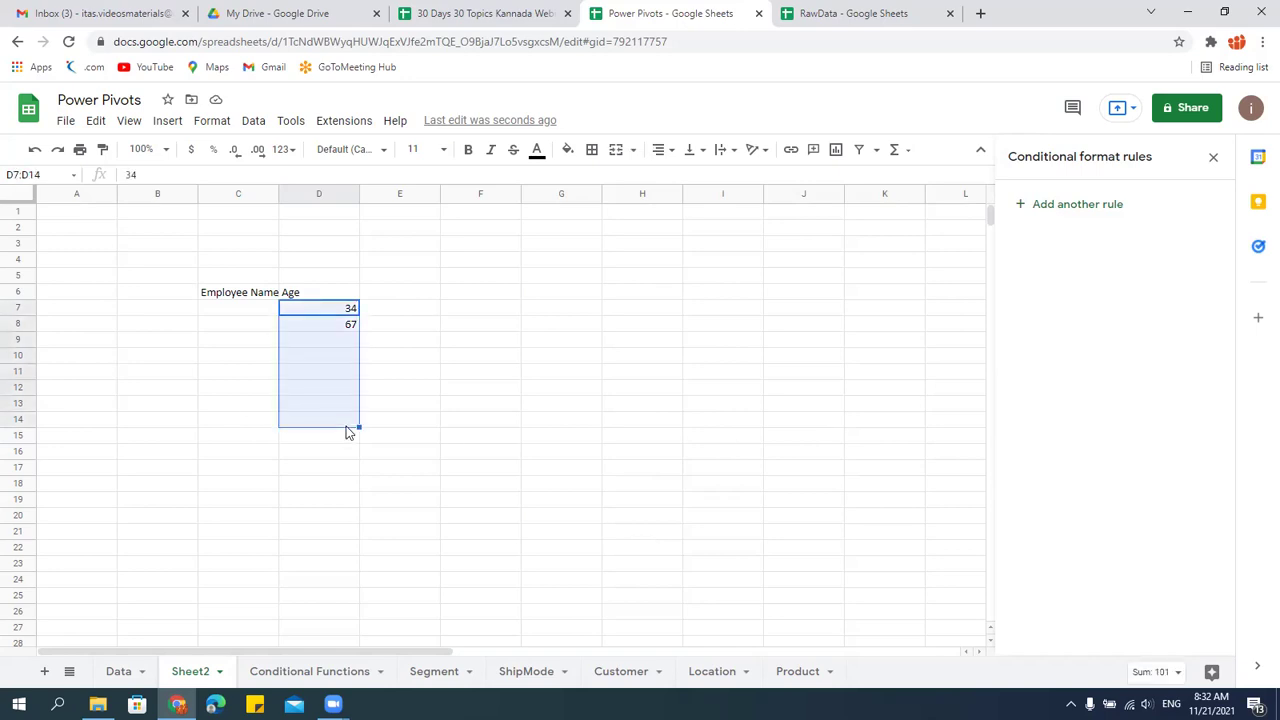
left_click_drag(414, 314, 413, 418)
left_click(323, 371)
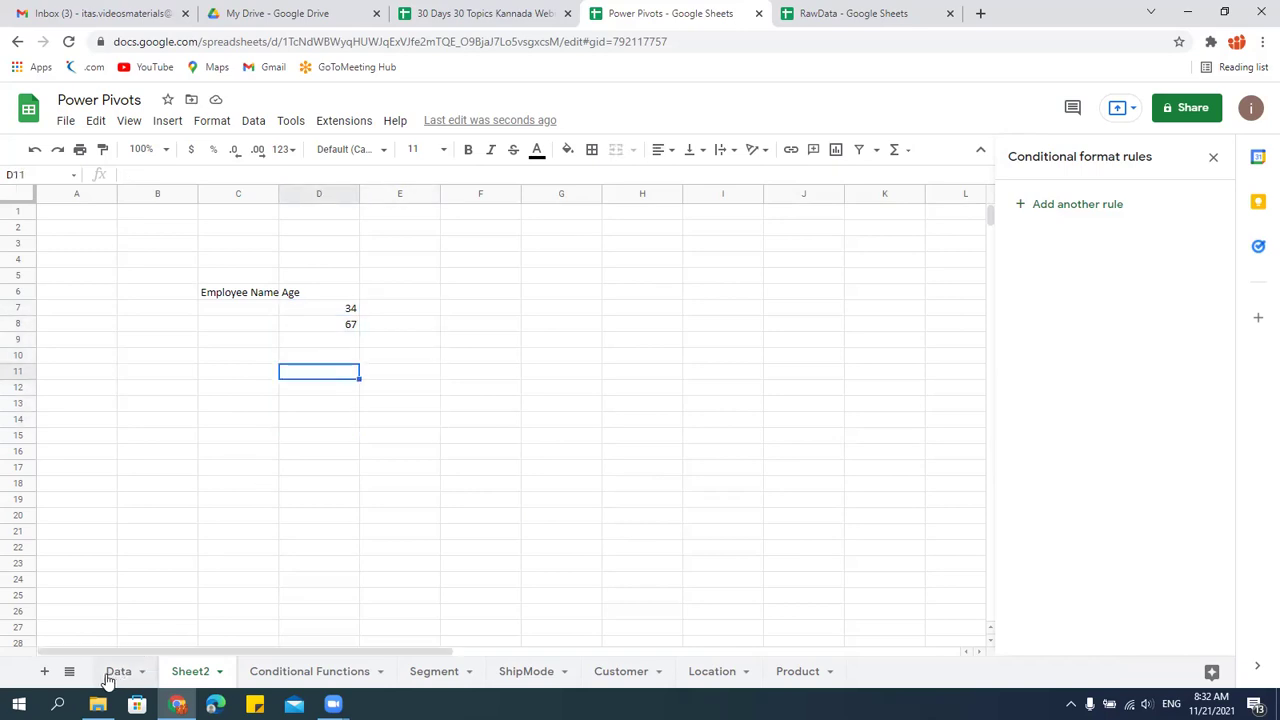
On the Conditional Functions sheet, enter 'Region' in H4 and select H5:H12.
left_click(270, 674)
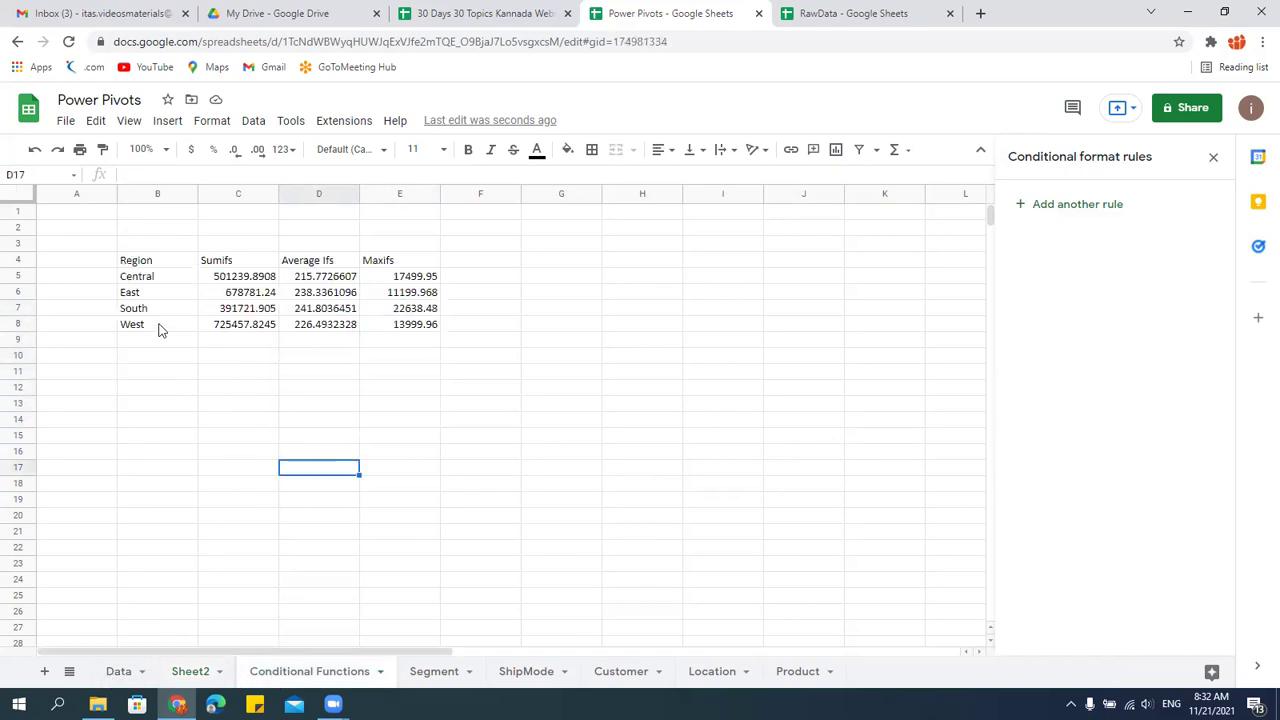
left_click_drag(160, 277, 155, 326)
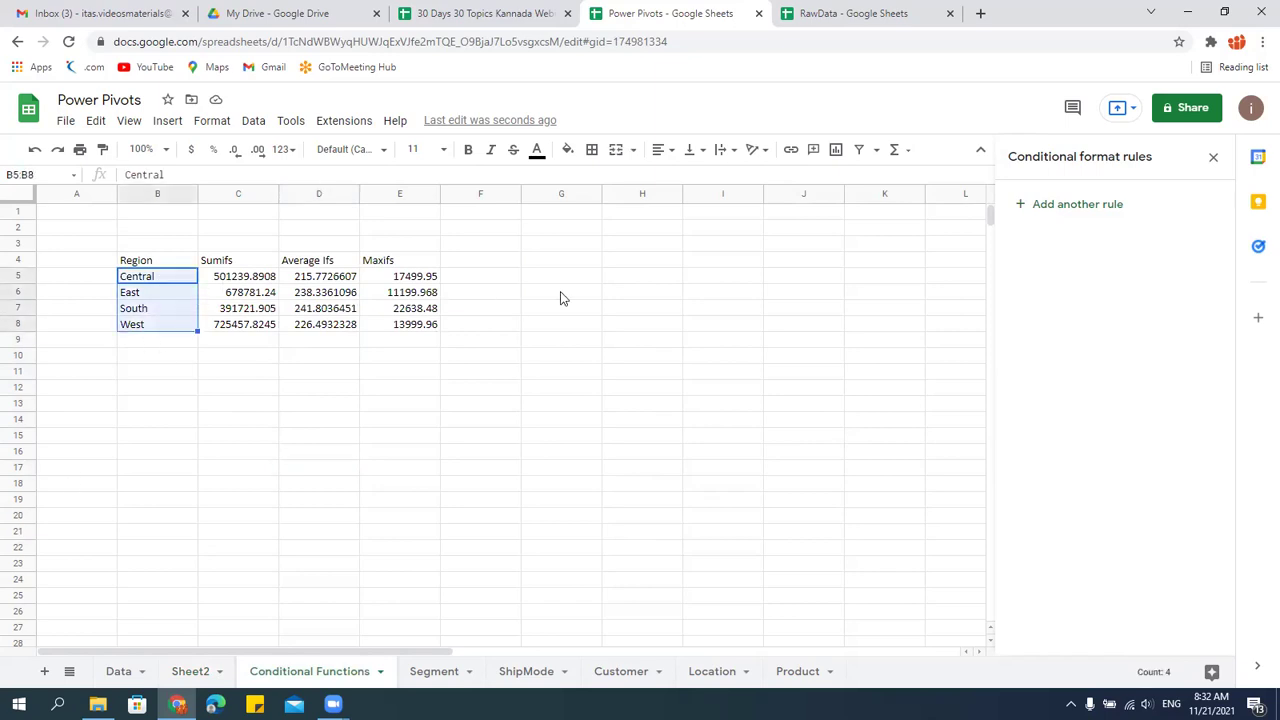
left_click(610, 264)
type("Region")
key("Return")
key("shift+Down")
key("shift+Down")
key("shift+Down")
key("shift+Down")
key("shift+Down")
key("shift+Down")
key("shift+Down")
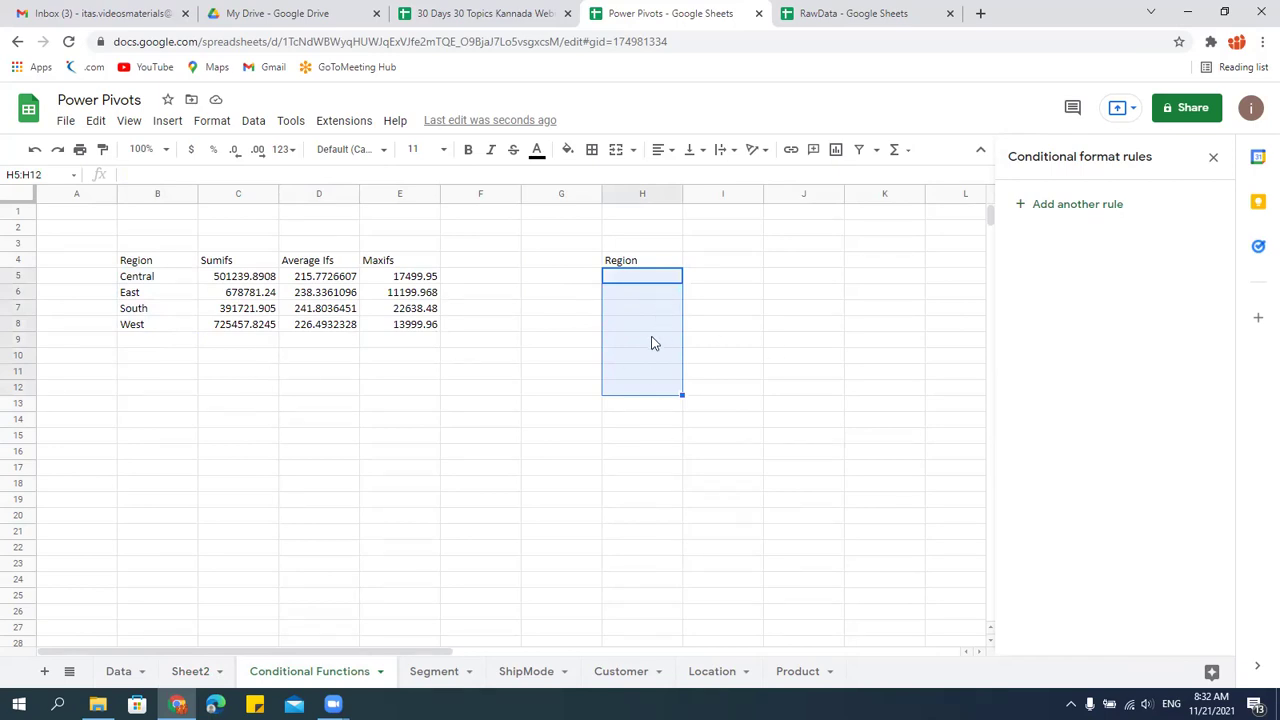
Validate H5:H12 as a dropdown list from B5:B8, rejecting invalid input, and save.
left_click(253, 120)
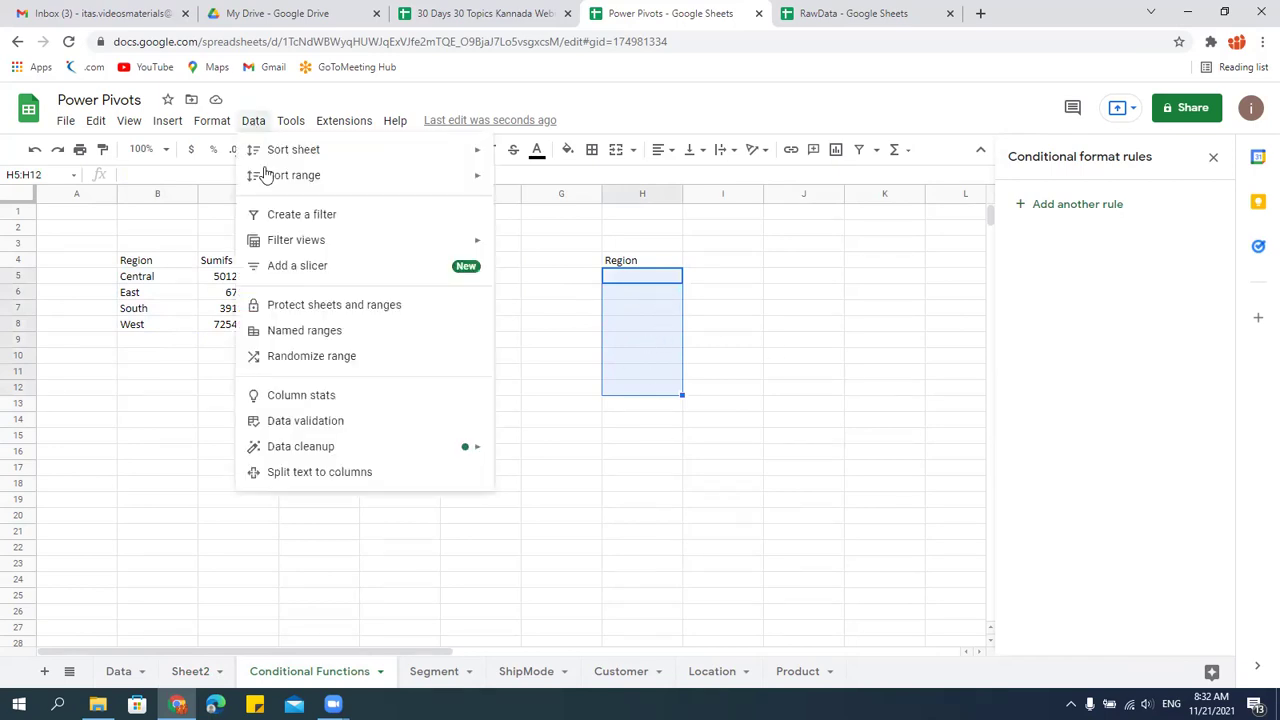
left_click(306, 420)
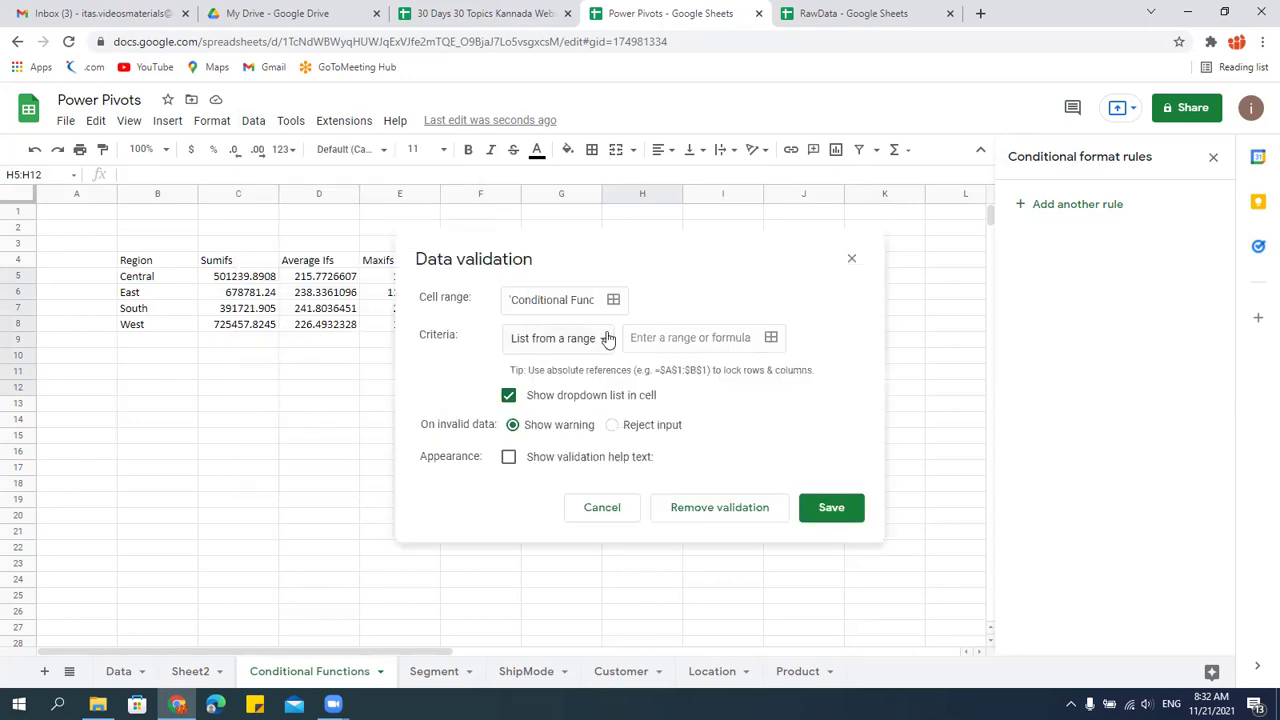
left_click_drag(623, 237, 972, 245)
left_click_drag(1020, 208, 960, 206)
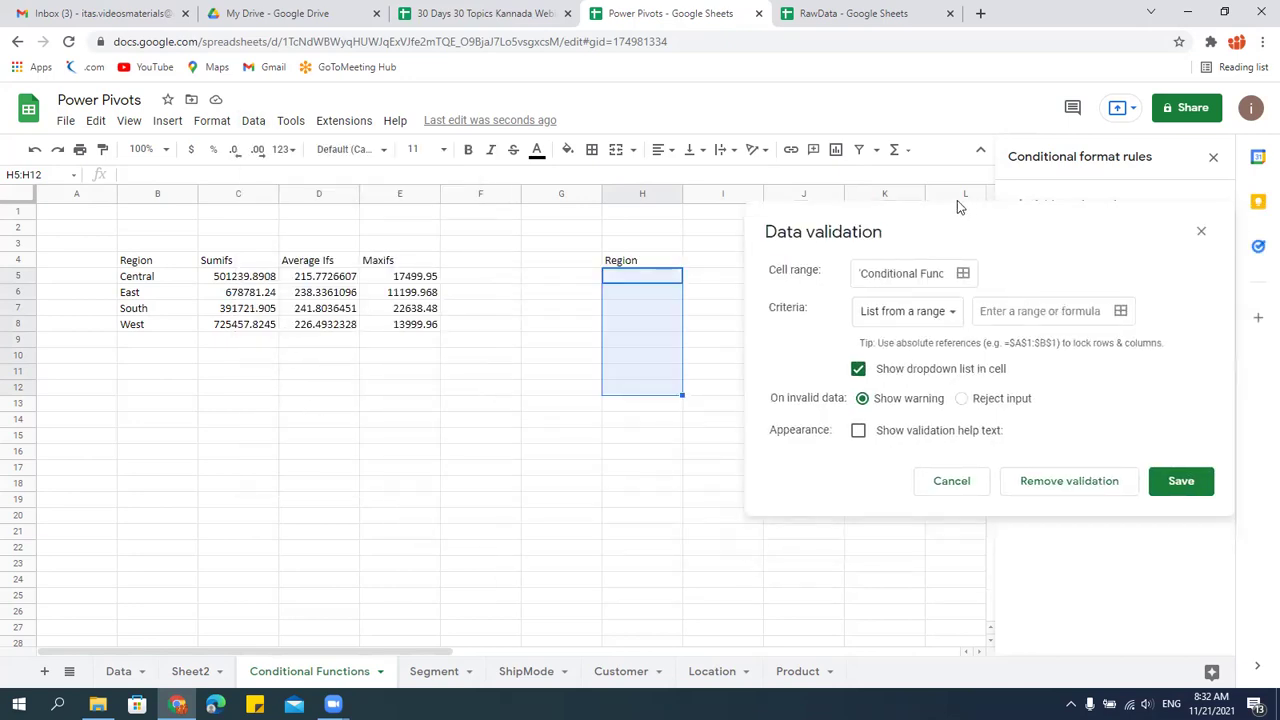
left_click(912, 314)
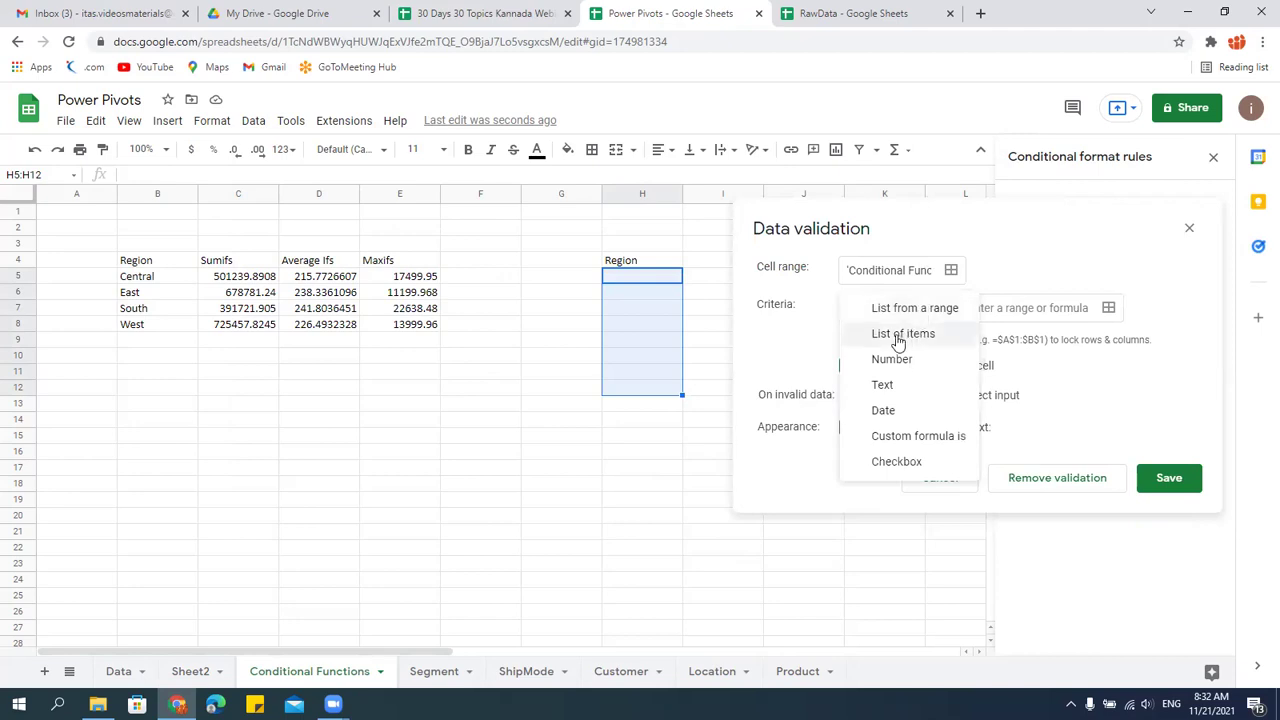
left_click(910, 310)
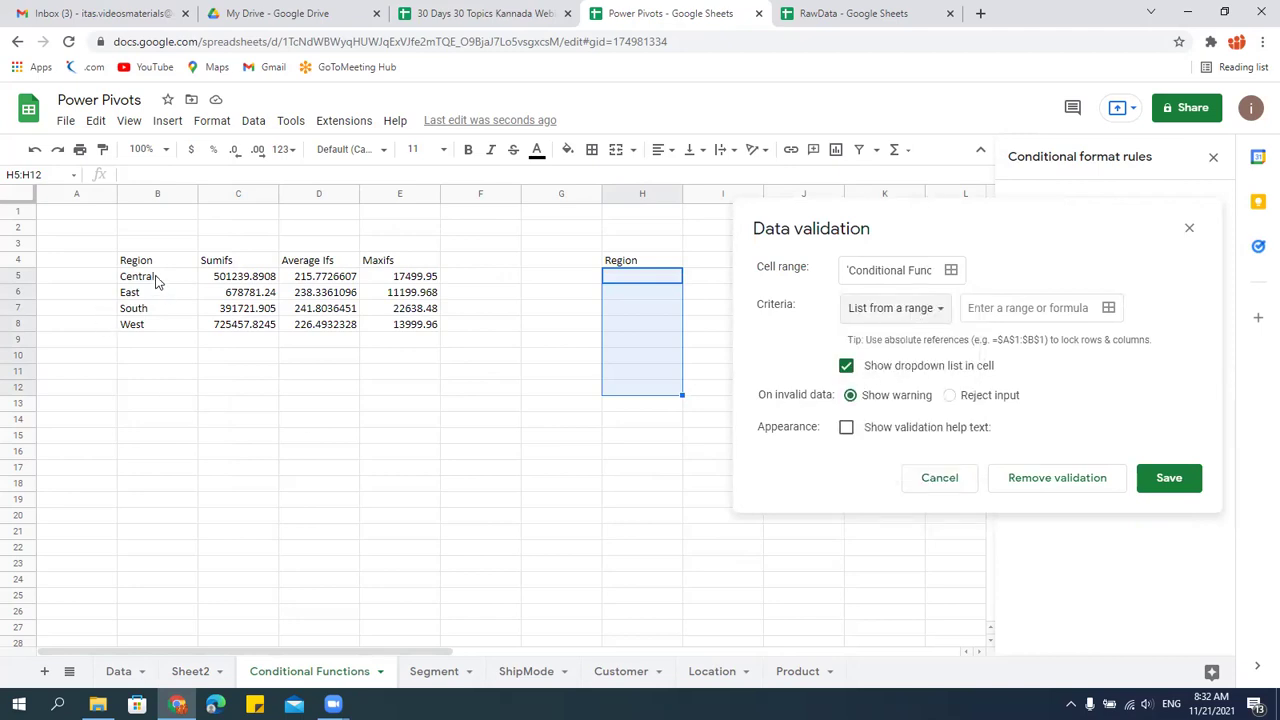
left_click(1079, 307)
left_click_drag(163, 277, 163, 323)
left_click(975, 327)
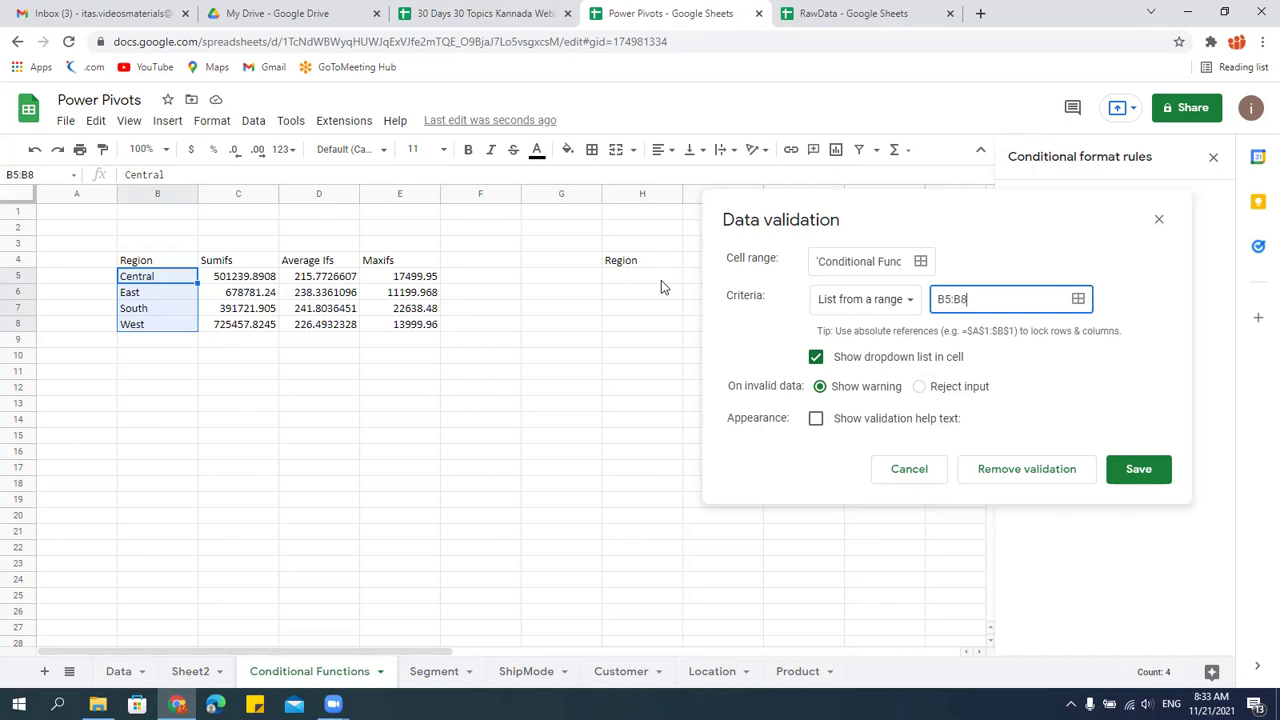
left_click(920, 387)
left_click(1136, 476)
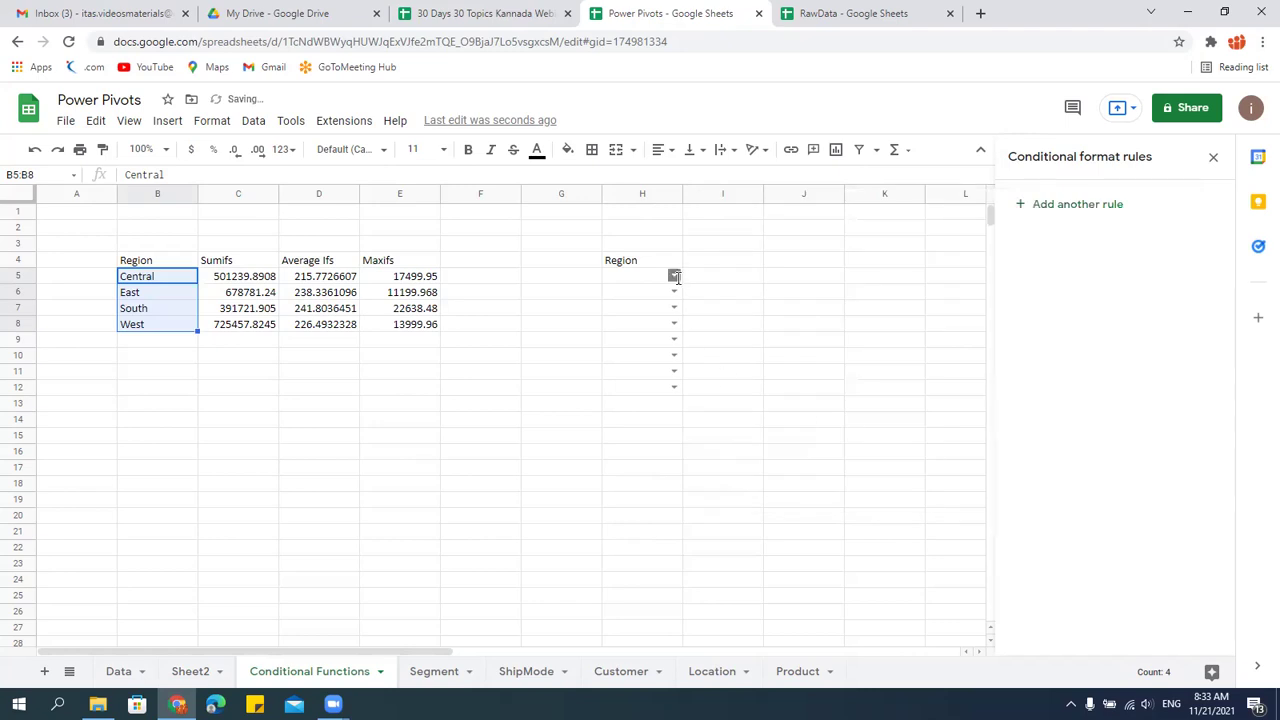
Choose East, South and West from the dropdowns in H5, H6 and H7.
left_click(675, 277)
left_click(623, 312)
left_click(653, 290)
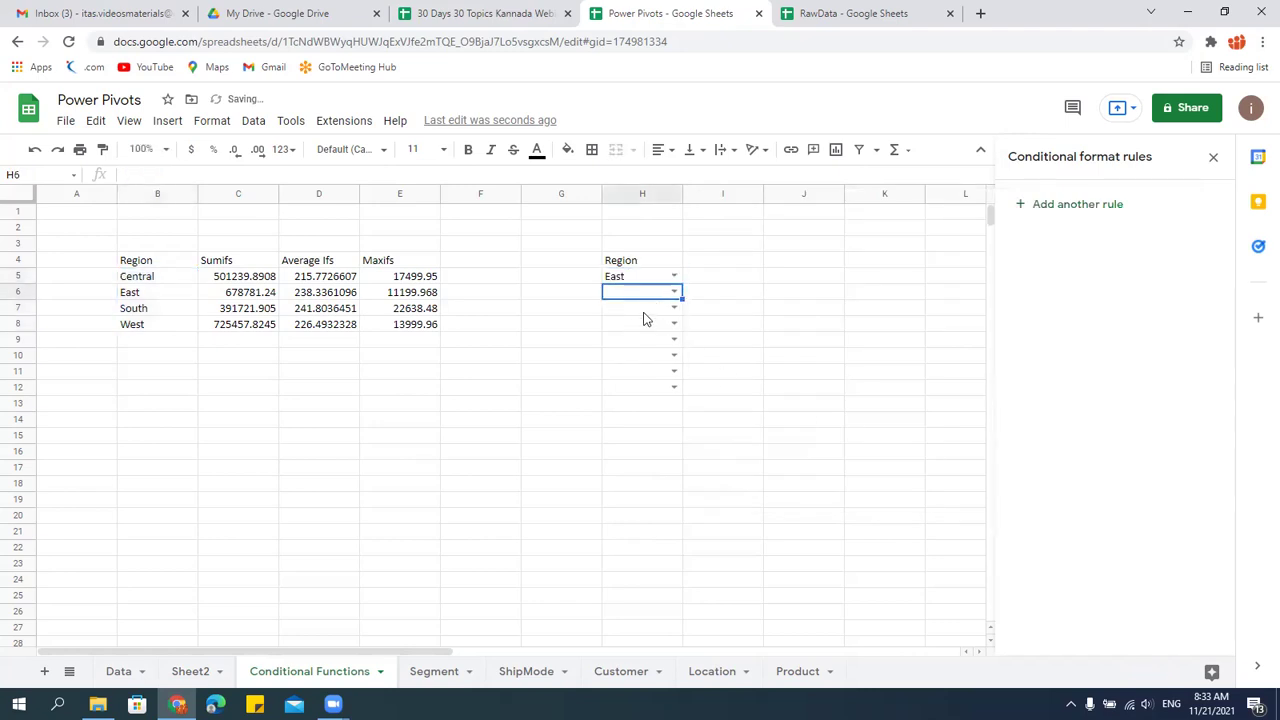
left_click(674, 292)
left_click(664, 354)
left_click(675, 308)
left_click(625, 389)
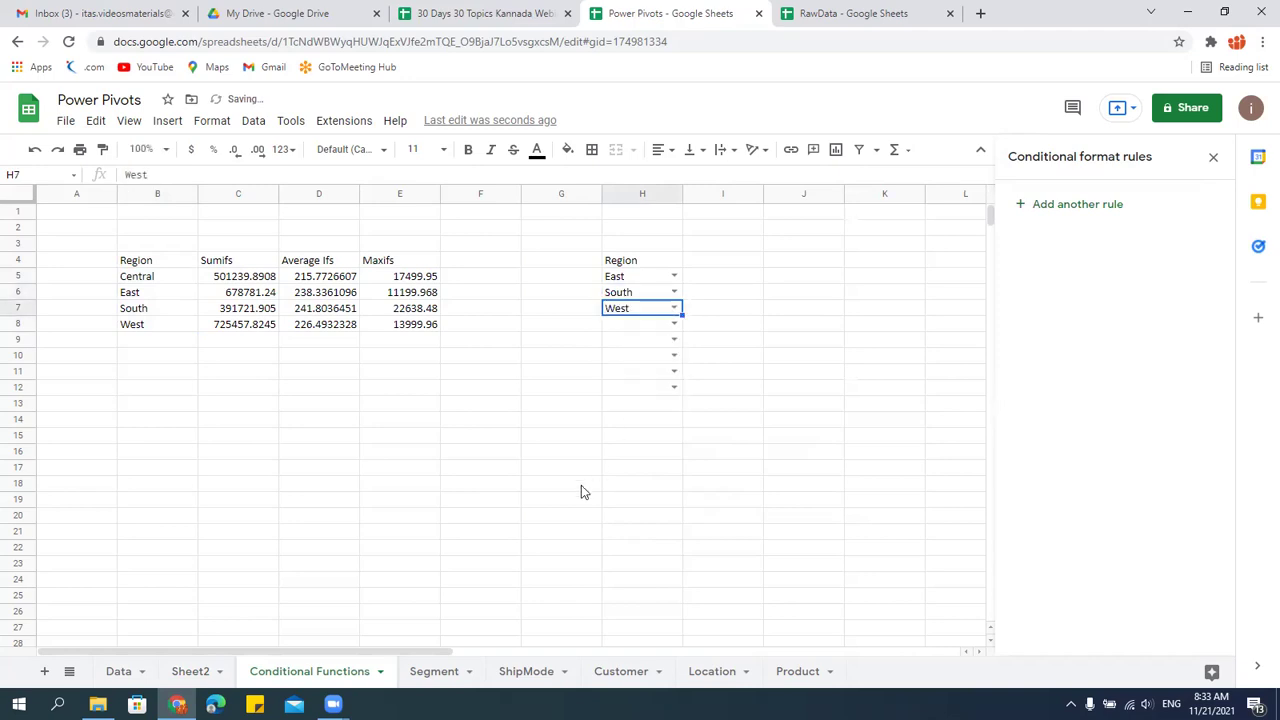
left_click(582, 486)
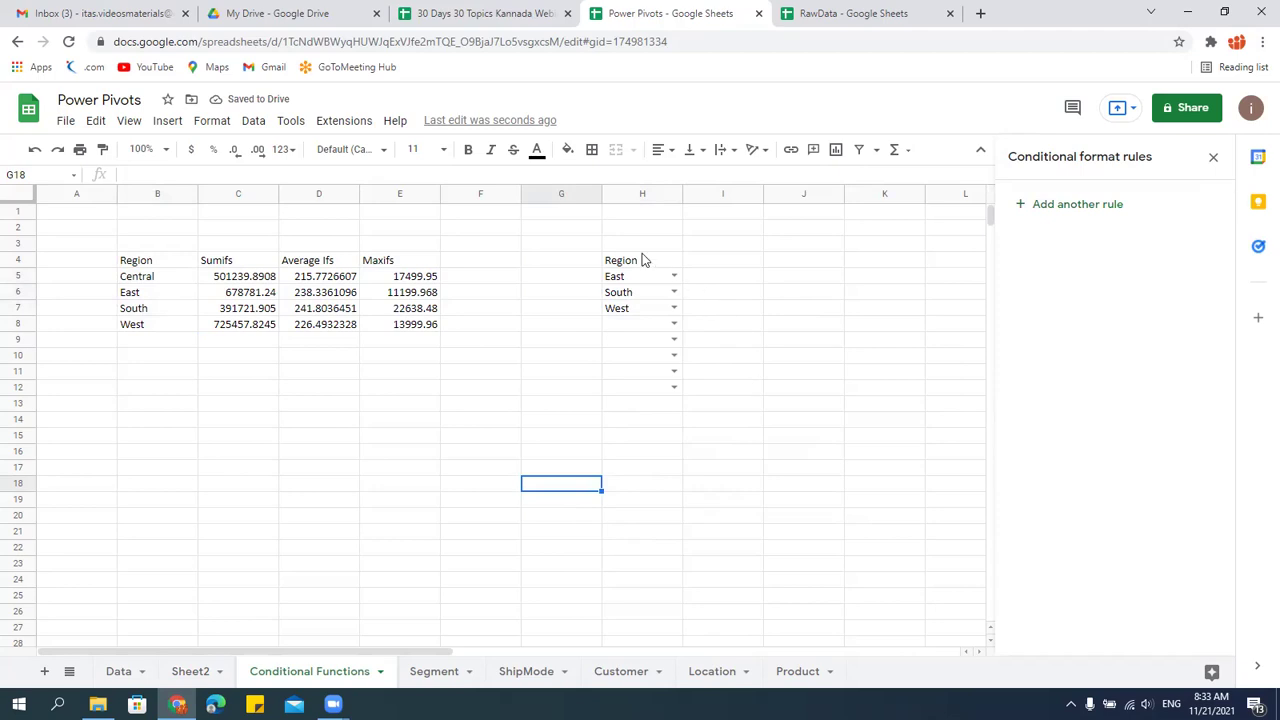
Switch to the Data sheet, select the Sales header J1, and open the Data menu.
left_click(326, 280)
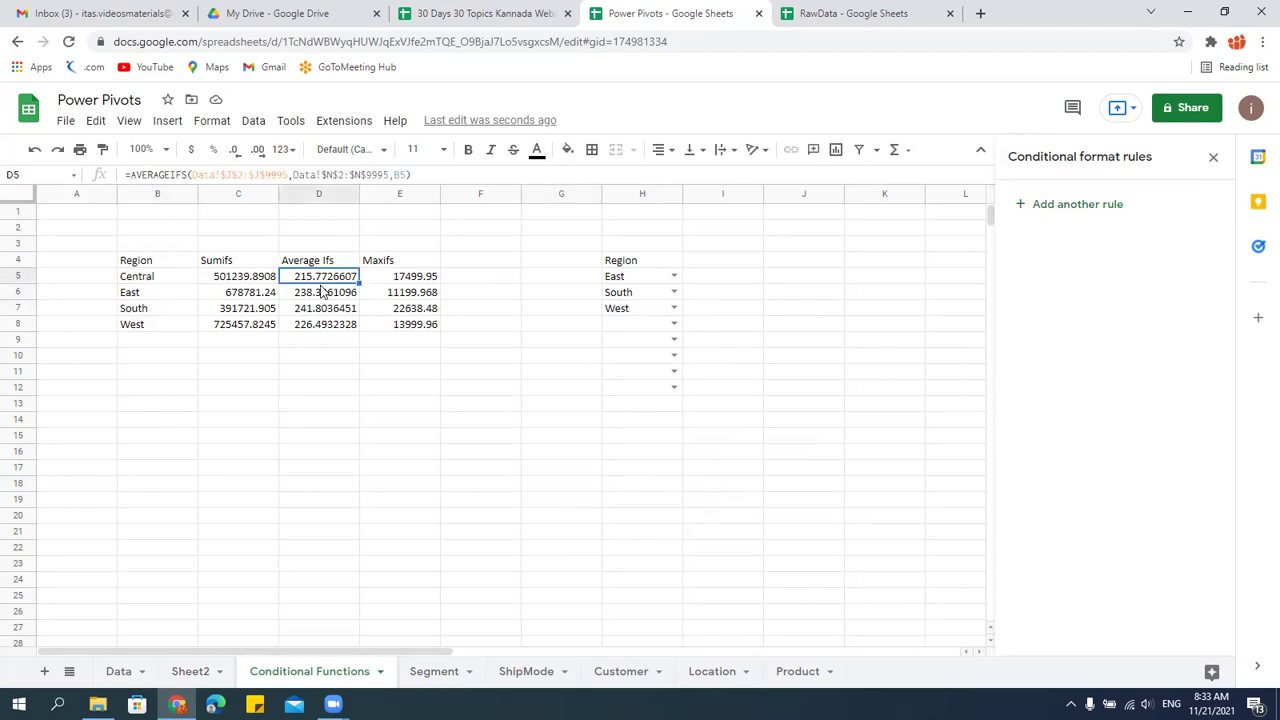
left_click(254, 121)
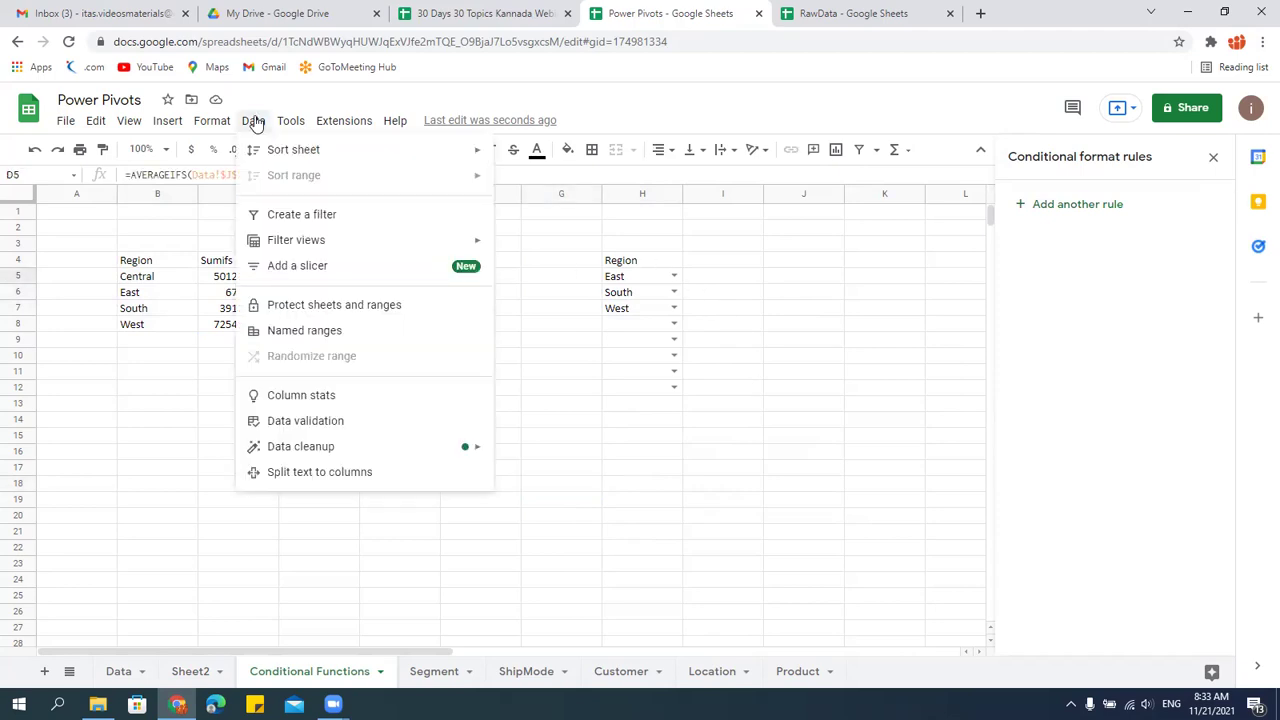
left_click(154, 403)
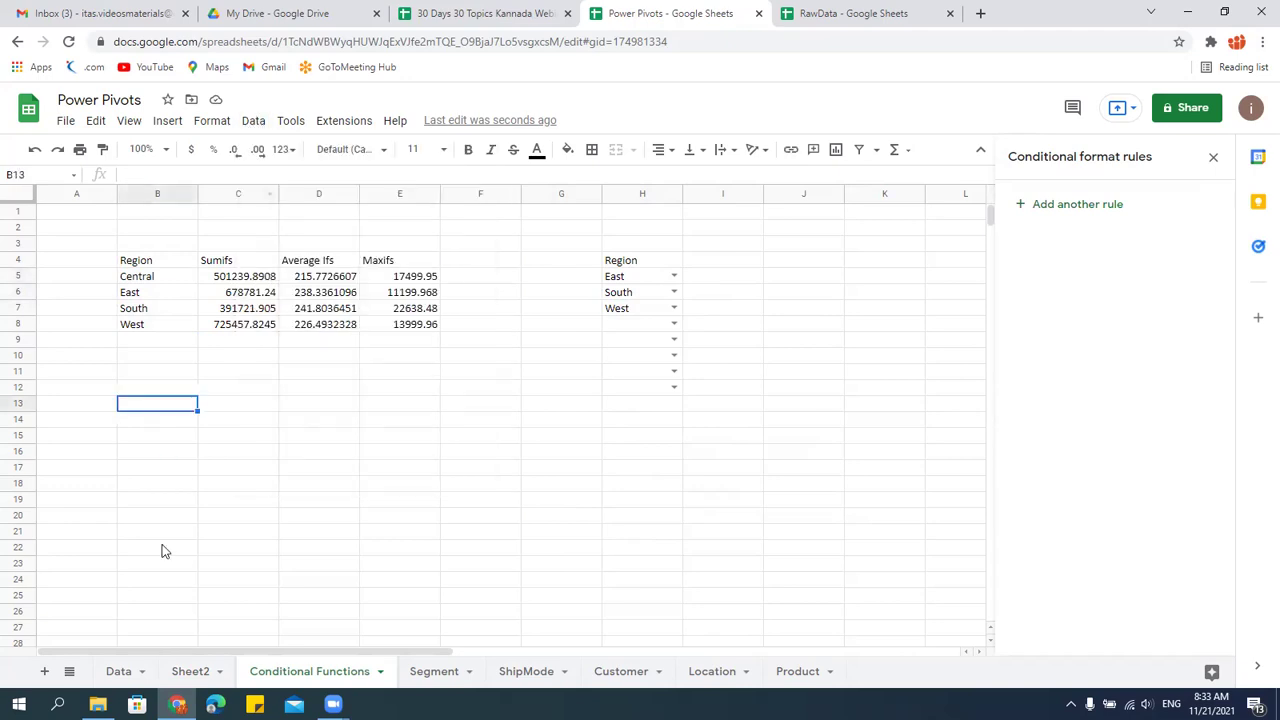
left_click(119, 672)
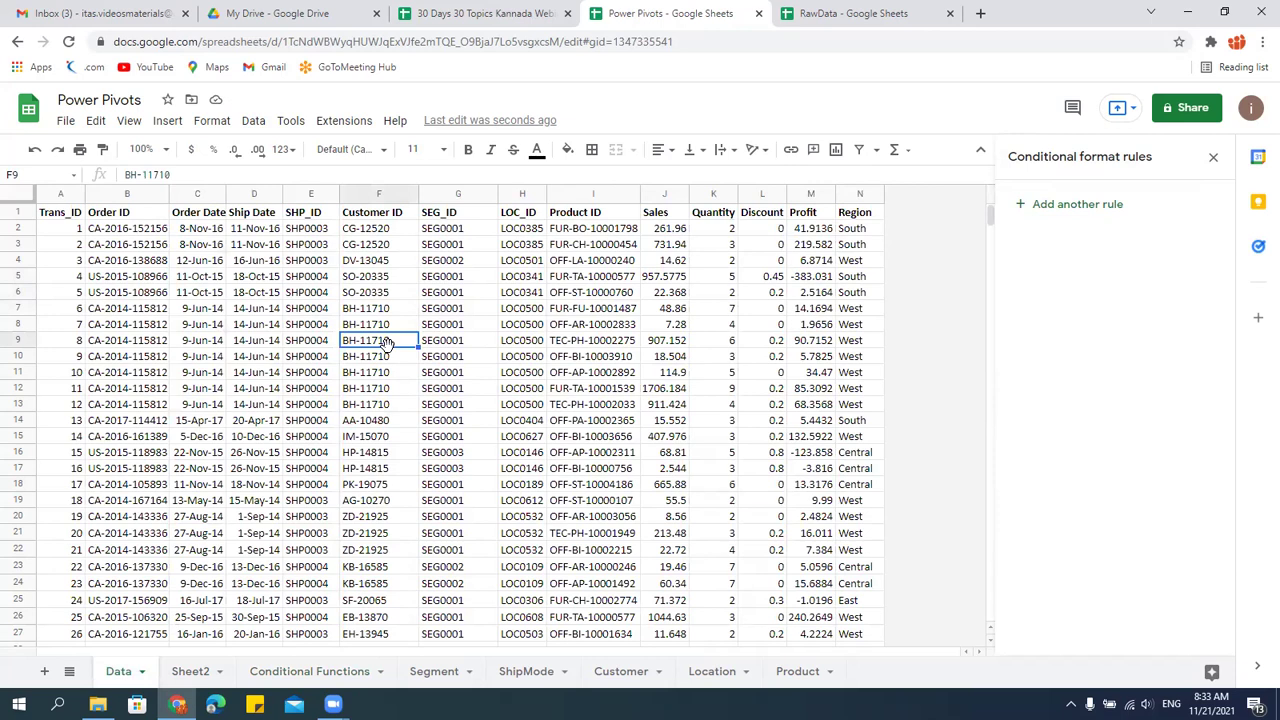
left_click(648, 214)
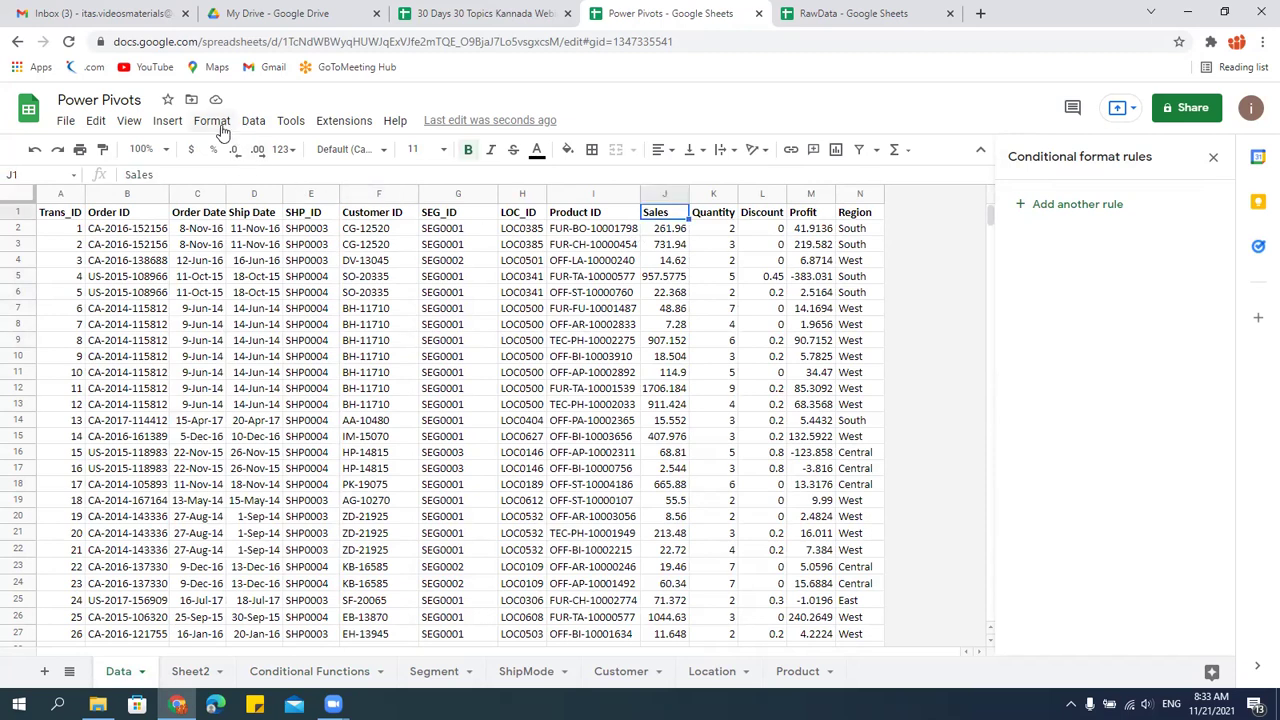
left_click(258, 125)
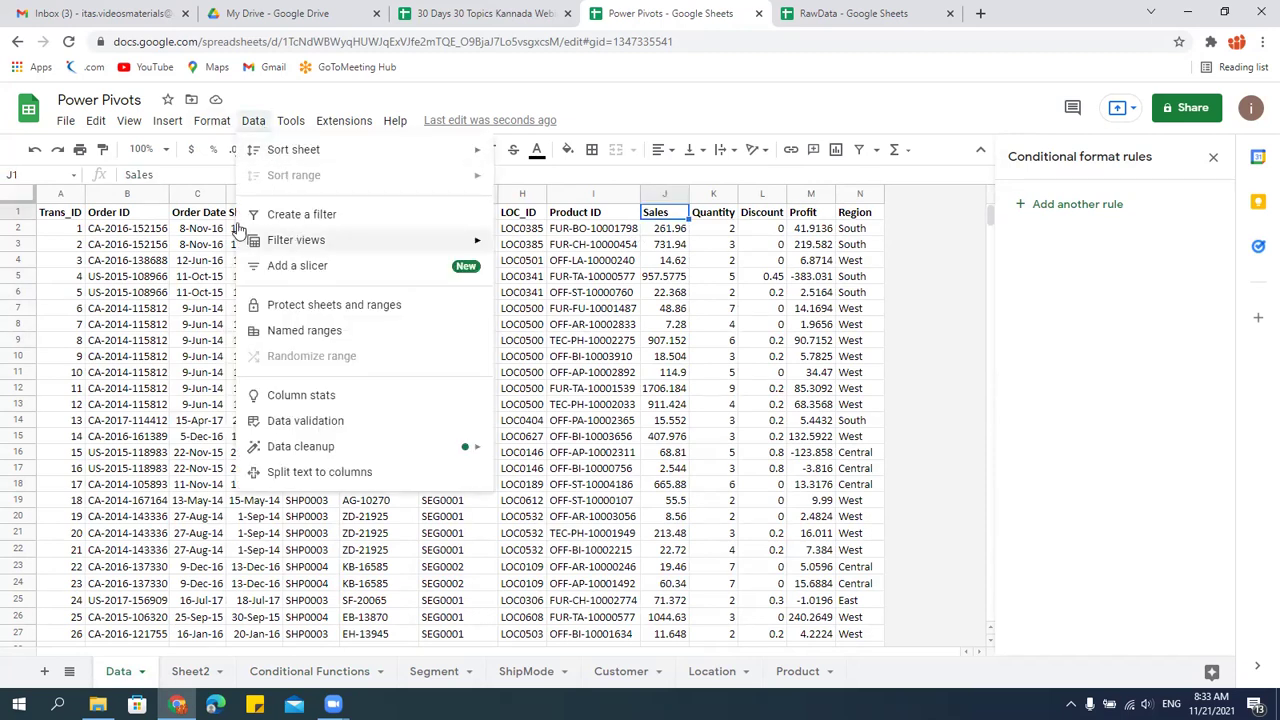
mouse_move(286, 245)
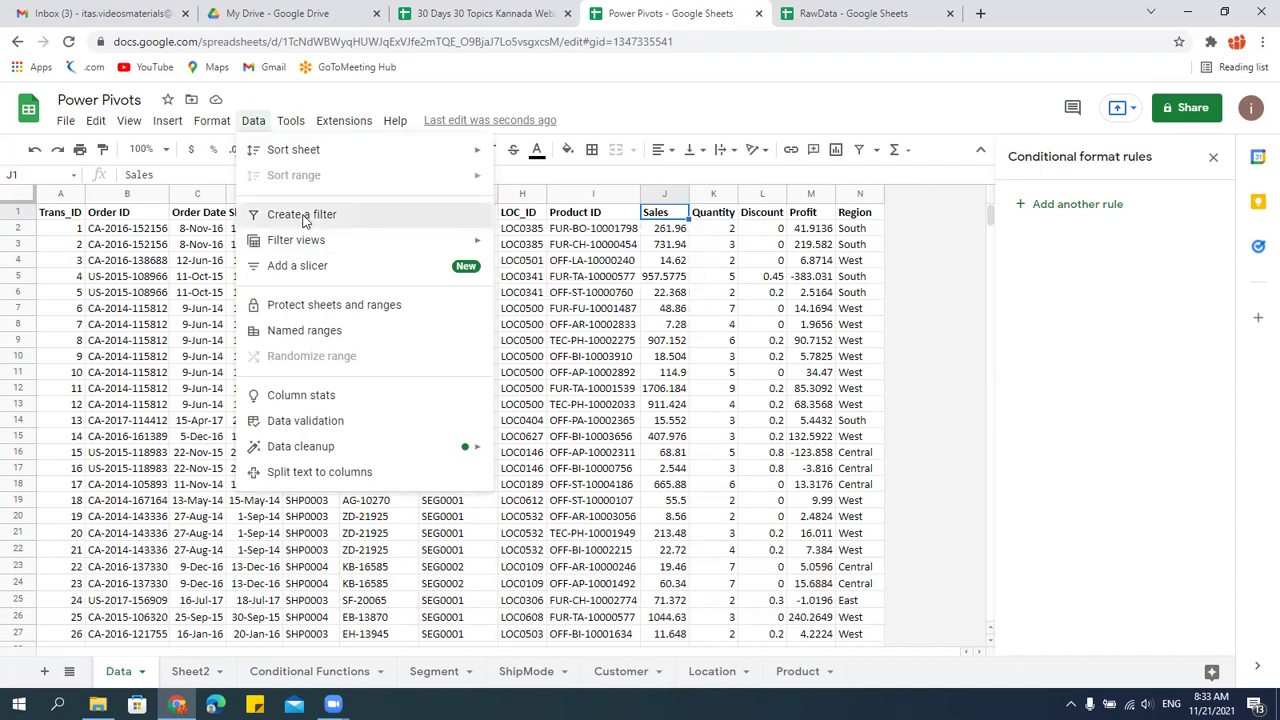
Add a filter to the data table and set the Sales condition to Greater than or equal to.
left_click(305, 218)
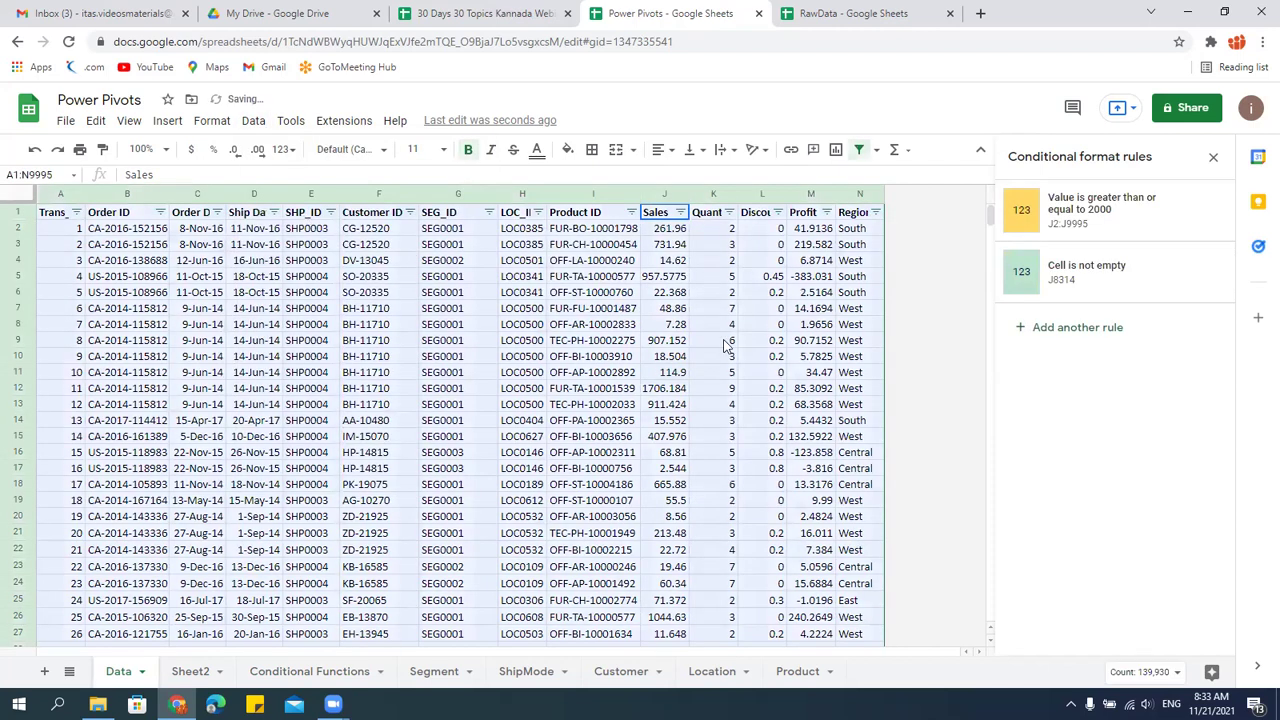
left_click(596, 294)
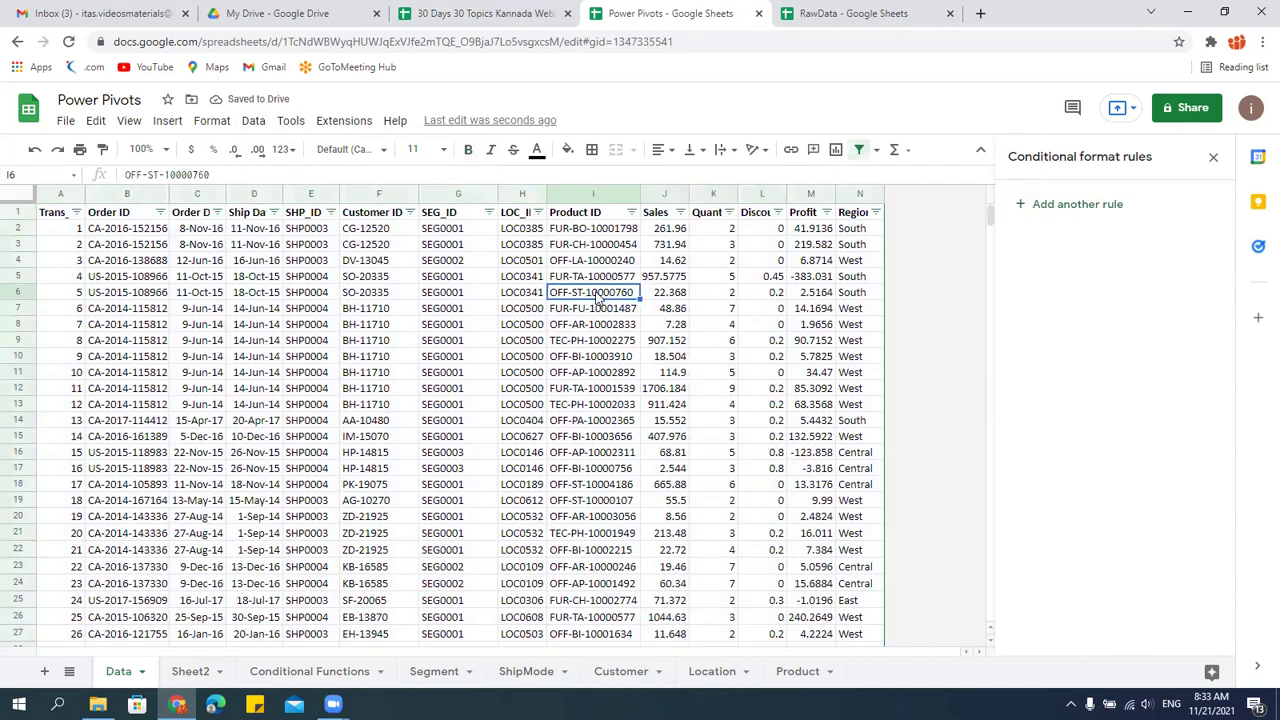
left_click(679, 213)
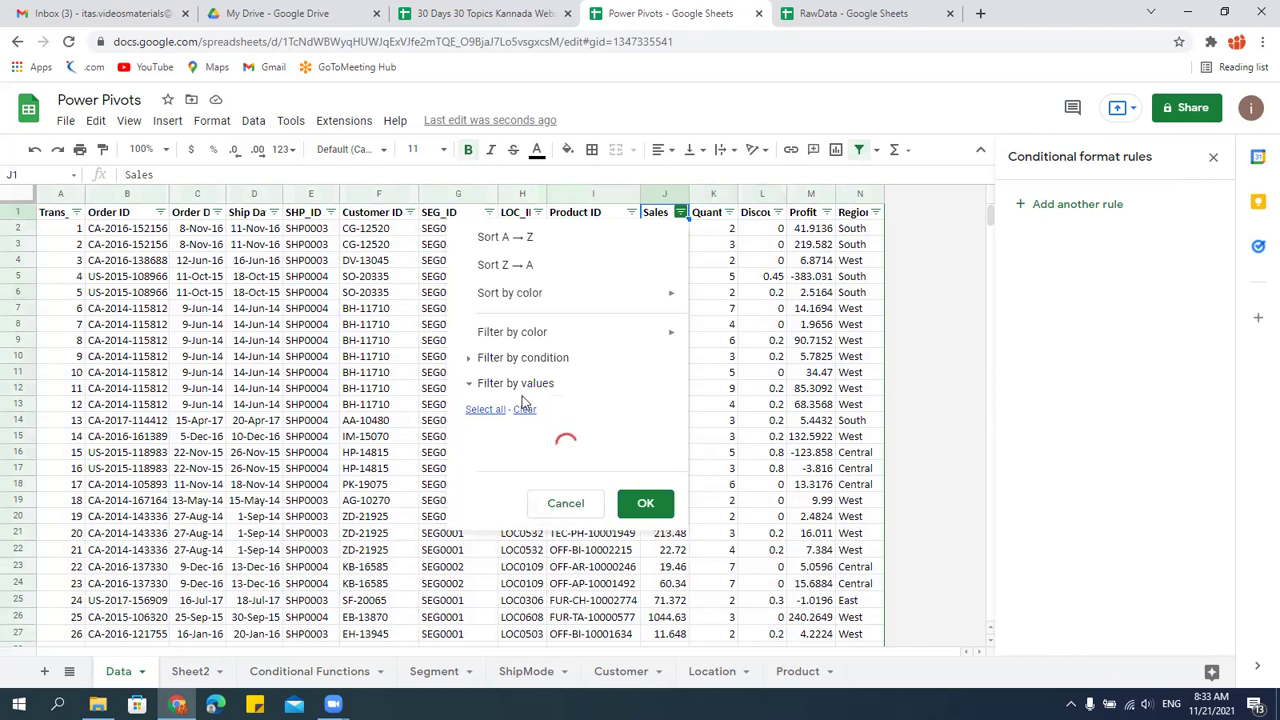
left_click(469, 357)
left_click(488, 400)
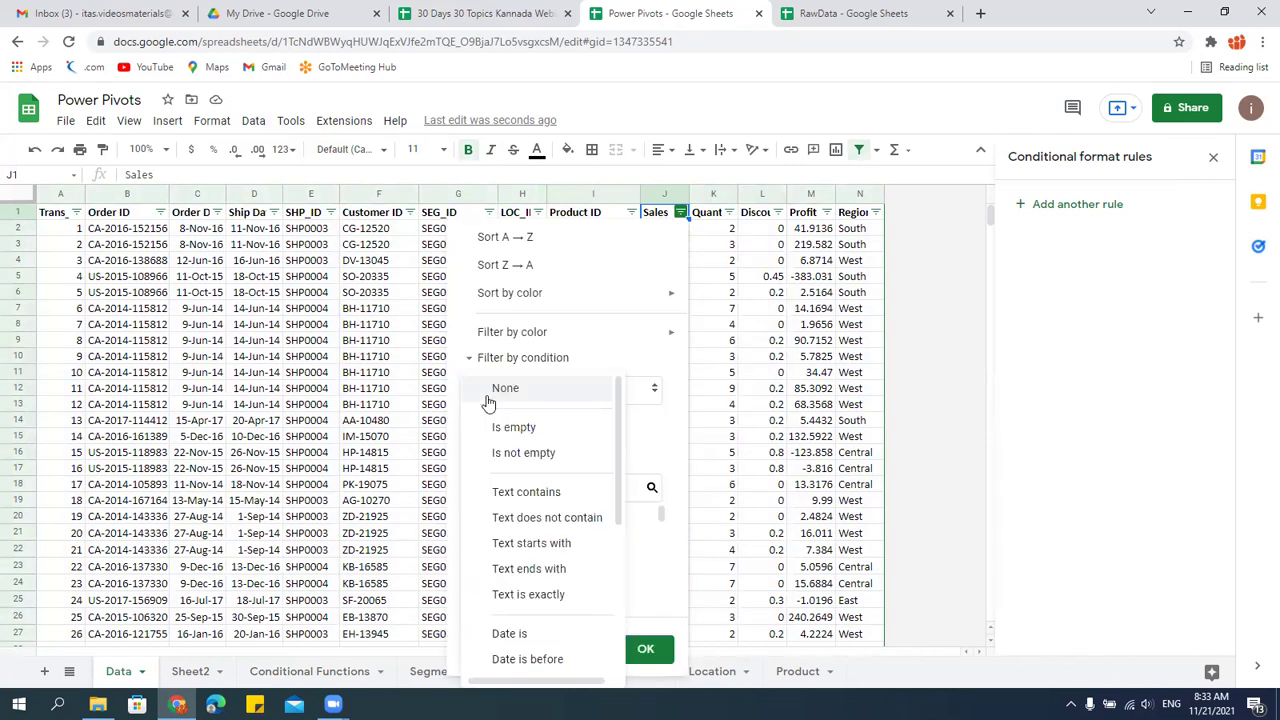
scroll(527, 548, "down", 3)
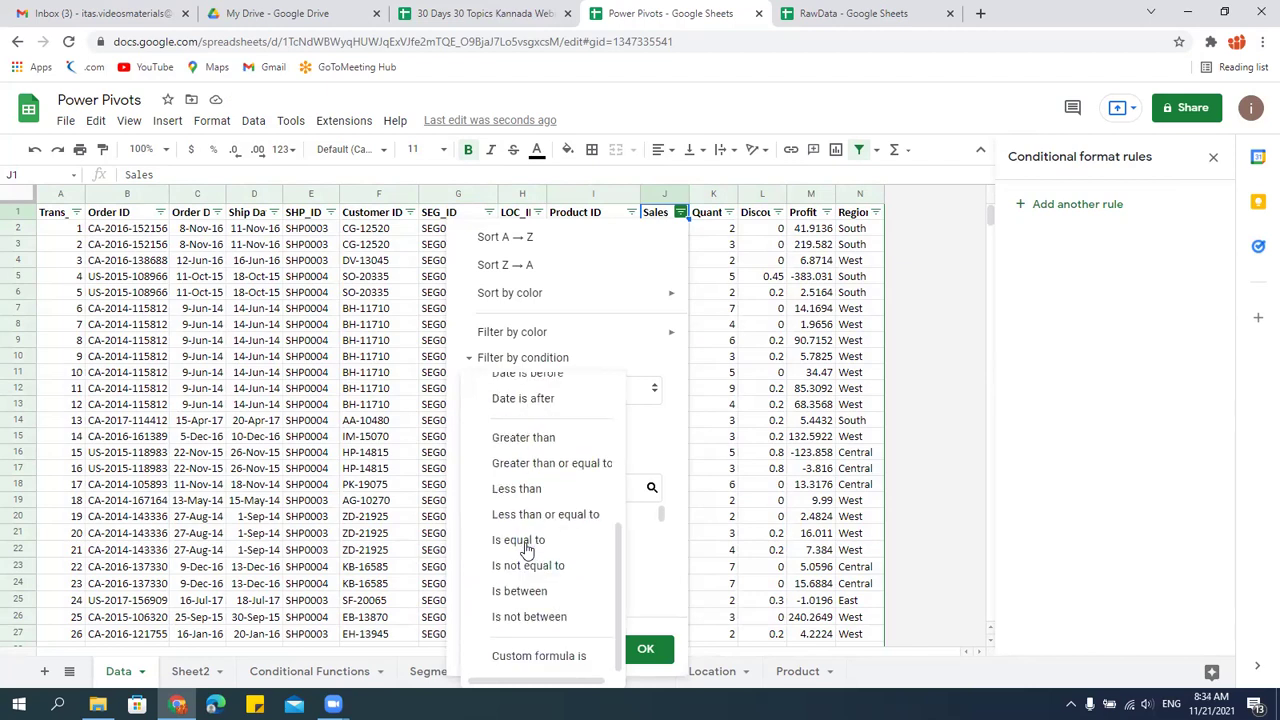
left_click(527, 463)
Enter 5000 as the minimum Sales value and apply the filter.
left_click(526, 428)
type("50")
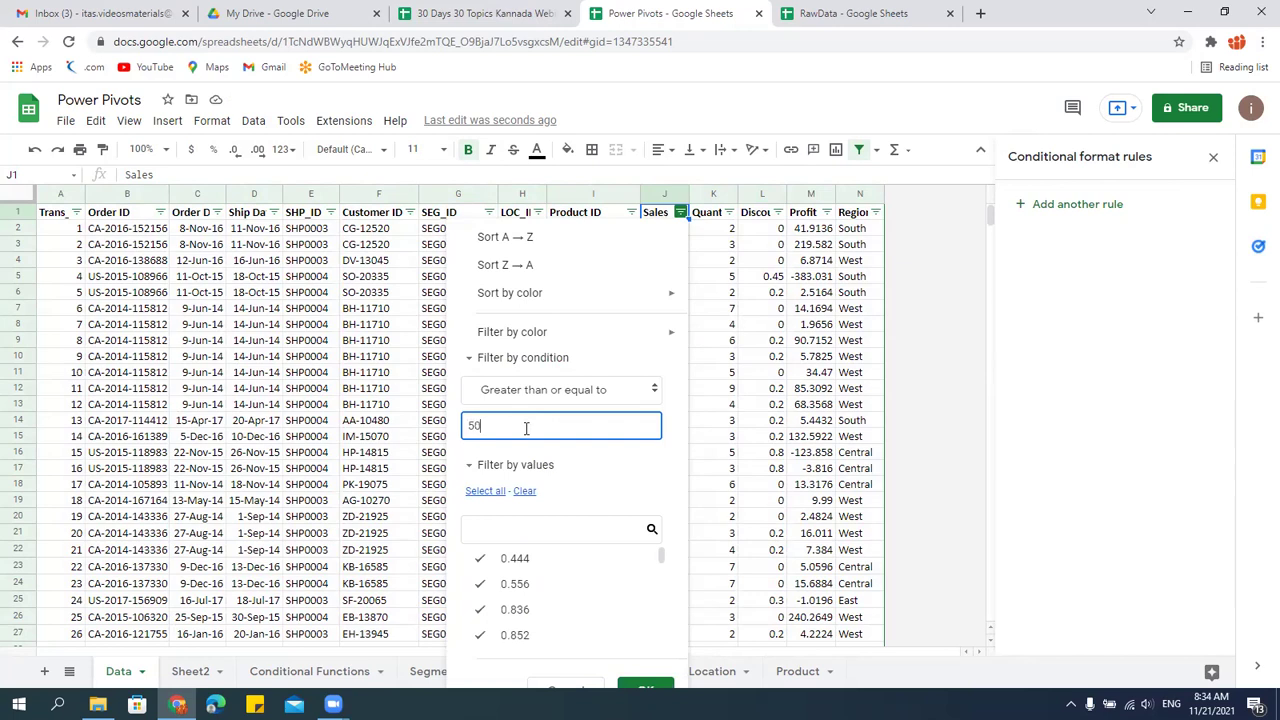
type("00")
scroll(646, 688, "down", 1)
left_click(645, 673)
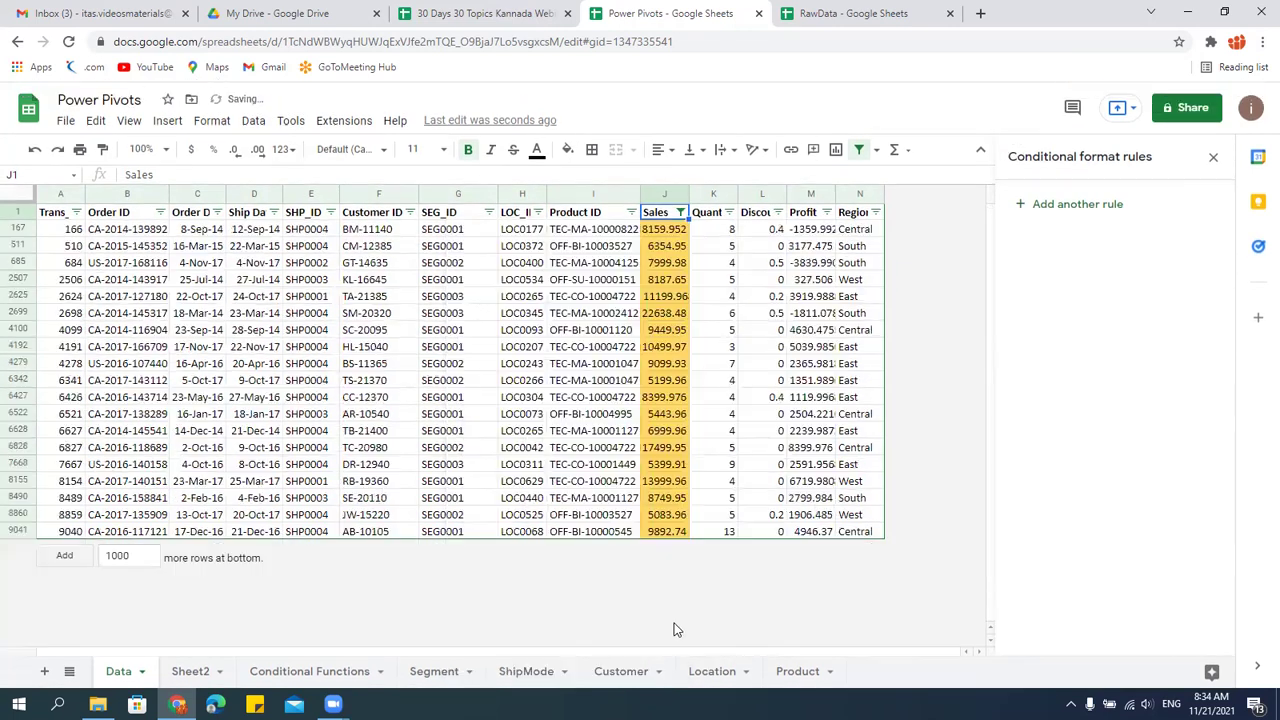
Select the filtered Sales values and recheck the Sales filter options without changes.
left_click(684, 279)
left_click_drag(666, 237, 658, 546)
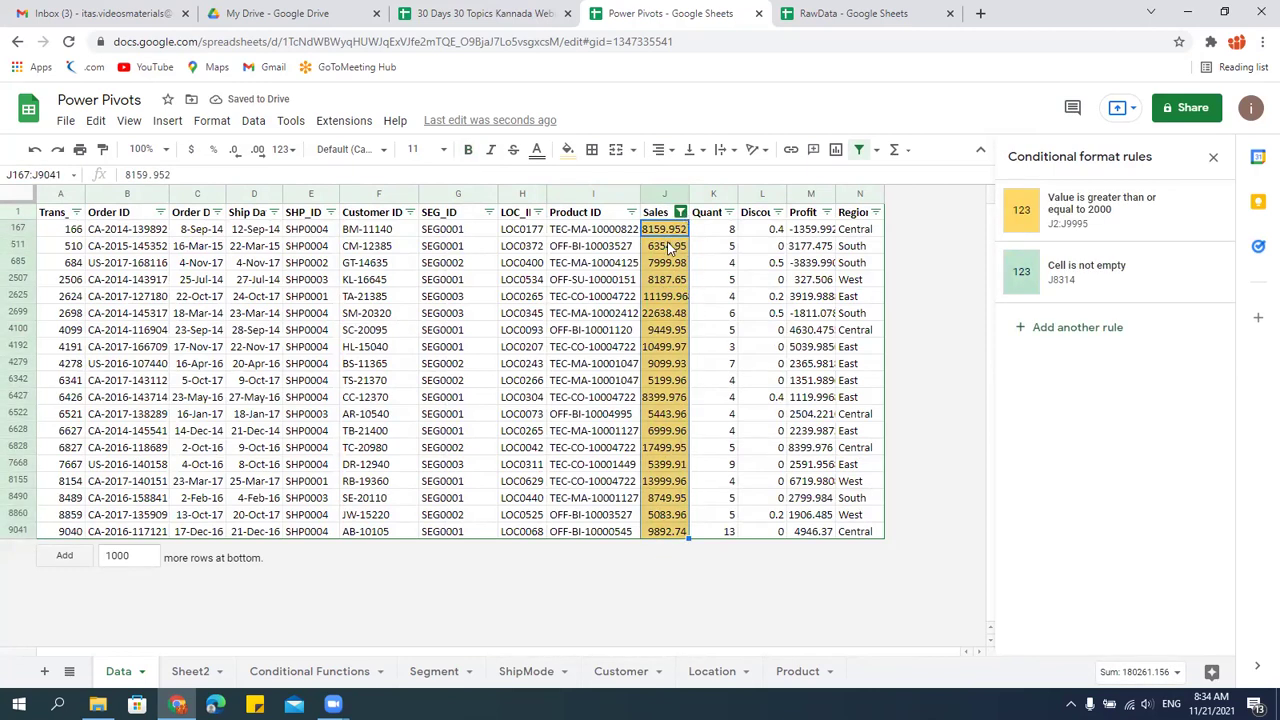
left_click(680, 213)
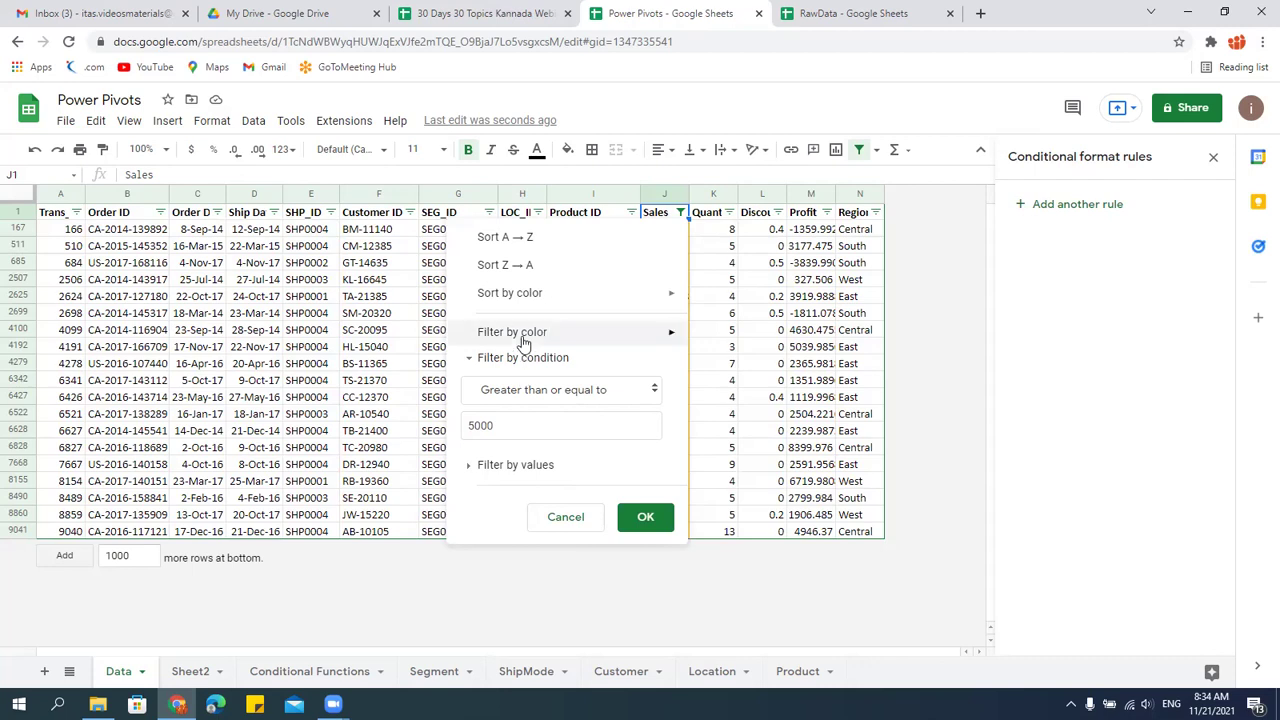
left_click(782, 333)
left_click(222, 121)
left_click(245, 124)
left_click(254, 121)
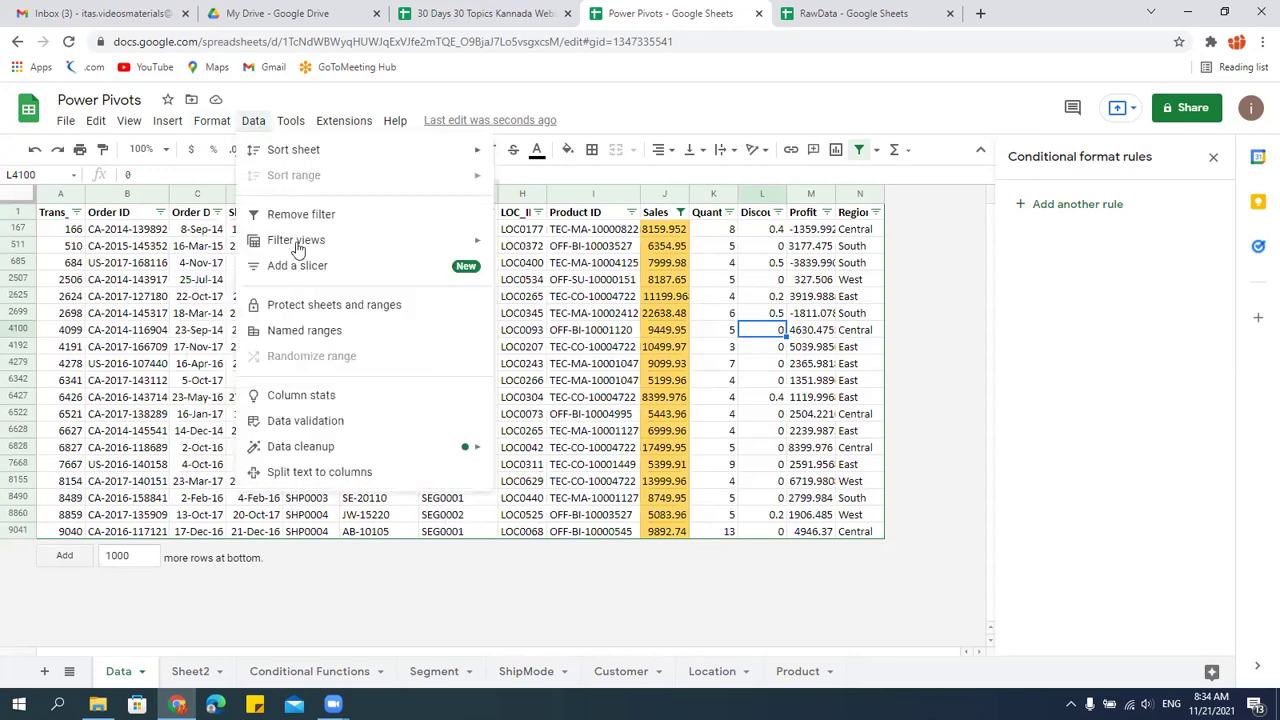
Remove the Sales filter so every row shows again, and select the Sales header J1.
left_click(301, 214)
left_click(663, 262)
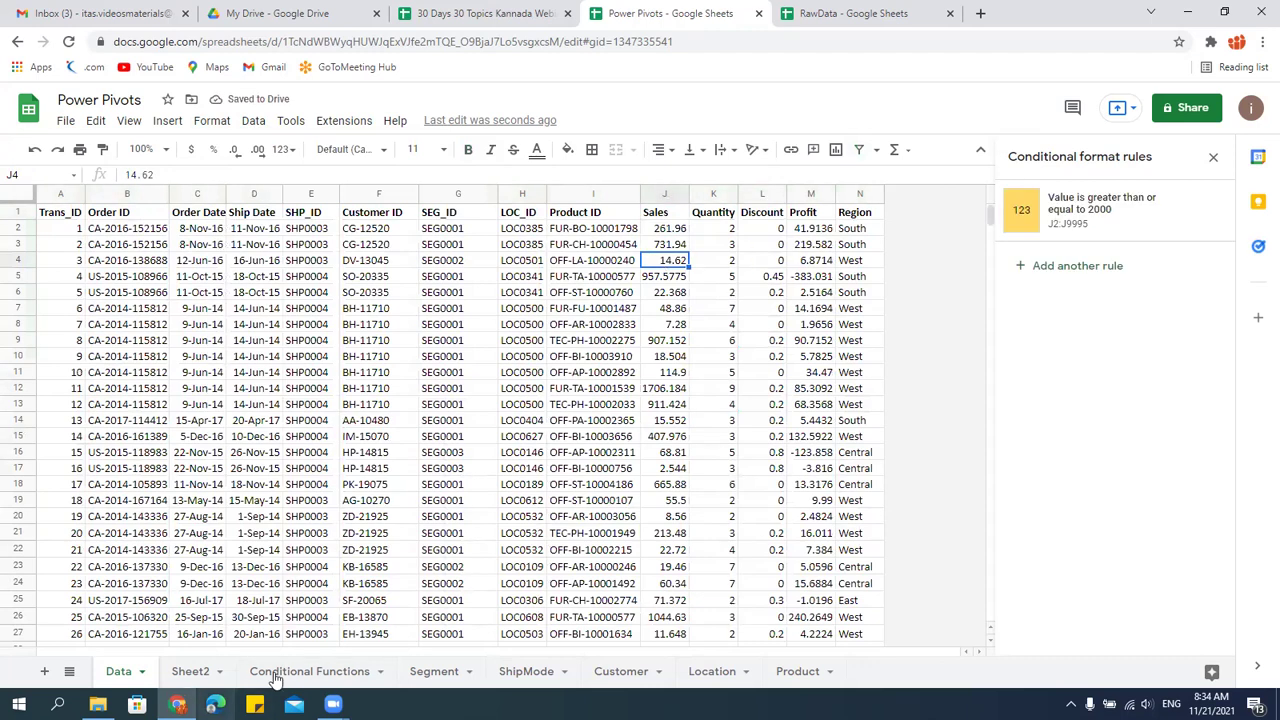
left_click(660, 215)
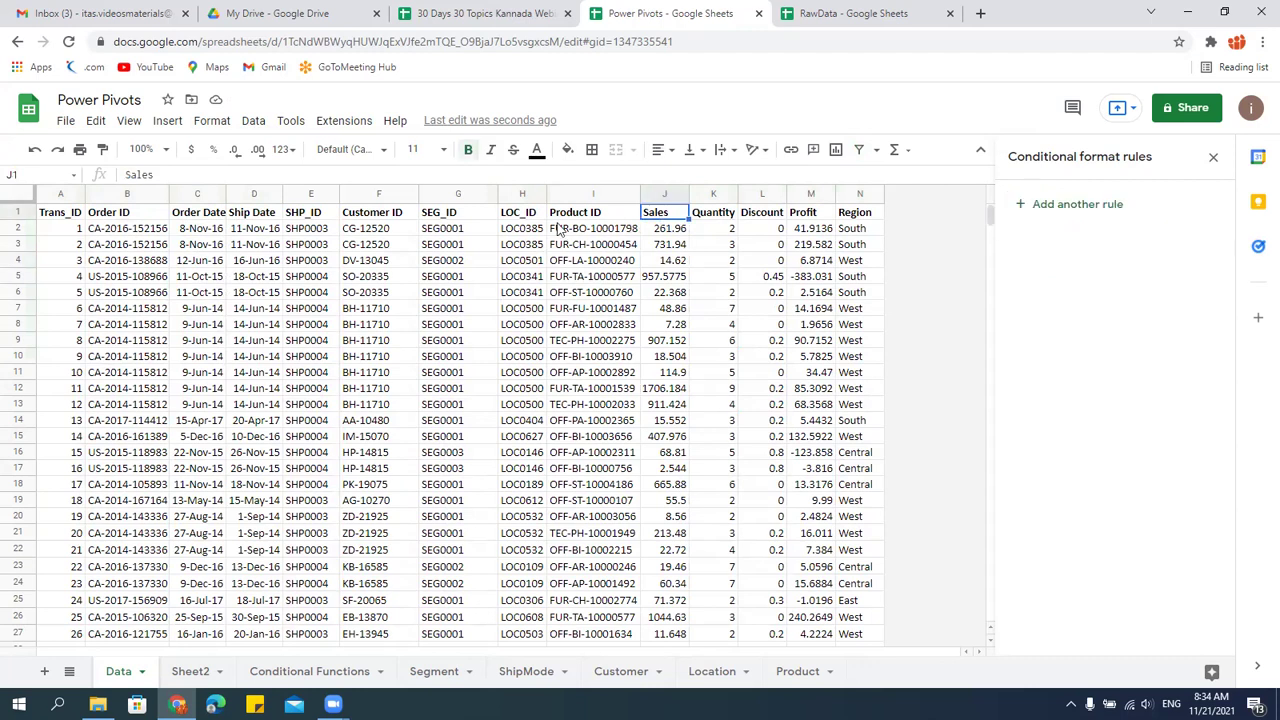
left_click(212, 121)
left_click(252, 121)
left_click(253, 121)
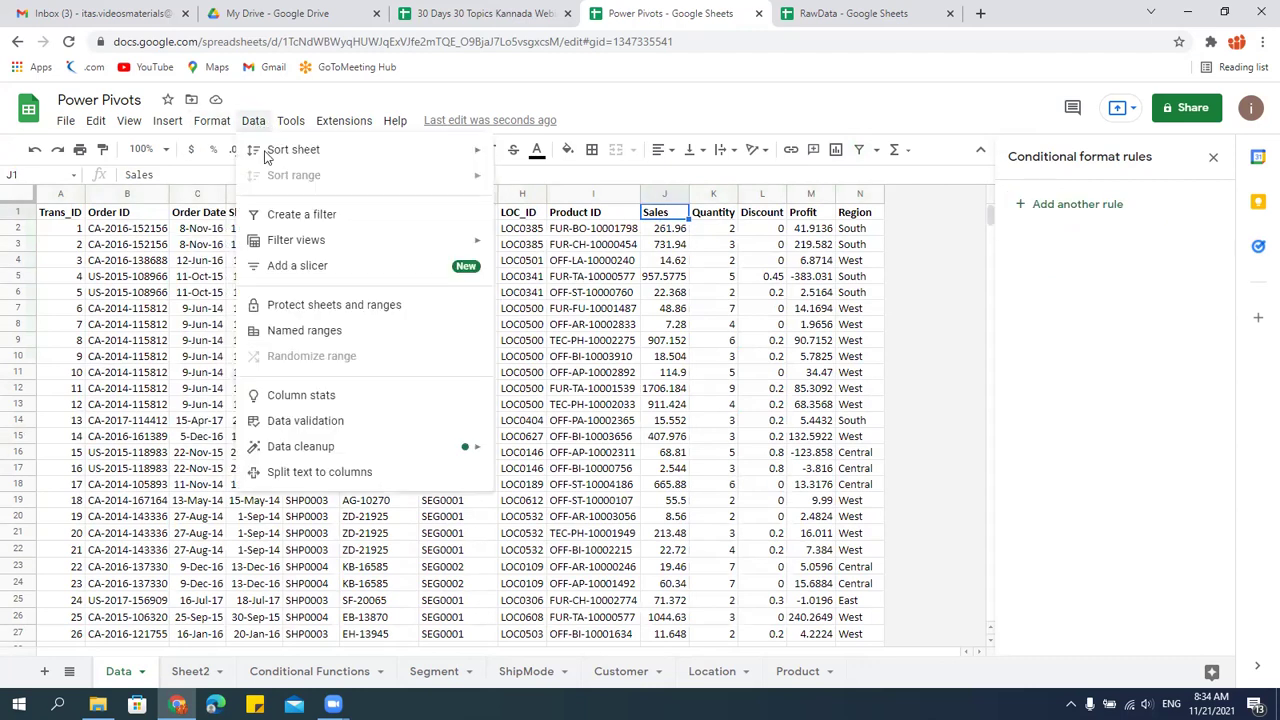
Create a fresh filter on the table and open the Sales column's filter-by-values list.
left_click(301, 214)
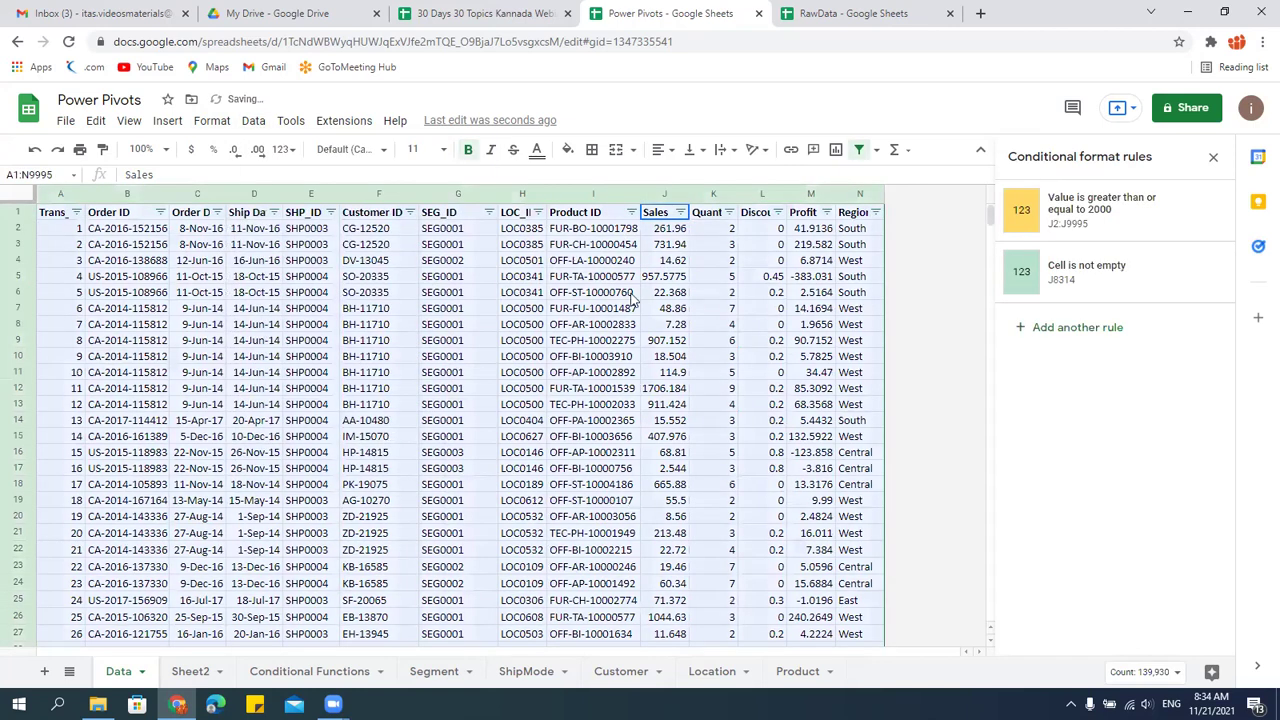
left_click(660, 212)
left_click(680, 212)
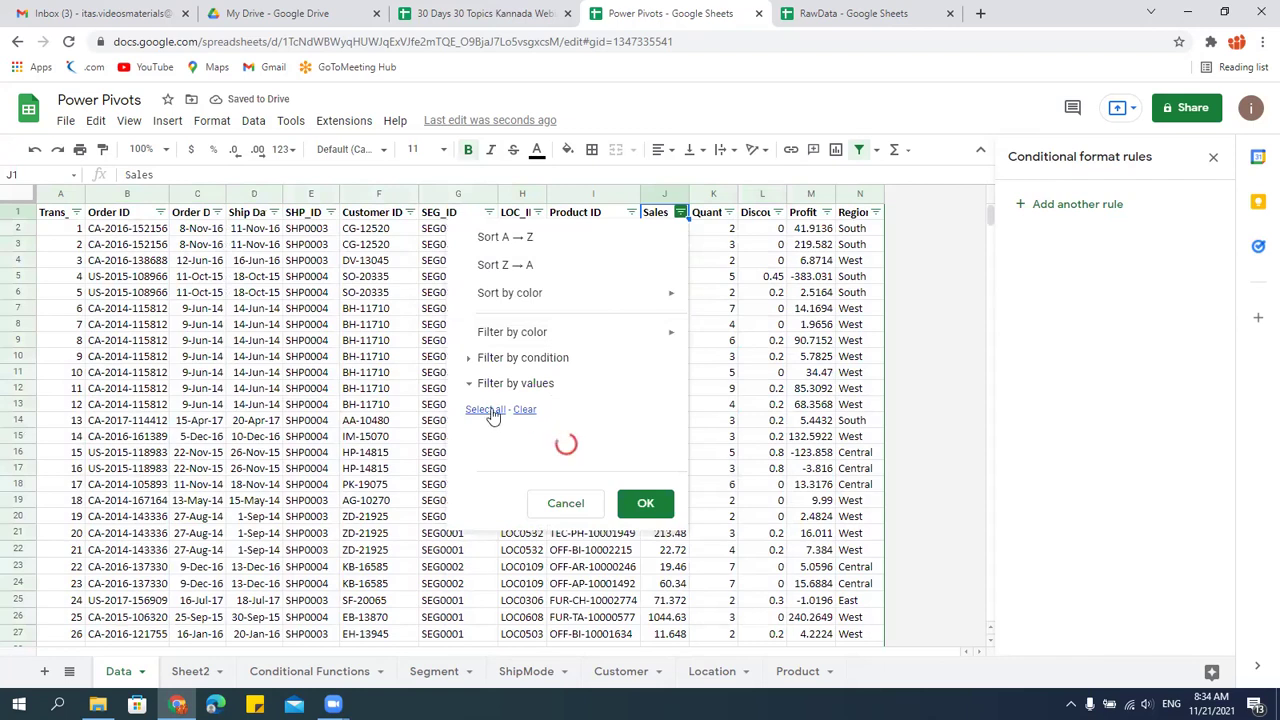
left_click(525, 411)
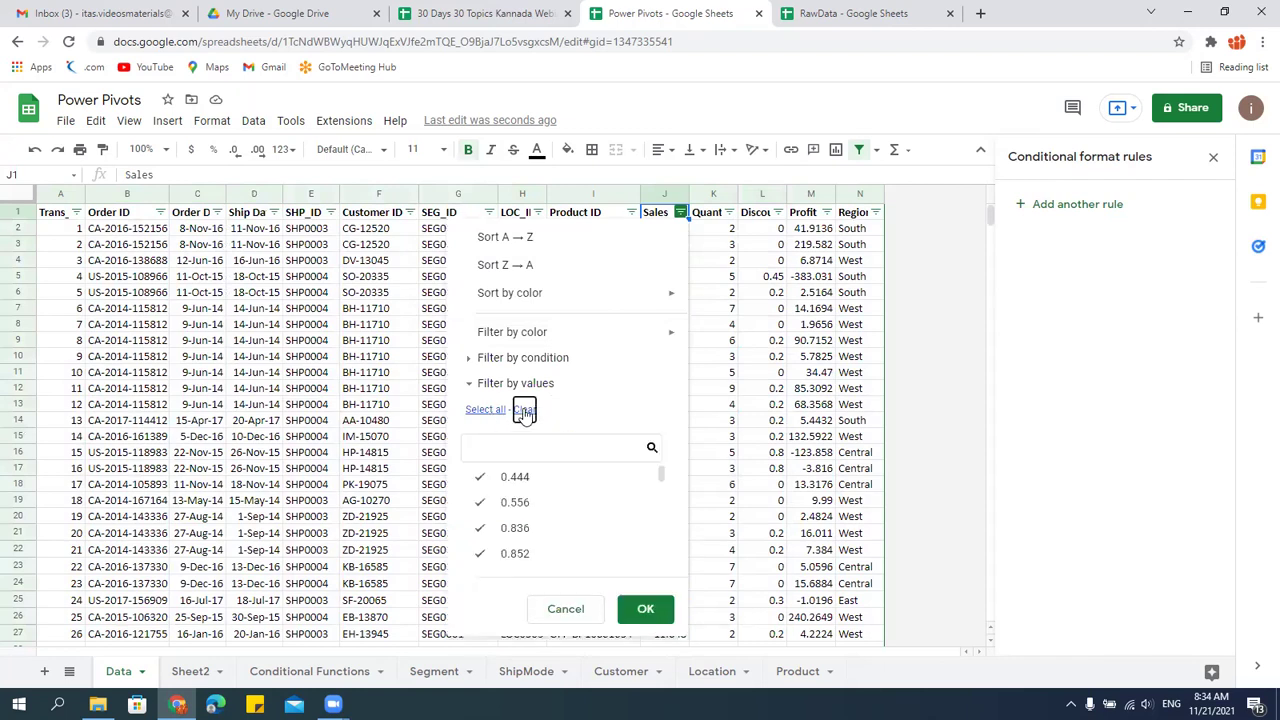
left_click(475, 385)
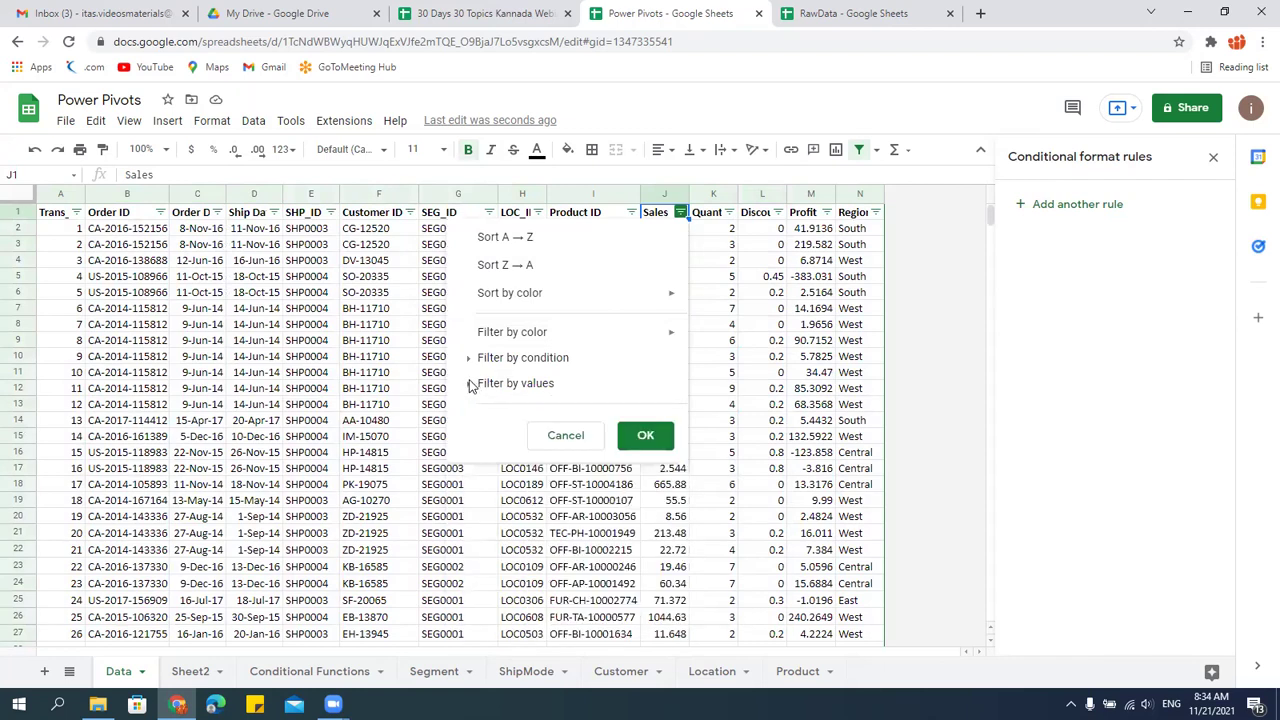
left_click(474, 387)
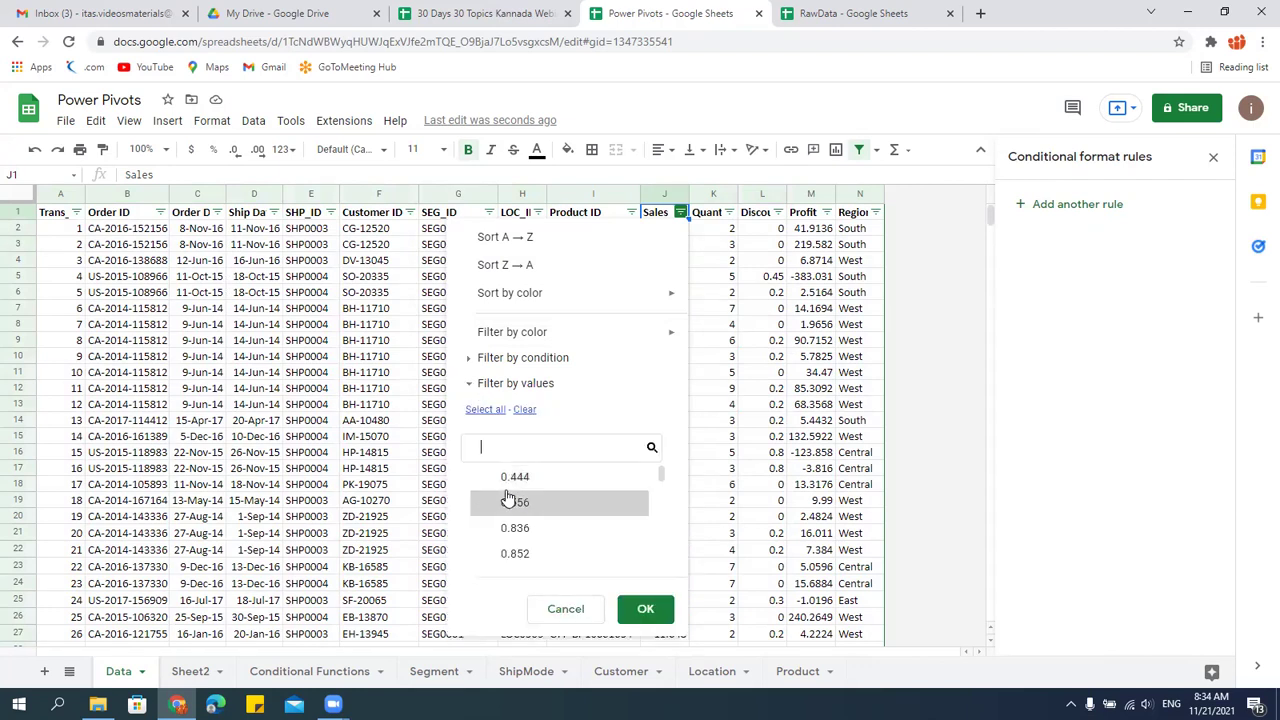
Browse the Sales filter-by-condition list, leaving the condition as None.
left_click(472, 362)
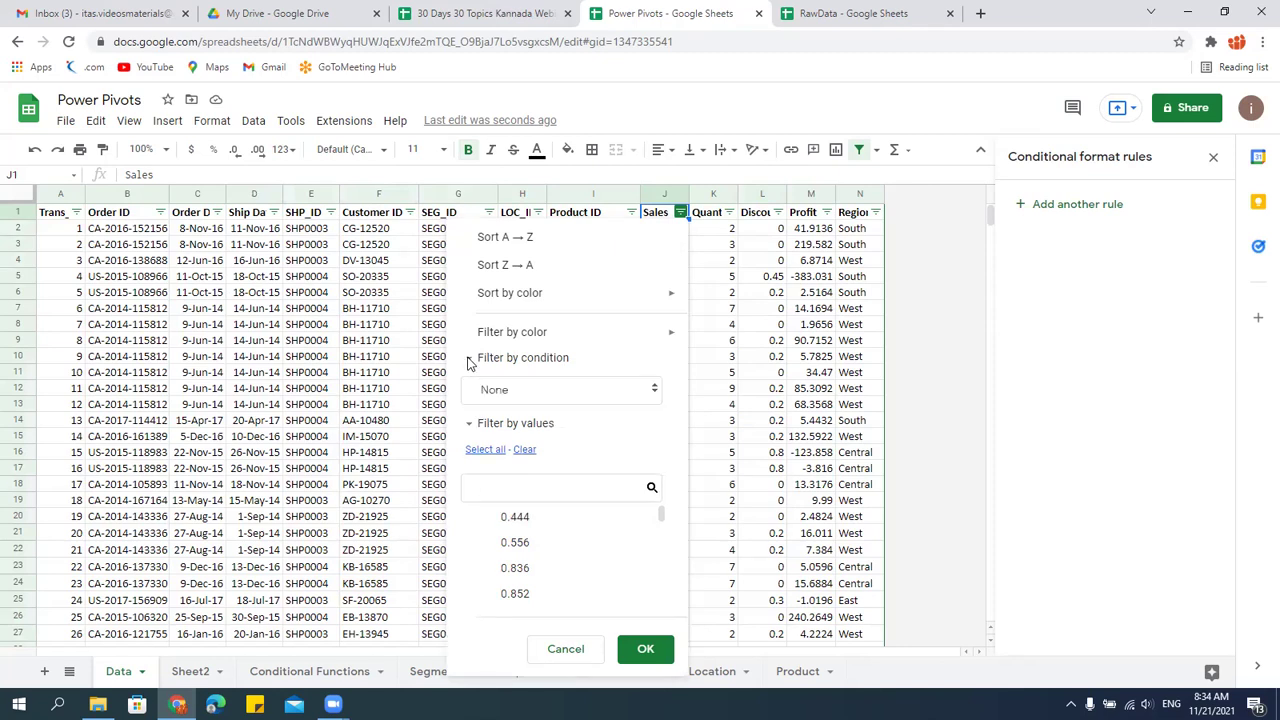
left_click(575, 395)
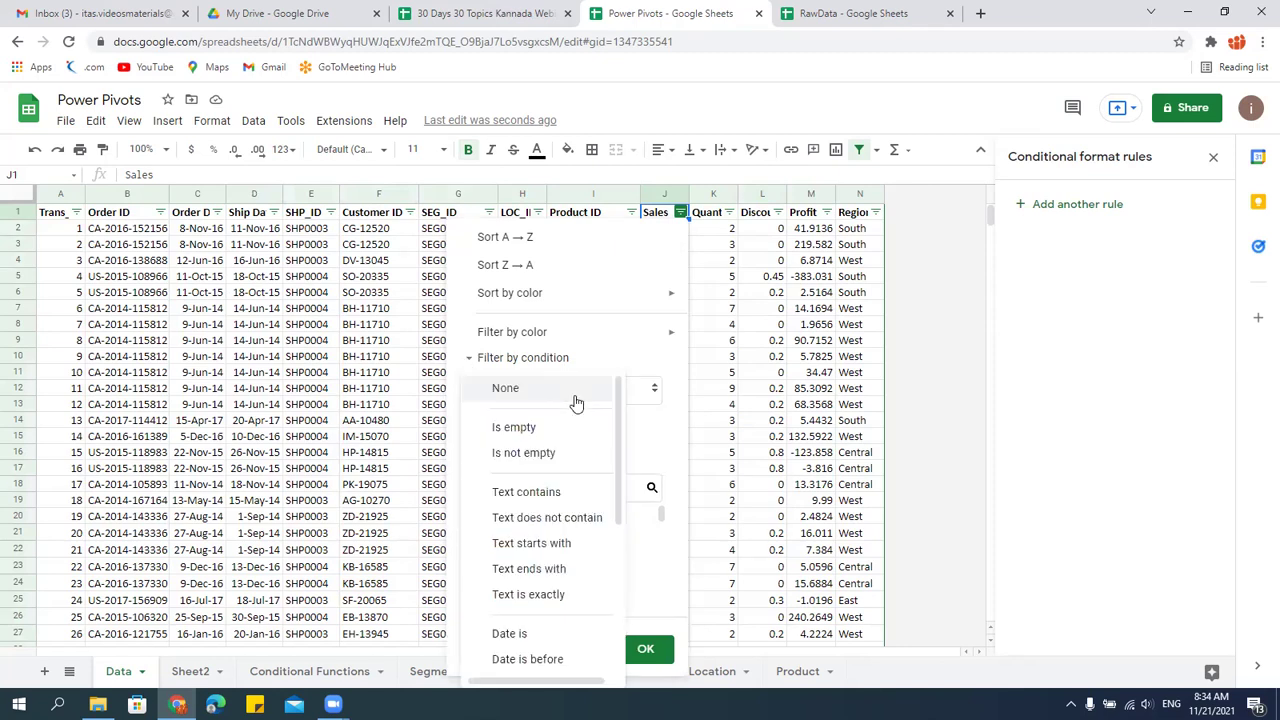
scroll(575, 402, "down", 3)
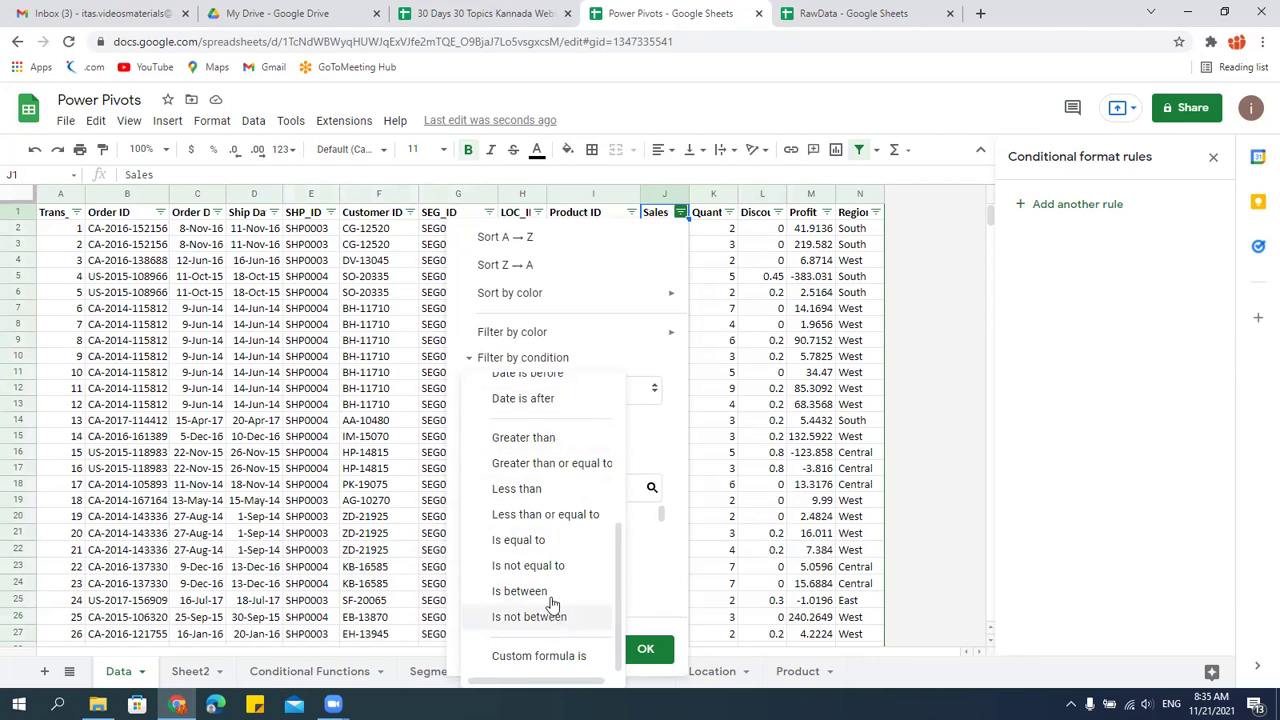
scroll(565, 510, "up", 2)
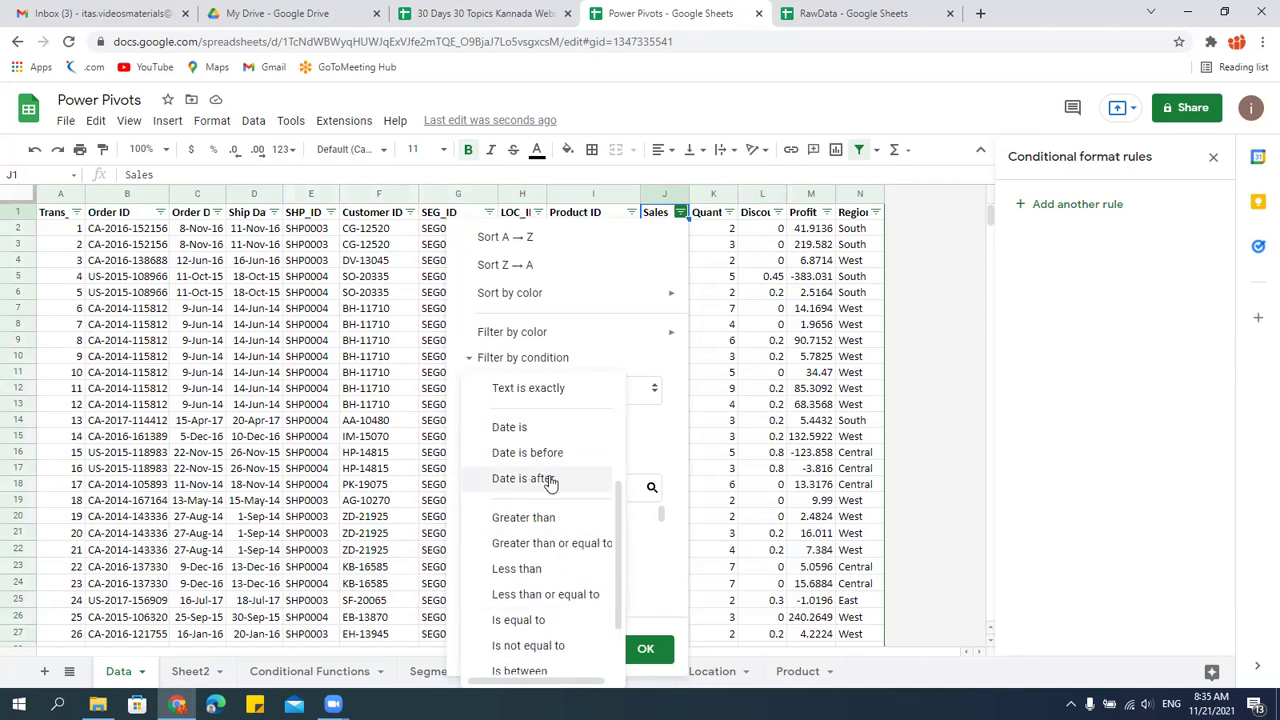
scroll(540, 480, "up", 3)
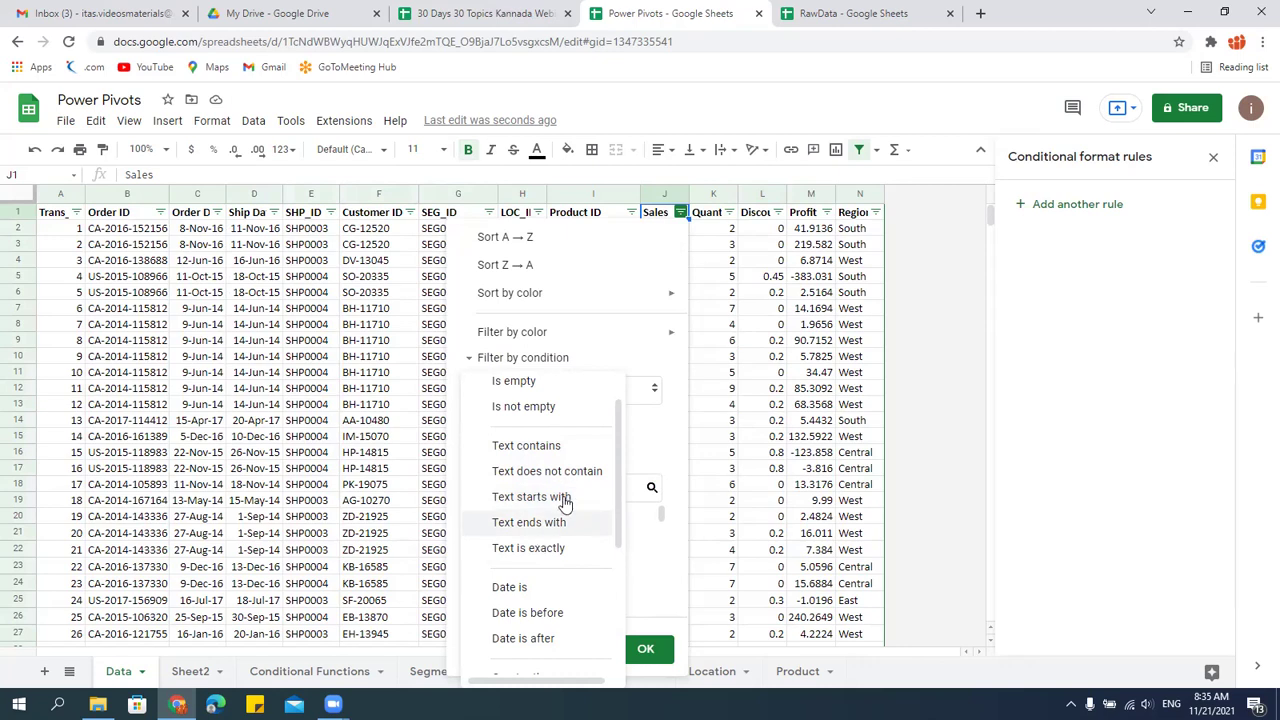
scroll(563, 502, "down", 3)
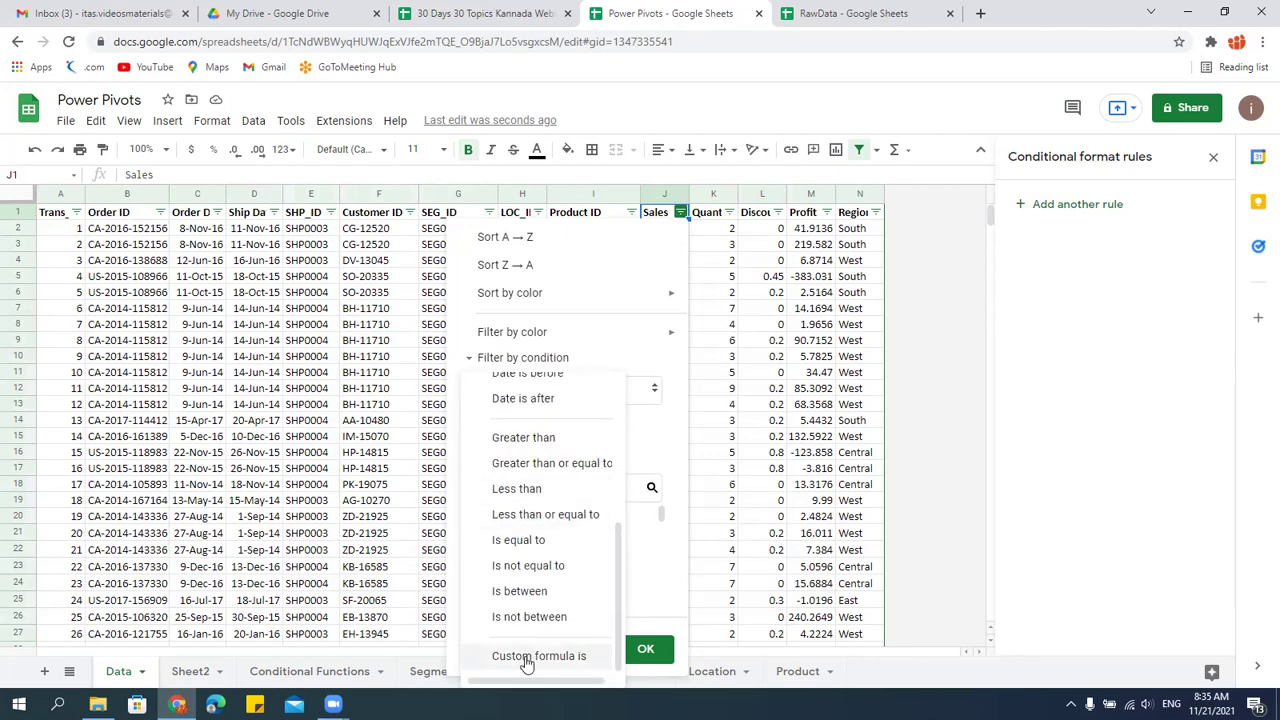
left_click(678, 376)
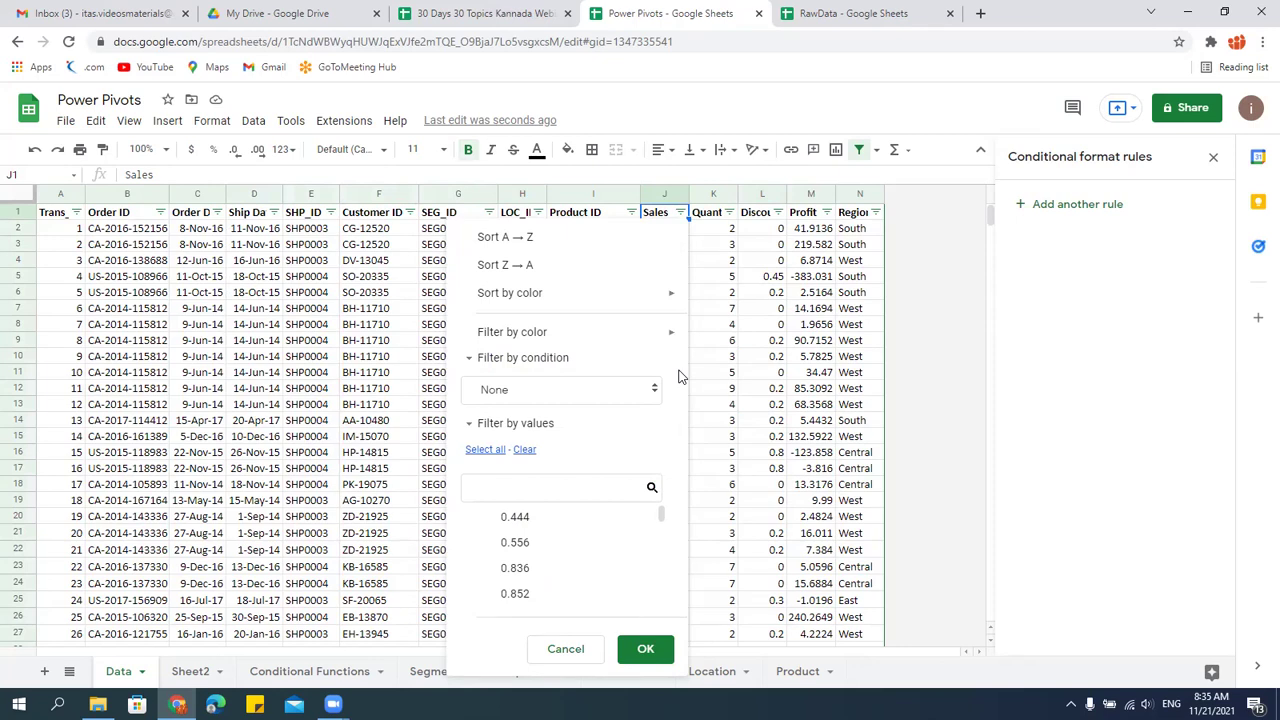
Filter Sales by fill colour light yellow 1 and check the sum of the visible Sales values.
mouse_move(528, 331)
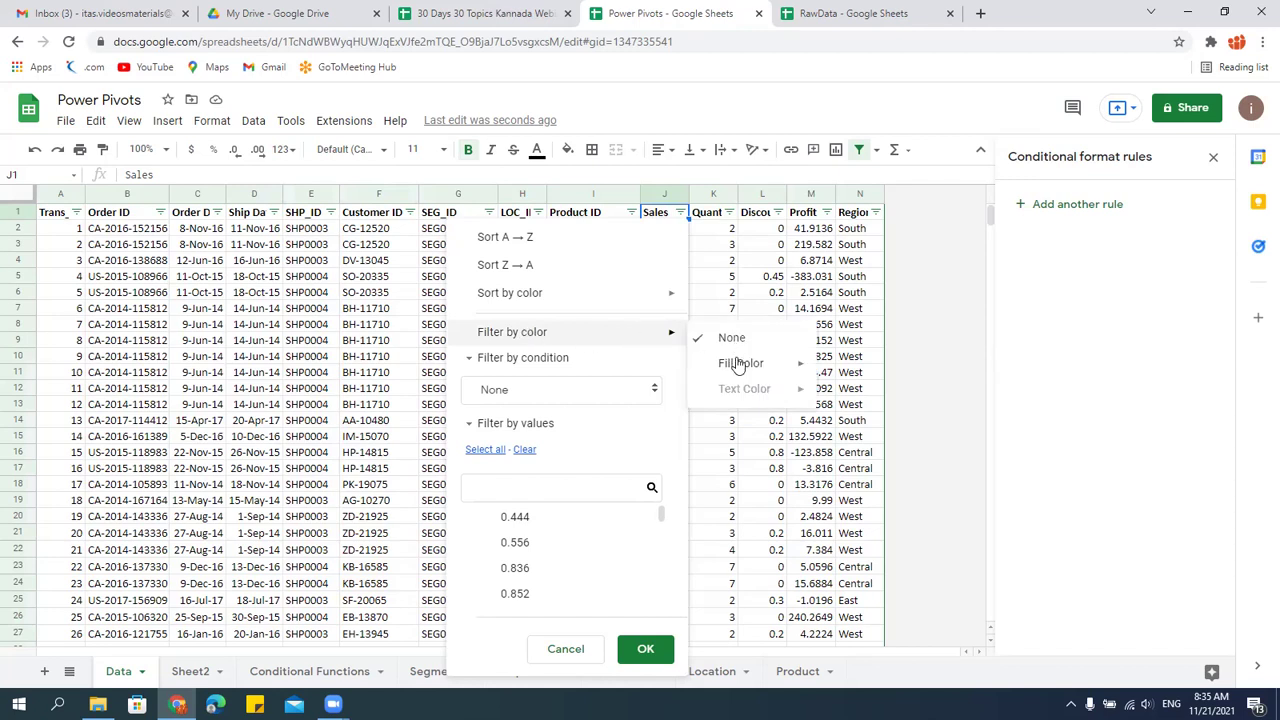
mouse_move(738, 364)
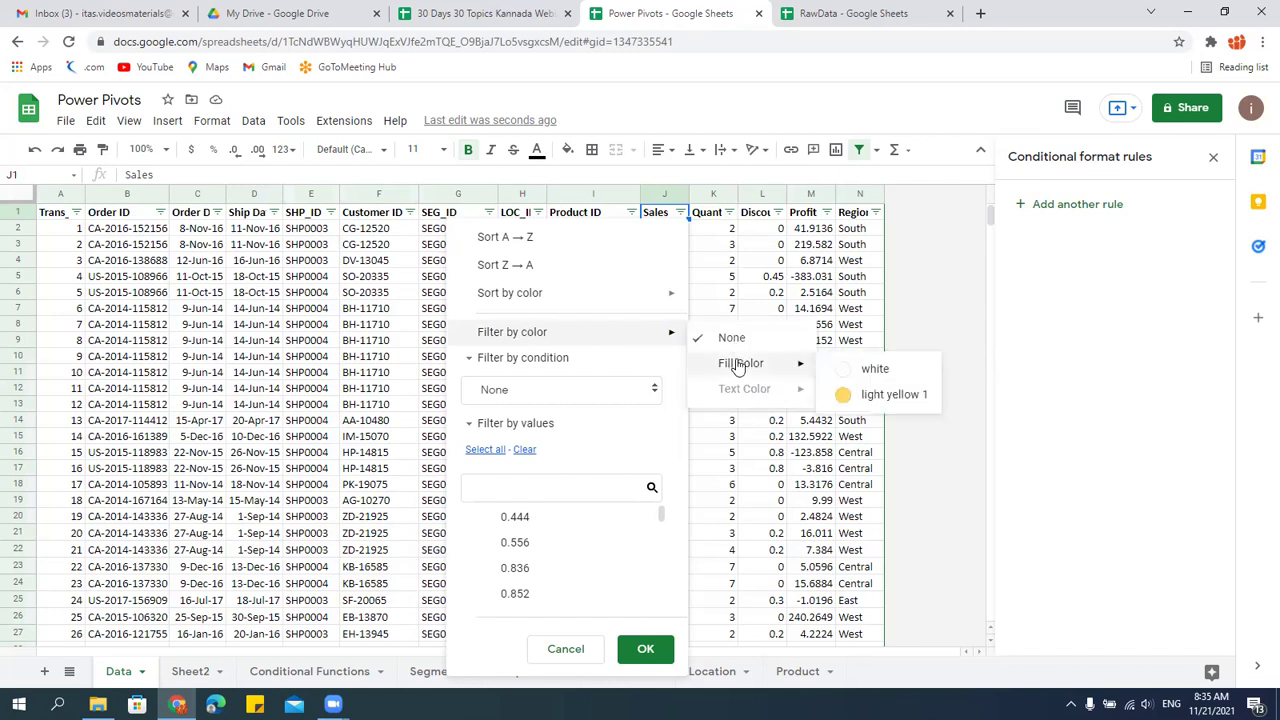
left_click(843, 396)
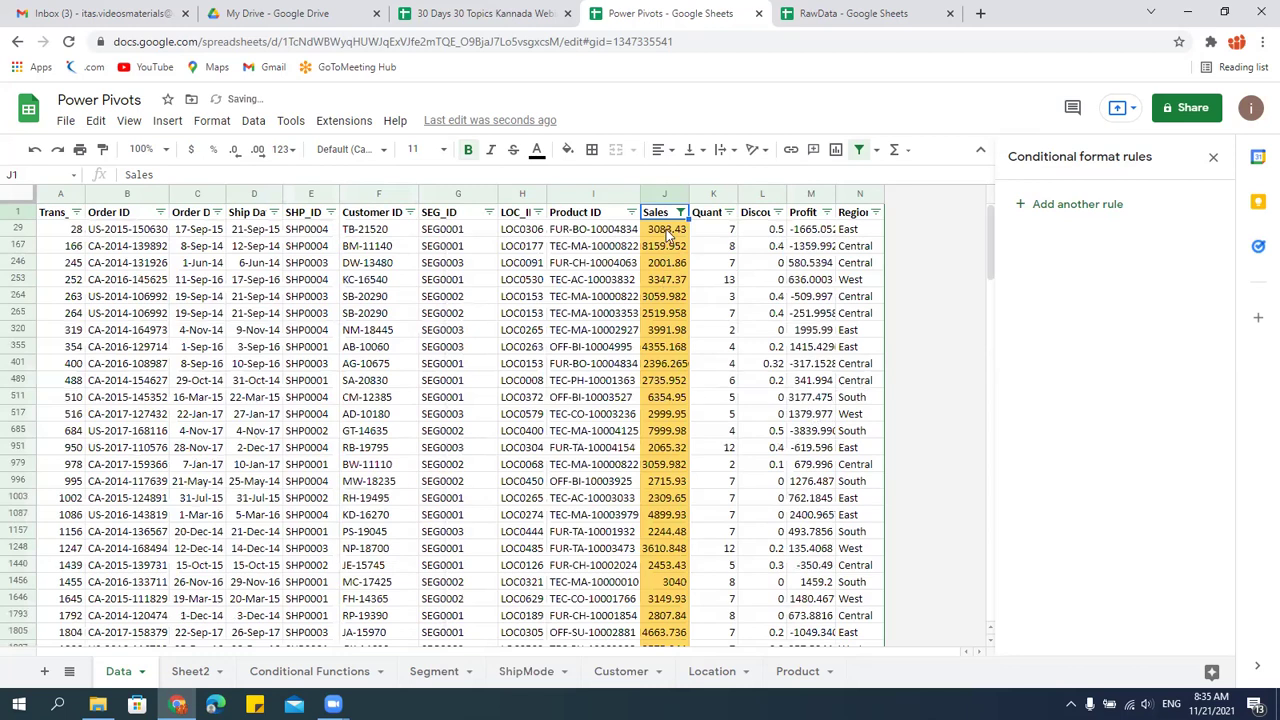
left_click_drag(669, 541, 669, 541)
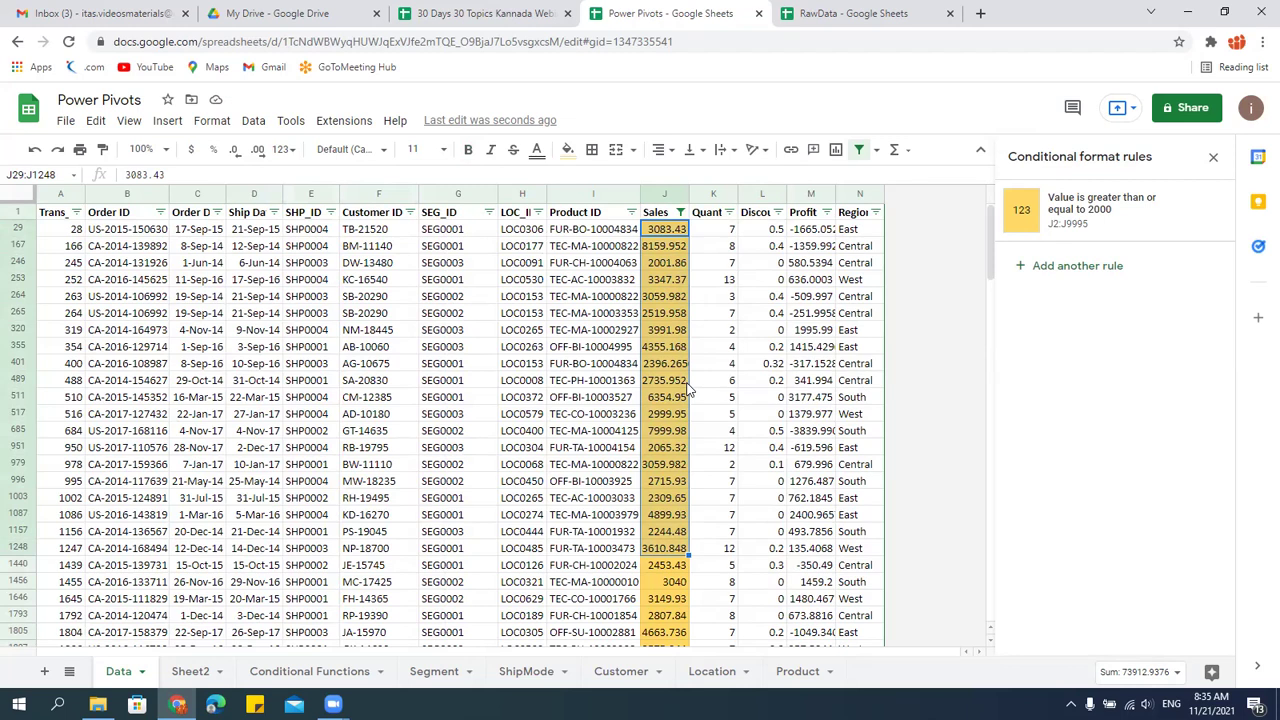
left_click(545, 333)
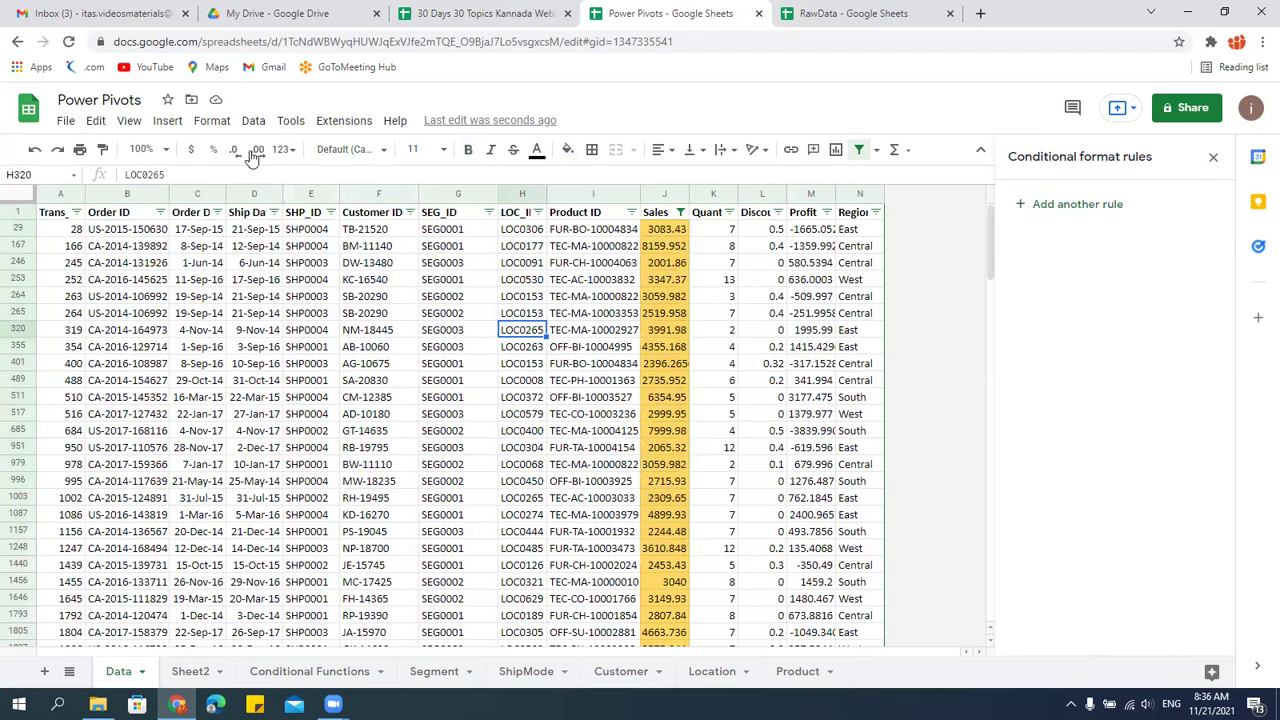
left_click(212, 121)
mouse_move(253, 126)
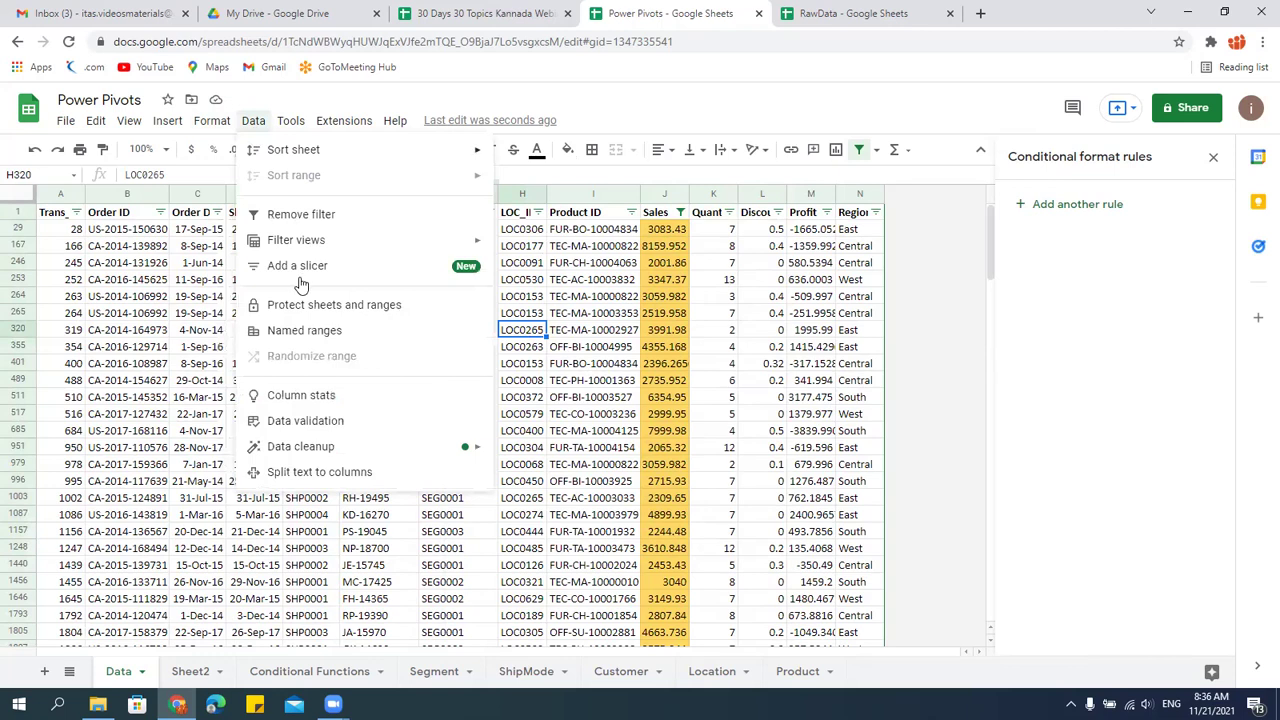
Remove the colour filter so all rows show, dismissing the menu-changes tip.
key("Return")
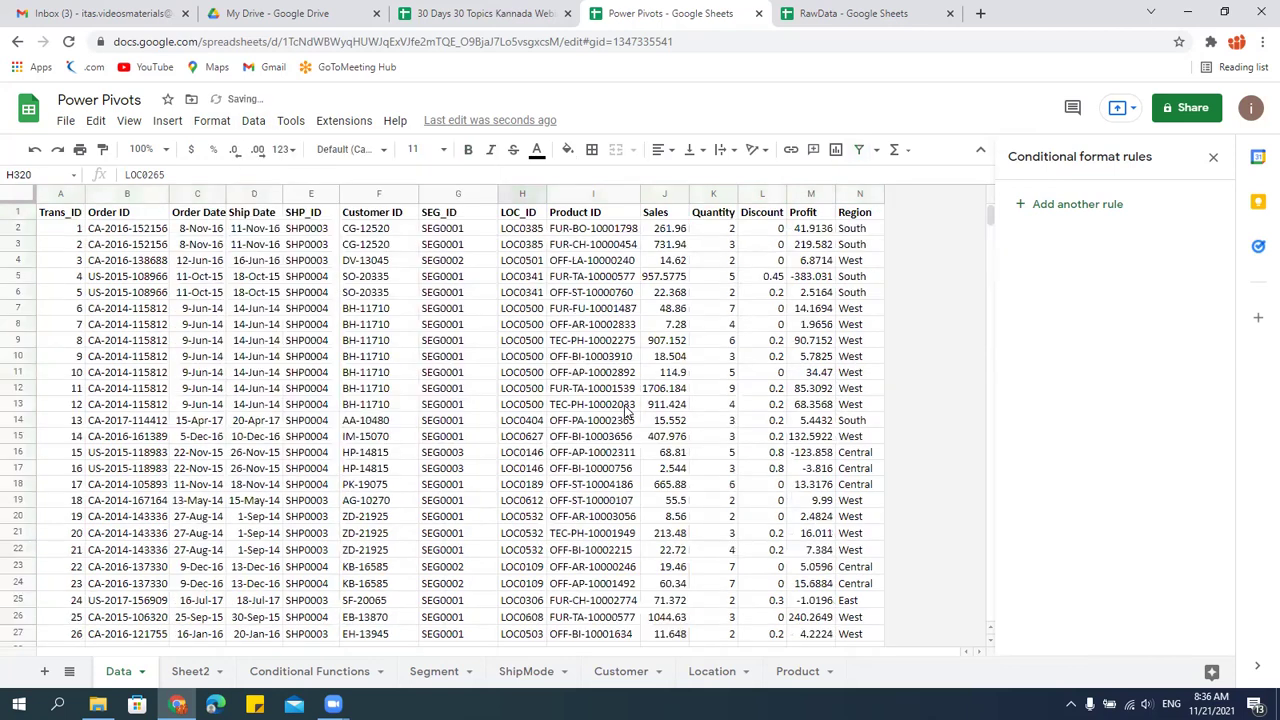
left_click(624, 410)
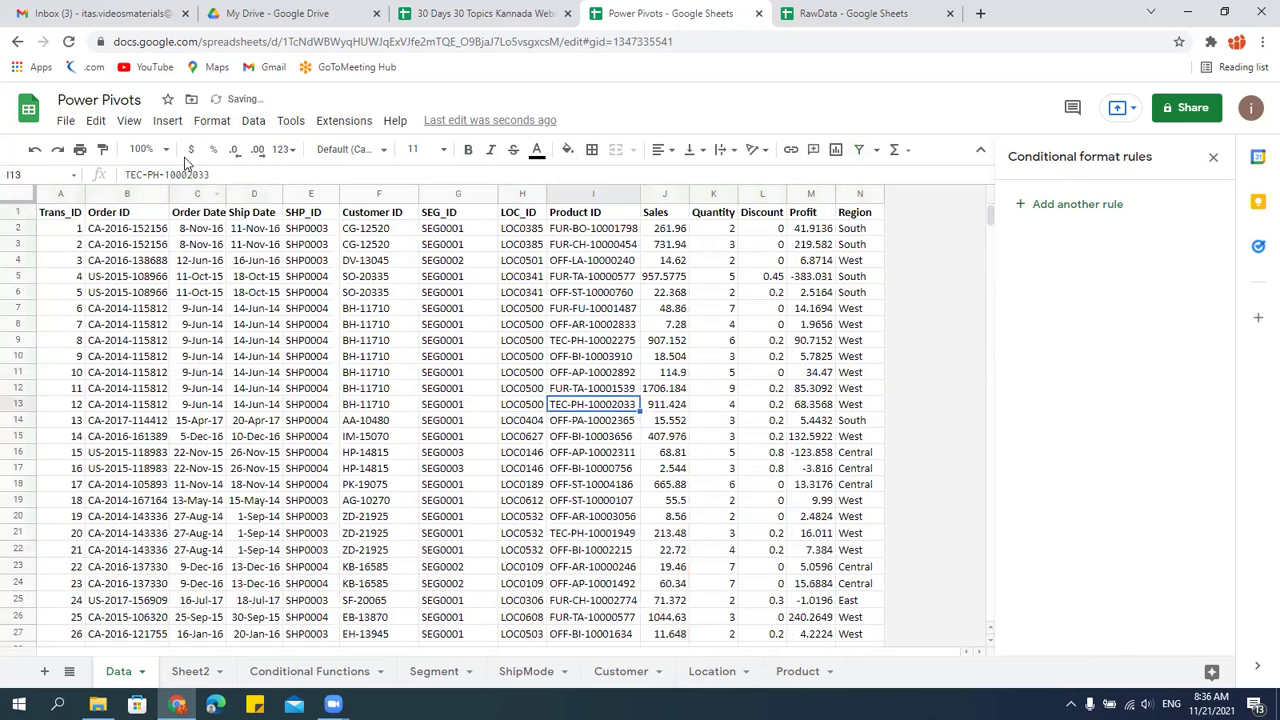
left_click(256, 122)
left_click(287, 124)
left_click(287, 124)
left_click(287, 124)
left_click(256, 122)
left_click(256, 122)
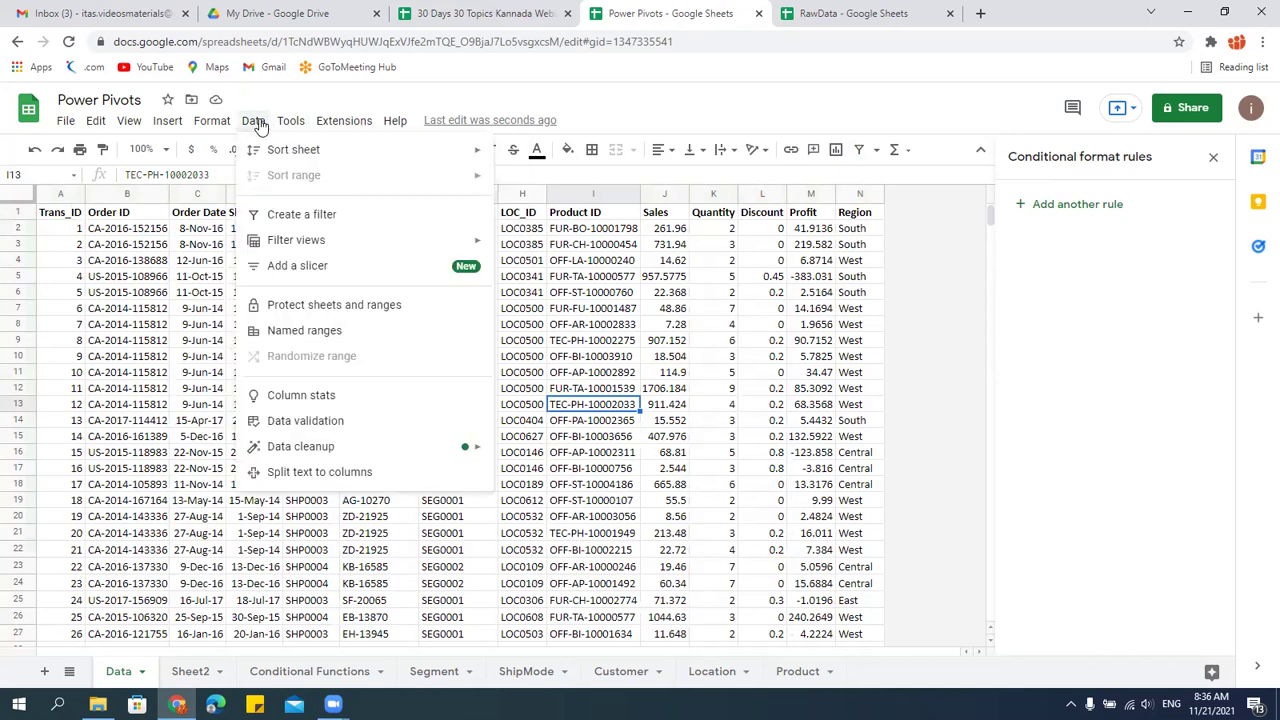
Add a slicer that filters by Region, leaving its value list set to All.
left_click(300, 266)
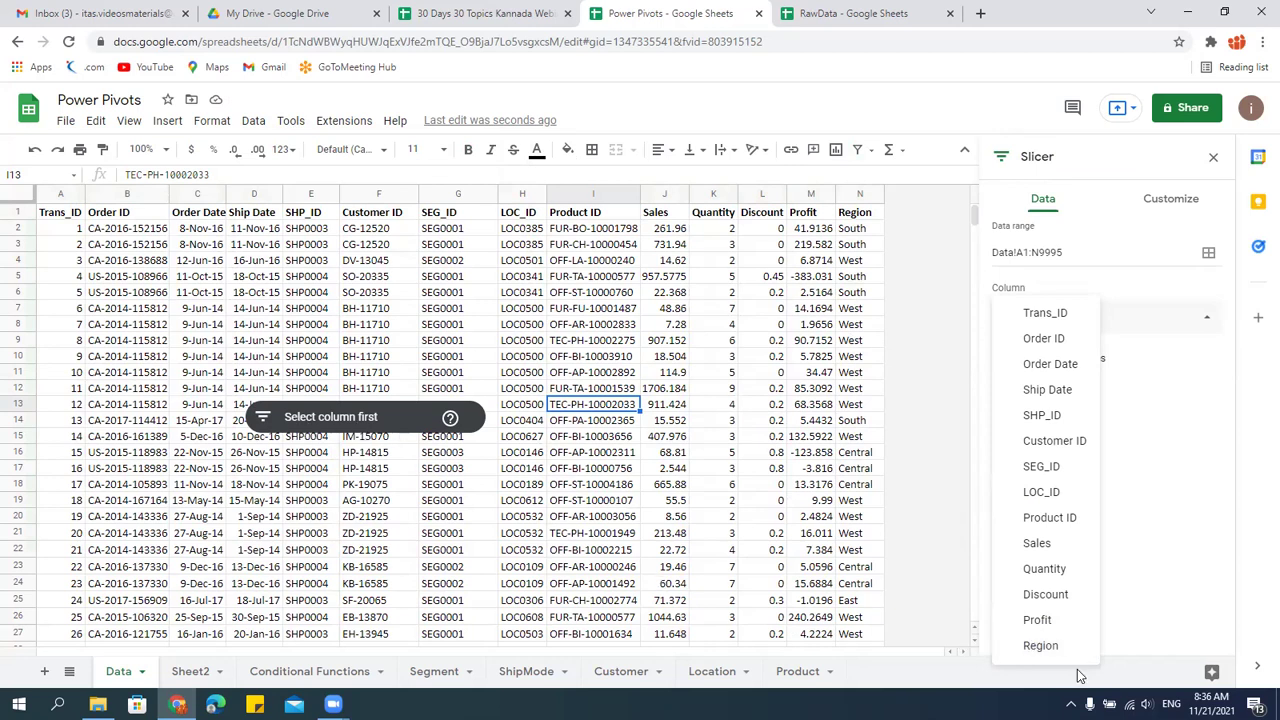
left_click(1035, 645)
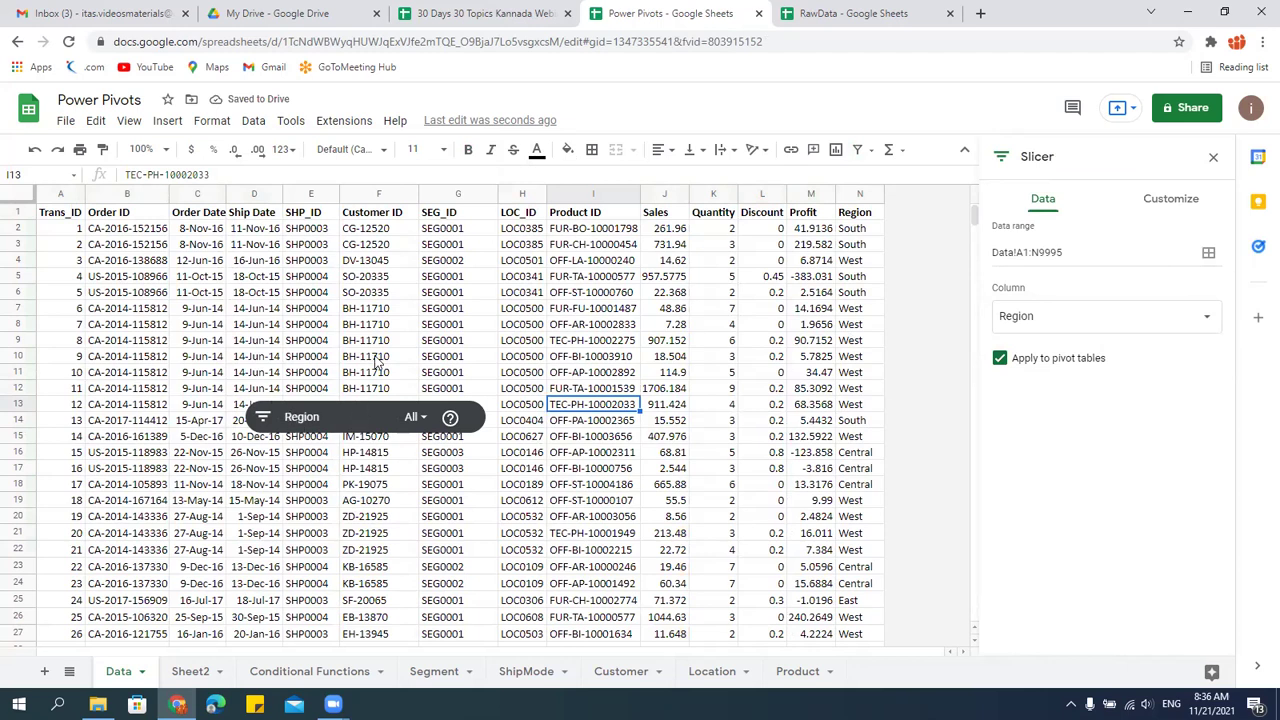
left_click(298, 420)
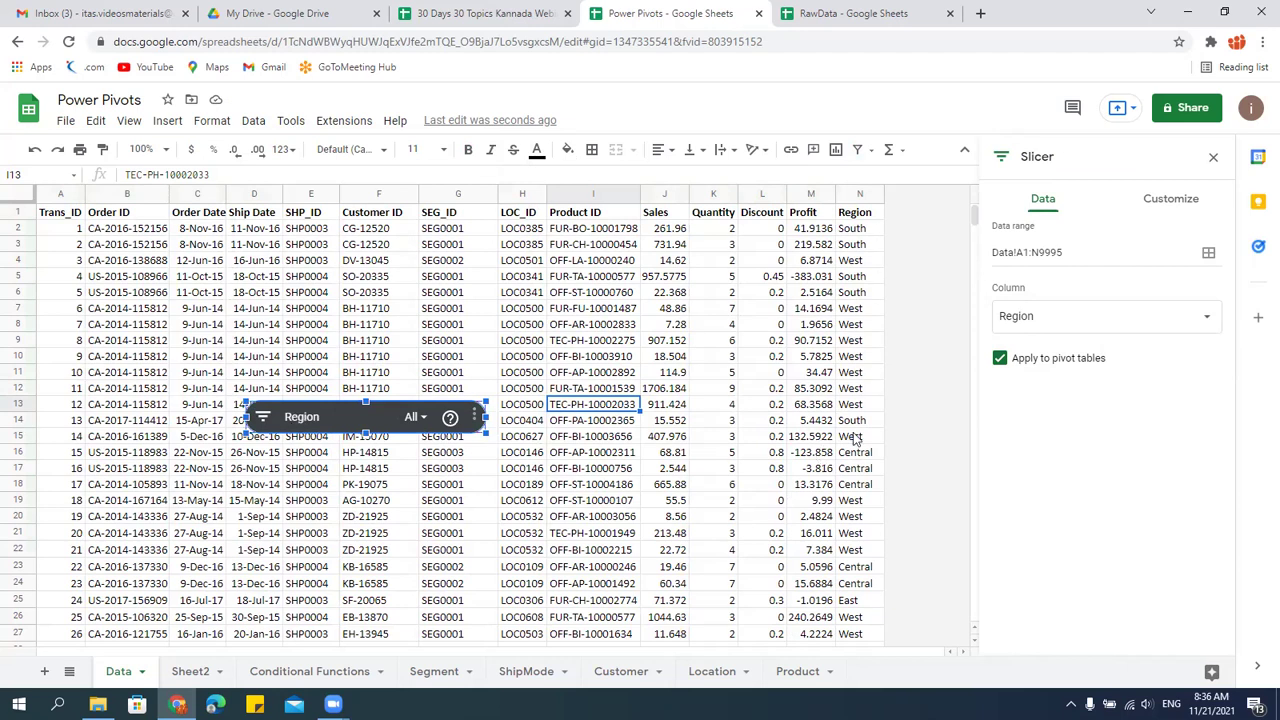
left_click(361, 521)
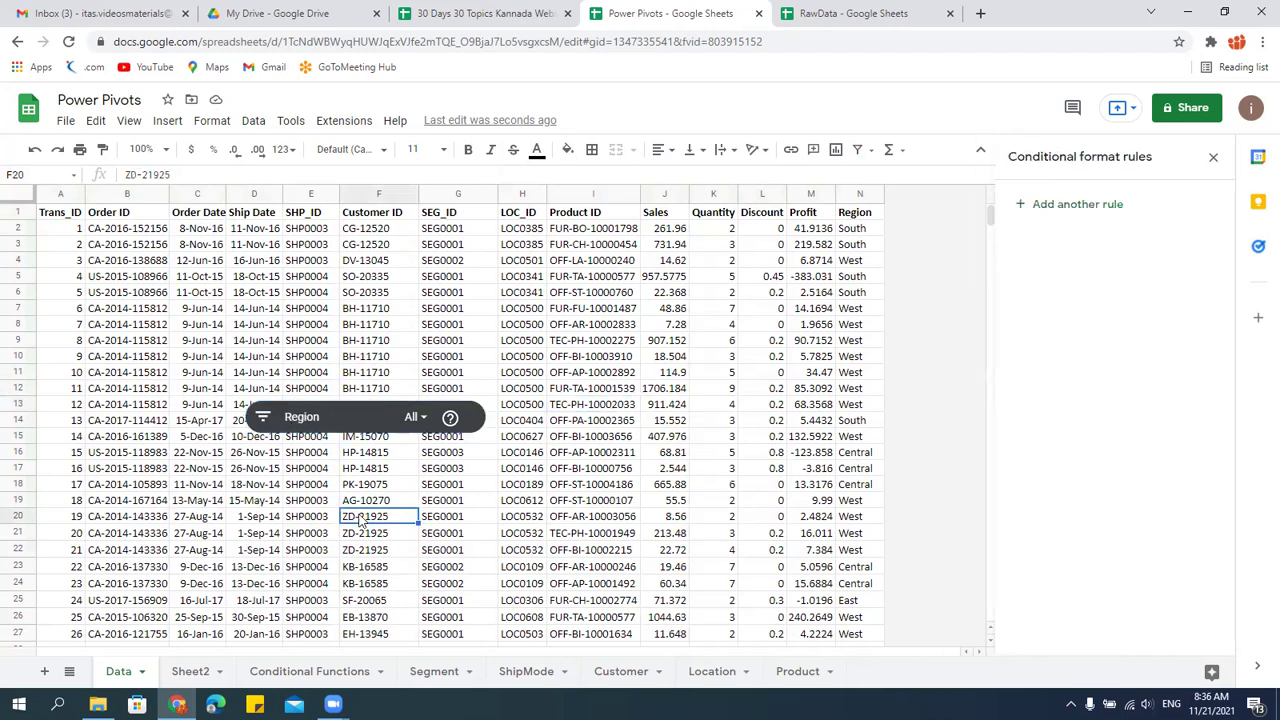
left_click(263, 418)
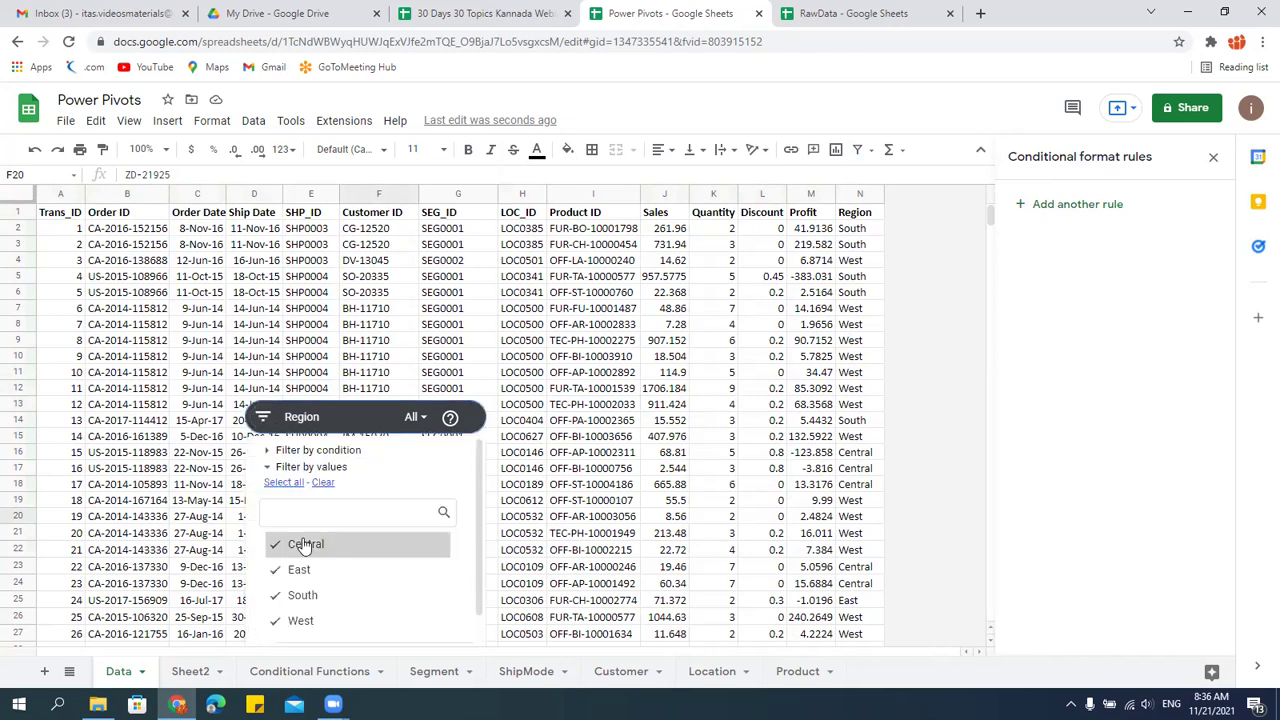
left_click(589, 490)
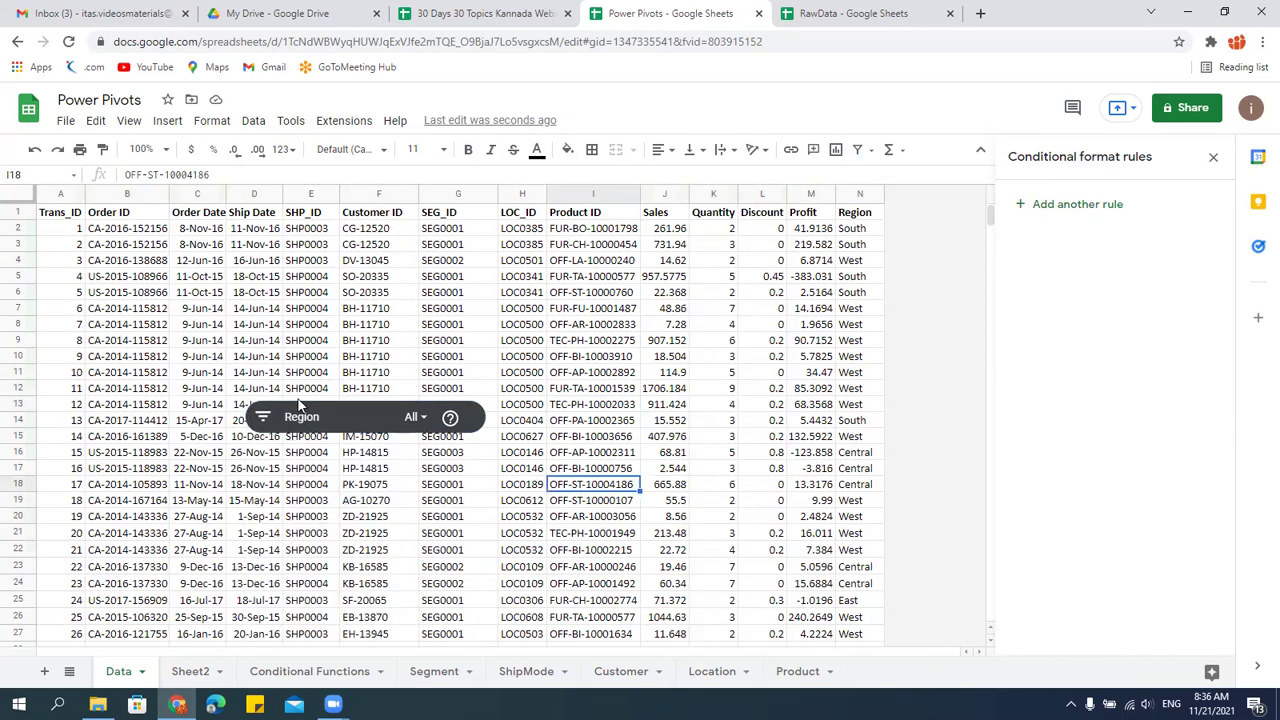
Move the Region slicer up over rows 8–9 and bring up the row 1 options.
left_click(352, 415)
left_click_drag(329, 399, 373, 340)
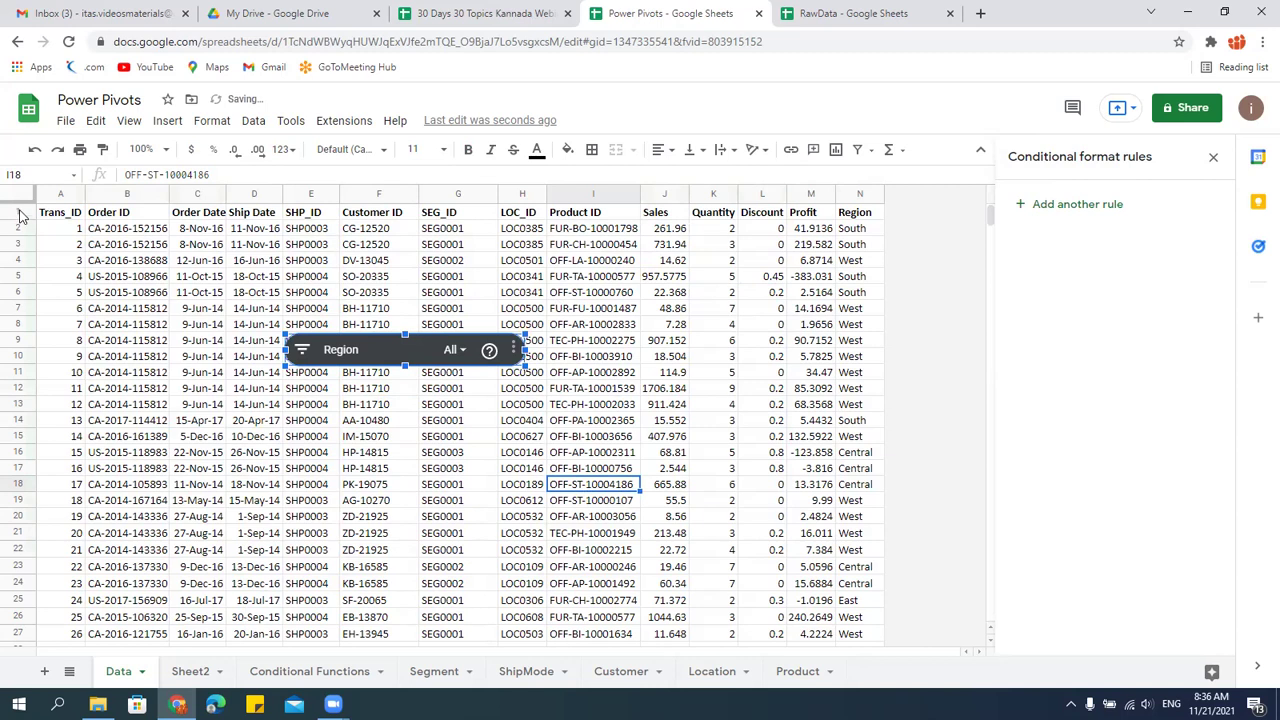
left_click(17, 212)
right_click(17, 211)
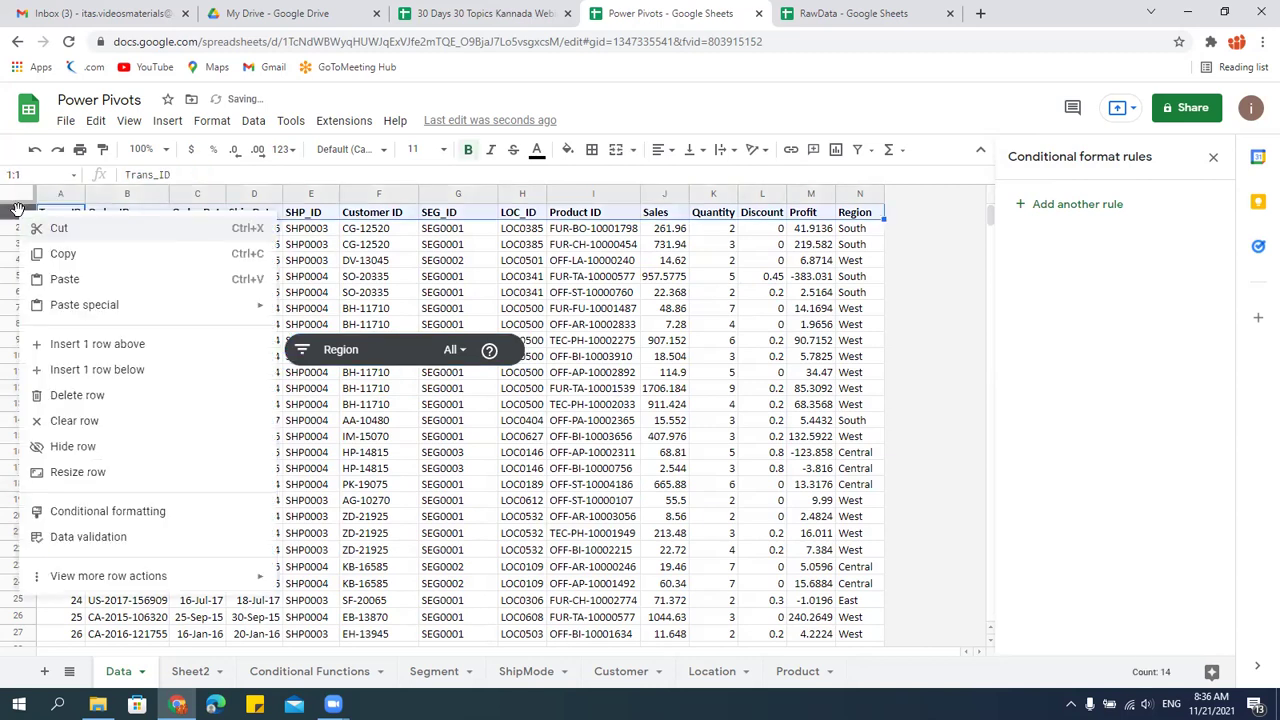
Insert a tall blank row above the headers and place the Region slicer in it.
left_click(157, 343)
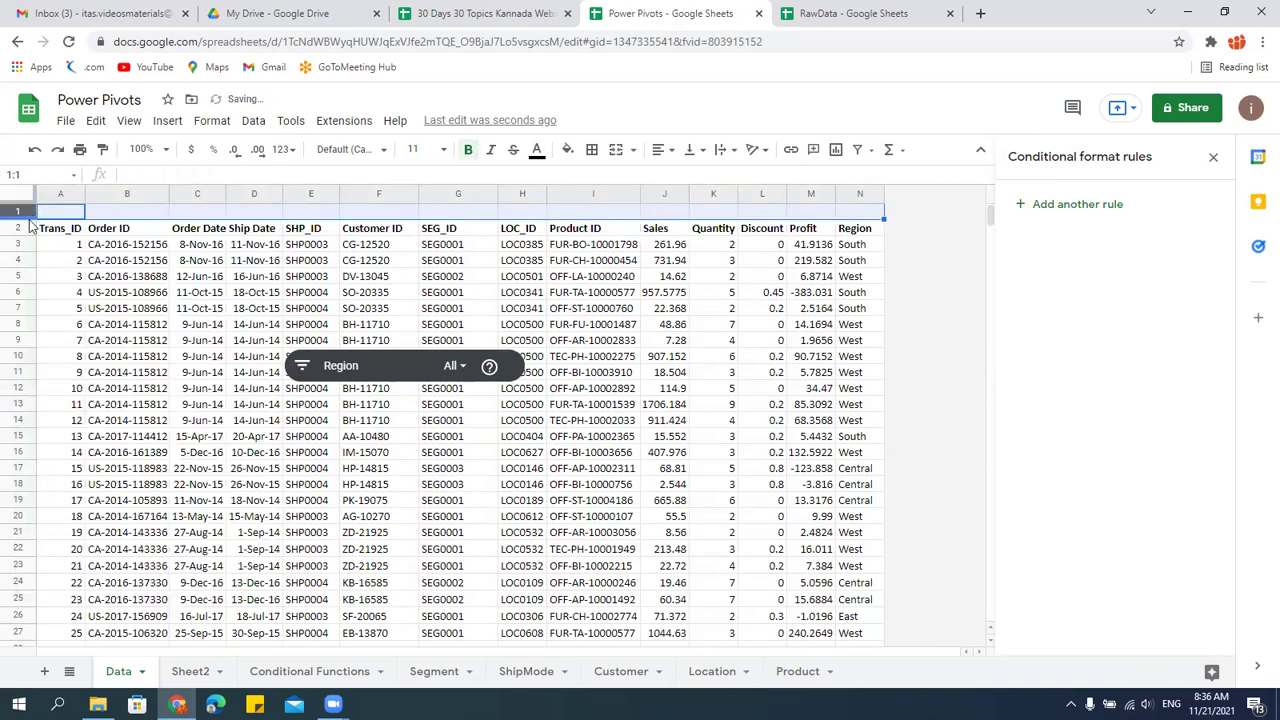
left_click_drag(31, 218, 31, 255)
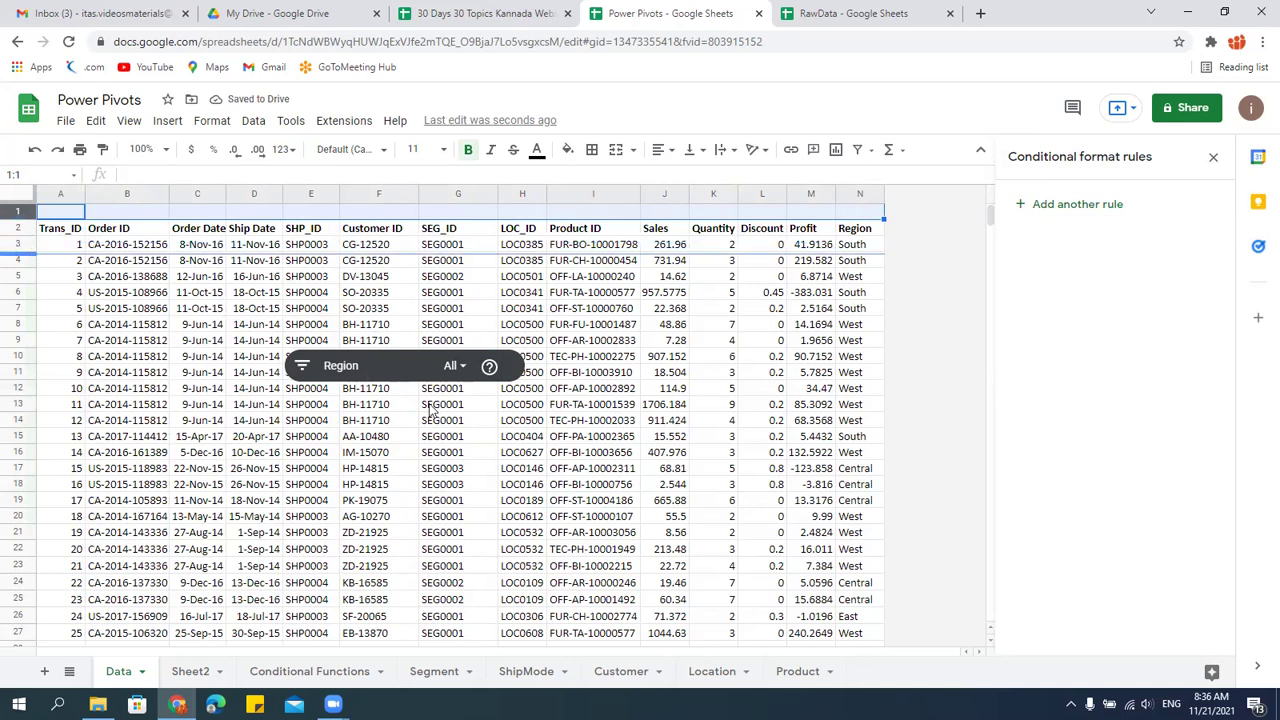
left_click(458, 472)
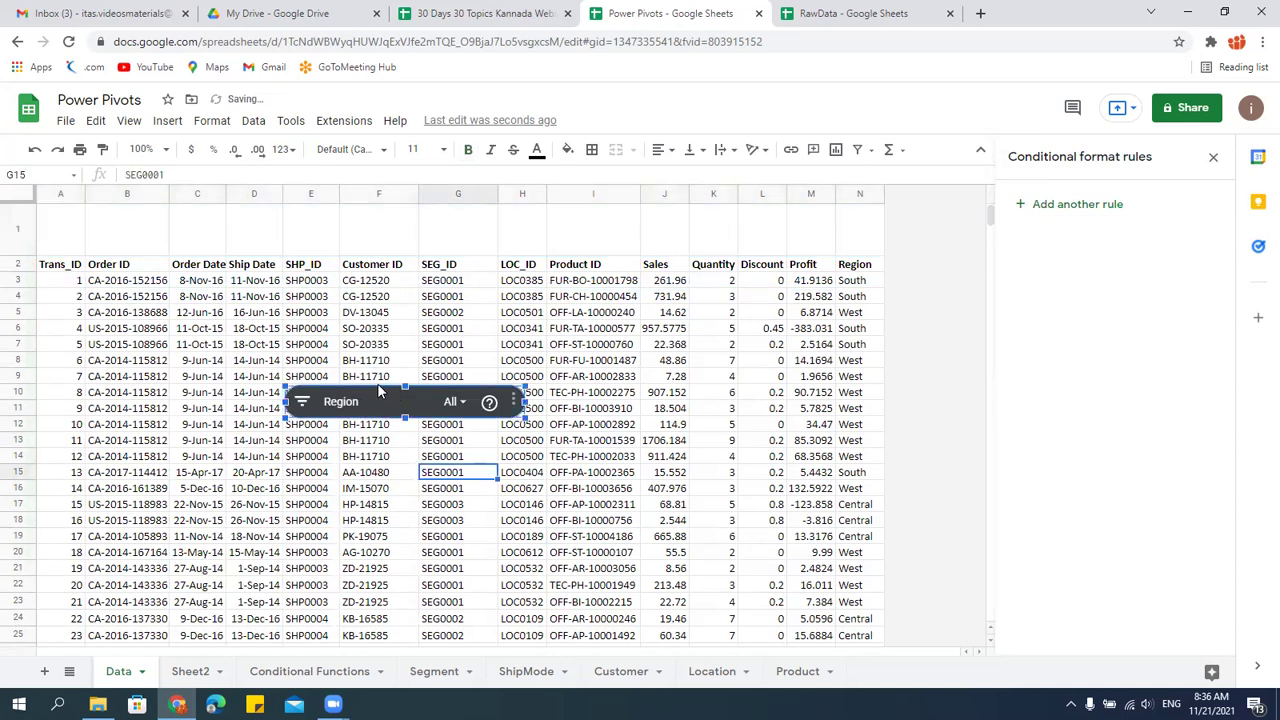
left_click_drag(377, 383, 624, 224)
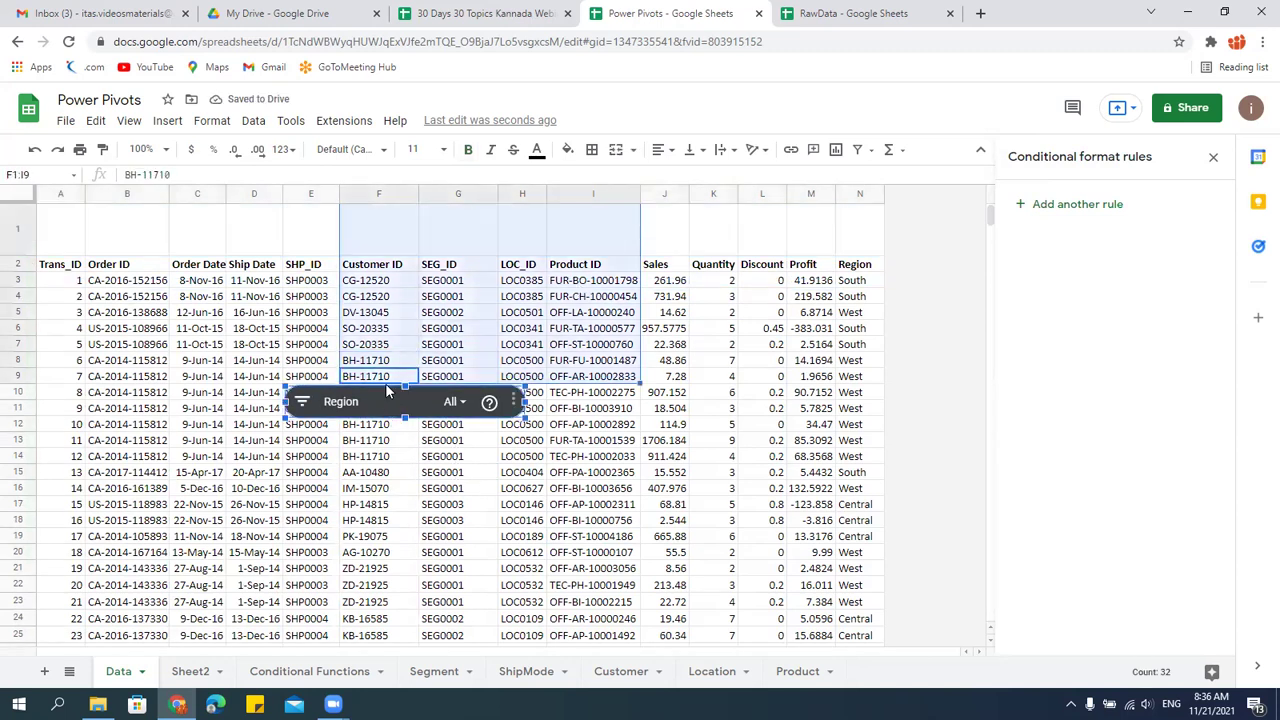
left_click_drag(390, 405, 546, 318)
left_click_drag(575, 264, 640, 228)
left_click(762, 424)
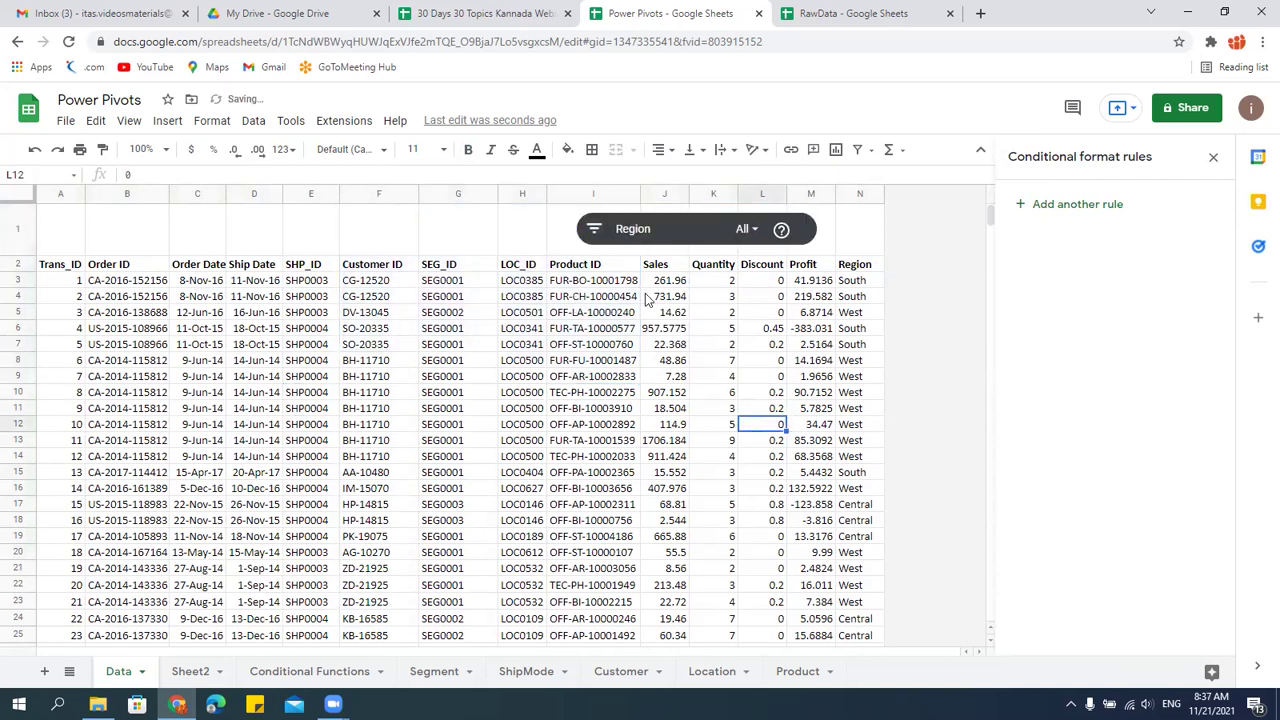
Filter the Region slicer to East only by unchecking Central, South and West.
left_click(596, 231)
left_click(608, 362)
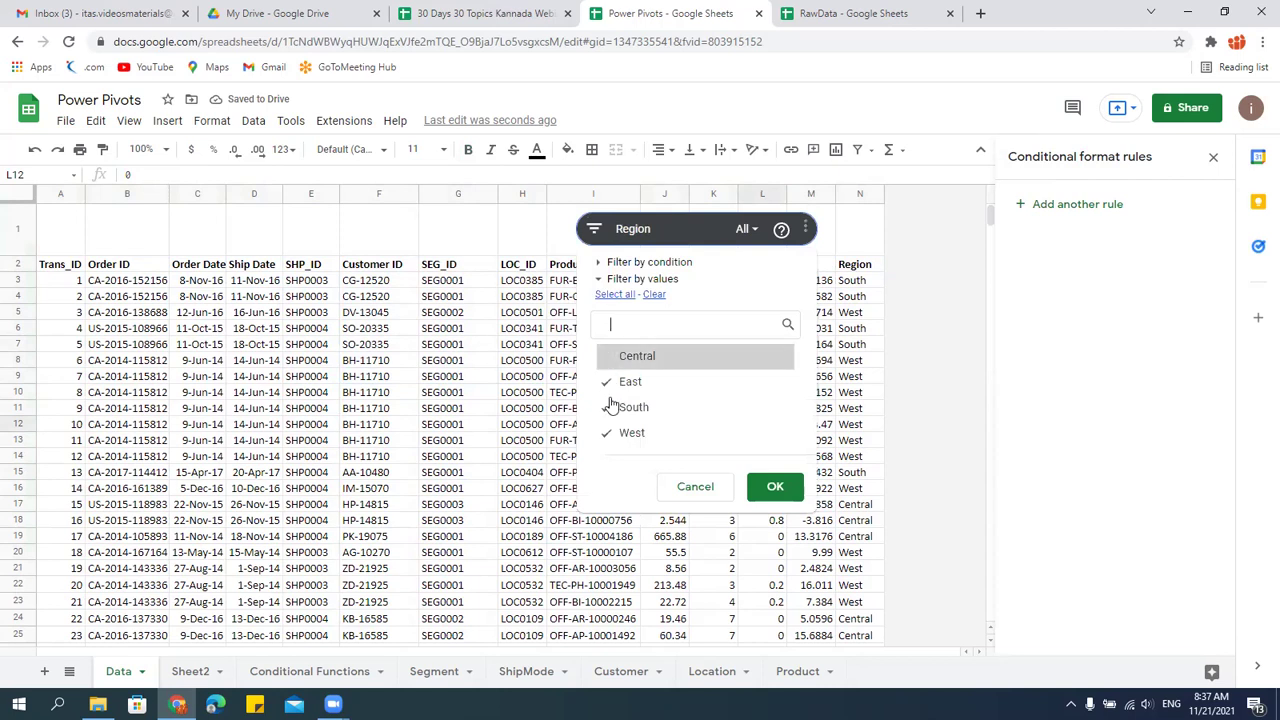
left_click(612, 408)
left_click(614, 433)
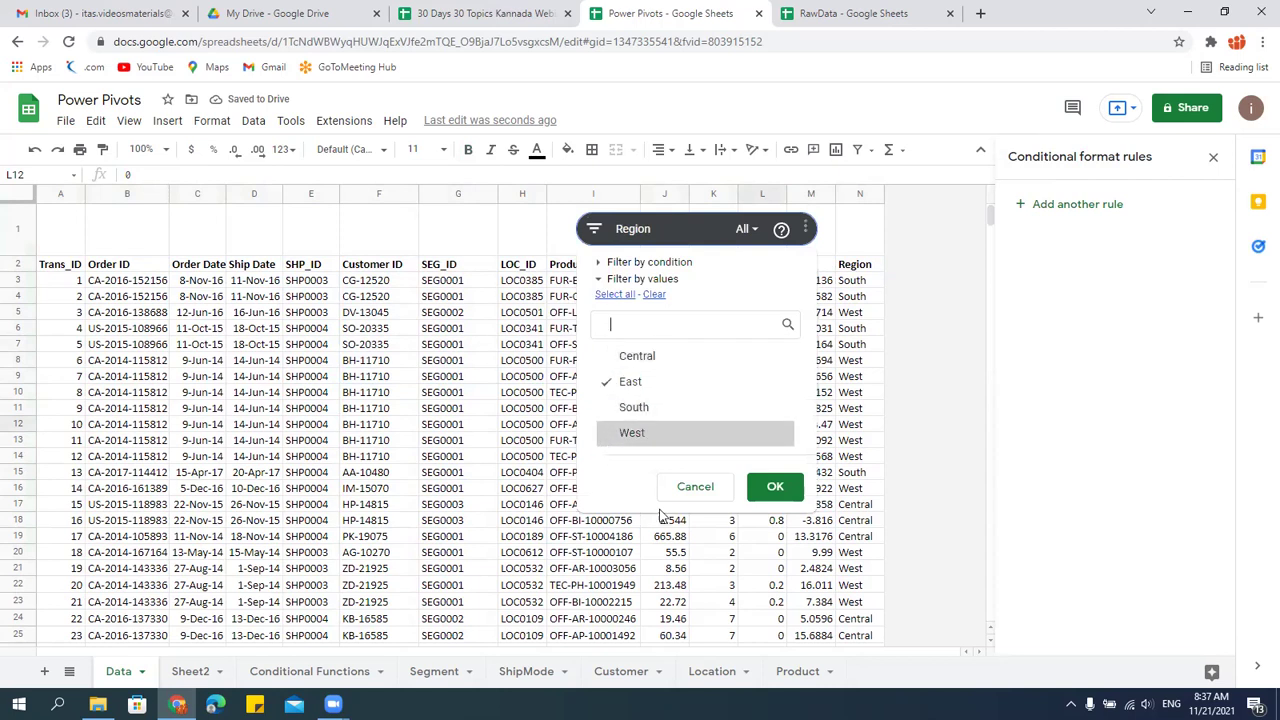
left_click(778, 486)
left_click(774, 452)
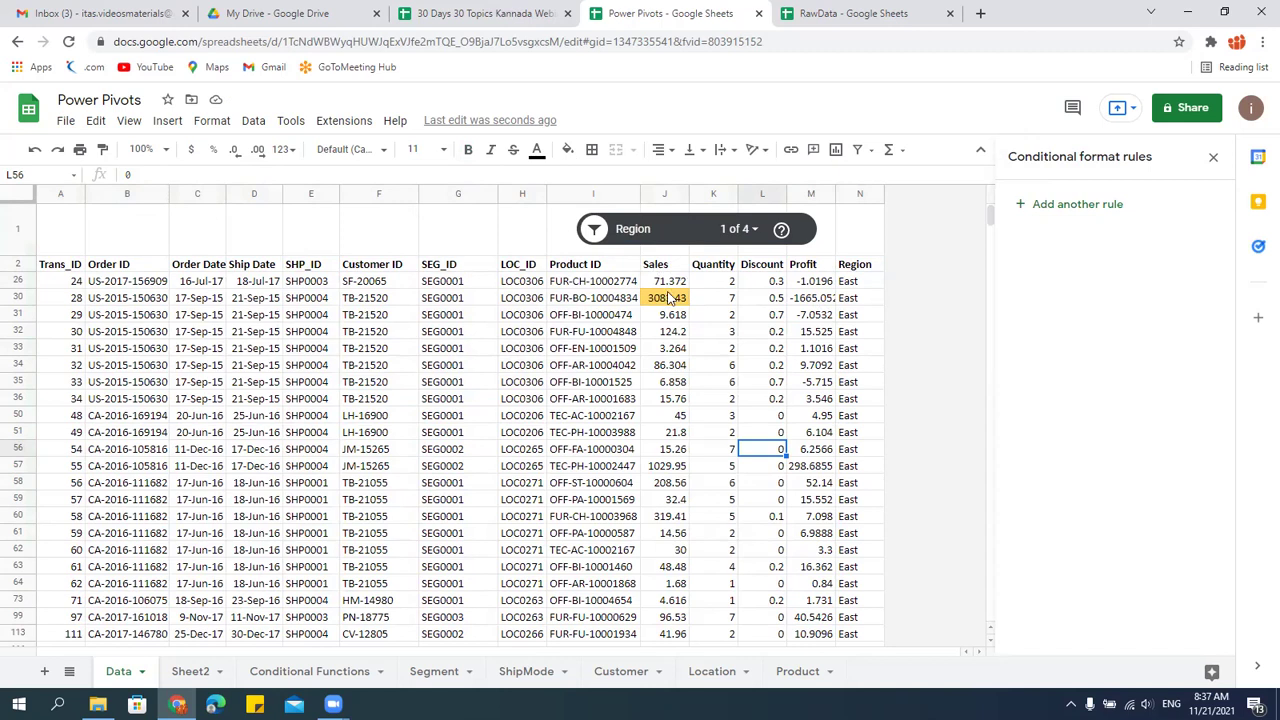
Browse the Region slicer's filter-by-condition list, closing it without changes.
left_click_drag(56, 268, 858, 272)
left_click(766, 331)
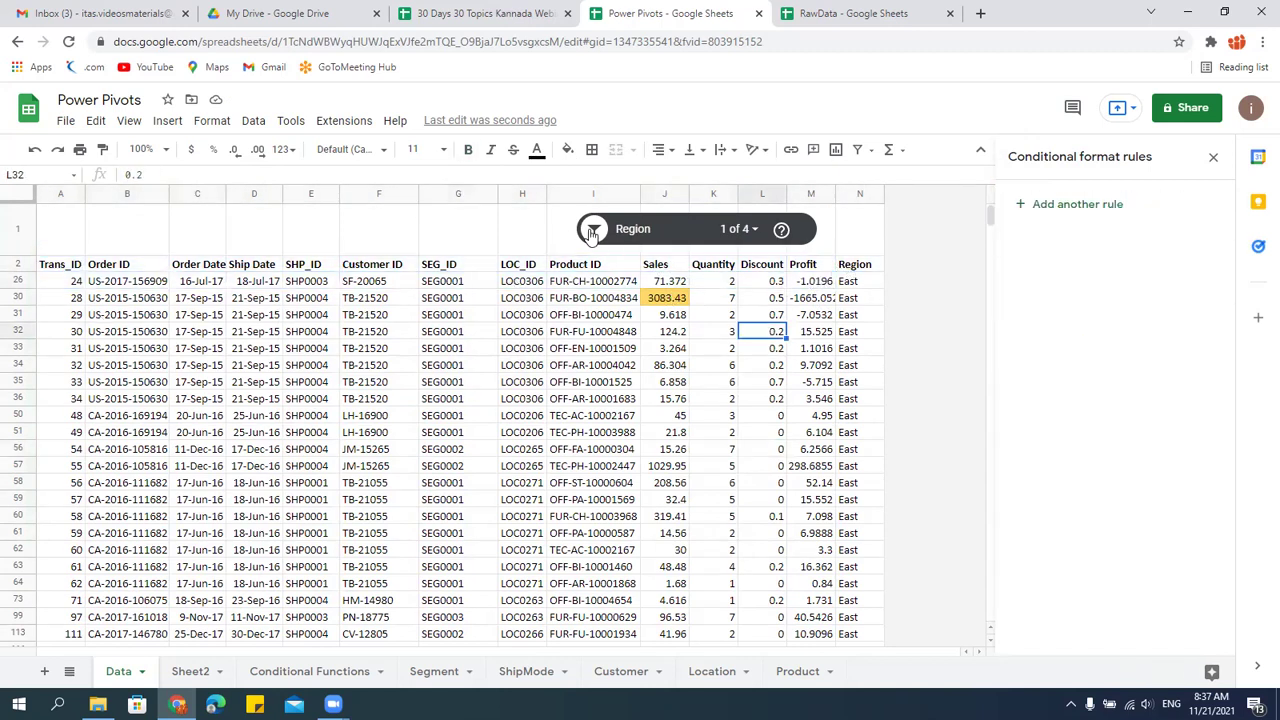
left_click(592, 231)
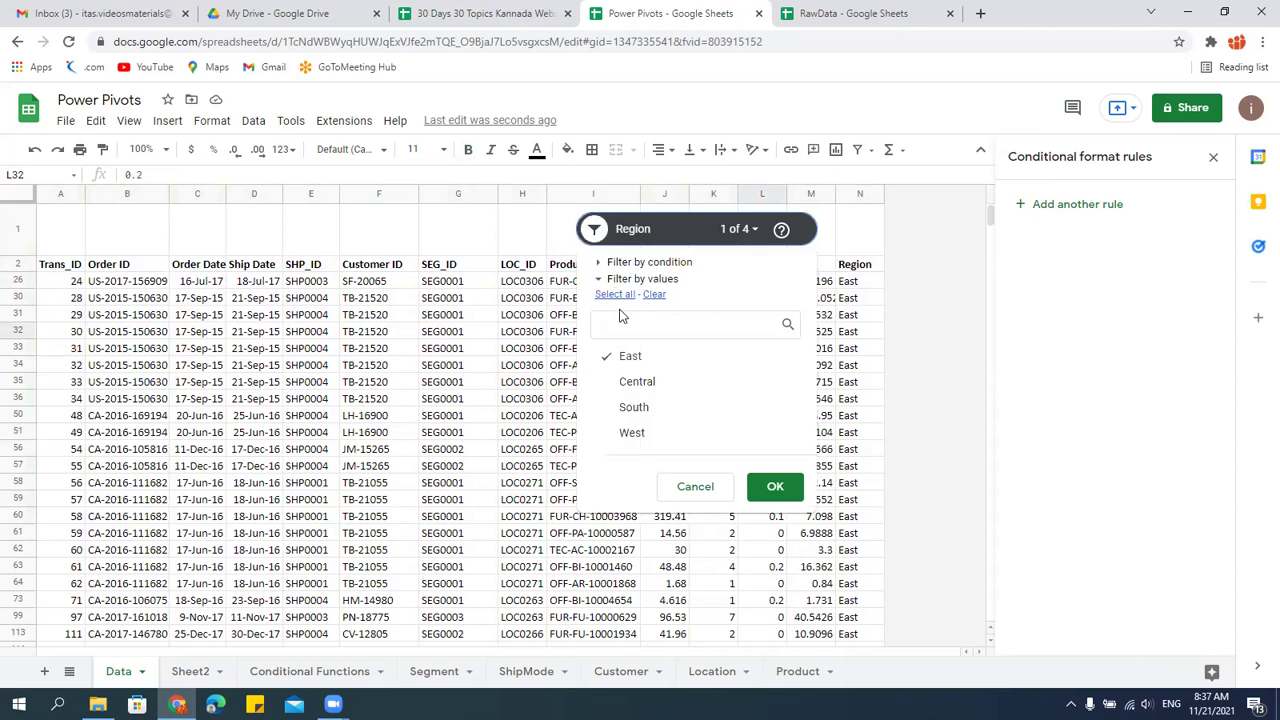
left_click(601, 263)
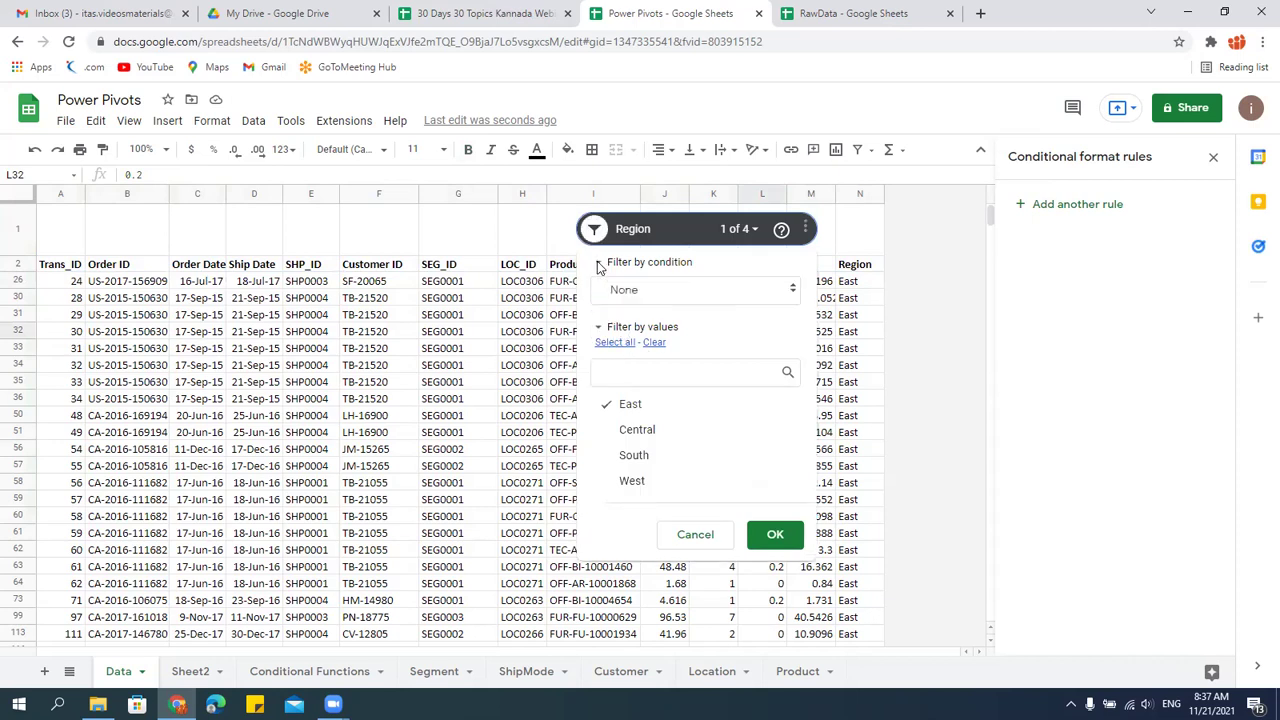
left_click(664, 297)
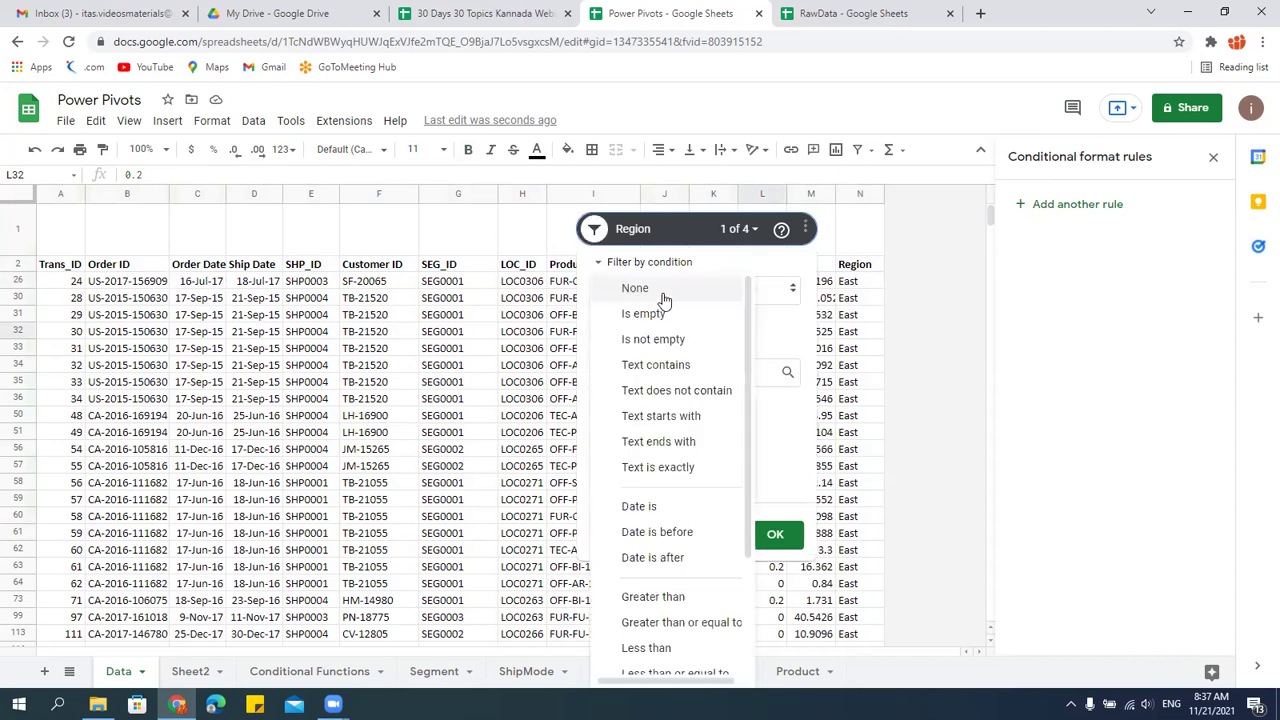
left_click(812, 331)
left_click(540, 268)
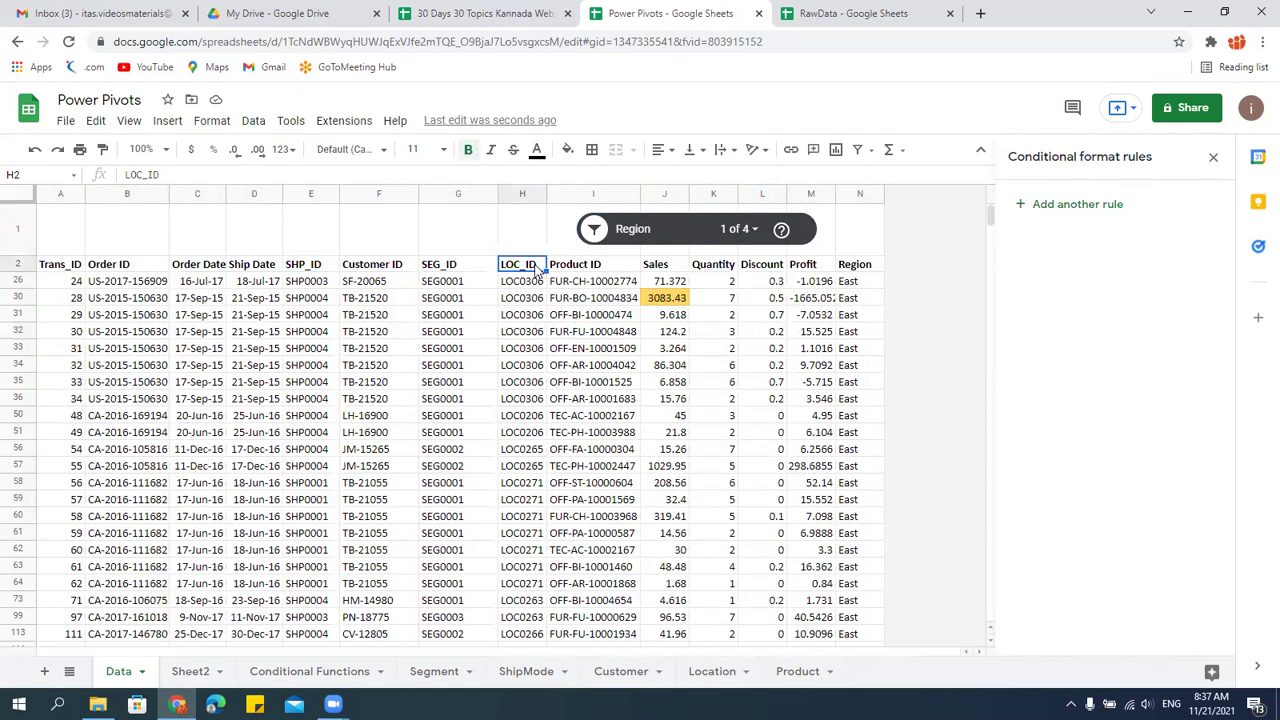
Switch the Region slicer to South only by checking South and unchecking East.
left_click(594, 229)
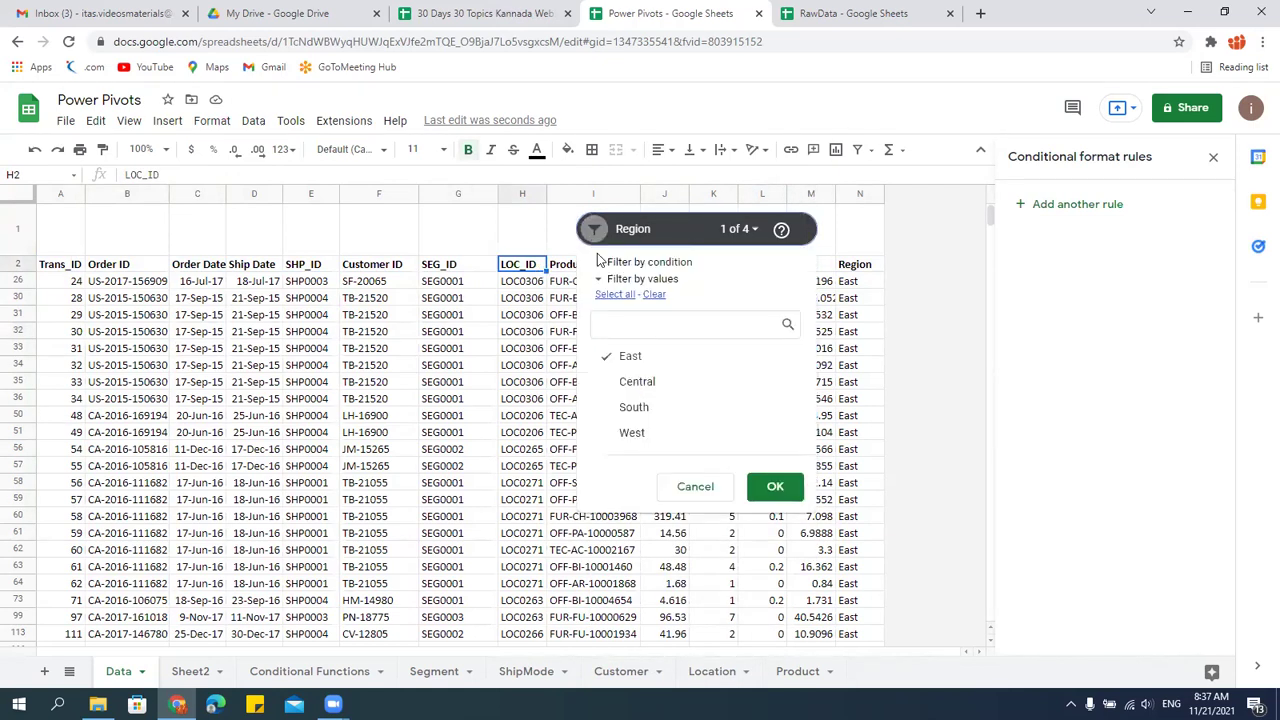
left_click(630, 407)
left_click(625, 356)
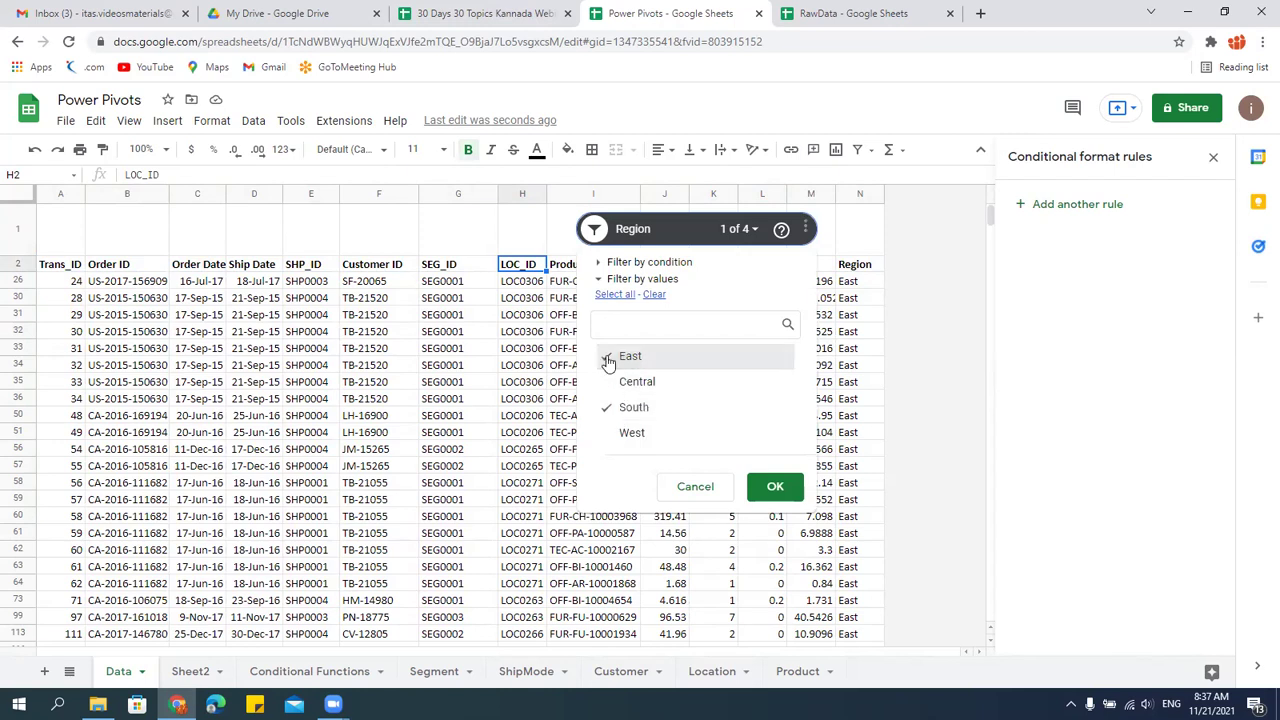
left_click(757, 499)
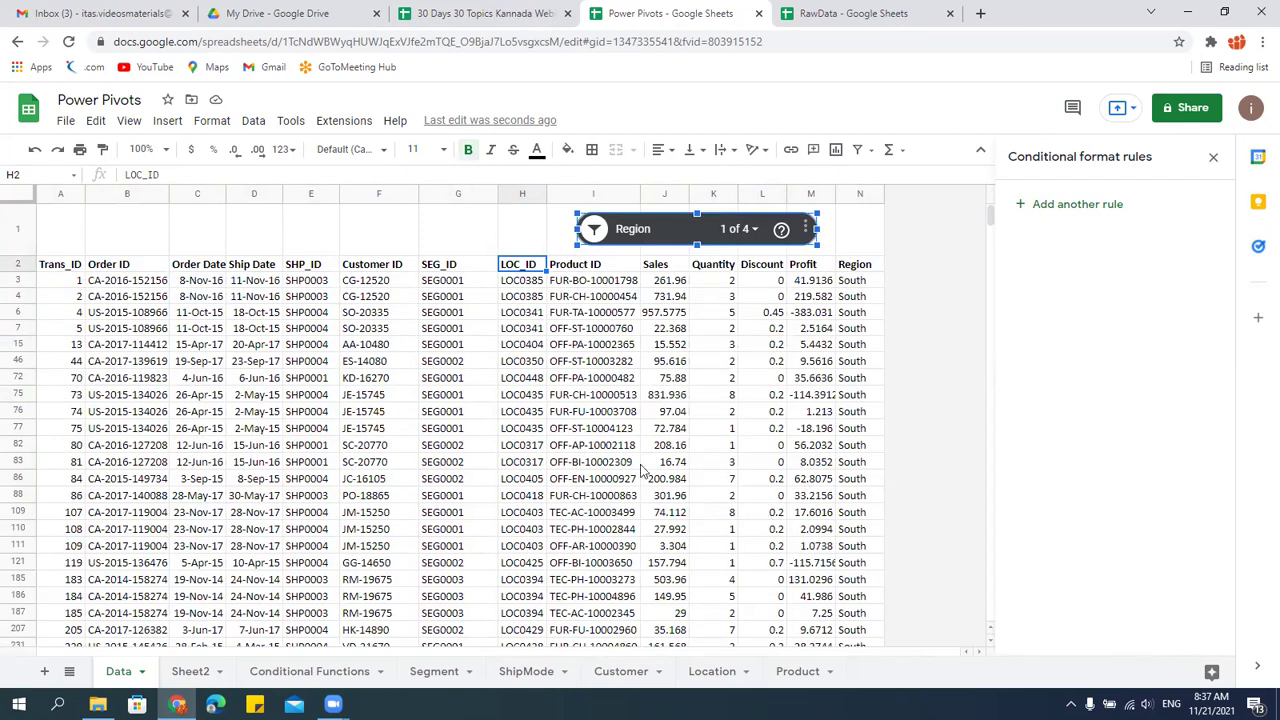
left_click(638, 463)
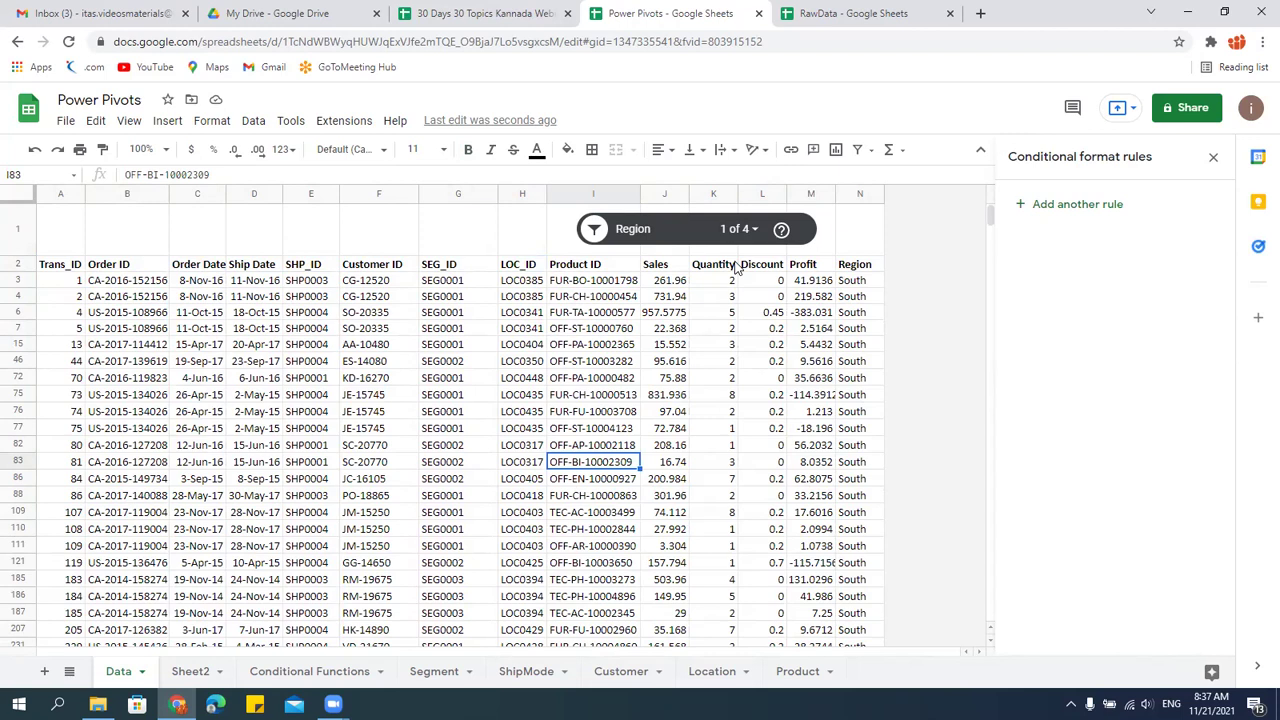
left_click(413, 348)
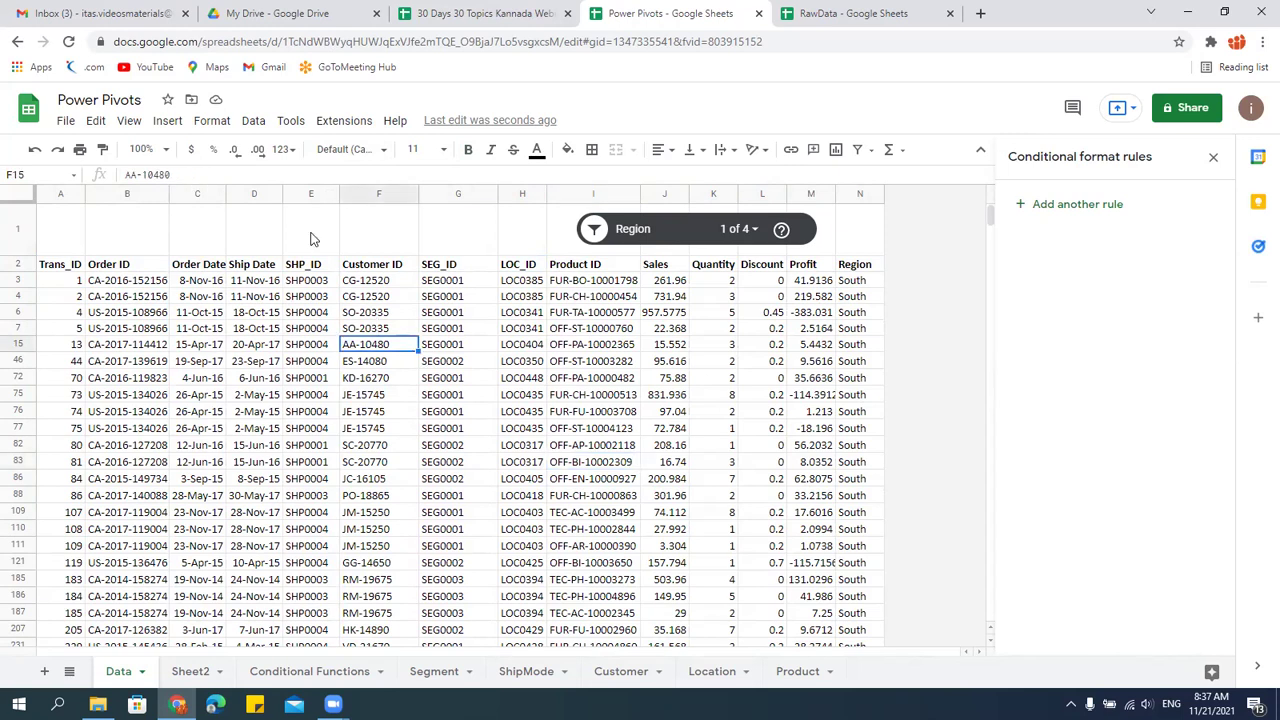
left_click(257, 126)
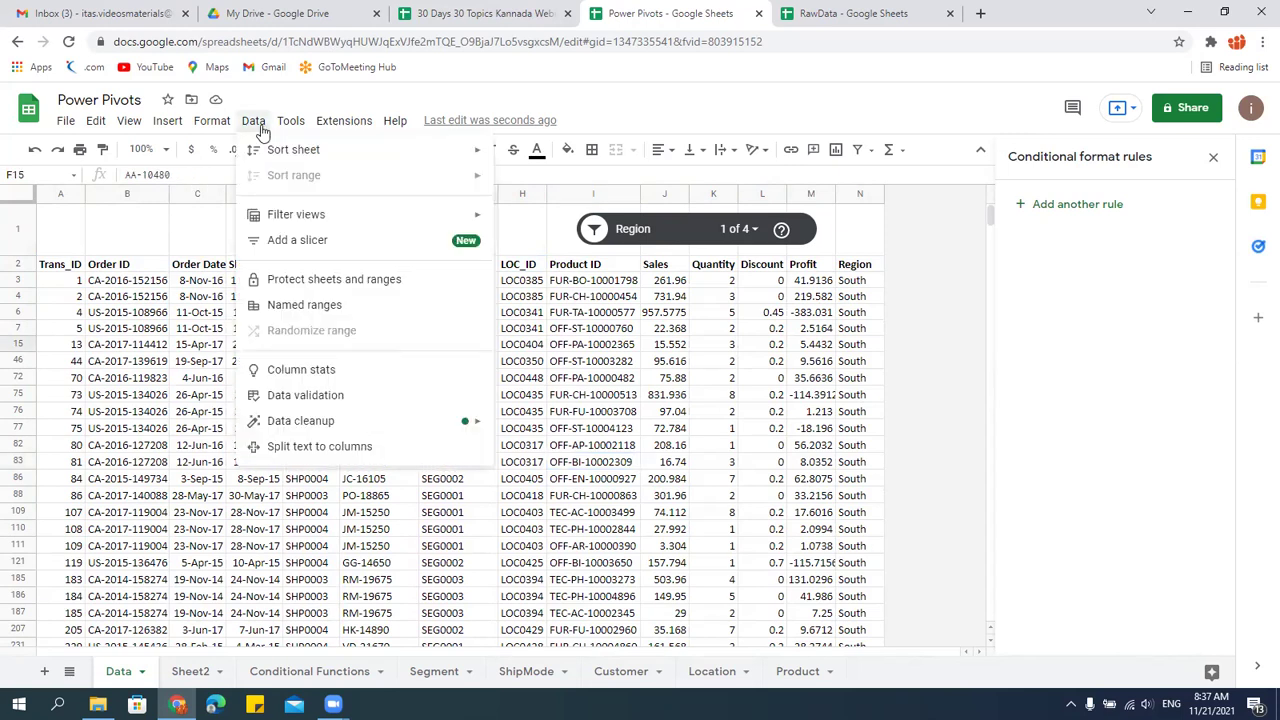
Delete the Region slicer, undo that, and delete the empty row 1 from the Data sheet.
left_click(679, 231)
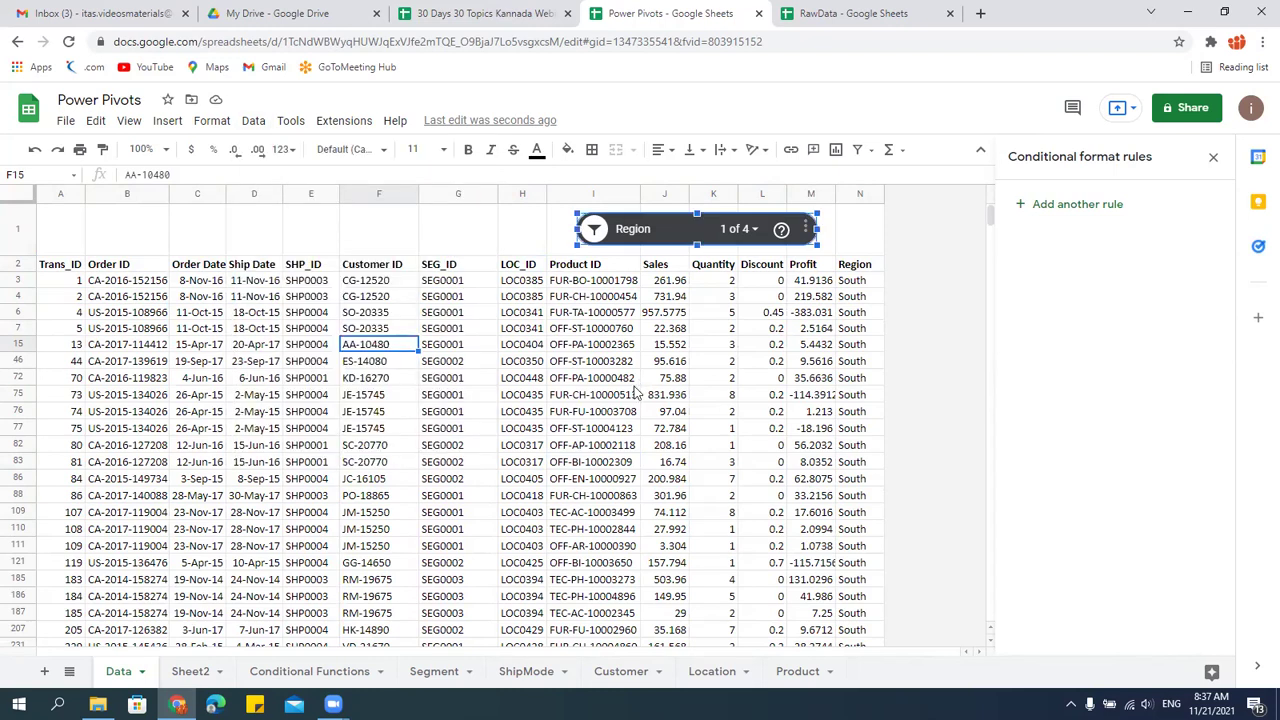
key("Delete")
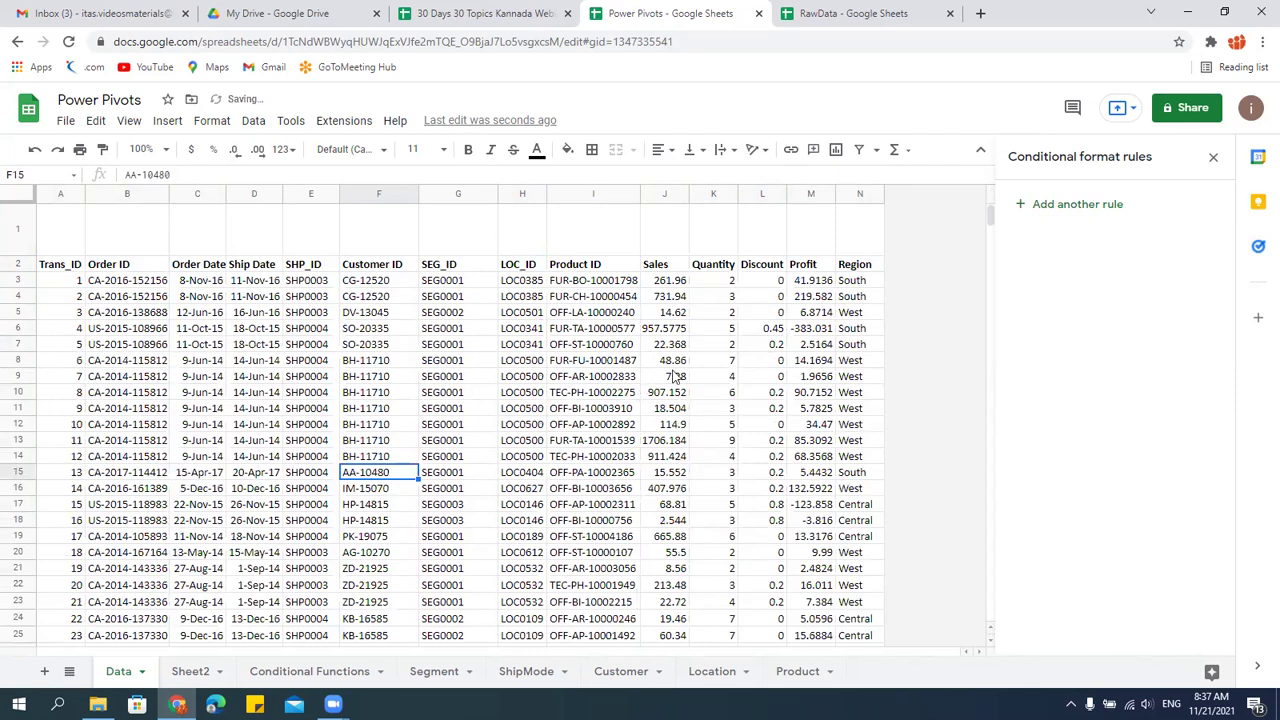
left_click(467, 462)
key("ctrl+z")
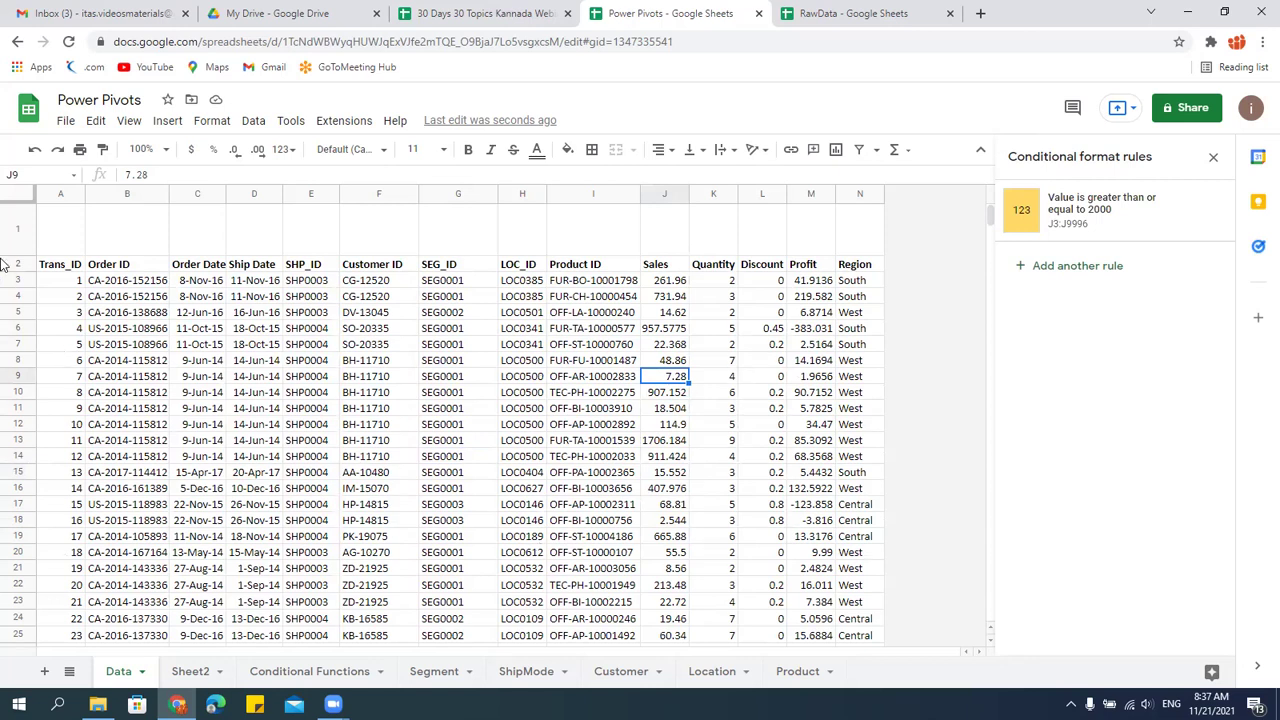
left_click(20, 230)
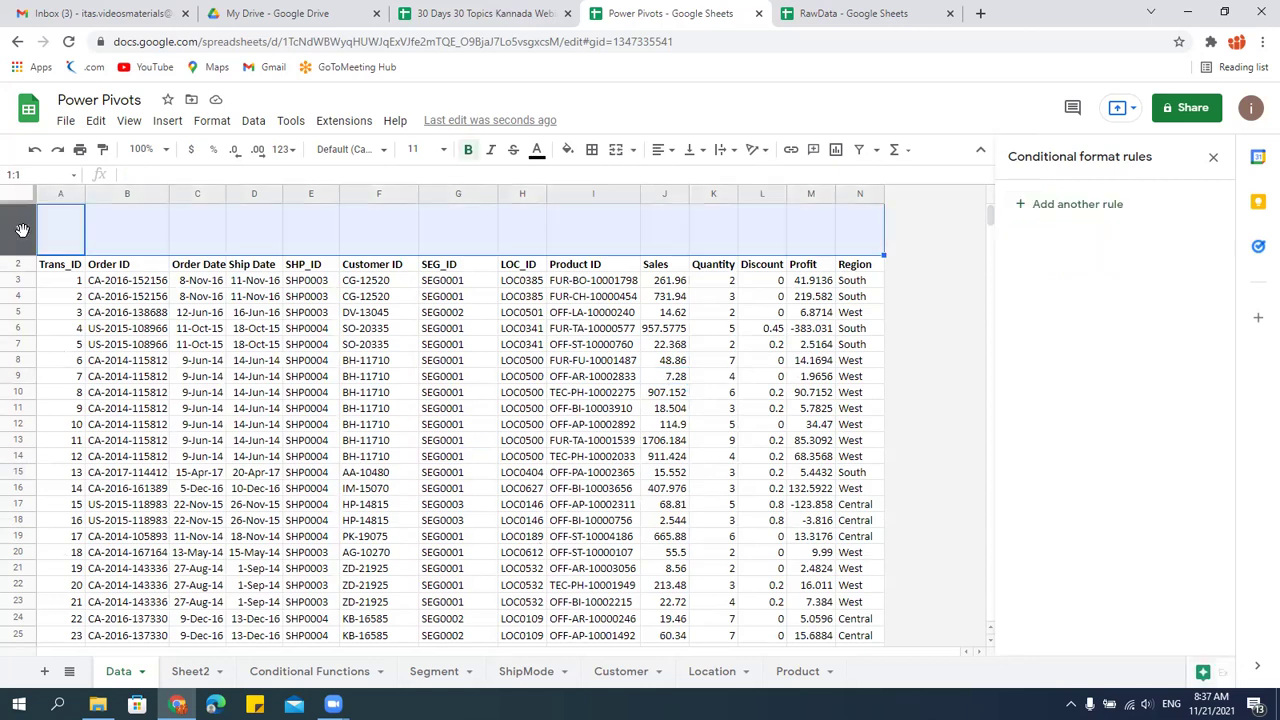
right_click(21, 232)
left_click(84, 417)
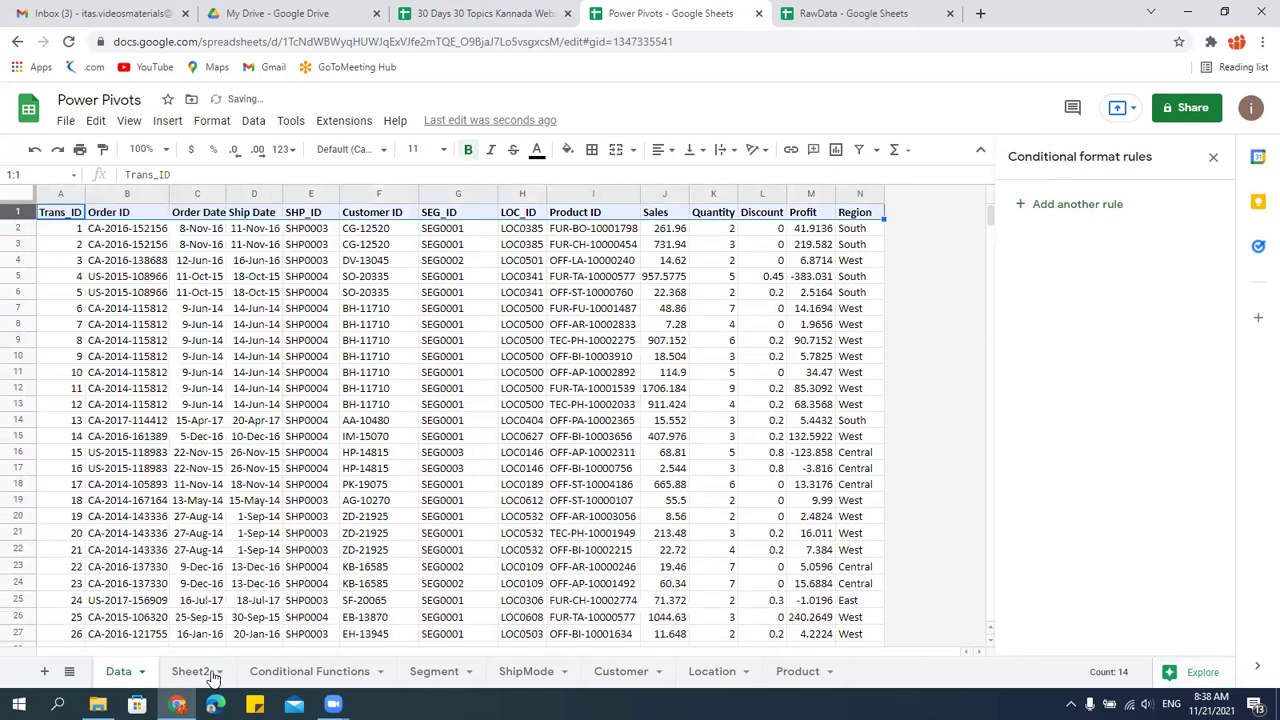
Switch to the 30 Days 30 Topics Kannada Webinar spreadsheet, cancelling the file import.
left_click(472, 14)
left_click(793, 494)
left_click(545, 414)
Select cell J10 in Orders and start a pivot table for Orders!A1:U9995 on a new sheet.
left_click(362, 299)
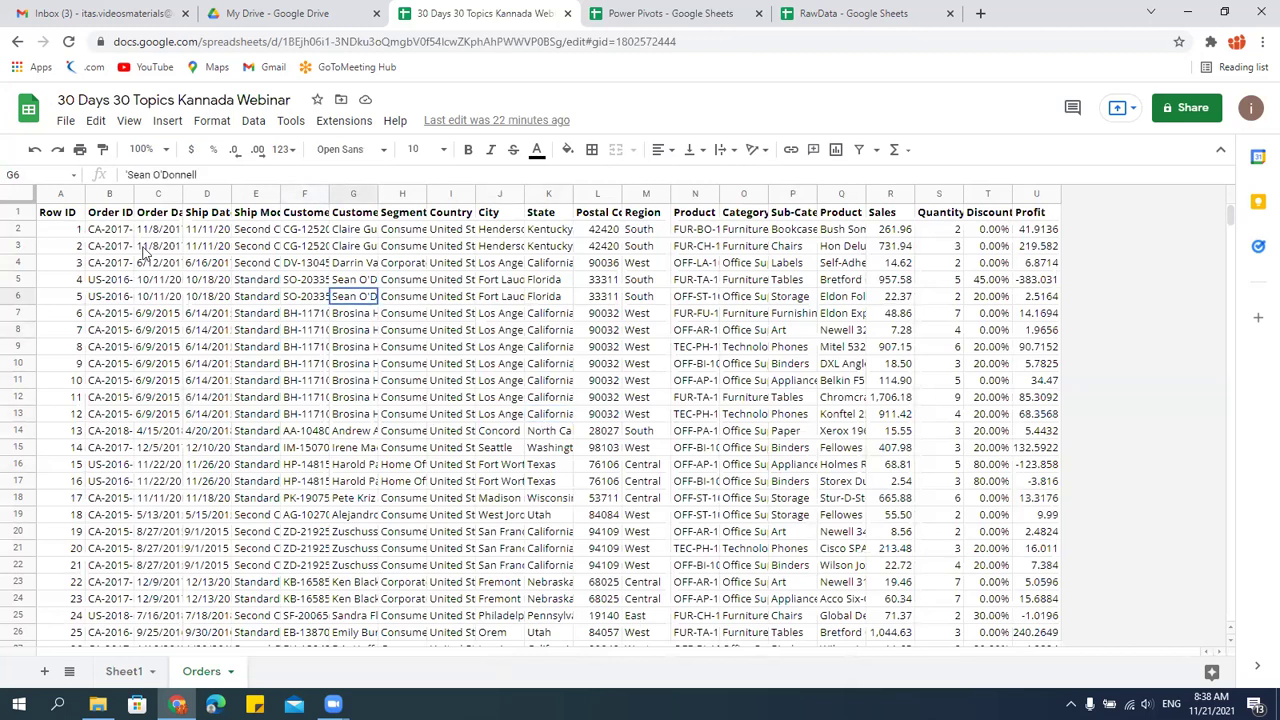
left_click(590, 415)
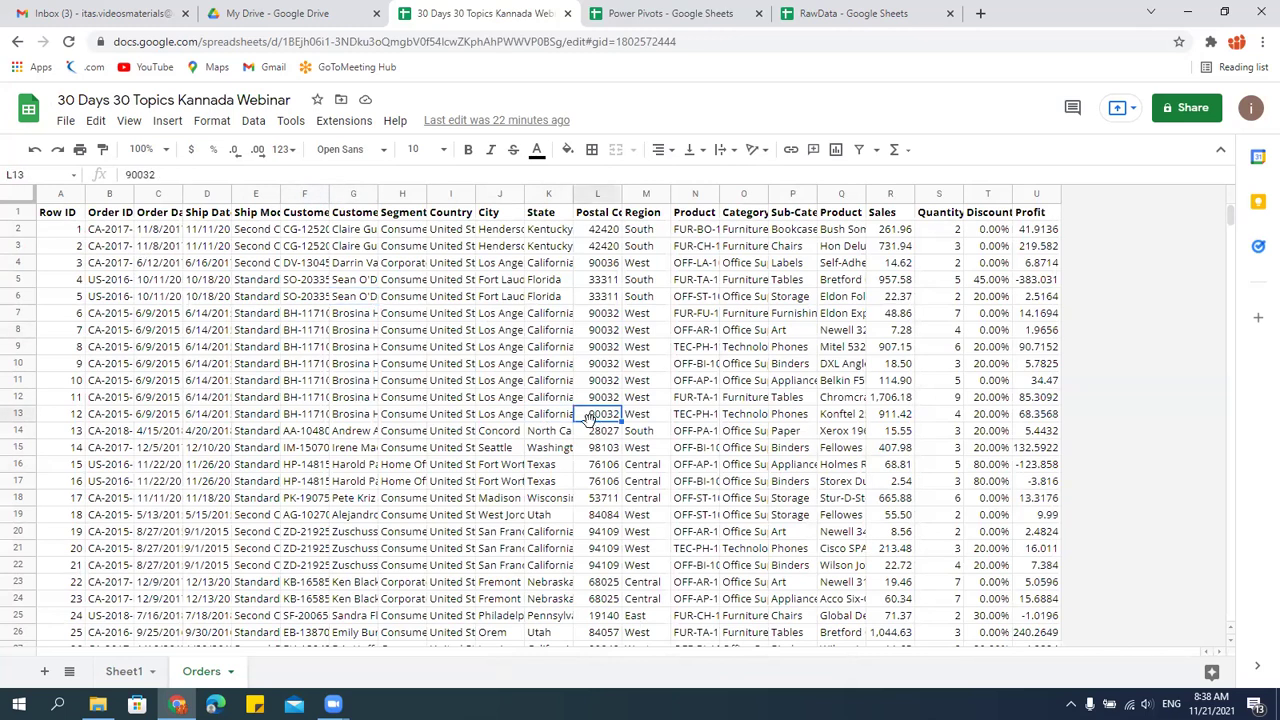
left_click(500, 368)
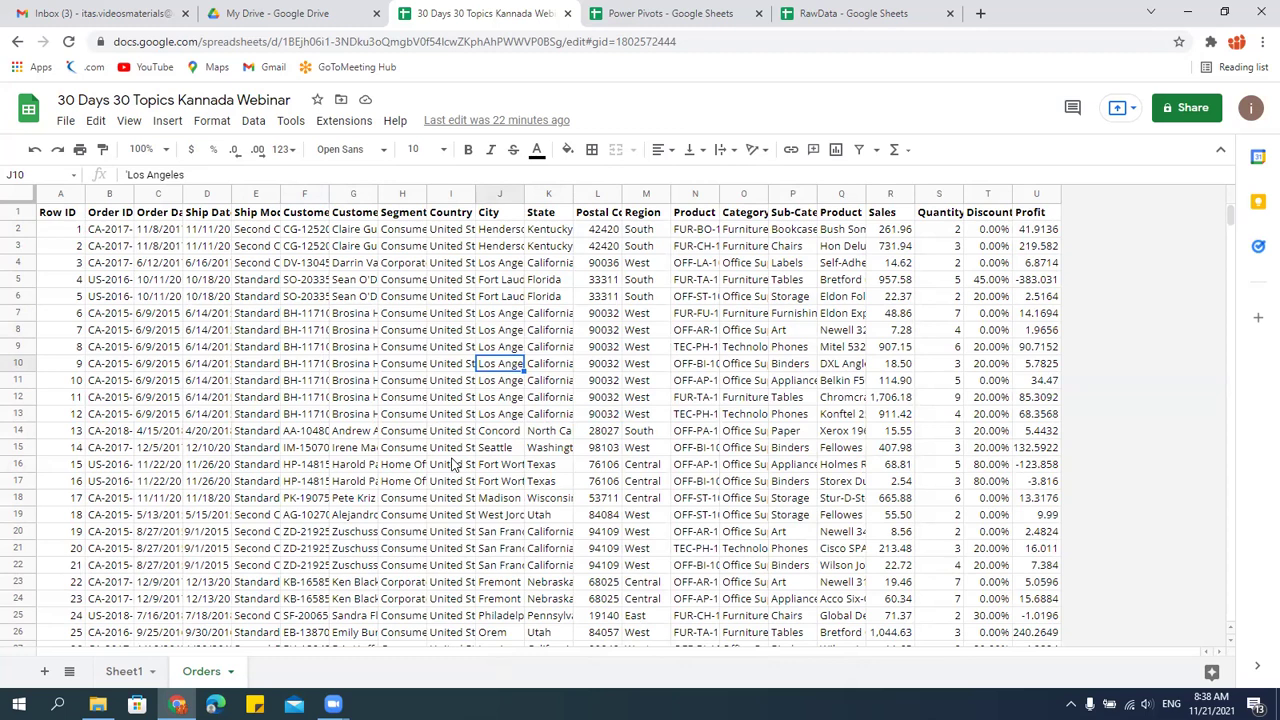
left_click(166, 122)
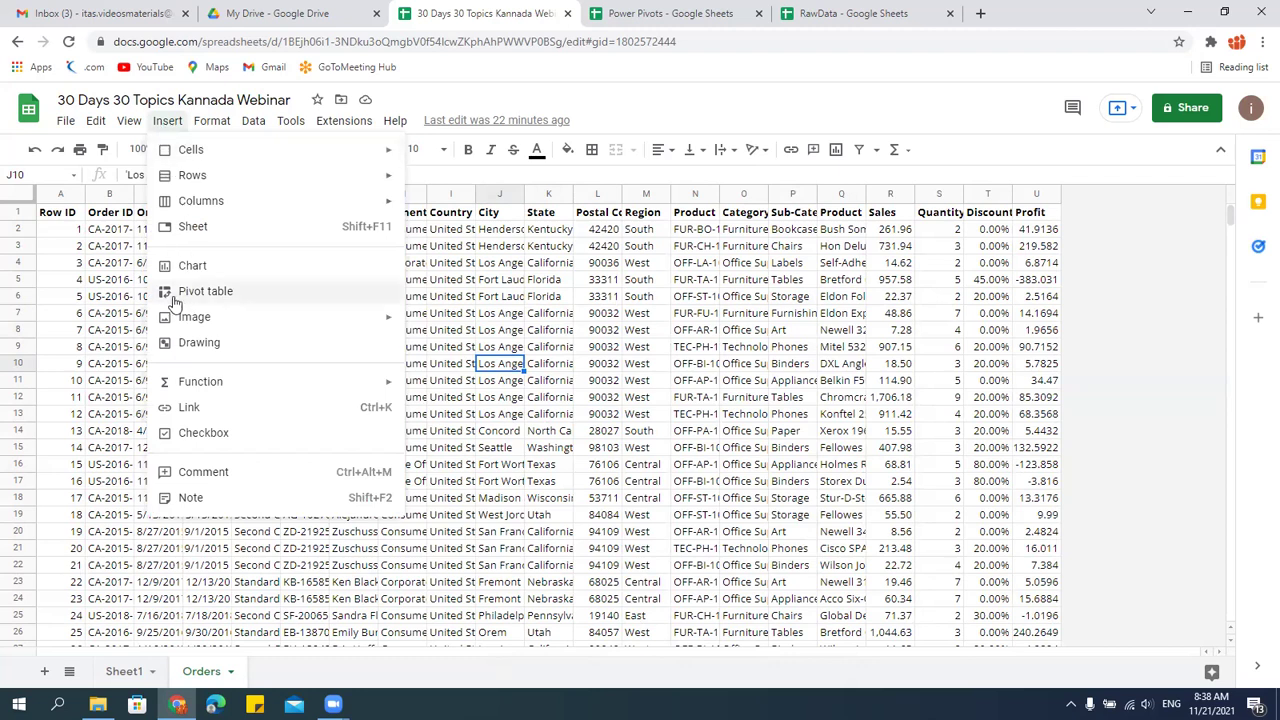
mouse_move(208, 395)
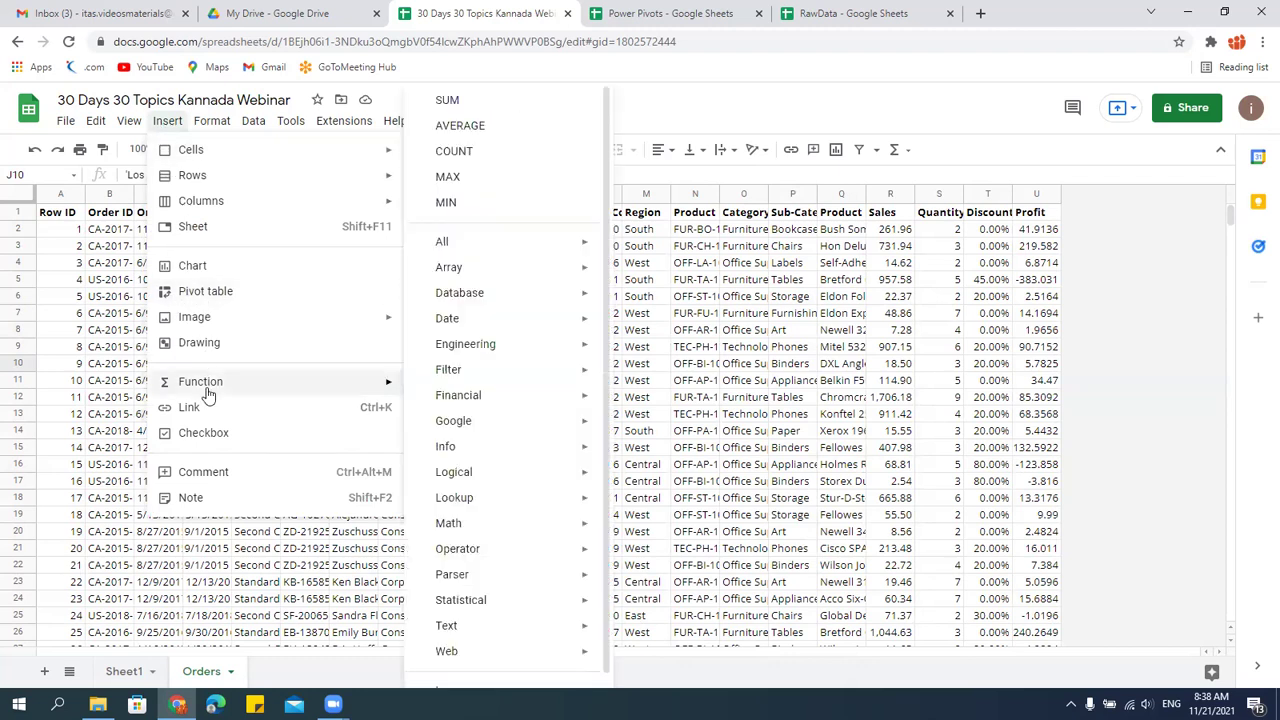
key("Escape")
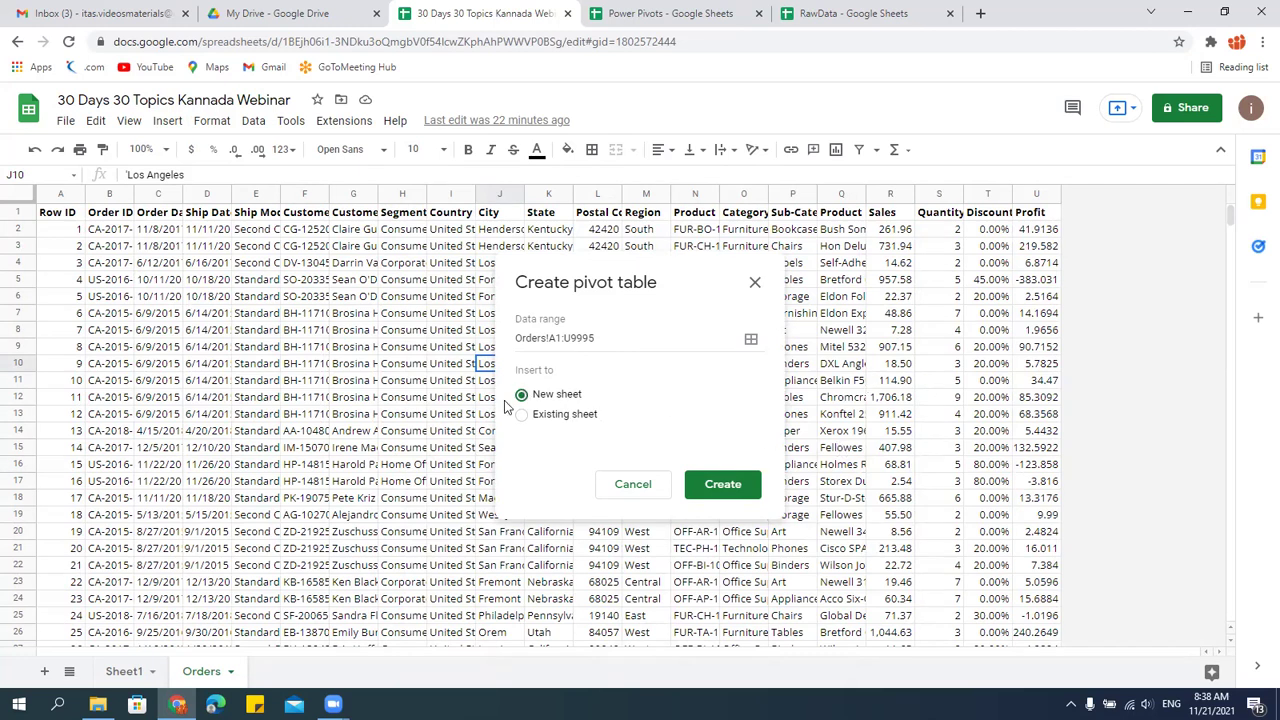
Create the pivot table on a new Pivot Table 1 sheet and drag Region into Rows.
left_click(728, 486)
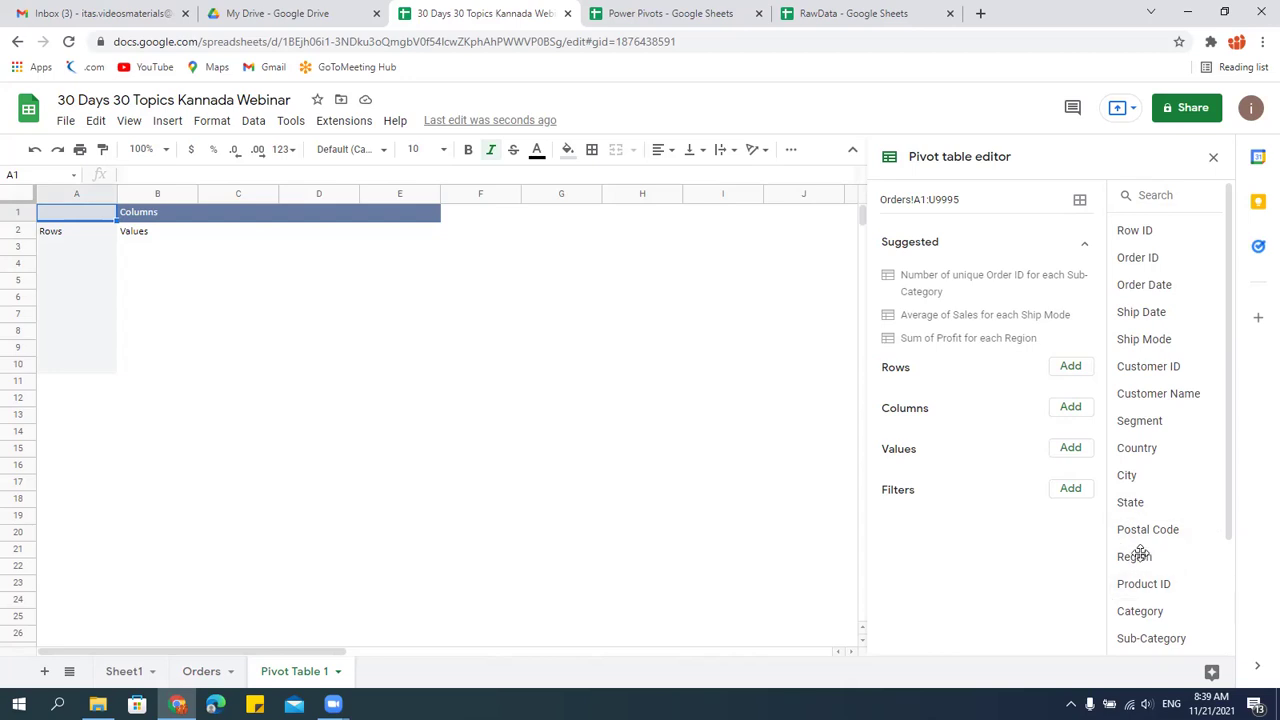
left_click_drag(1147, 558, 918, 378)
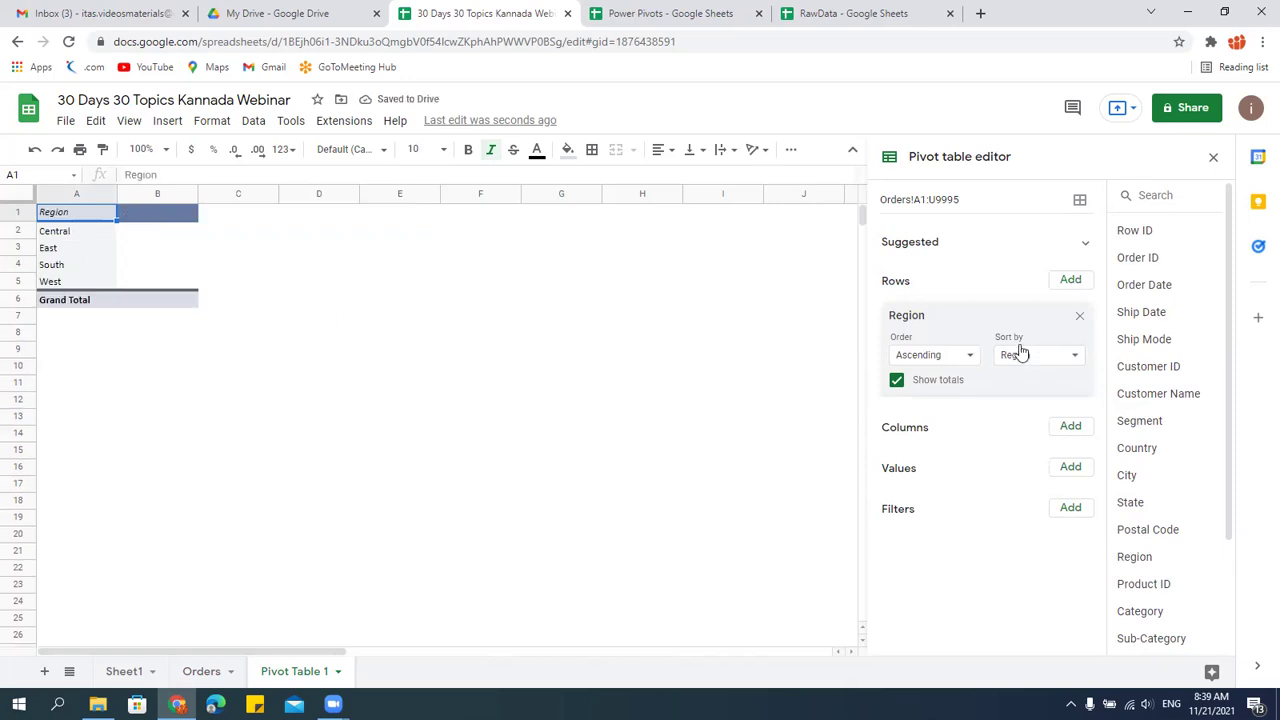
Rebuild the pivot with Region rows, SUM of Sales values, Segment columns and a Category filter.
left_click(1080, 319)
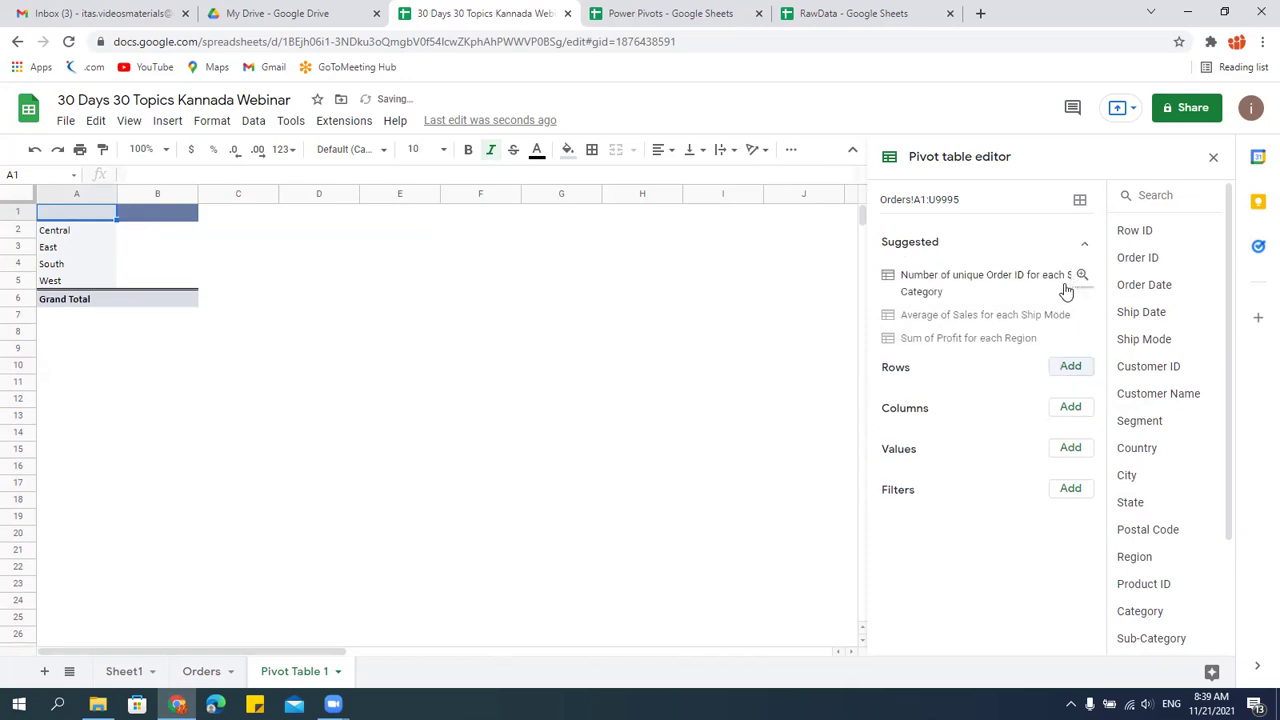
left_click(1068, 368)
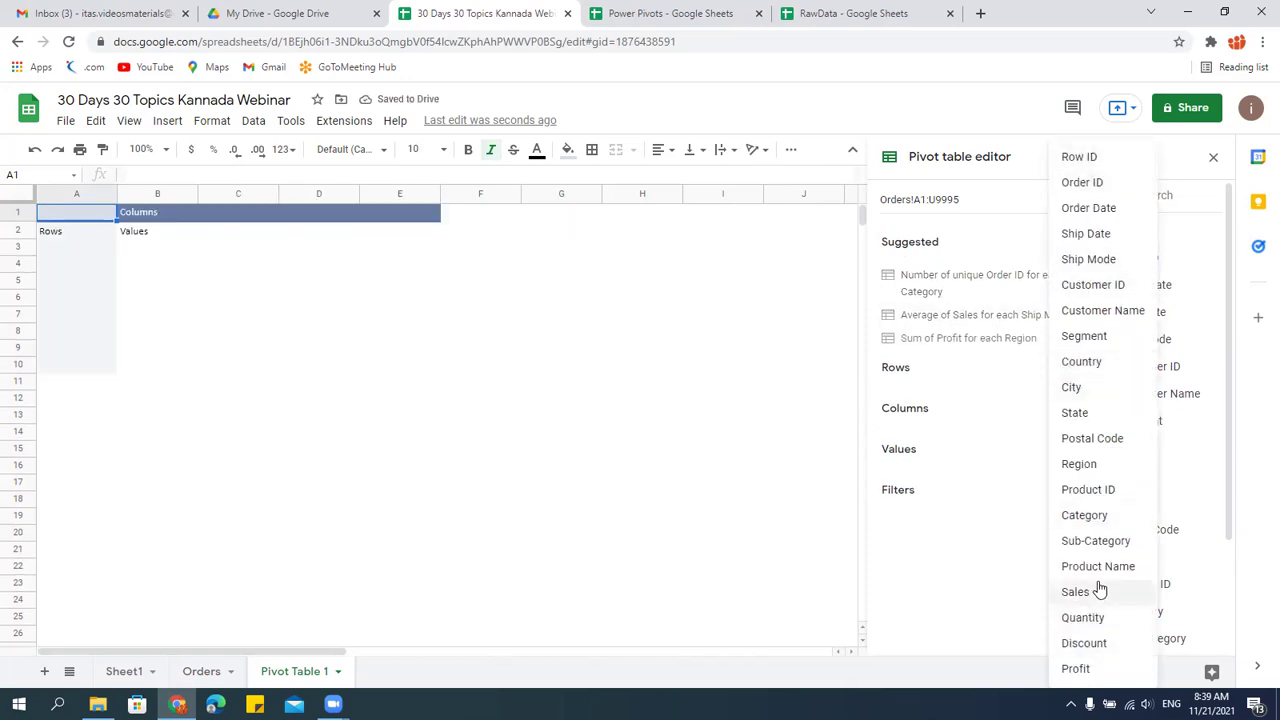
left_click(1090, 466)
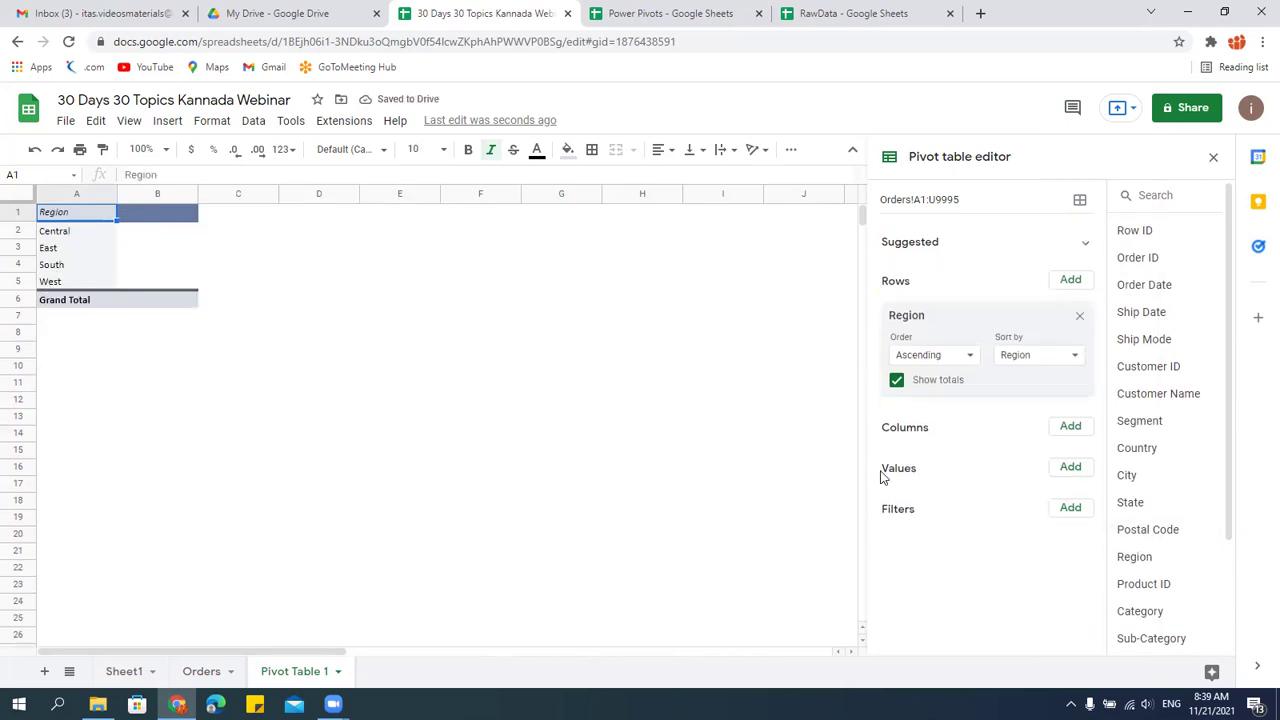
left_click(1070, 467)
scroll(1104, 592, "down", 1)
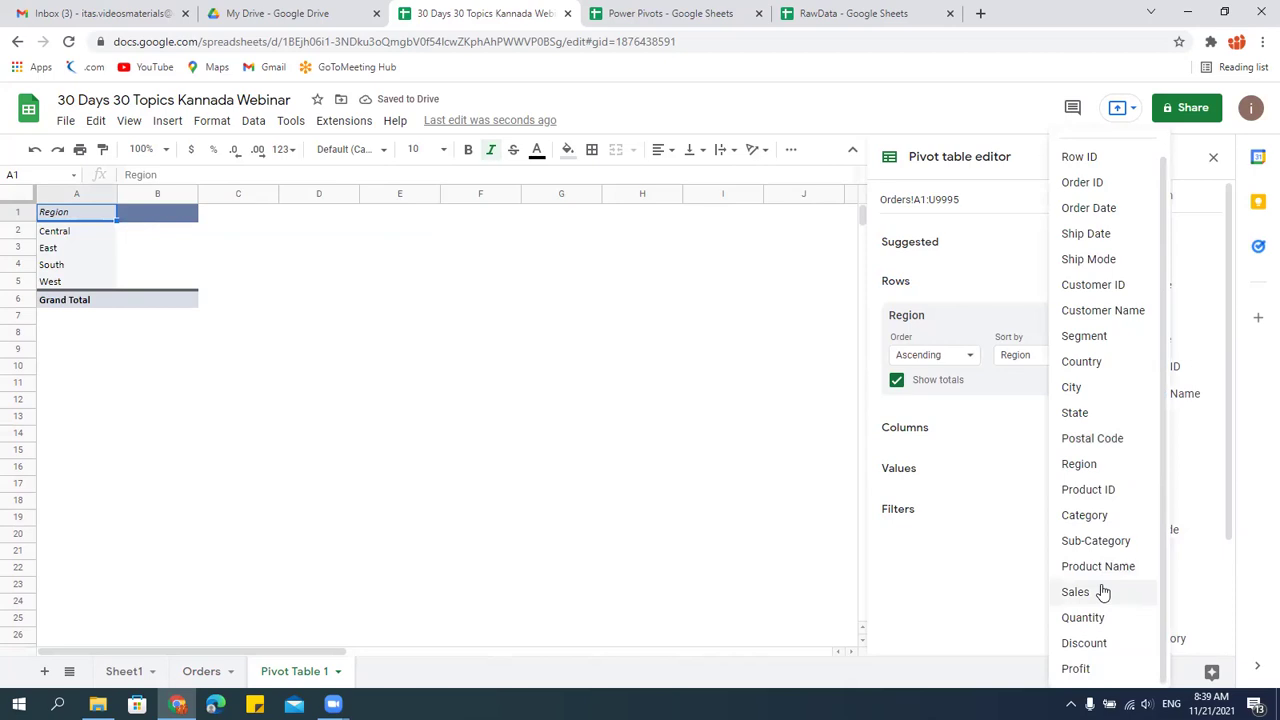
left_click(1078, 593)
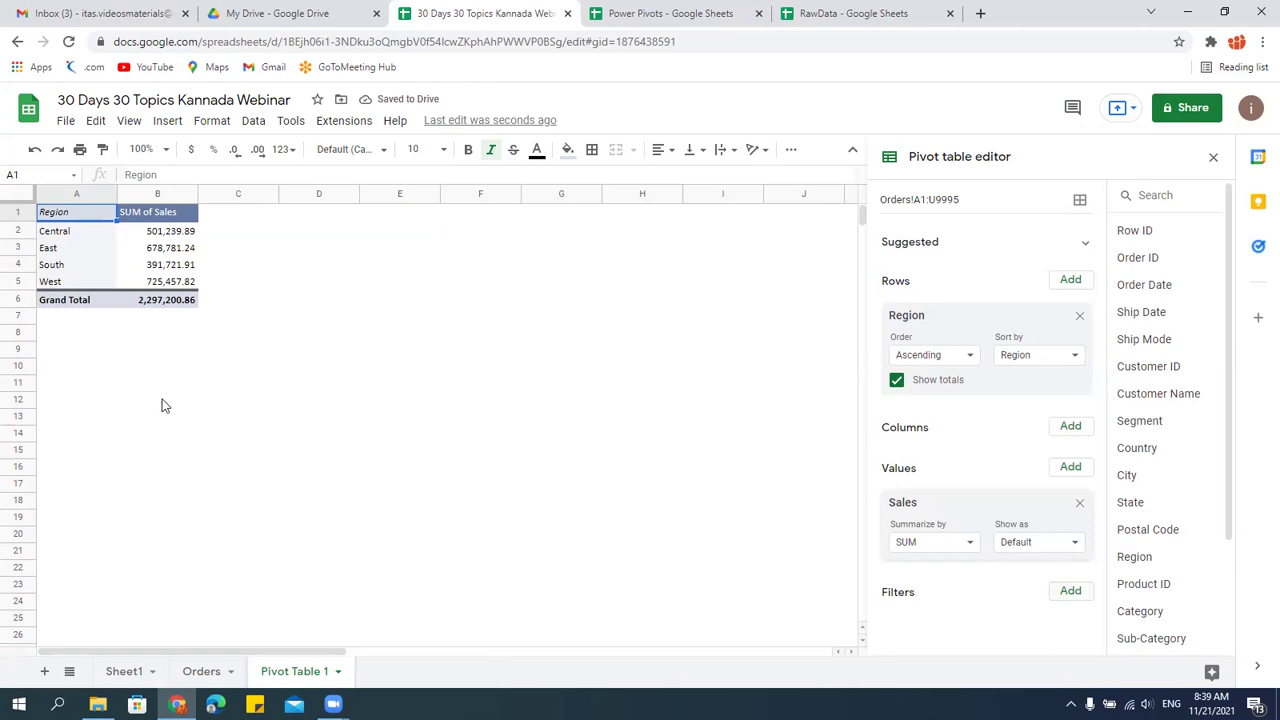
left_click(1070, 427)
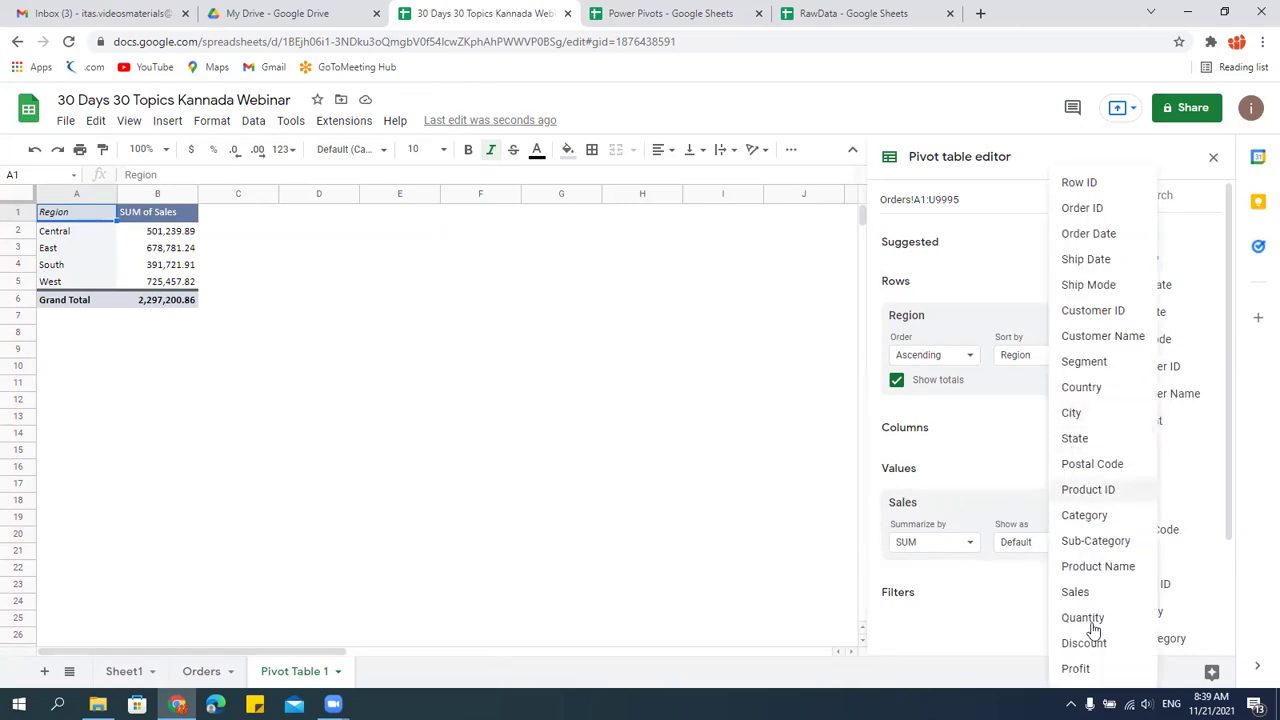
left_click(1093, 367)
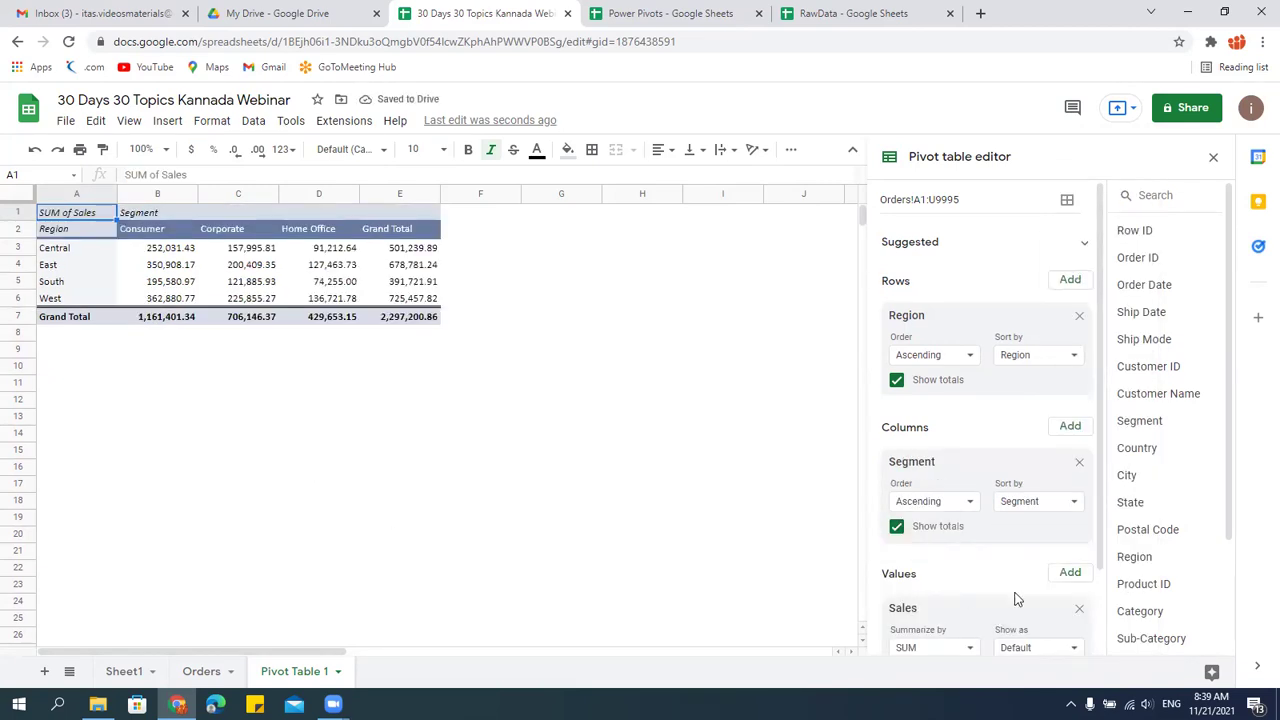
scroll(1016, 600, "down", 1)
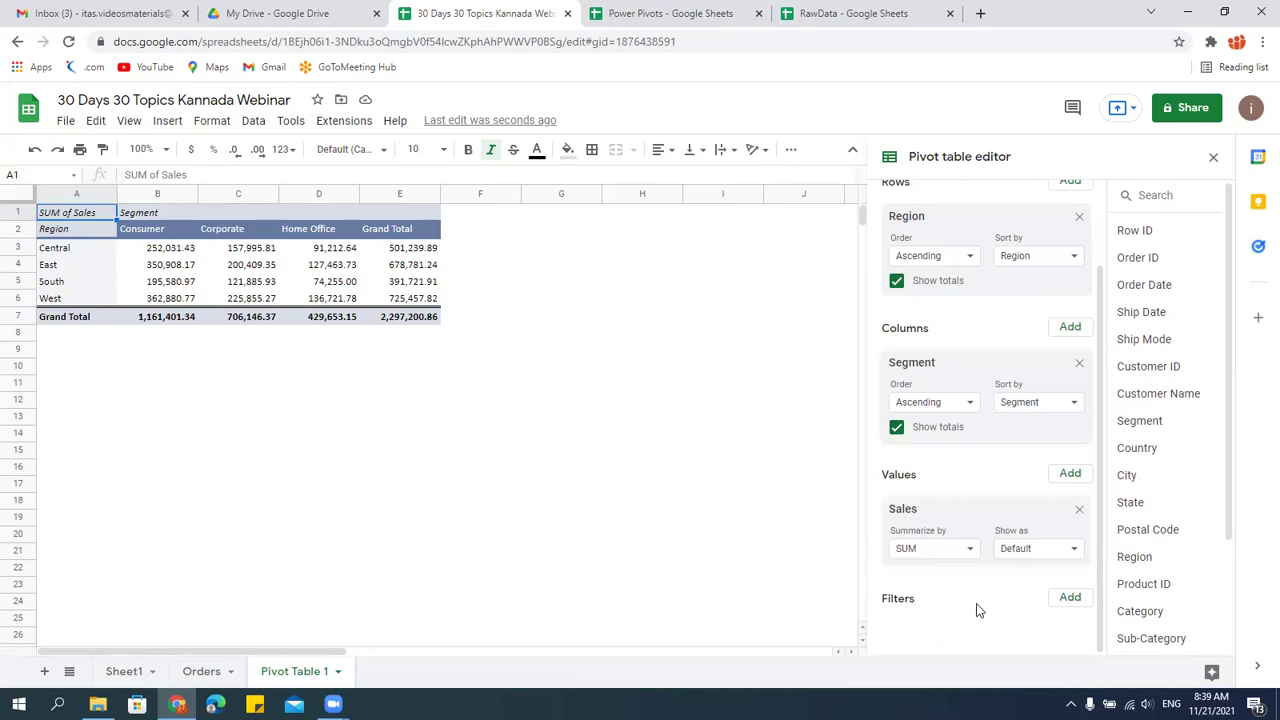
left_click(1070, 597)
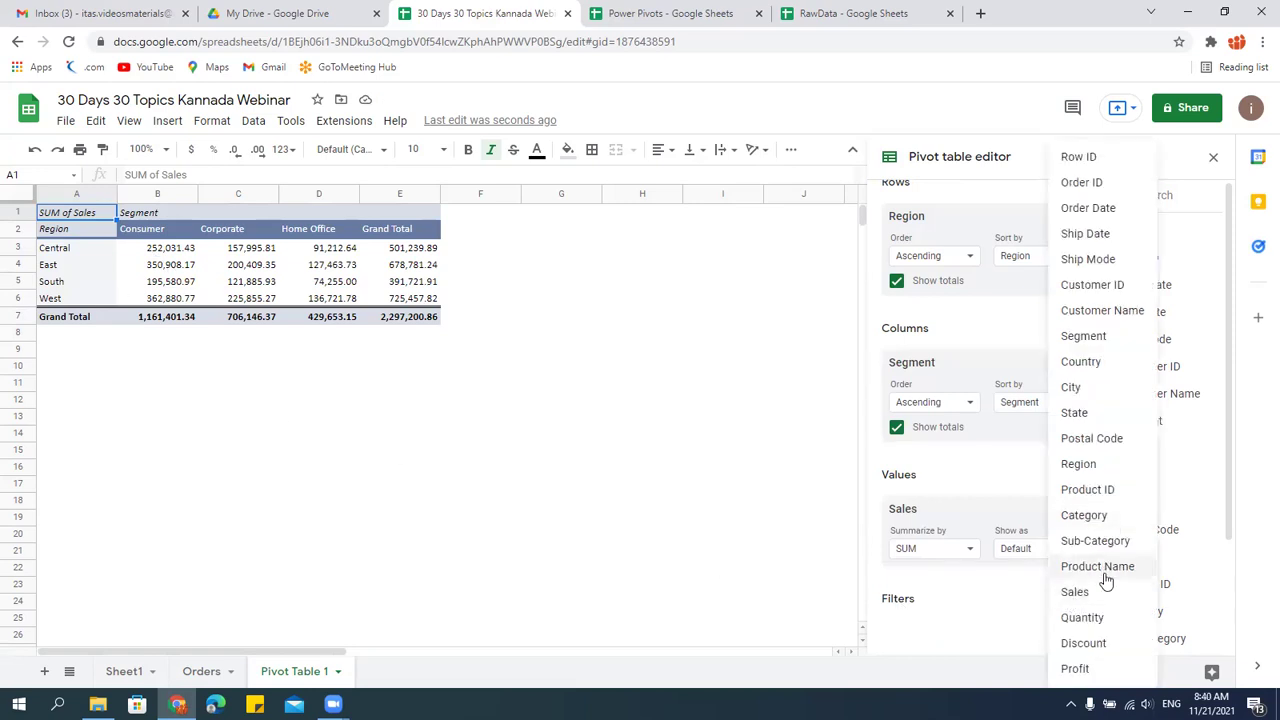
Add a Category filter that excludes Office Supplies and Technology, keeping only Furniture.
left_click(1084, 515)
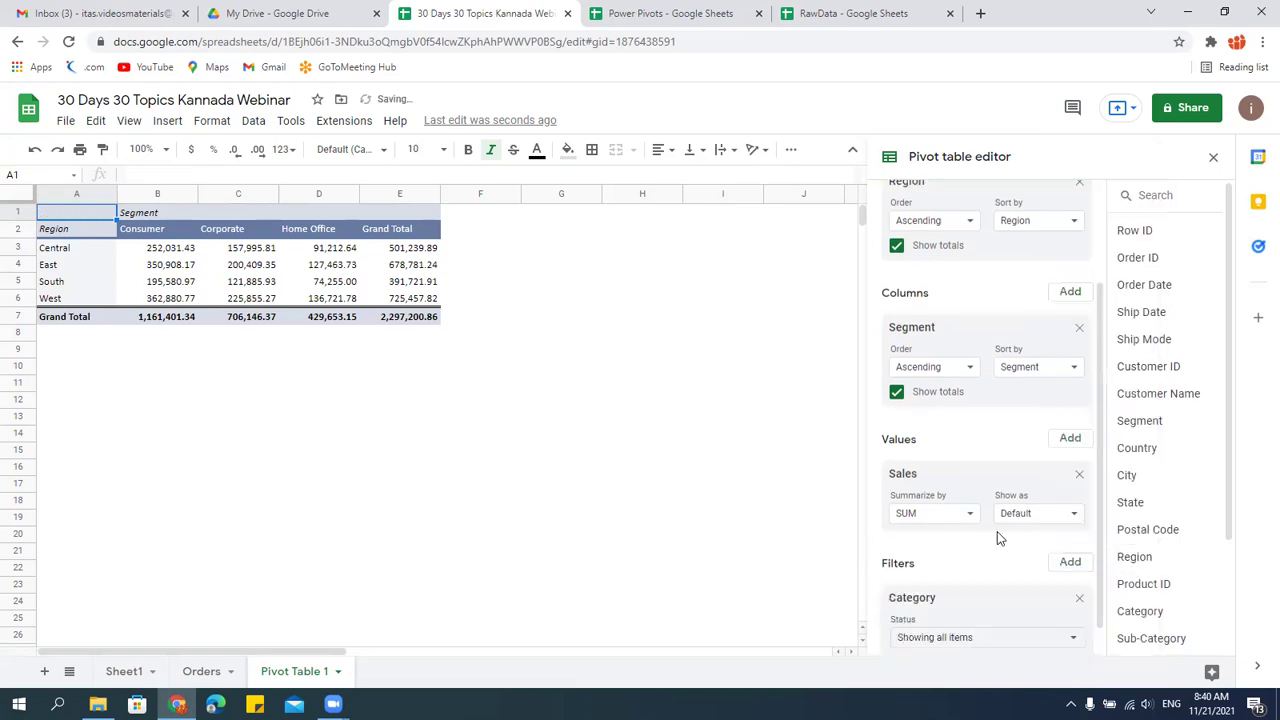
scroll(997, 531, "down", 1)
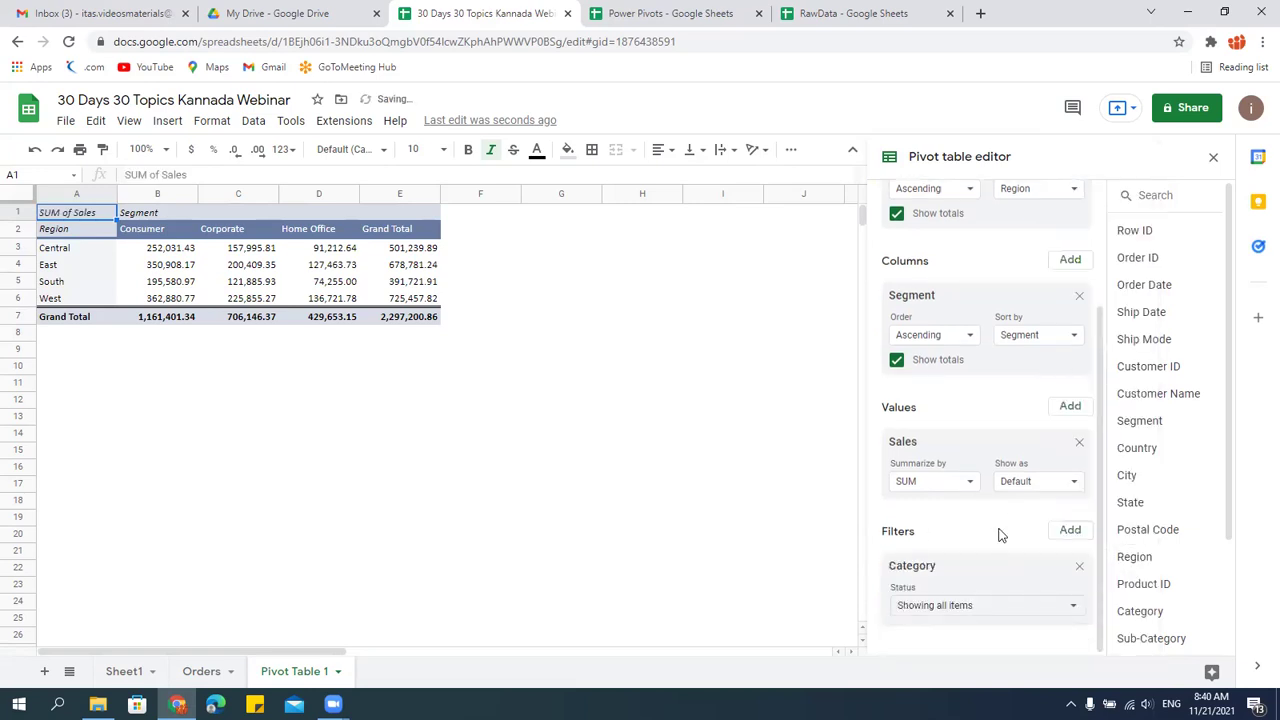
left_click(980, 605)
left_click(927, 561)
left_click(925, 580)
left_click(1088, 661)
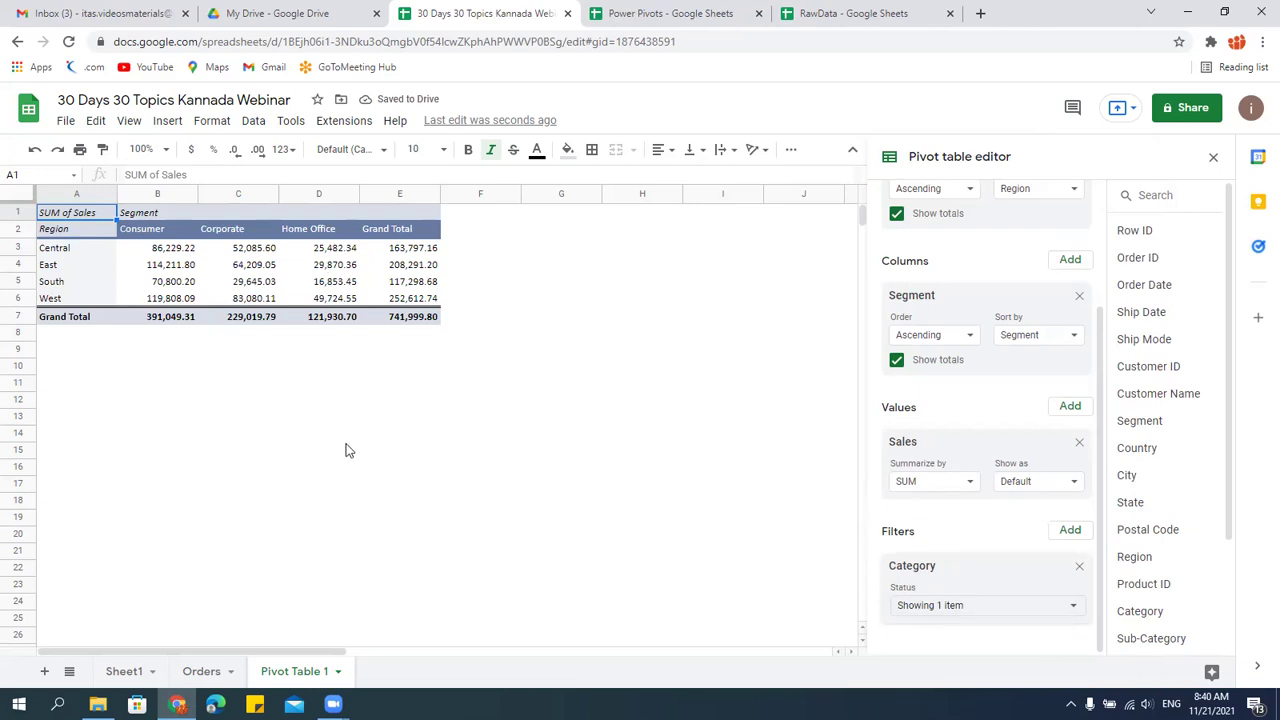
Select the filtered pivot table range A2:E6.
left_click(294, 250)
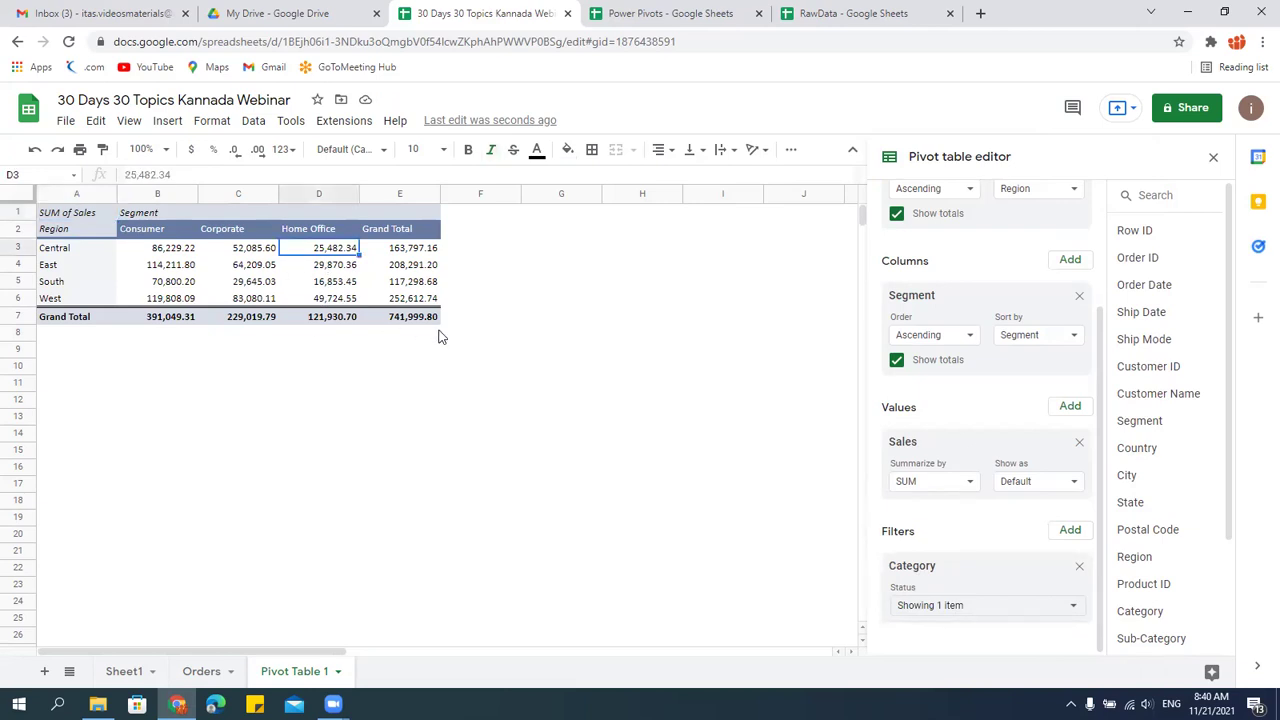
left_click(142, 256)
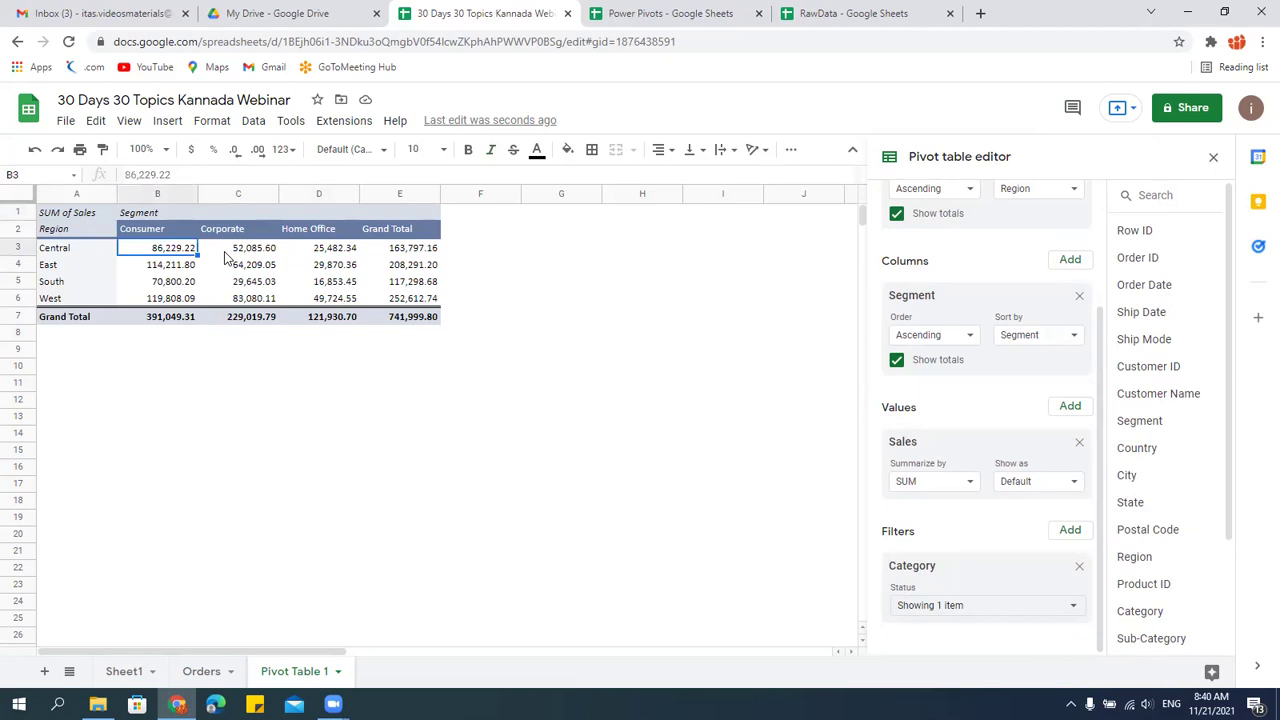
left_click_drag(100, 229, 430, 300)
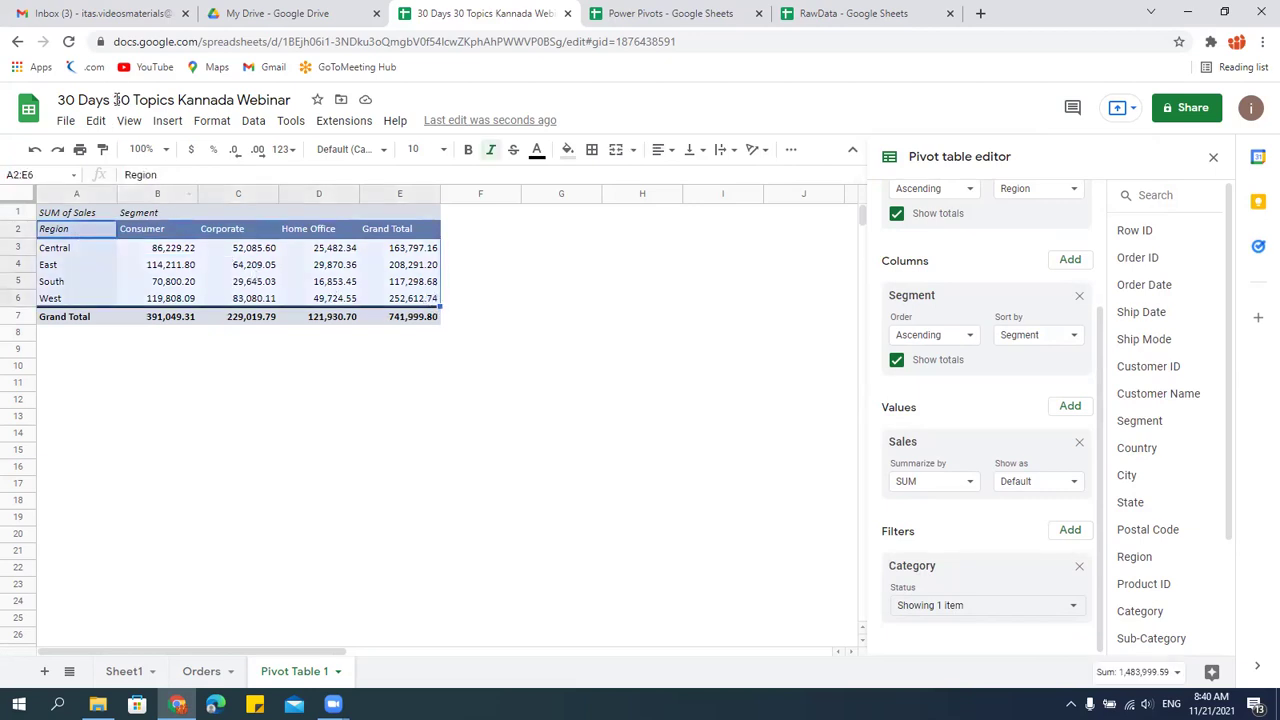
Insert a chart from the selected pivot data and move it right of the pivot table.
left_click(167, 121)
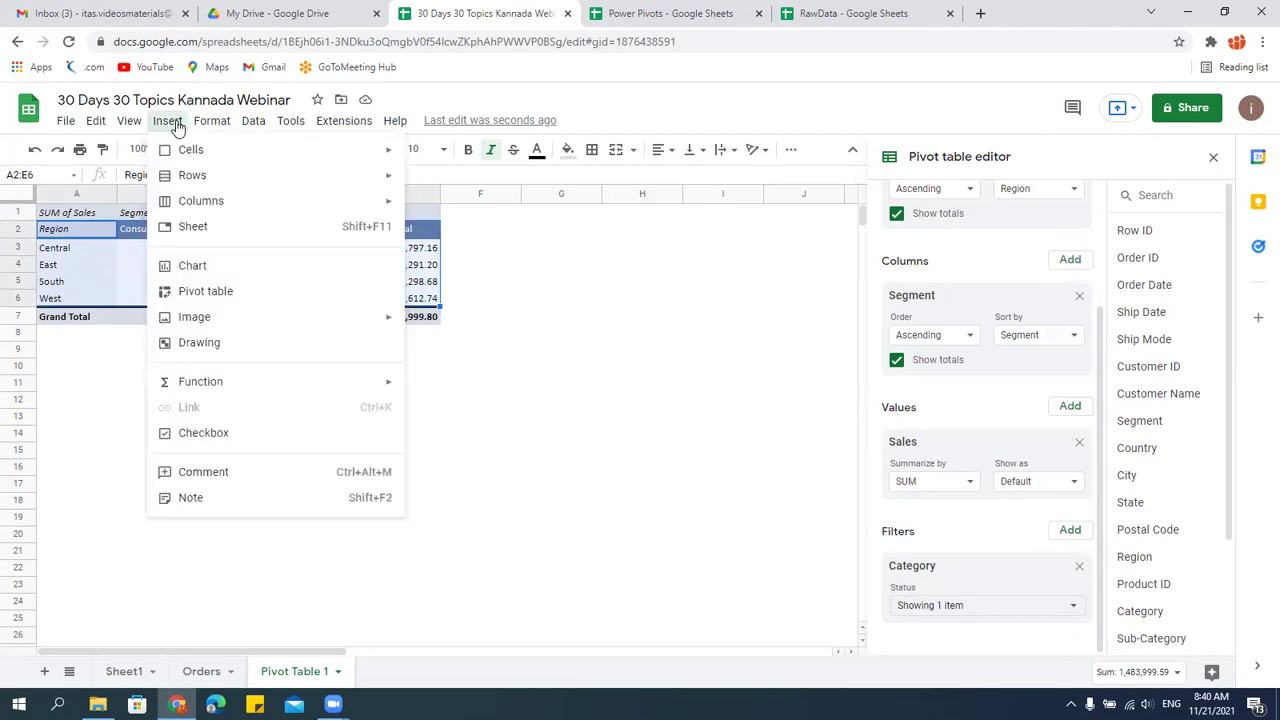
left_click(212, 268)
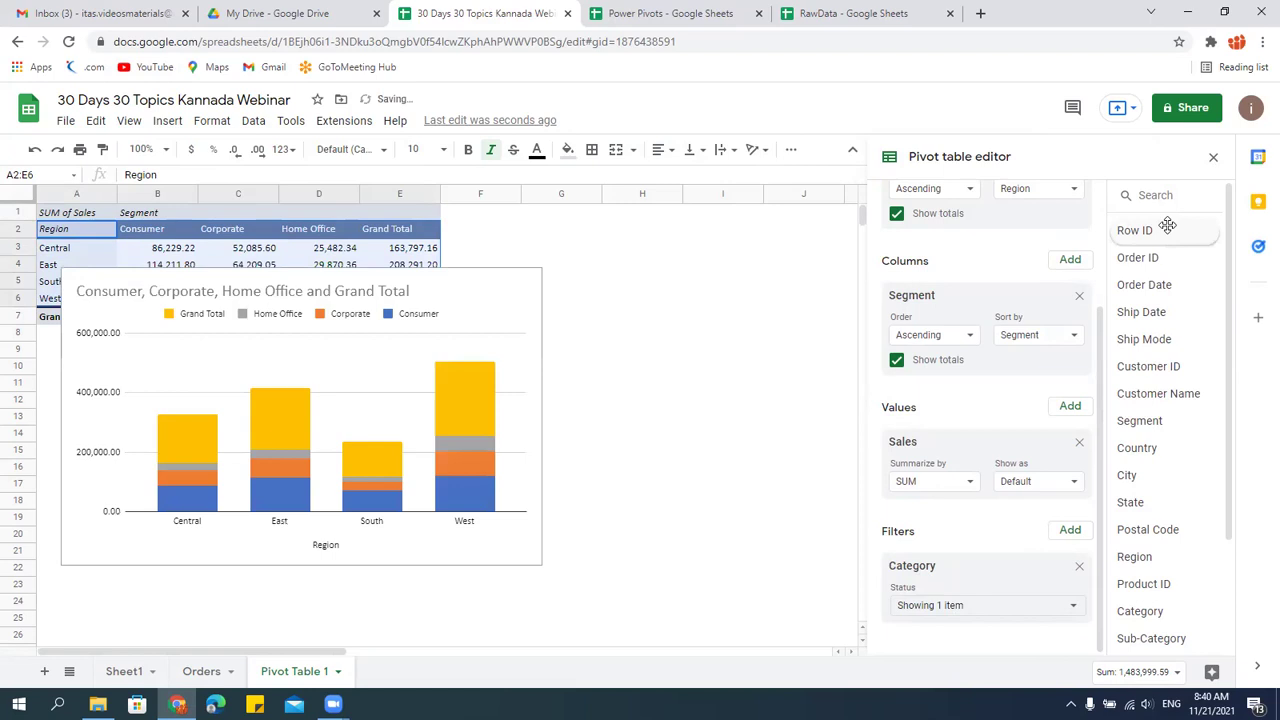
left_click(1213, 157)
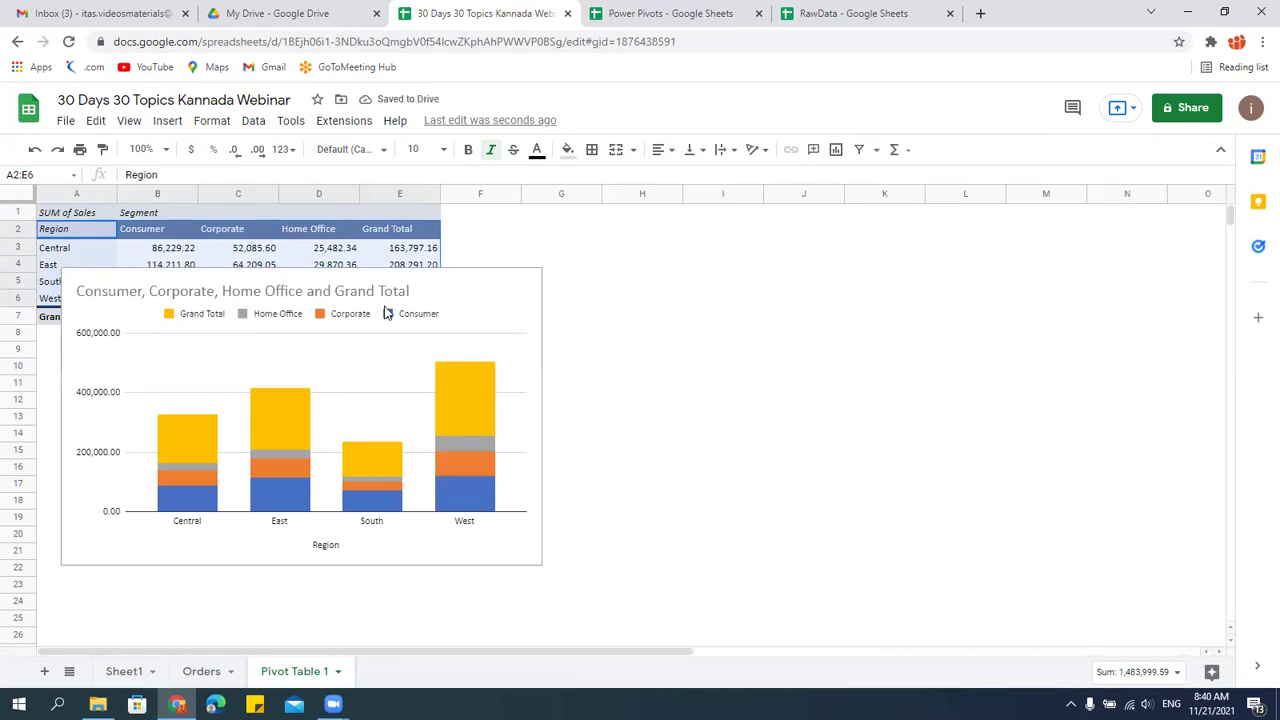
left_click(483, 291)
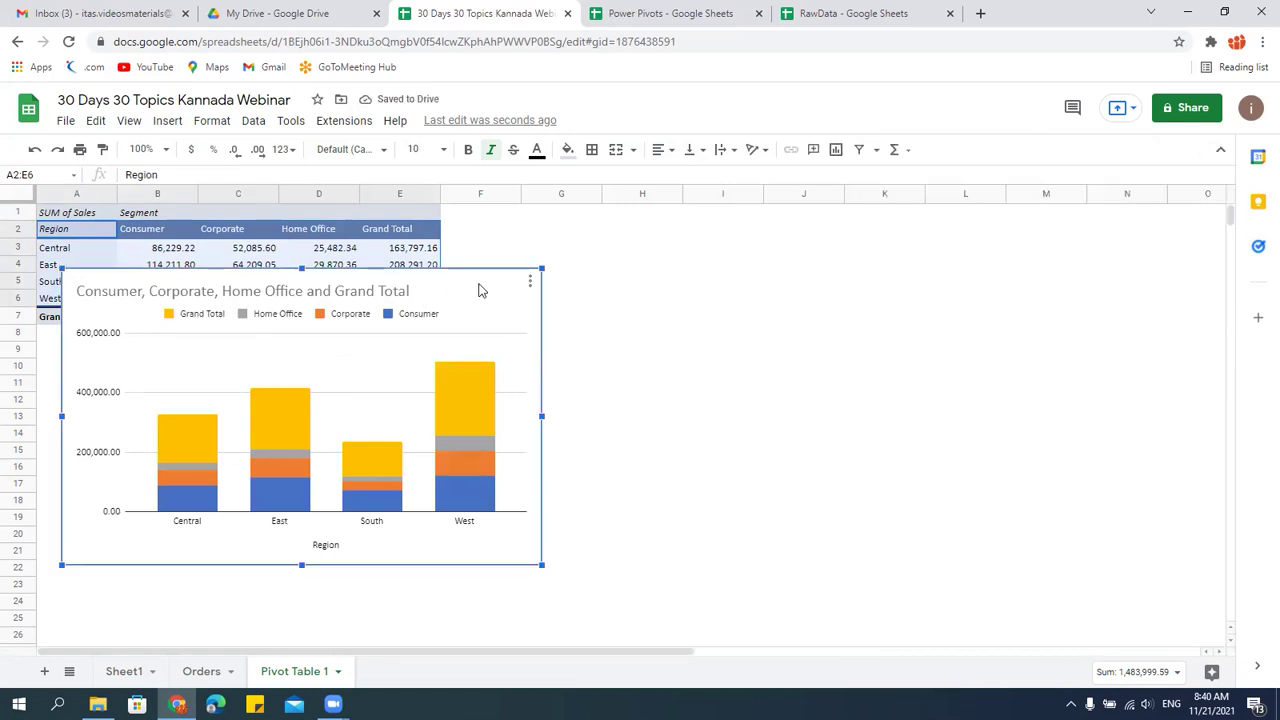
left_click_drag(452, 280, 889, 234)
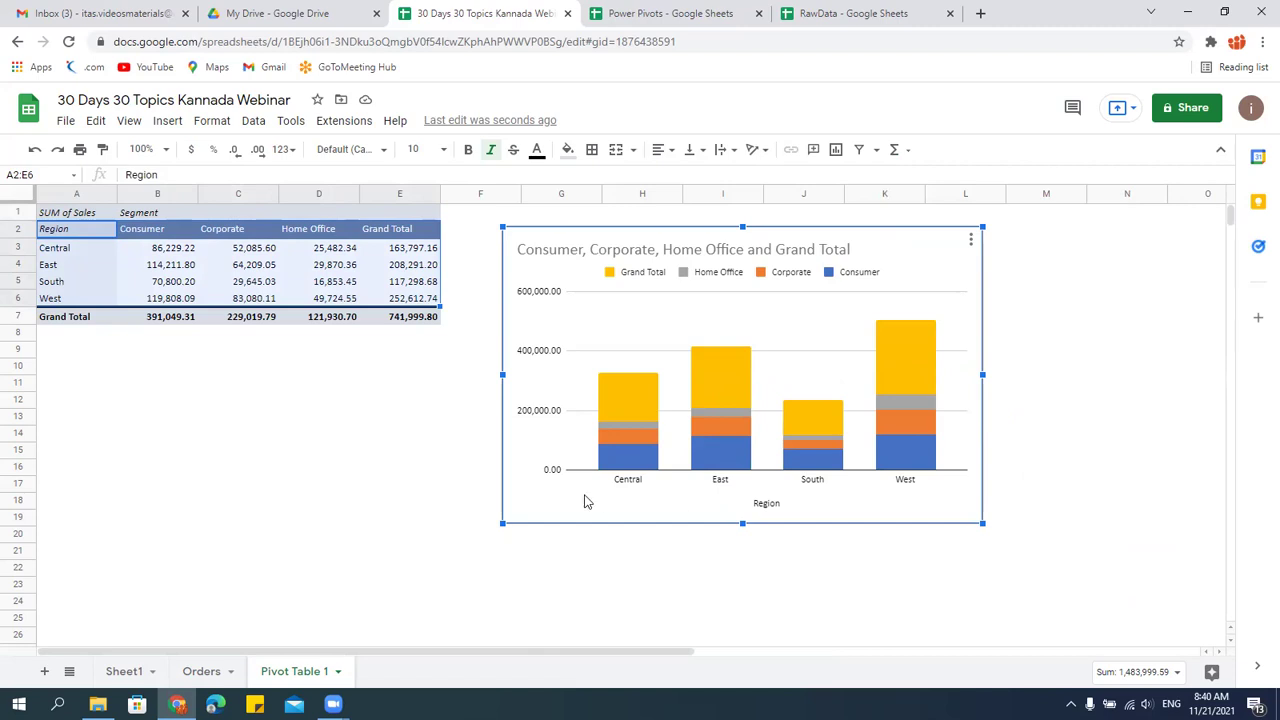
With the pivot editor closed, shift the chart slightly up and left beside the table.
mouse_move(615, 467)
left_click(315, 278)
left_click(314, 271)
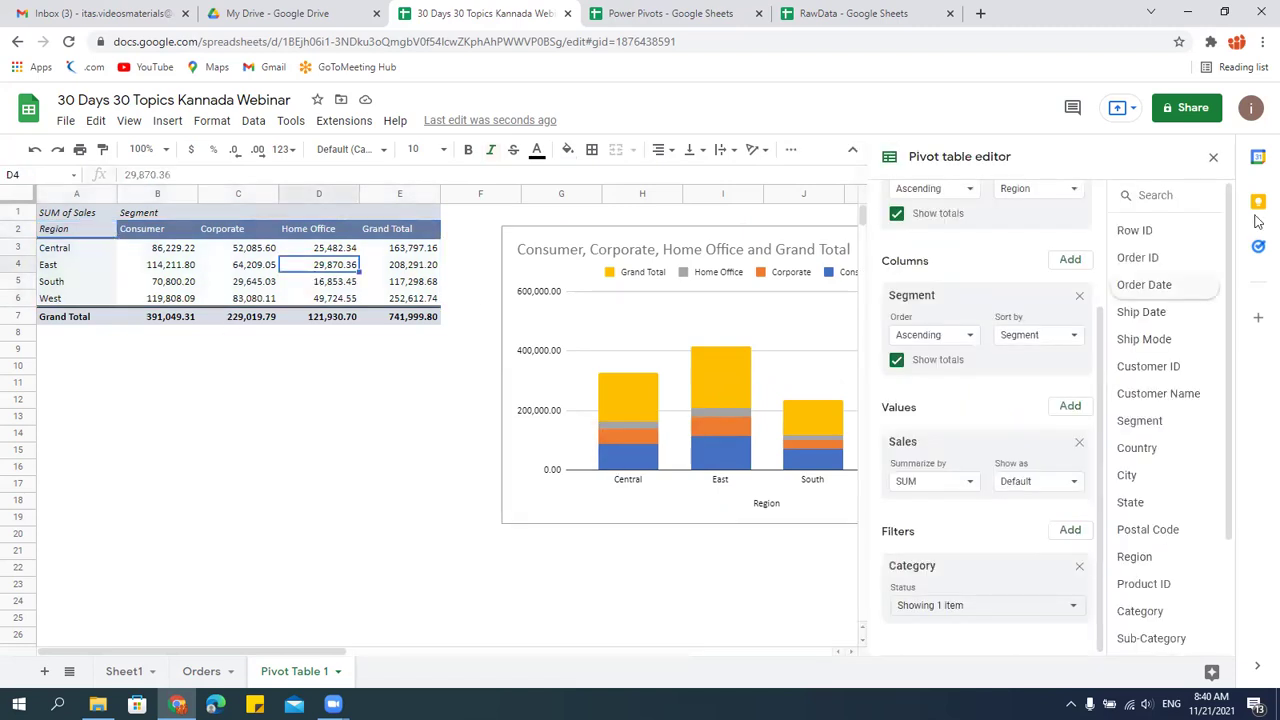
left_click(1213, 157)
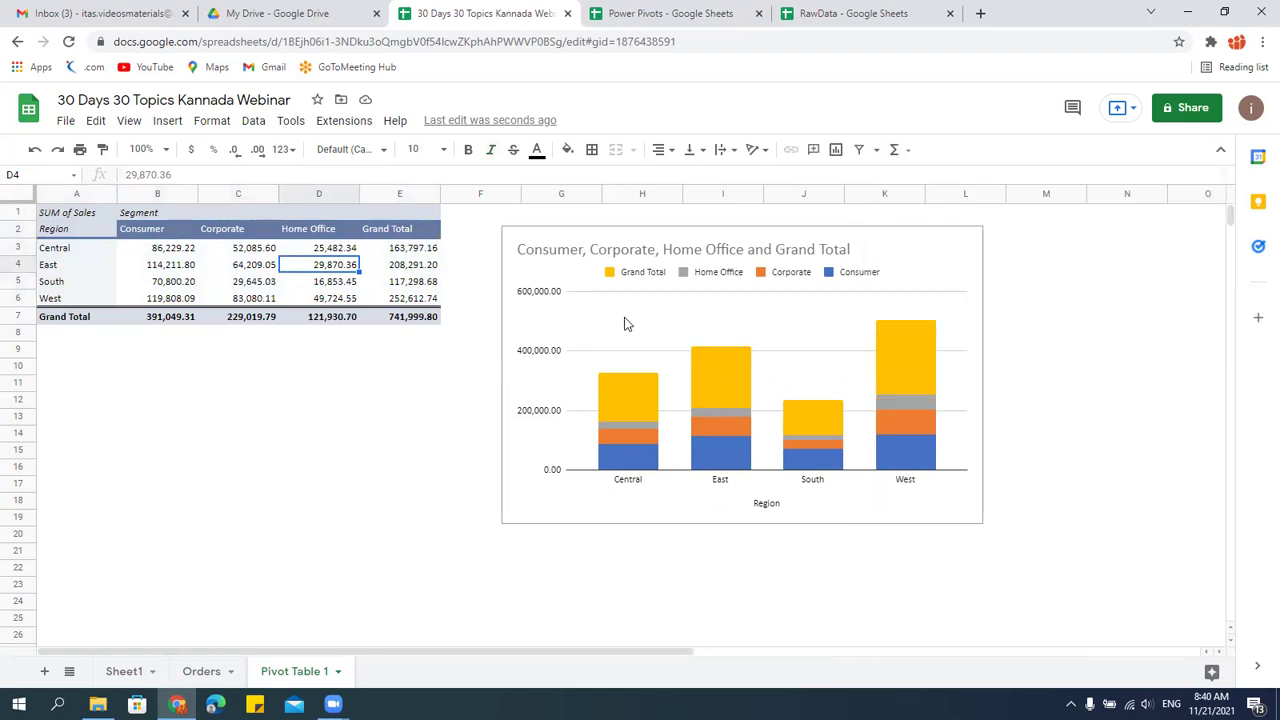
left_click(573, 241)
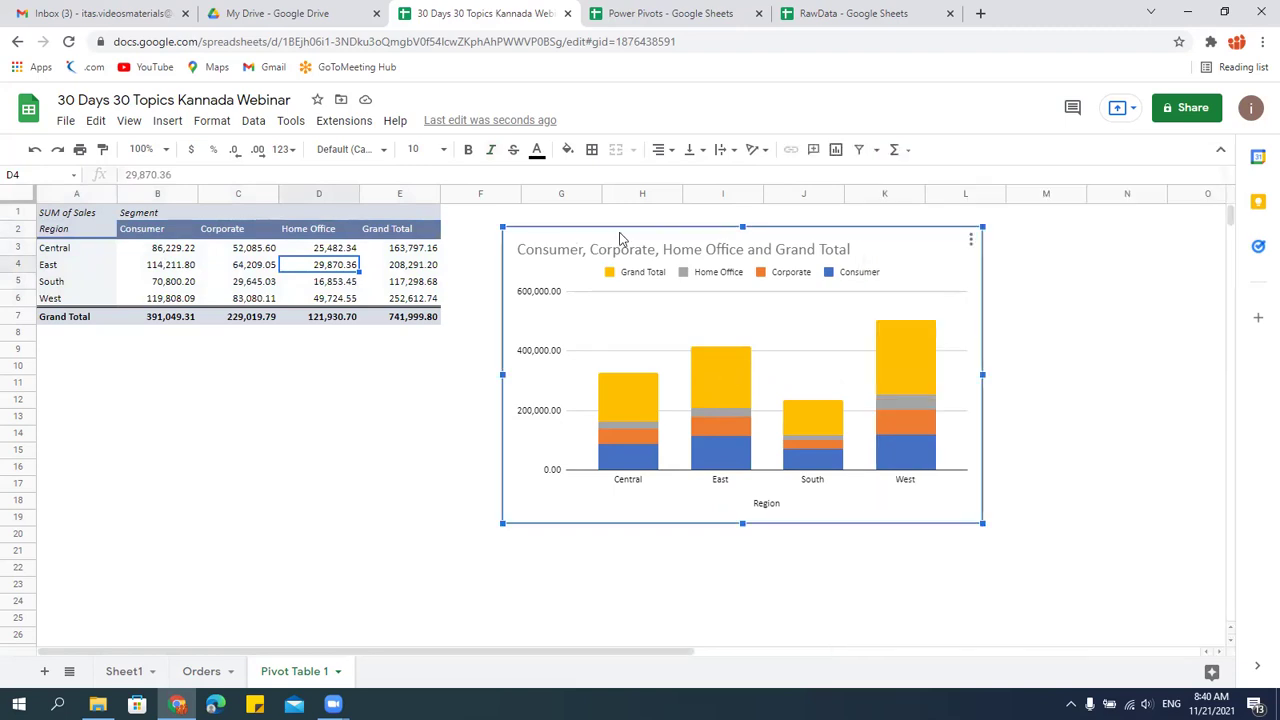
left_click_drag(620, 238, 591, 228)
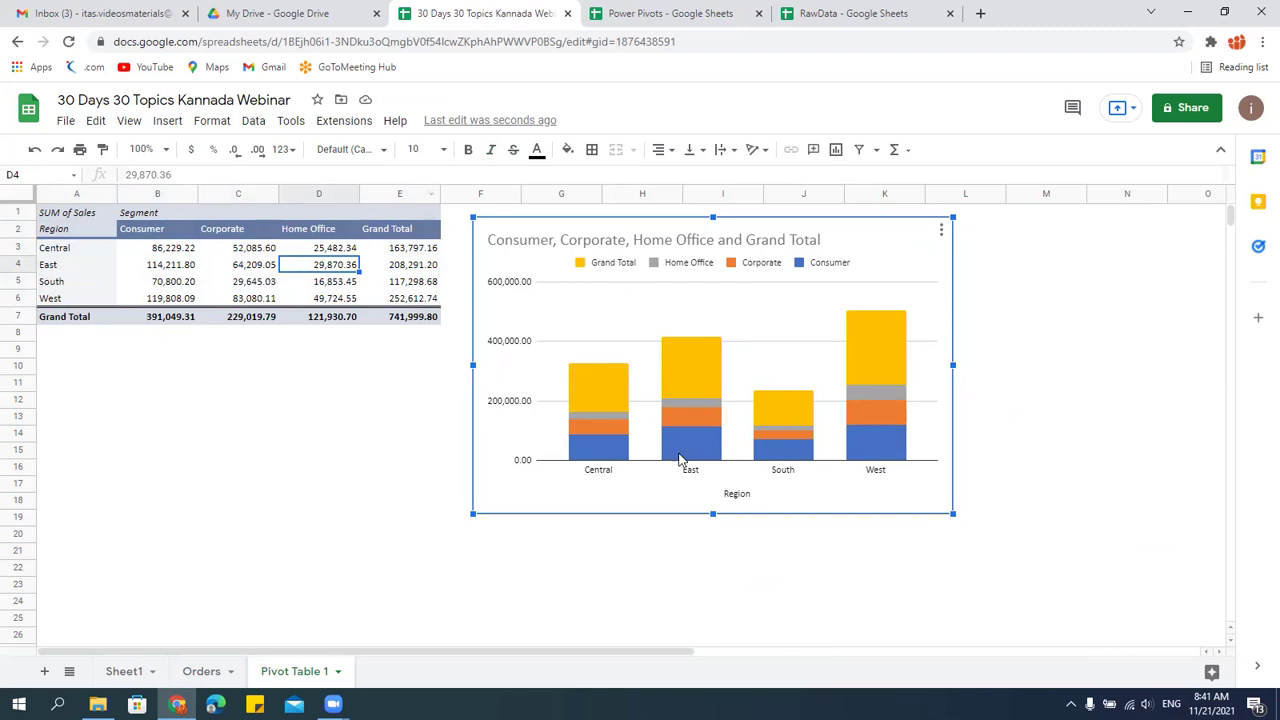
mouse_move(680, 457)
mouse_move(578, 232)
left_mouse_down()
mouse_move(648, 244)
mouse_move(574, 224)
left_mouse_up()
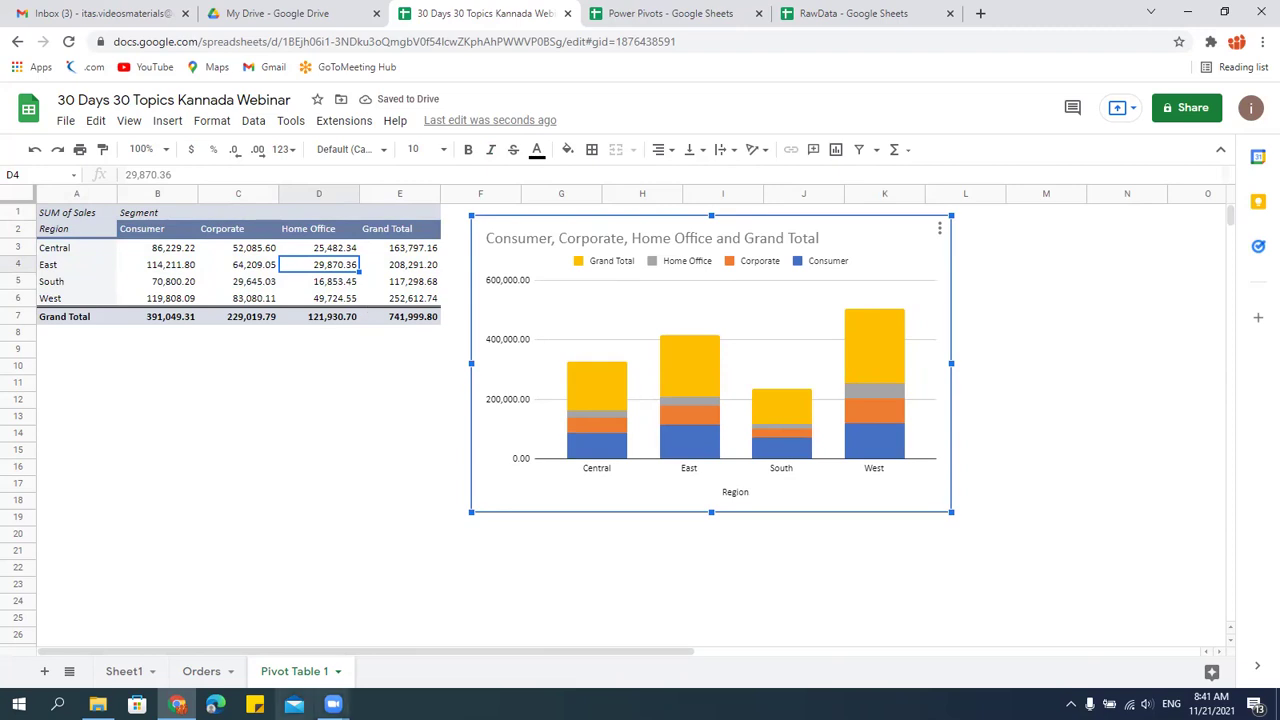
Look at the Orders sheet, return to Pivot Table 1 and select the chart.
left_click(200, 672)
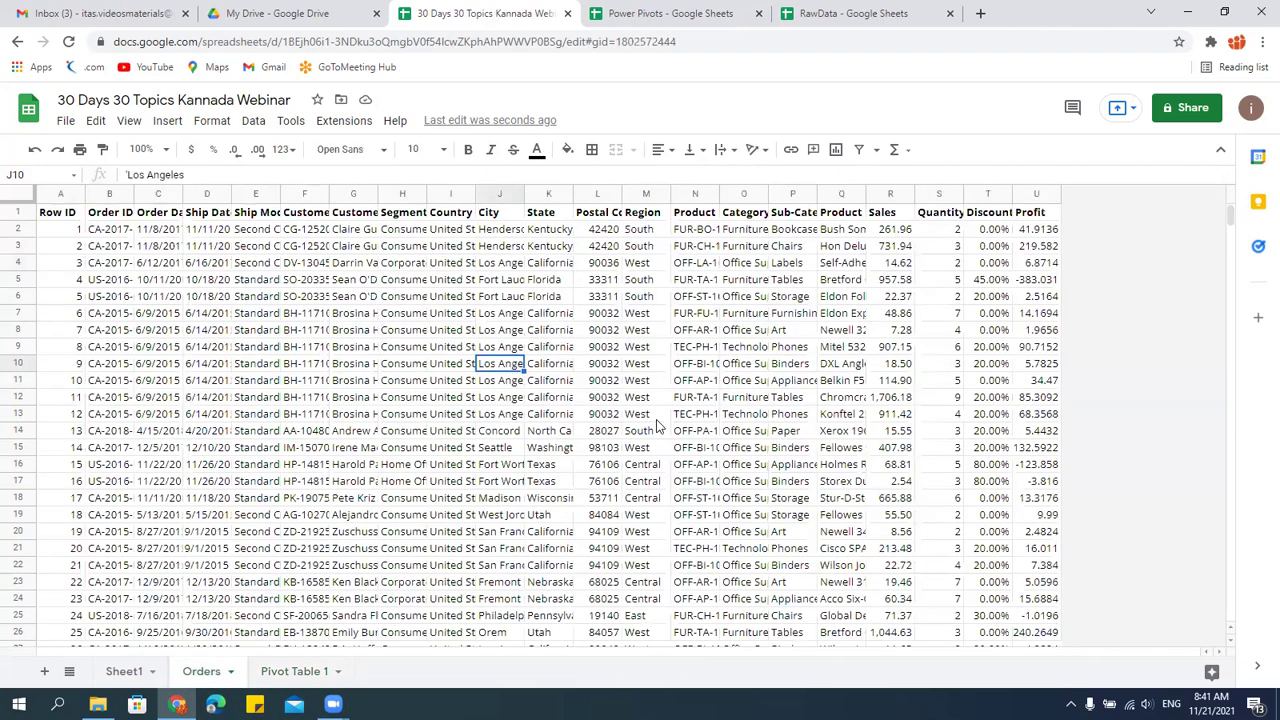
left_click(271, 675)
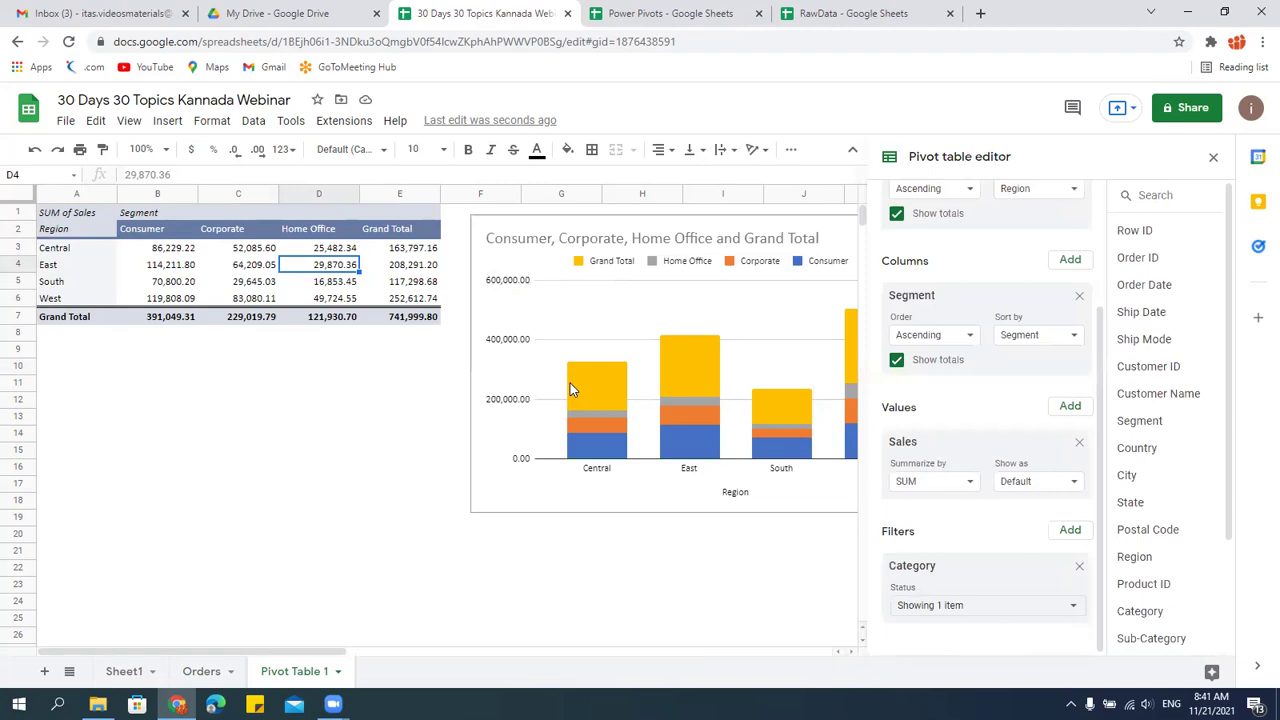
left_click(1213, 158)
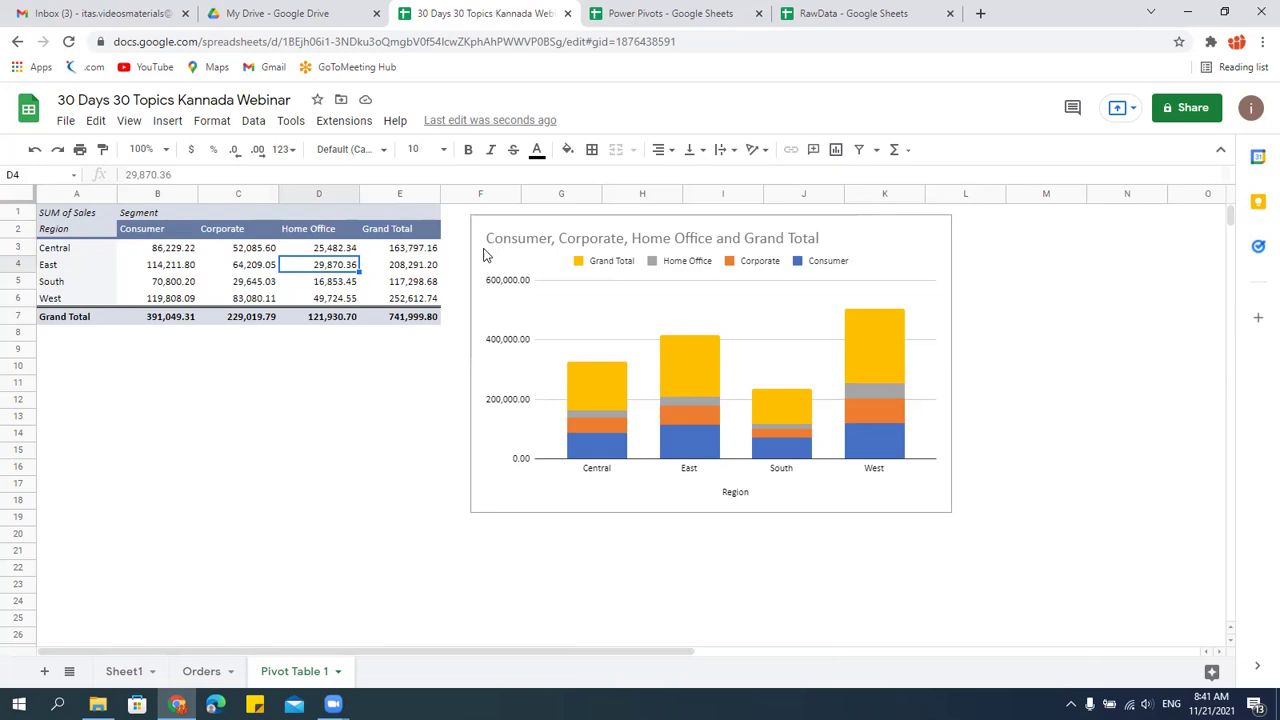
left_click(514, 240)
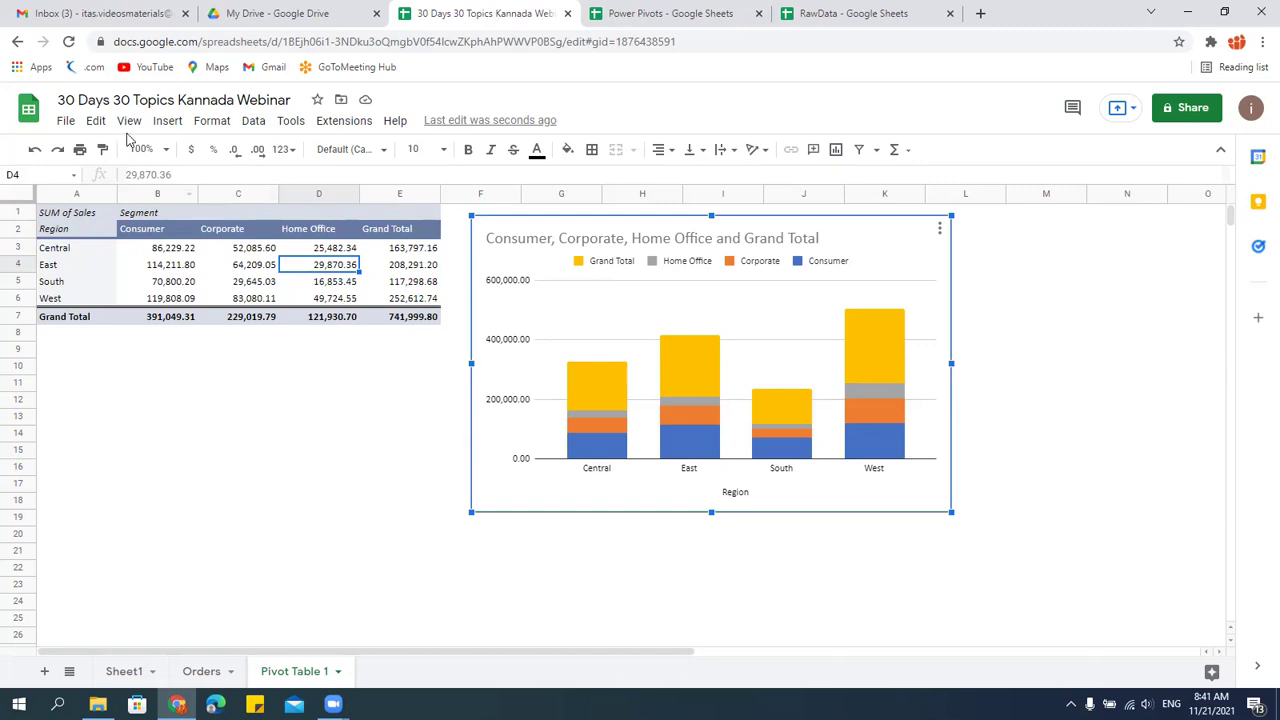
Browse the Insert and Format menus without choosing anything.
left_click(168, 121)
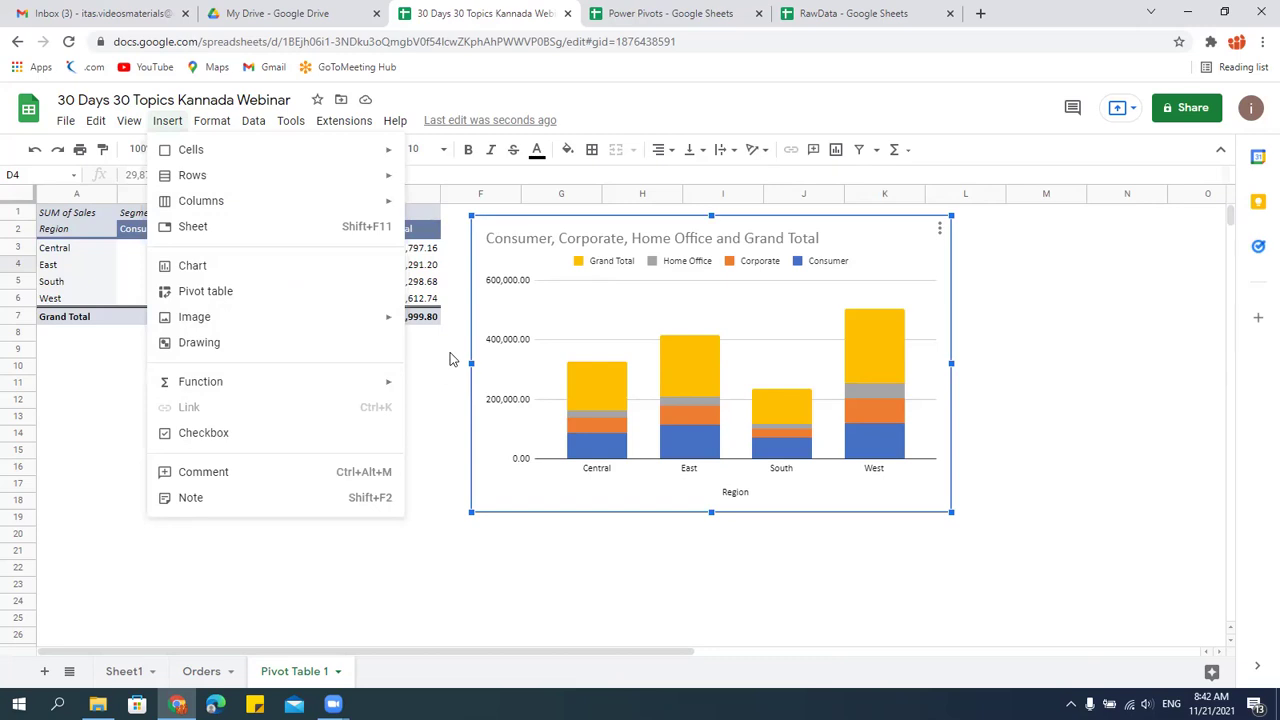
left_click(500, 225)
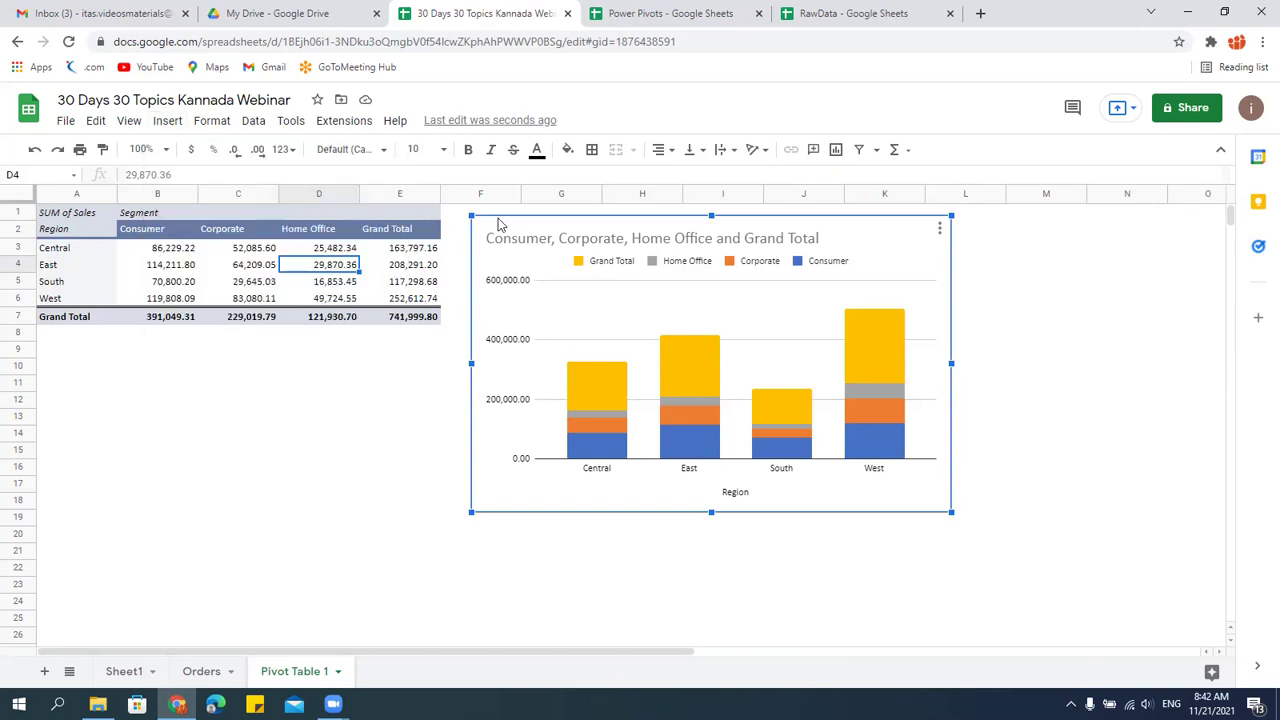
left_click(211, 122)
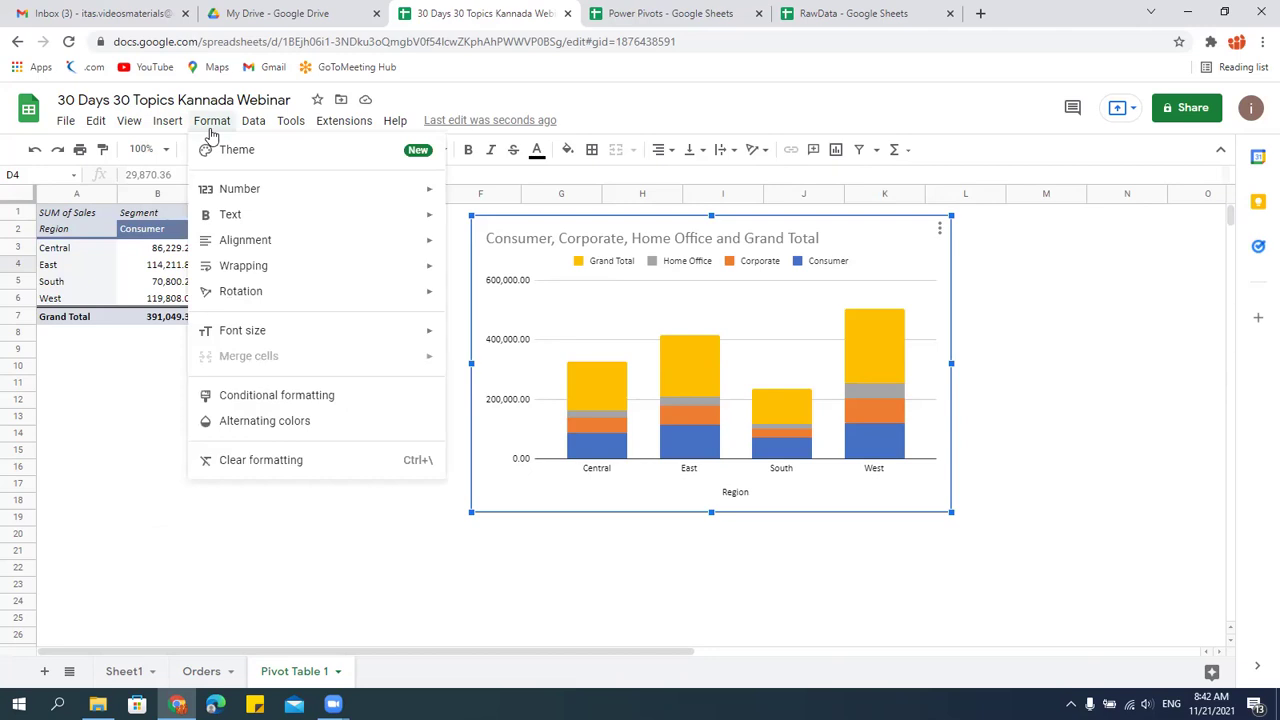
left_click(520, 228)
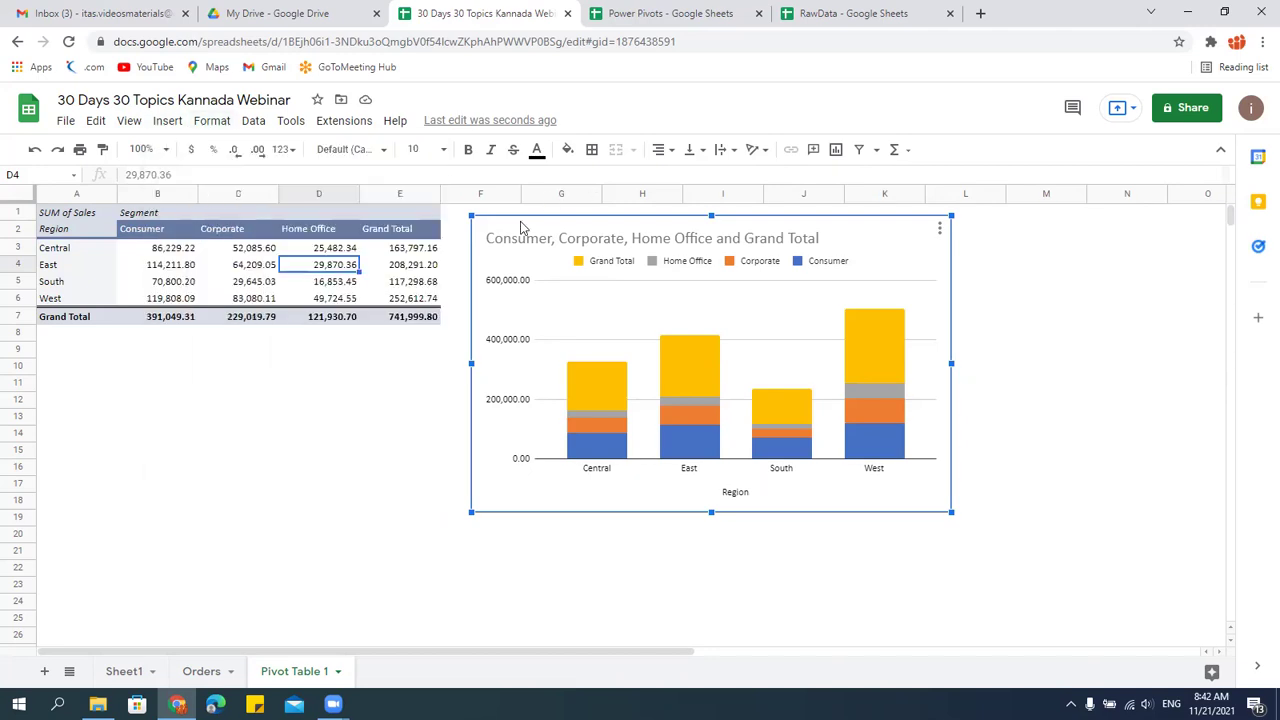
Reselect the pivot range A2:E6 and then the chart, with the editor closed.
left_click(155, 252)
left_click_drag(88, 232, 418, 302)
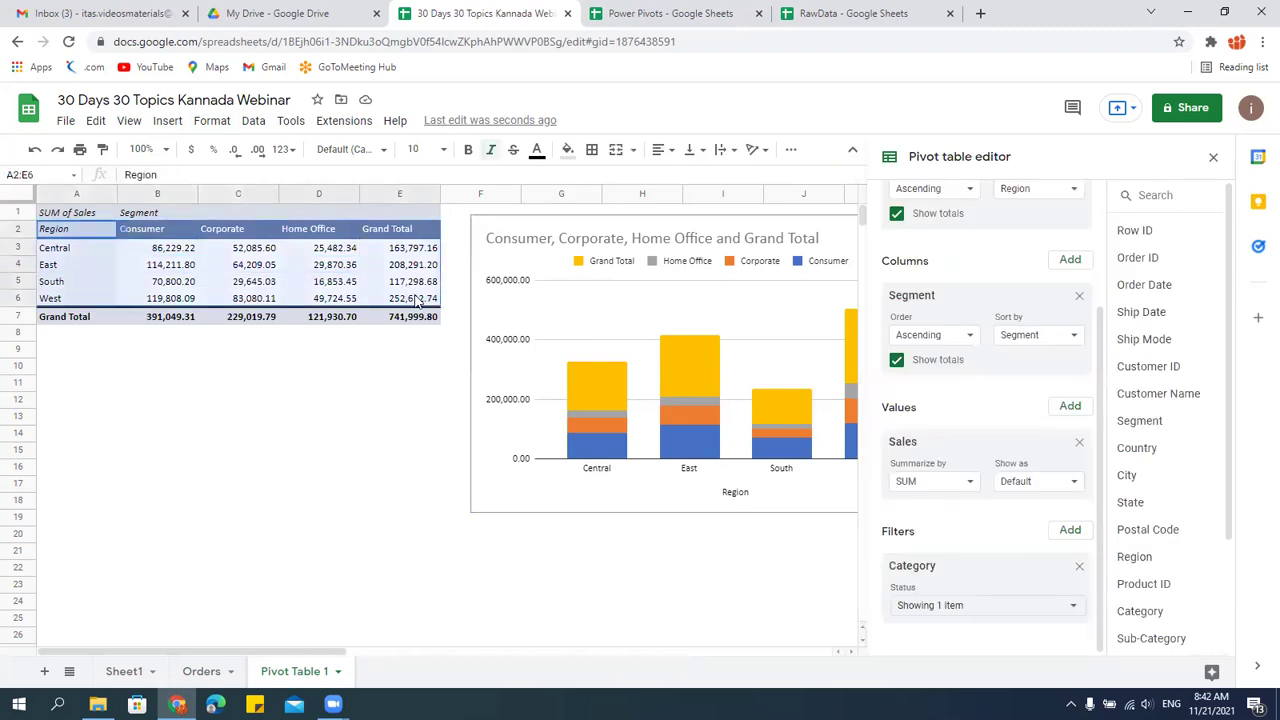
left_click(1214, 161)
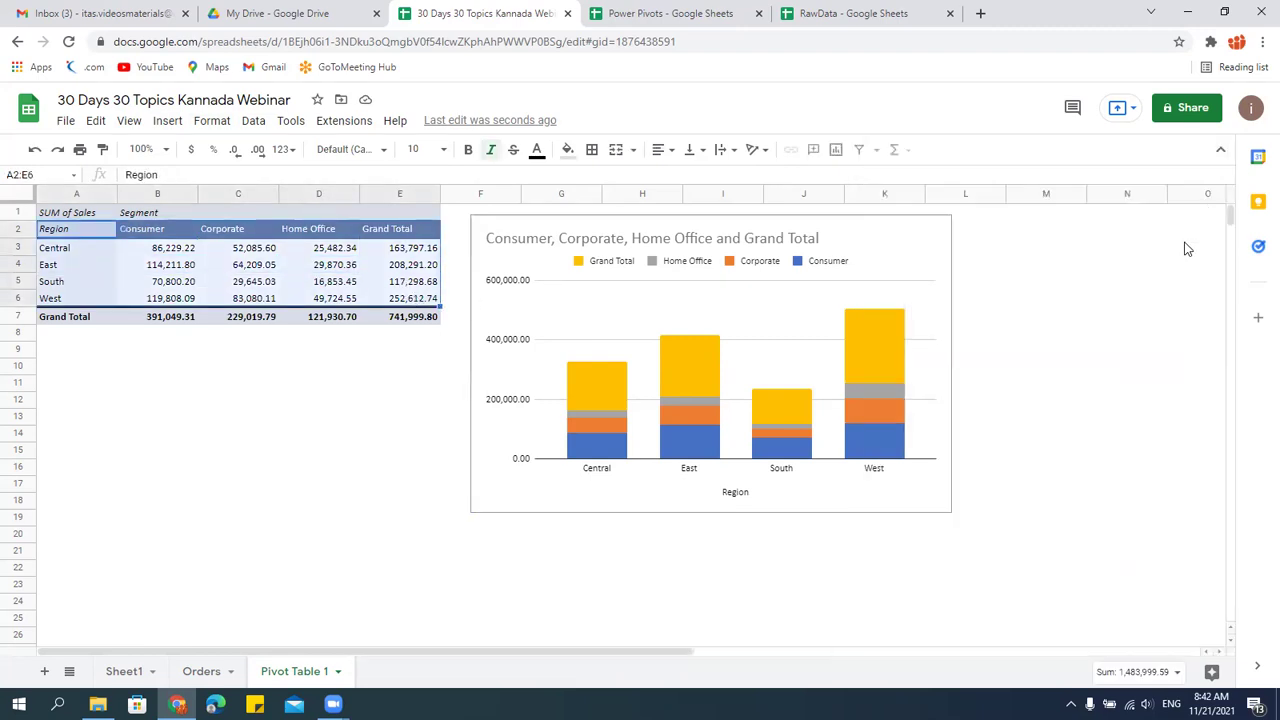
left_click(862, 222)
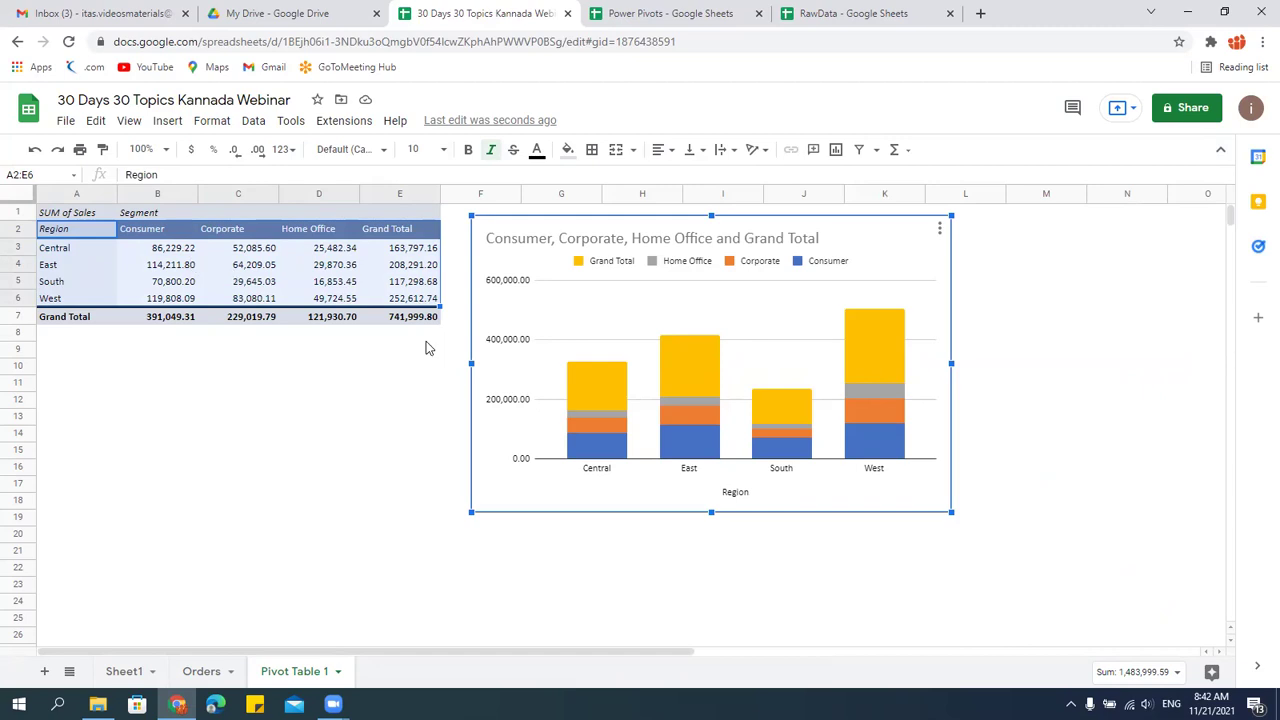
Select cells C12 and B11, then browse the Insert menu without inserting.
left_click(238, 399)
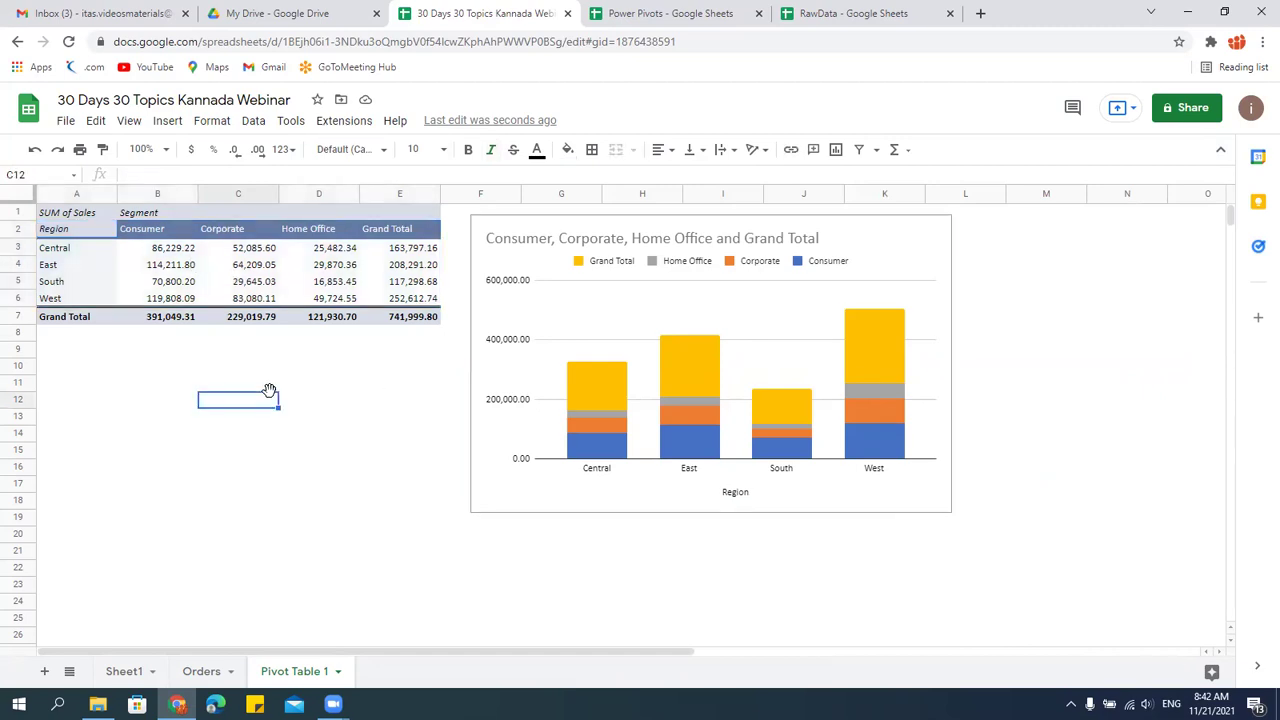
left_click(154, 388)
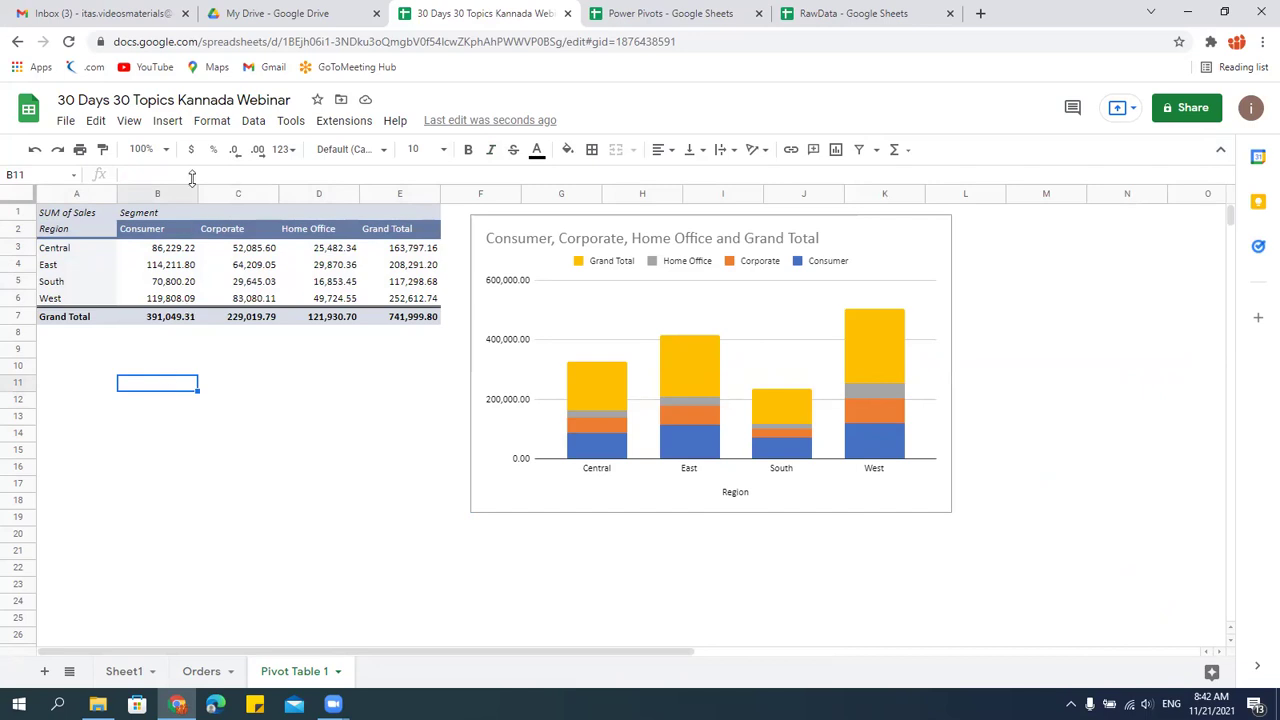
left_click(170, 121)
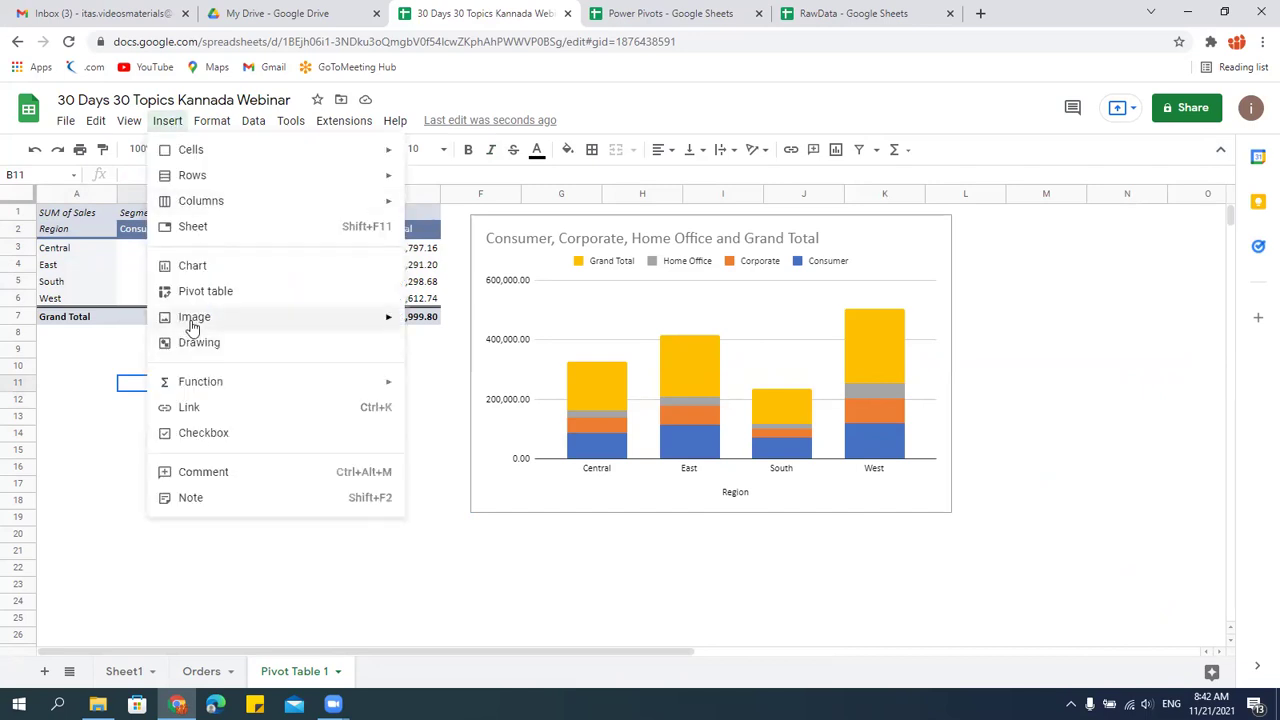
mouse_move(193, 327)
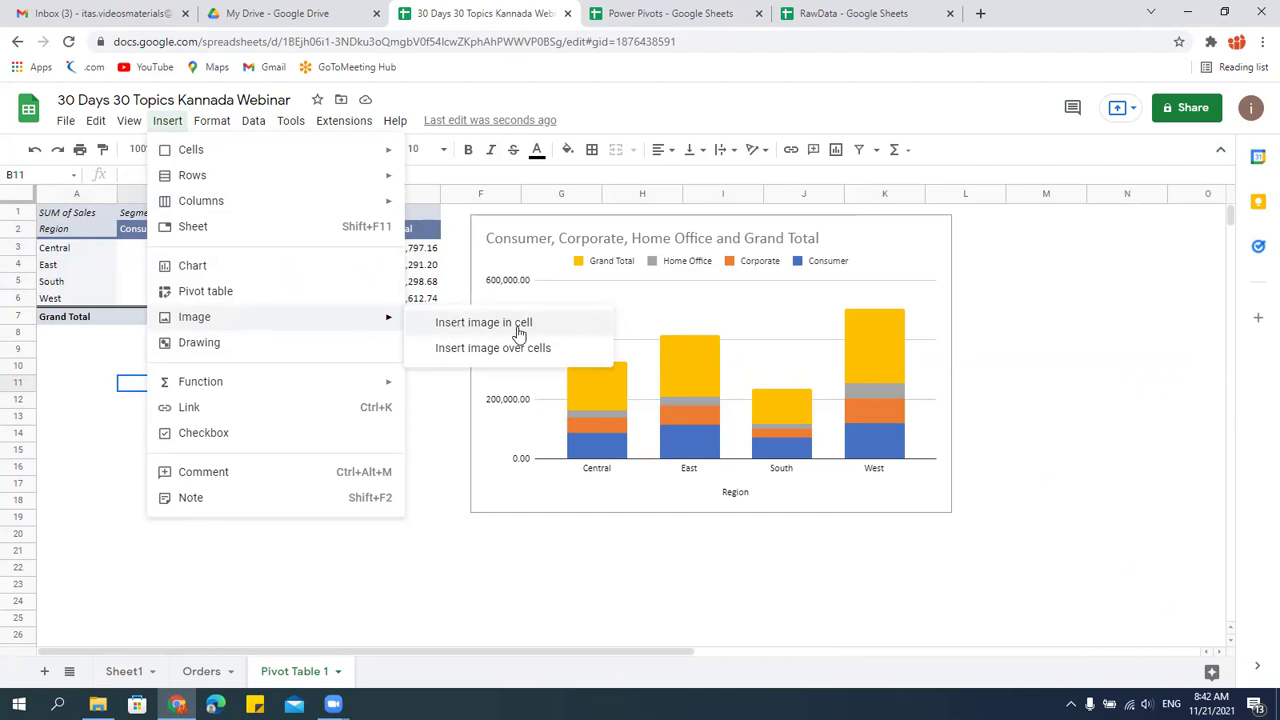
left_click(116, 437)
On Sheet1, make row 8 much taller and column B wider, selecting cell B8.
left_click(126, 671)
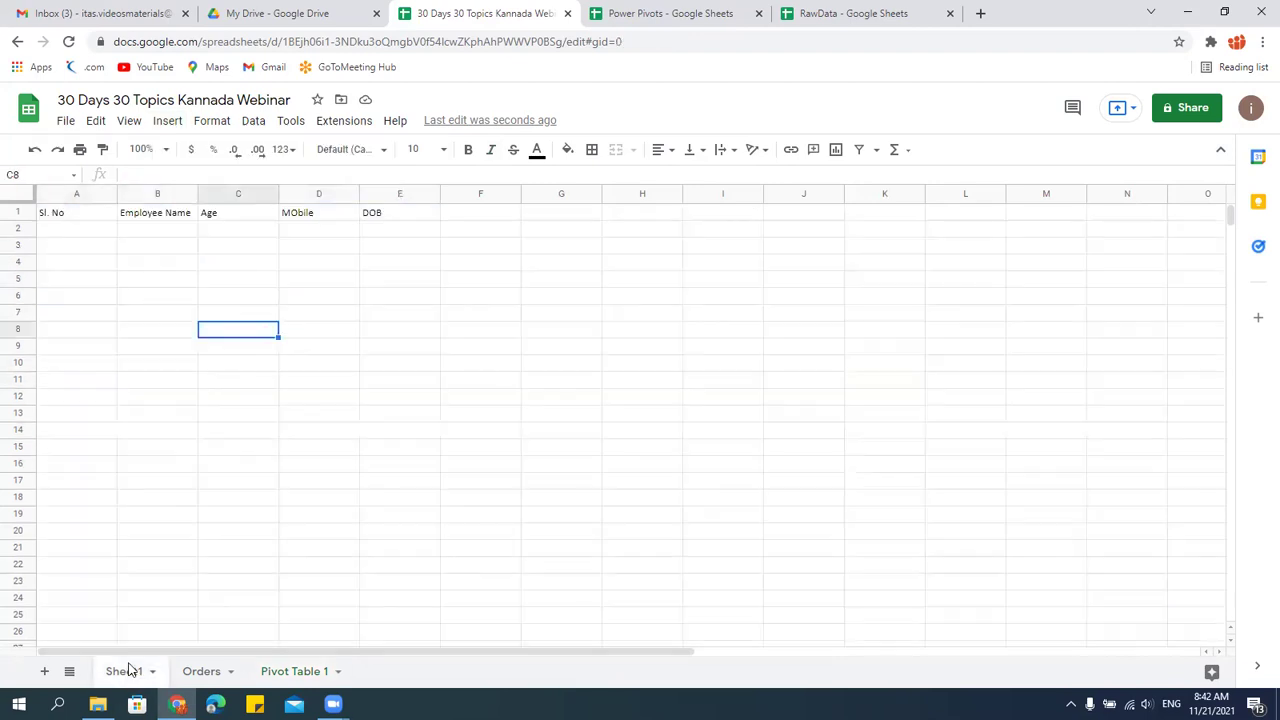
left_click(257, 363)
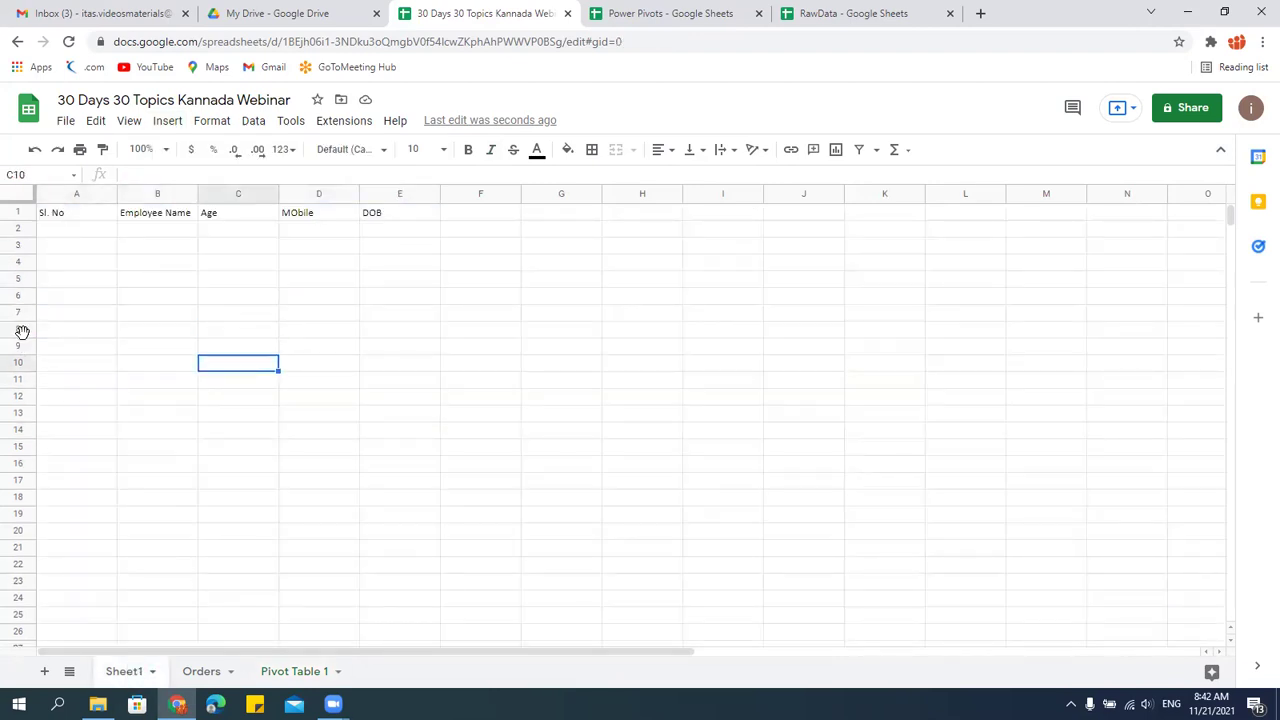
left_click(20, 330)
left_click_drag(27, 335, 28, 384)
left_click_drag(196, 192, 311, 192)
left_click(214, 366)
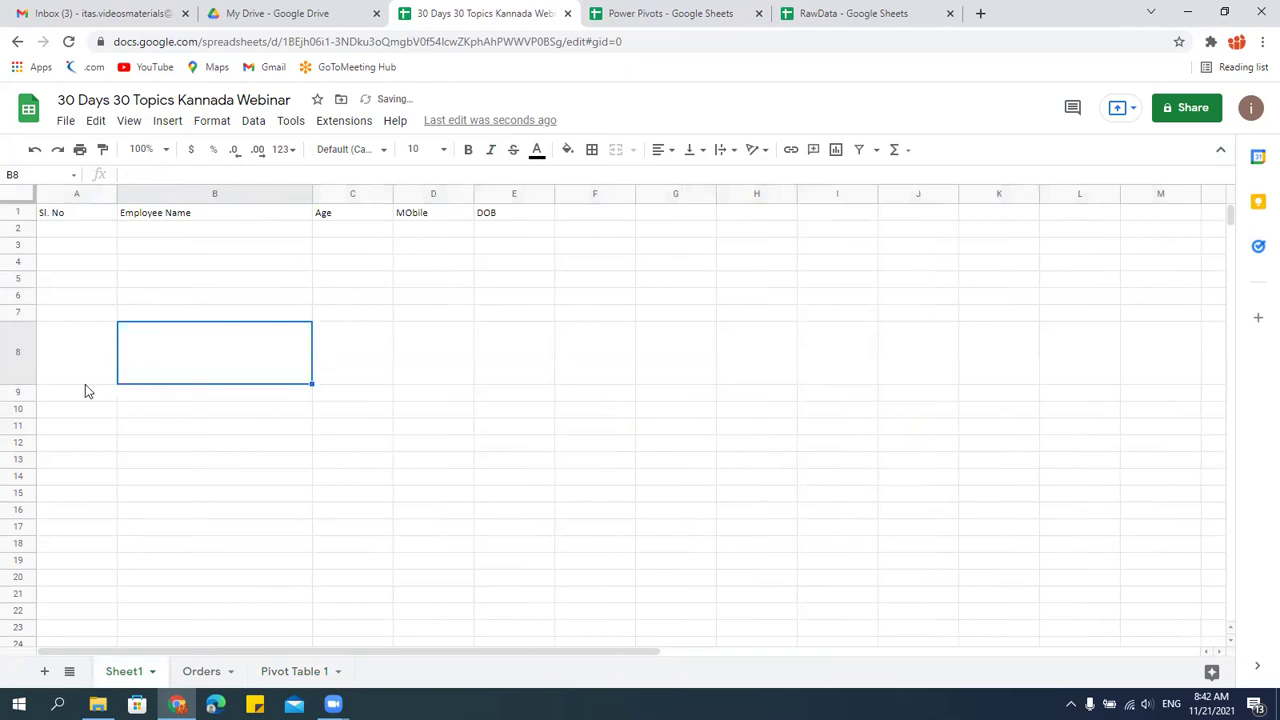
left_click_drag(28, 384, 28, 411)
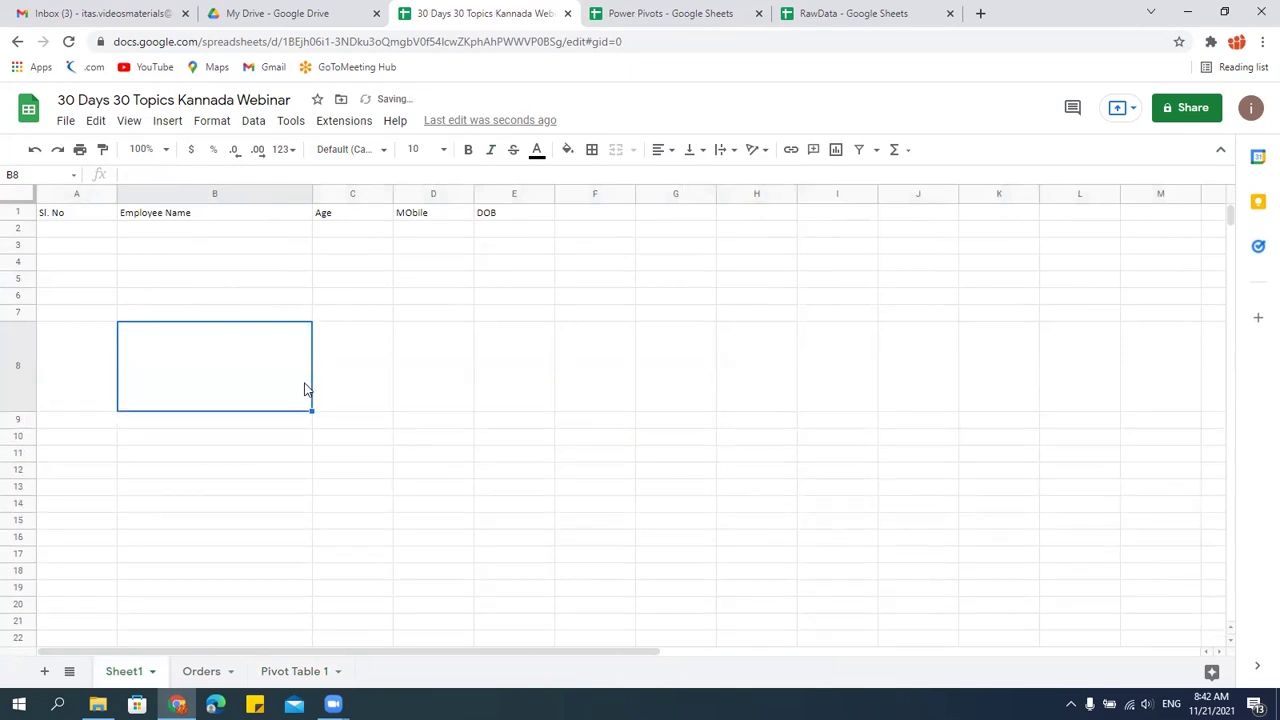
Choose Insert > Image > Insert image in cell and bring up the Day 20 folder.
left_click(167, 120)
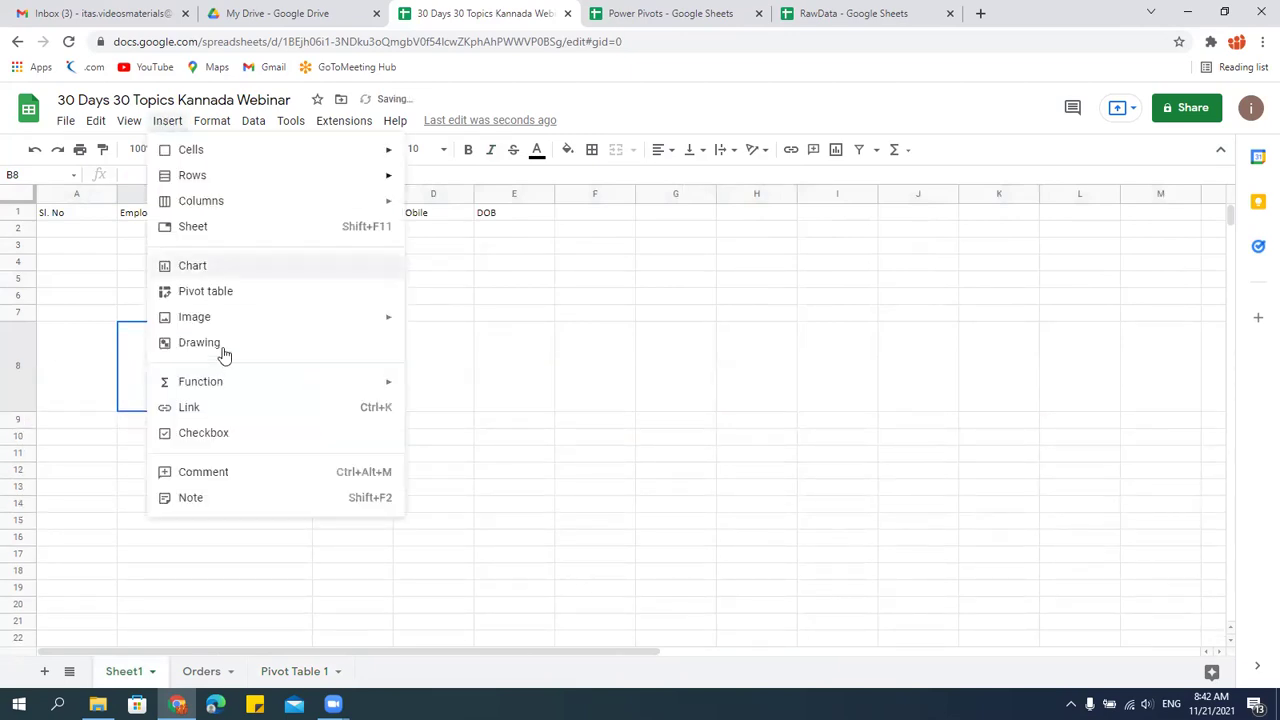
mouse_move(230, 317)
left_click(477, 323)
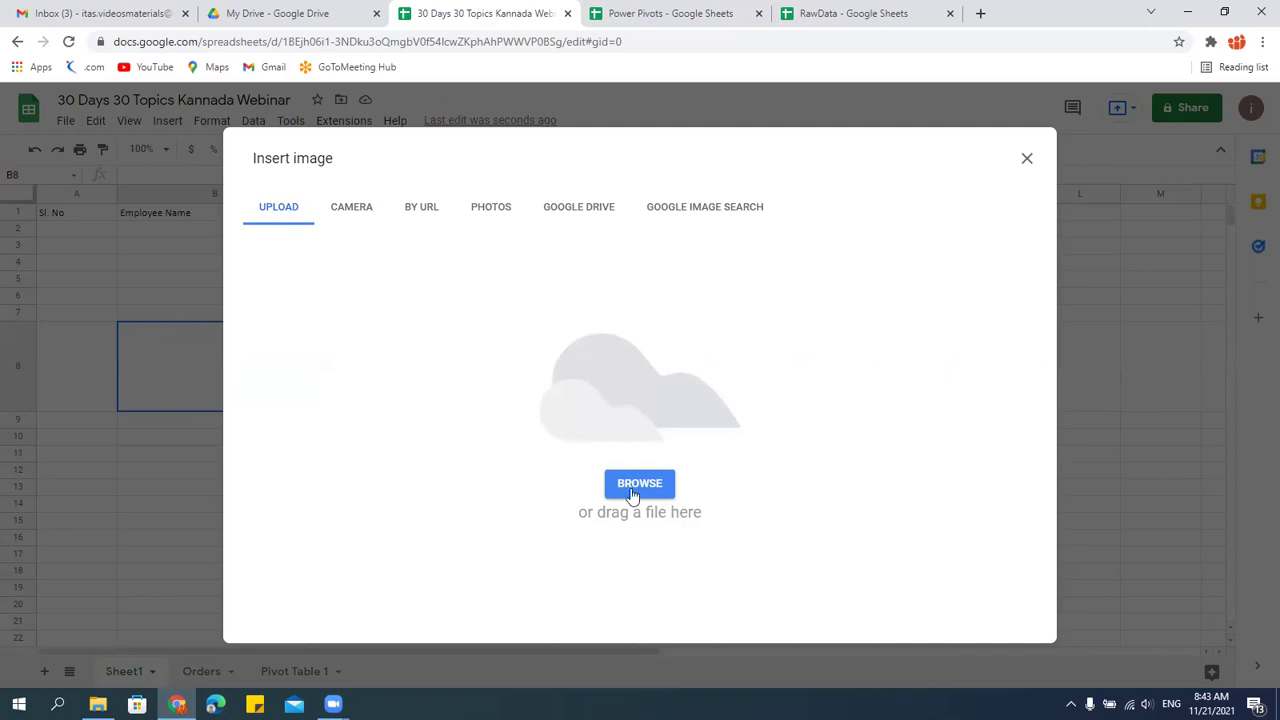
left_click(98, 704)
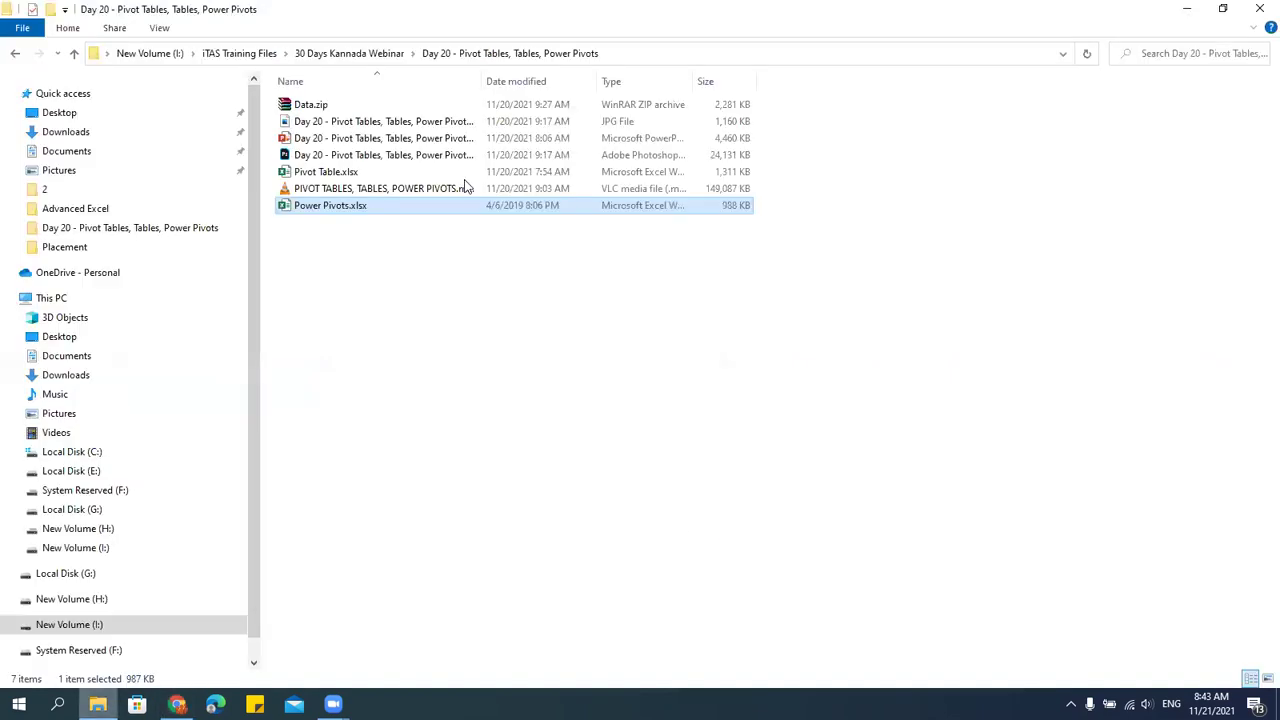
Drag the Day 20 JPG from File Explorer into the image upload area.
left_click_drag(305, 122, 674, 437)
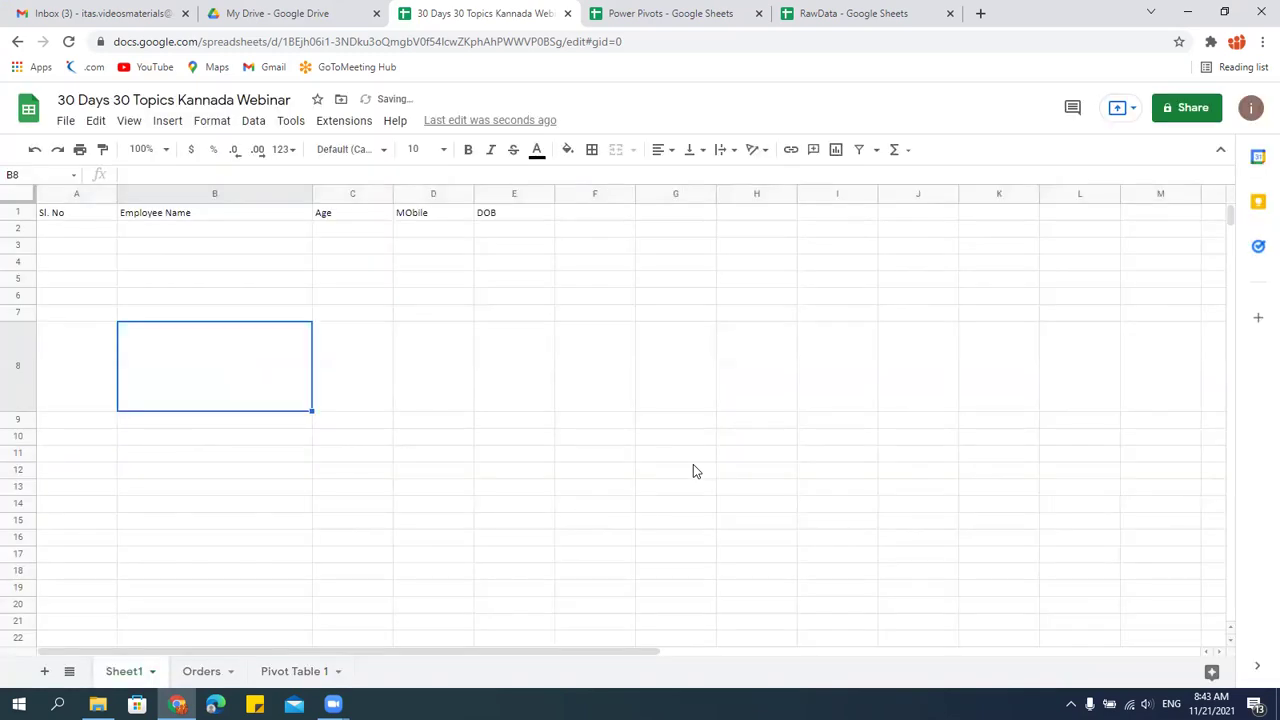
Test the B8 image by deleting and restoring it with Ctrl+Z, then select E8.
left_click(242, 454)
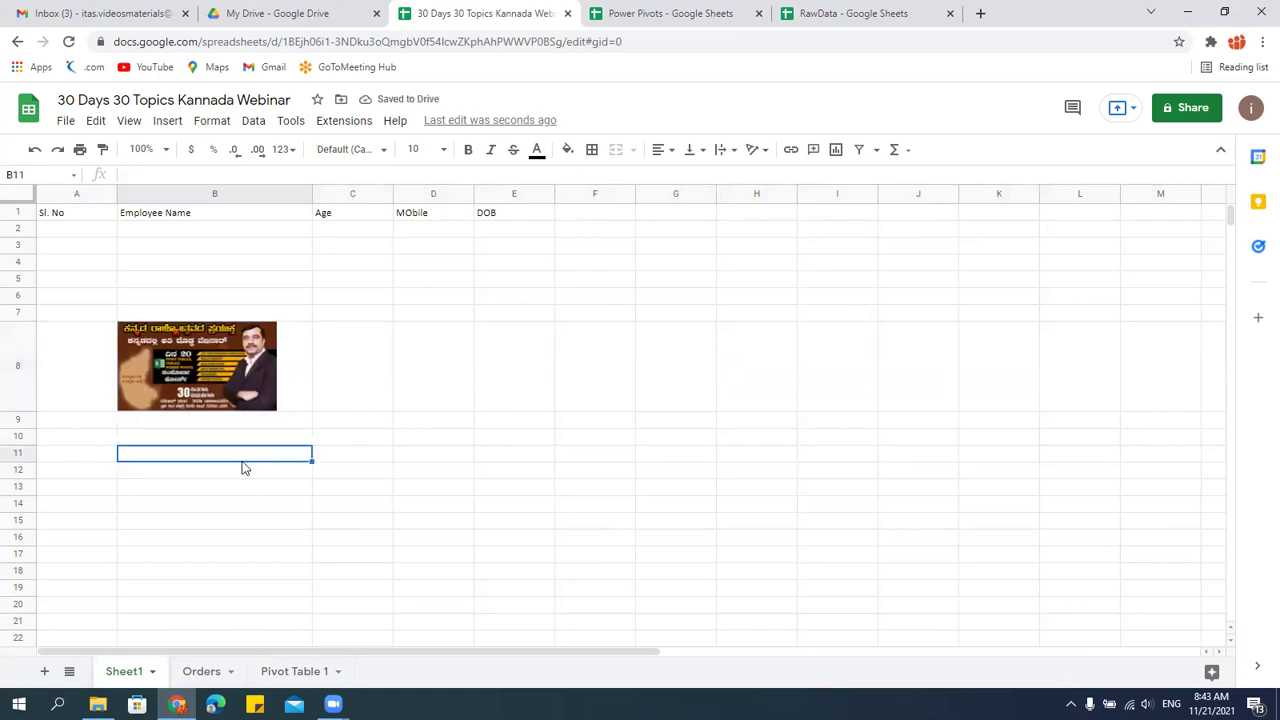
left_click(210, 372)
key("Delete")
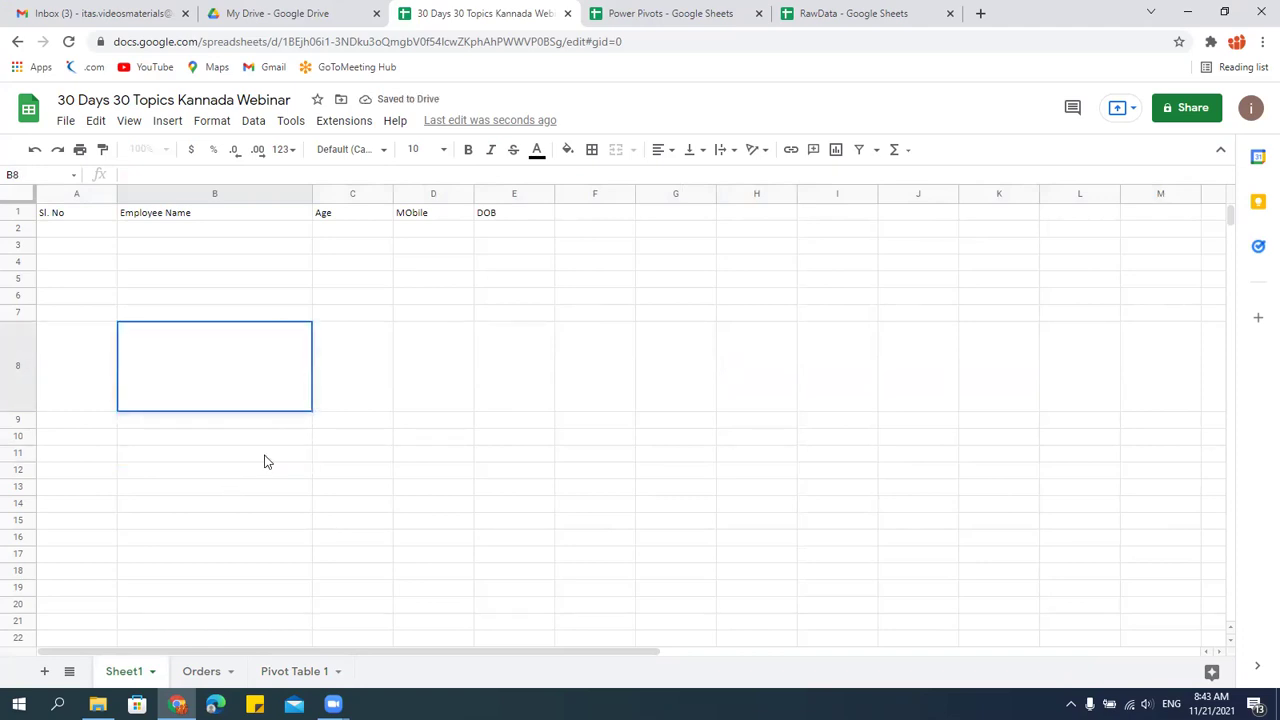
key("ctrl+z")
left_click(304, 370)
key("Delete")
key("ctrl+z")
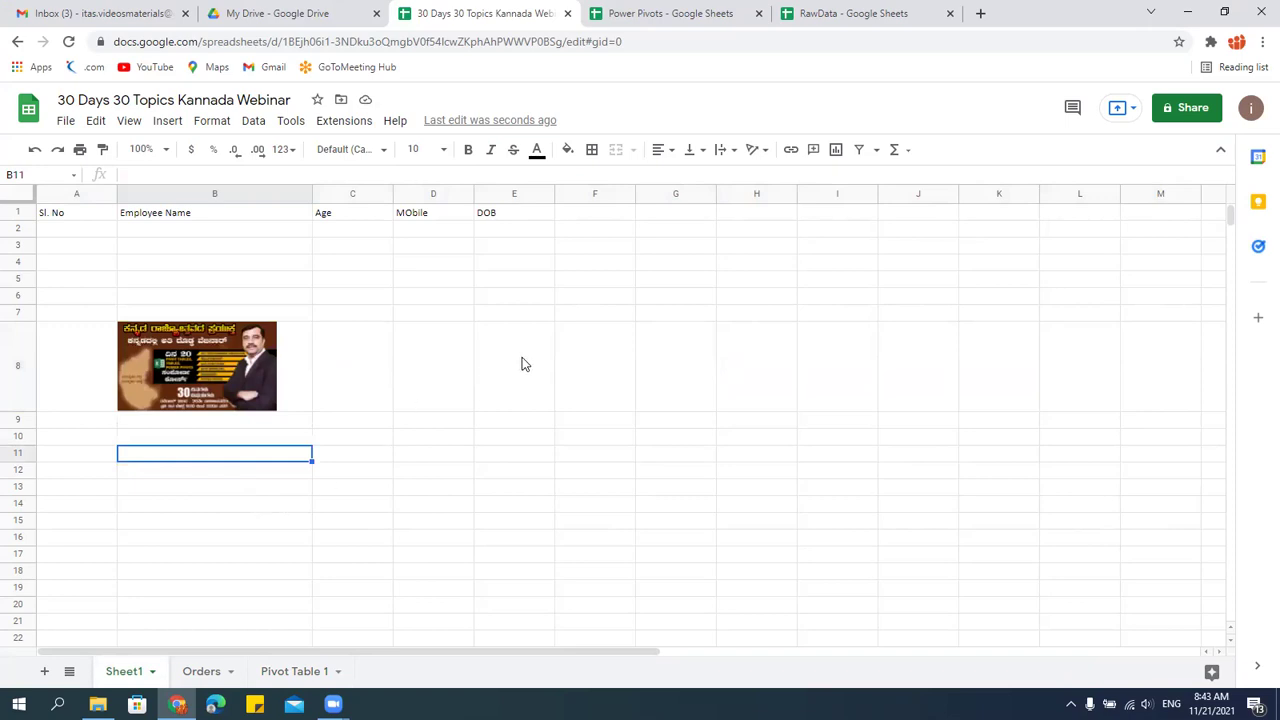
left_click(511, 390)
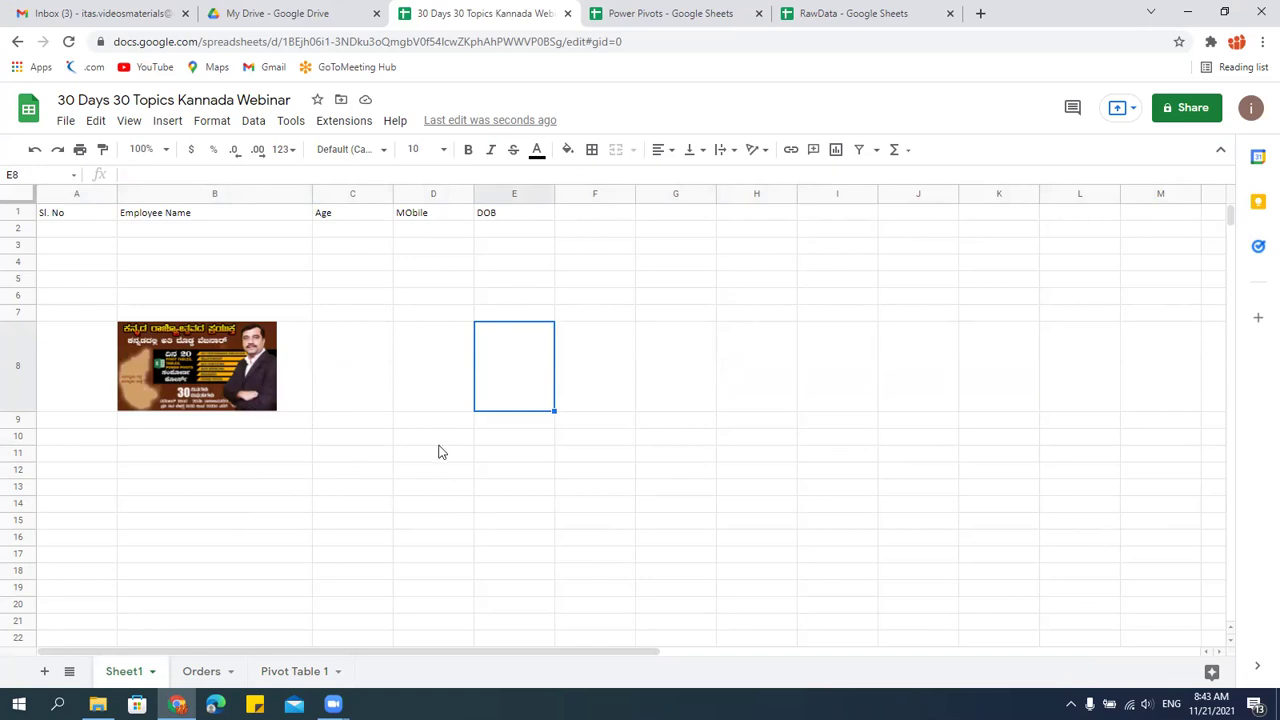
Insert the Day 20 JPG as an image over cells by dropping it into Upload.
left_click(167, 121)
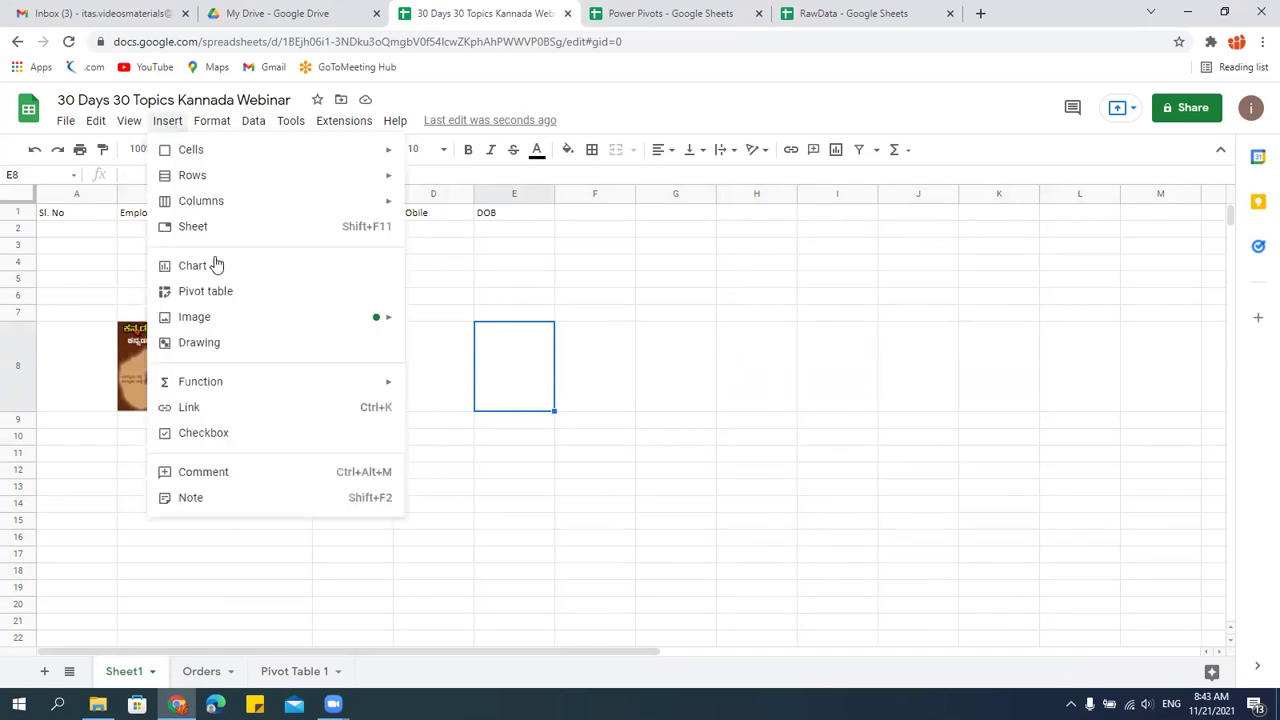
mouse_move(274, 323)
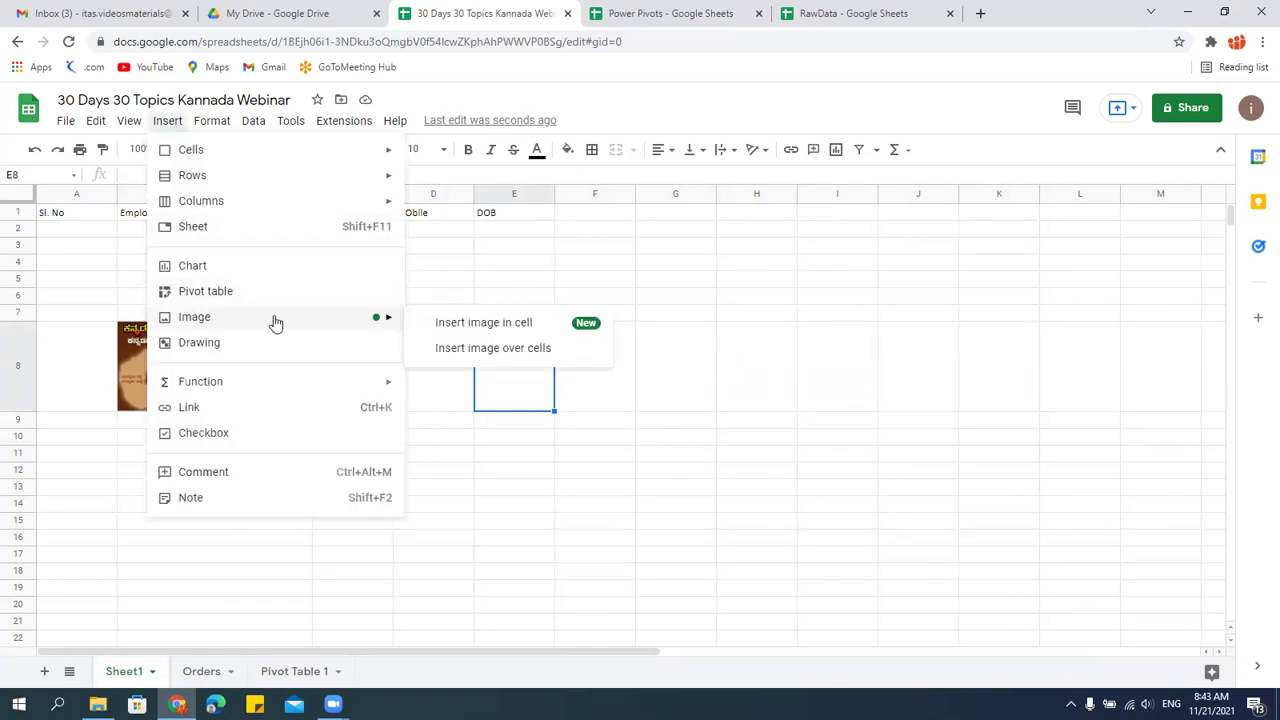
left_click(470, 350)
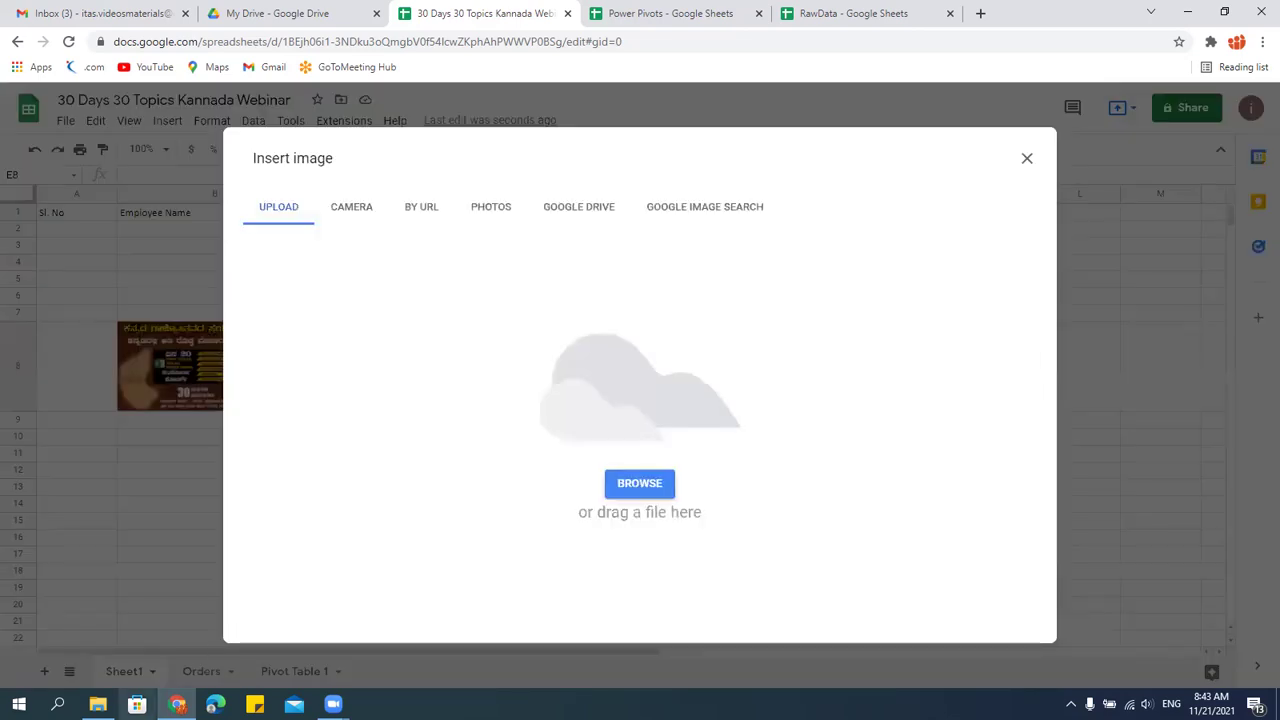
left_click(98, 704)
left_click_drag(310, 125, 628, 410)
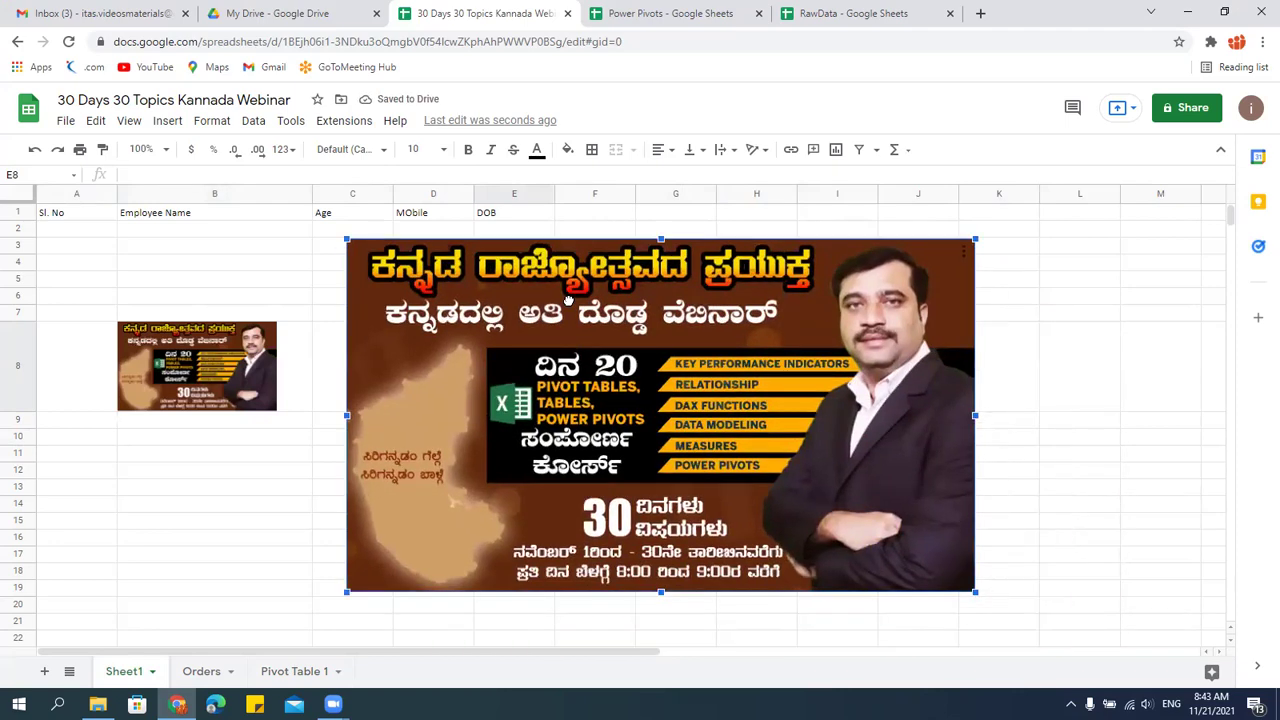
Shrink the floating banner and place it toward the upper right of the sheet.
left_click_drag(961, 232, 1127, 254)
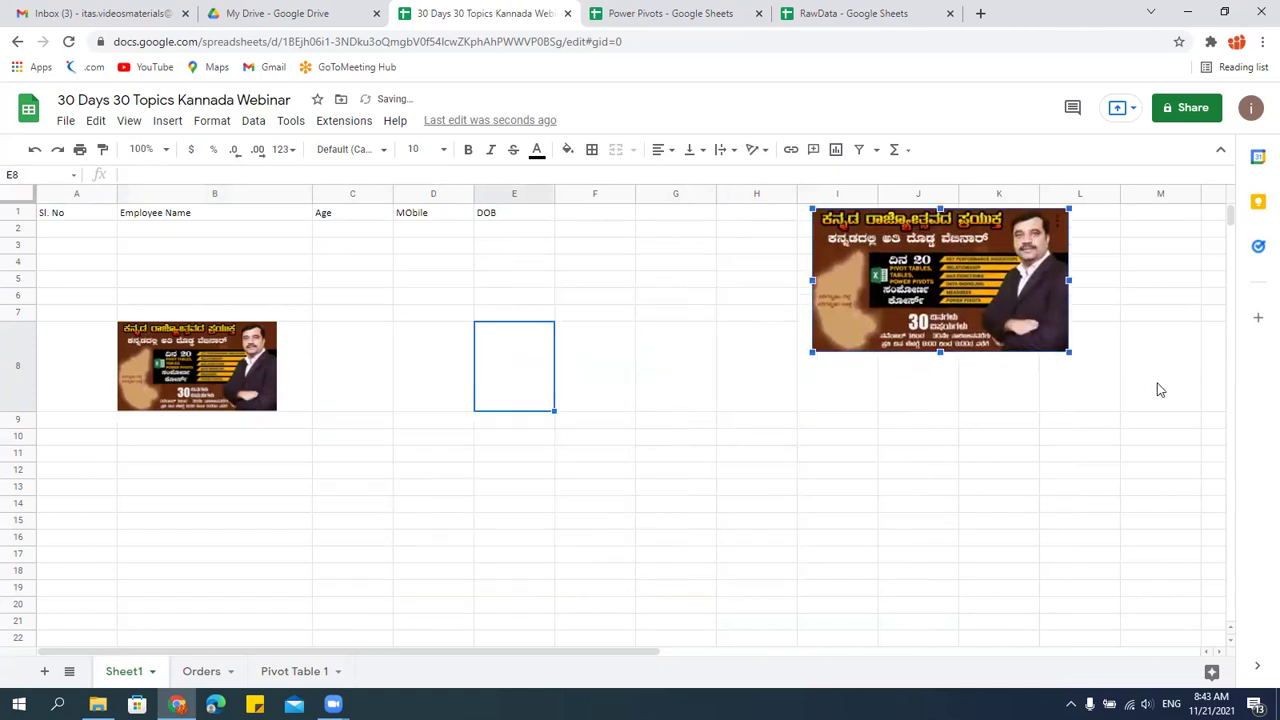
left_click(594, 503)
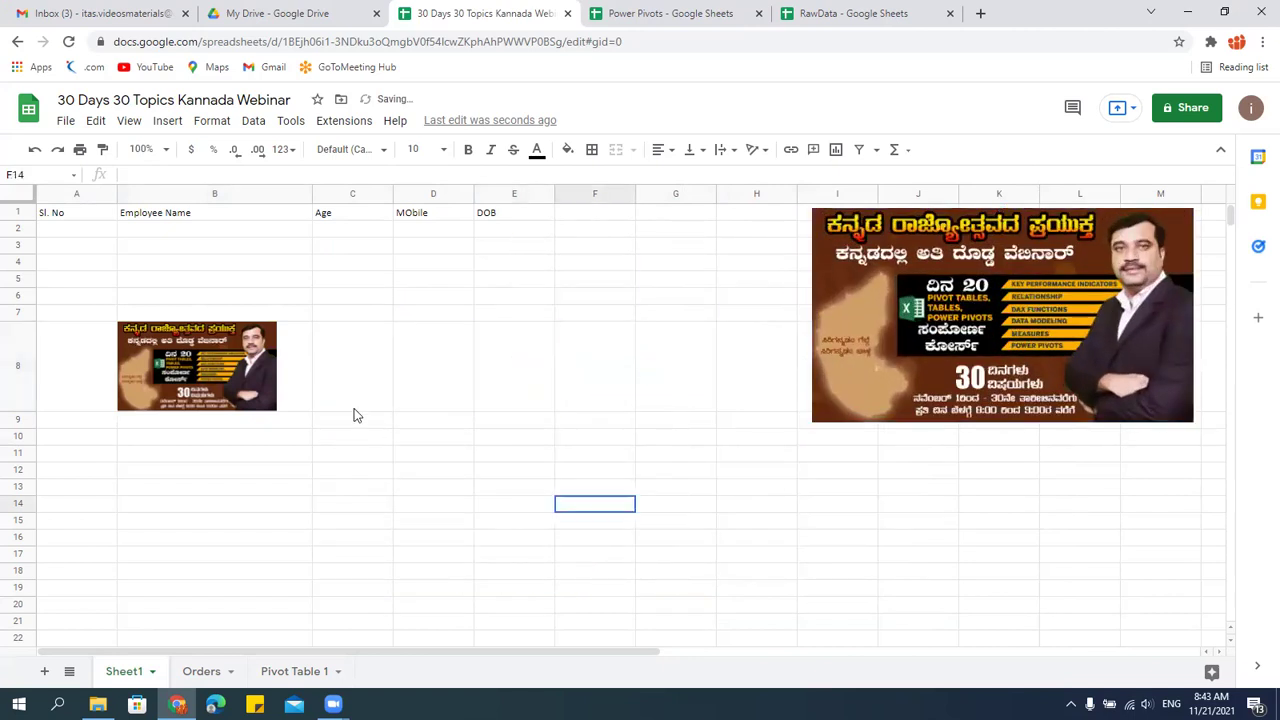
left_click(897, 333)
left_click_drag(897, 333, 866, 363)
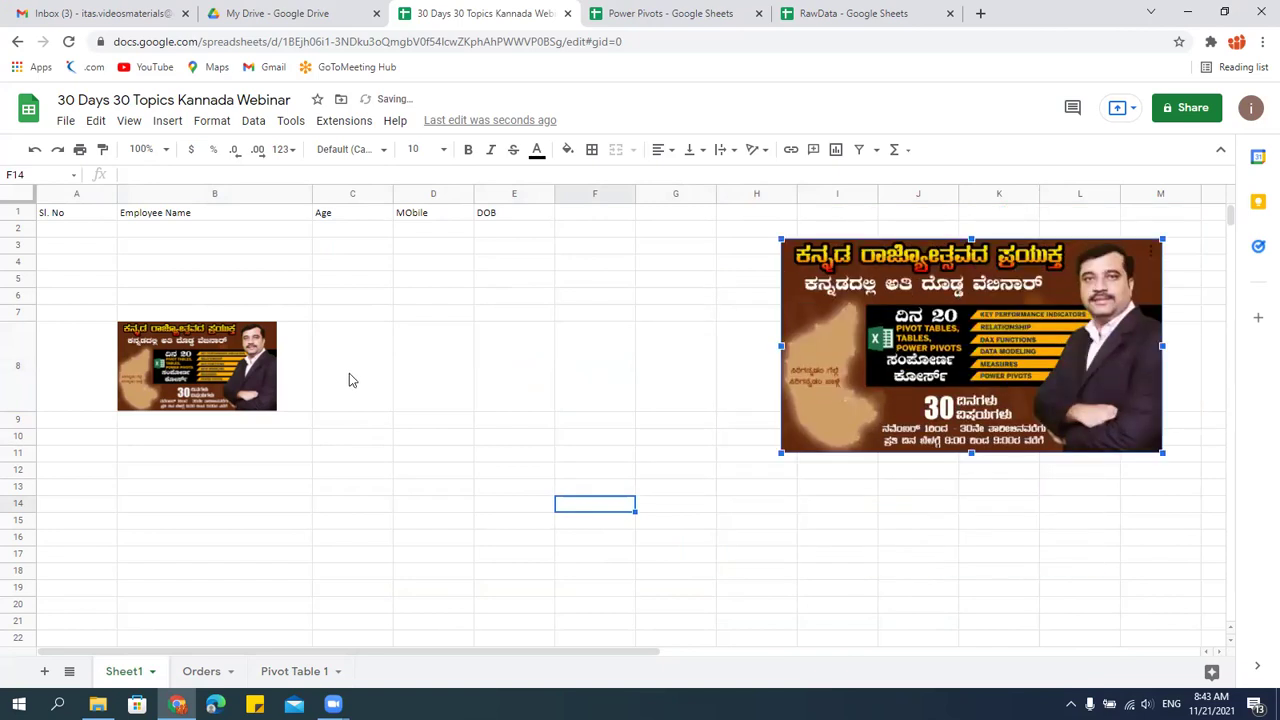
Type test text 'sdfasdfasdf' into B8, then undo it so the in-cell image returns.
left_click(311, 377)
double_click(143, 361)
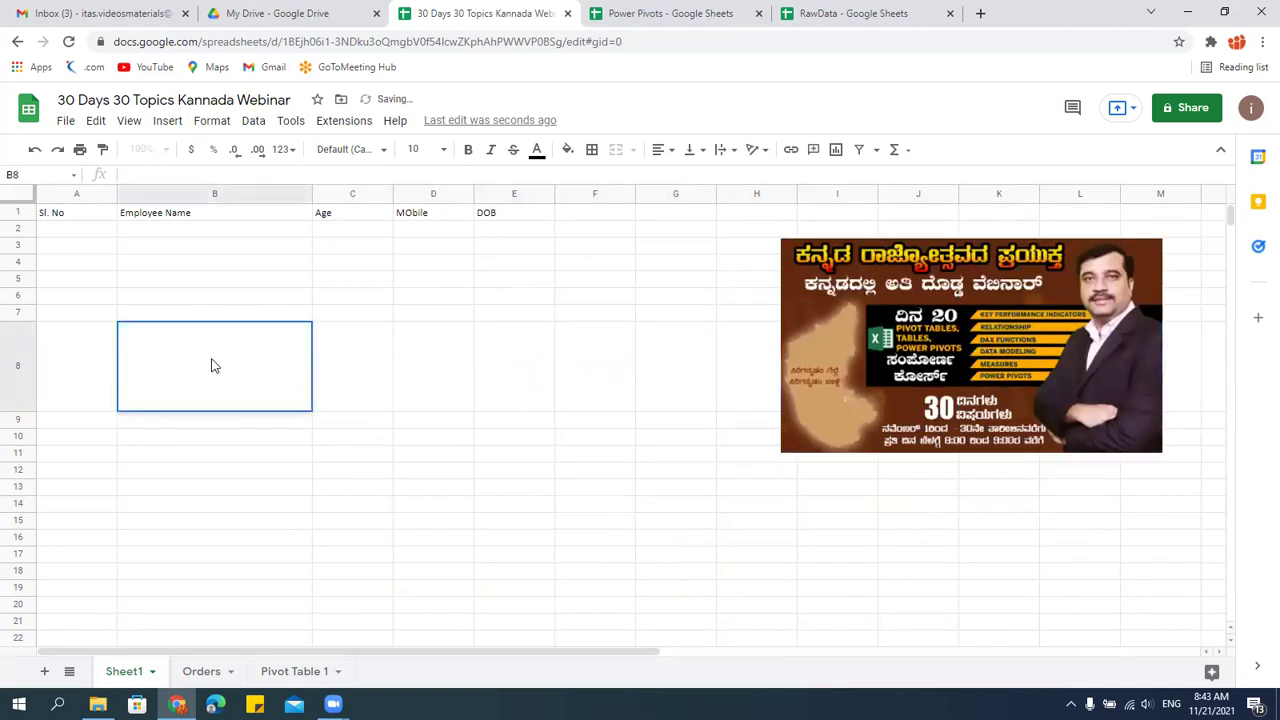
type("sdfasdfasdf")
key("Return")
left_click(232, 395)
key("ctrl+z")
left_click(287, 465)
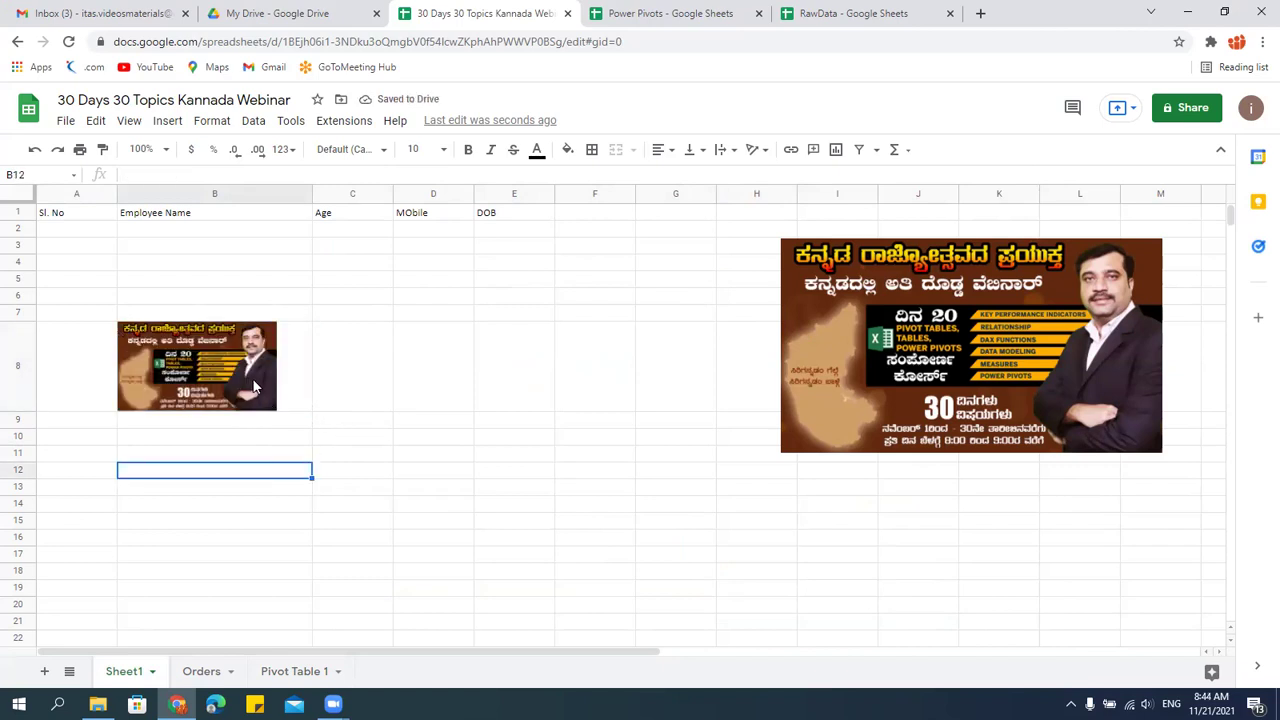
key("ctrl+Up")
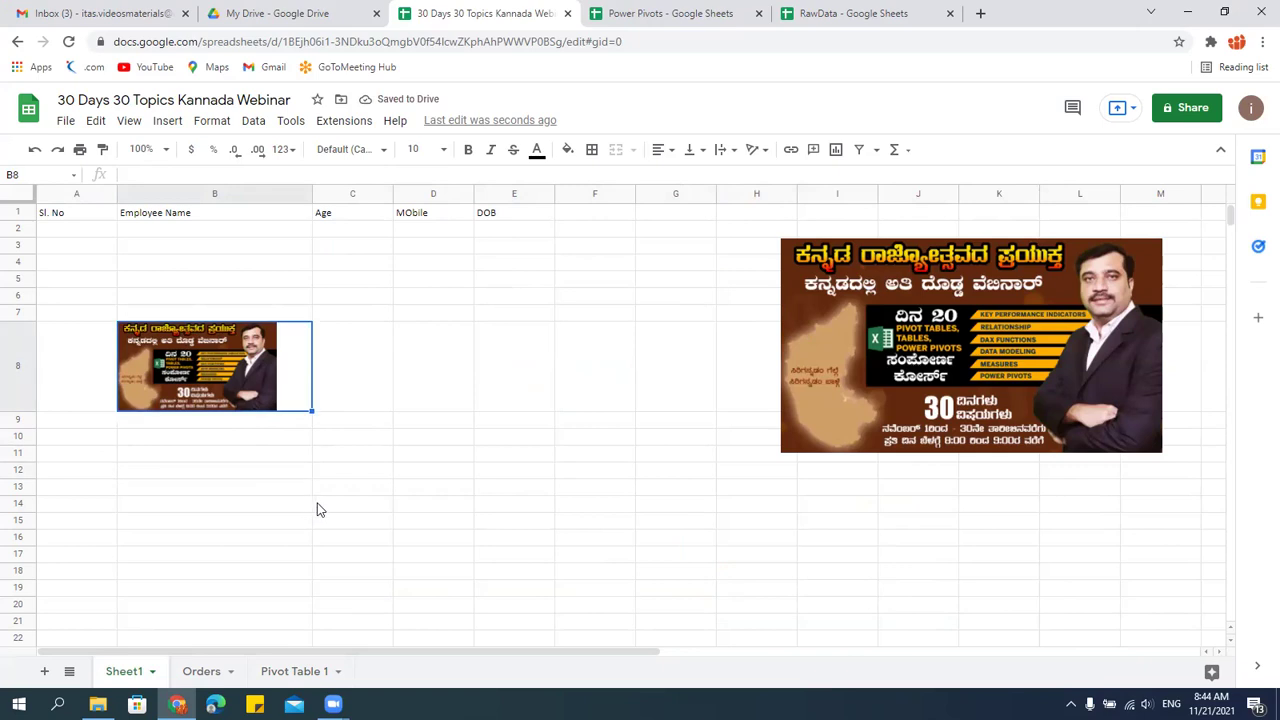
left_click(269, 437)
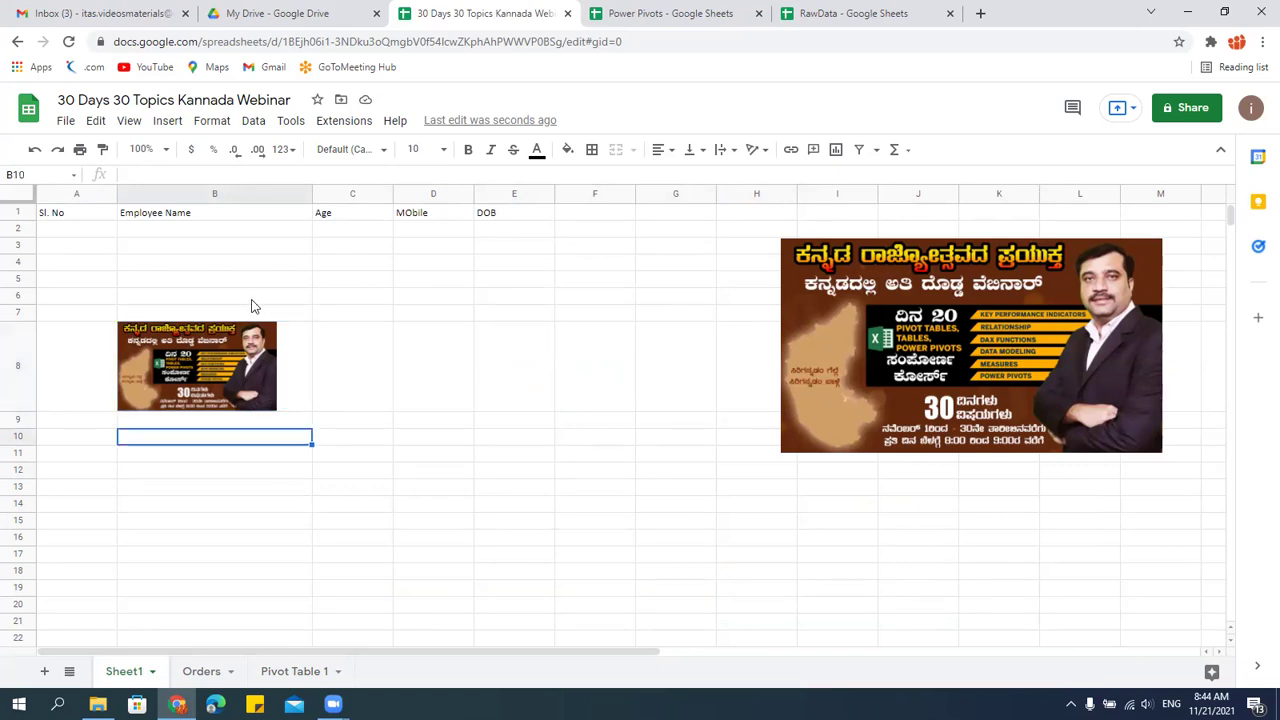
left_click(170, 125)
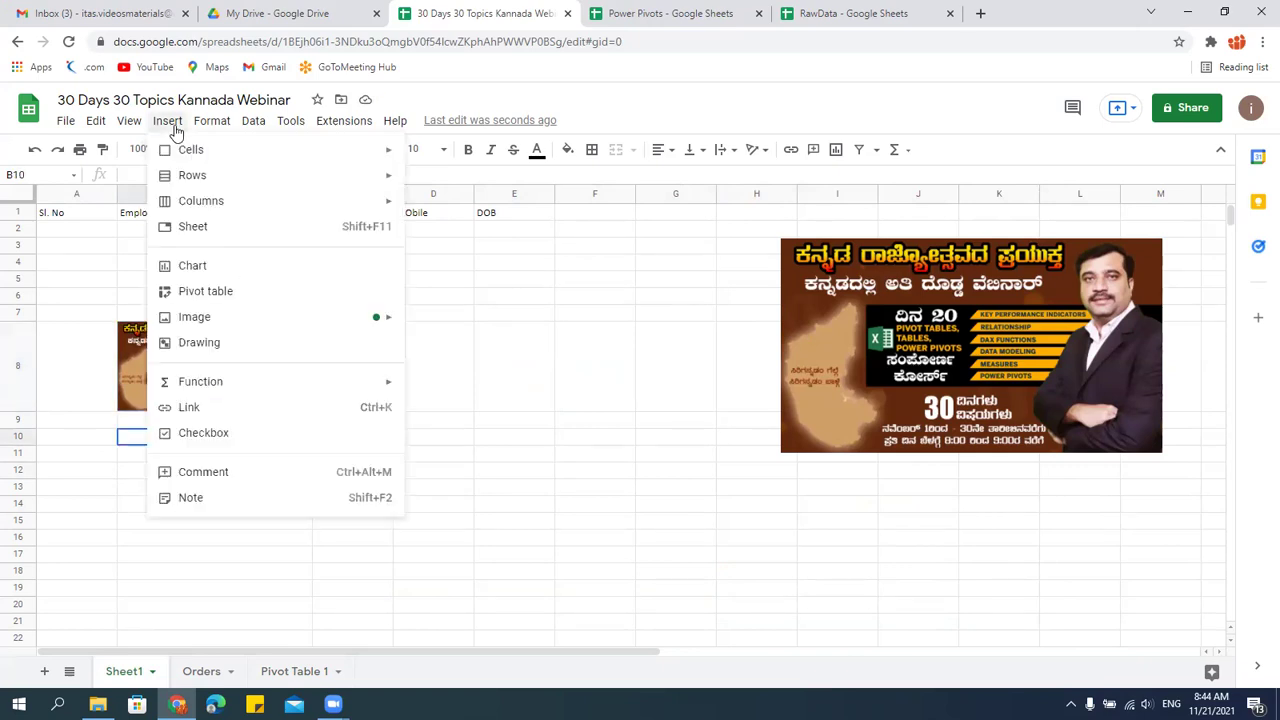
For cell E8, start a new drawing, draw a text box, then revert the unsynced changes.
left_click(486, 377)
left_click(168, 122)
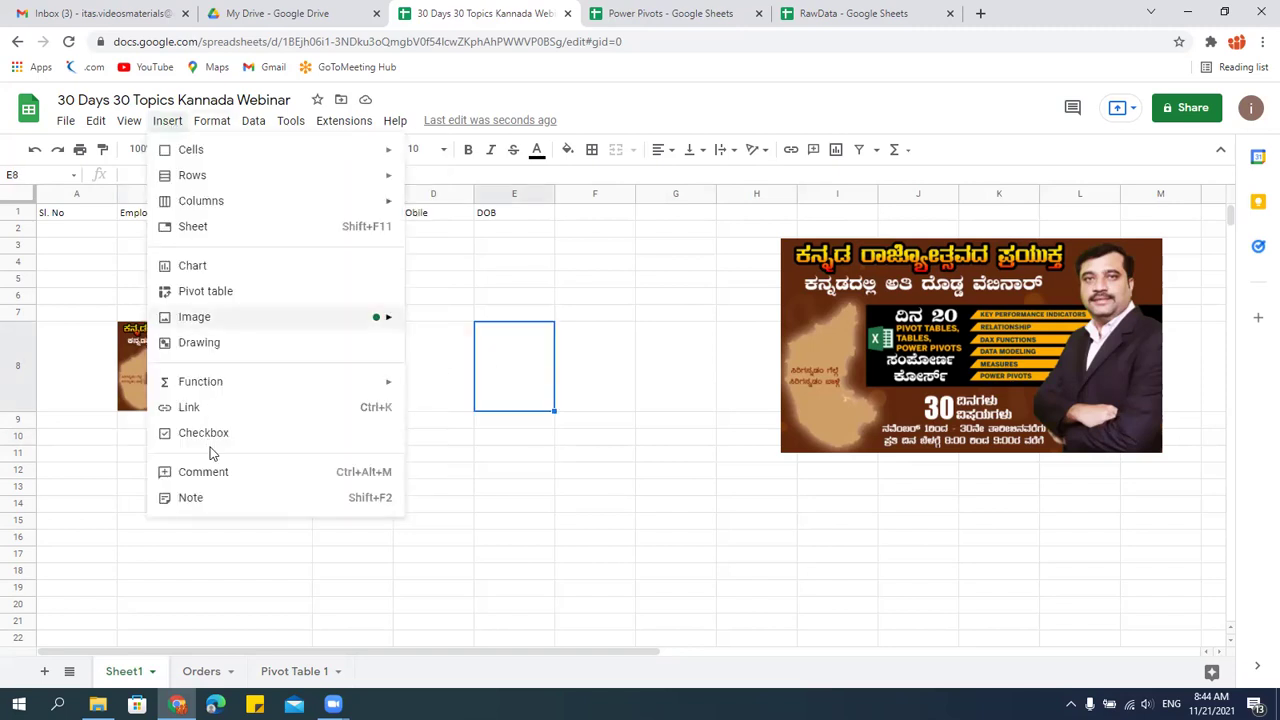
left_click(198, 343)
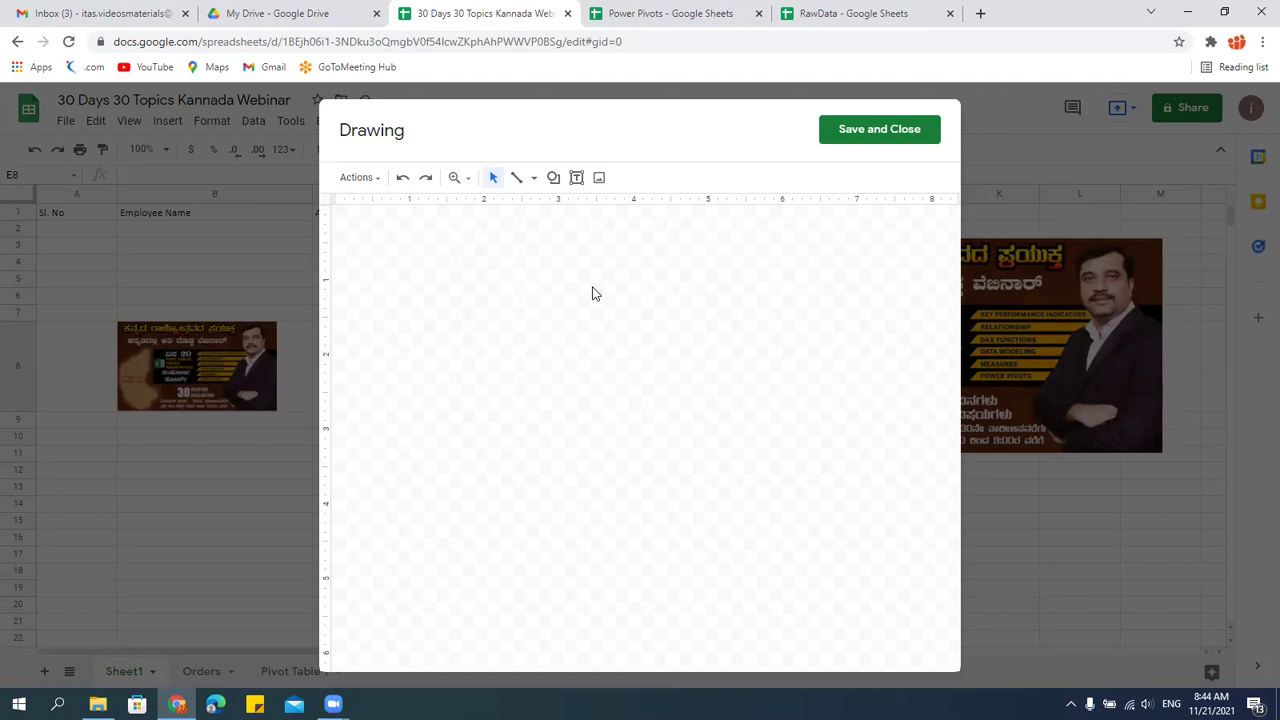
left_click(576, 178)
left_click(474, 289)
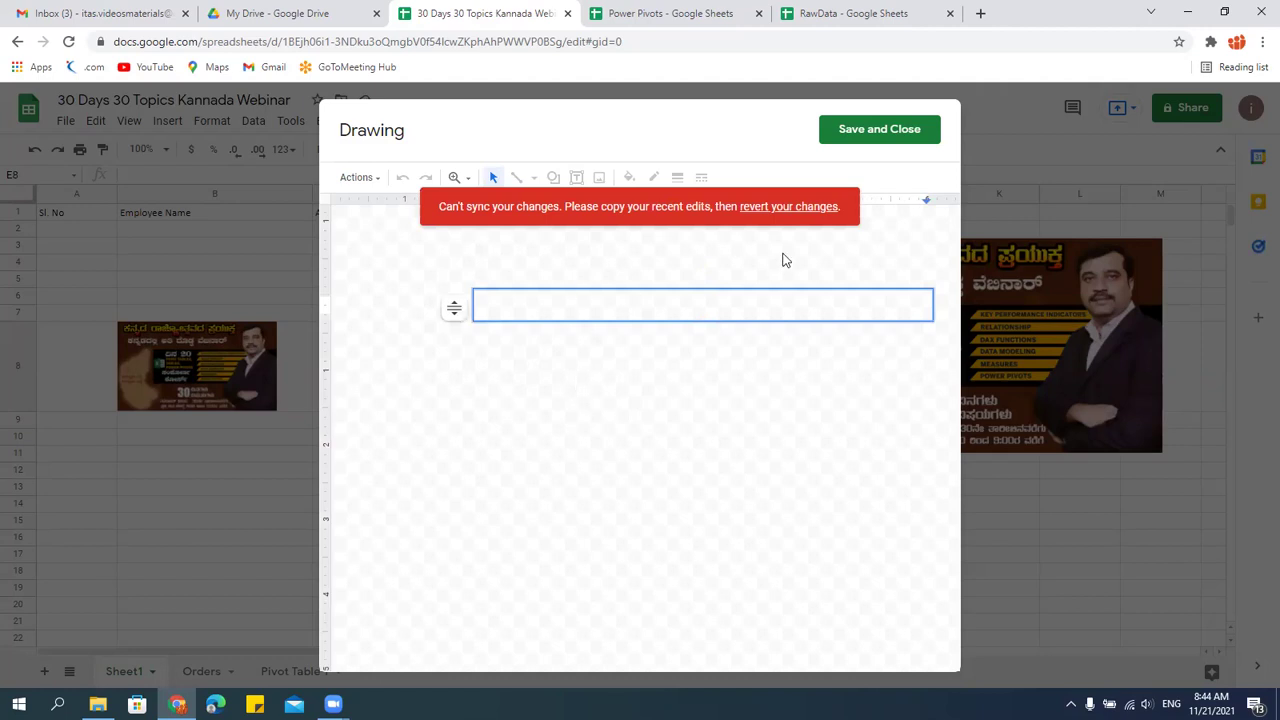
left_click(771, 212)
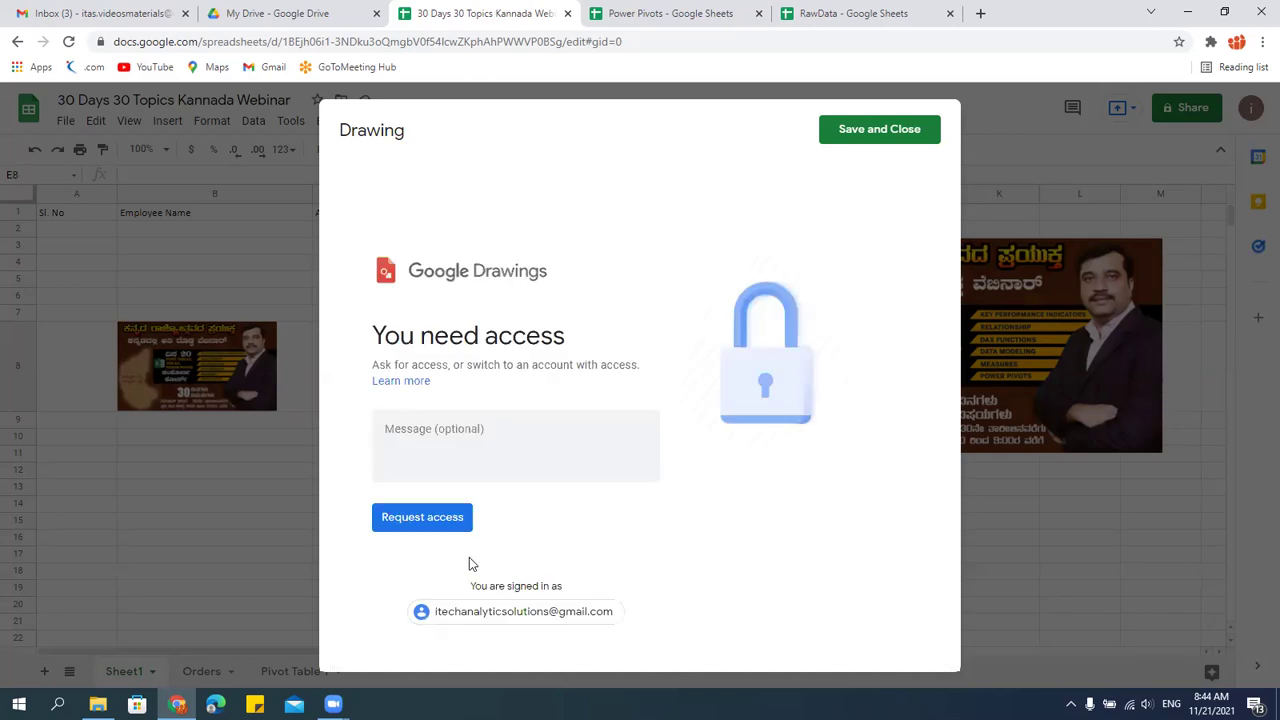
Request access to the drawing, confirm with OK, and try Save and Close.
left_click(422, 517)
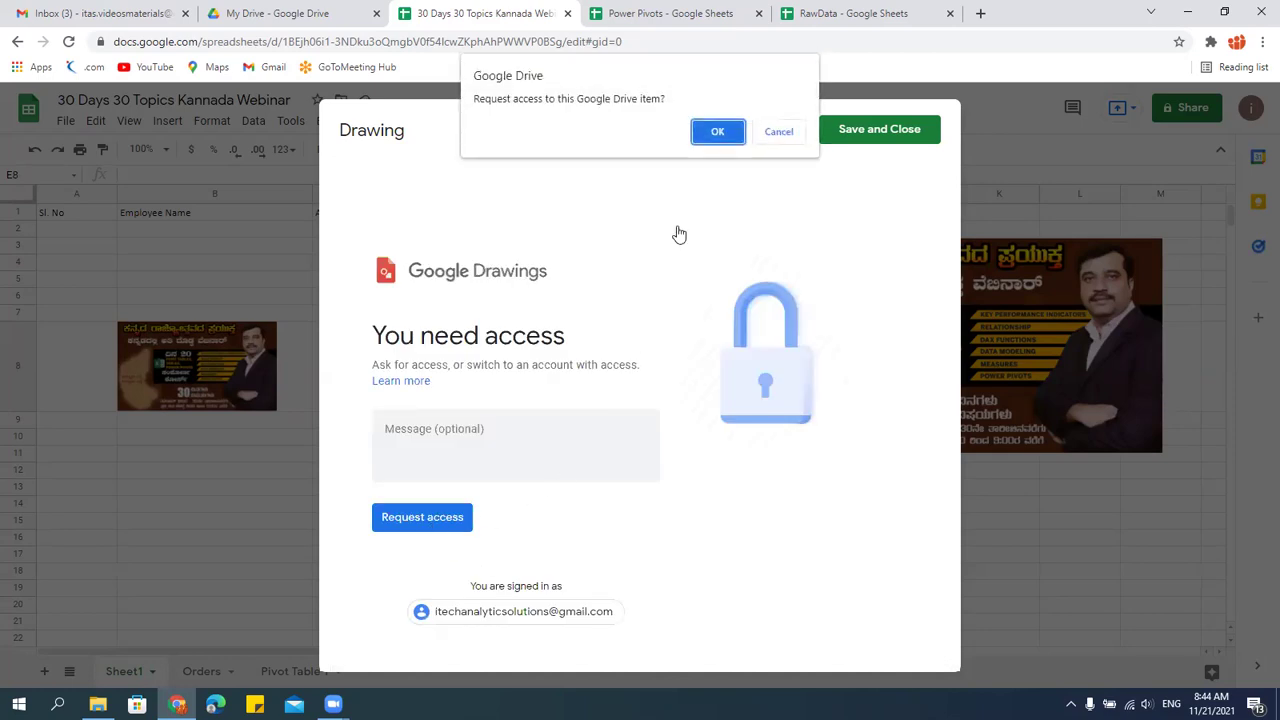
left_click(716, 134)
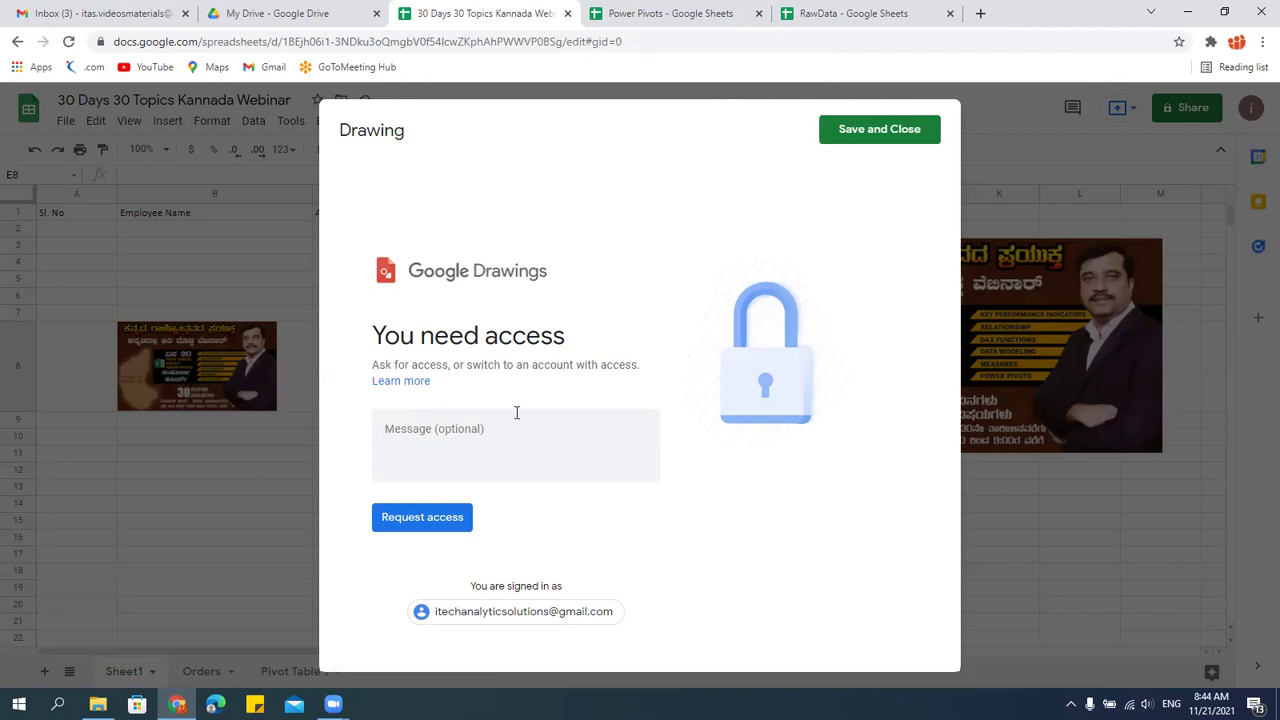
left_click(855, 131)
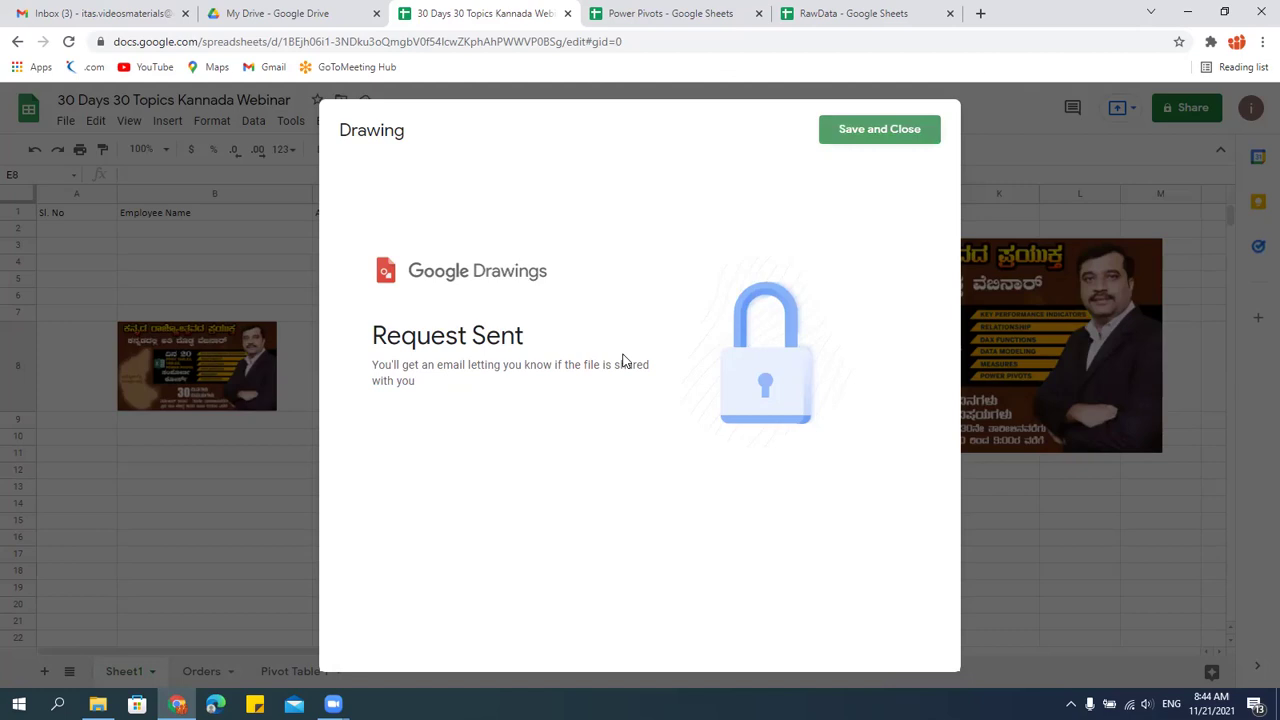
left_click(855, 134)
left_click(107, 16)
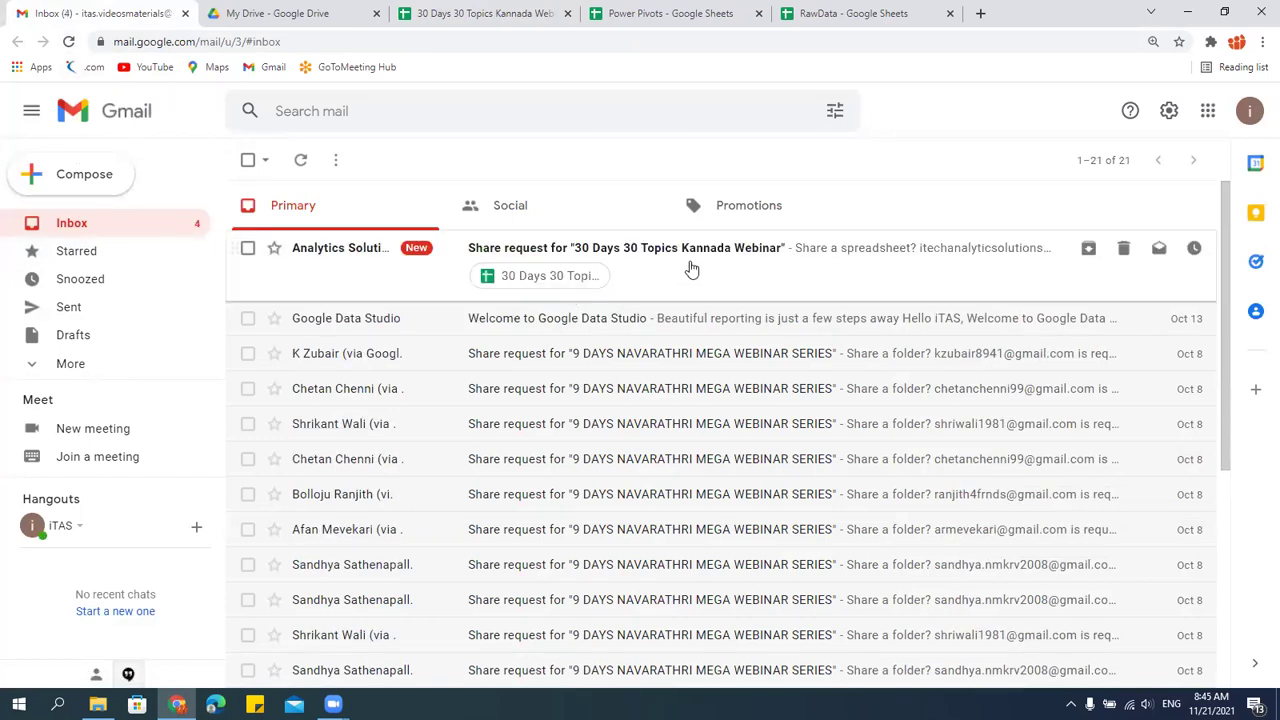
Open the spreadsheet share request email and share the sheet with the requester.
left_click(674, 287)
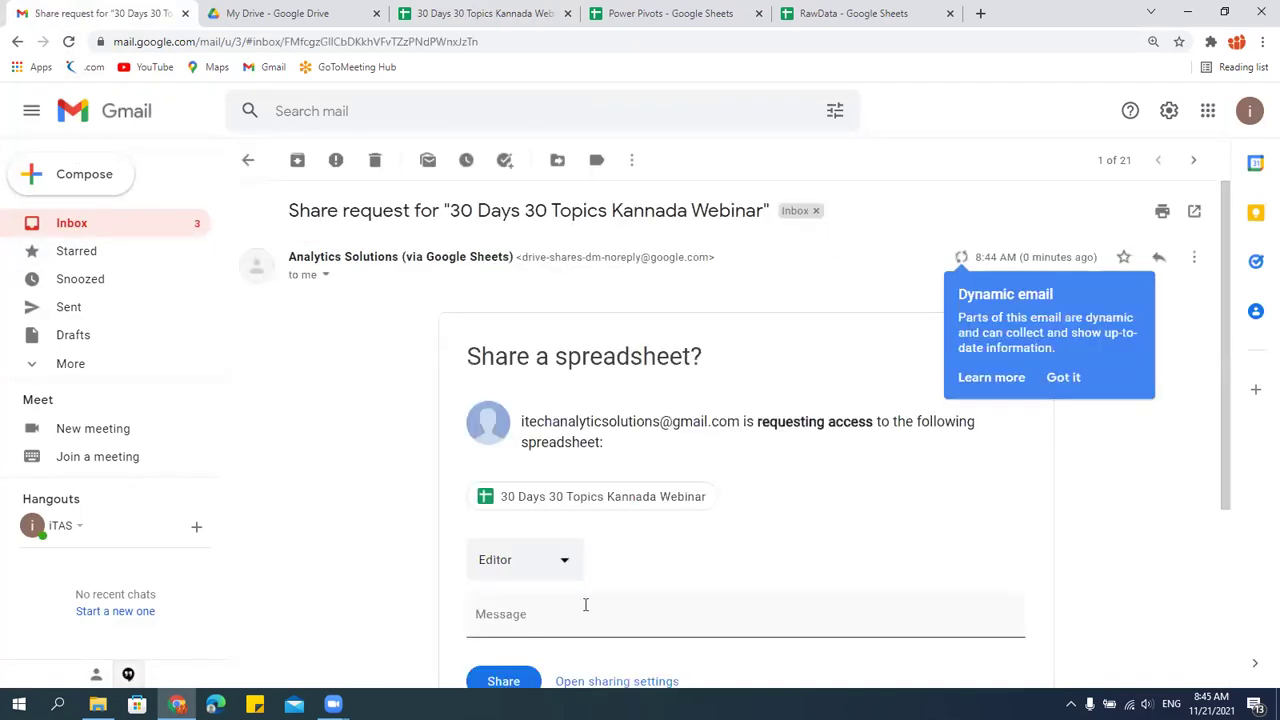
scroll(585, 604, "down", 3)
left_click(520, 410)
scroll(600, 528, "up", 2)
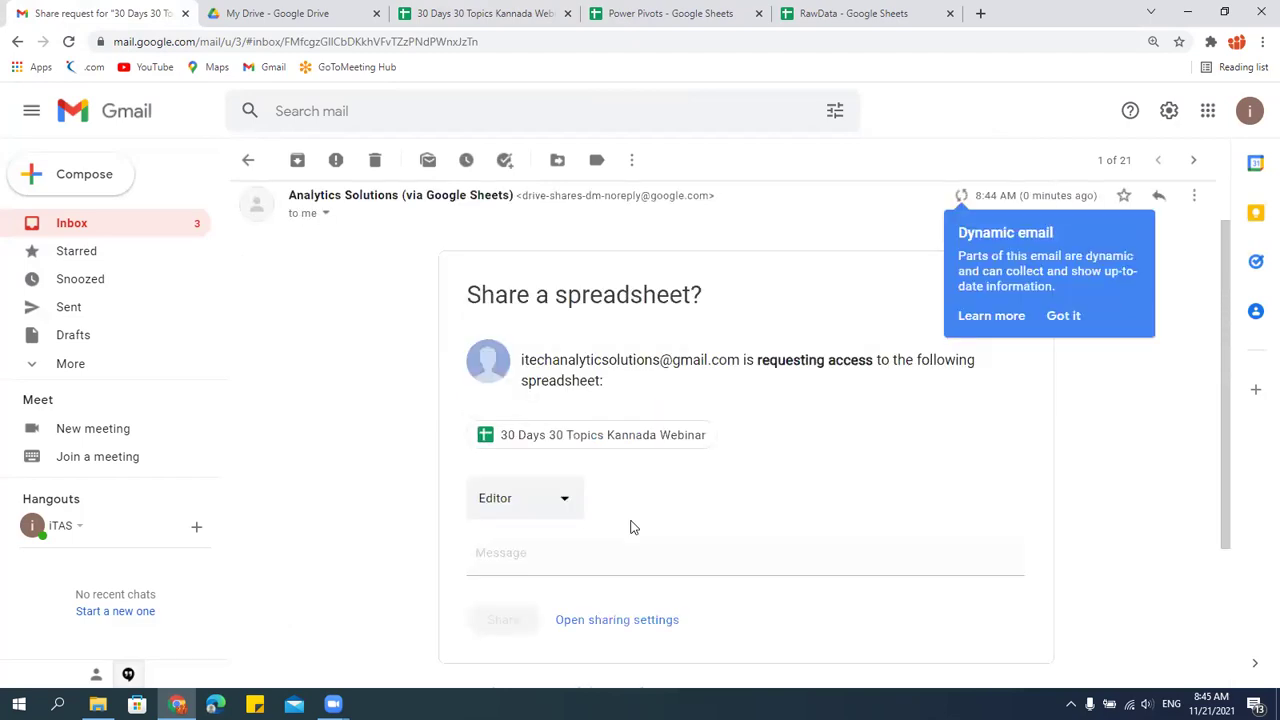
scroll(630, 527, "up", 1)
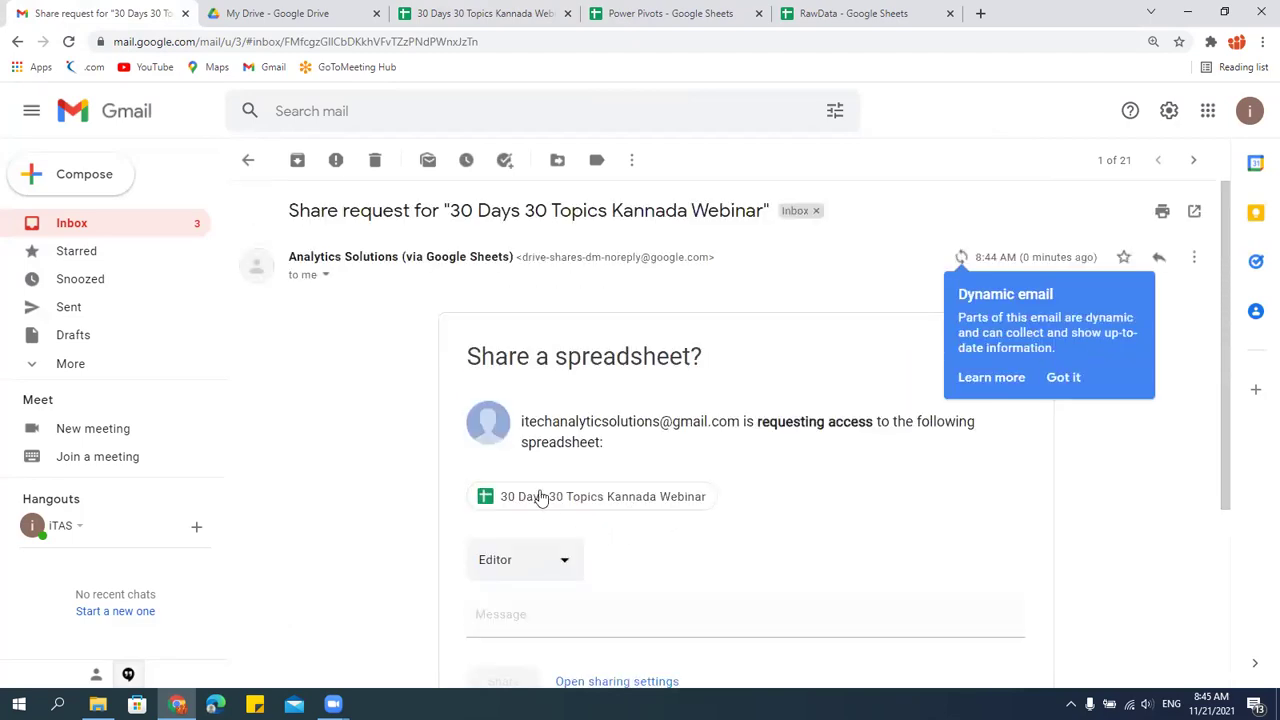
left_click(84, 229)
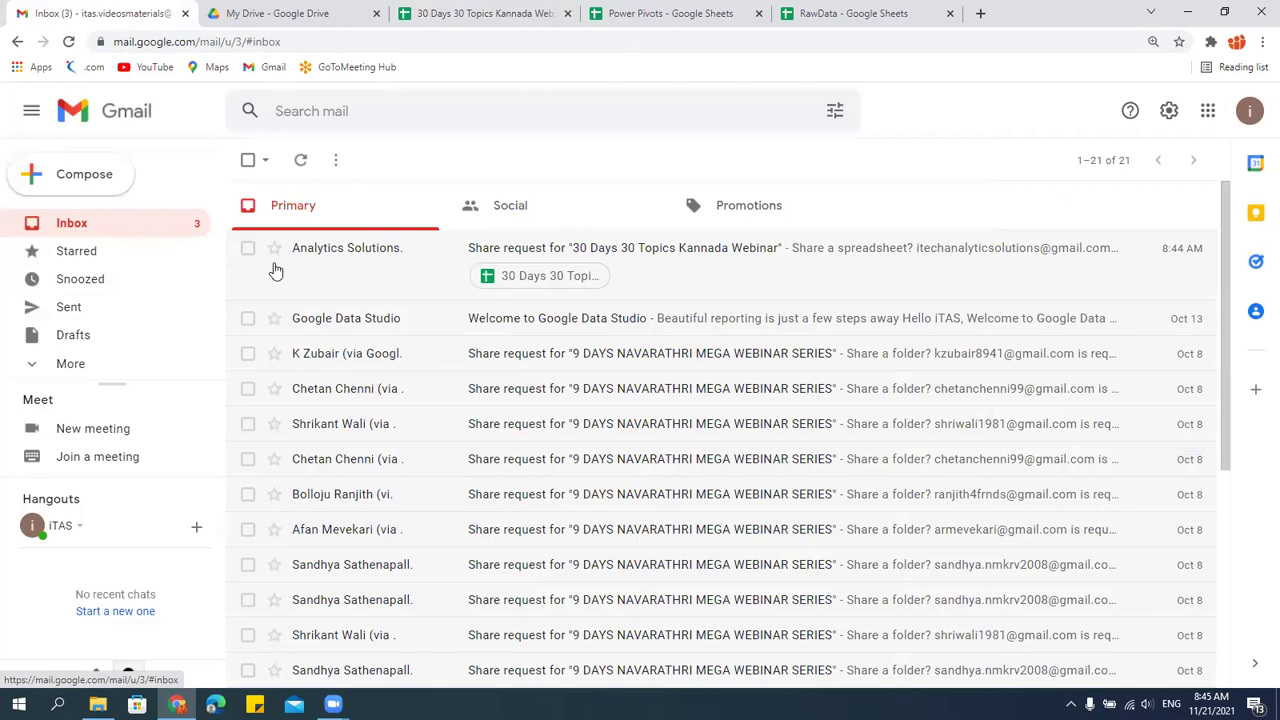
Go back to the webinar spreadsheet and try to save and close the drawing.
left_click(285, 14)
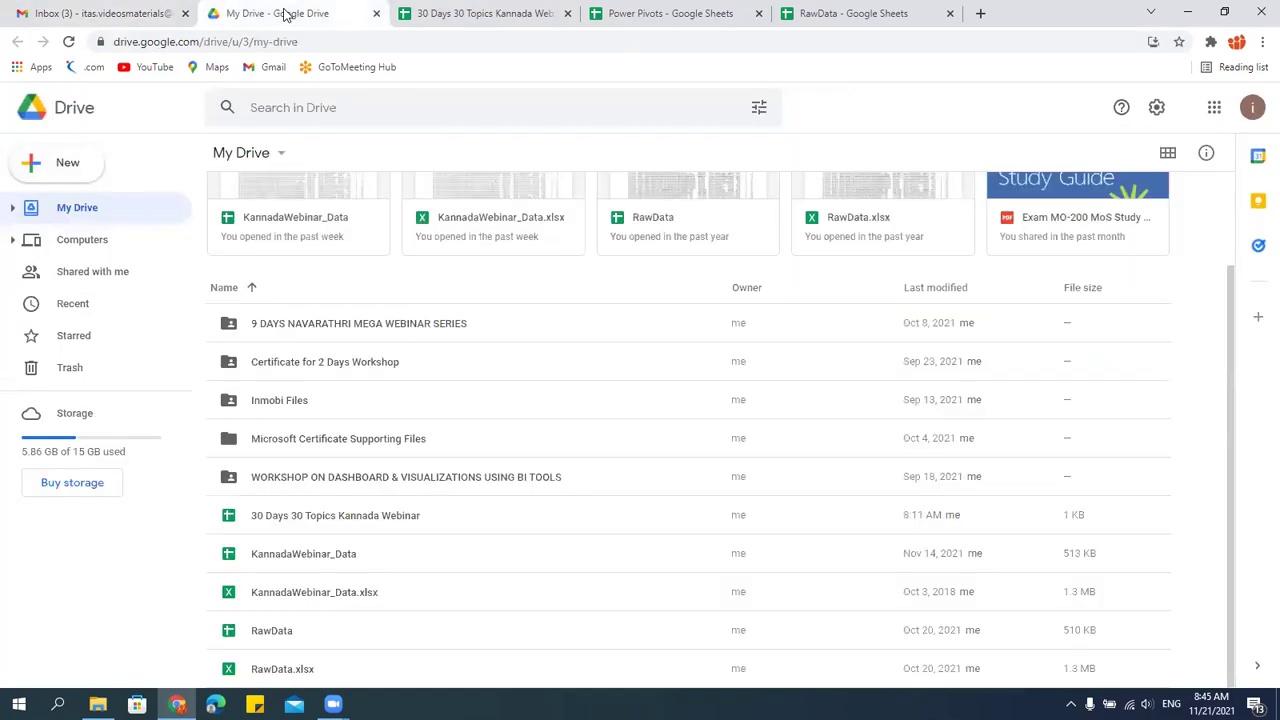
left_click(482, 13)
left_click(866, 131)
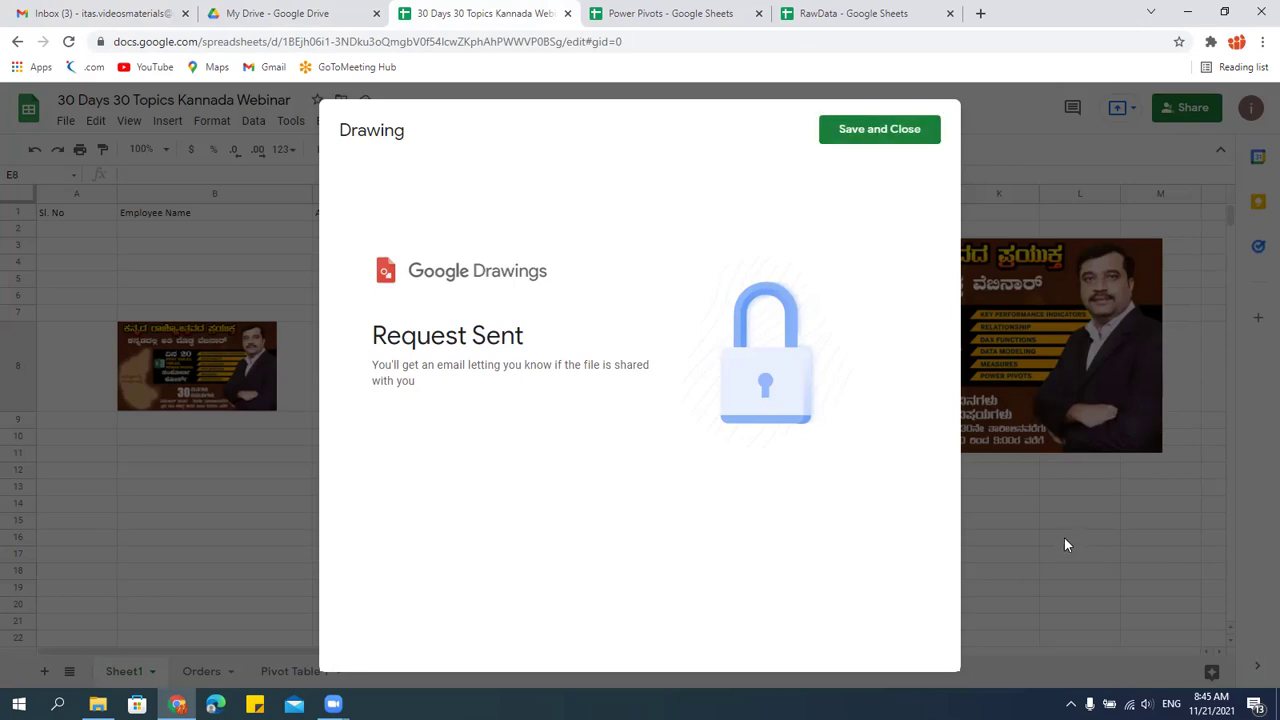
Switch to the other Gmail account and open the spreadsheet from its share notification email.
left_click(70, 13)
left_click(1250, 111)
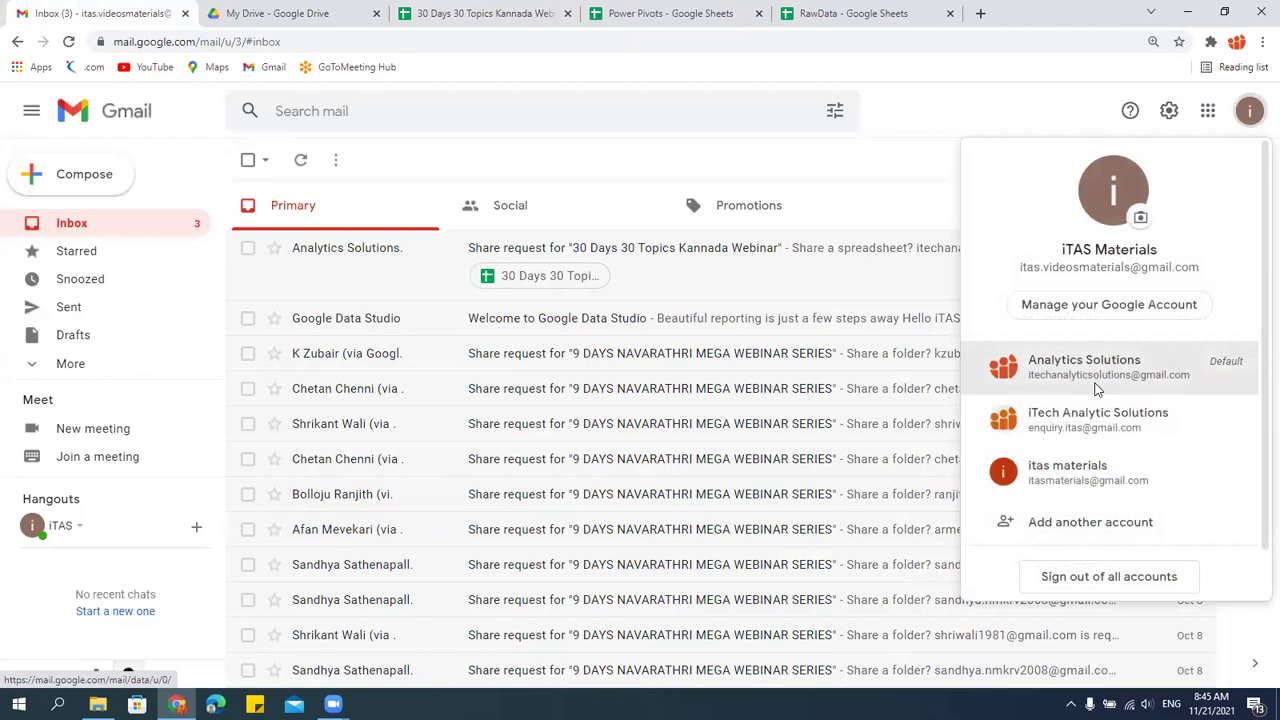
left_click(1097, 389)
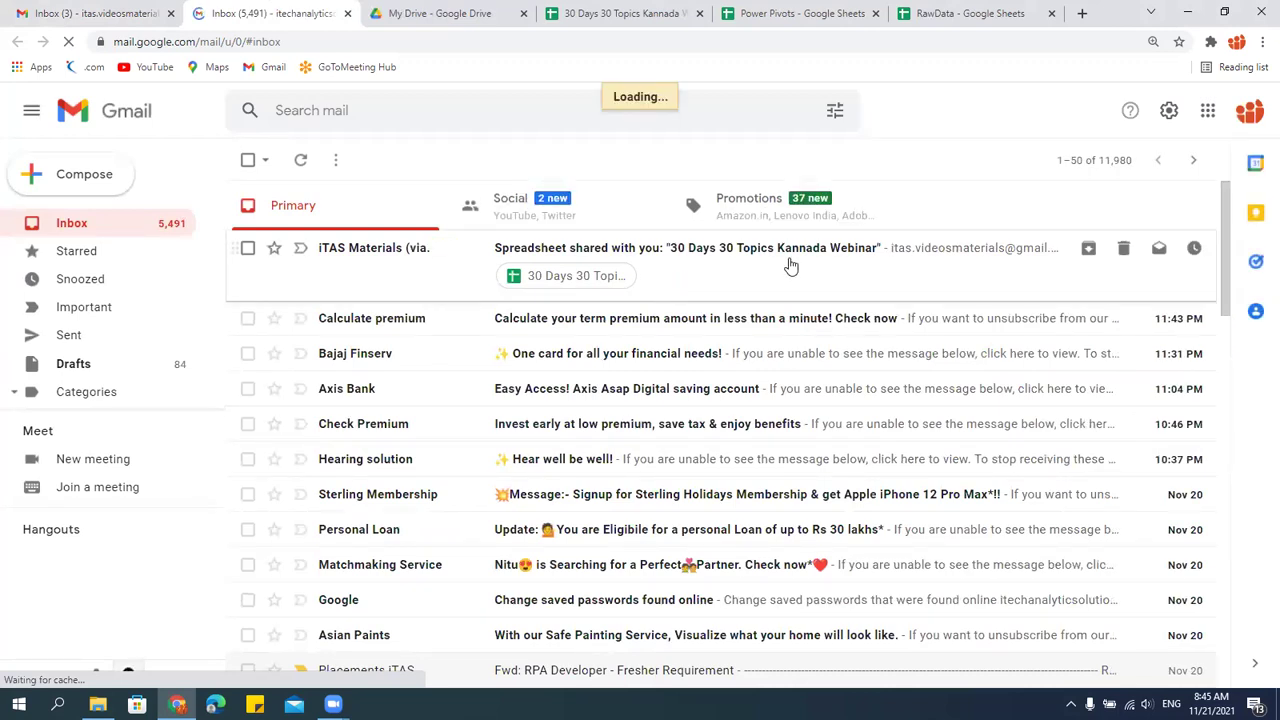
left_click(729, 252)
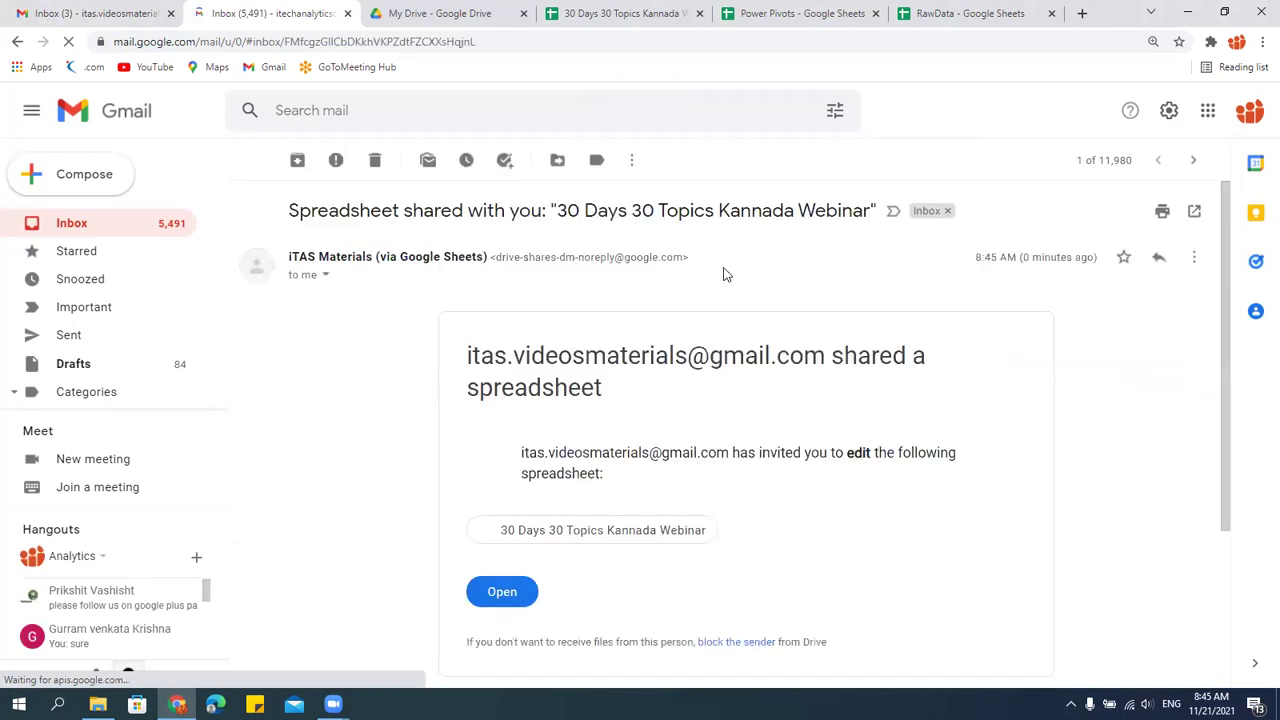
left_click(500, 591)
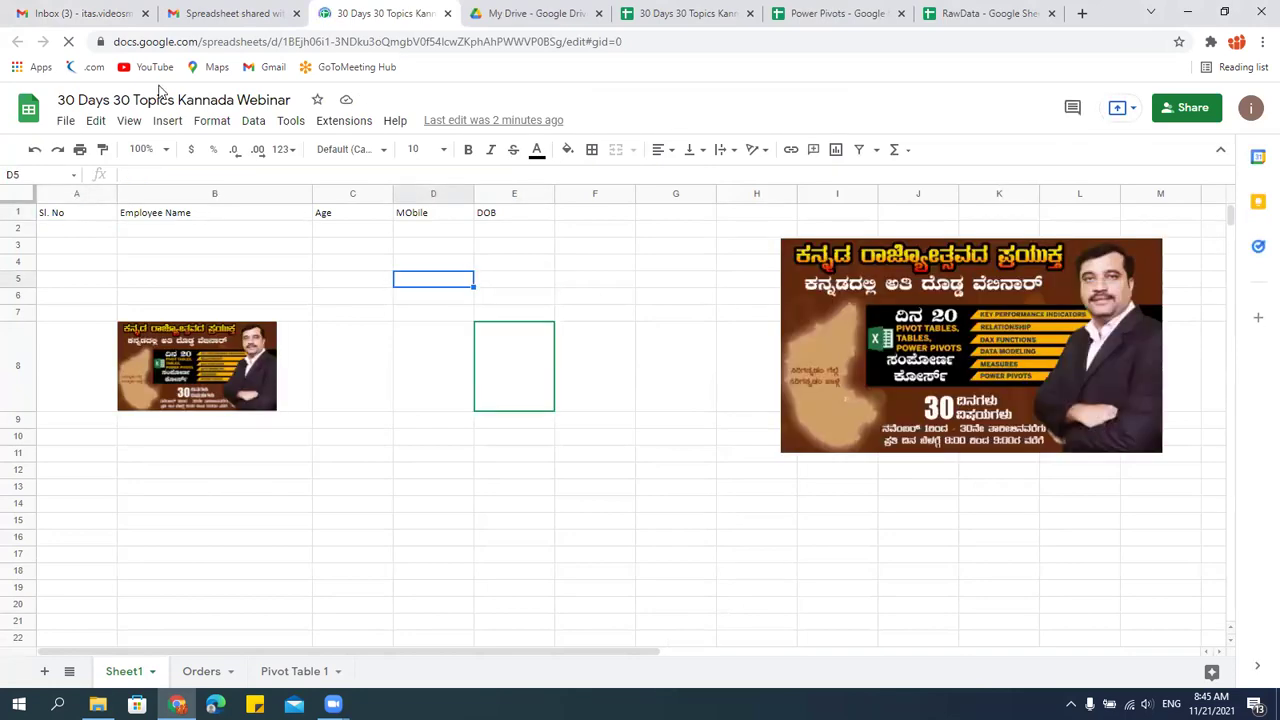
Start a new drawing and add a 'Kannada Webinar' text box.
left_click(167, 122)
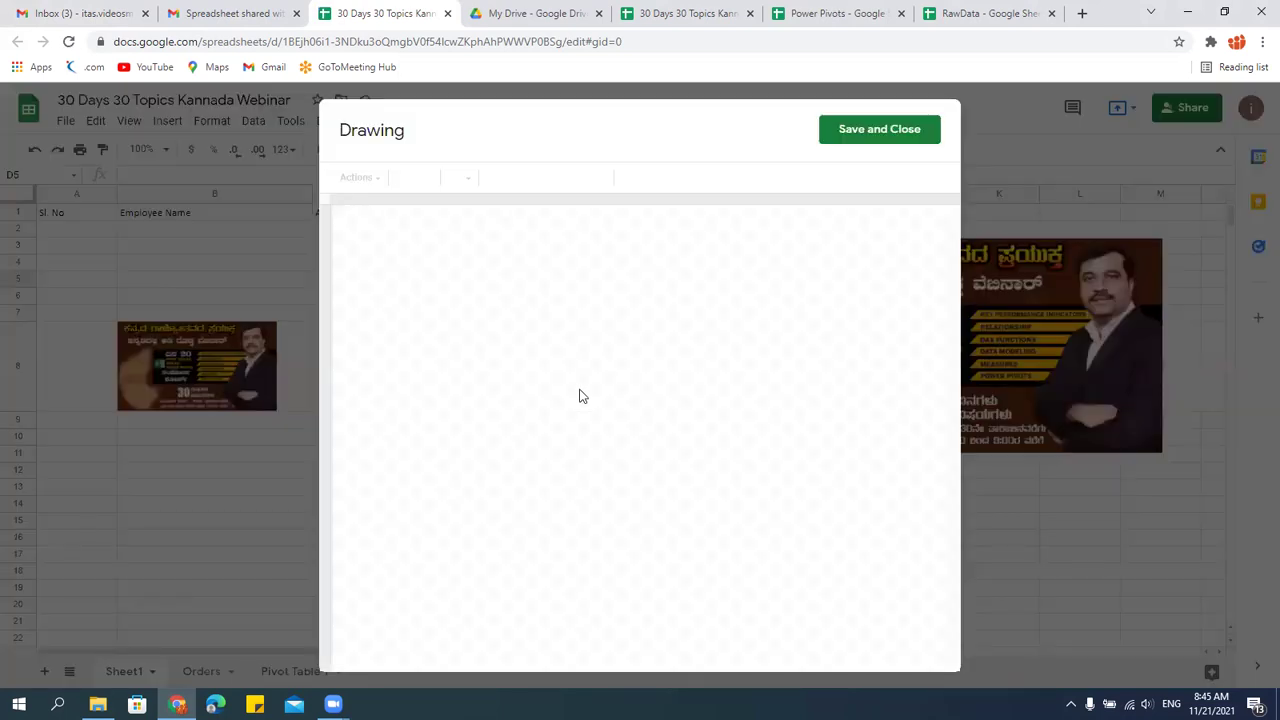
left_click(576, 178)
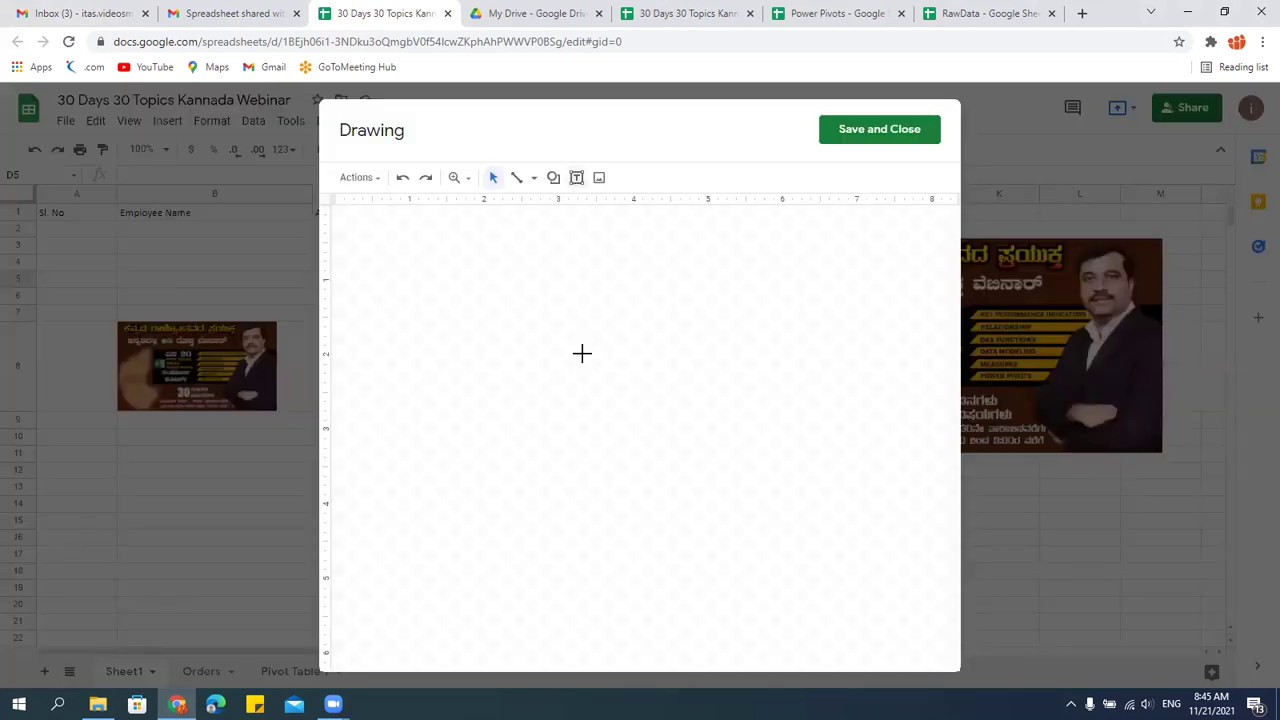
left_click(603, 408)
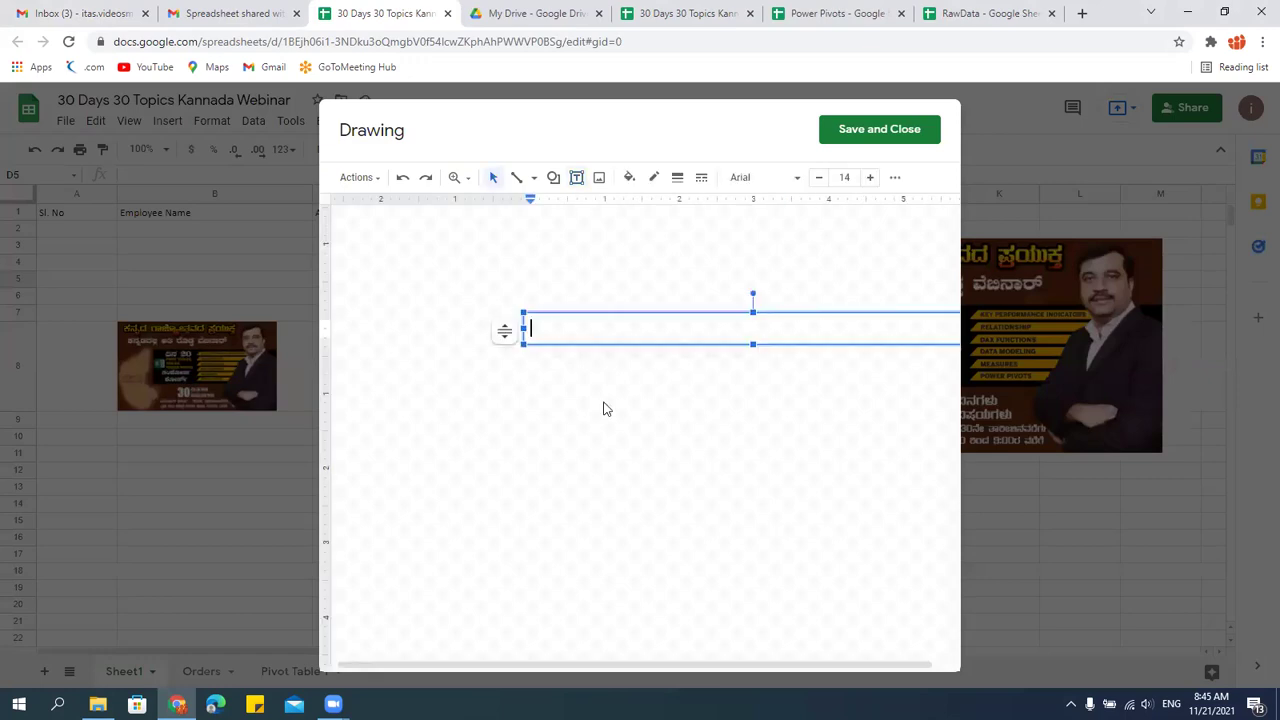
type("Kannada ")
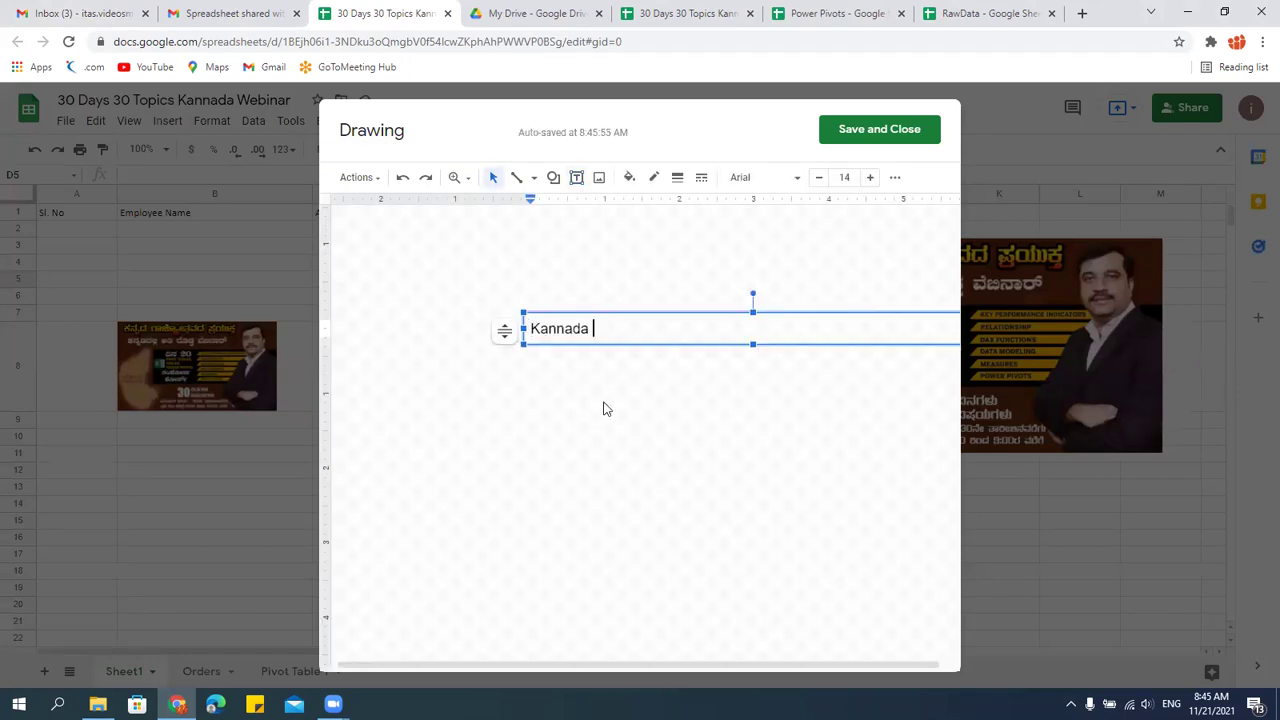
type("Webinar")
key("Escape")
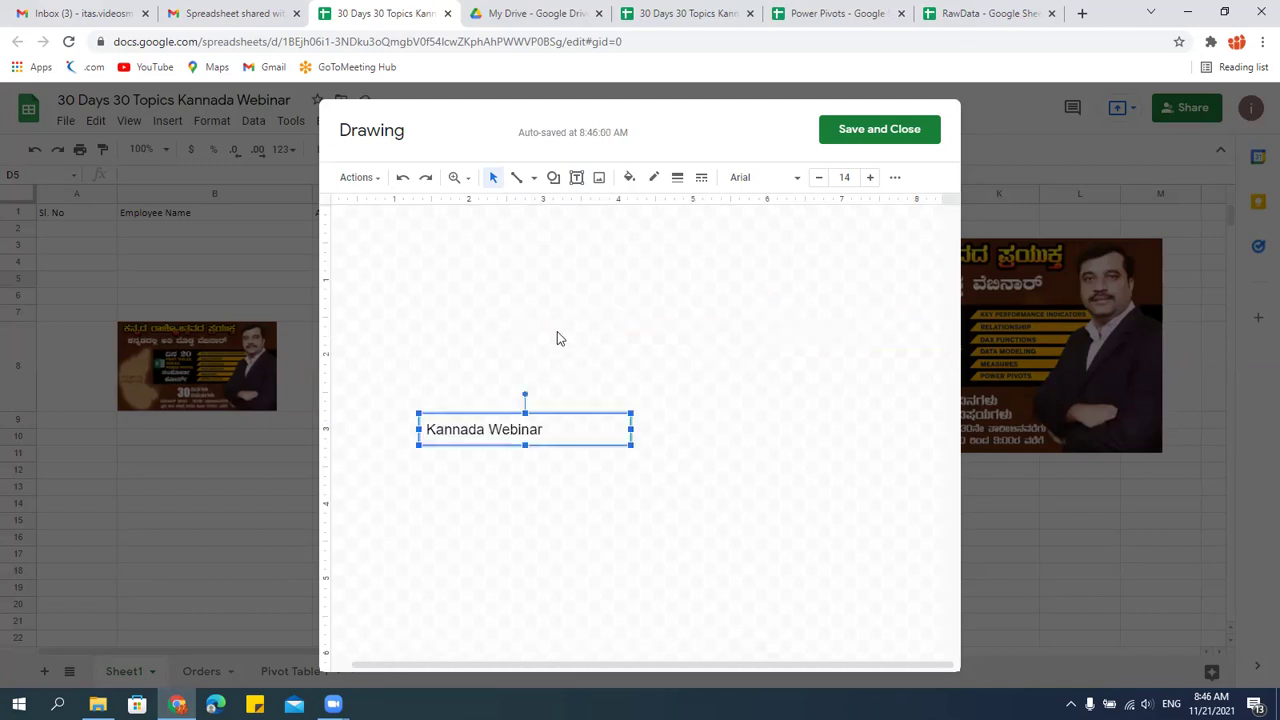
left_click(592, 272)
Draw a rectangle on the drawing canvas.
left_click(555, 180)
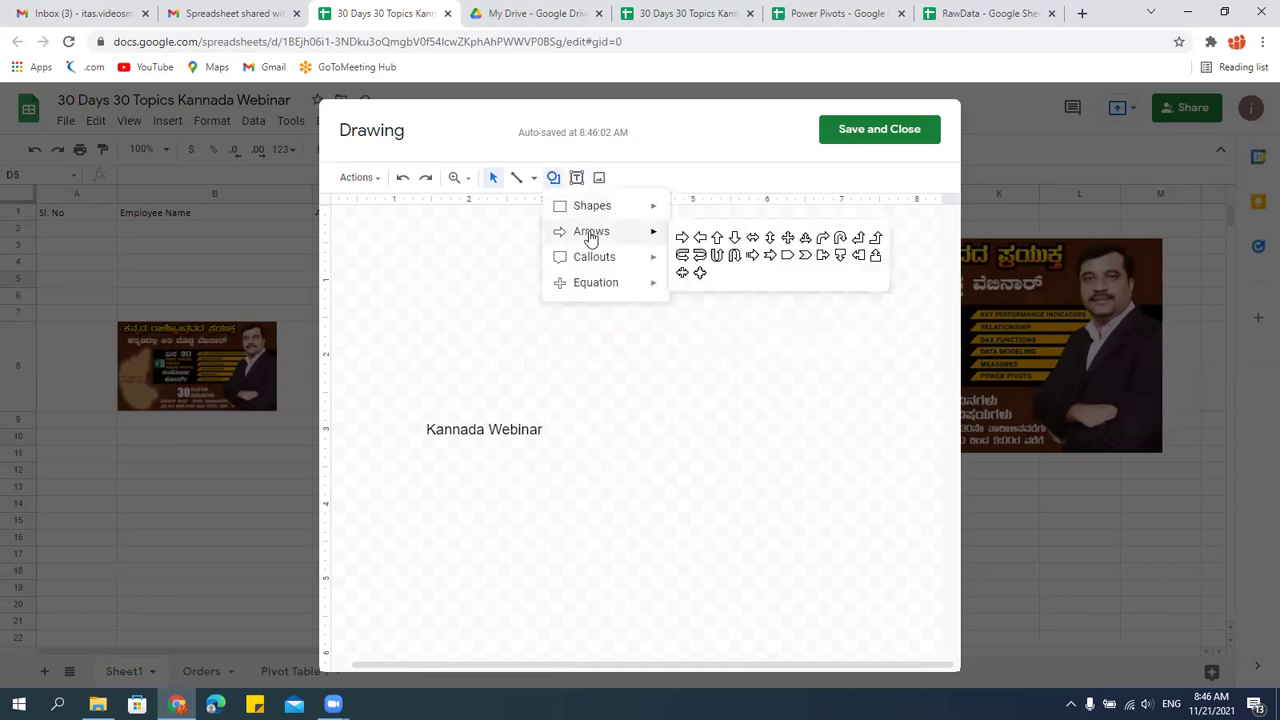
mouse_move(591, 260)
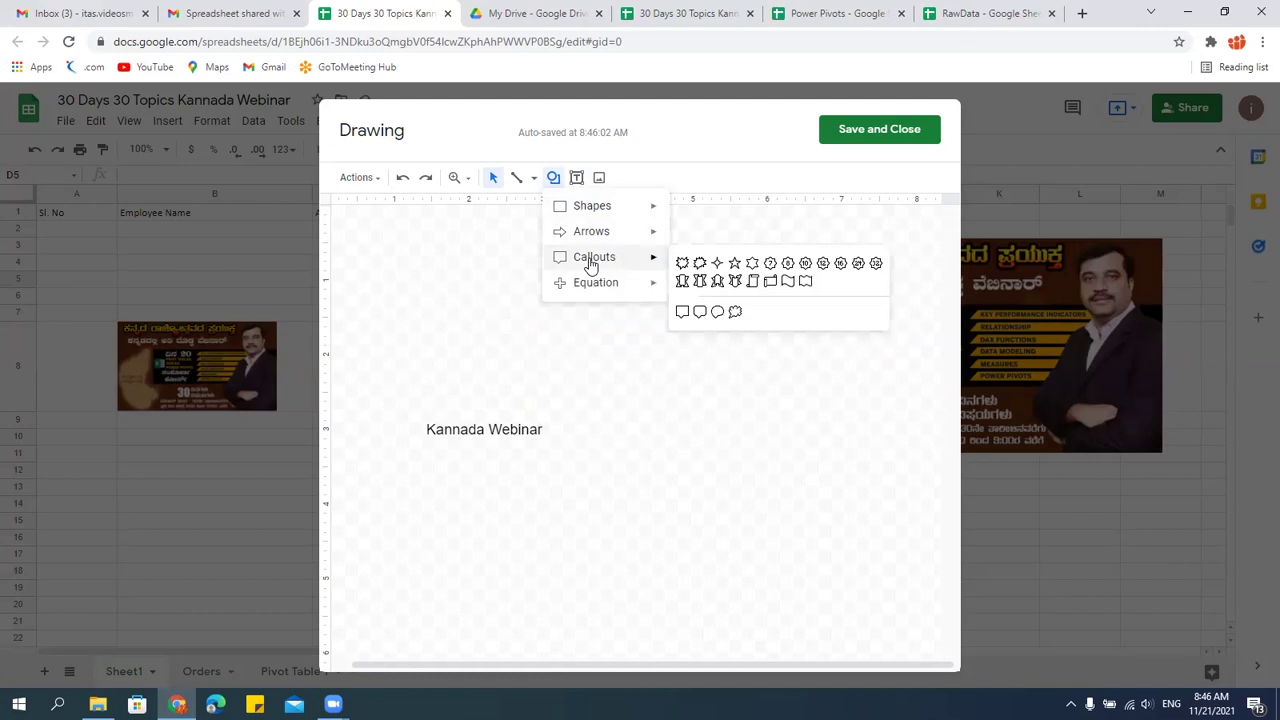
mouse_move(606, 211)
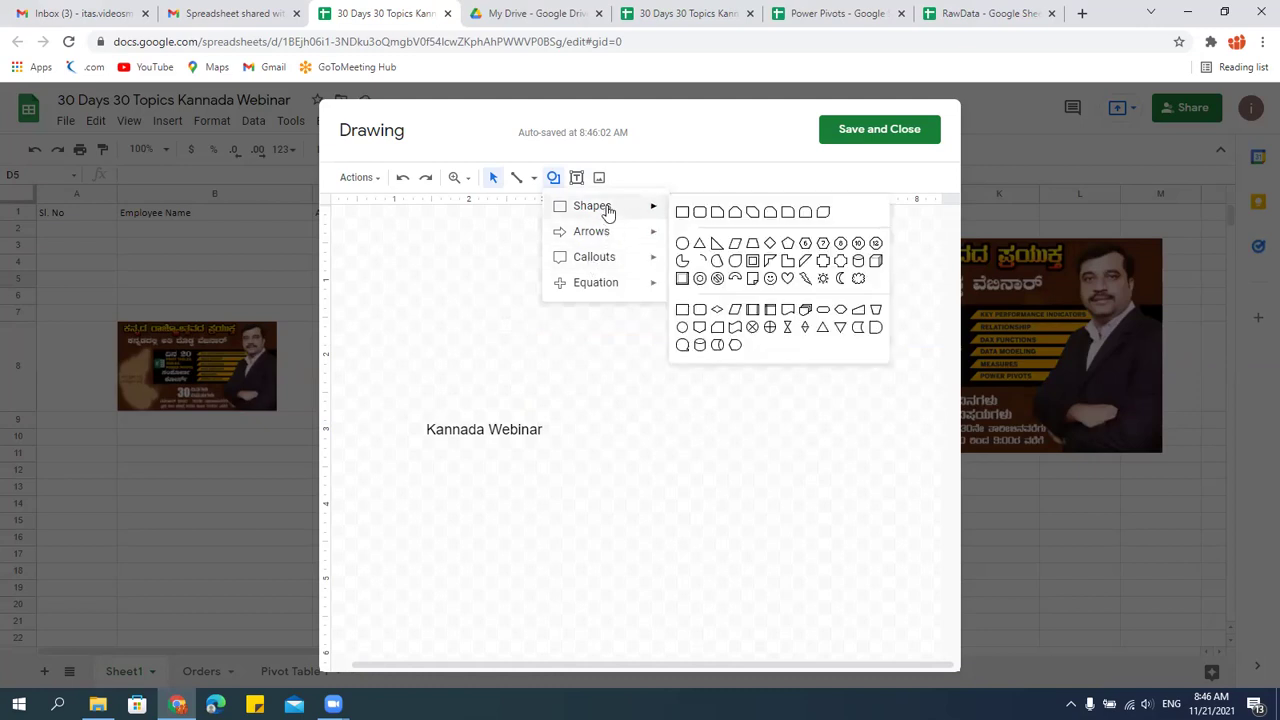
left_click(684, 214)
left_click_drag(416, 316, 653, 412)
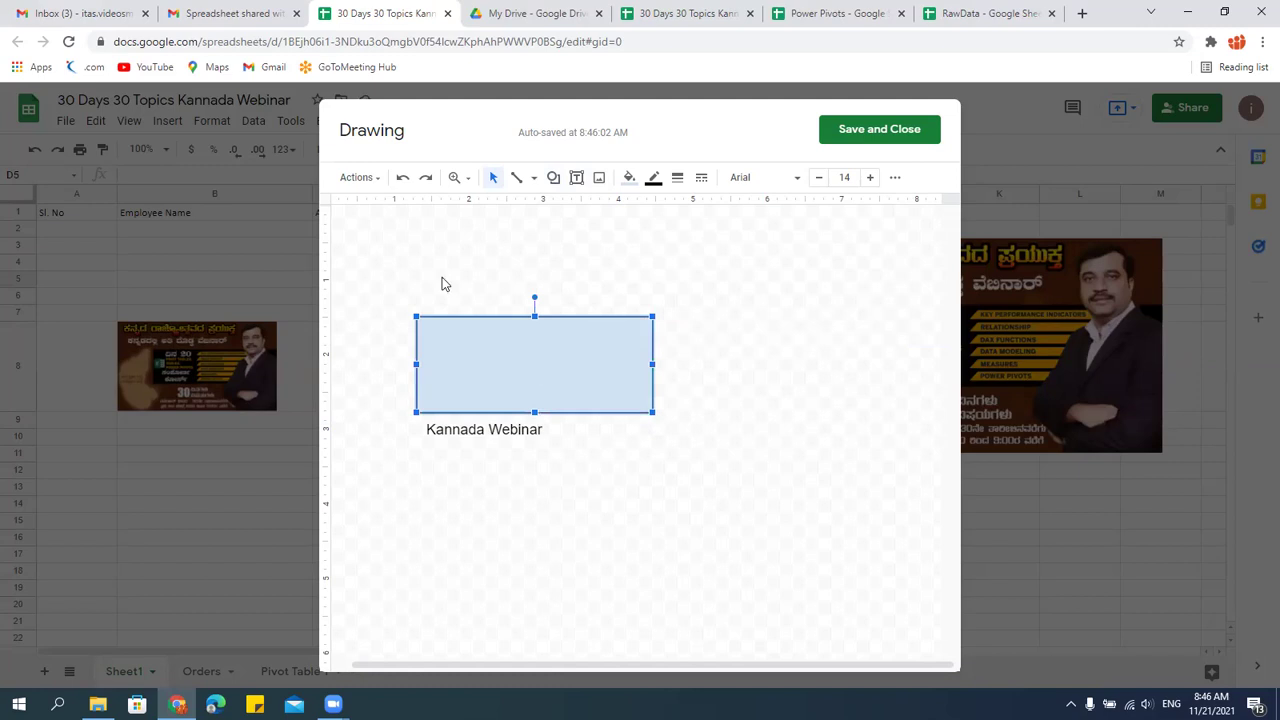
left_click(414, 274)
Add 'iTAS' word art and place it above the rectangle.
left_click(379, 178)
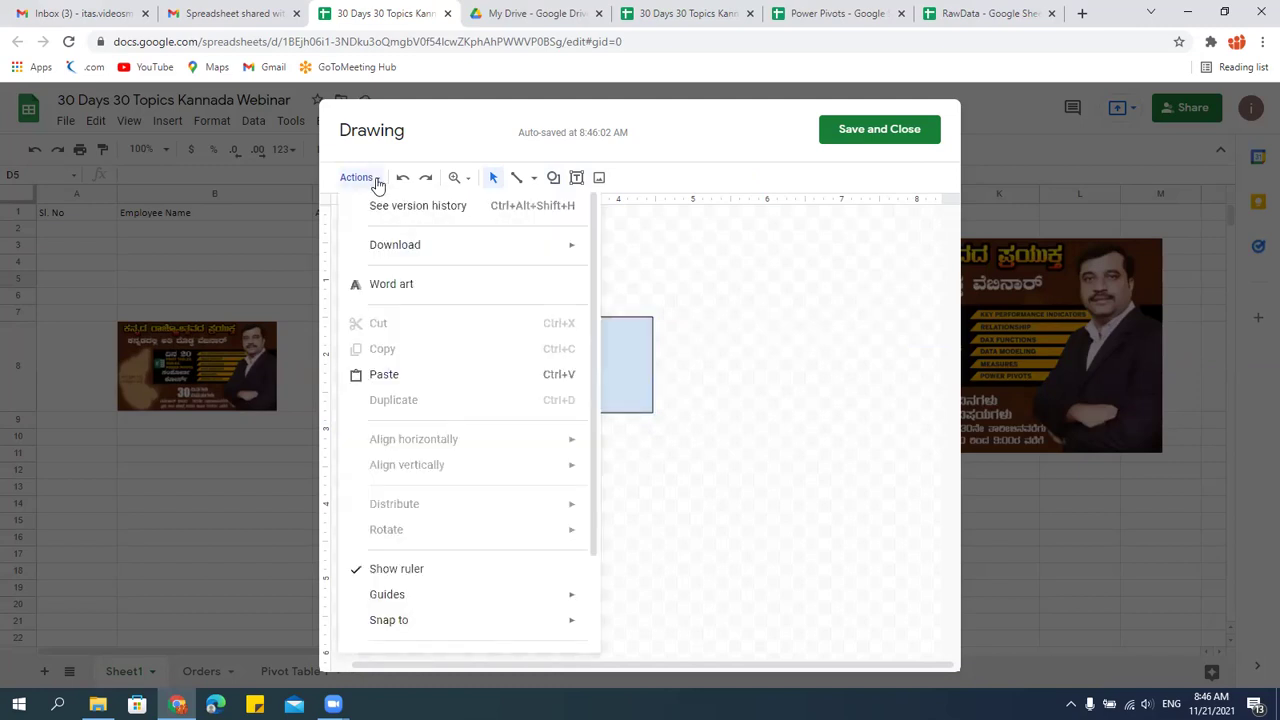
left_click(530, 292)
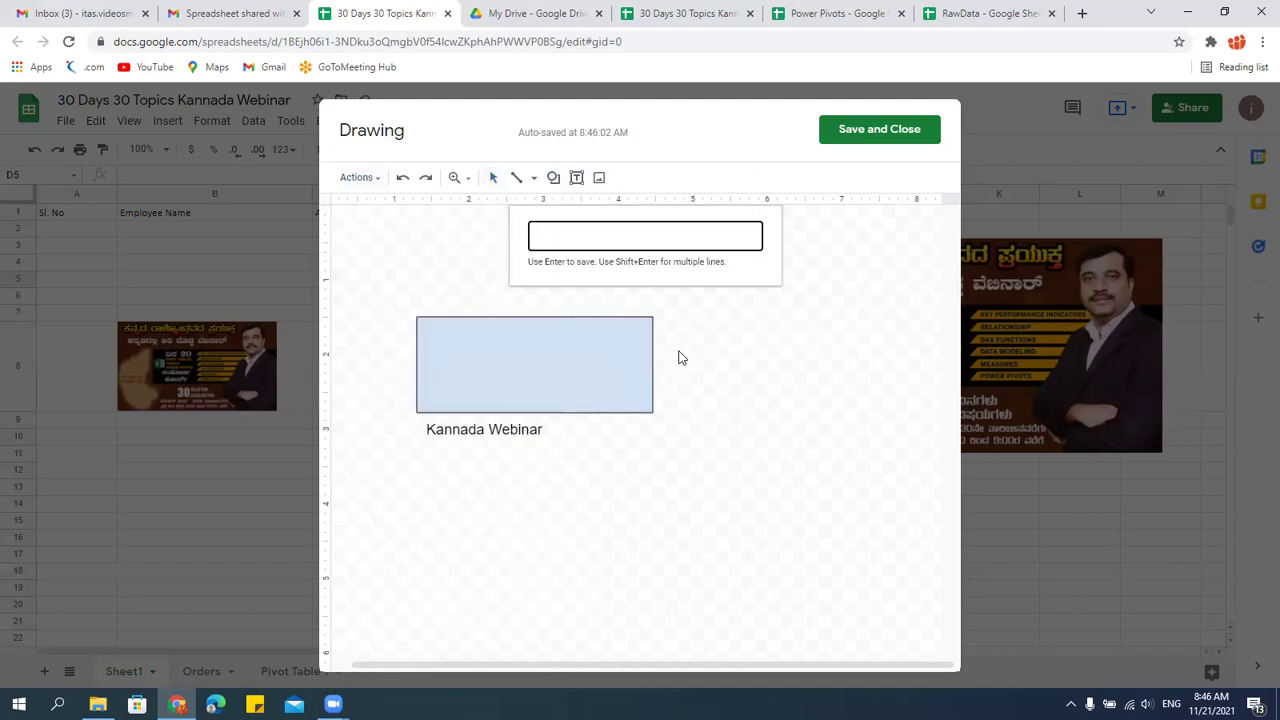
type("iTAS")
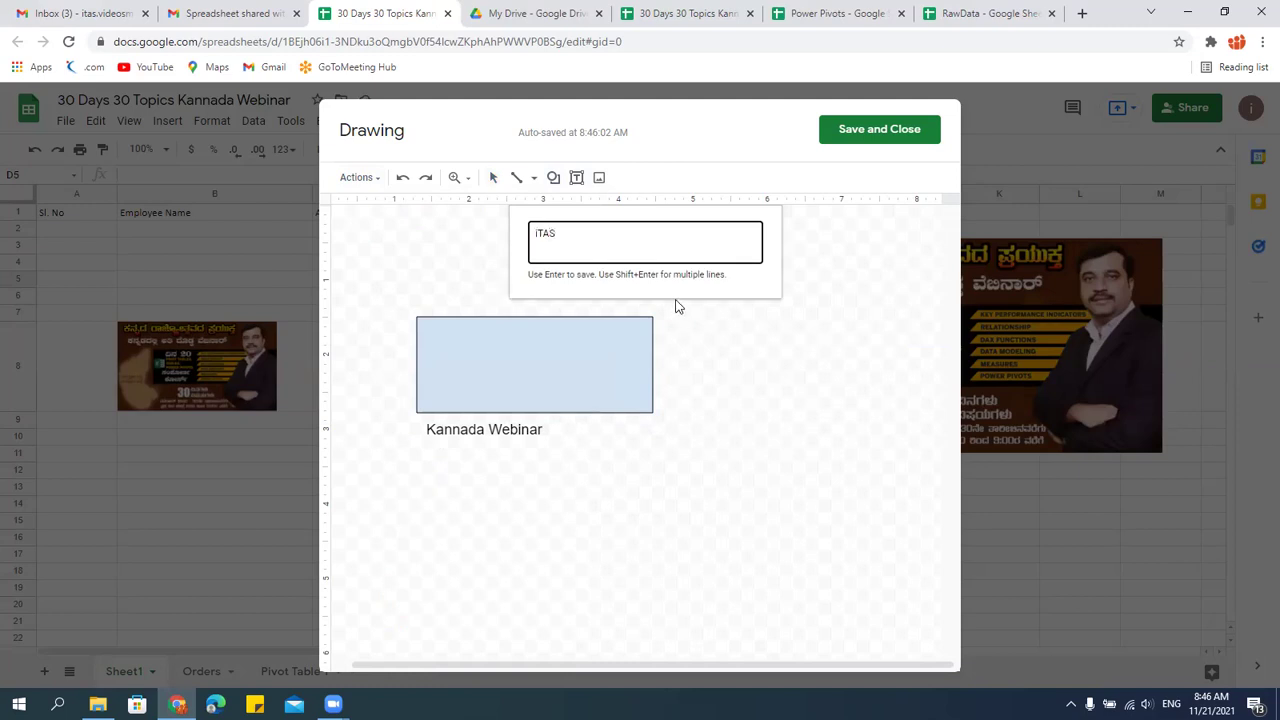
key("Return")
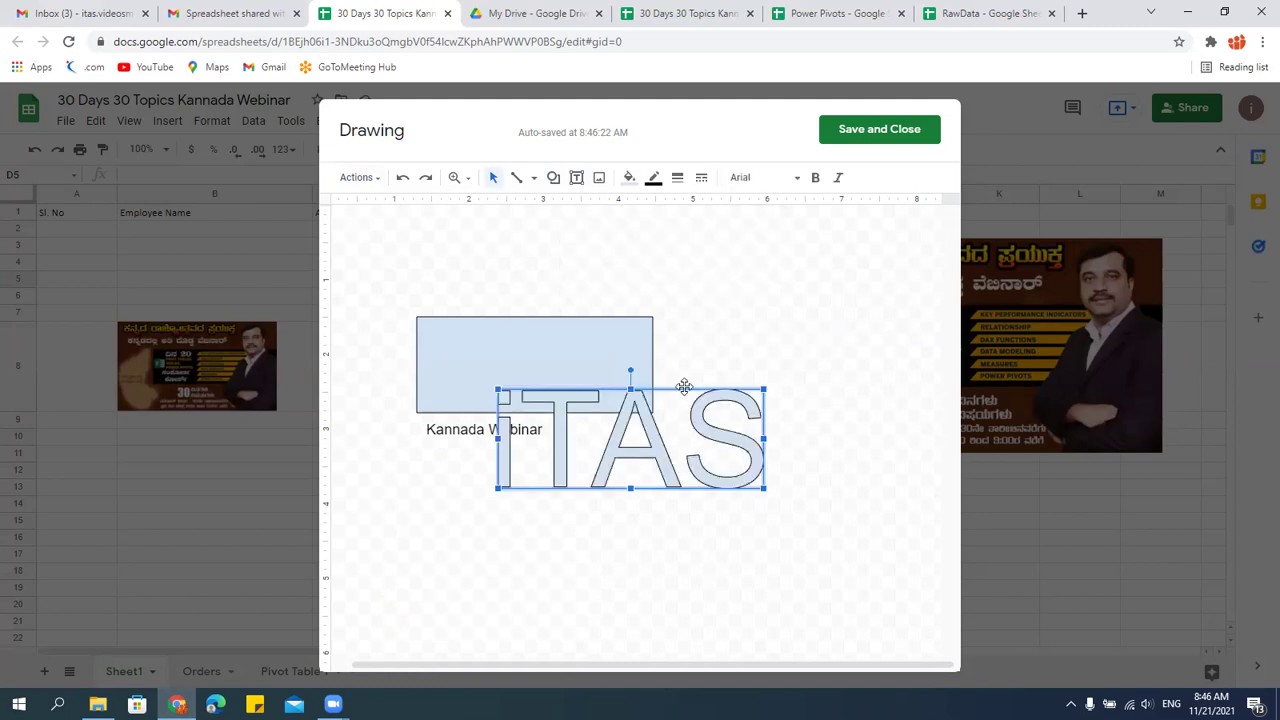
left_click_drag(610, 252, 600, 218)
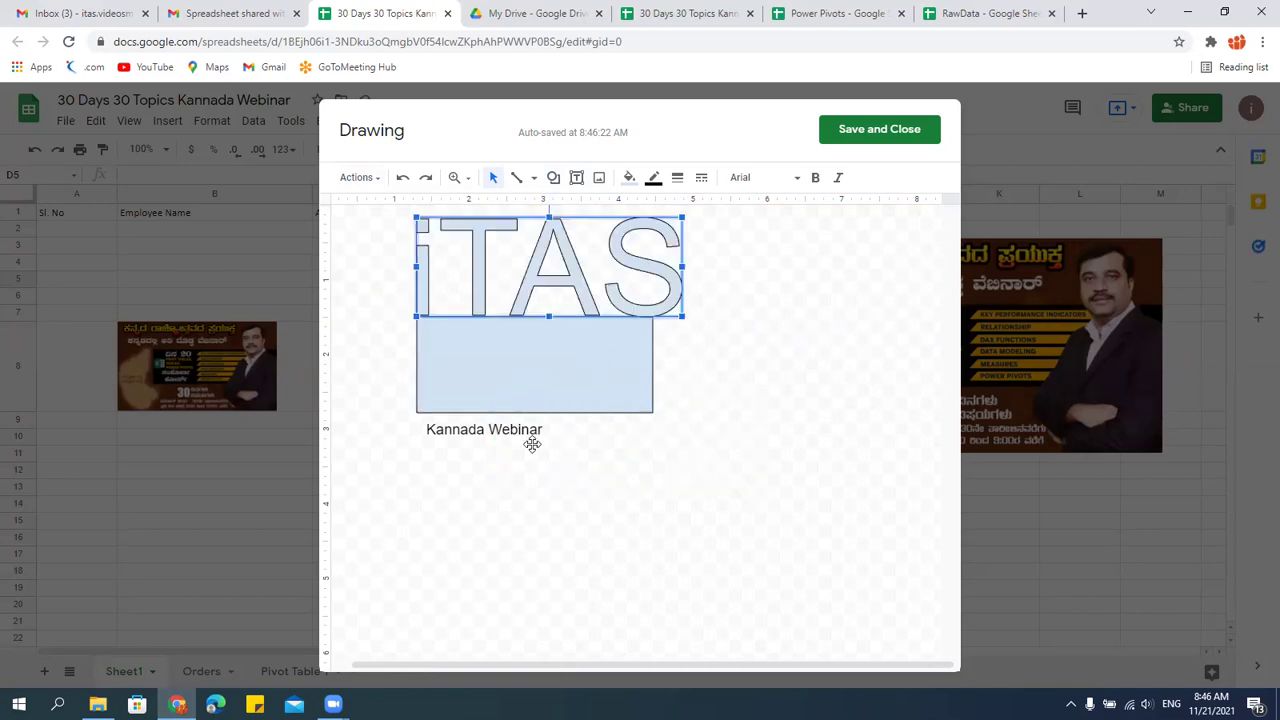
Place the iTAS word art on the rectangle with 'Kannada Webinar' above it, then save.
left_click_drag(527, 437, 763, 531)
left_click(535, 367)
left_click_drag(535, 367, 537, 442)
left_click_drag(560, 282, 570, 350)
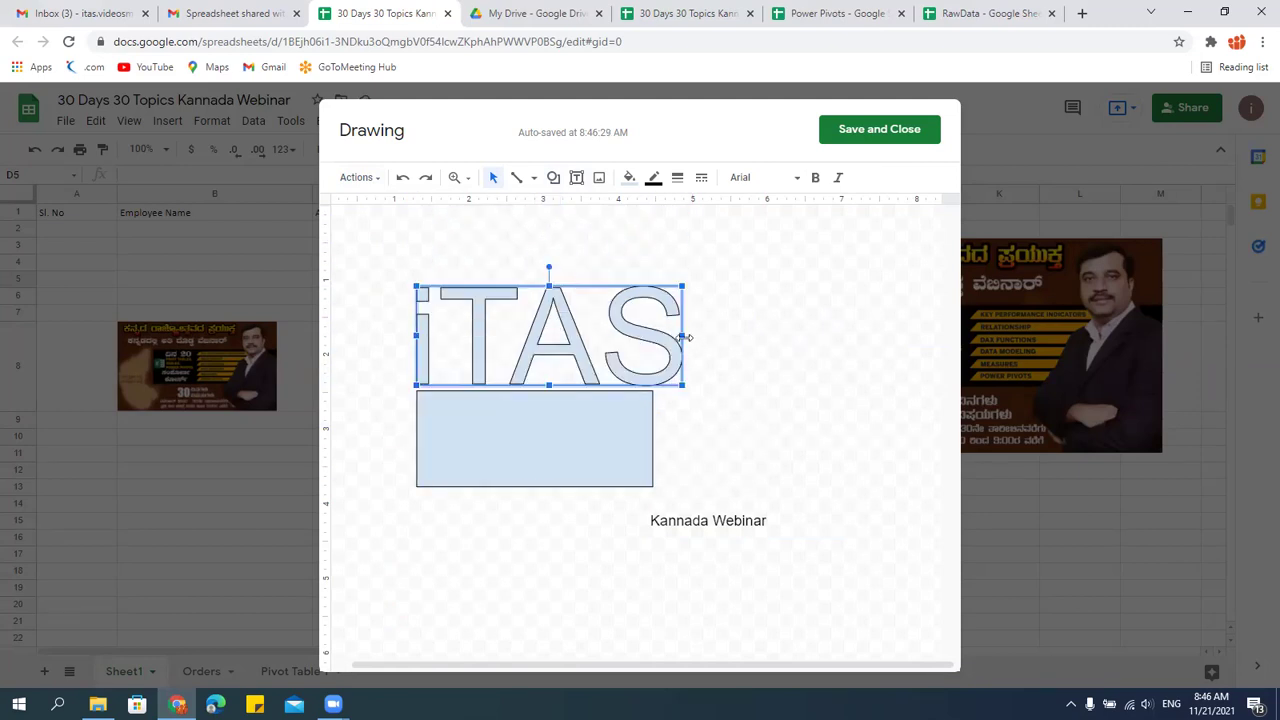
left_click_drag(680, 338, 652, 337)
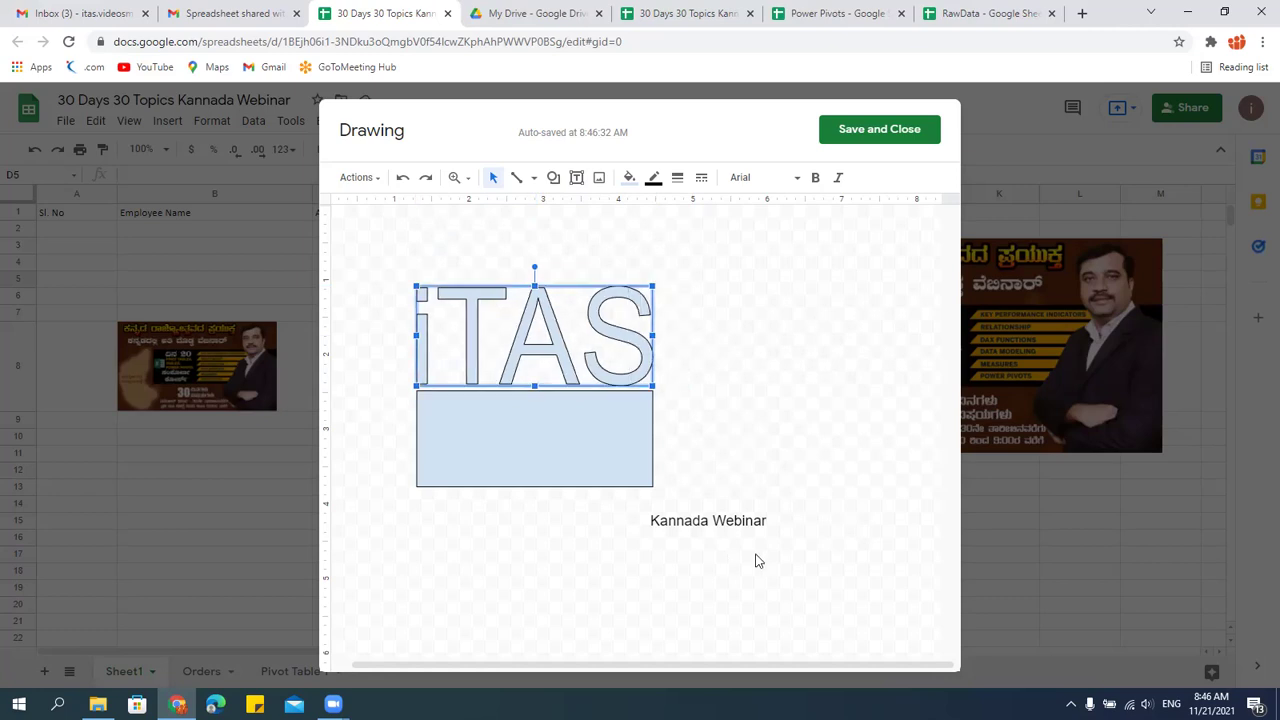
left_click(745, 528)
left_click_drag(747, 511, 537, 251)
left_click(760, 499)
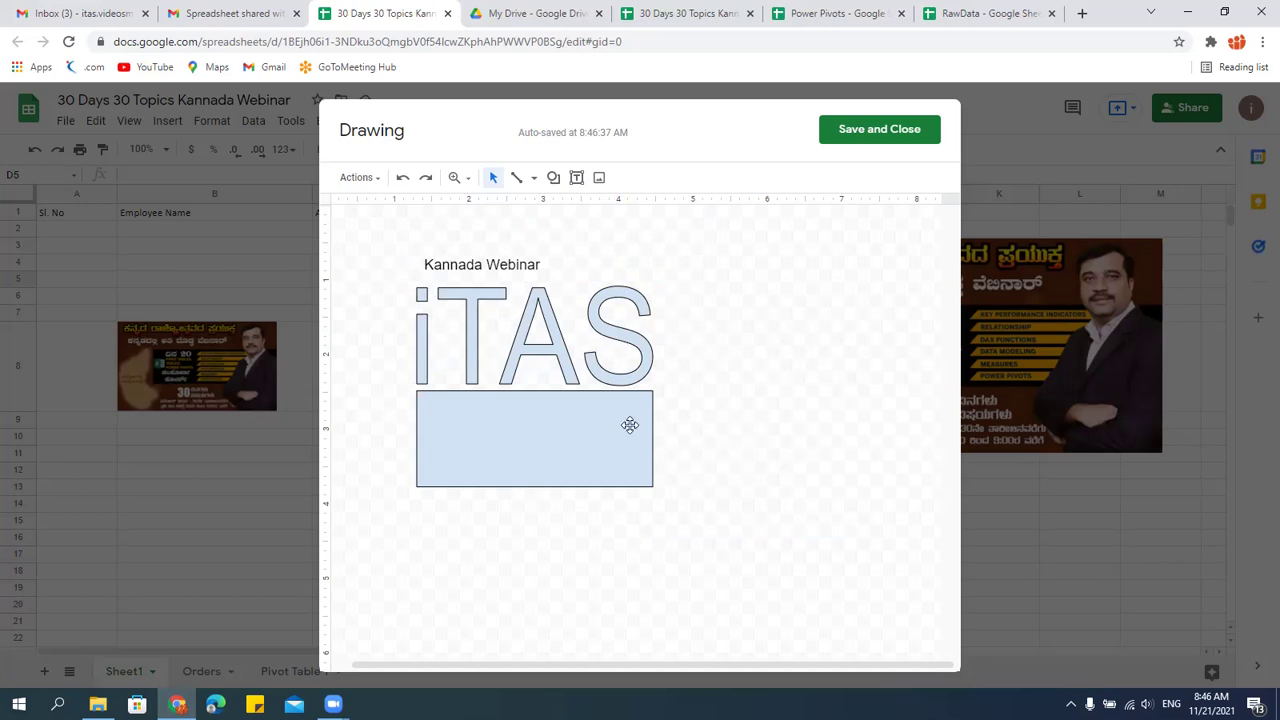
left_click(871, 134)
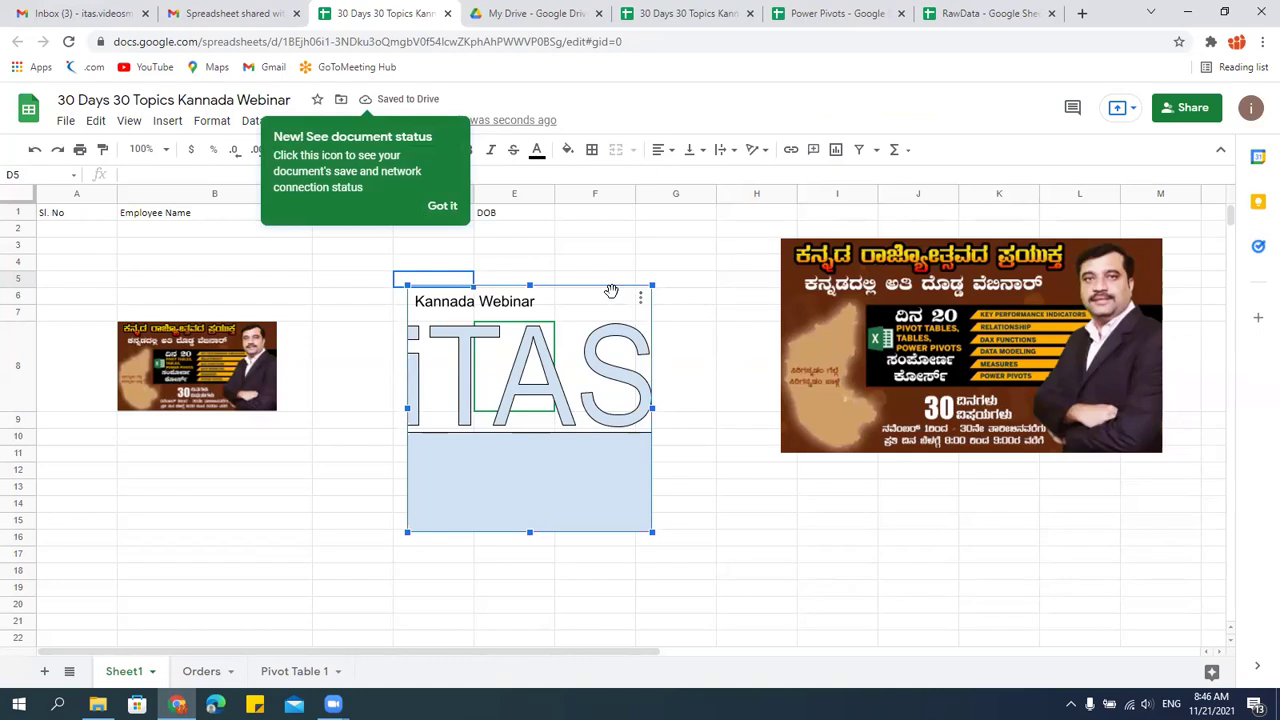
Shift the drawing left and dismiss the document status tip.
mouse_move(622, 310)
left_mouse_down()
mouse_move(492, 412)
mouse_move(517, 325)
mouse_move(609, 349)
mouse_move(563, 366)
mouse_move(572, 349)
mouse_move(556, 294)
mouse_move(397, 296)
mouse_move(551, 303)
mouse_move(537, 308)
left_mouse_up()
left_click(640, 262)
left_click(656, 476)
left_click(577, 516)
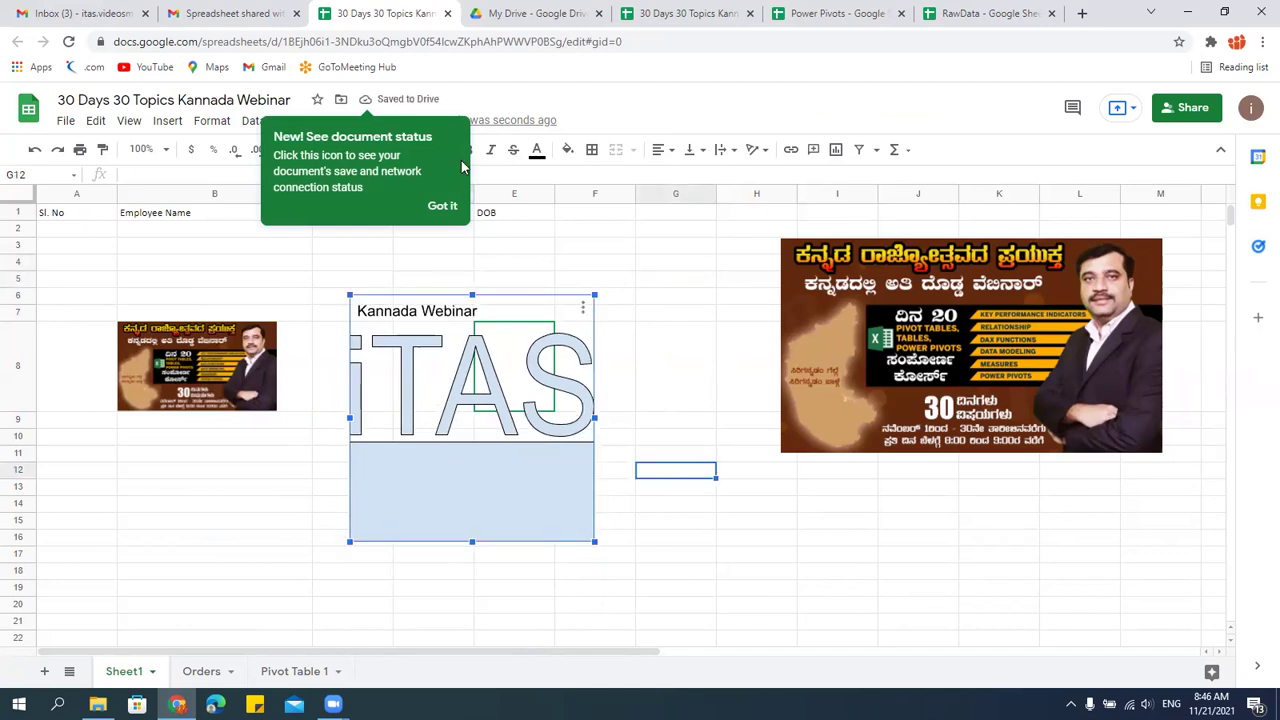
left_click(443, 210)
left_click(640, 402)
left_click(605, 352)
left_click(482, 368)
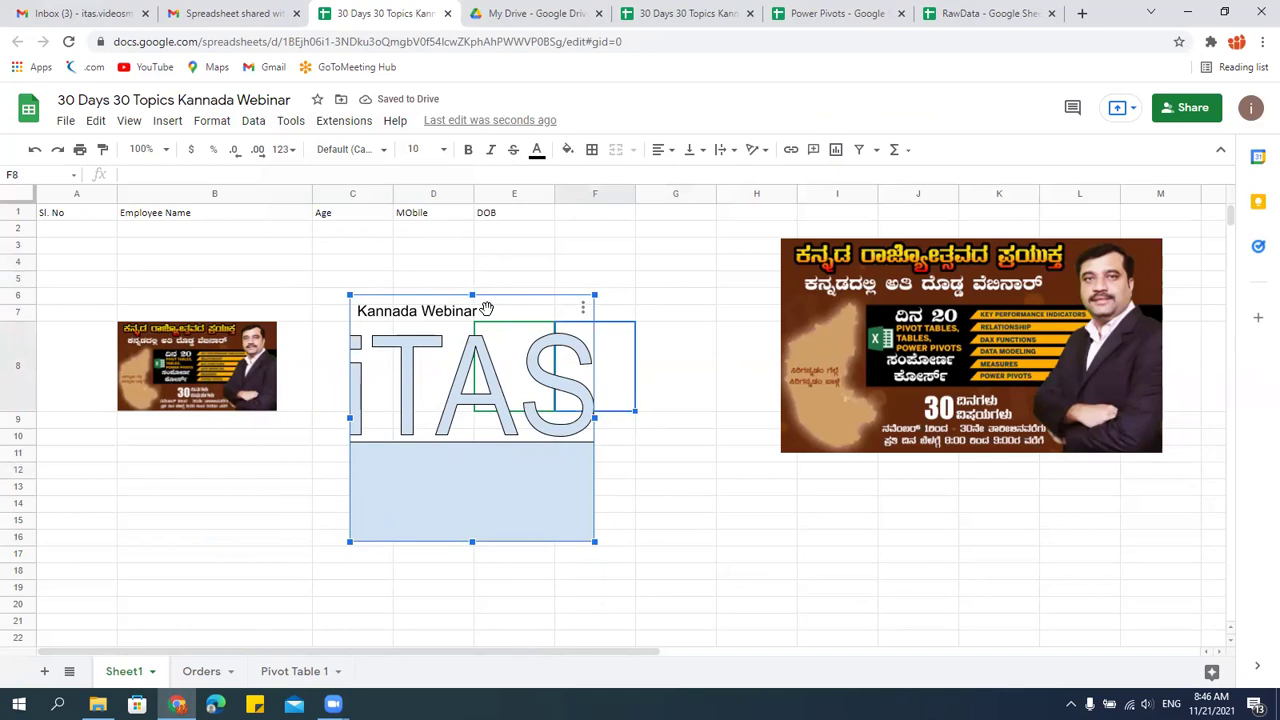
Drag the drawing down below the banners to around row 16.
mouse_move(486, 308)
left_mouse_down()
mouse_move(631, 258)
mouse_move(703, 406)
mouse_move(460, 380)
left_mouse_up()
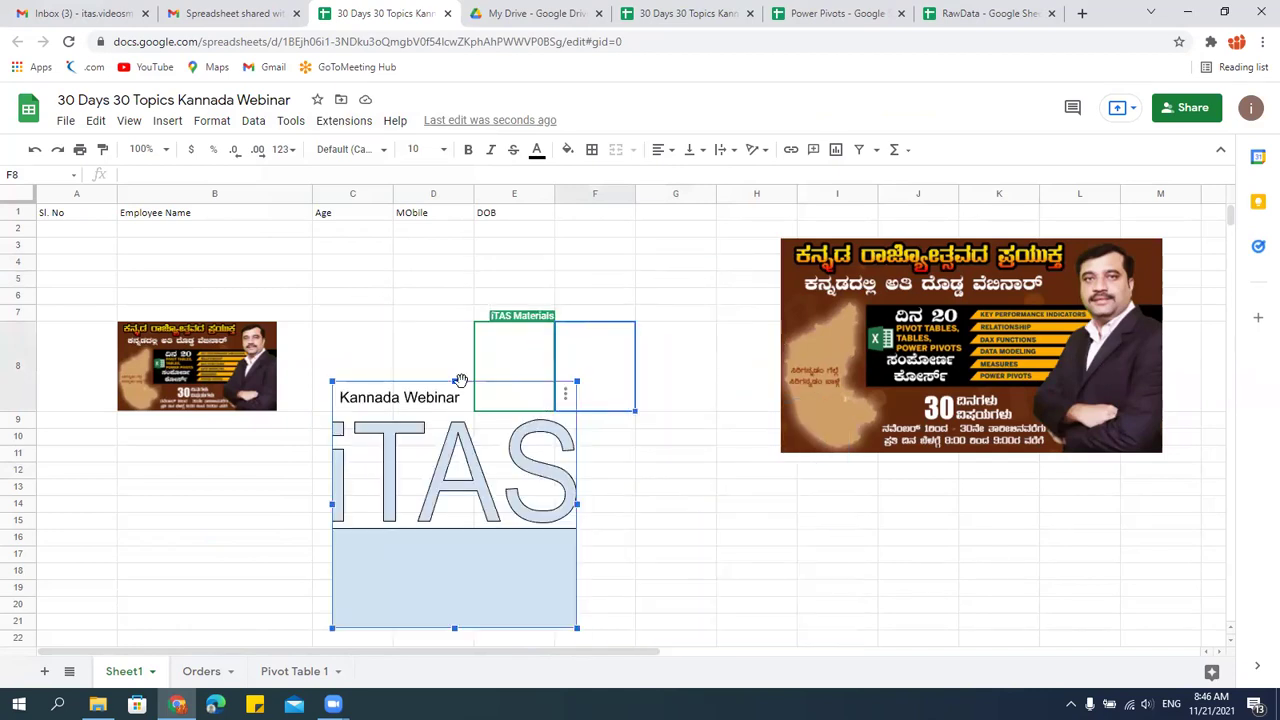
scroll(471, 383, "down", 3)
left_click_drag(477, 300, 474, 469)
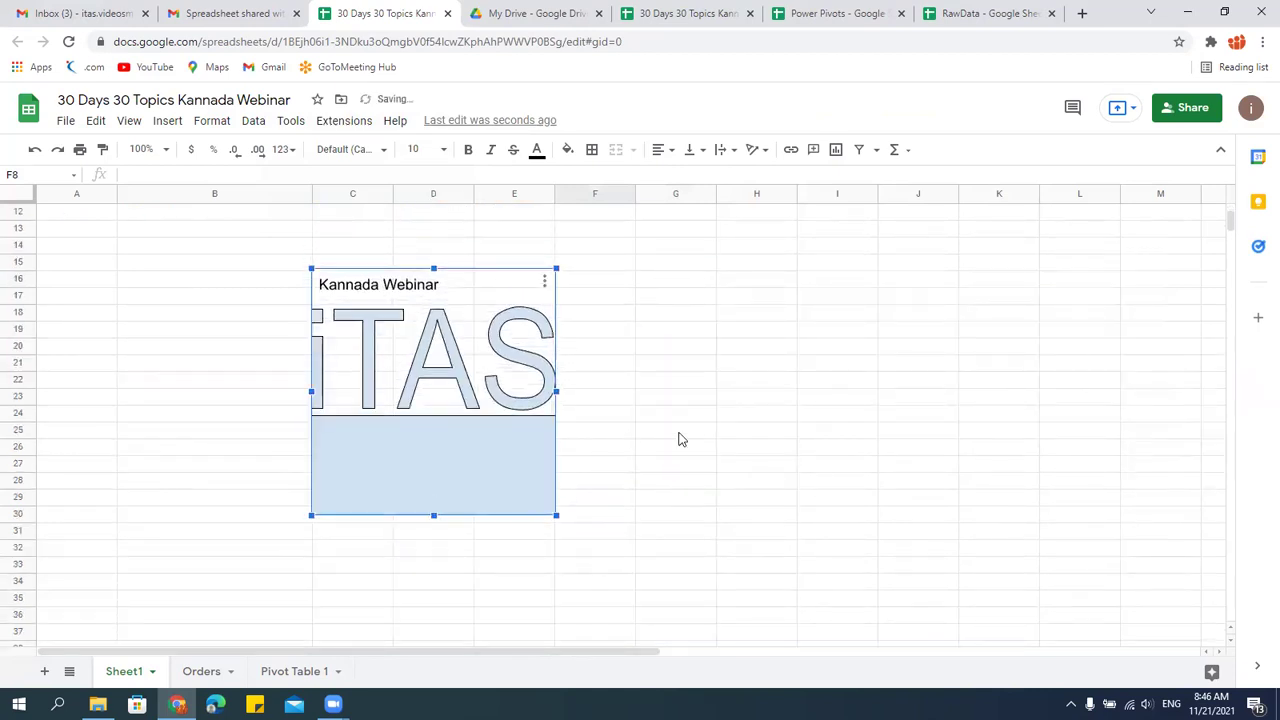
left_click(676, 415)
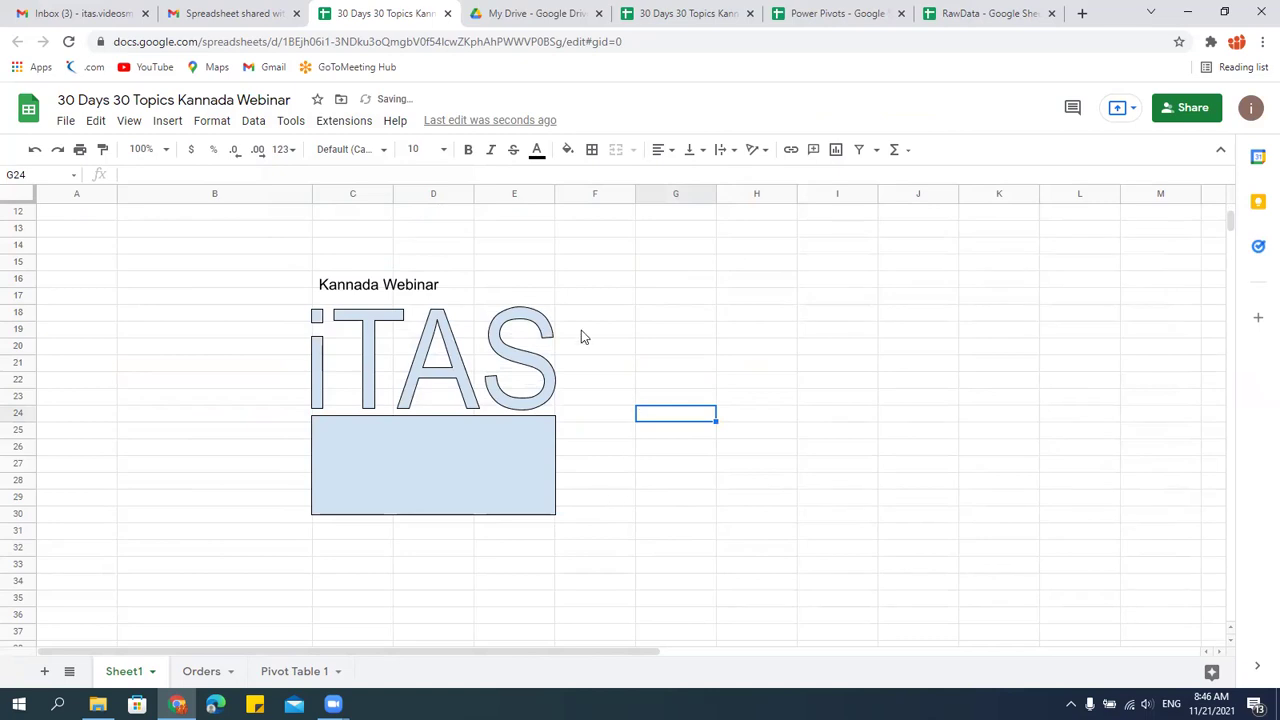
Click around the sheet, then select cells E8 and F5.
left_click(137, 127)
left_click(771, 346)
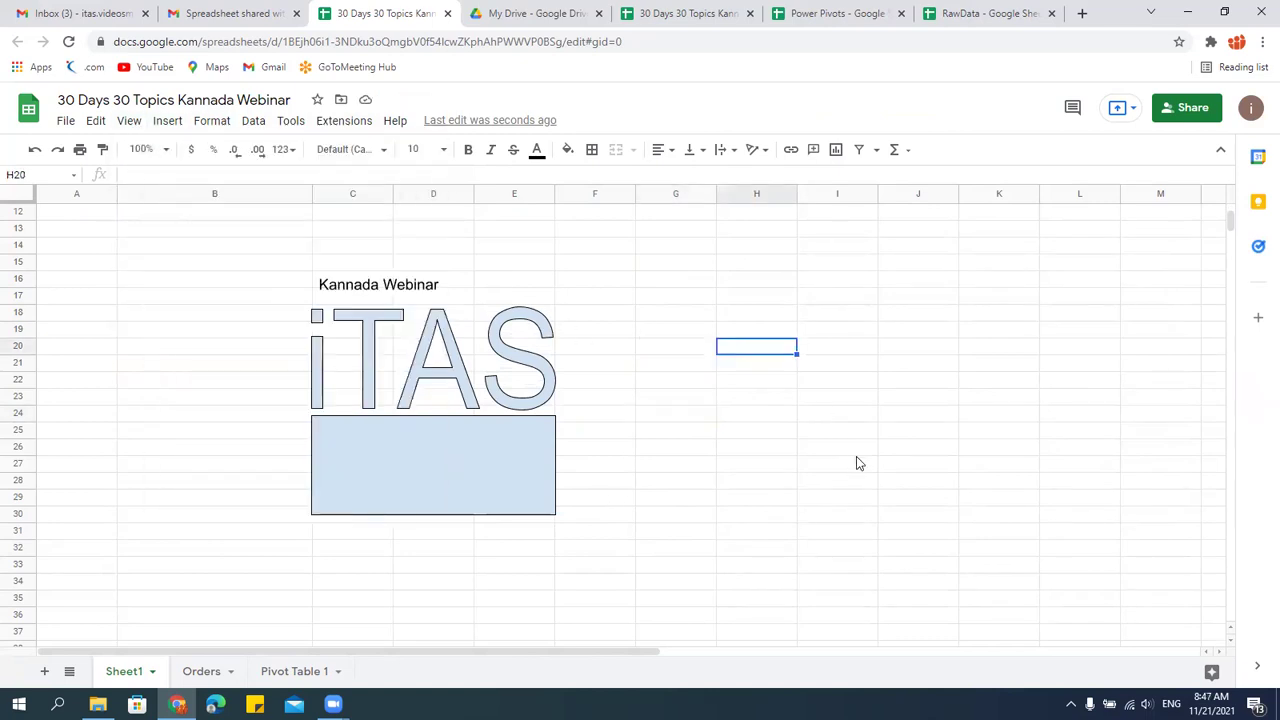
scroll(856, 460, "up", 4)
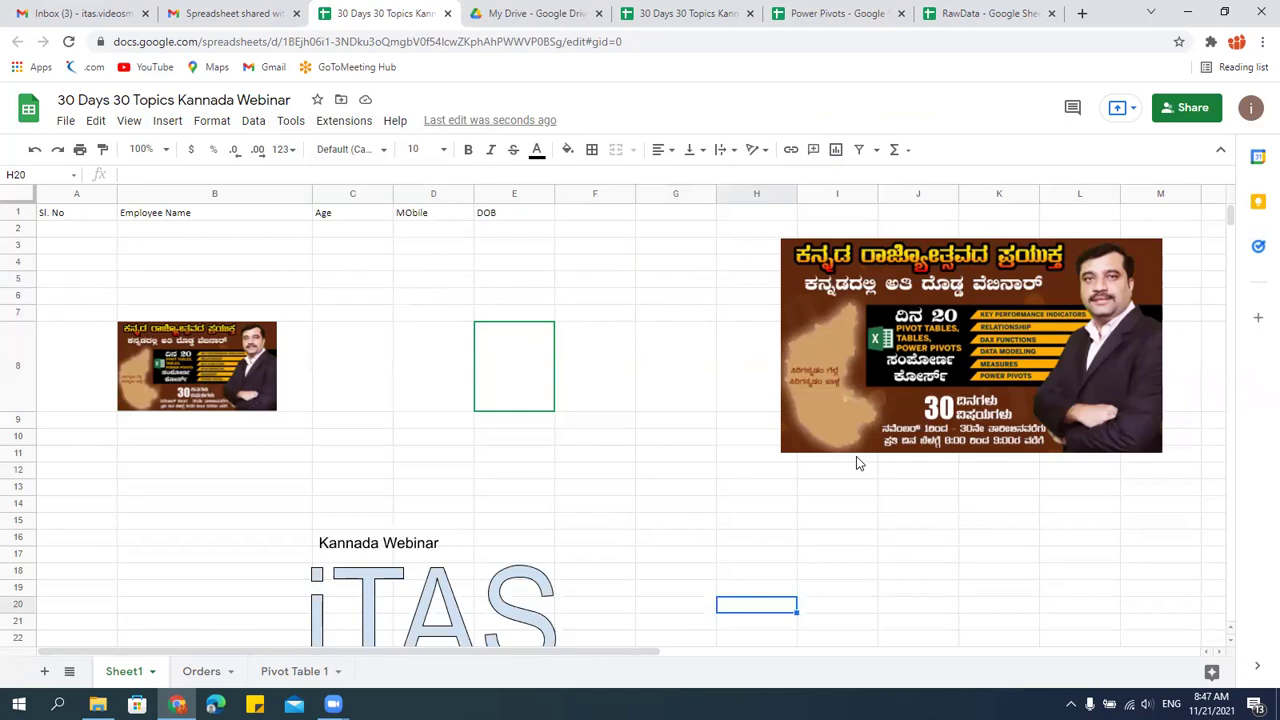
left_click(505, 345)
left_click(570, 281)
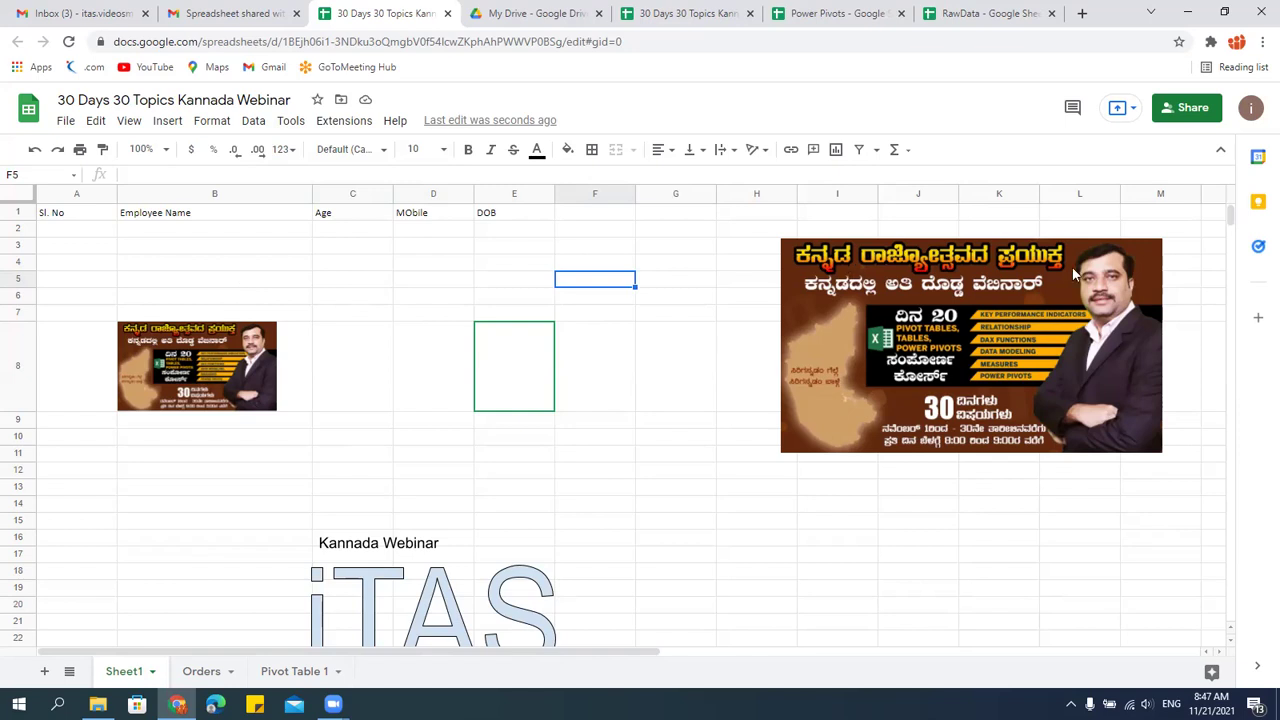
Open the spreadsheet's sharing settings and dismiss the contact suggestions.
left_click(1191, 112)
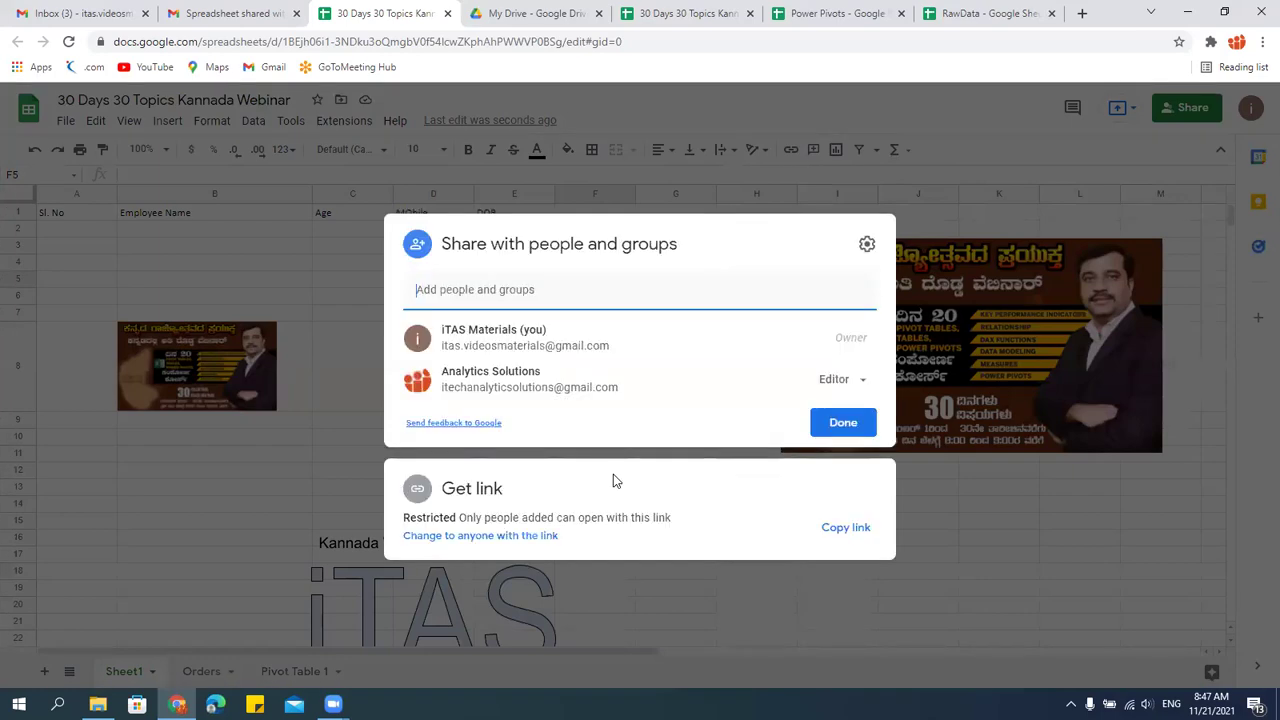
left_click(488, 290)
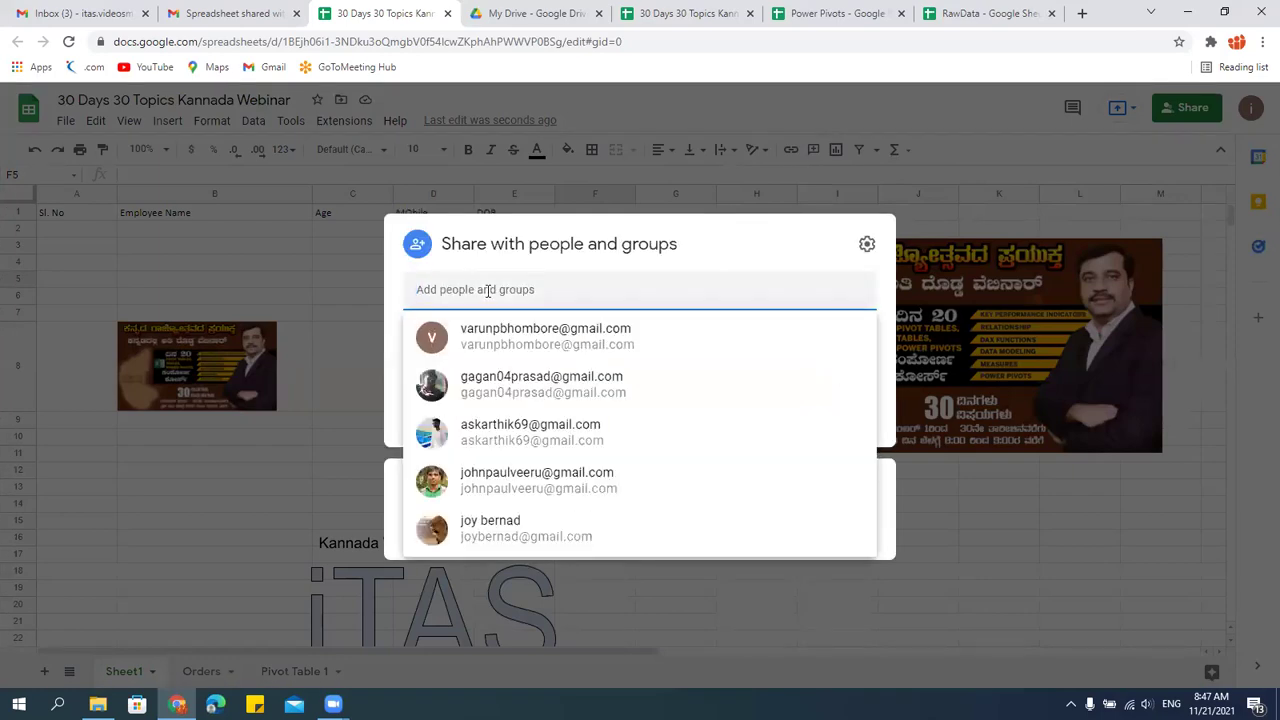
left_click(885, 277)
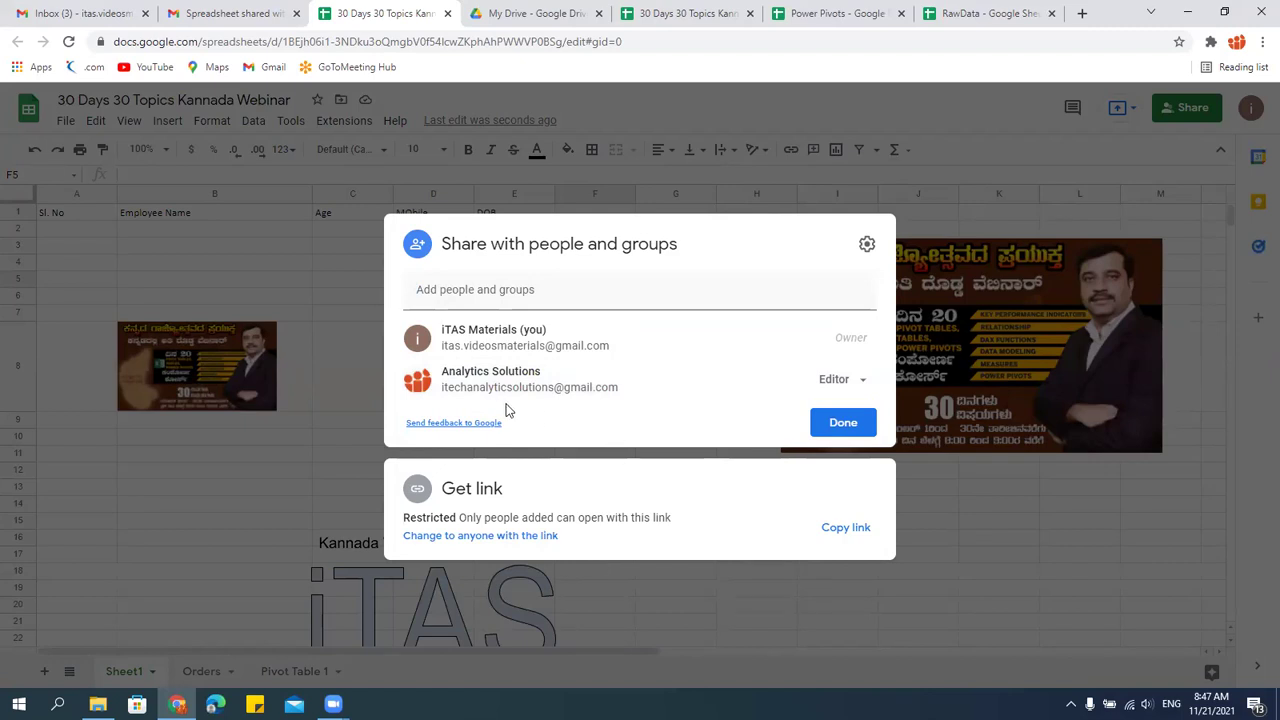
Change the collaborator to Viewer and back to Editor, then highlight the restricted-access text.
mouse_move(606, 400)
left_click(857, 381)
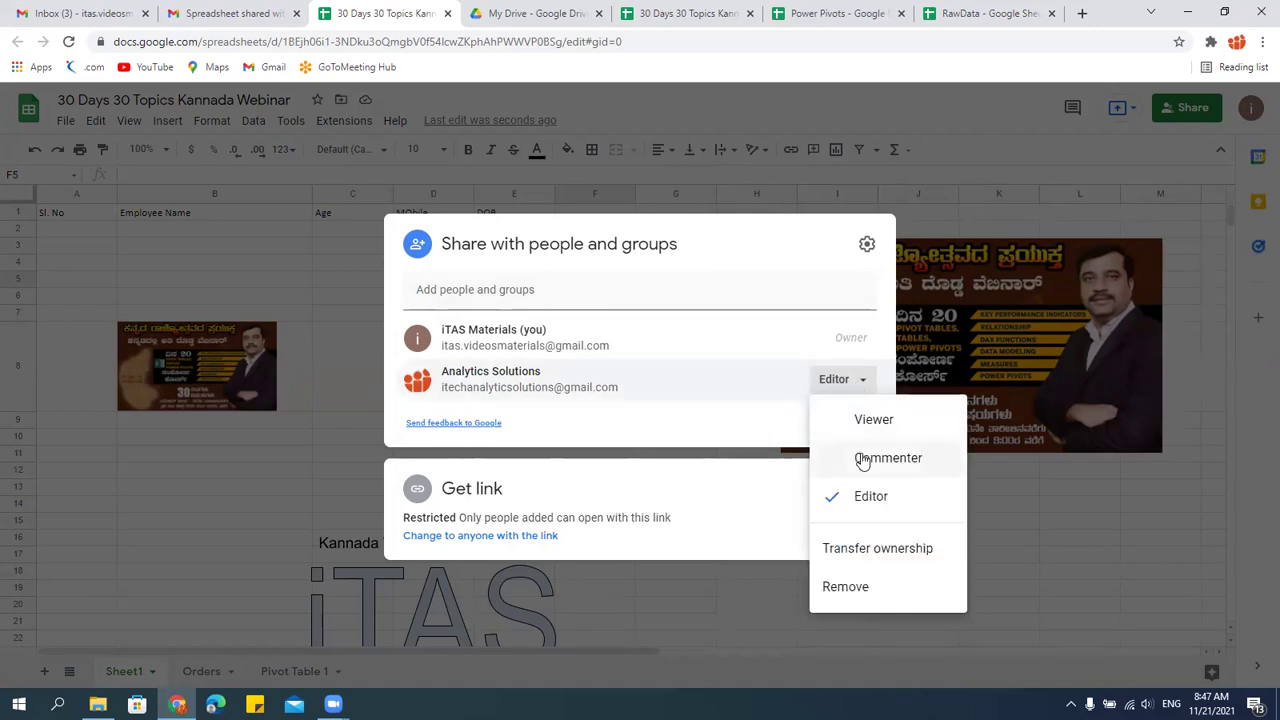
left_click(852, 425)
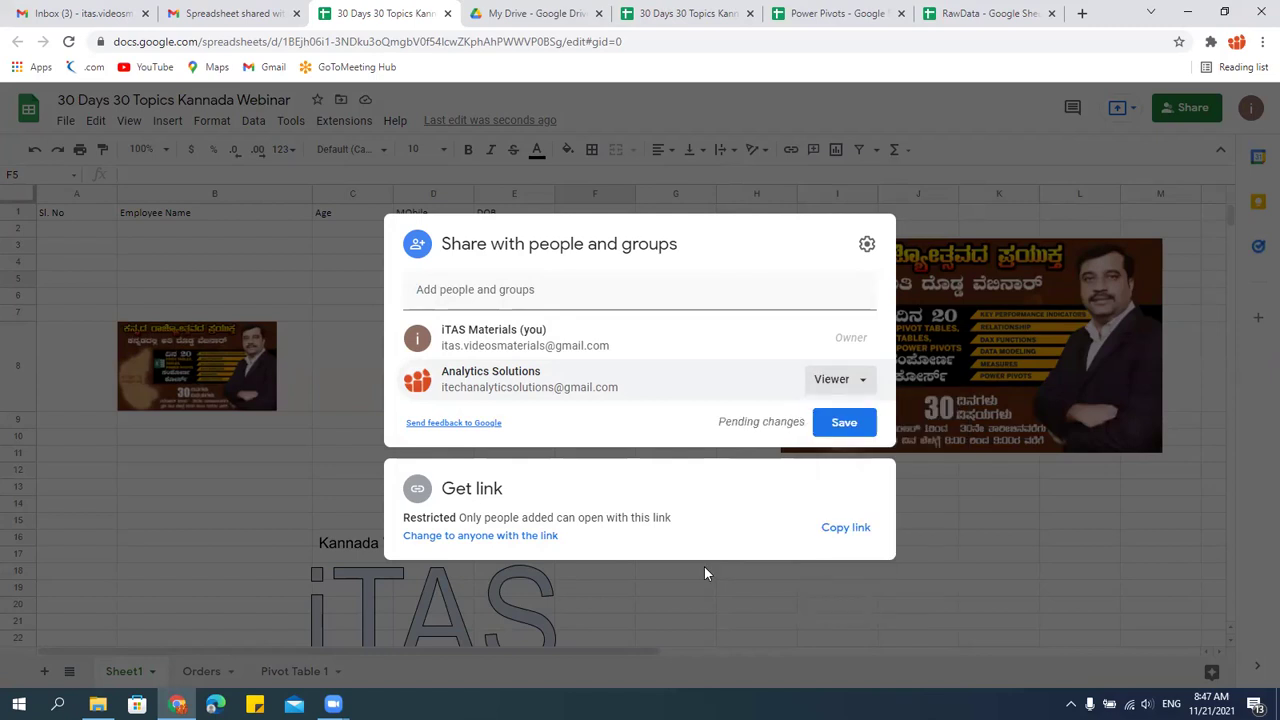
left_click(849, 380)
left_click(868, 497)
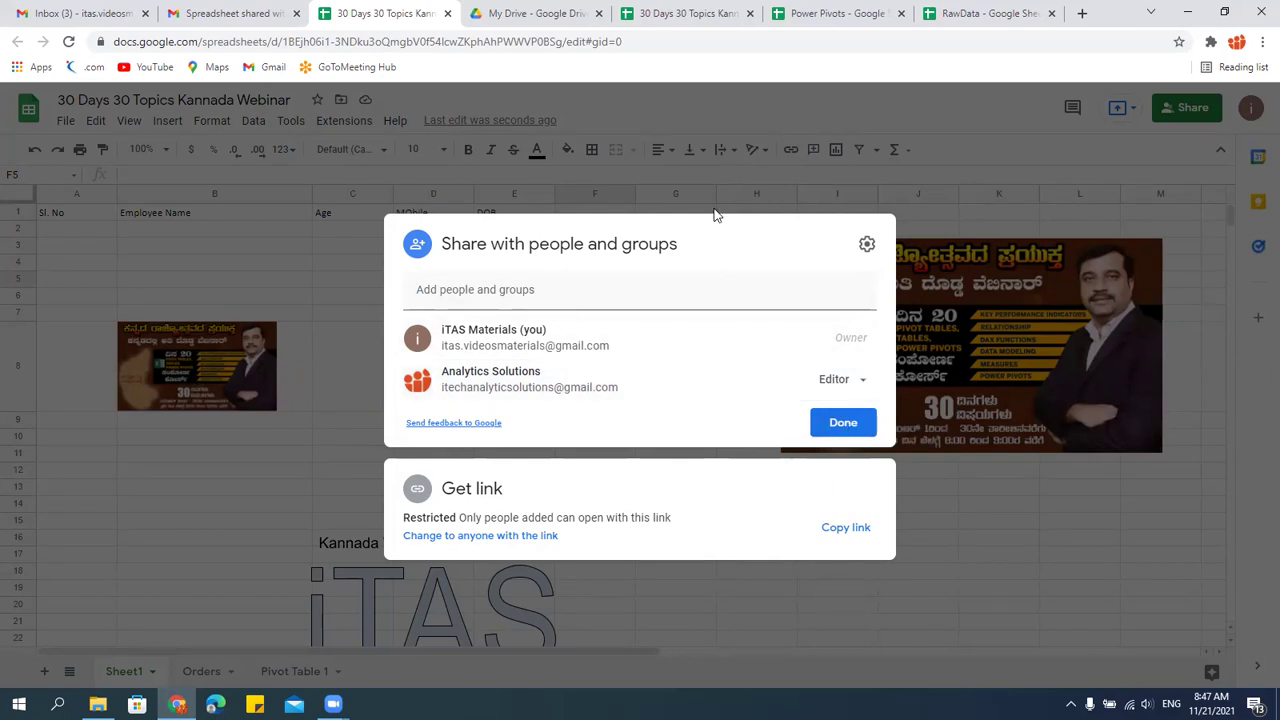
left_click(816, 422)
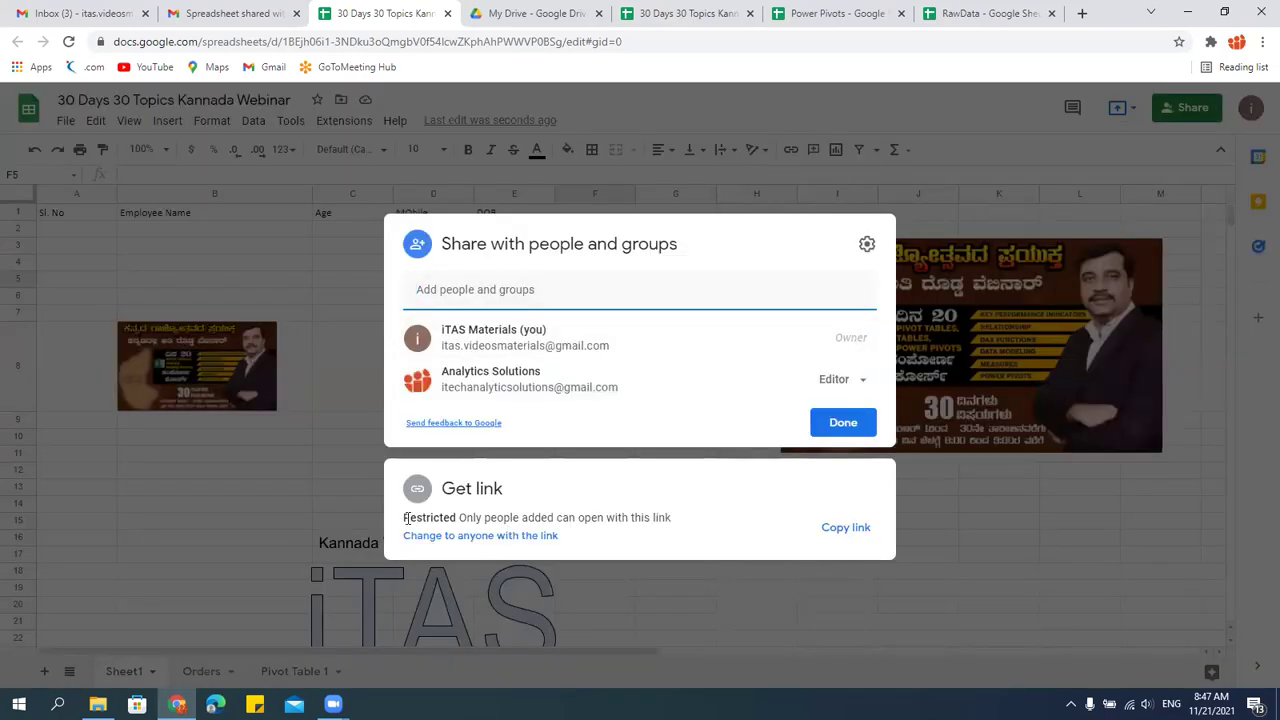
left_click_drag(404, 517, 654, 534)
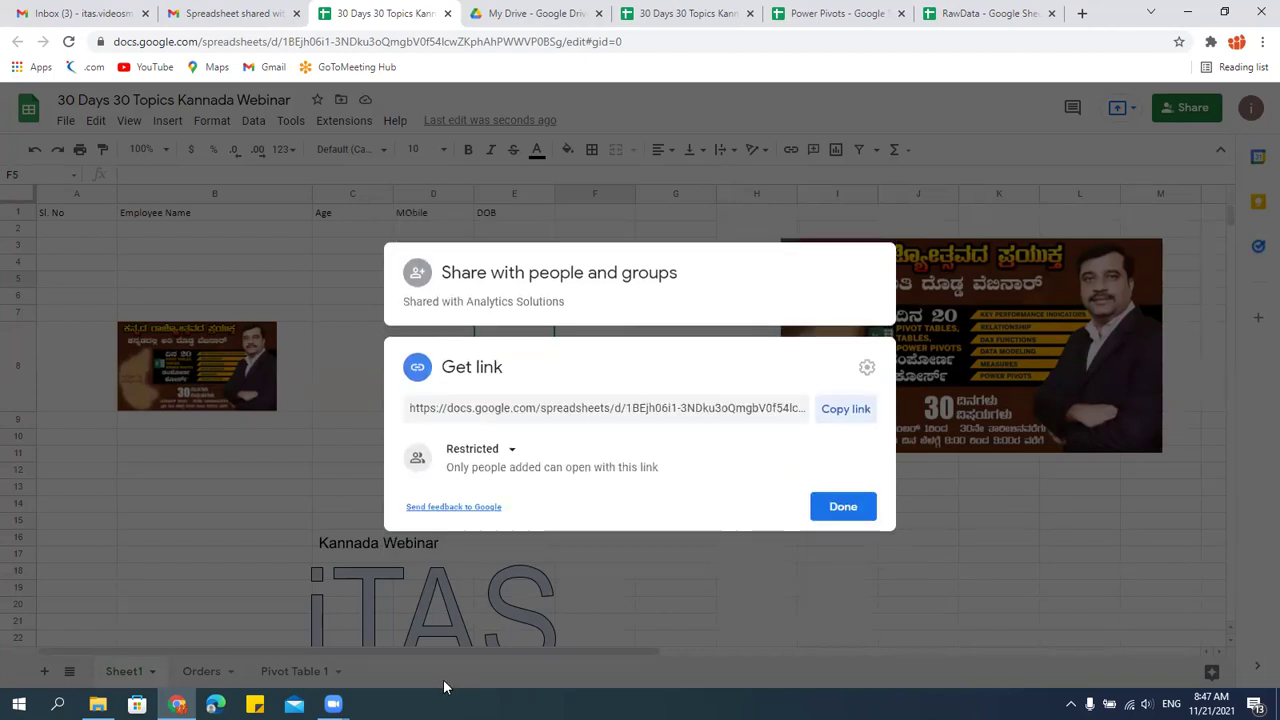
Set link access to Anyone with the link, trying Editor then settling on Viewer.
left_click(488, 296)
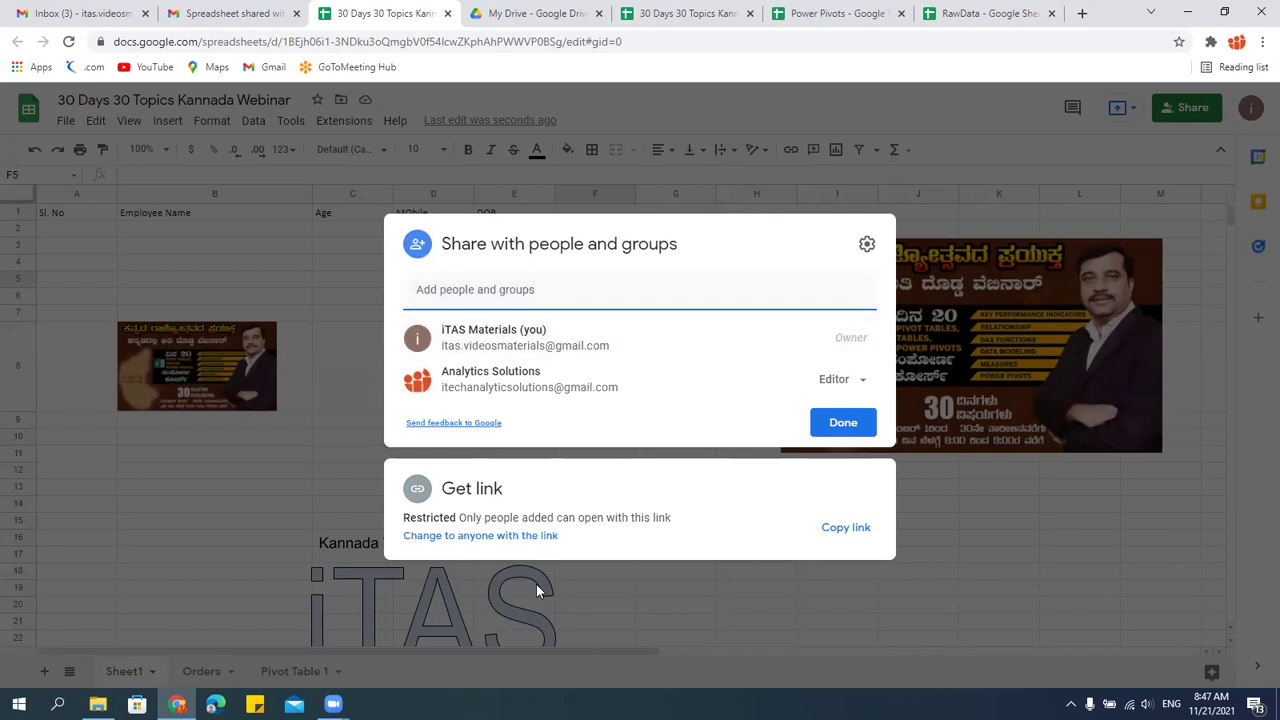
left_click(508, 524)
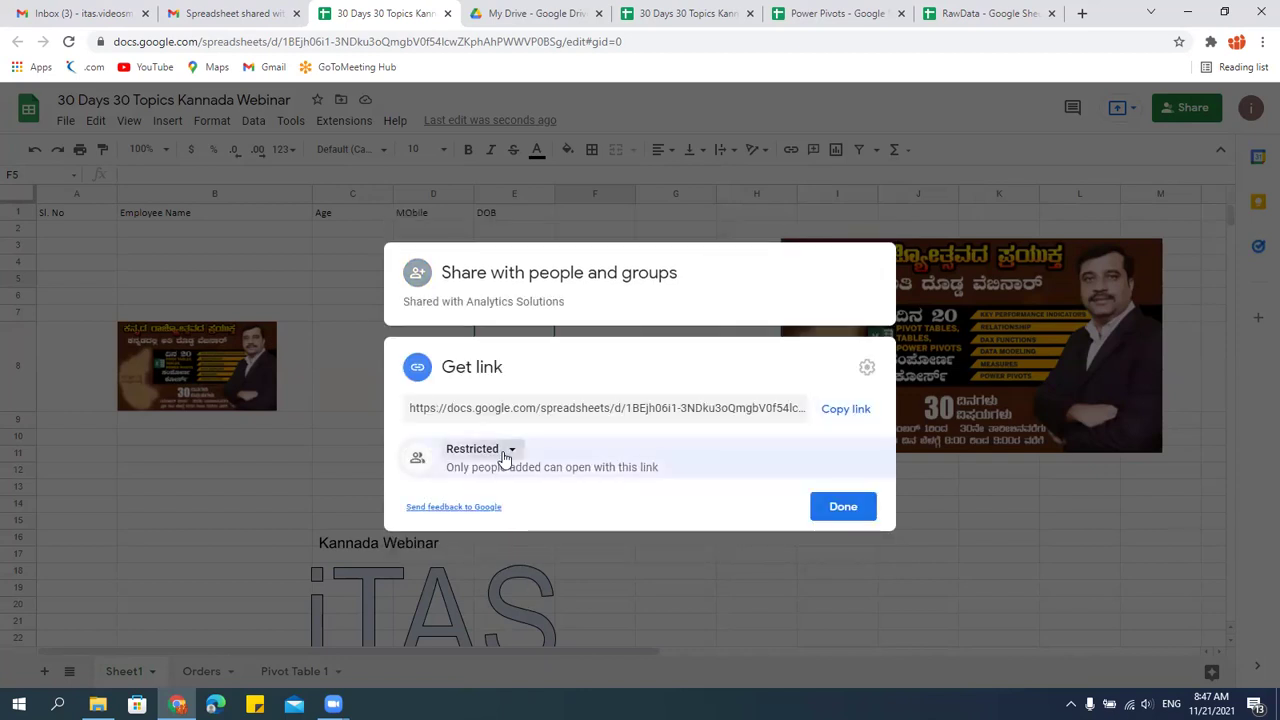
left_click(505, 452)
left_click(510, 525)
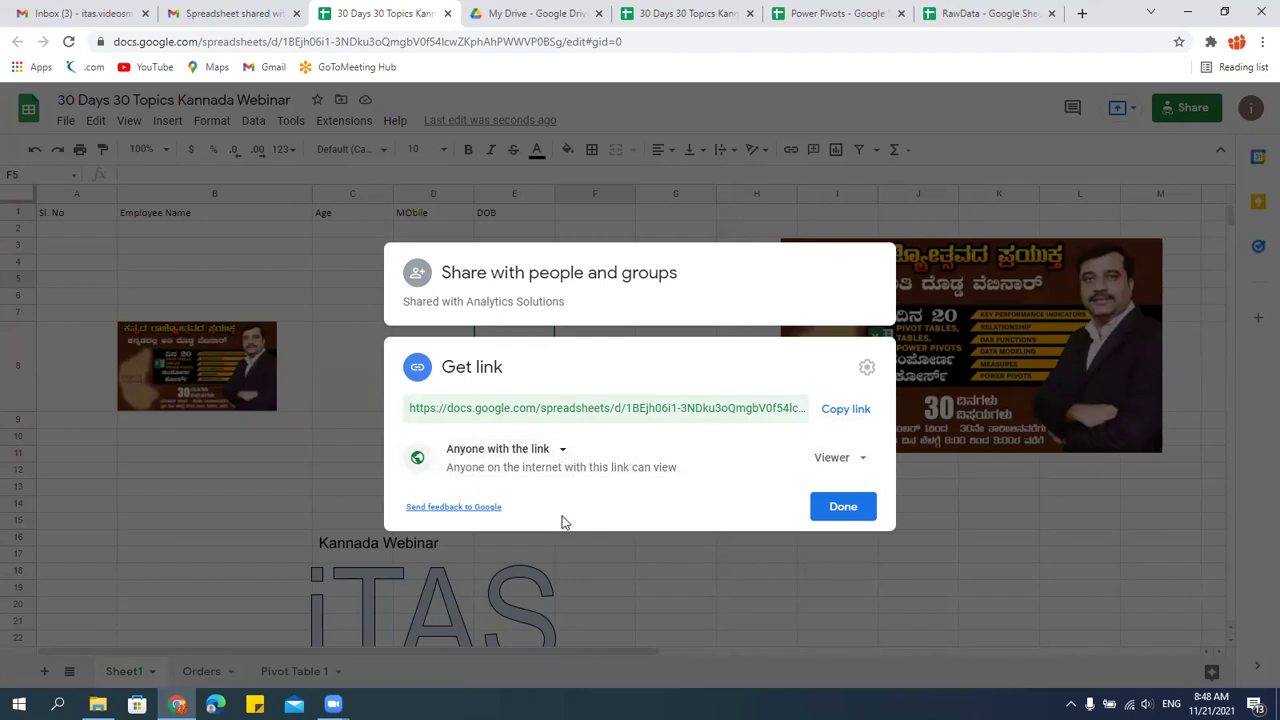
left_click(858, 462)
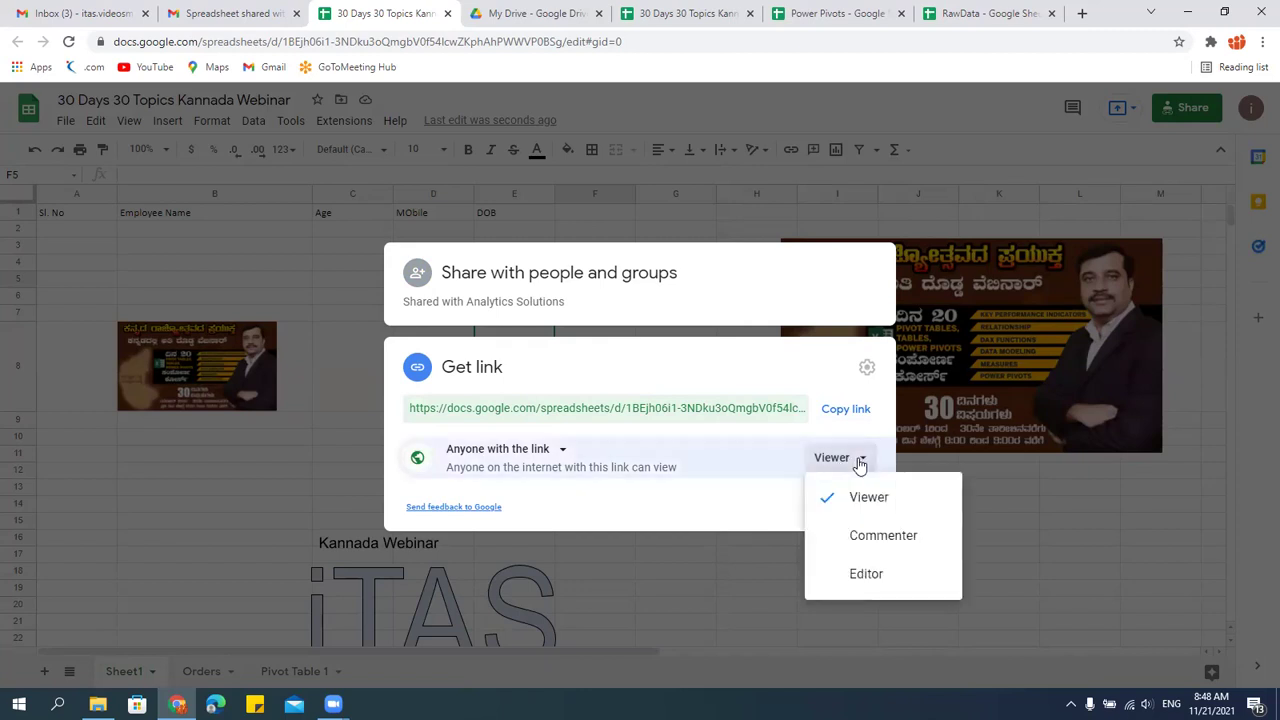
left_click(866, 575)
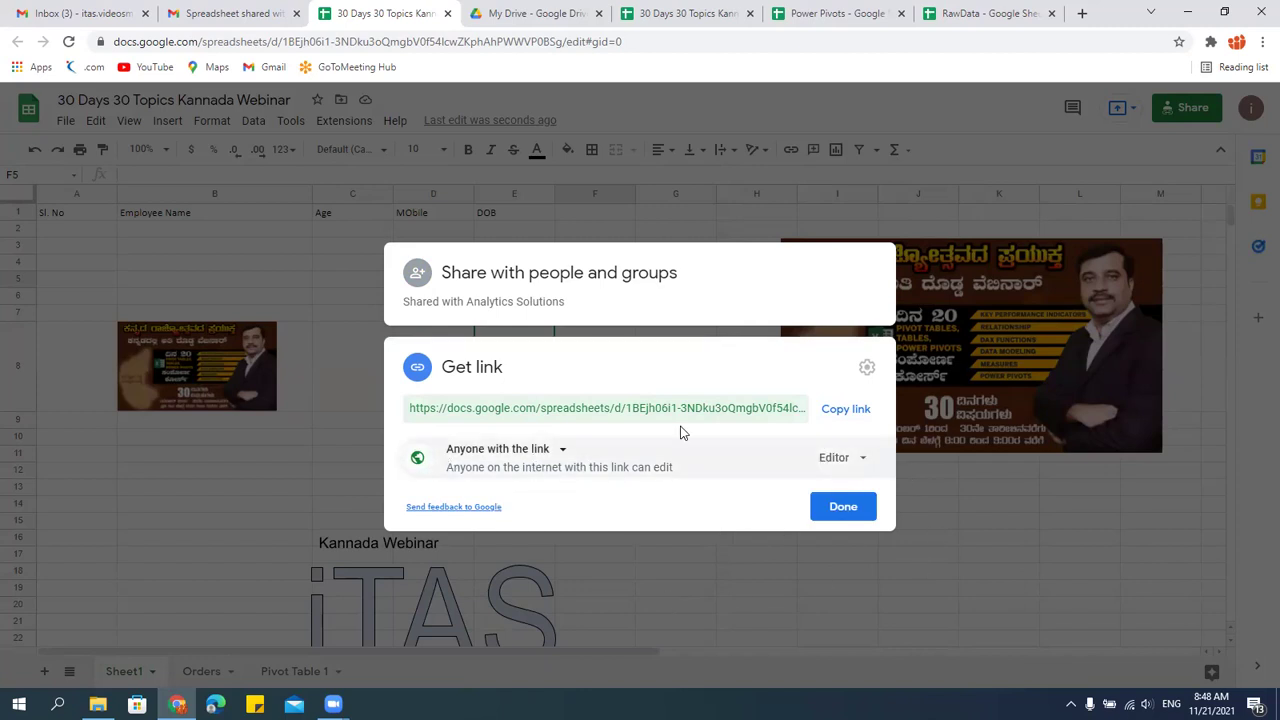
left_click(836, 458)
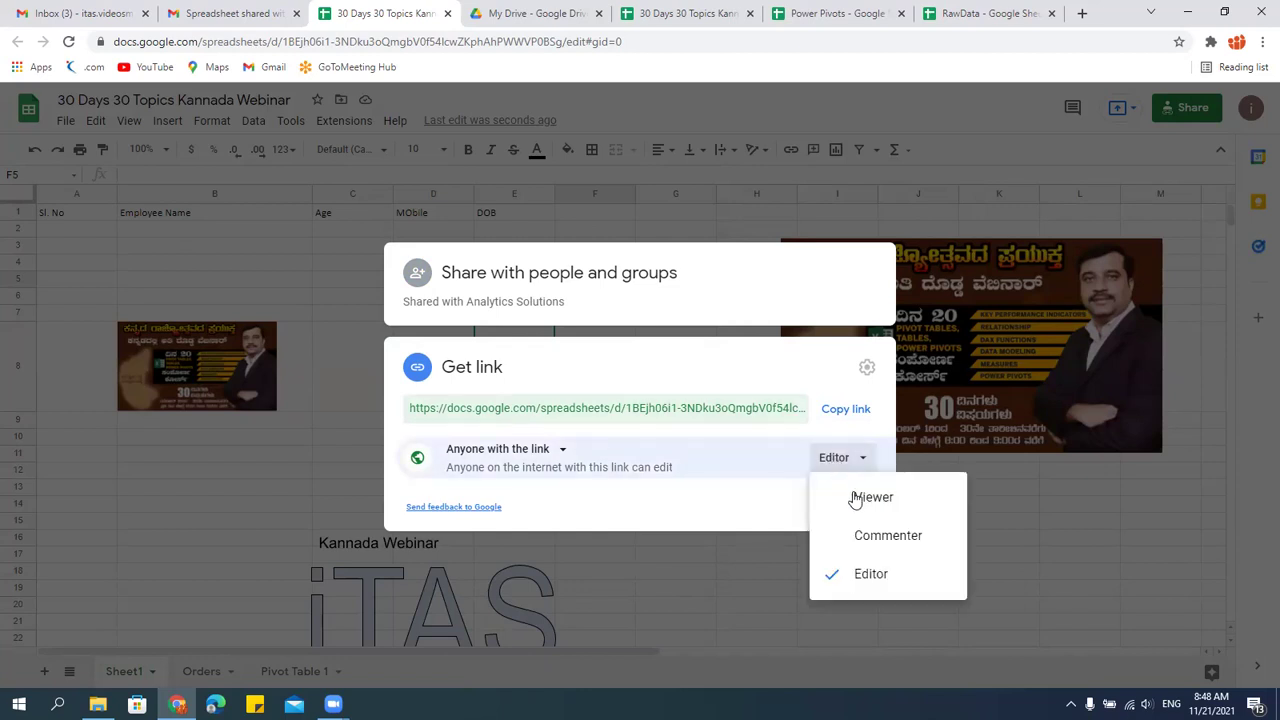
left_click(858, 497)
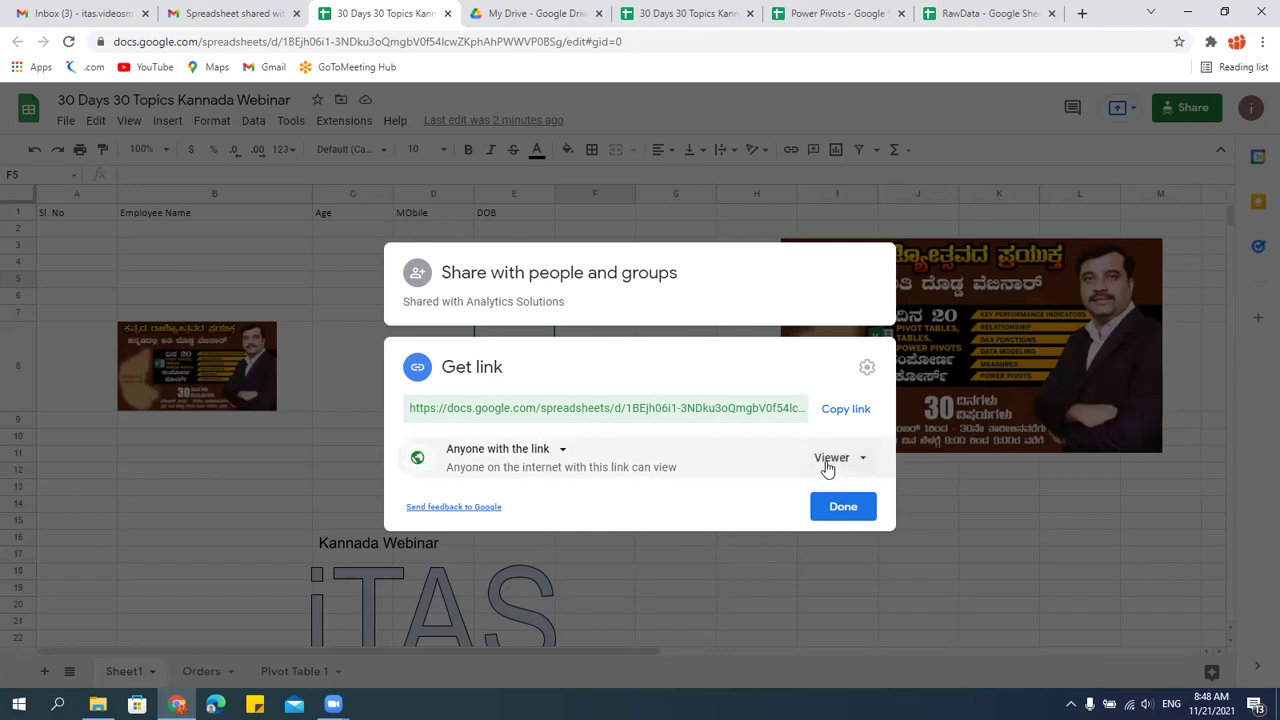
Copy the spreadsheet's link and set general access back to Restricted.
left_click(843, 411)
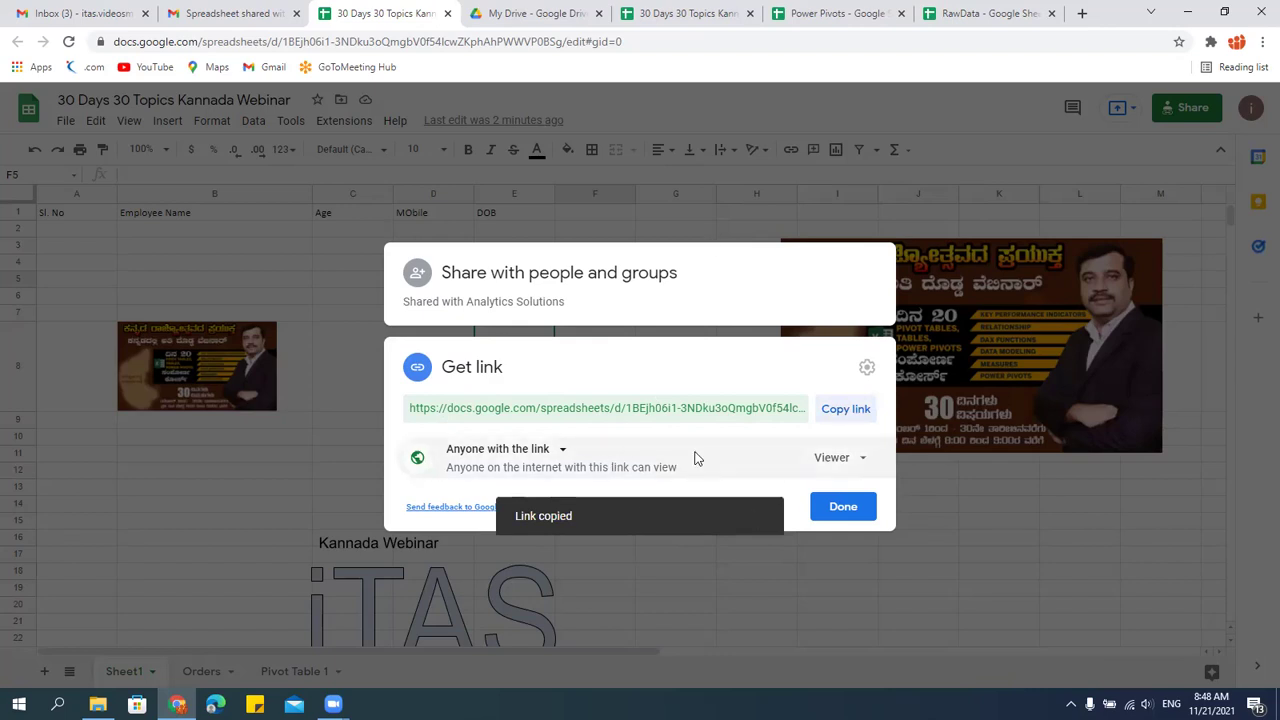
left_click(850, 420)
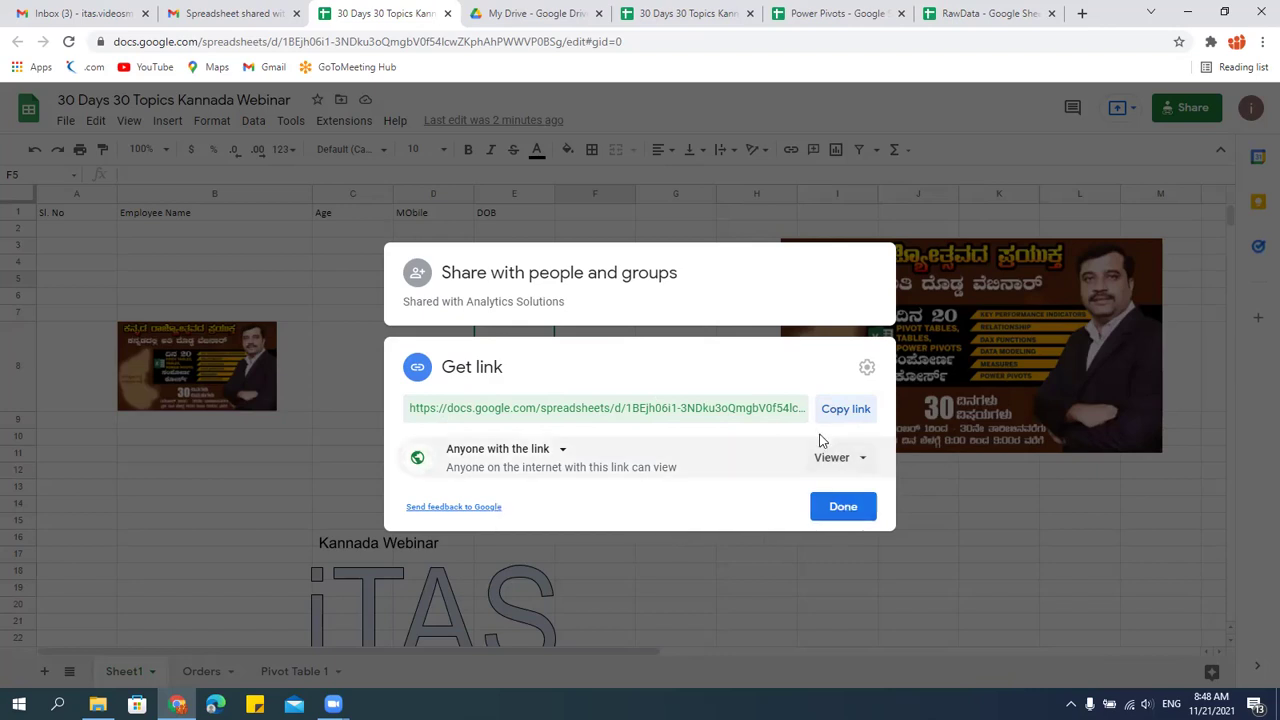
left_click(543, 452)
left_click(532, 486)
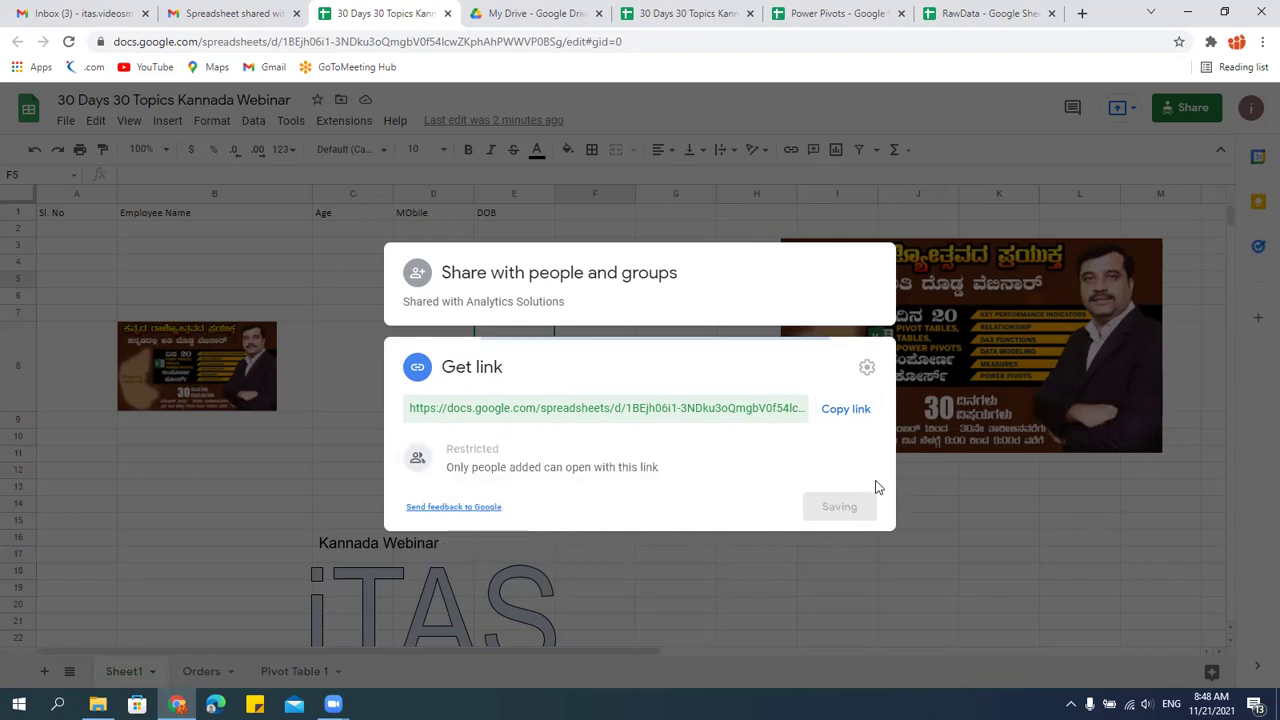
left_click(840, 510)
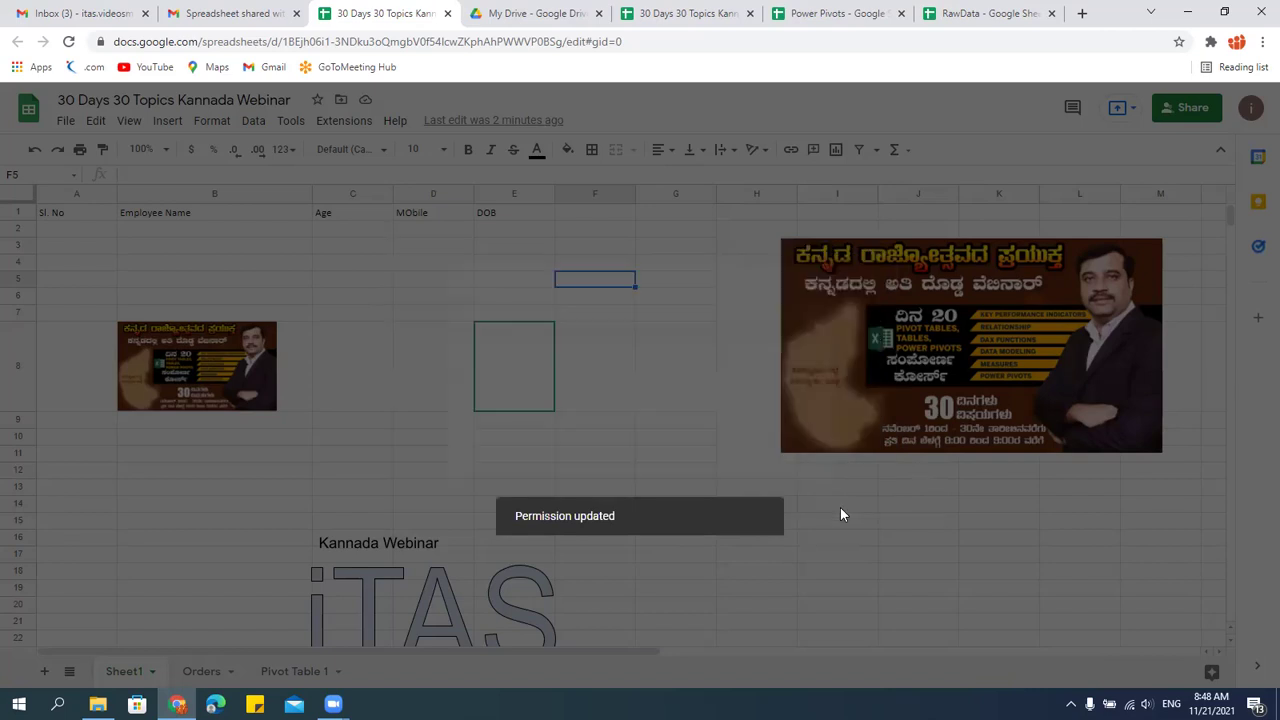
left_click(605, 378)
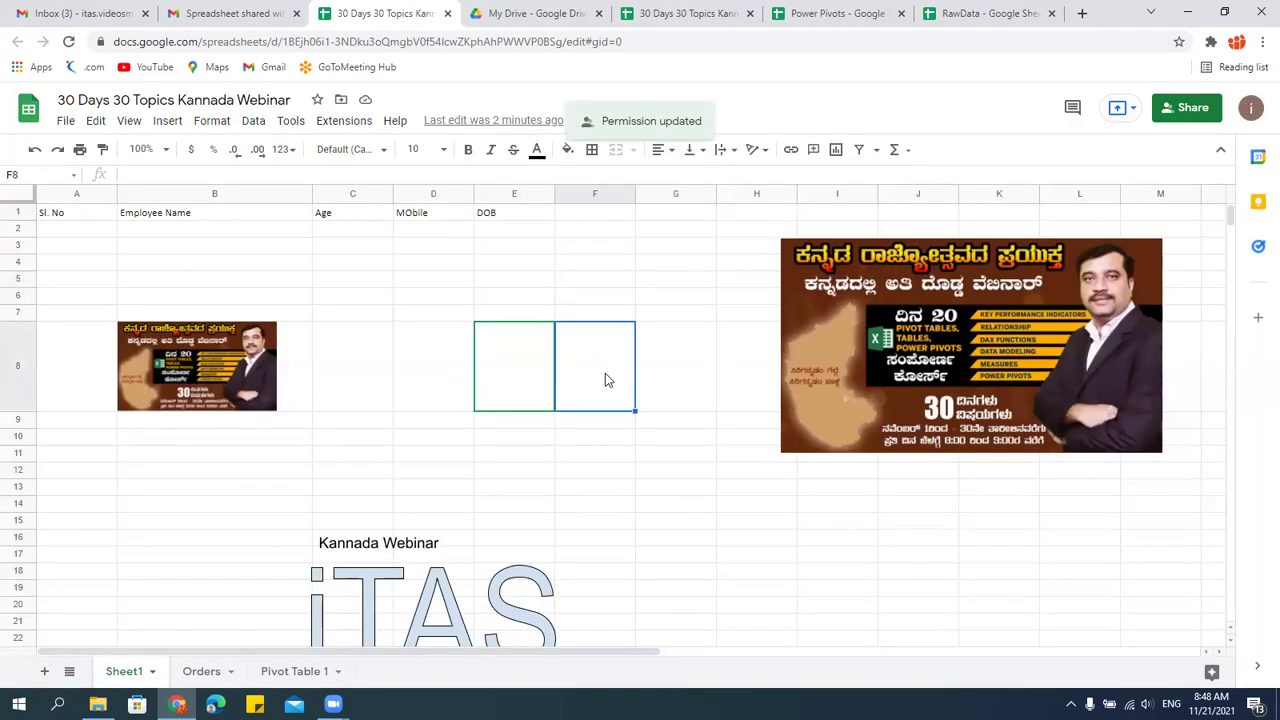
left_click(583, 458)
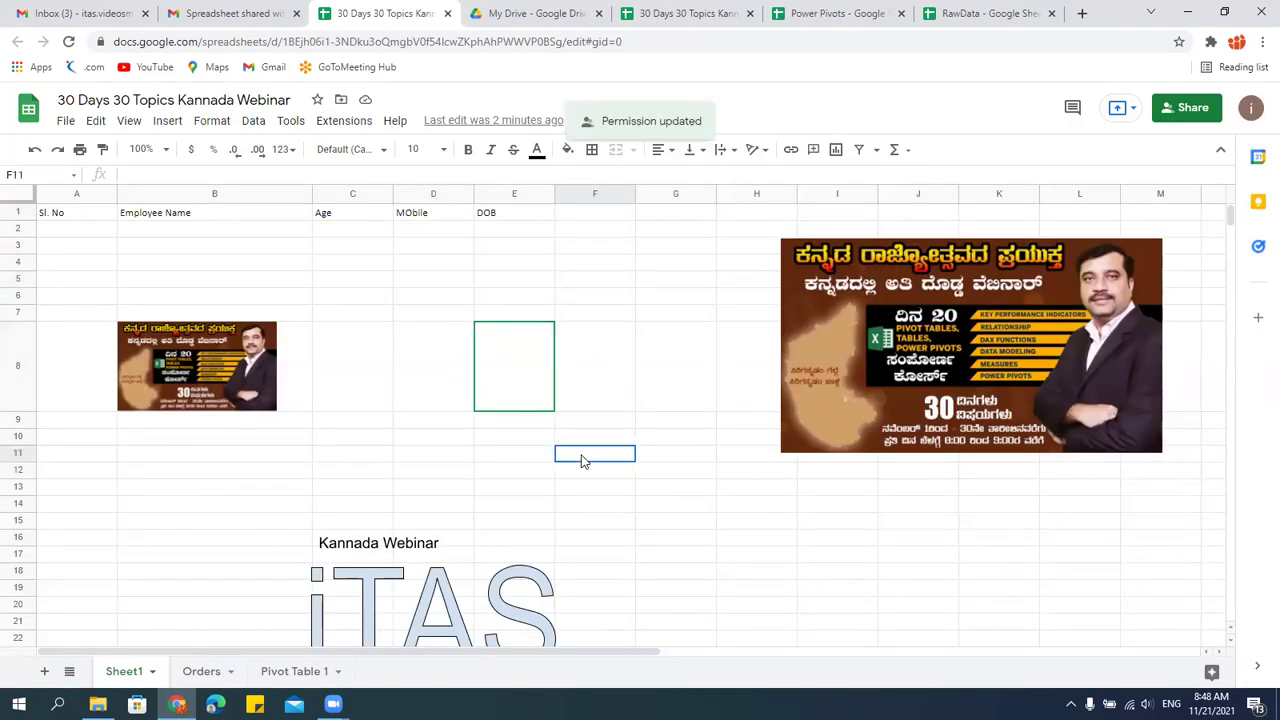
left_click(436, 250)
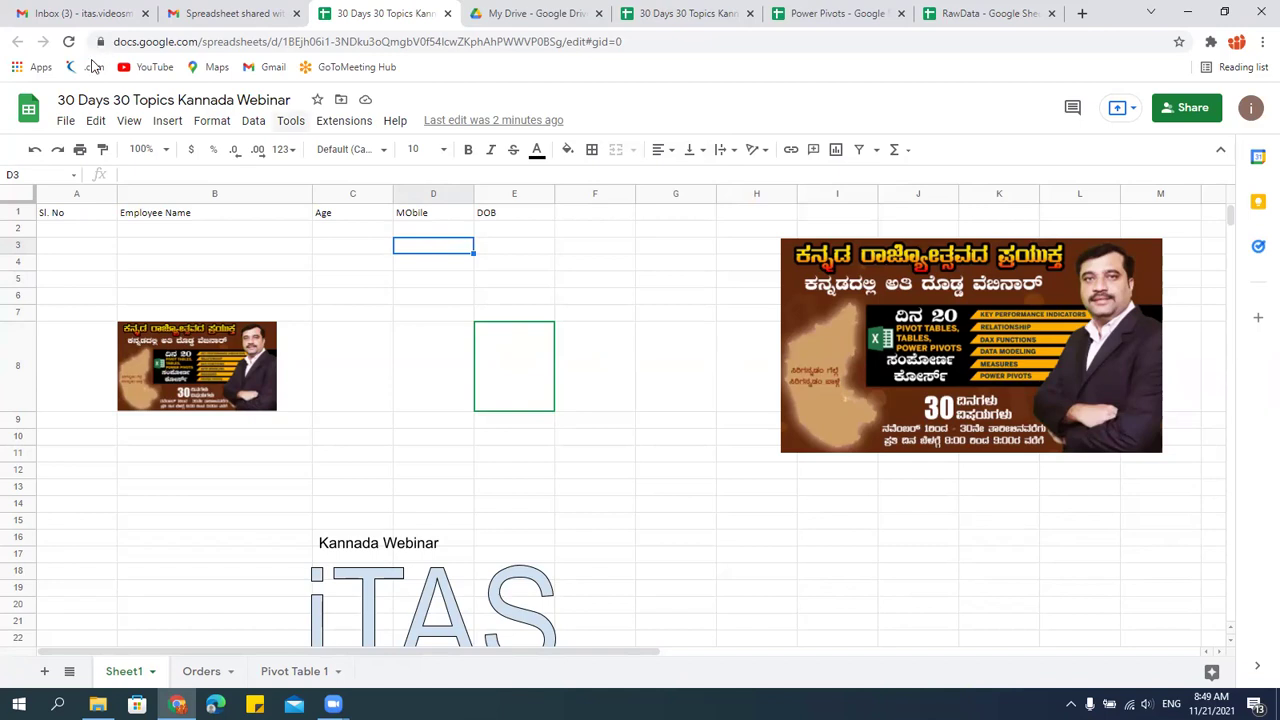
left_click(167, 121)
mouse_move(207, 122)
left_click(598, 314)
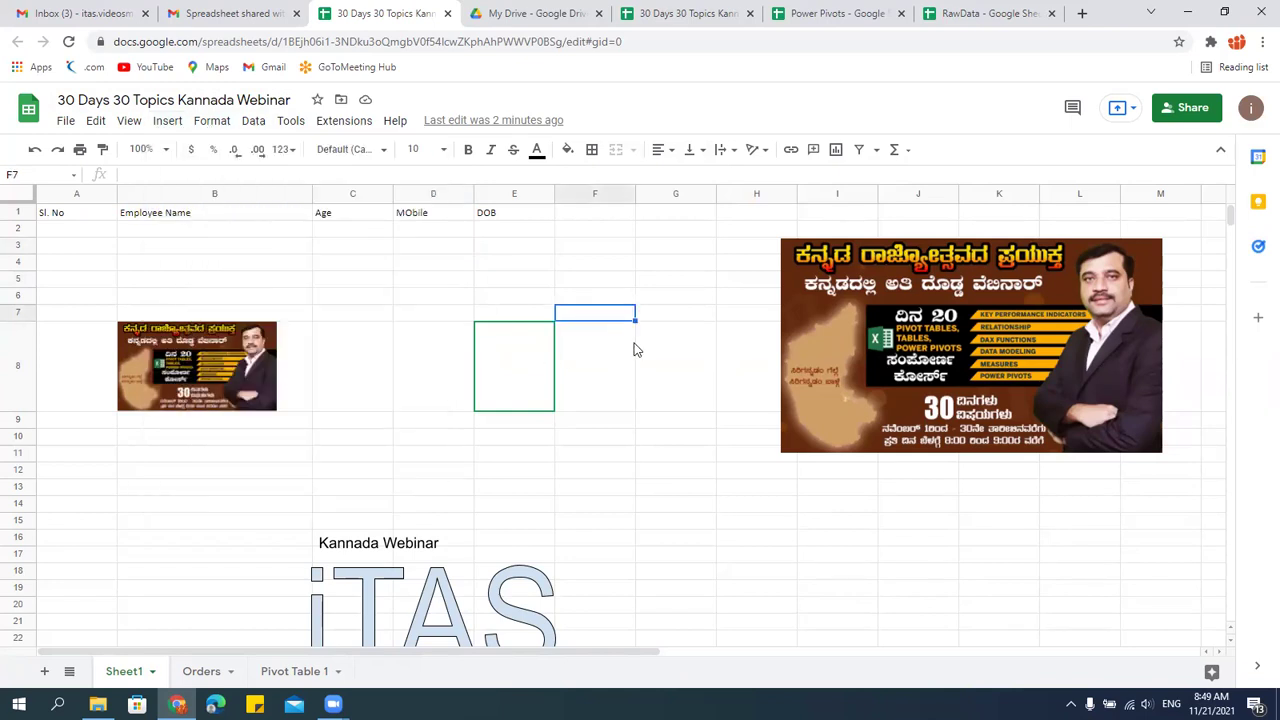